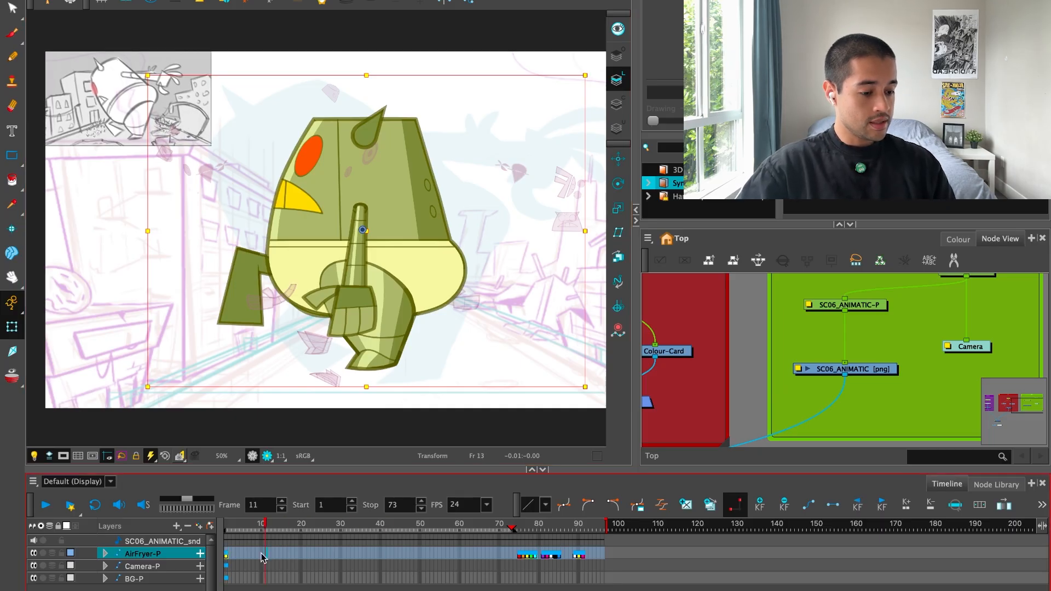
pyautogui.scroll(5, 368, 294)
pyautogui.moveTo(227, 180); pyautogui.dragTo(438, 339)
pyautogui.moveTo(261, 523)
pyautogui.mouseDown()
pyautogui.moveTo(216, 553)
pyautogui.moveTo(353, 524)
pyautogui.moveTo(368, 525)
pyautogui.moveTo(341, 538)
pyautogui.moveTo(393, 529)
pyautogui.moveTo(223, 536)
pyautogui.mouseUp()
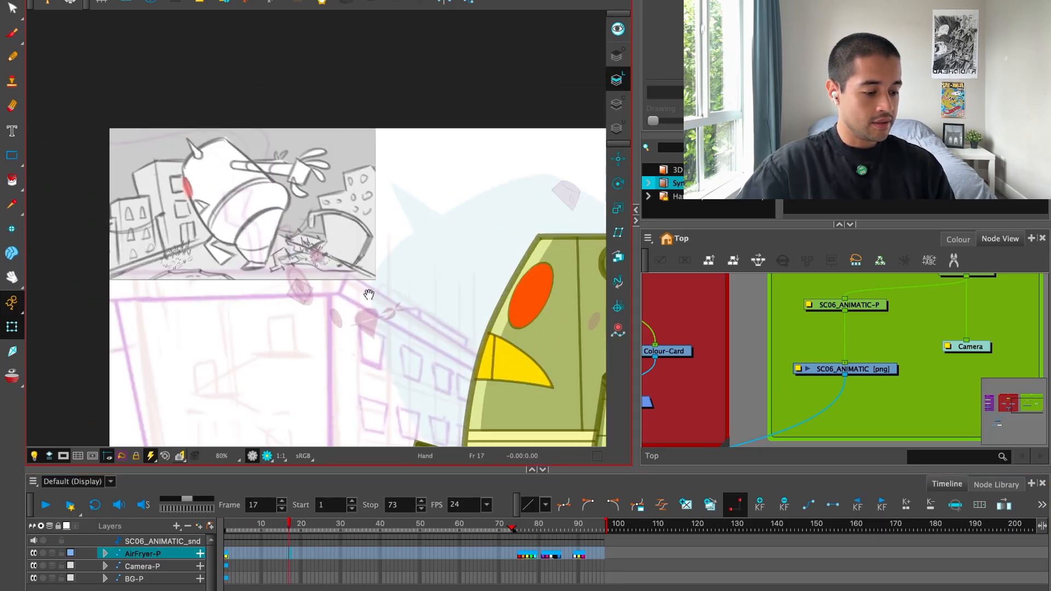
pyautogui.press('1')
pyautogui.press('1')
pyautogui.press('1')
pyautogui.press('1')
pyautogui.press('1')
pyautogui.moveTo(425, 350); pyautogui.dragTo(271, 281)
pyautogui.press('1')
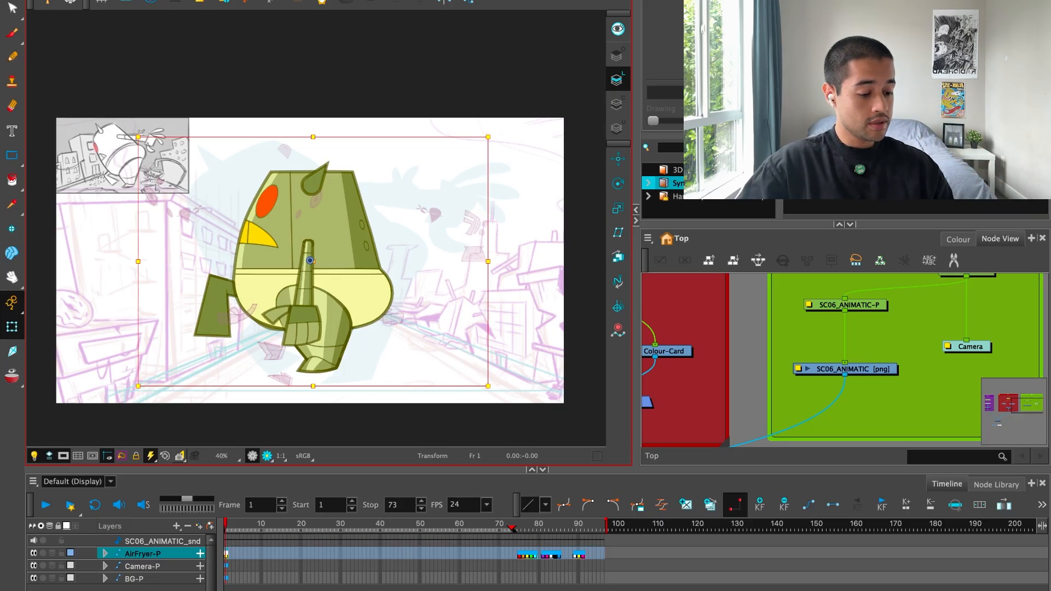
pyautogui.press('2')
pyautogui.press('2')
pyautogui.press('2')
pyautogui.press('2')
pyautogui.moveTo(309, 346); pyautogui.dragTo(332, 362)
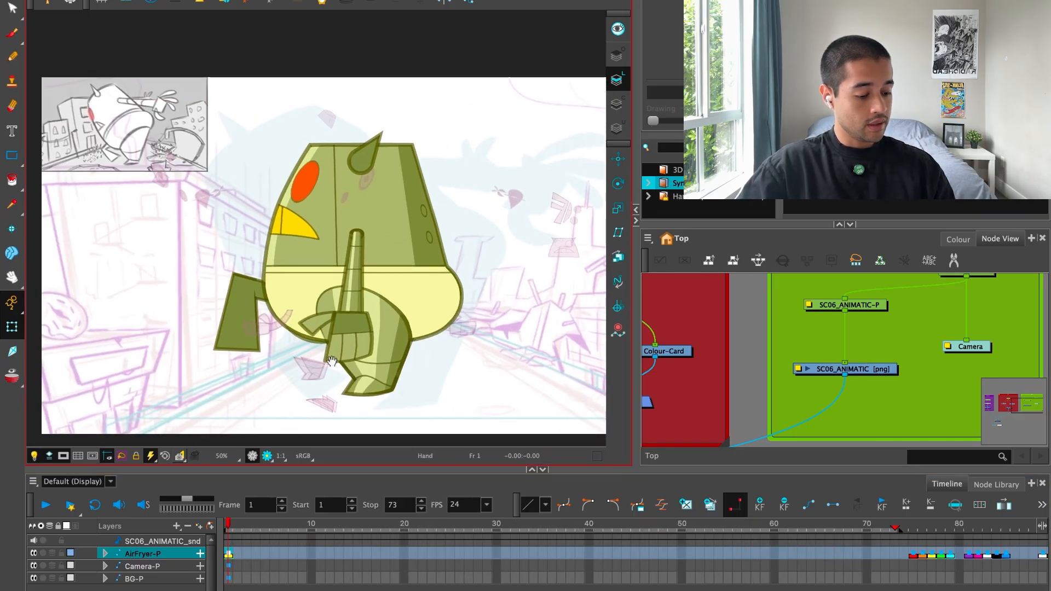
pyautogui.press('2')
pyautogui.press('2')
pyautogui.press('2')
pyautogui.moveTo(241, 533); pyautogui.dragTo(208, 569)
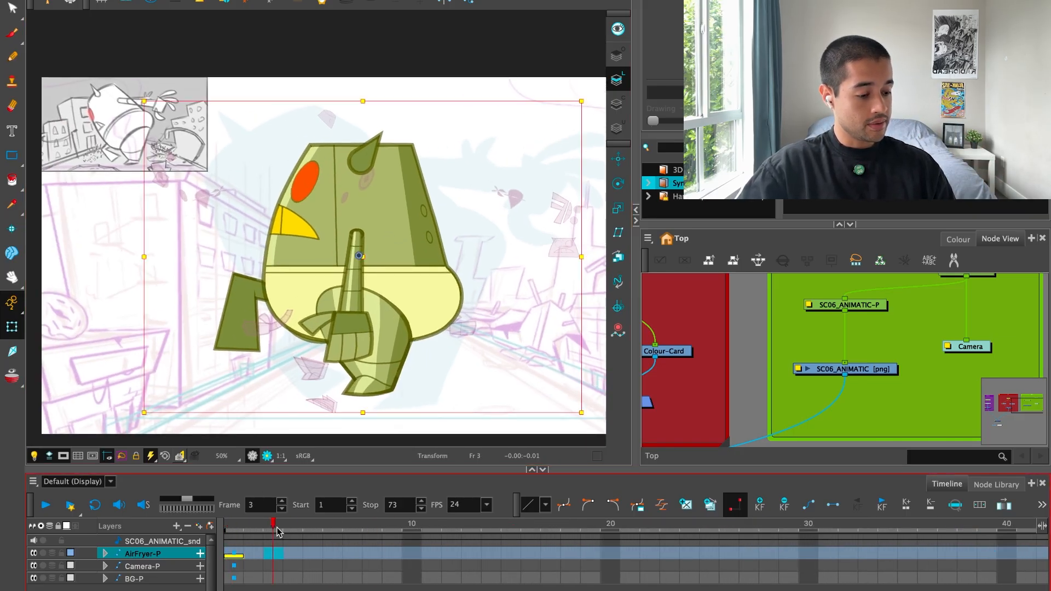
# Add a new drawing layer and handwrite "1. Blocking, 2. Design, 3. Polish" beside the robot on frame 7.
pyautogui.click(401, 555)
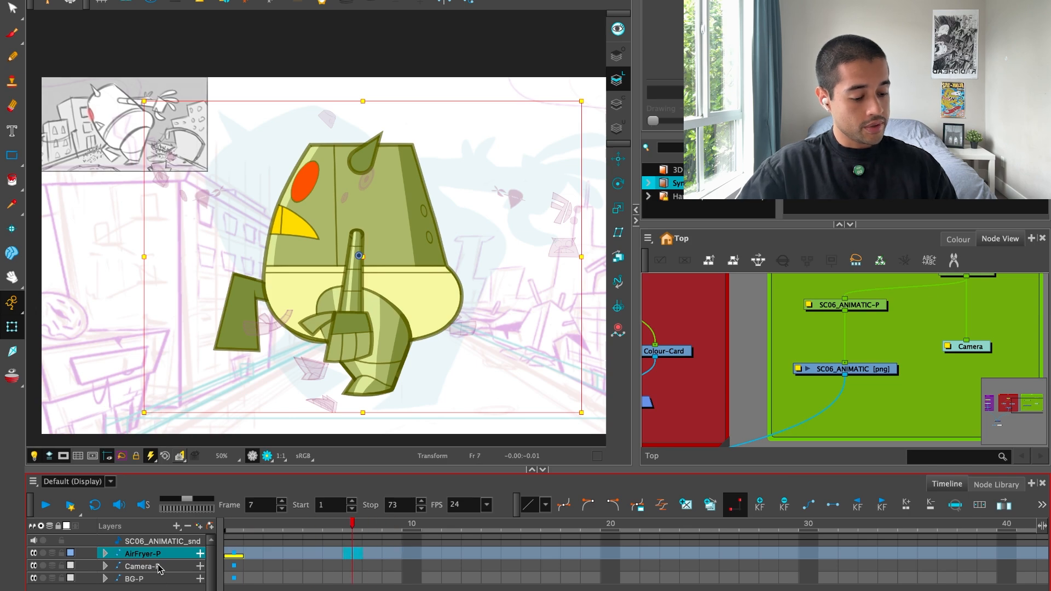
pyautogui.click(159, 588)
pyautogui.click(200, 526)
pyautogui.click(454, 382)
pyautogui.click(511, 384)
pyautogui.hotkey('alt', 'b')
pyautogui.press('space')
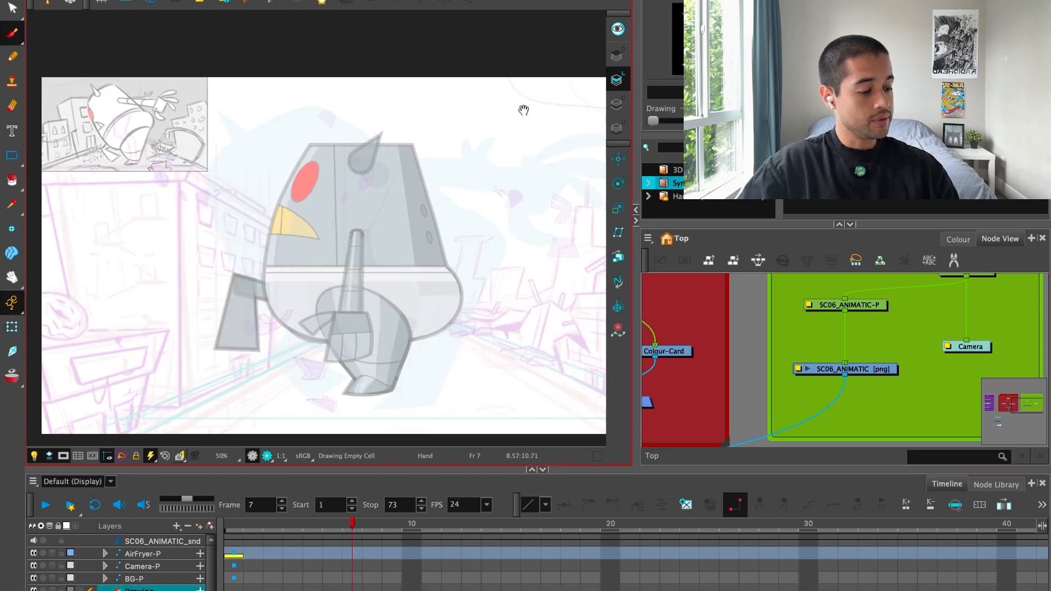
pyautogui.moveTo(523, 110)
pyautogui.mouseDown()
pyautogui.moveTo(458, 188)
pyautogui.moveTo(480, 172)
pyautogui.moveTo(533, 172)
pyautogui.moveTo(481, 160)
pyautogui.mouseUp()
pyautogui.press('space')
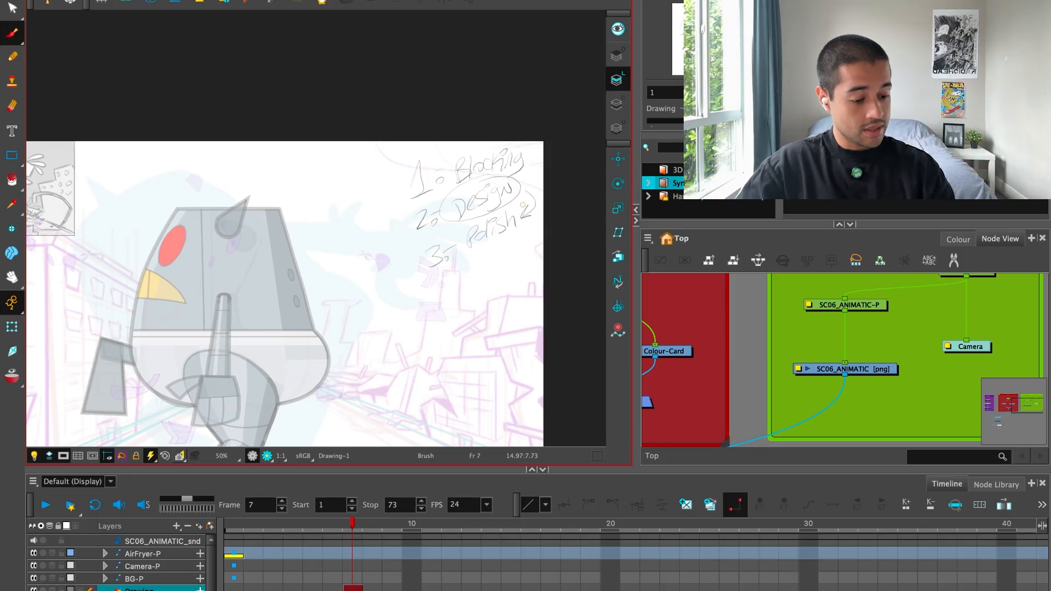
# Extend the handwritten notes' exposure back to frame 1 so it covers frames 1 to 7.
pyautogui.click(12, 327)
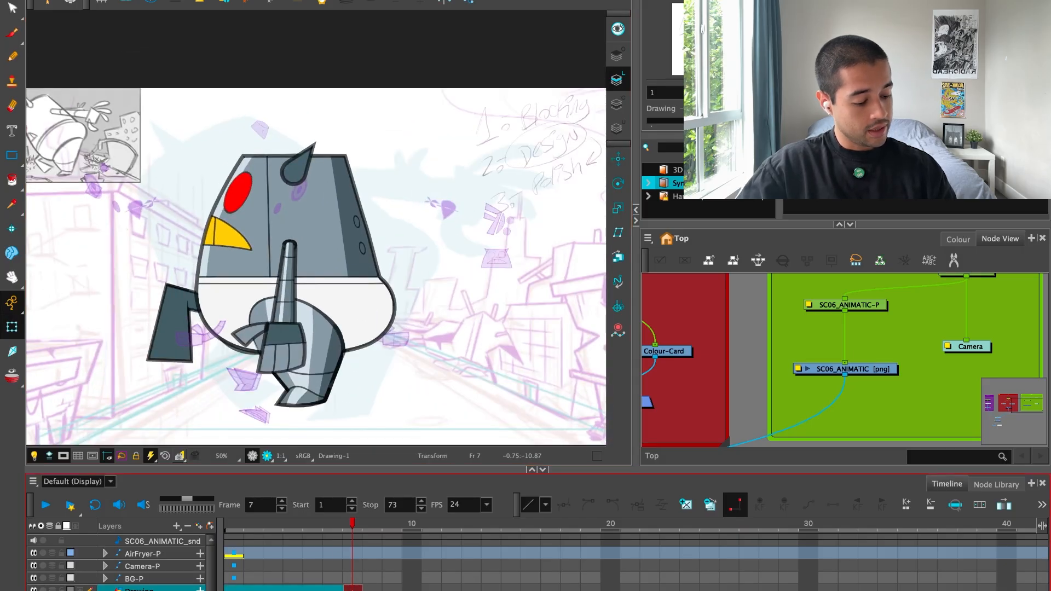
pyautogui.moveTo(263, 589); pyautogui.dragTo(235, 590)
pyautogui.press('Escape')
pyautogui.moveTo(367, 360); pyautogui.dragTo(392, 349)
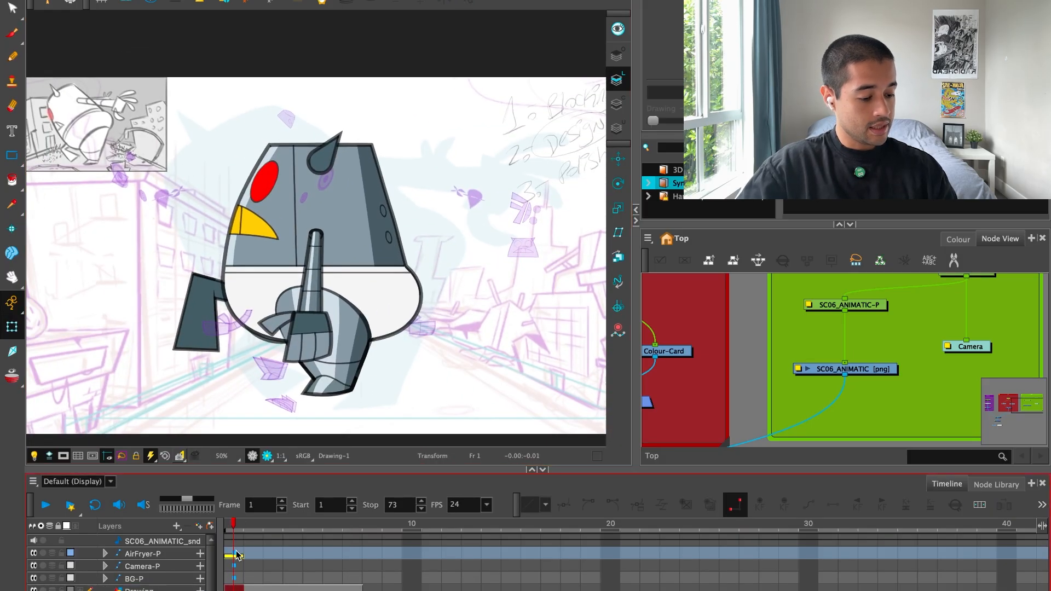
# Select the AirFryer-P rig at frame 1 and enlarge the camera view to full screen.
pyautogui.click(237, 554)
pyautogui.press('1')
pyautogui.moveTo(374, 269); pyautogui.dragTo(398, 288)
pyautogui.press('2')
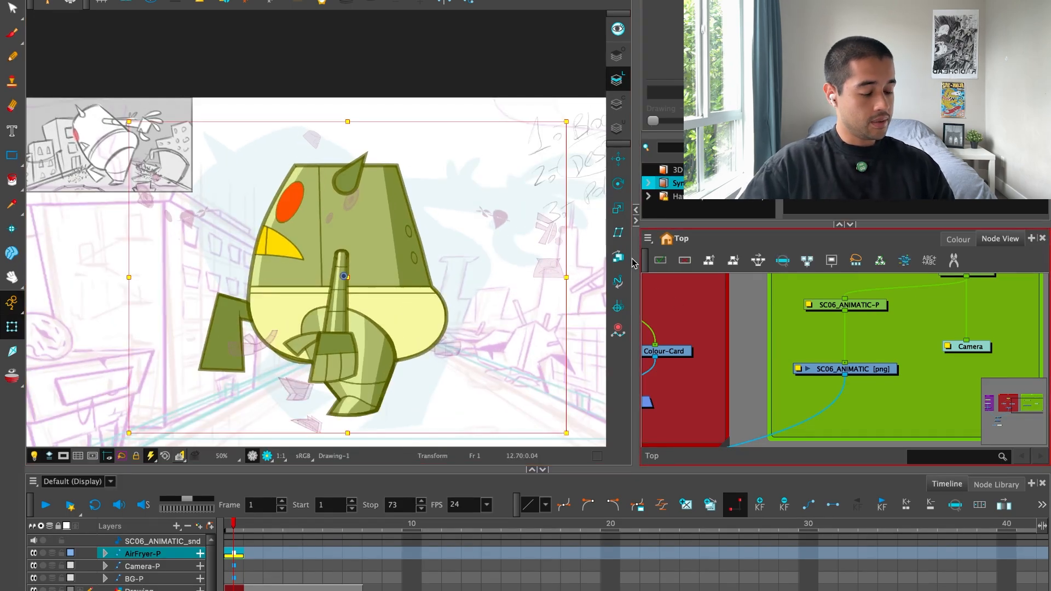
pyautogui.press('super+f')
pyautogui.press('2')
pyautogui.press('2')
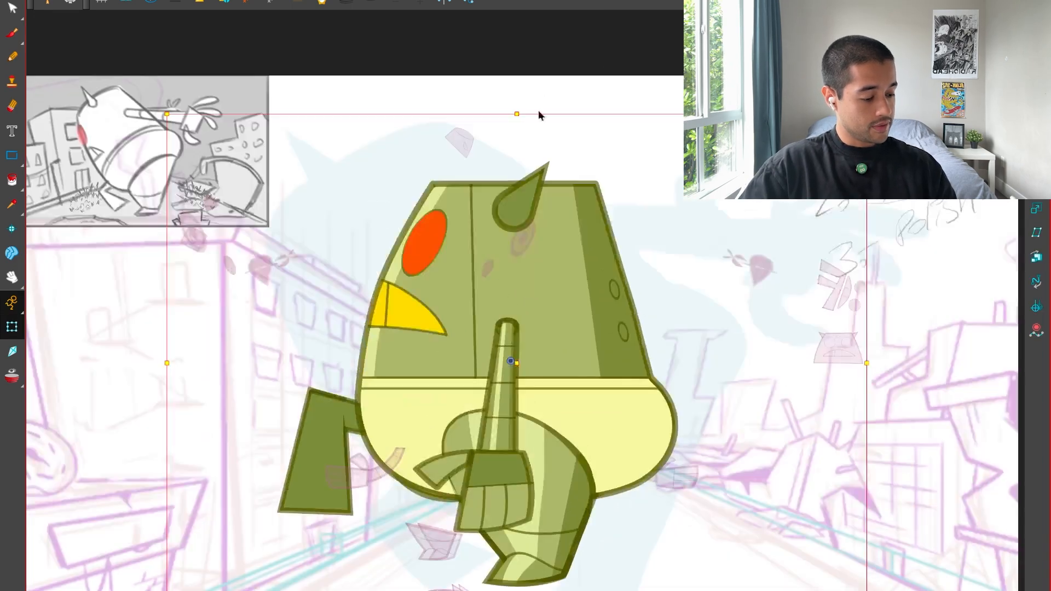
# Rotate the robot's body counterclockwise so it leans forward, leaving the near leg in place.
pyautogui.press('1')
pyautogui.click(630, 164)
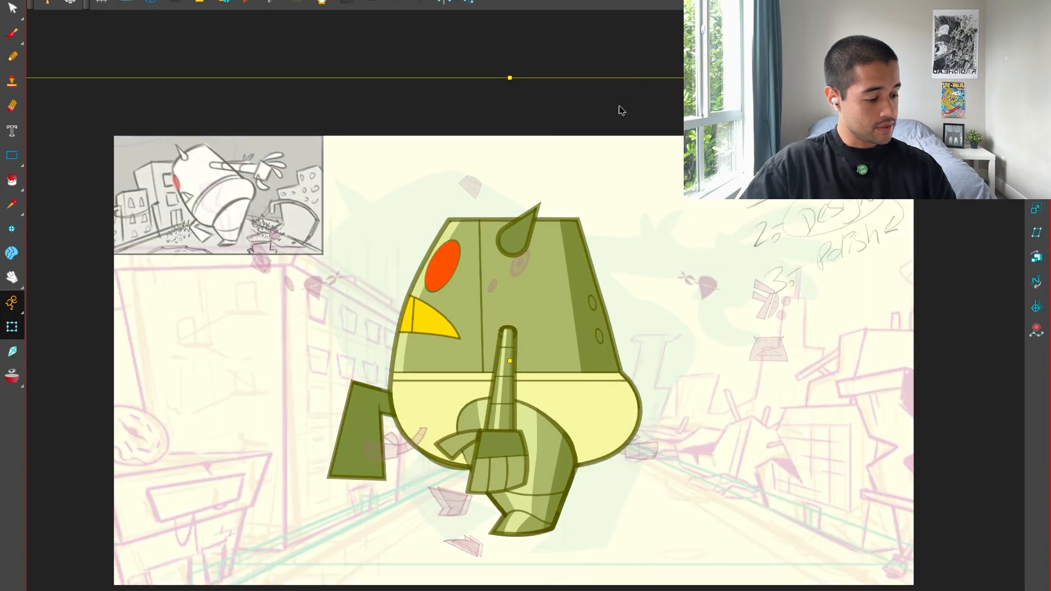
pyautogui.click(661, 65)
pyautogui.click(555, 256)
pyautogui.press('b')
pyautogui.press('b')
pyautogui.press('b')
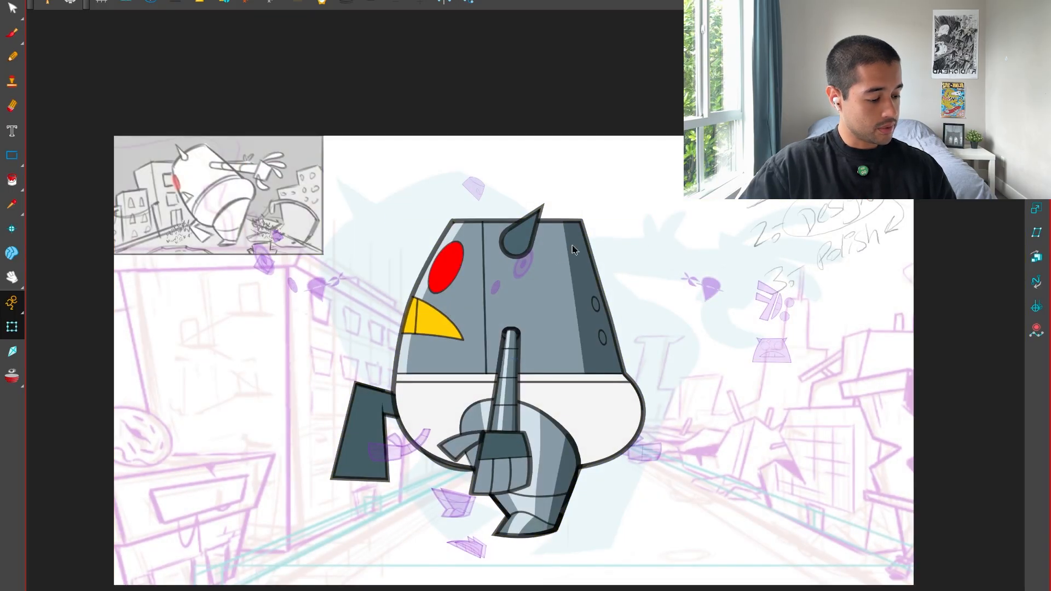
pyautogui.moveTo(801, 161); pyautogui.dragTo(639, 146)
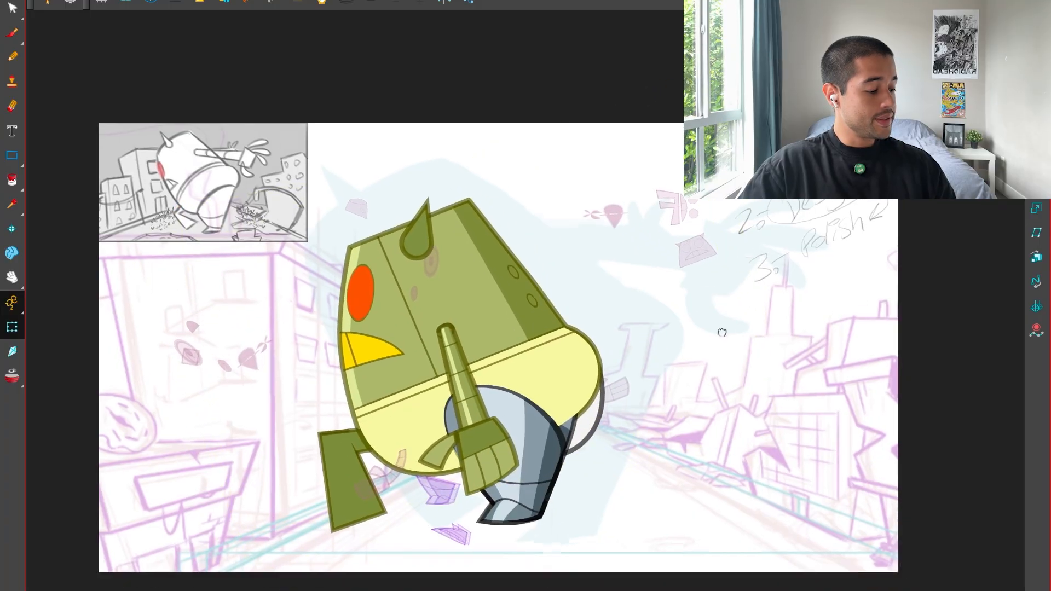
pyautogui.moveTo(723, 332); pyautogui.dragTo(690, 315)
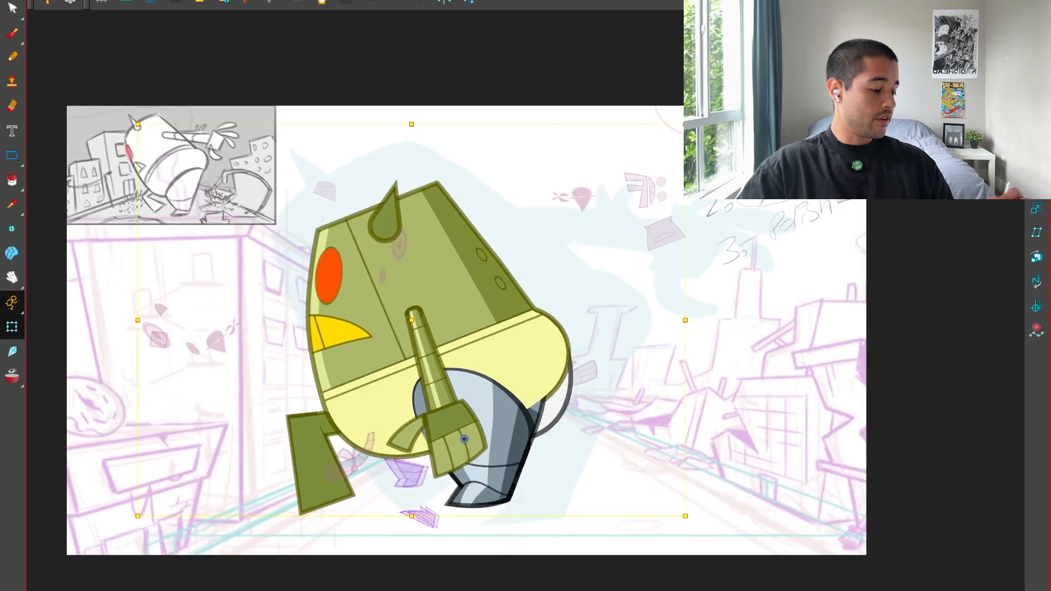
pyautogui.moveTo(639, 487); pyautogui.dragTo(622, 462)
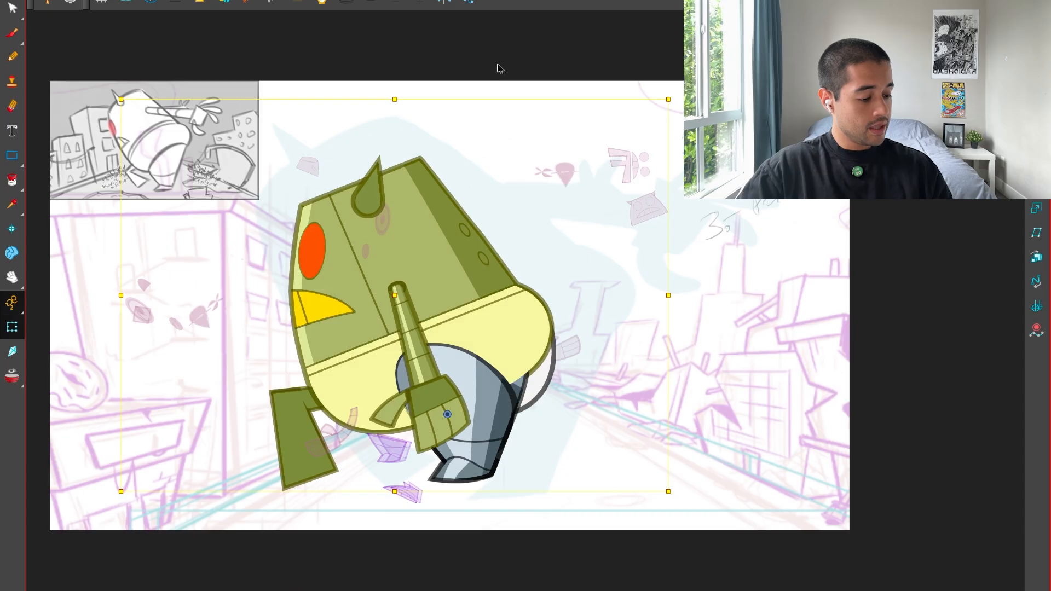
# Restore the normal workspace layout and select the robot's near arm together with its hand.
pyautogui.click(467, 159)
pyautogui.click(445, 406)
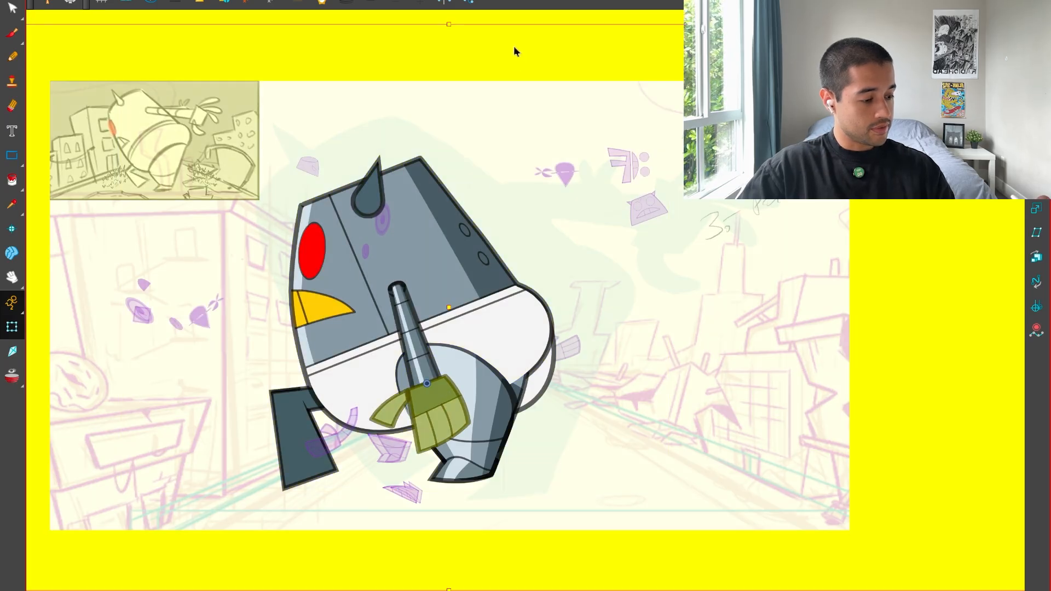
pyautogui.press('1')
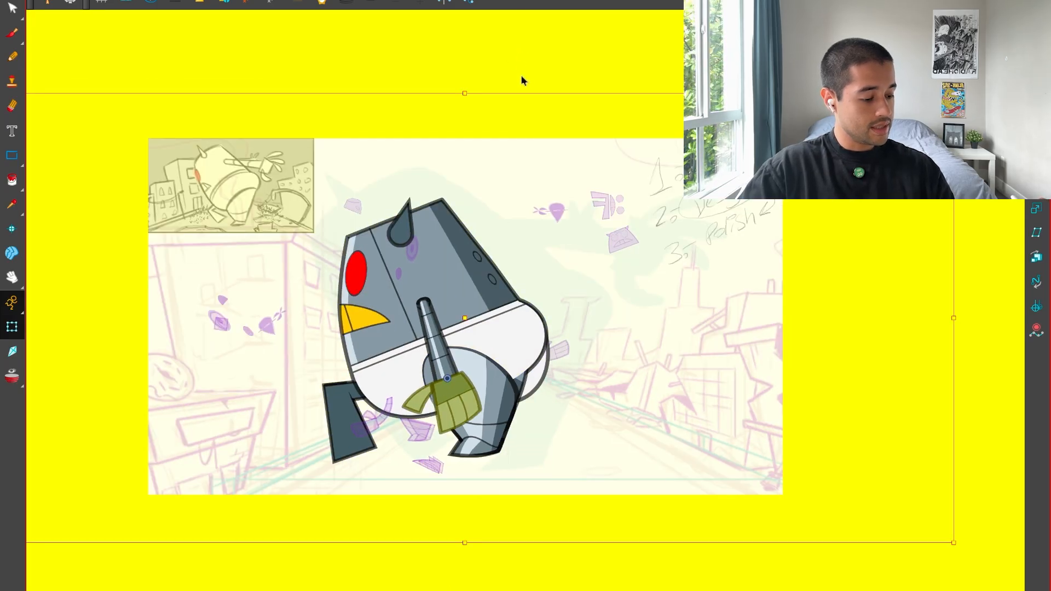
pyautogui.press('super+f')
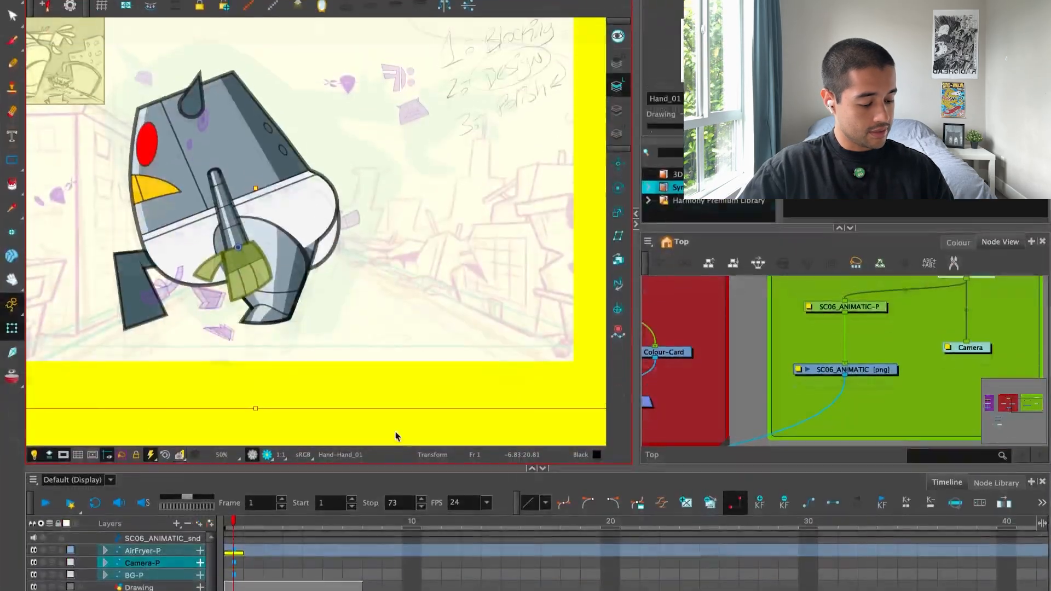
pyautogui.press('Escape')
pyautogui.moveTo(246, 241); pyautogui.dragTo(335, 255)
pyautogui.press('2')
pyautogui.click(335, 253)
pyautogui.press('Escape')
pyautogui.click(334, 253)
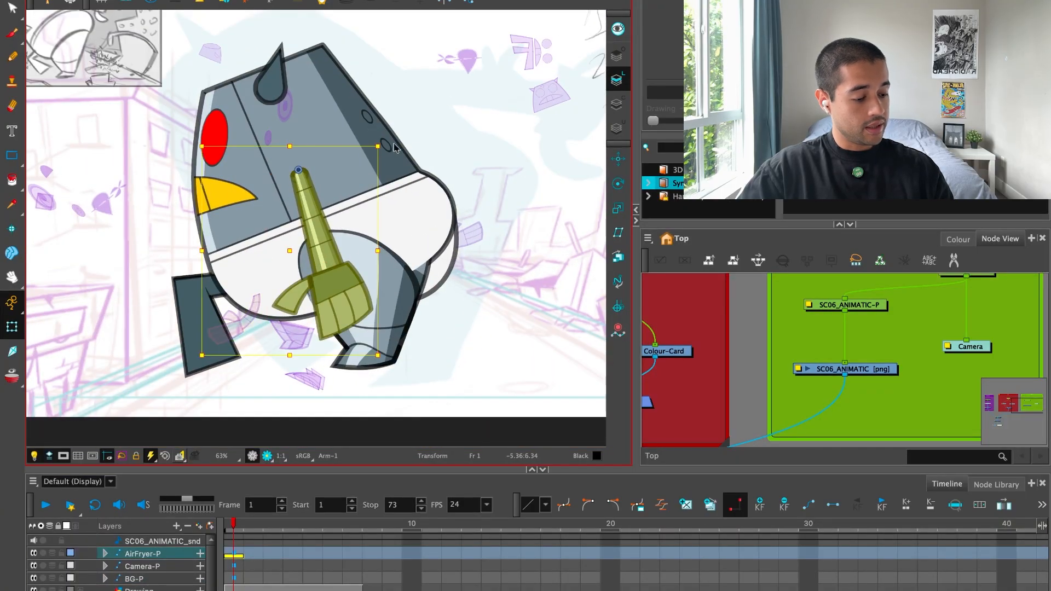
# Try to rotate the near arm forward across the robot's beak.
pyautogui.moveTo(395, 145); pyautogui.dragTo(317, 264)
pyautogui.moveTo(265, 186); pyautogui.dragTo(323, 142)
pyautogui.press('2')
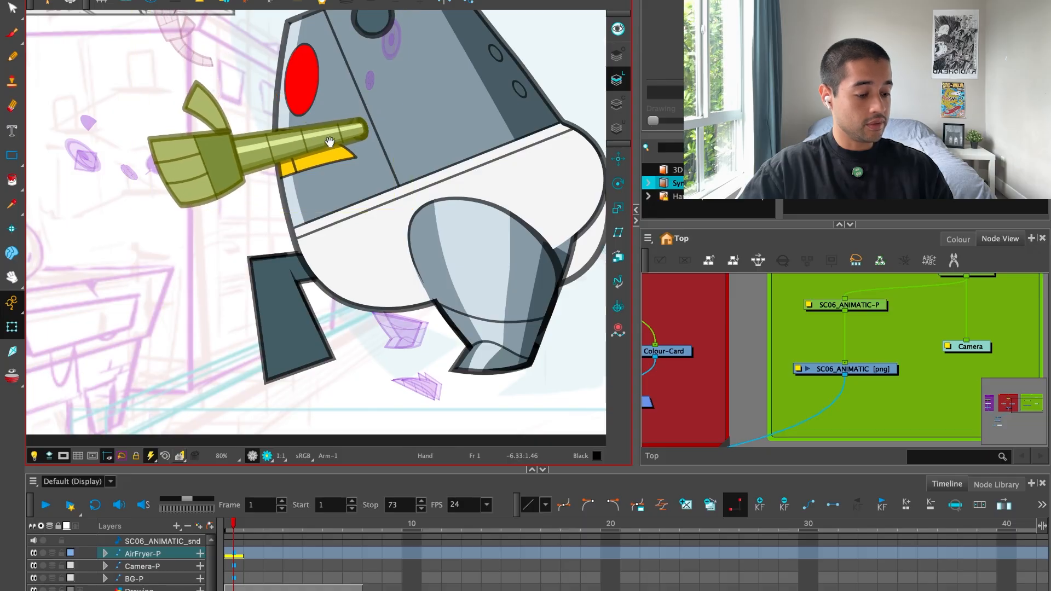
pyautogui.moveTo(456, 146); pyautogui.dragTo(417, 252)
pyautogui.hotkey('ctrl', 'z')
pyautogui.hotkey('ctrl', 'z')
pyautogui.press('1')
# Rotate the near arm backward around the shoulder until it points roughly horizontally behind the robot.
pyautogui.press('1')
pyautogui.press('2')
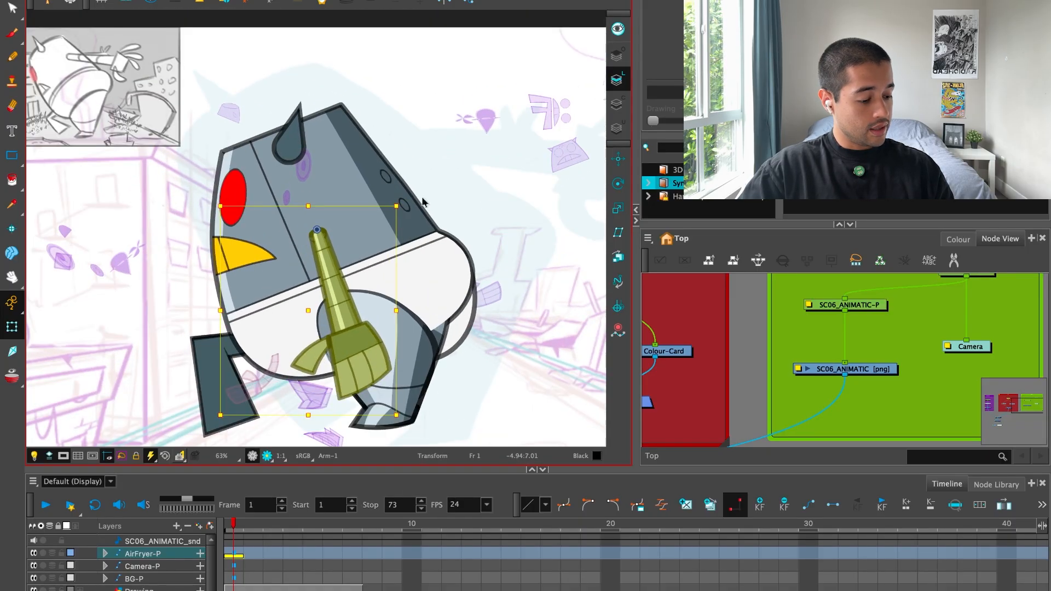
pyautogui.moveTo(423, 201); pyautogui.dragTo(503, 199)
pyautogui.press('1')
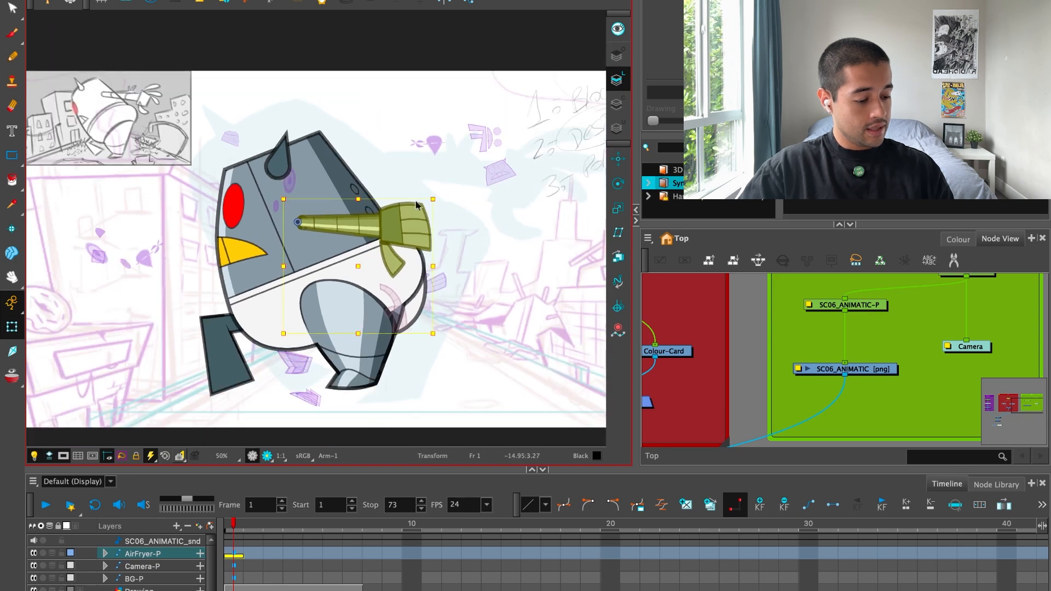
pyautogui.moveTo(390, 282); pyautogui.dragTo(418, 244)
pyautogui.moveTo(400, 316); pyautogui.dragTo(403, 306)
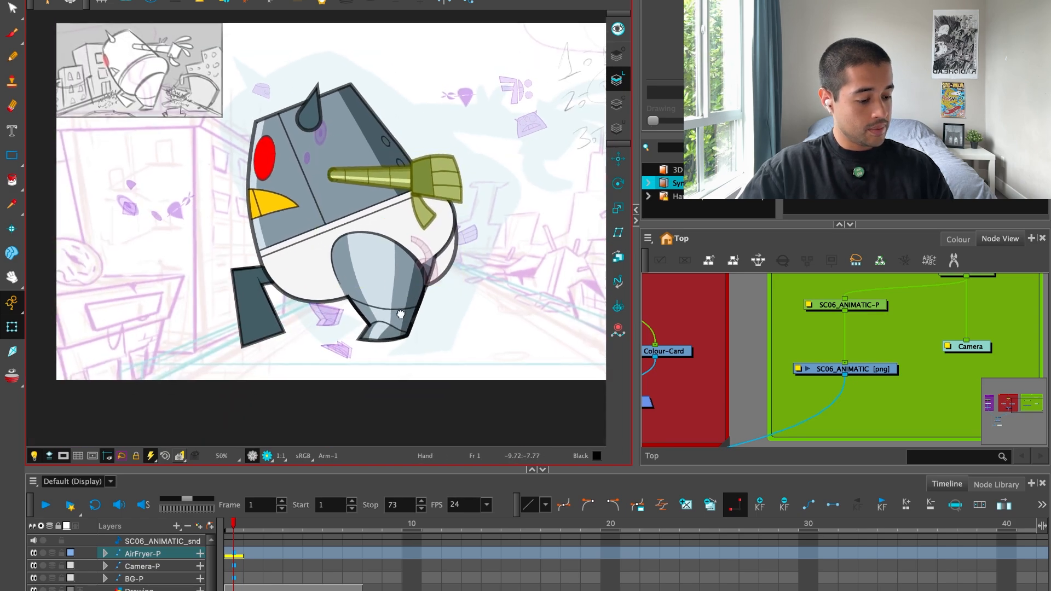
# Tilt the robot's whole body slightly further forward and shift it back over the near leg.
pyautogui.click(299, 237)
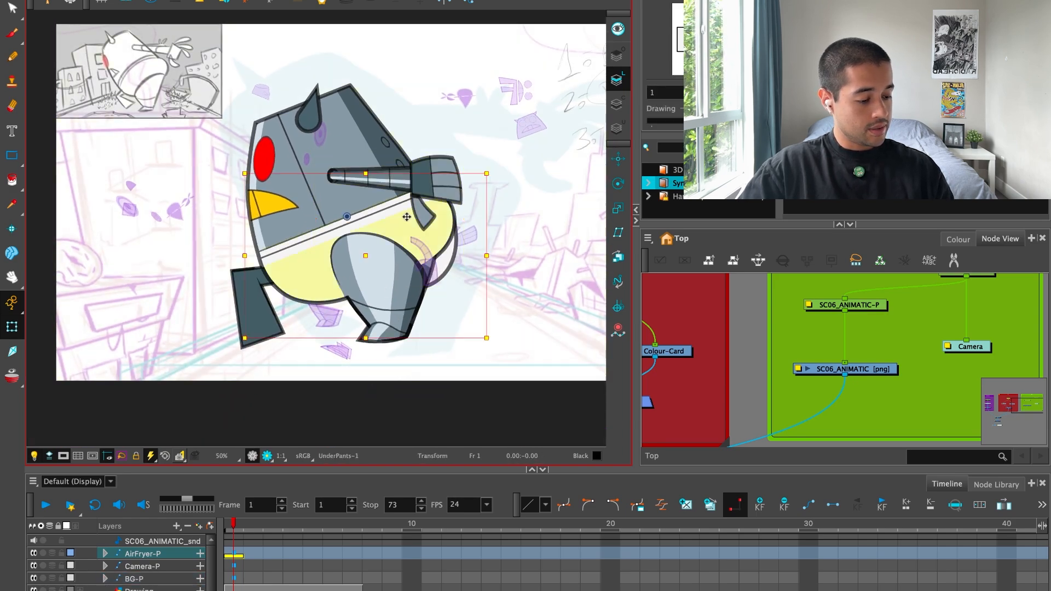
pyautogui.moveTo(557, 34); pyautogui.dragTo(529, 21)
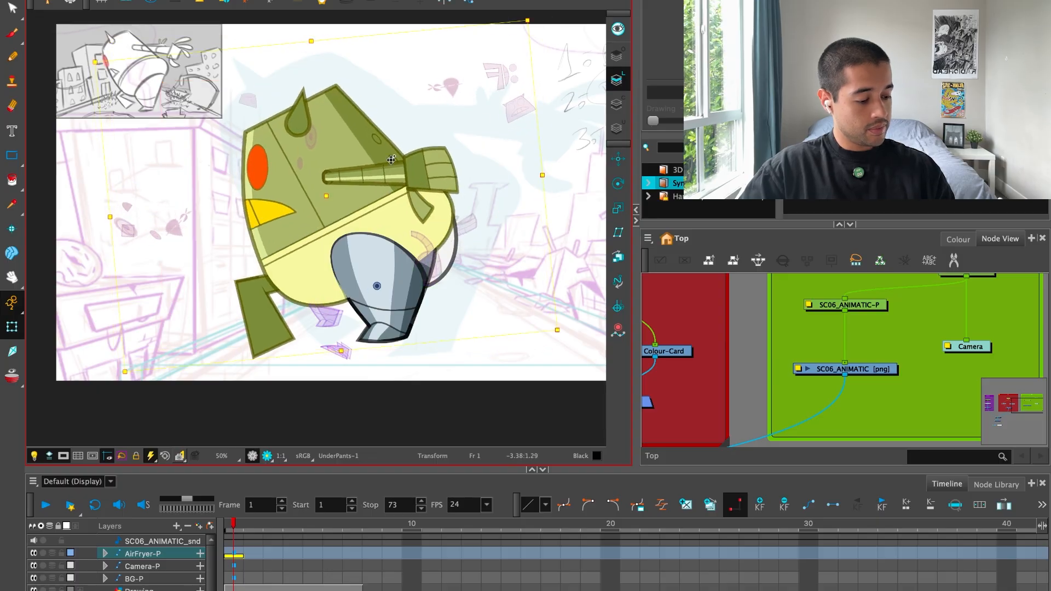
pyautogui.moveTo(385, 163); pyautogui.dragTo(408, 155)
# Flip back and forth repeatedly to compare the robot's adjusted pose.
pyautogui.press(',')
pyautogui.press('.')
pyautogui.press(',')
pyautogui.press('.')
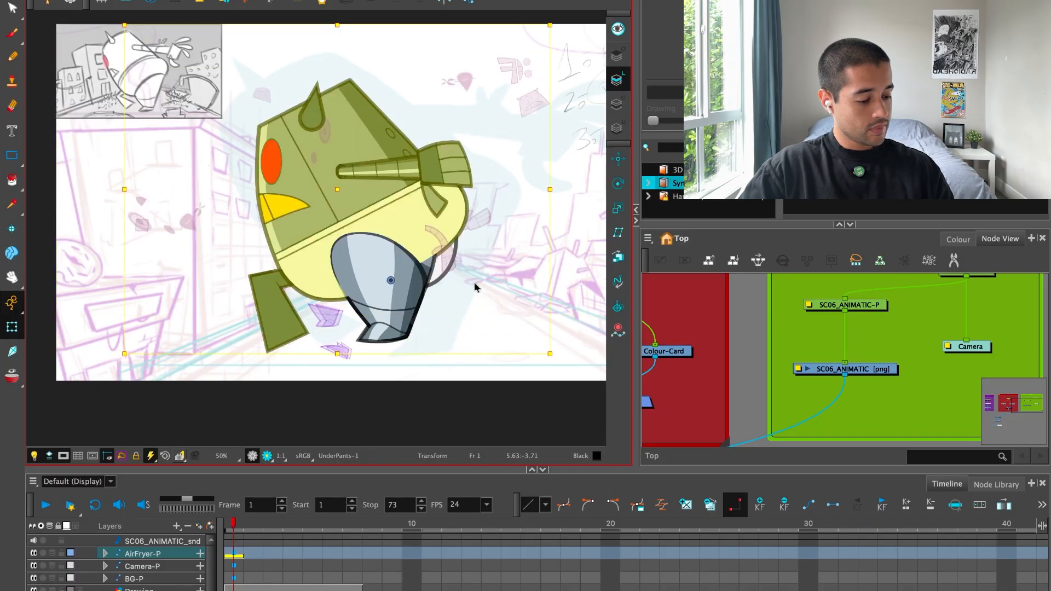
pyautogui.press(',')
pyautogui.press('.')
pyautogui.press(',')
pyautogui.press('.')
pyautogui.press(',')
pyautogui.press('.')
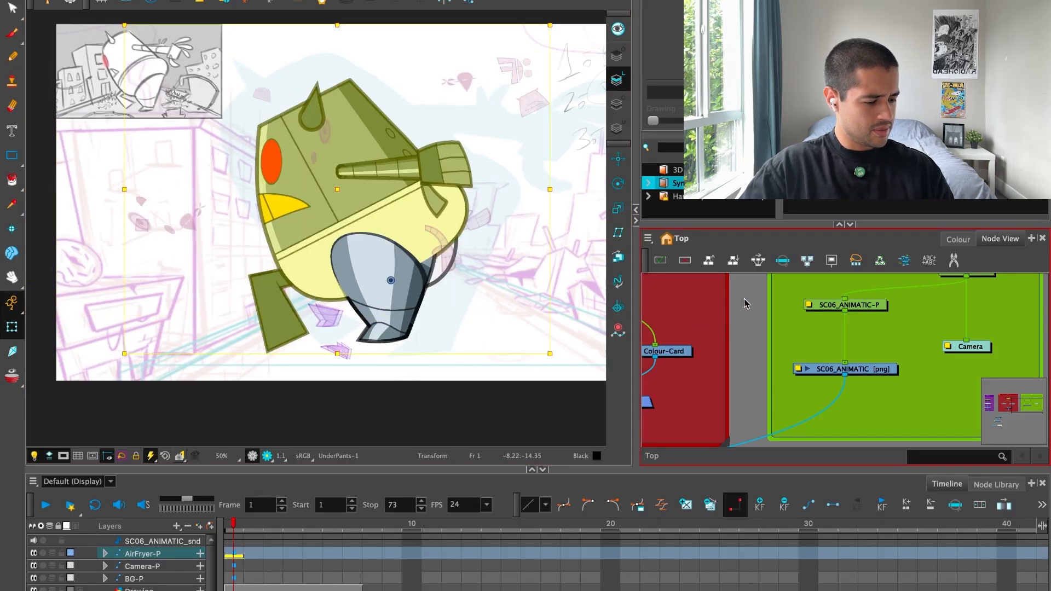
pyautogui.click(746, 302)
# Reshape the lower rear of the body's deformation curve around the near leg.
pyautogui.moveTo(526, 262); pyautogui.dragTo(450, 208)
pyautogui.press('2')
pyautogui.press('2')
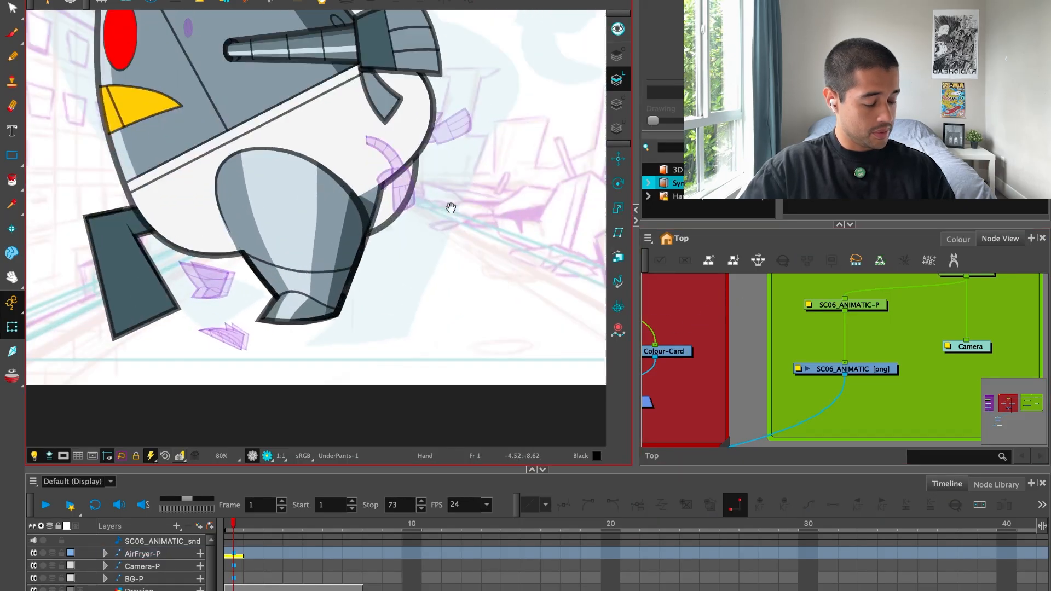
pyautogui.press('2')
pyautogui.press('2')
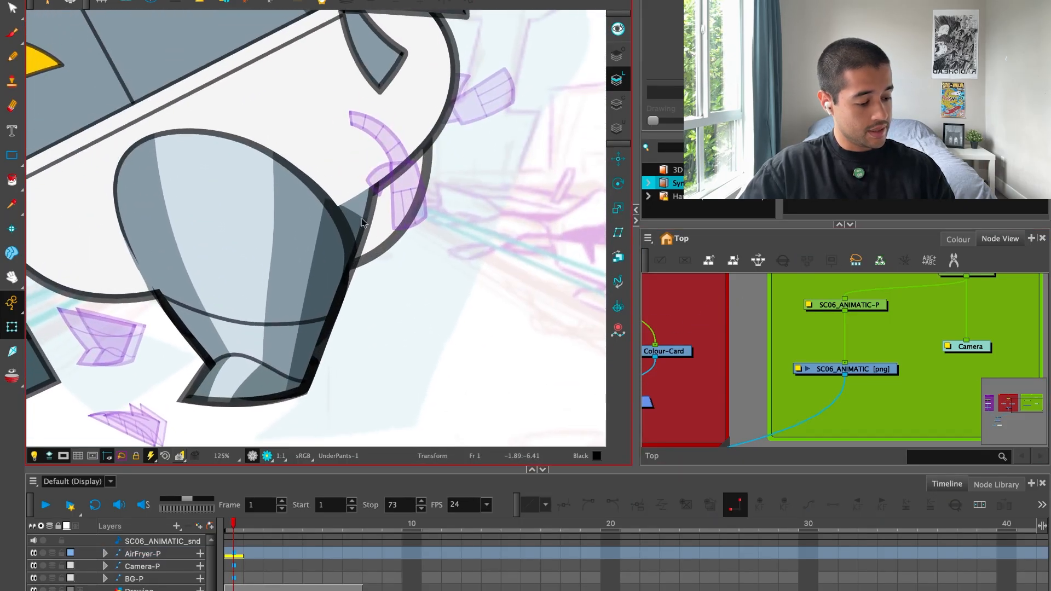
pyautogui.click(359, 221)
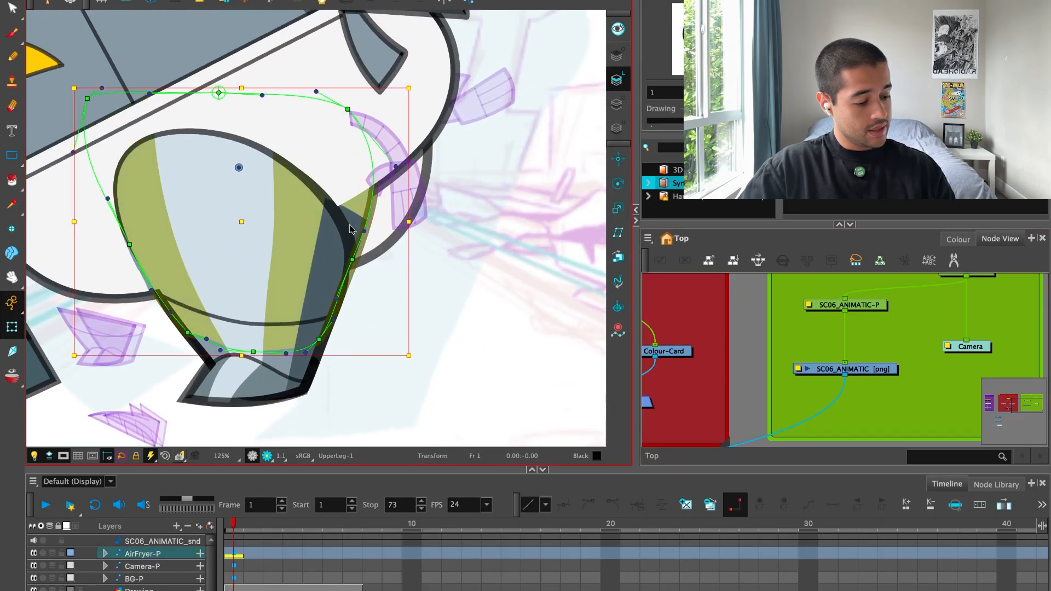
pyautogui.click(379, 205)
pyautogui.moveTo(275, 248); pyautogui.dragTo(289, 259)
pyautogui.moveTo(421, 150); pyautogui.dragTo(403, 192)
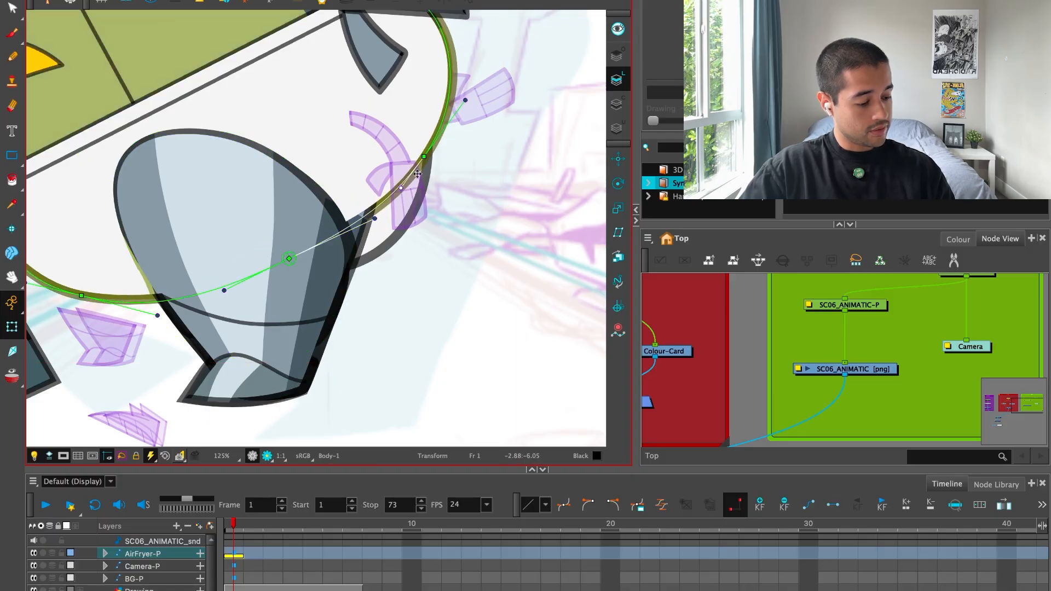
pyautogui.press('1')
pyautogui.click(404, 234)
pyautogui.moveTo(404, 234); pyautogui.dragTo(444, 235)
pyautogui.hotkey('ctrl', 'z')
pyautogui.click(720, 299)
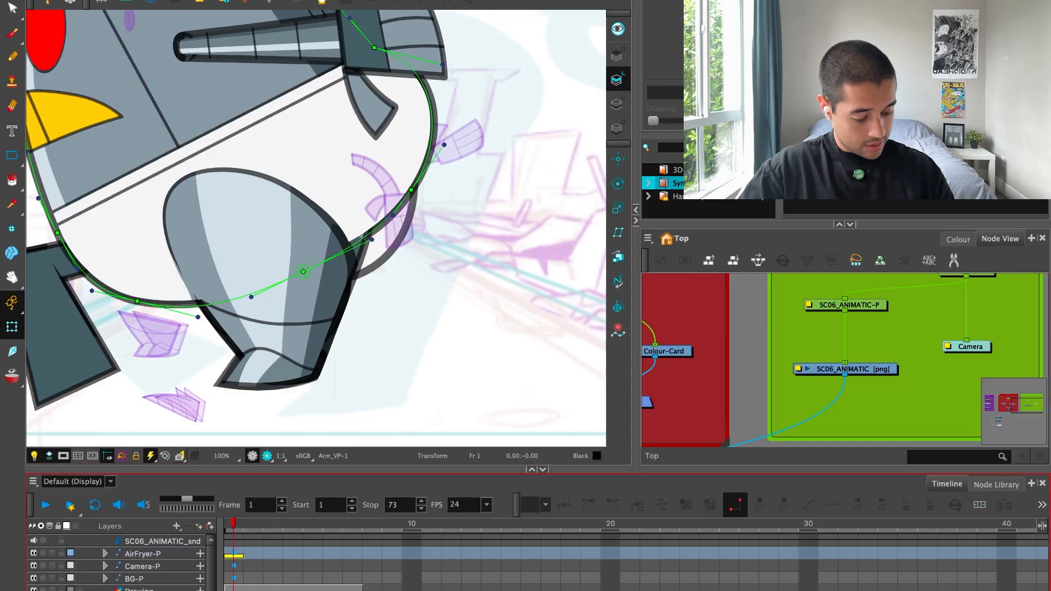
# Lock the Camera-P, BG-P and notes drawing layers.
pyautogui.moveTo(63, 580); pyautogui.dragTo(62, 590)
pyautogui.click(136, 570)
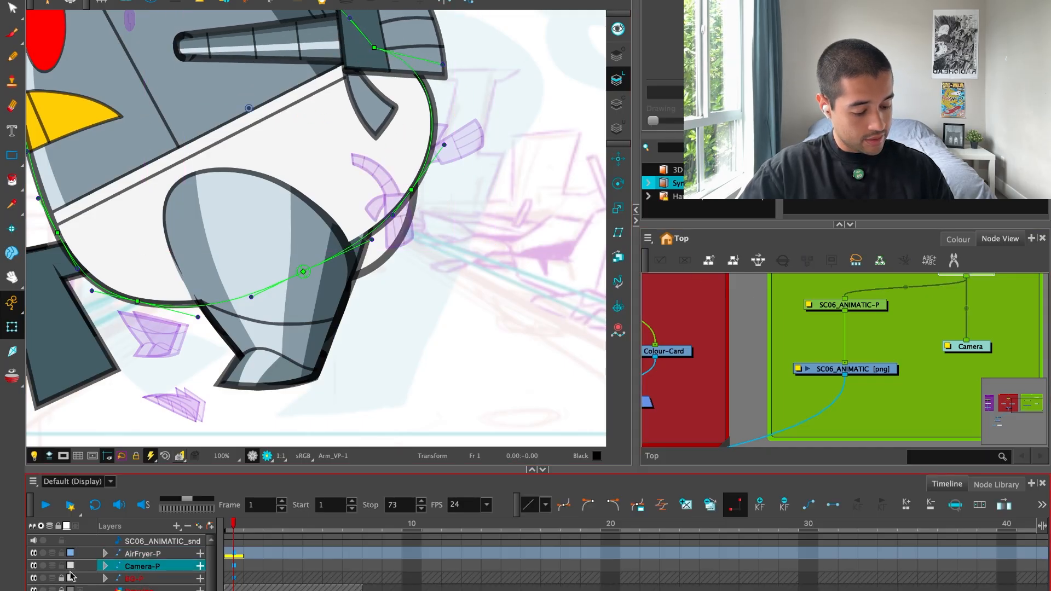
pyautogui.click(61, 567)
# Clear the butt piece that protrudes below the underpants behind the near leg.
pyautogui.moveTo(406, 226)
pyautogui.mouseDown()
pyautogui.moveTo(418, 248)
pyautogui.moveTo(384, 272)
pyautogui.moveTo(425, 287)
pyautogui.mouseUp()
pyautogui.hotkey('ctrl', 'z')
pyautogui.click(710, 285)
pyautogui.click(372, 254)
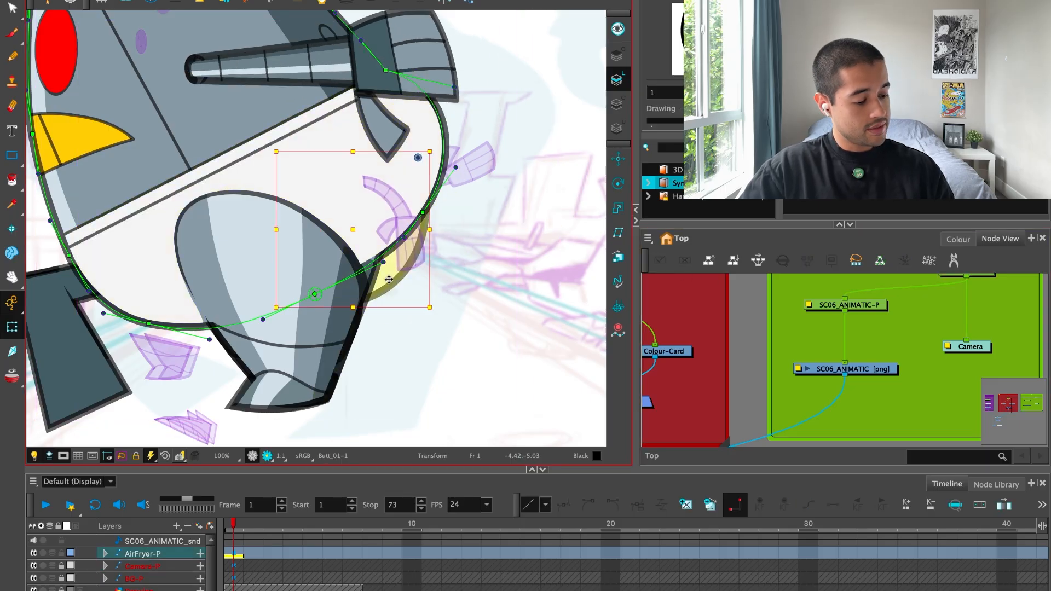
pyautogui.scroll(-1, 501, 328)
pyautogui.scroll(2, 383, 279)
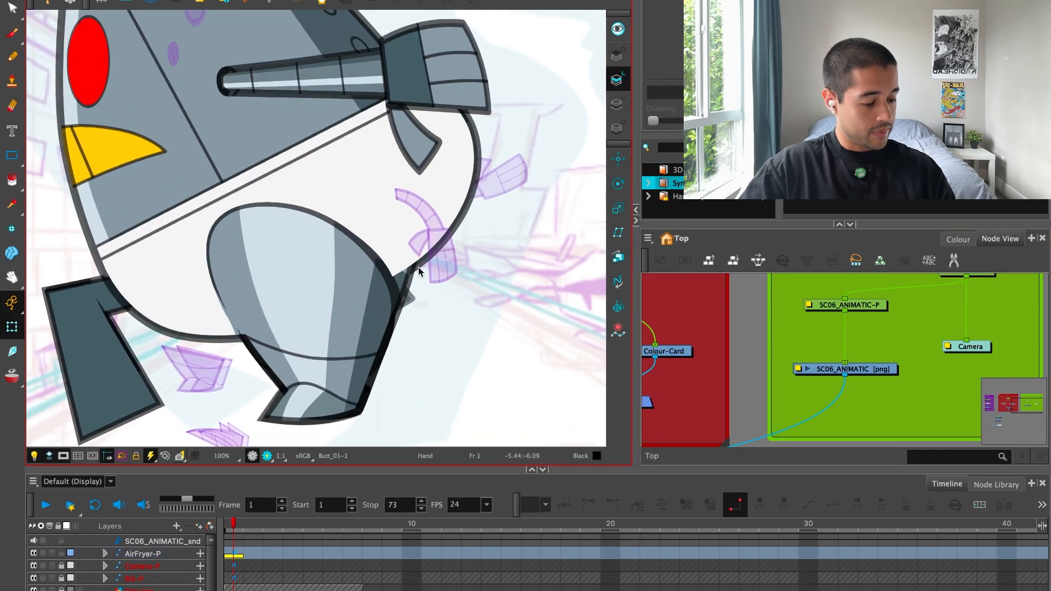
# Reshape the underpants cutter curve so the near leg's upper rear edge bulges outward.
pyautogui.click(426, 294)
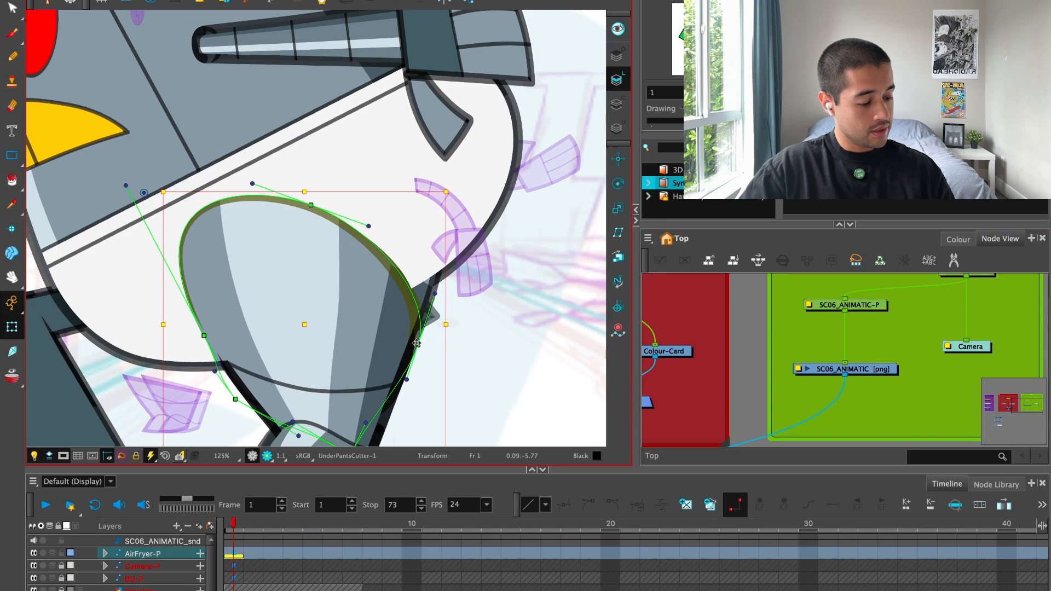
pyautogui.moveTo(416, 344); pyautogui.dragTo(435, 287)
pyautogui.moveTo(376, 229); pyautogui.dragTo(314, 199)
pyautogui.scroll(-2, 408, 241)
pyautogui.click(677, 313)
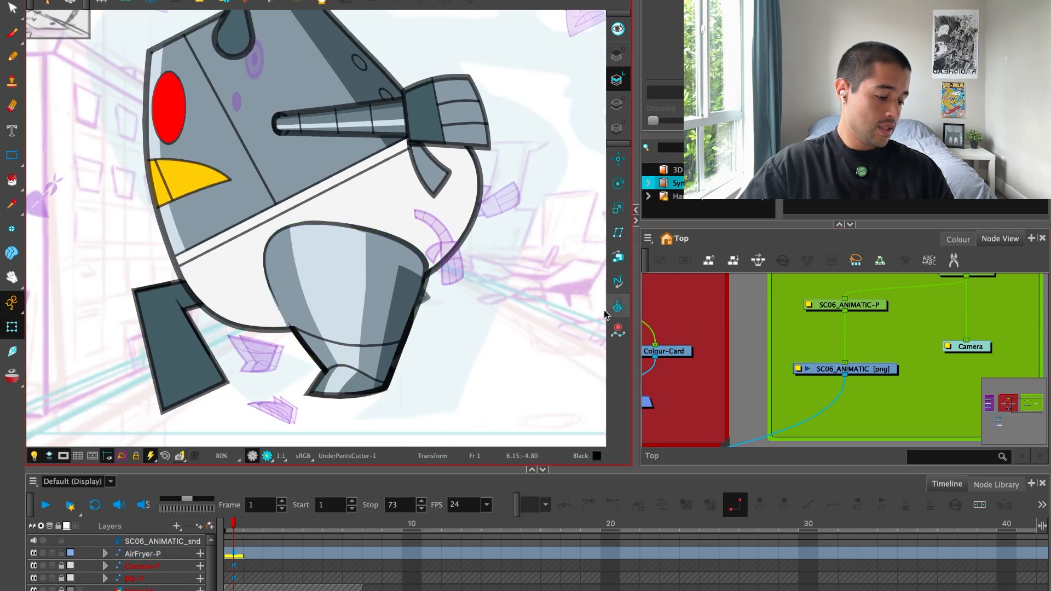
# Try to rotate the near arm upward about its shoulder, and undo the rotation.
pyautogui.scroll(1, 471, 307)
pyautogui.press('space')
pyautogui.scroll(1, 424, 272)
pyautogui.click(438, 300)
pyautogui.moveTo(438, 300); pyautogui.dragTo(564, 294)
pyautogui.scroll(-2, 537, 298)
pyautogui.click(472, 269)
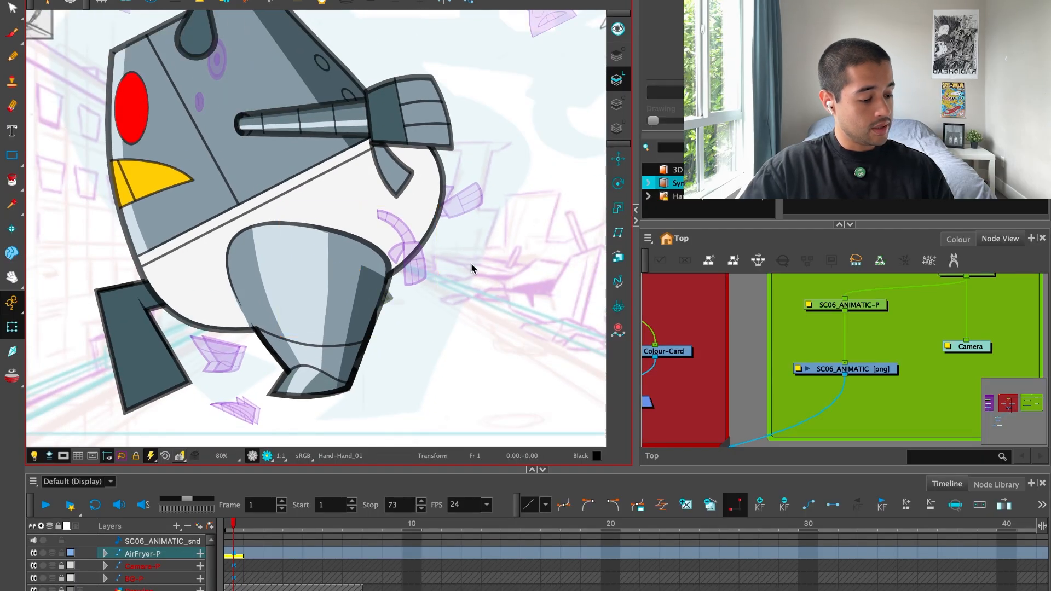
pyautogui.click(462, 269)
pyautogui.moveTo(468, 297); pyautogui.dragTo(516, 160)
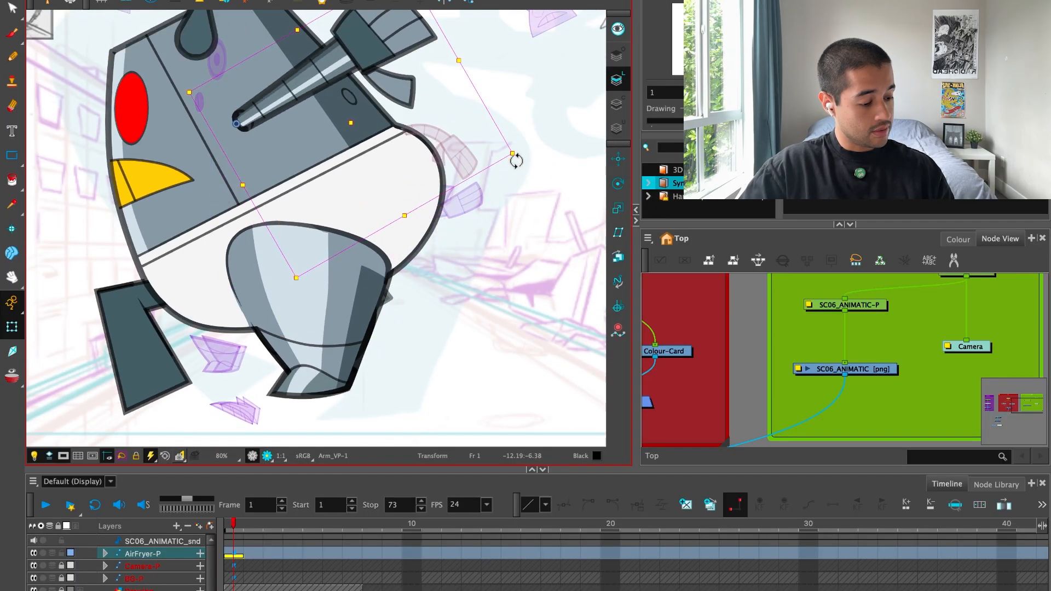
pyautogui.hotkey('ctrl', 'z')
# Rotate the far arm upward so its forearm and hand emerge behind the head, above the near arm.
pyautogui.press('1')
pyautogui.moveTo(497, 206); pyautogui.dragTo(468, 280)
pyautogui.moveTo(432, 381)
pyautogui.mouseDown()
pyautogui.moveTo(477, 207)
pyautogui.moveTo(420, 89)
pyautogui.moveTo(367, 96)
pyautogui.moveTo(356, 76)
pyautogui.mouseUp()
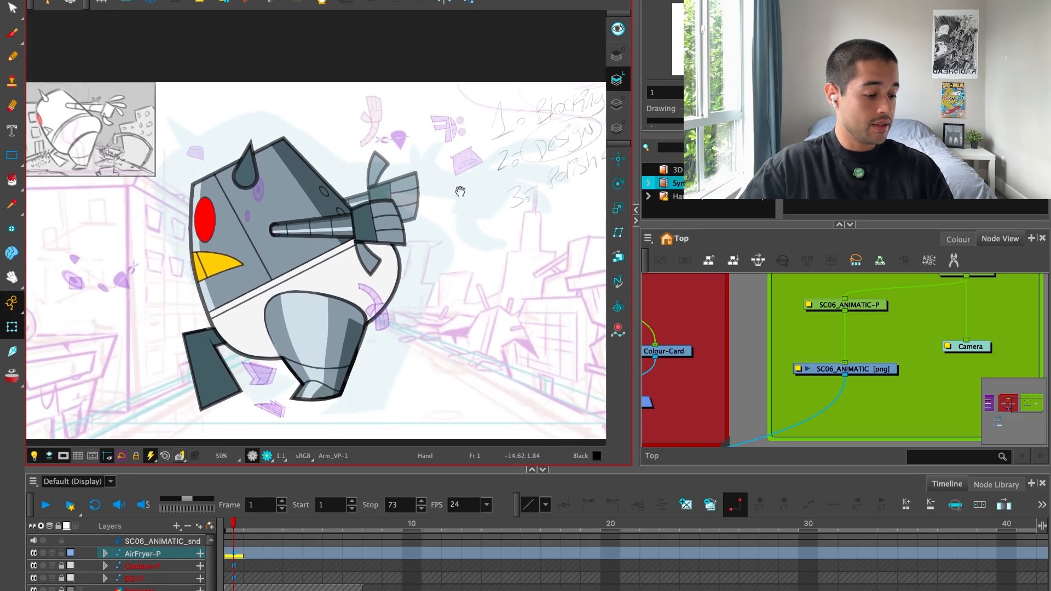
pyautogui.press('2')
pyautogui.click(437, 87)
pyautogui.press('2')
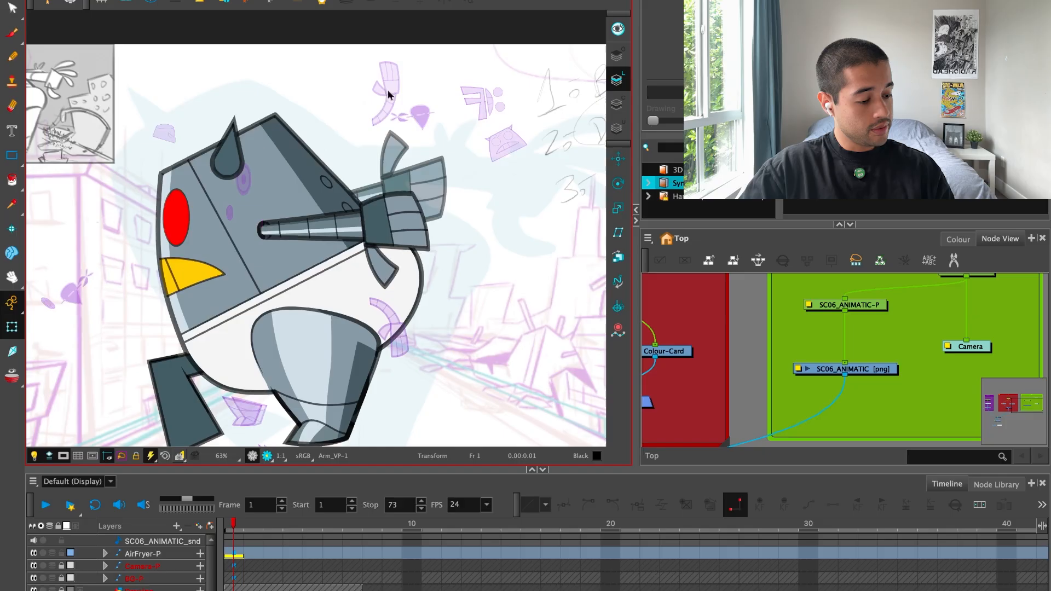
pyautogui.click(389, 93)
pyautogui.moveTo(453, 57)
pyautogui.mouseDown()
pyautogui.moveTo(431, 73)
pyautogui.moveTo(404, 30)
pyautogui.moveTo(357, 89)
pyautogui.moveTo(458, 56)
pyautogui.moveTo(429, 62)
pyautogui.moveTo(448, 71)
pyautogui.mouseUp()
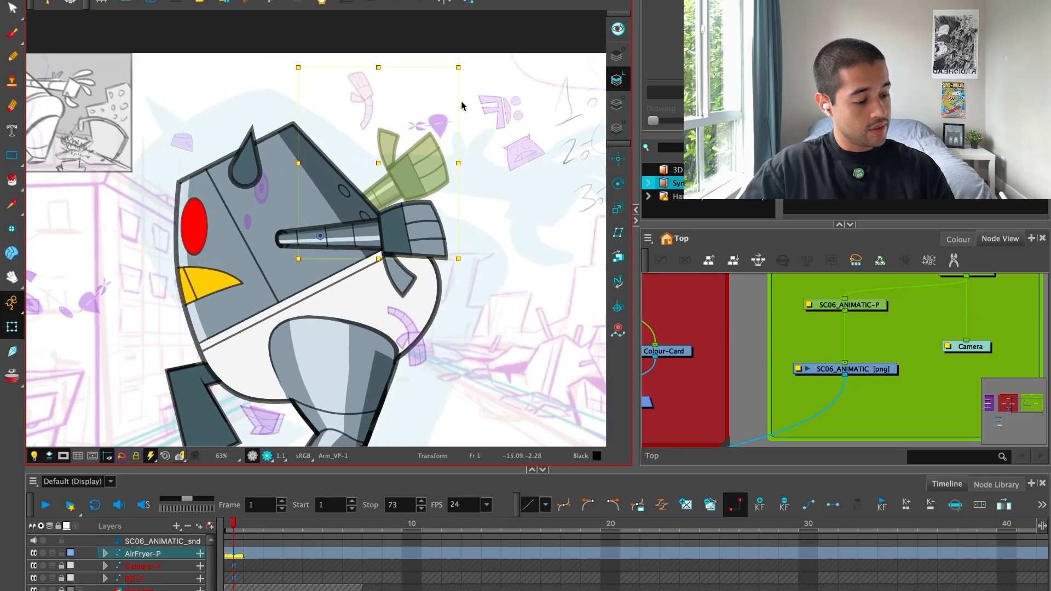
pyautogui.moveTo(458, 163); pyautogui.dragTo(464, 188)
pyautogui.press('1')
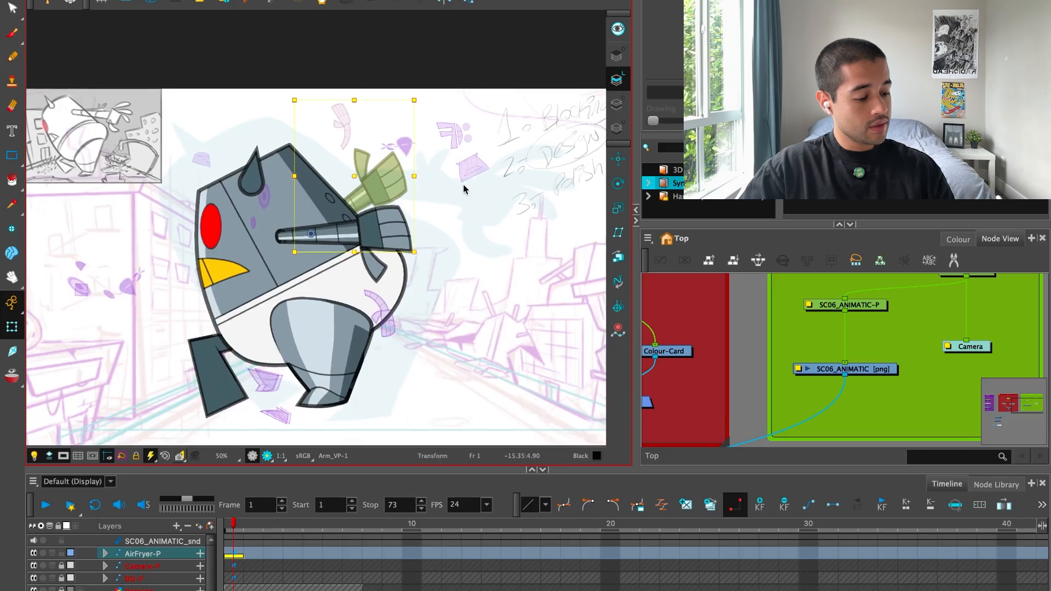
pyautogui.click(452, 192)
# Rotate the near arm slightly downward about its shoulder to separate it from the far arm.
pyautogui.press('2')
pyautogui.click(410, 354)
pyautogui.moveTo(413, 356); pyautogui.dragTo(425, 349)
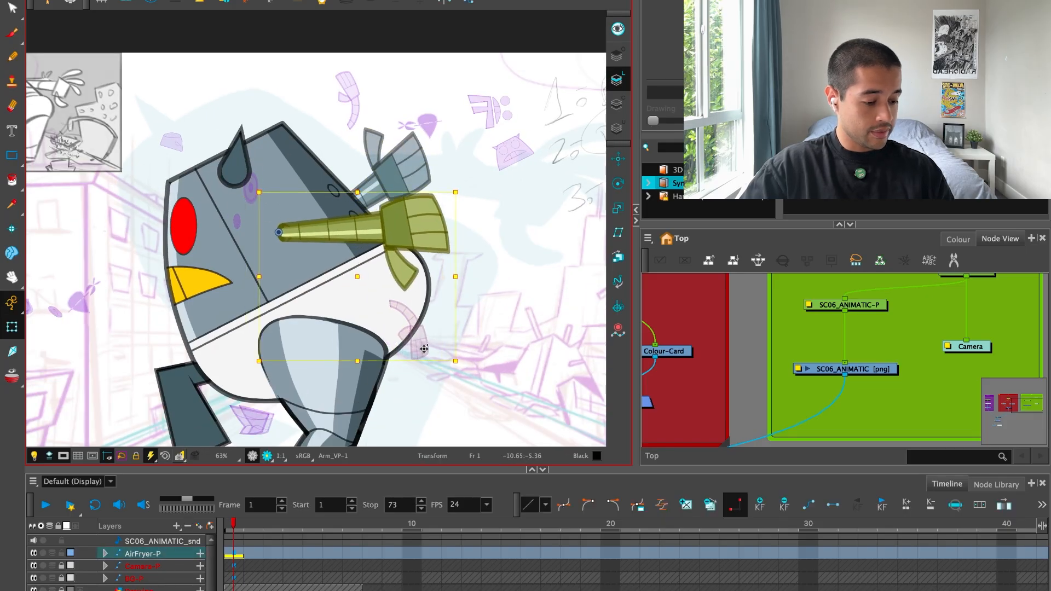
pyautogui.press('1')
pyautogui.moveTo(436, 309); pyautogui.dragTo(465, 329)
pyautogui.click(514, 242)
pyautogui.moveTo(515, 241); pyautogui.dragTo(492, 260)
# Display the Transform tool properties and the near arm's deformation controls to examine how the arm bends.
pyautogui.press('2')
pyautogui.press('2')
pyautogui.press('2')
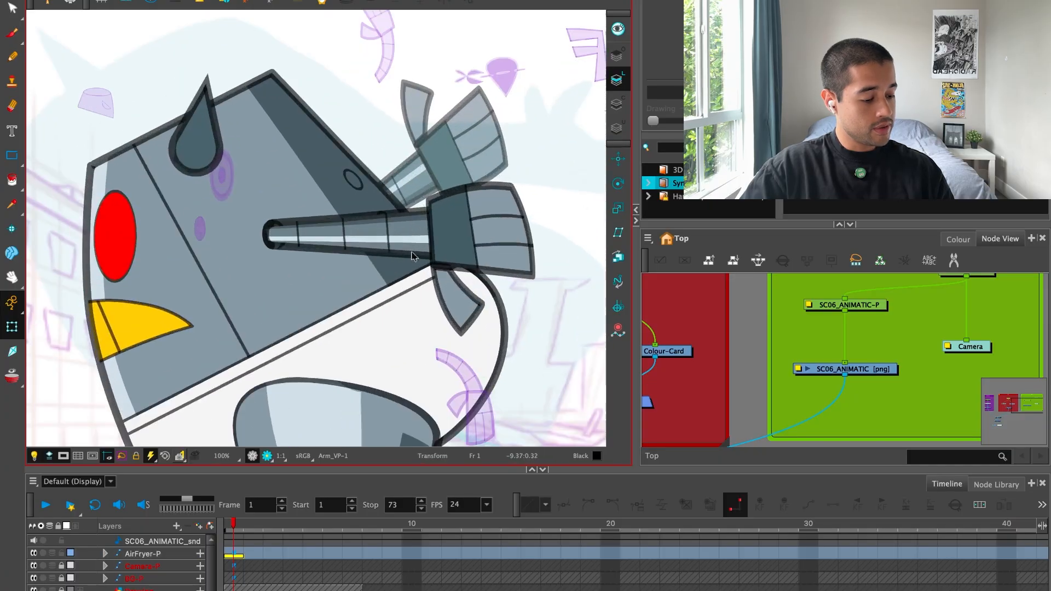
pyautogui.click(412, 251)
pyautogui.click(953, 2)
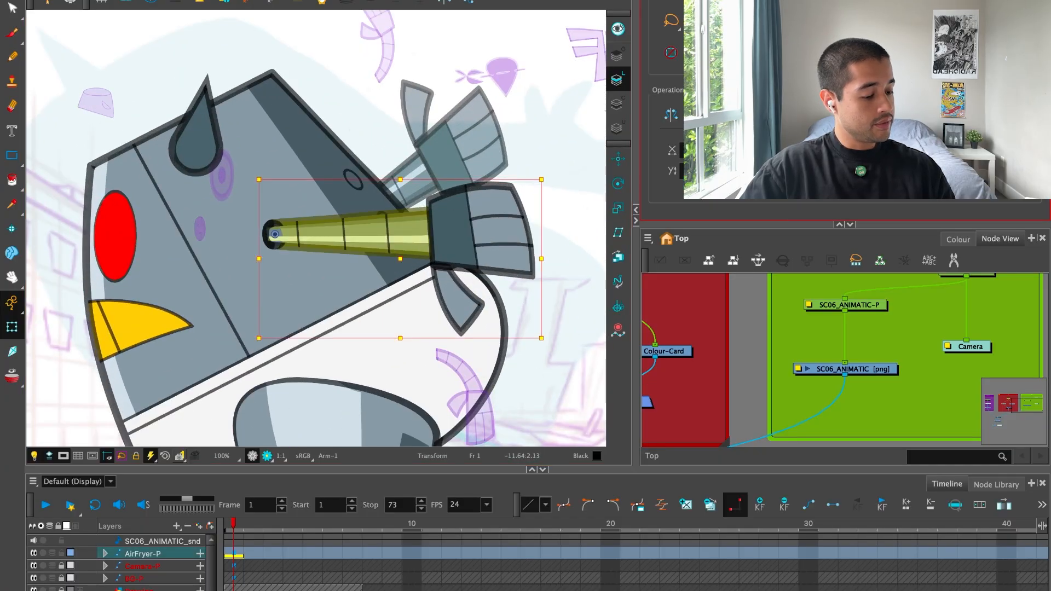
pyautogui.click(597, 131)
pyautogui.press('1')
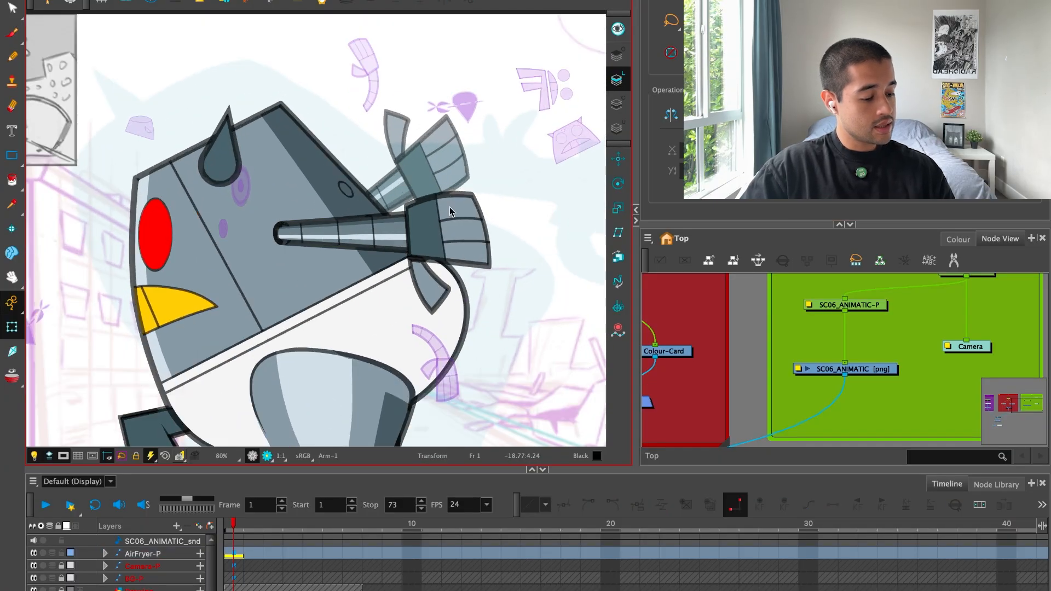
pyautogui.click(428, 272)
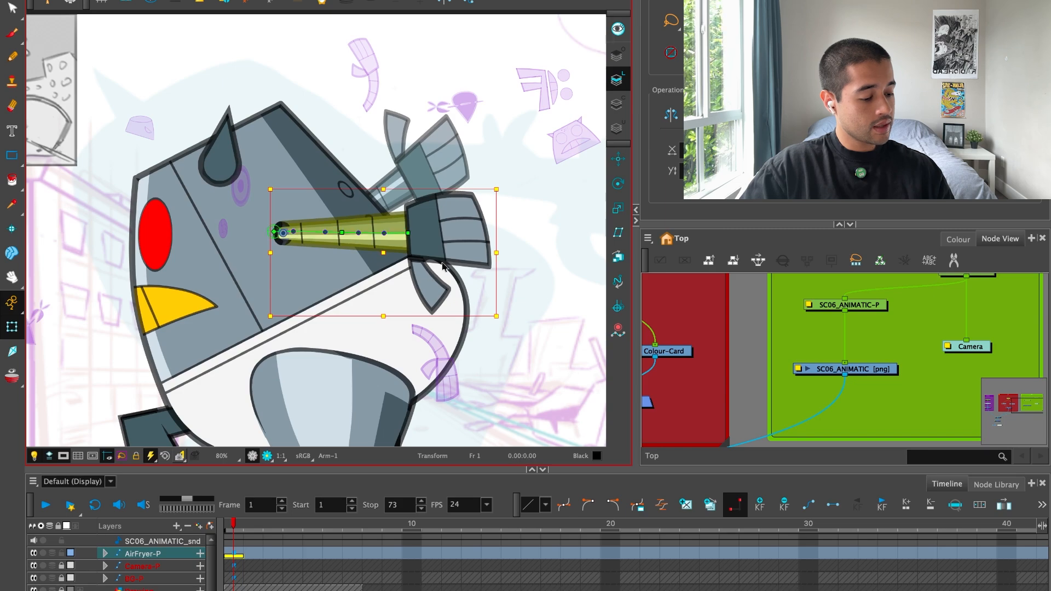
pyautogui.click(545, 213)
pyautogui.moveTo(475, 245); pyautogui.dragTo(411, 237)
# Bend the near arm's segment line closest to the hand, pulling its middle toward the shoulder and its lower end toward the hand.
pyautogui.press('2')
pyautogui.press('2')
pyautogui.press('2')
pyautogui.press('2')
pyautogui.press('2')
pyautogui.press('2')
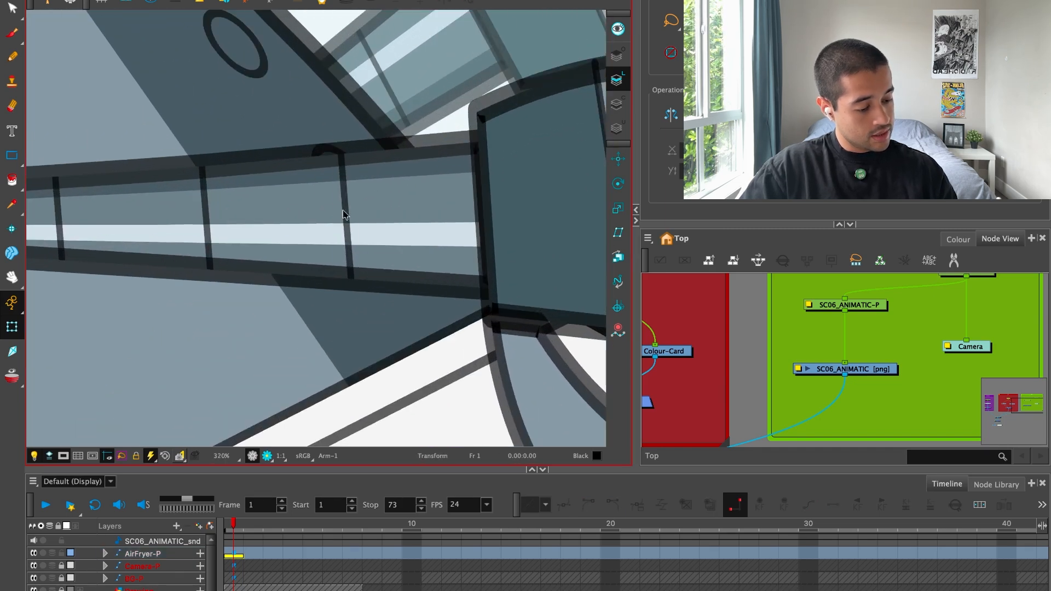
pyautogui.press('2')
pyautogui.press('2')
pyautogui.click(370, 213)
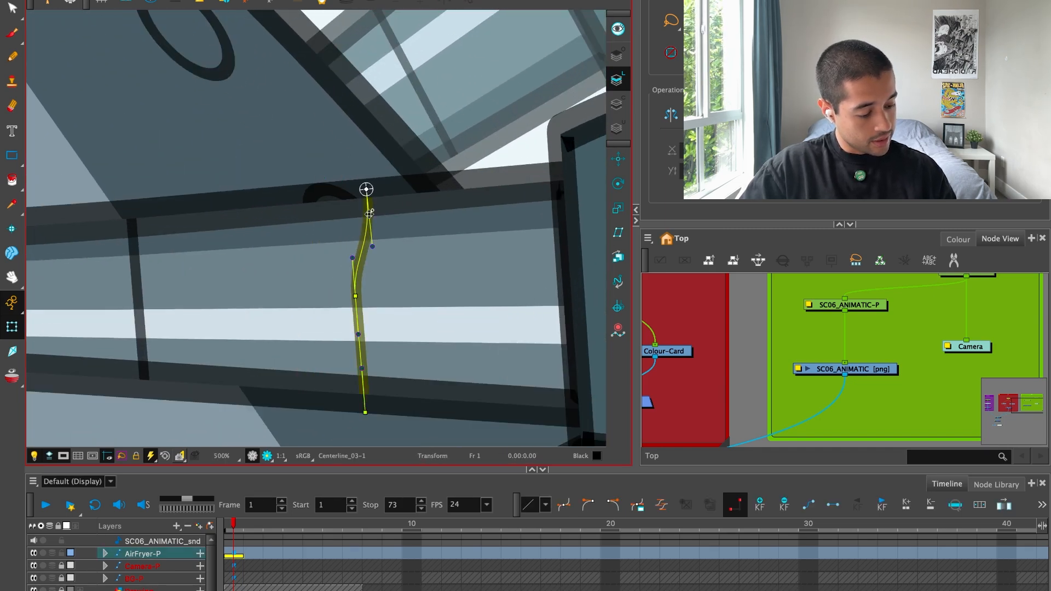
pyautogui.moveTo(356, 296); pyautogui.dragTo(343, 299)
pyautogui.moveTo(365, 412); pyautogui.dragTo(394, 408)
pyautogui.click(361, 335)
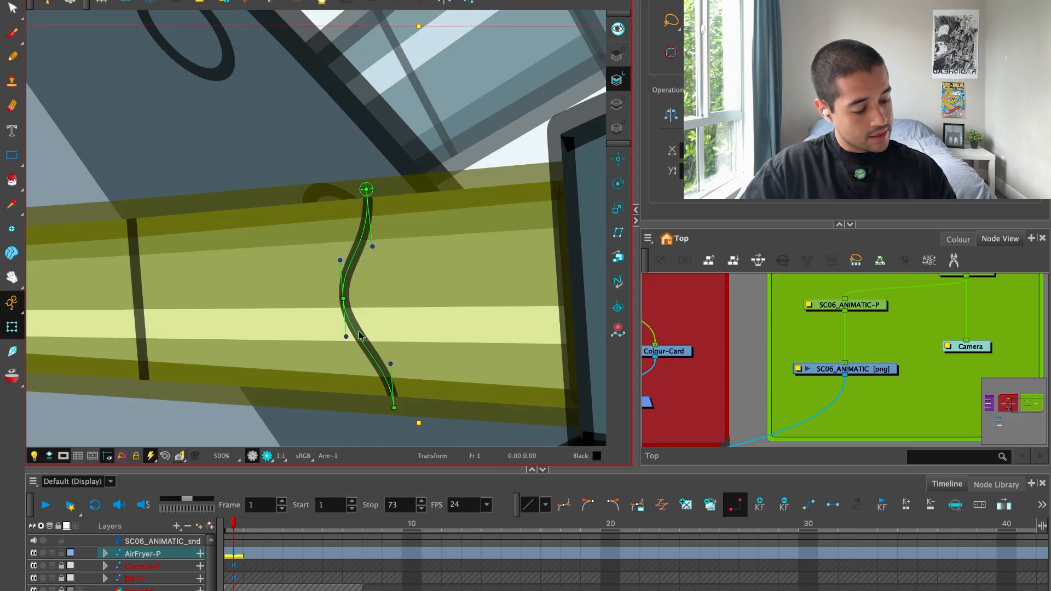
# Move the upper end of the near arm's outermost segment line toward the hand and adjust its handles into a smooth arc.
pyautogui.press('1')
pyautogui.click(444, 181)
pyautogui.moveTo(395, 231); pyautogui.dragTo(372, 342)
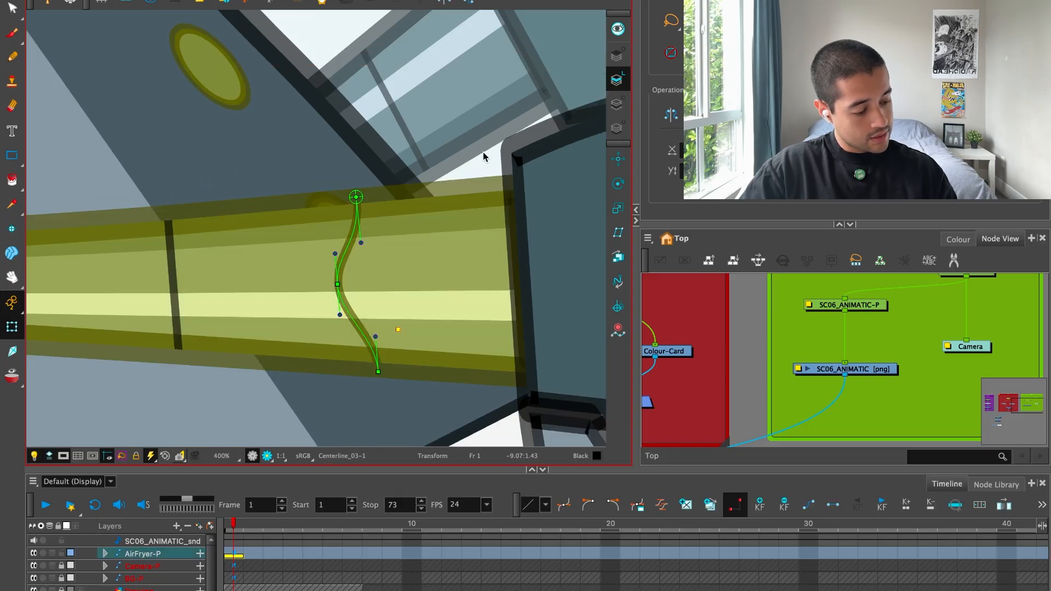
pyautogui.click(485, 155)
pyautogui.click(374, 330)
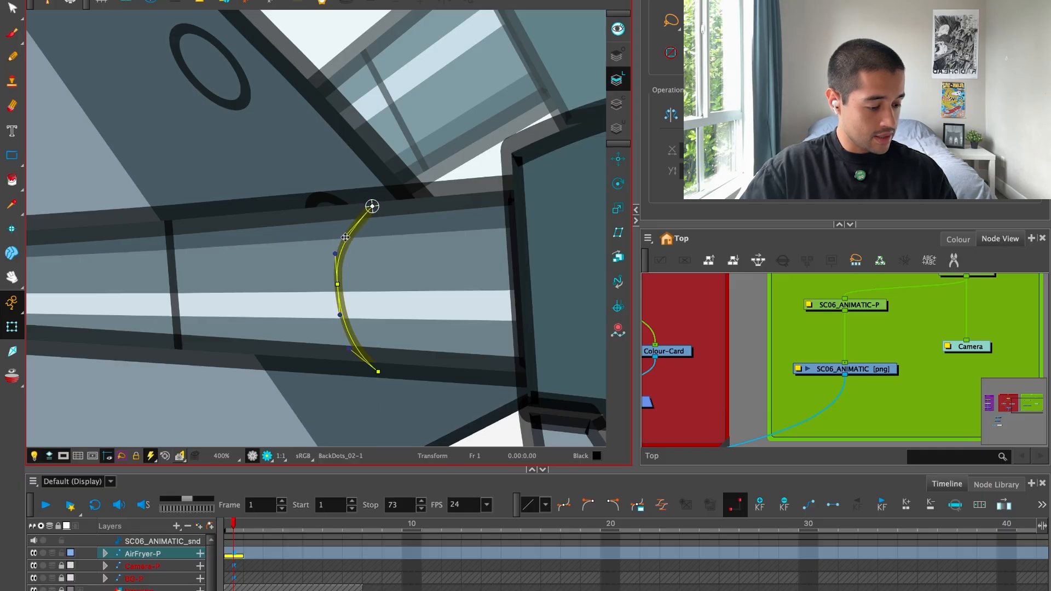
pyautogui.press('2')
pyautogui.click(396, 408)
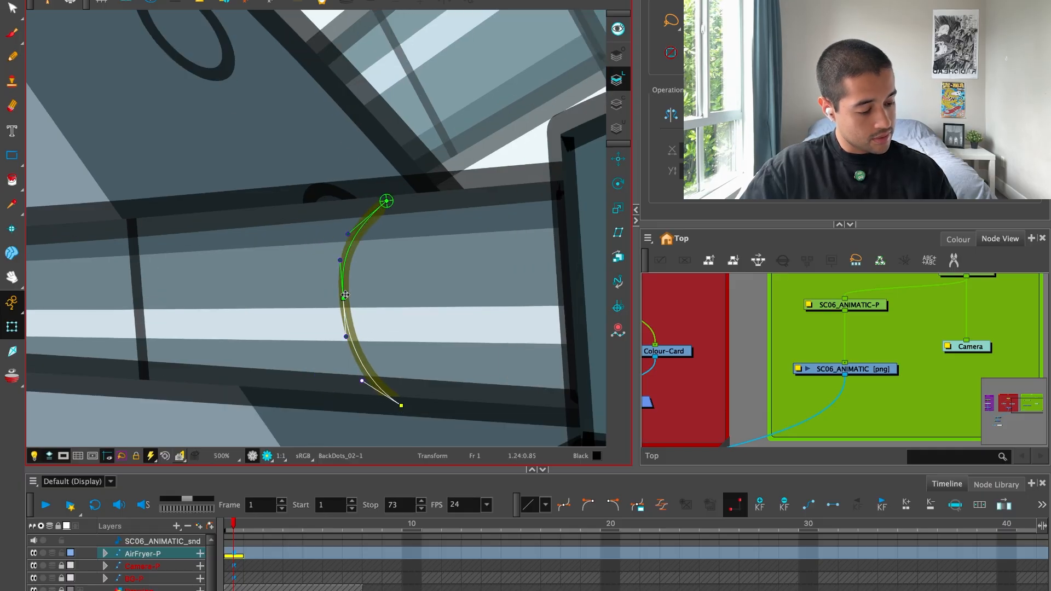
pyautogui.press('1')
pyautogui.press('1')
pyautogui.press('1')
pyautogui.press('1')
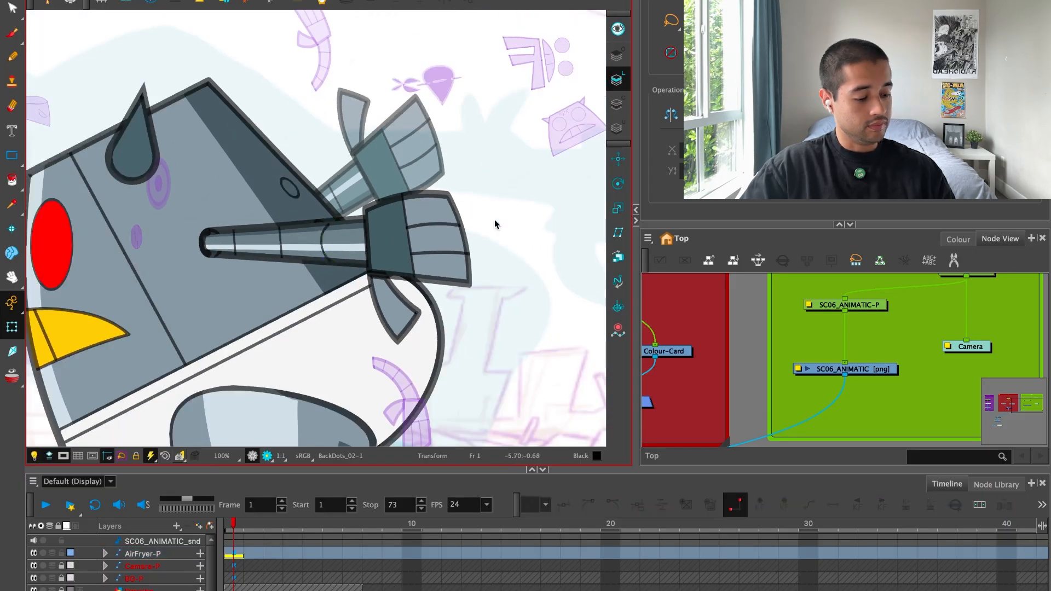
pyautogui.press('1')
# Show the deformation controls of the near arm's middle segment line and pull its upper end toward the hand.
pyautogui.press('2')
pyautogui.press('2')
pyautogui.moveTo(251, 254); pyautogui.dragTo(352, 242)
pyautogui.press('2')
pyautogui.press('2')
pyautogui.click(376, 252)
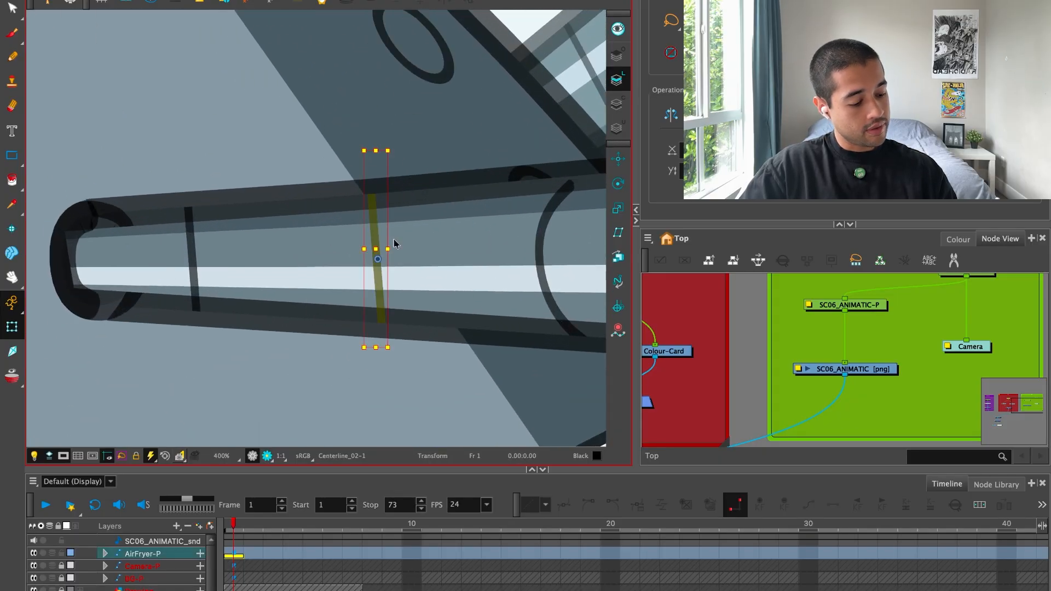
pyautogui.hotkey('shift', 'F11')
pyautogui.press('1')
pyautogui.moveTo(489, 29); pyautogui.dragTo(437, 99)
pyautogui.press('2')
pyautogui.moveTo(302, 218); pyautogui.dragTo(322, 271)
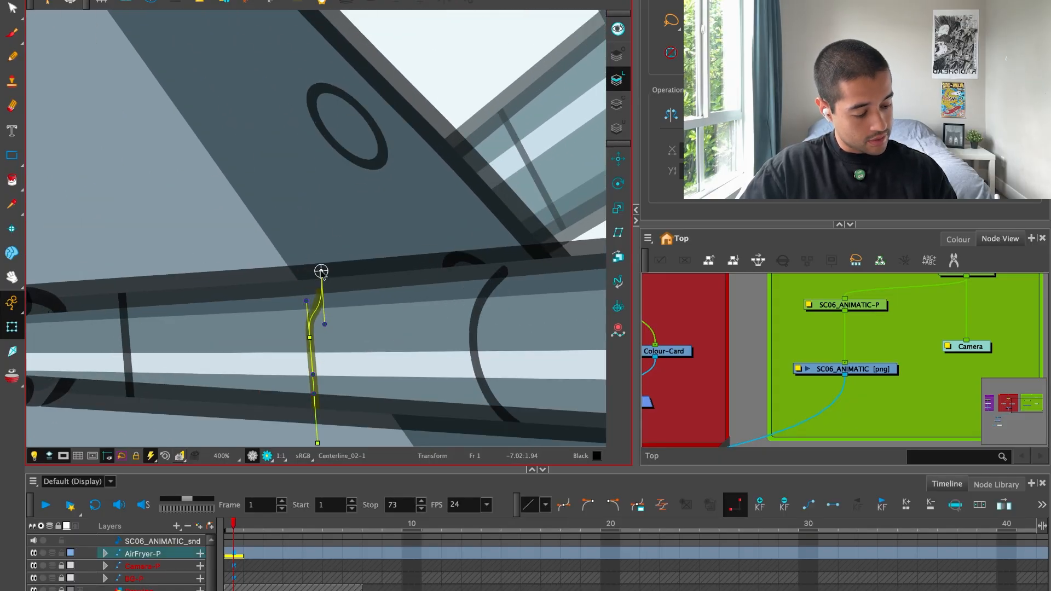
# Bow the near arm's middle segment line toward the shoulder, shifting its lower end toward the hand and smoothing the handles.
pyautogui.scroll(-3, 323, 306)
pyautogui.moveTo(306, 358); pyautogui.dragTo(330, 339)
pyautogui.moveTo(317, 286); pyautogui.dragTo(281, 263)
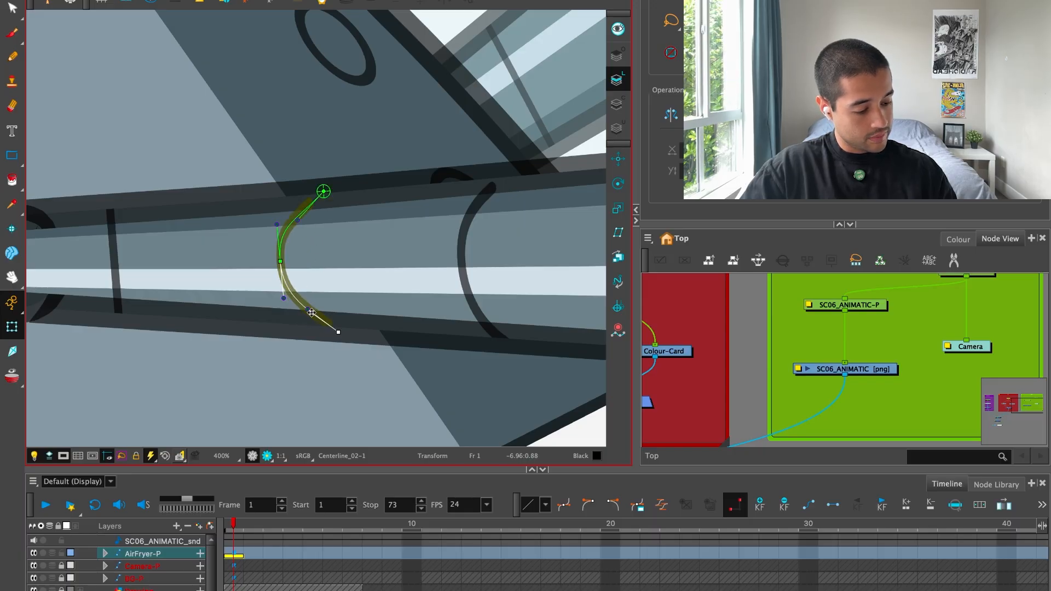
pyautogui.scroll(-6, 310, 226)
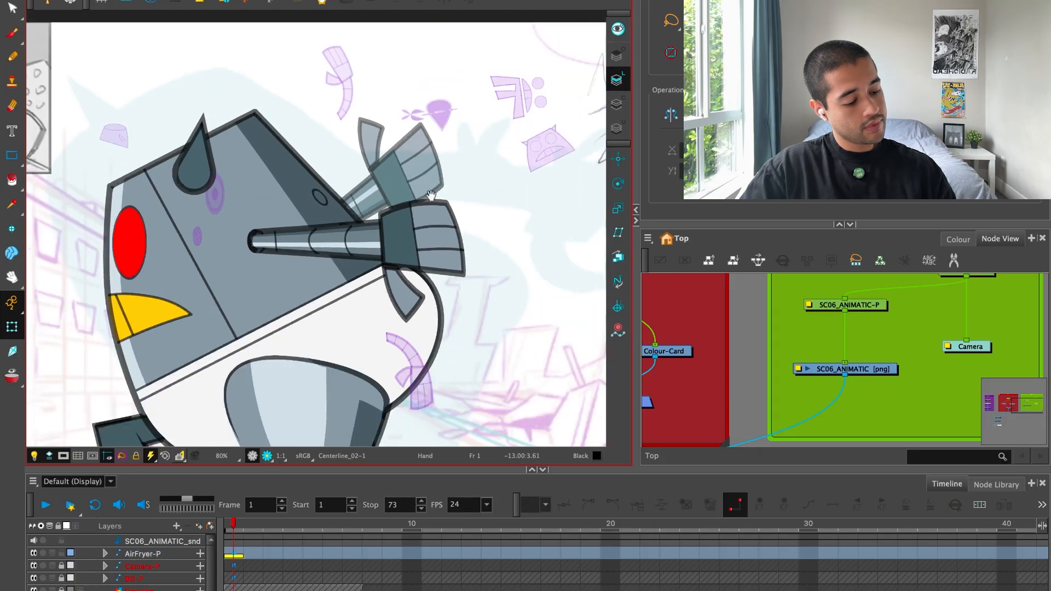
# Curve the near arm's segment line closest to the shoulder into an arc matching the other two lines.
pyautogui.scroll(6, 286, 220)
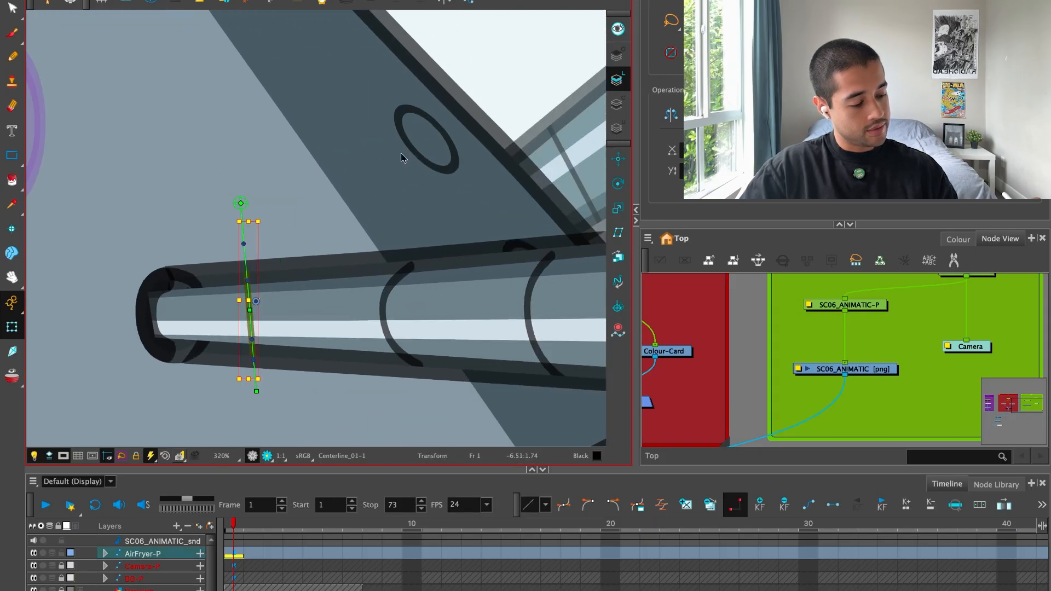
pyautogui.press('Escape')
pyautogui.press('2')
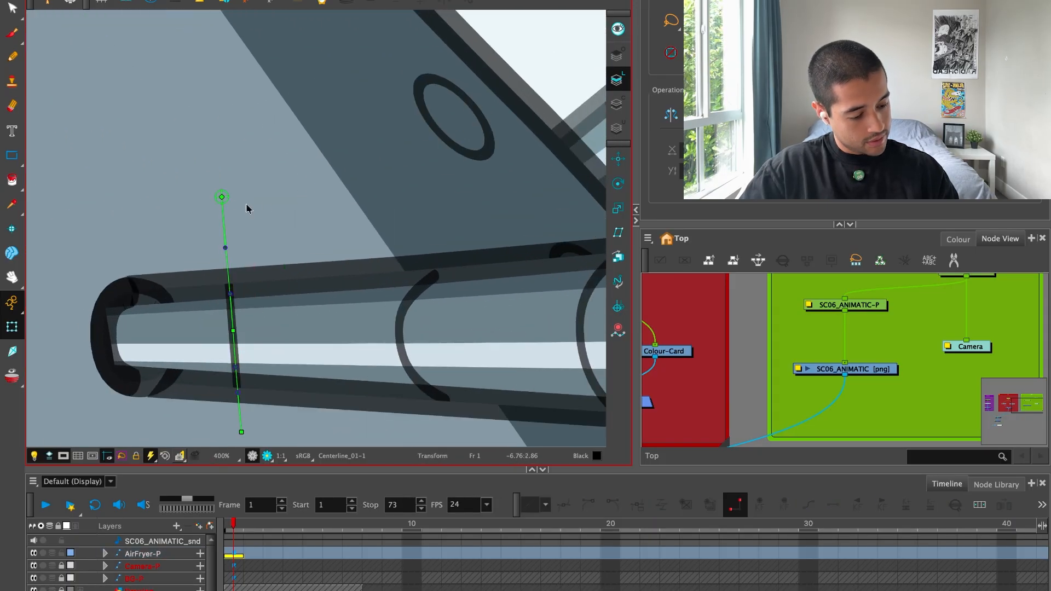
pyautogui.moveTo(222, 196); pyautogui.dragTo(249, 268)
pyautogui.moveTo(233, 330); pyautogui.dragTo(217, 334)
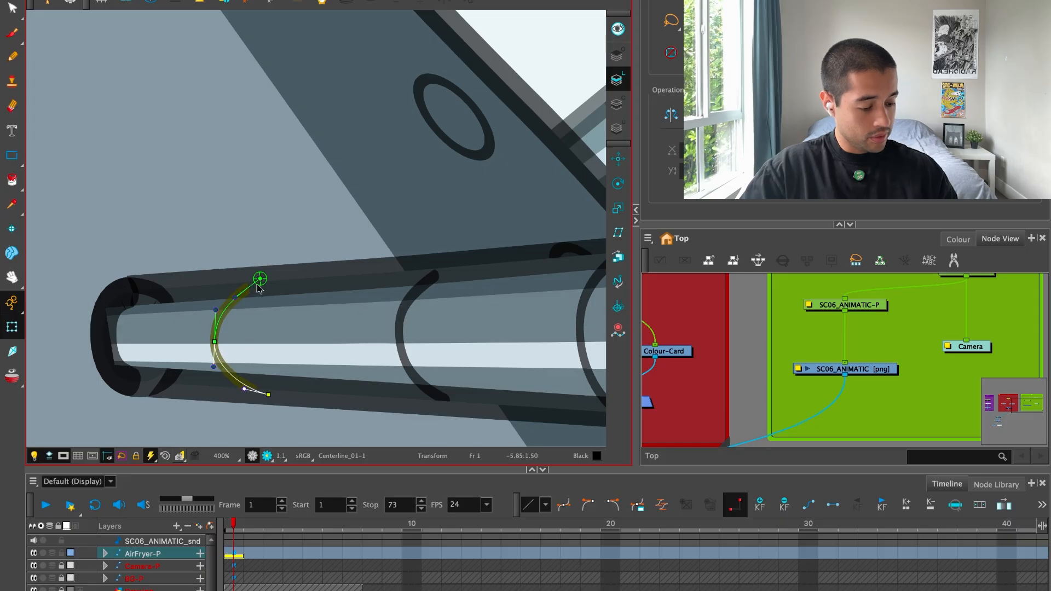
pyautogui.scroll(-8, 248, 278)
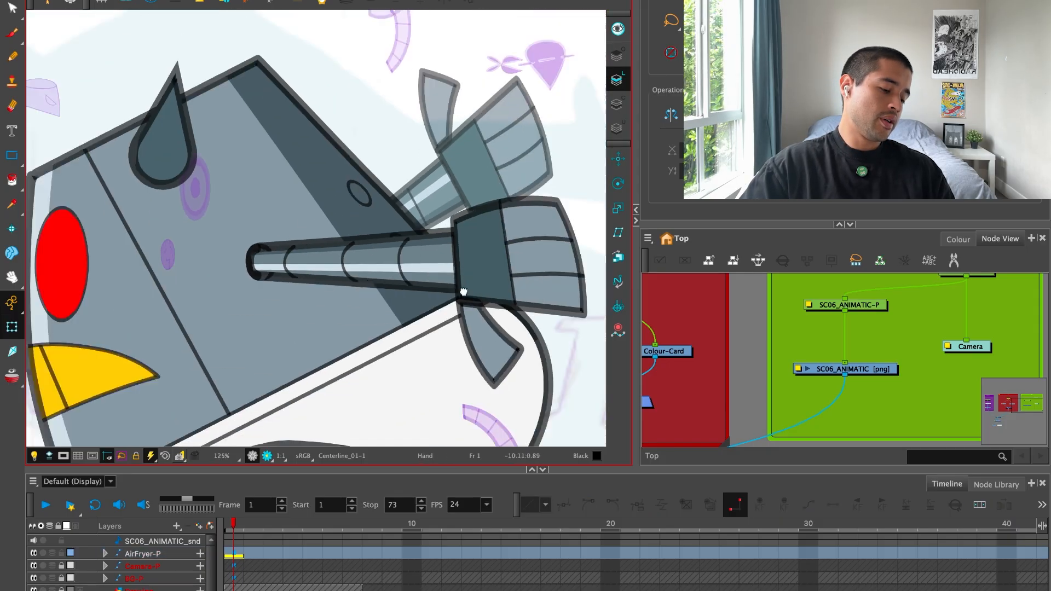
# Move the red eye forward so the front edge of the head cuts it off.
pyautogui.press('1')
pyautogui.press('1')
pyautogui.moveTo(439, 277)
pyautogui.mouseDown()
pyautogui.moveTo(409, 293)
pyautogui.moveTo(433, 289)
pyautogui.mouseUp()
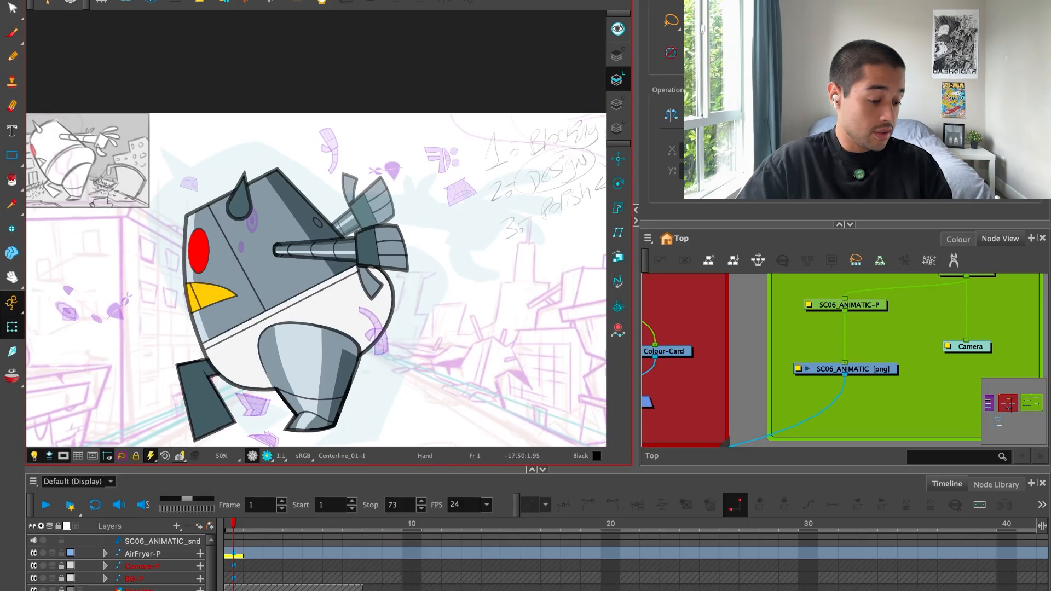
pyautogui.moveTo(367, 203); pyautogui.dragTo(400, 197)
pyautogui.press('2')
pyautogui.click(310, 193)
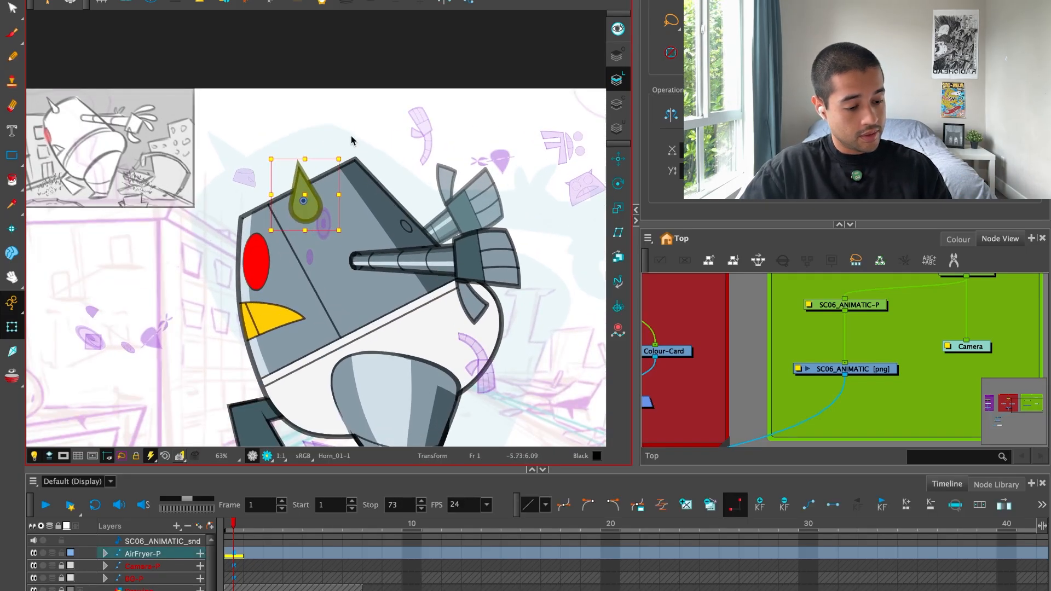
pyautogui.press('2')
pyautogui.press('2')
pyautogui.click(345, 226)
pyautogui.click(346, 227)
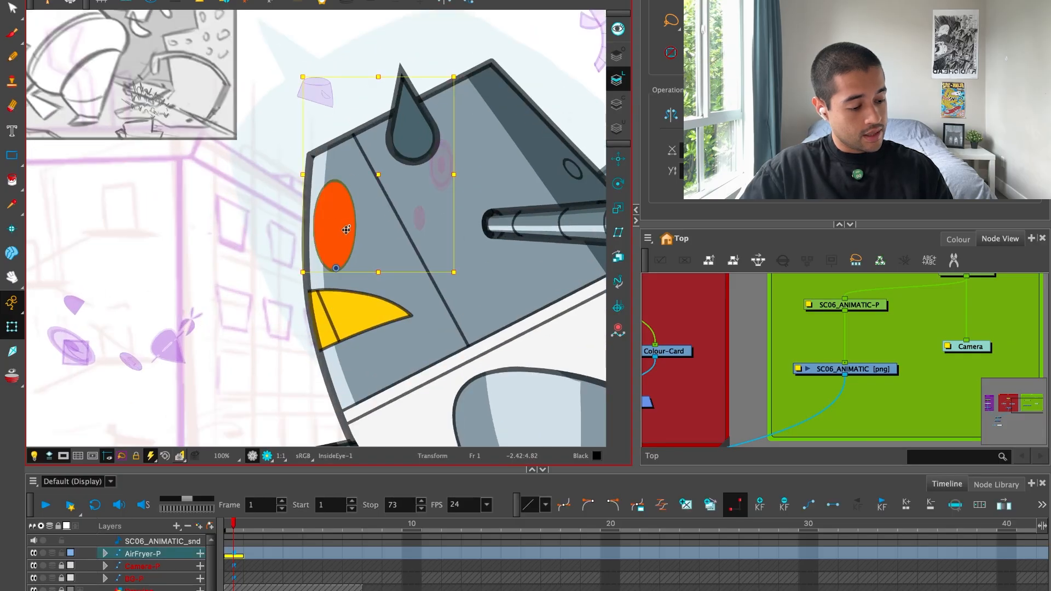
pyautogui.moveTo(352, 232); pyautogui.dragTo(332, 250)
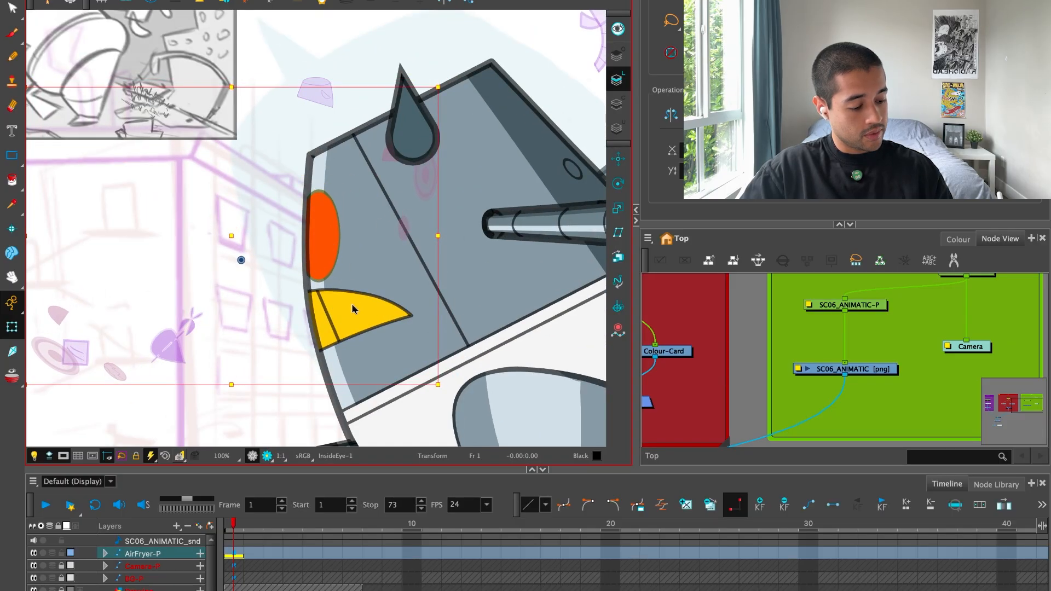
# Move the yellow mouth forward and slightly down against the head's front edge, and skew it slightly.
pyautogui.click(354, 308)
pyautogui.moveTo(383, 314)
pyautogui.mouseDown()
pyautogui.moveTo(376, 322)
pyautogui.moveTo(407, 314)
pyautogui.moveTo(407, 327)
pyautogui.moveTo(382, 331)
pyautogui.mouseUp()
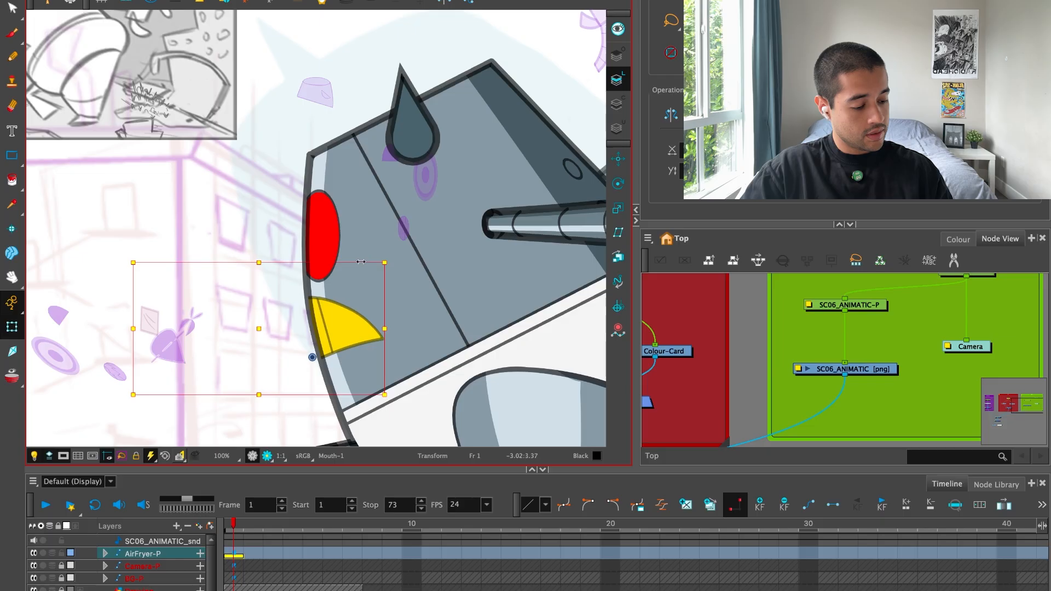
pyautogui.moveTo(361, 263); pyautogui.dragTo(371, 263)
pyautogui.moveTo(357, 323); pyautogui.dragTo(351, 323)
pyautogui.press('1')
pyautogui.click(490, 106)
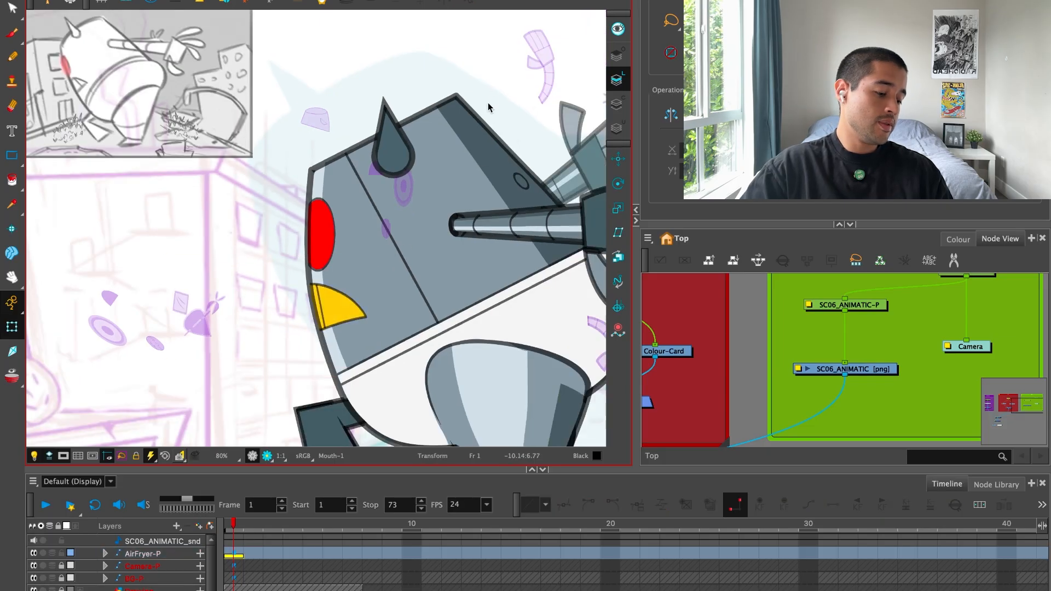
# Examine the whole robot pose against the animatic, and the far arm's segment line up close.
pyautogui.press('1')
pyautogui.press('1')
pyautogui.press('space')
pyautogui.moveTo(459, 312); pyautogui.dragTo(439, 285)
pyautogui.press('2')
pyautogui.press('2')
pyautogui.press('1')
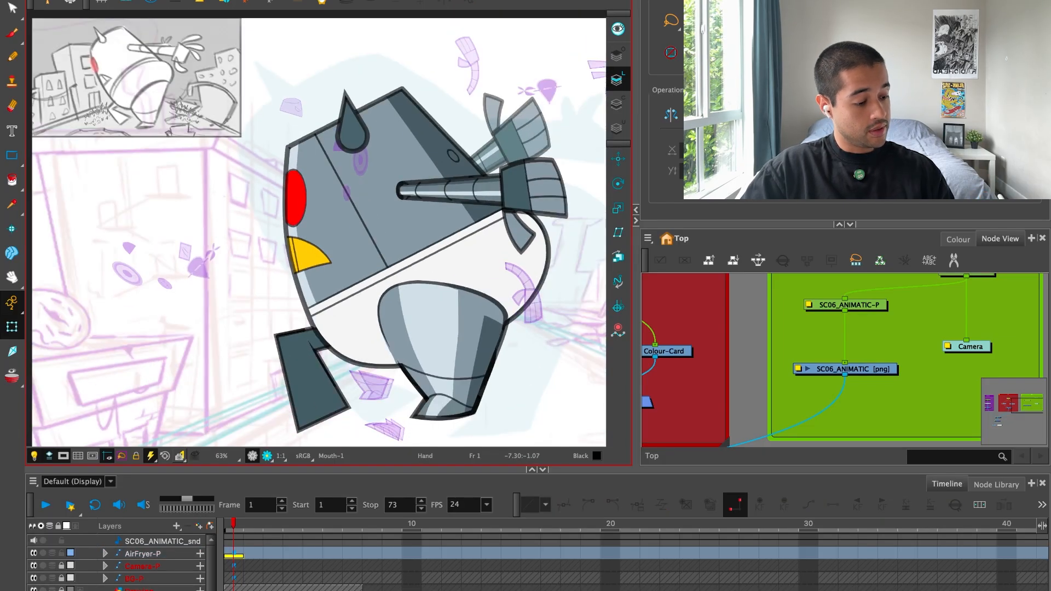
pyautogui.press('1')
pyautogui.scroll(5, 513, 244)
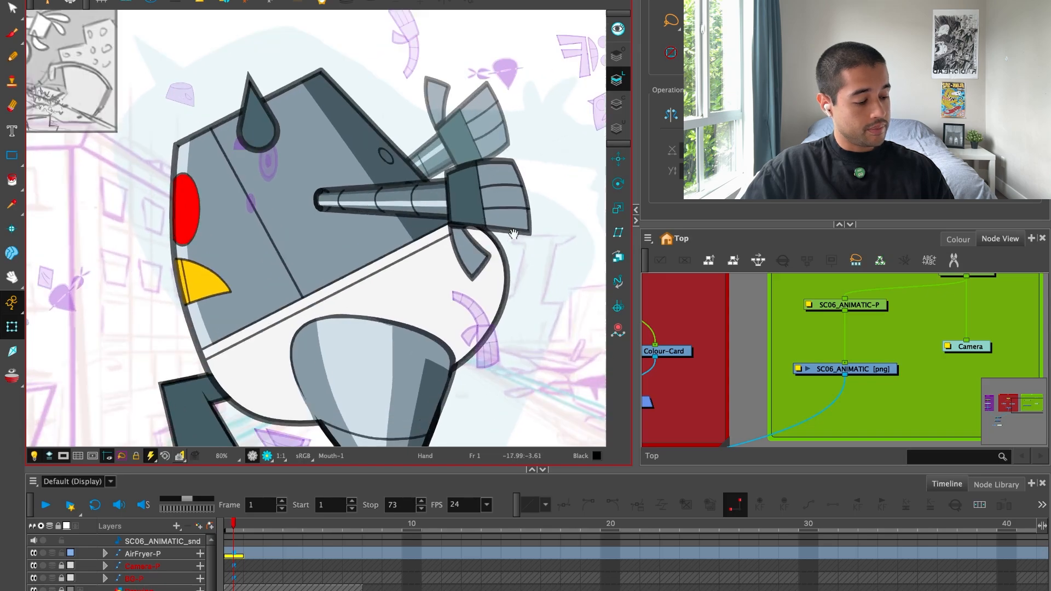
pyautogui.moveTo(464, 200); pyautogui.dragTo(446, 289)
pyautogui.scroll(2, 445, 288)
pyautogui.scroll(4, 386, 235)
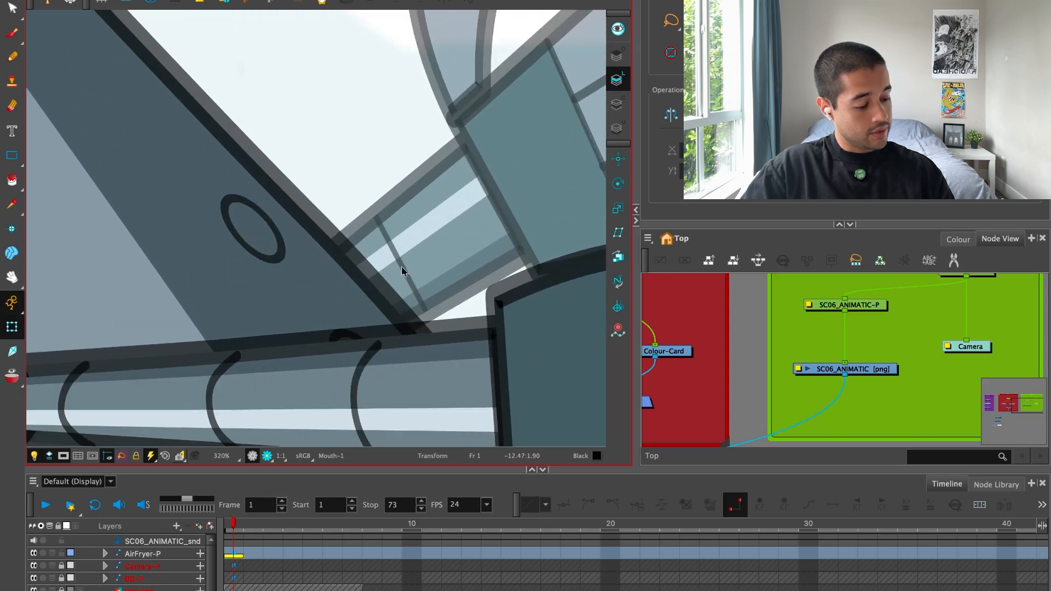
# Curve the straight segment line on the far arm into an arc like the near arm's segment lines.
pyautogui.click(402, 269)
pyautogui.moveTo(371, 207); pyautogui.dragTo(361, 222)
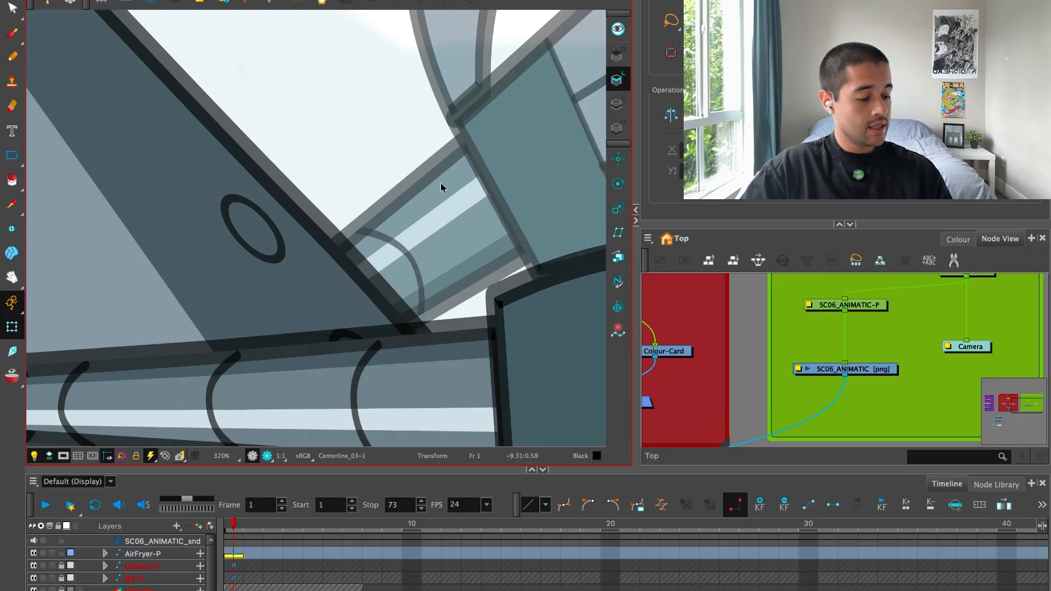
pyautogui.scroll(-8, 521, 235)
pyautogui.scroll(-1, 476, 263)
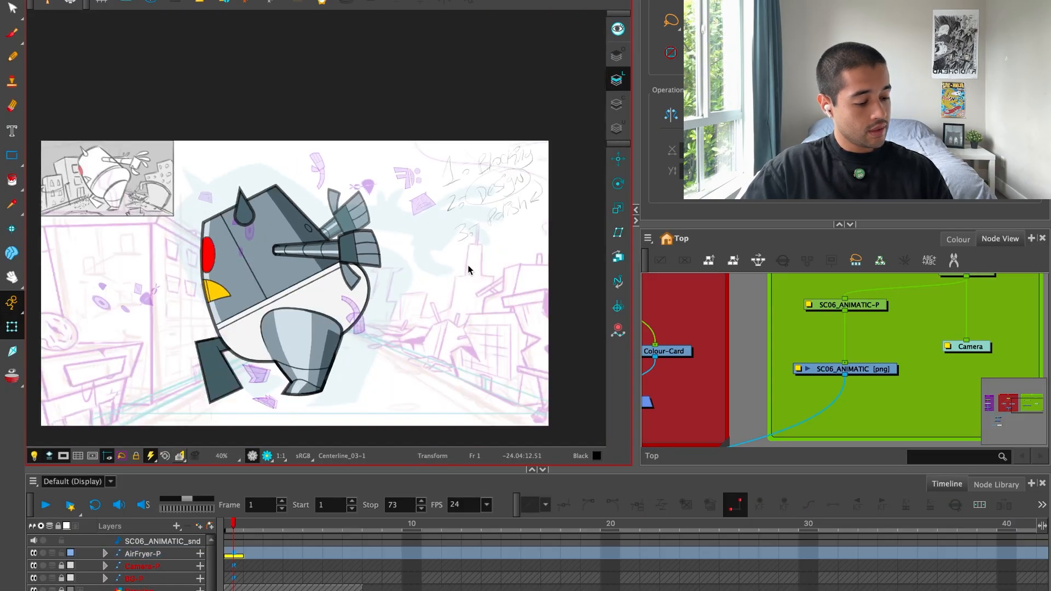
# Select the whole robot rig, rotate it slightly counter-clockwise and nudge its position to match the animatic.
pyautogui.scroll(1, 453, 321)
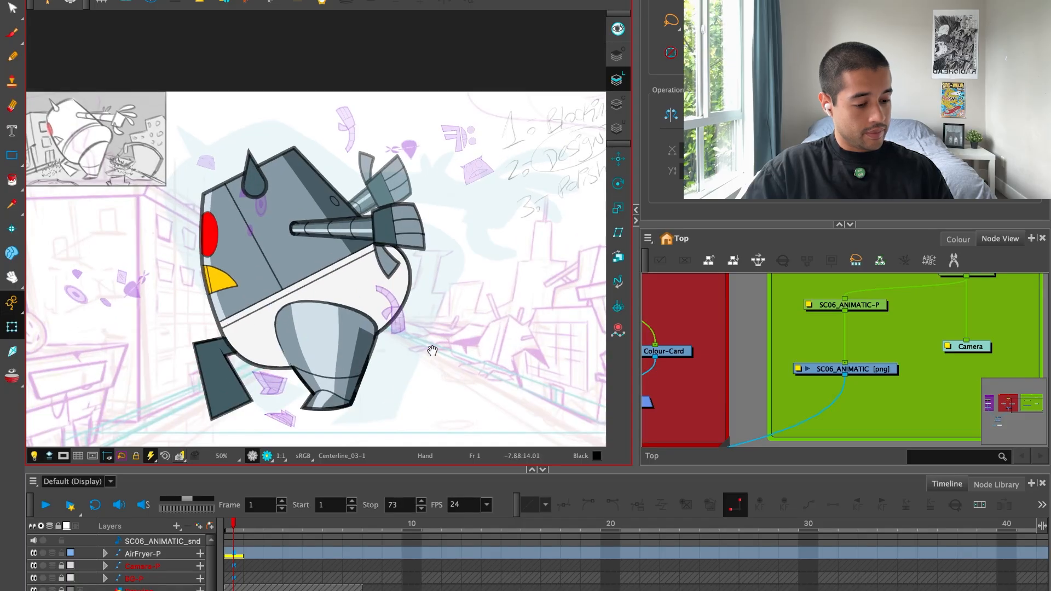
pyautogui.moveTo(433, 350); pyautogui.dragTo(452, 339)
pyautogui.click(349, 297)
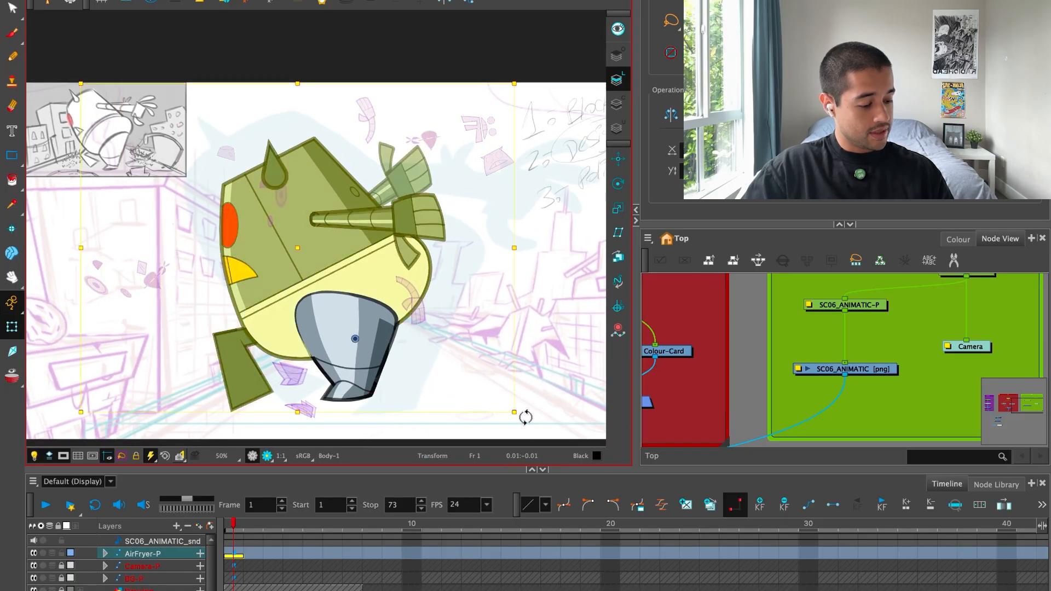
pyautogui.moveTo(525, 417); pyautogui.dragTo(535, 405)
pyautogui.moveTo(391, 281); pyautogui.dragTo(391, 278)
pyautogui.click(540, 209)
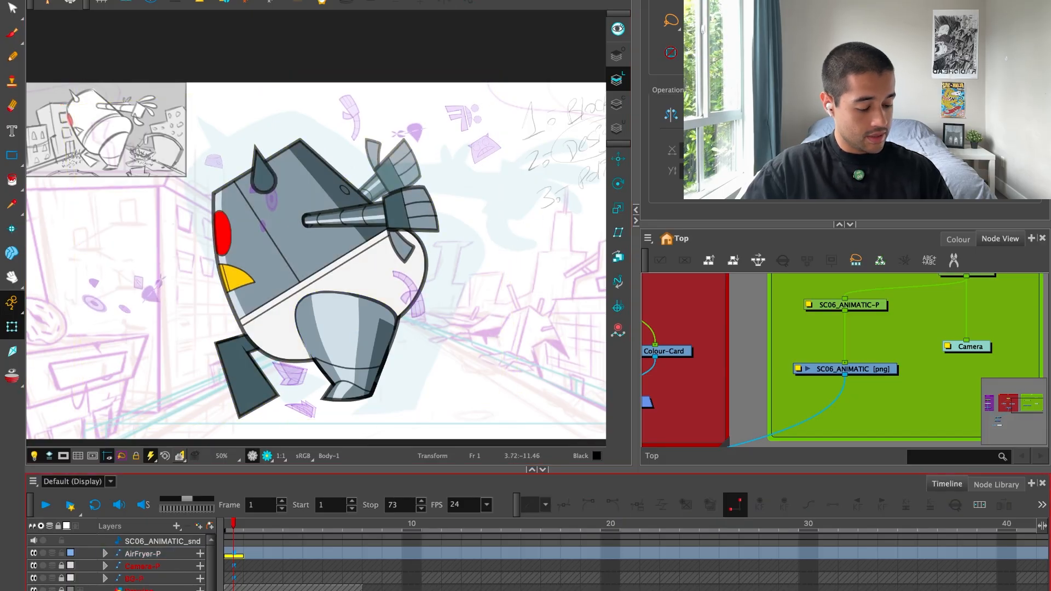
# Add a new vector drawing layer named Drawing, switch to the Brush and undo the test stroke.
pyautogui.click(200, 528)
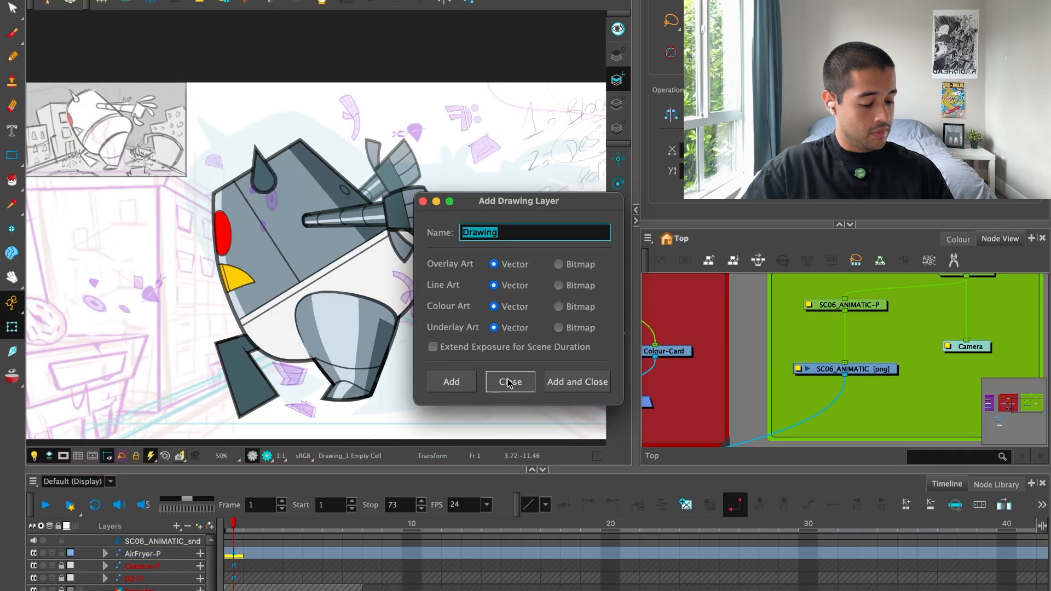
pyautogui.click(508, 382)
pyautogui.hotkey('alt', 'b')
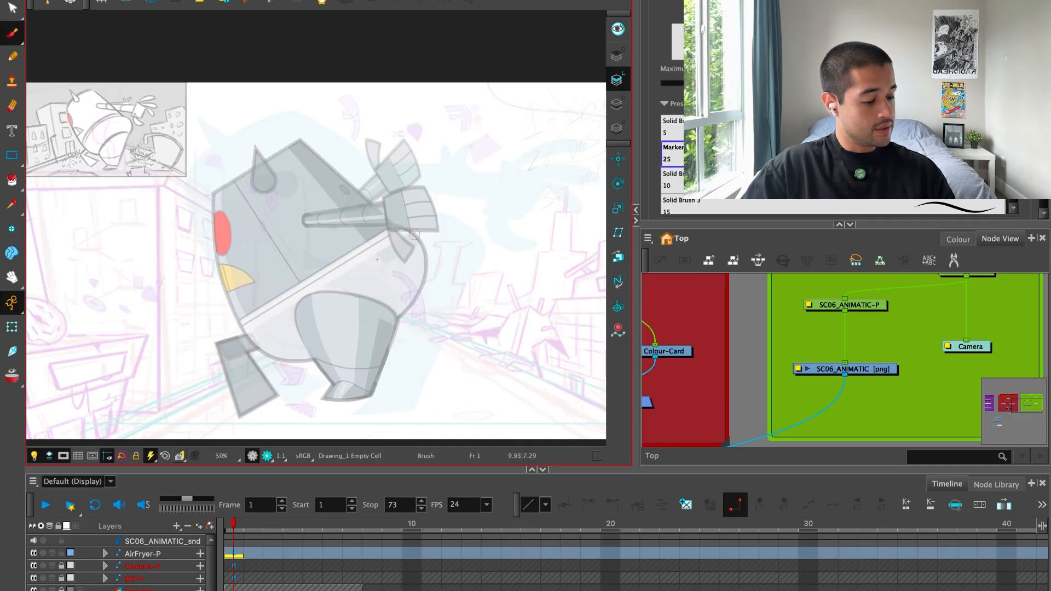
pyautogui.hotkey('ctrl', 'z')
# Set the brush colour to Blue from the 3HC_SC_06 palette and show the camera view full screen.
pyautogui.click(958, 239)
pyautogui.click(678, 415)
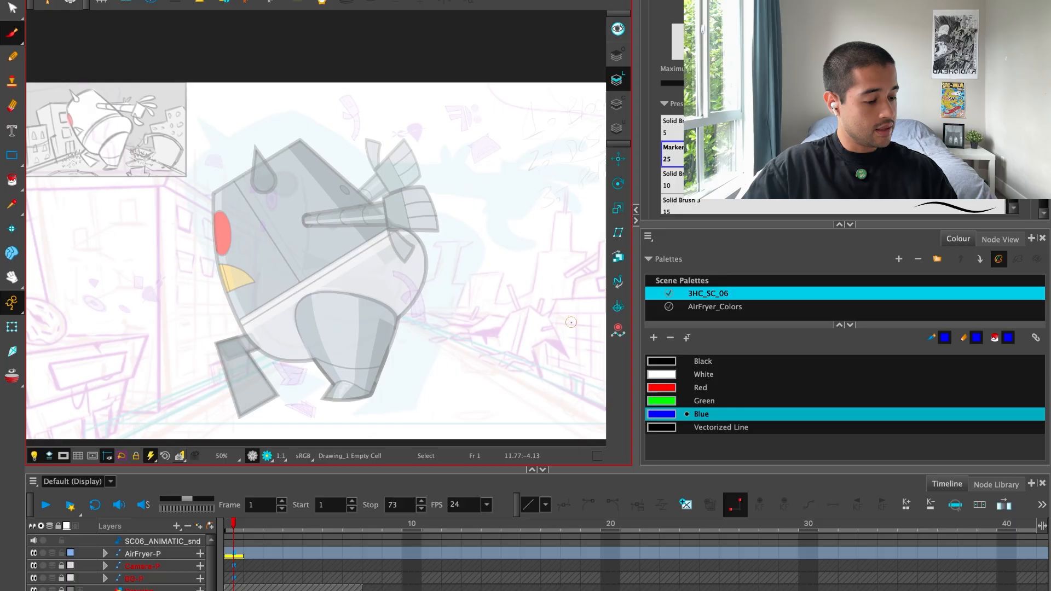
pyautogui.hotkey('ctrl', 'z')
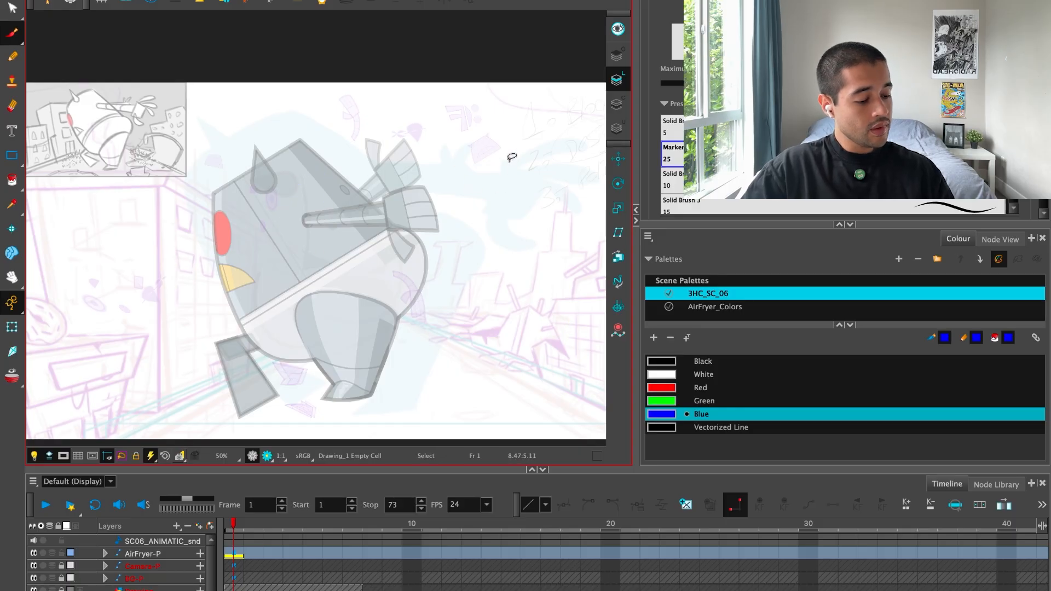
pyautogui.press('super+f')
# Trace the robot's head, front edge, belly and the dividing line between head and lower body in blue.
pyautogui.scroll(2, 662, 373)
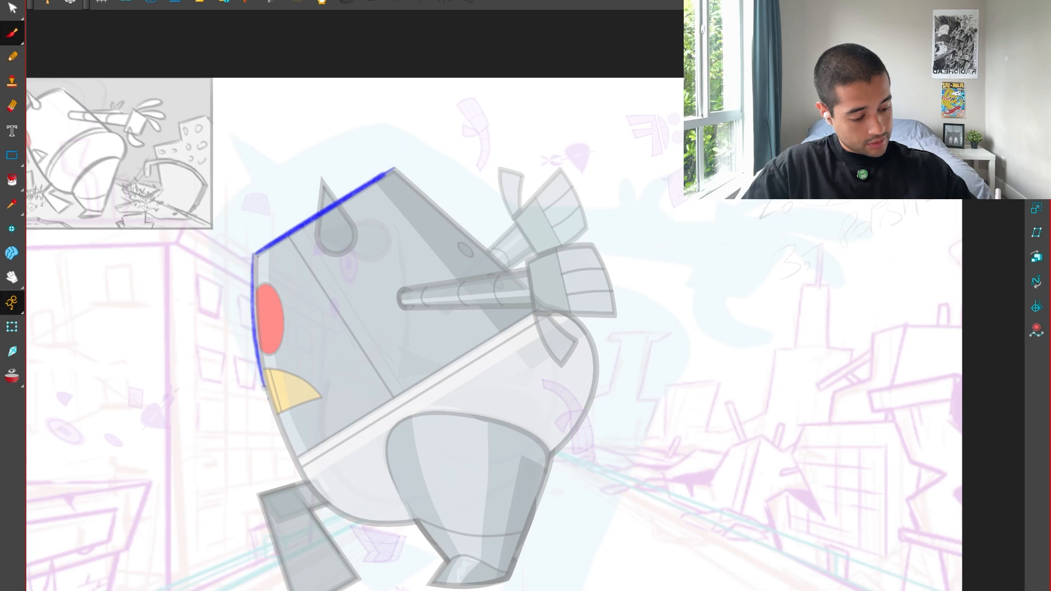
pyautogui.moveTo(264, 387); pyautogui.dragTo(328, 503)
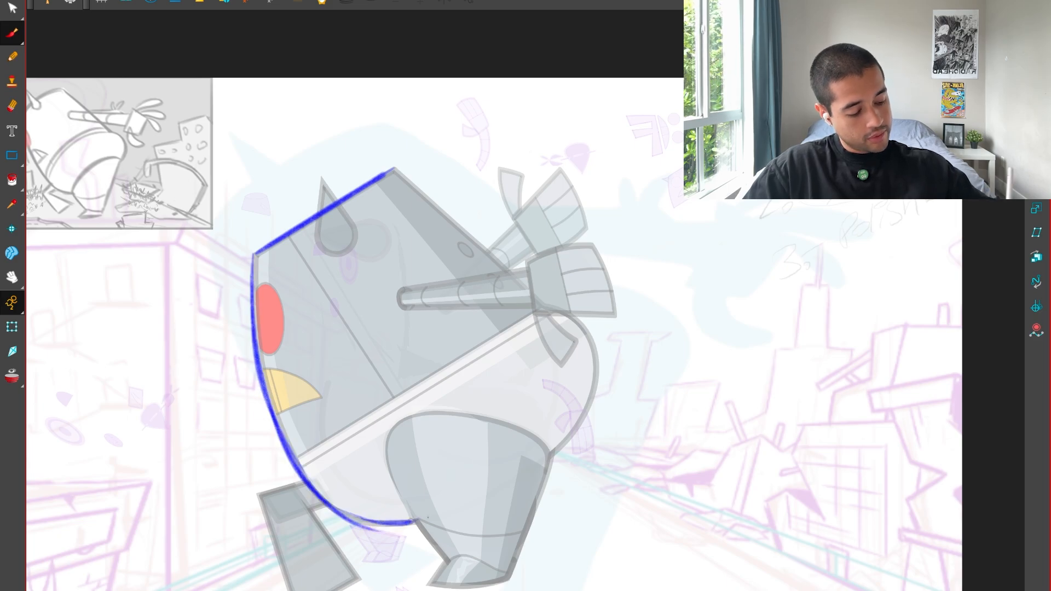
pyautogui.moveTo(624, 408); pyautogui.dragTo(605, 427)
pyautogui.moveTo(281, 477); pyautogui.dragTo(532, 324)
pyautogui.moveTo(471, 465); pyautogui.dragTo(613, 310)
pyautogui.moveTo(521, 389); pyautogui.dragTo(496, 384)
pyautogui.moveTo(681, 564)
pyautogui.mouseDown()
pyautogui.moveTo(662, 584)
pyautogui.moveTo(508, 575)
pyautogui.mouseUp()
# Trace the rounded back of the lower body from the head's rear corner down to the near leg.
pyautogui.press('2')
pyautogui.moveTo(334, 567); pyautogui.dragTo(451, 339)
pyautogui.moveTo(630, 437)
pyautogui.mouseDown()
pyautogui.moveTo(650, 351)
pyautogui.moveTo(651, 365)
pyautogui.mouseUp()
pyautogui.press('2')
pyautogui.press('2')
pyautogui.press('2')
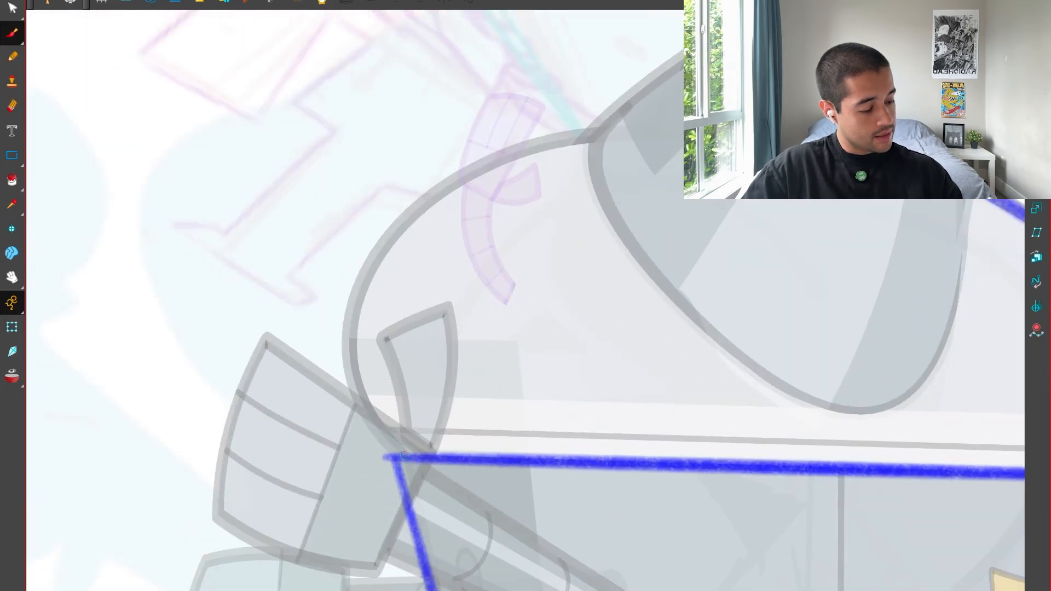
pyautogui.moveTo(389, 458)
pyautogui.mouseDown()
pyautogui.moveTo(366, 268)
pyautogui.moveTo(679, 96)
pyautogui.mouseUp()
pyautogui.hotkey('ctrl', 'z')
pyautogui.moveTo(388, 458)
pyautogui.mouseDown()
pyautogui.moveTo(399, 234)
pyautogui.moveTo(657, 117)
pyautogui.mouseUp()
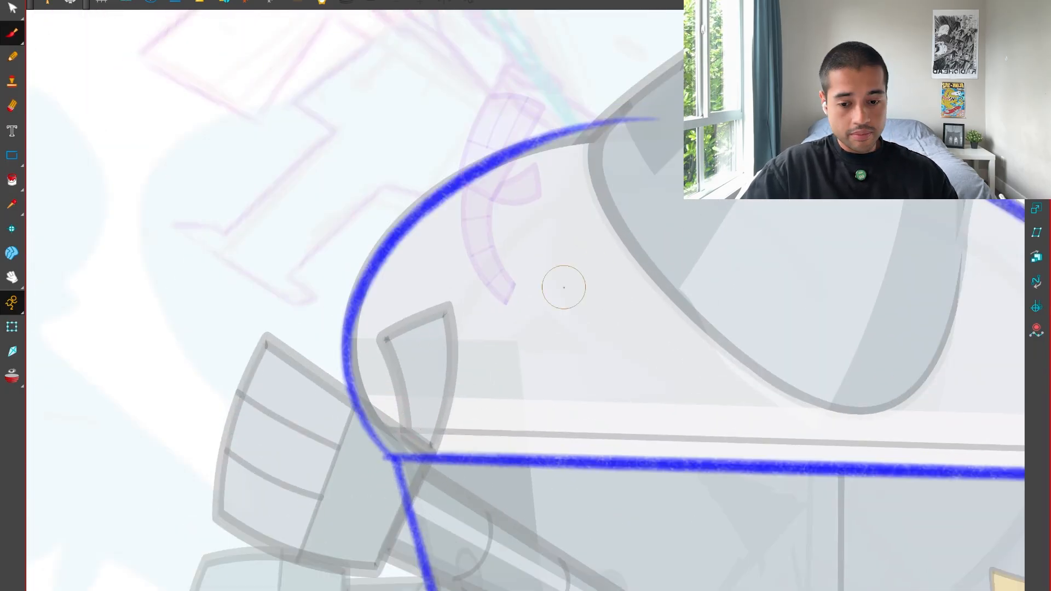
pyautogui.hotkey('shift', 'x')
pyautogui.press('1')
pyautogui.press('1')
pyautogui.press('1')
pyautogui.press('1')
pyautogui.press('1')
pyautogui.press('2')
pyautogui.moveTo(644, 362); pyautogui.dragTo(628, 410)
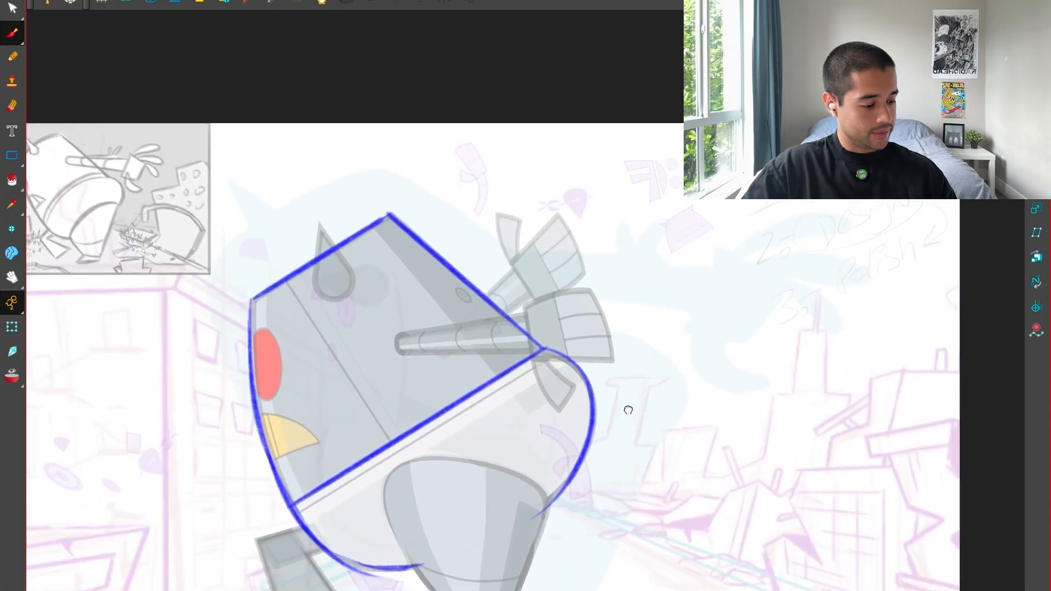
# Sketch the near arm as a tube widening toward the hand, angled higher than the rig's arm, with curved segment lines.
pyautogui.press('2')
pyautogui.press('1')
pyautogui.moveTo(540, 377); pyautogui.dragTo(548, 387)
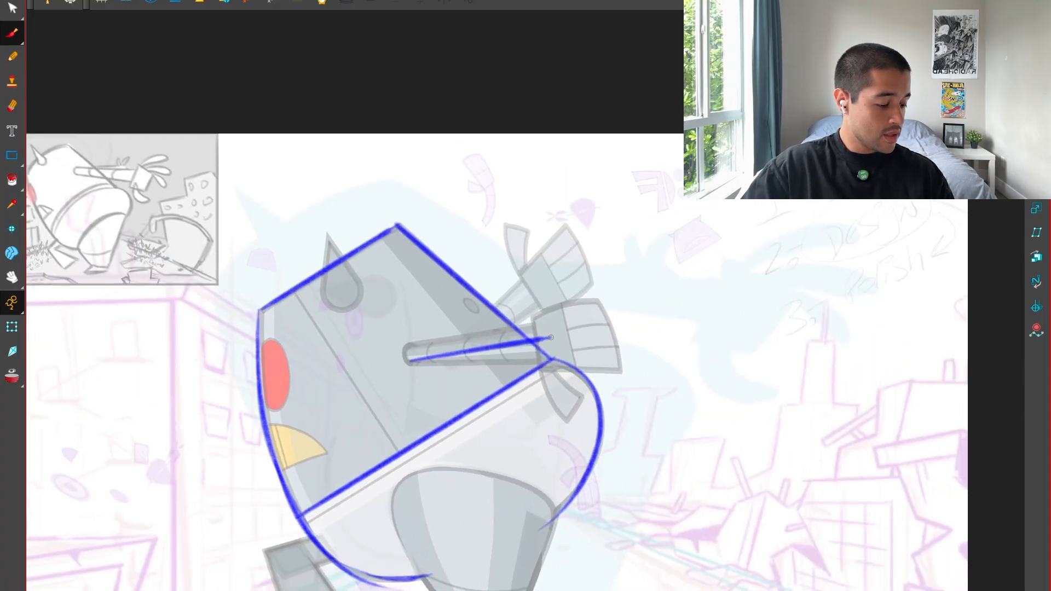
pyautogui.hotkey('ctrl', 'z')
pyautogui.moveTo(408, 340); pyautogui.dragTo(528, 298)
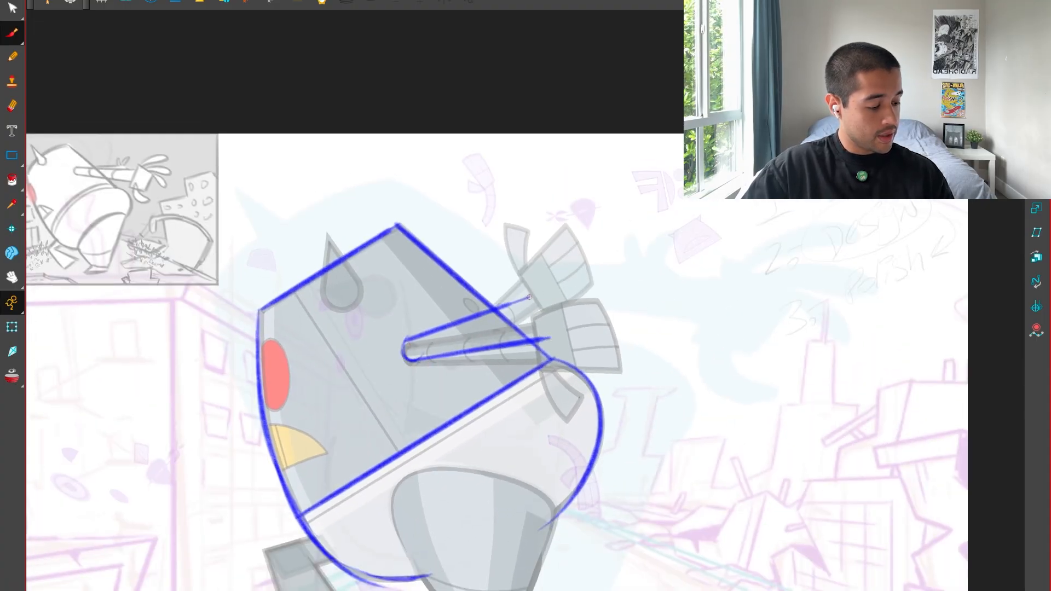
pyautogui.press('2')
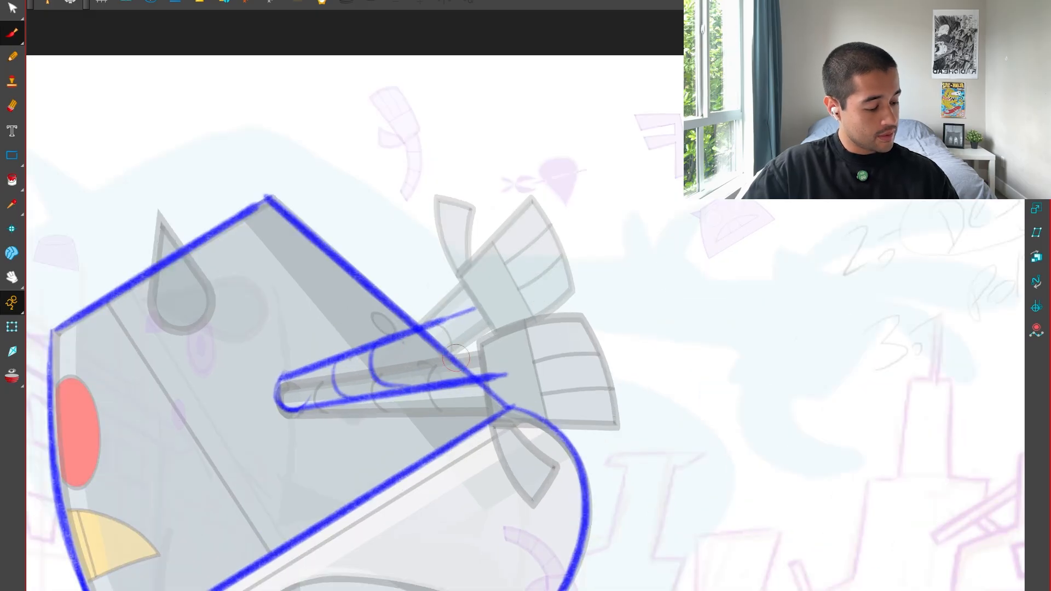
pyautogui.press('1')
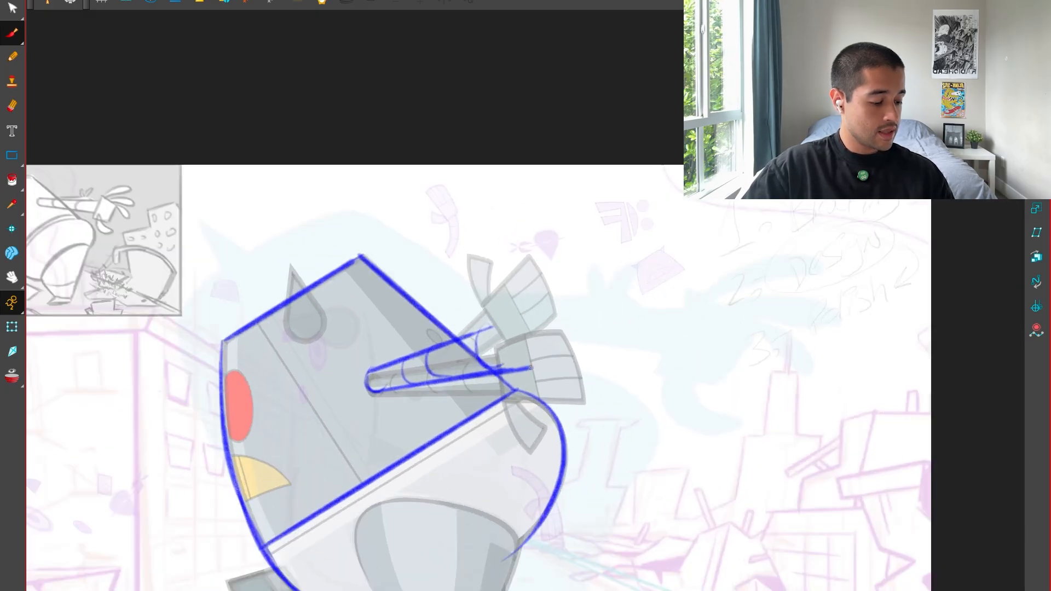
# Sketch the near hand's palm as a tapered box at the end of the arm, with a guide line through it.
pyautogui.press('2')
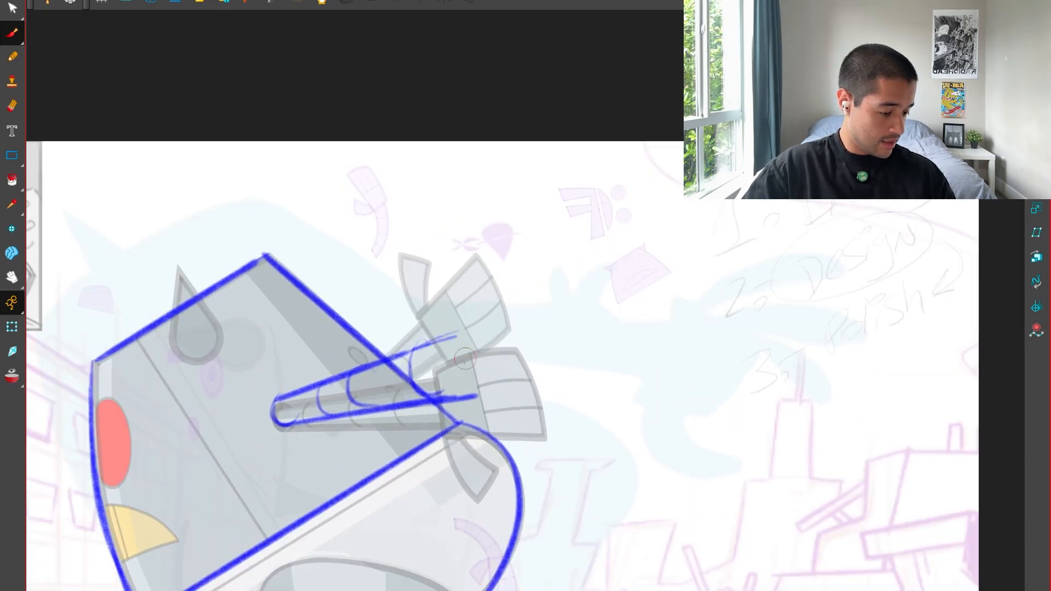
pyautogui.moveTo(464, 406); pyautogui.dragTo(470, 324)
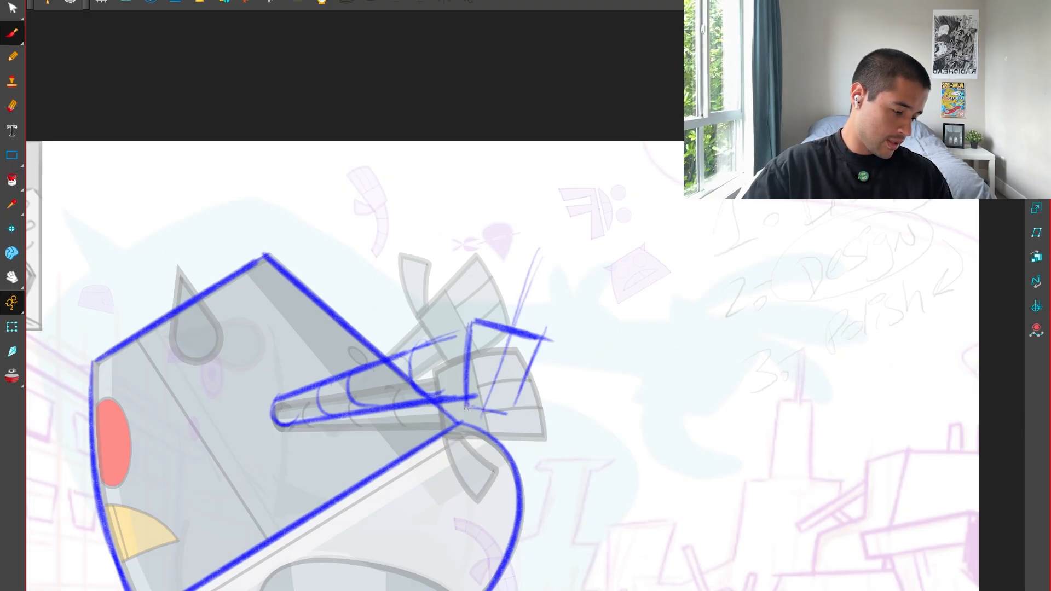
pyautogui.press('1')
pyautogui.press('1')
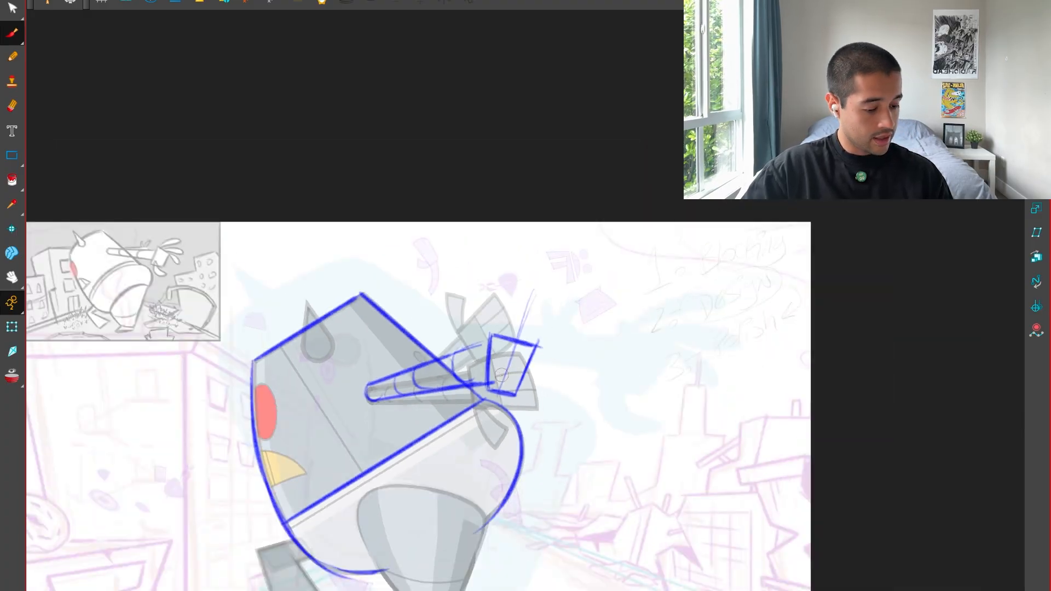
pyautogui.press('2')
pyautogui.press('2')
pyautogui.press('2')
pyautogui.press('1')
pyautogui.press('1')
pyautogui.press('1')
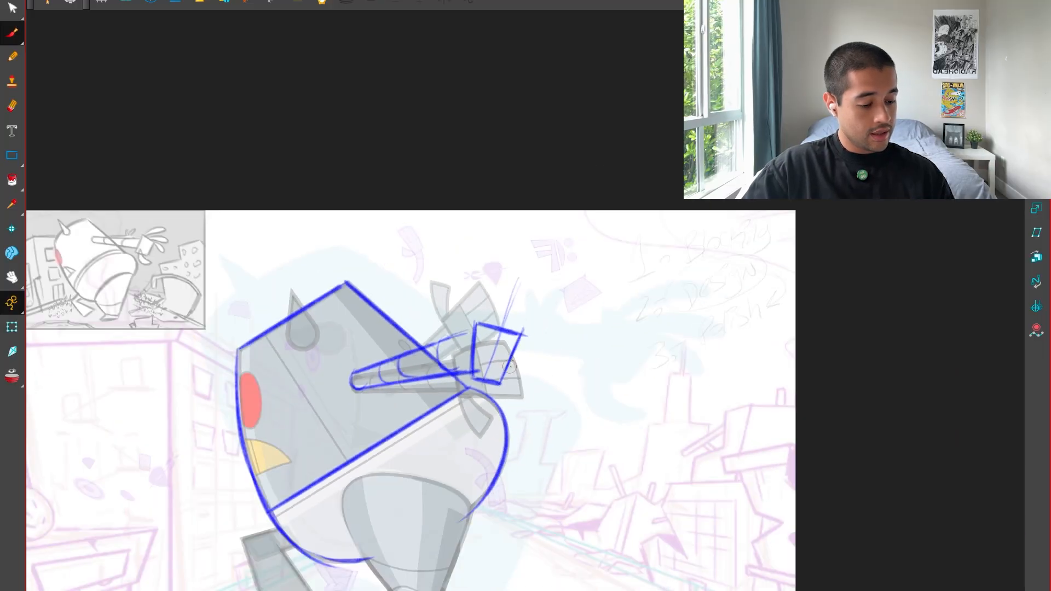
# Select the palm sketch, move it slightly away from the arm and rotate it upright.
pyautogui.press('2')
pyautogui.press('2')
pyautogui.moveTo(459, 358); pyautogui.dragTo(470, 394)
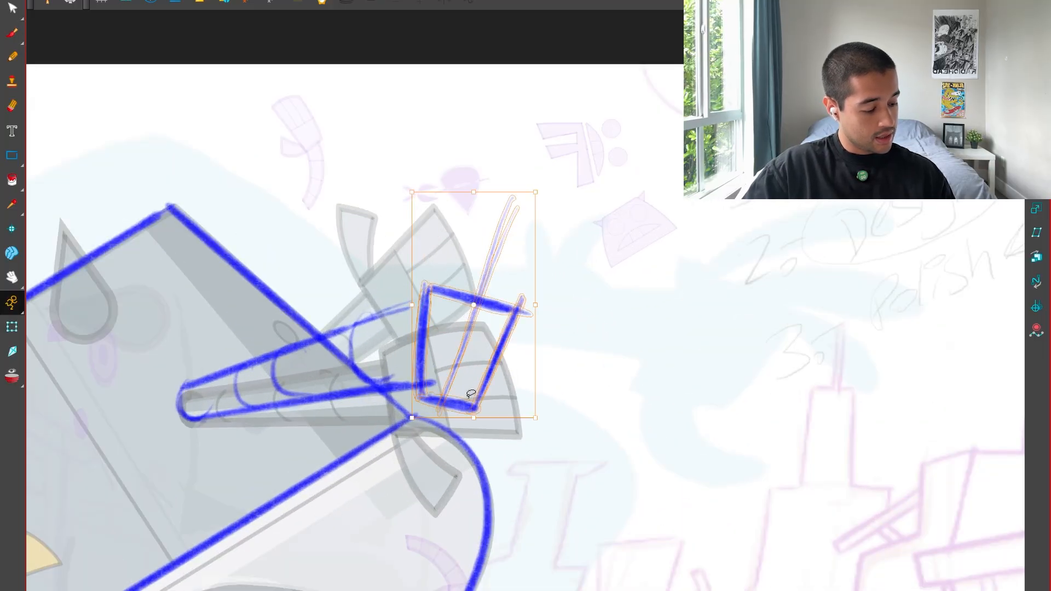
pyautogui.moveTo(471, 327); pyautogui.dragTo(491, 311)
pyautogui.moveTo(569, 187); pyautogui.dragTo(549, 158)
pyautogui.click(615, 319)
pyautogui.press('1')
pyautogui.press('1')
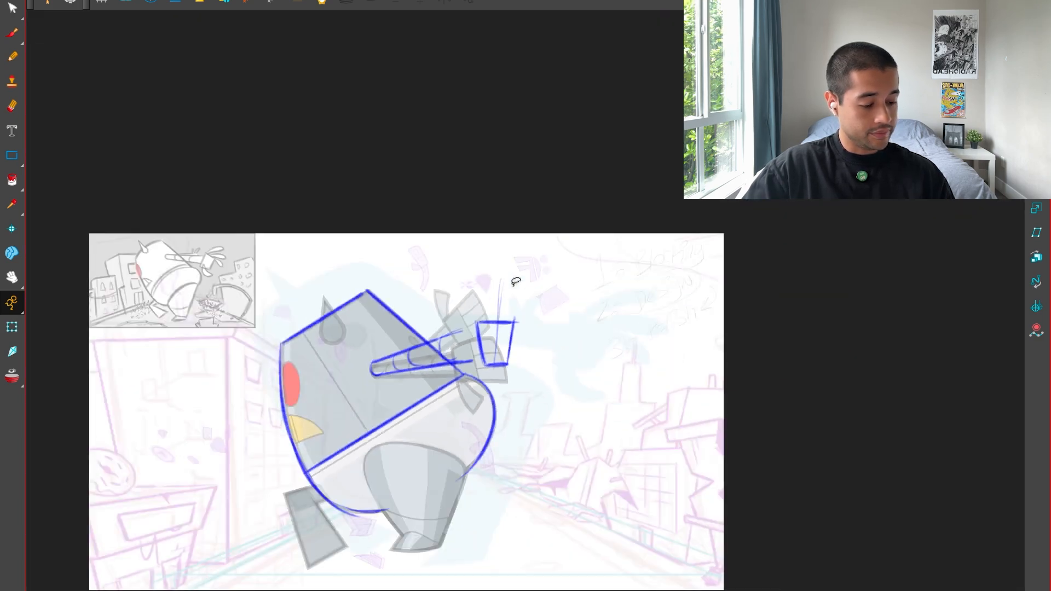
pyautogui.press('2')
pyautogui.press('2')
# Tilt the palm sketch clockwise and move it back so its lower corner meets the end of the arm.
pyautogui.hotkey('alt', 'b')
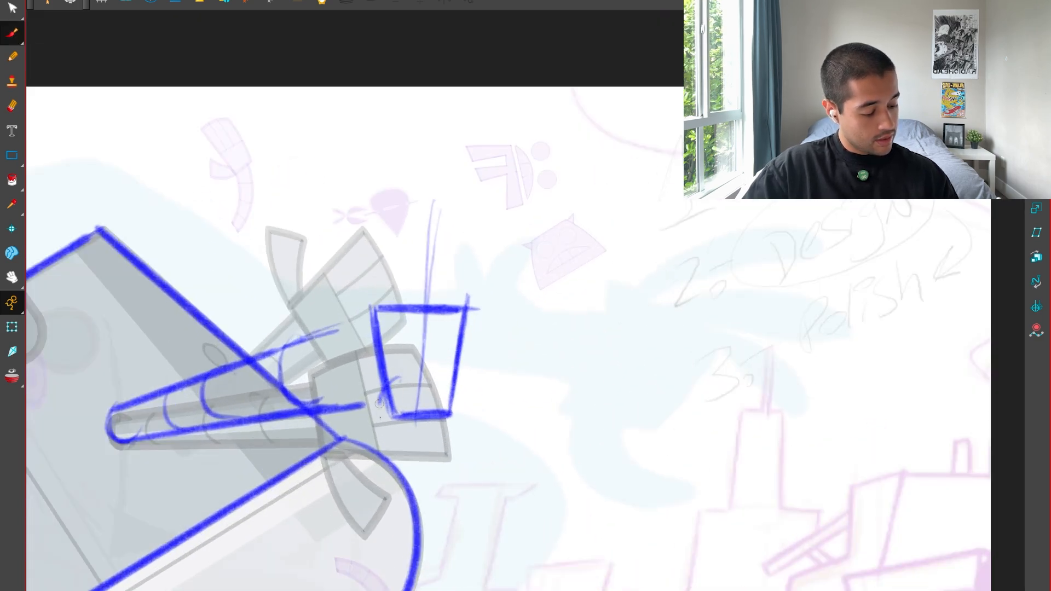
pyautogui.moveTo(410, 240); pyautogui.dragTo(497, 328)
pyautogui.moveTo(508, 194); pyautogui.dragTo(533, 234)
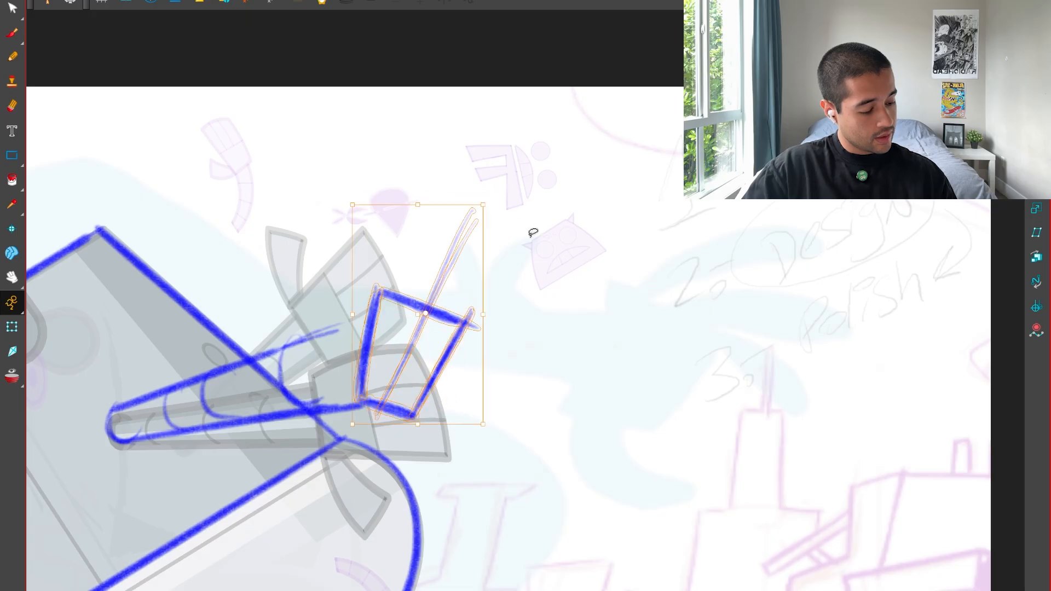
pyautogui.hotkey('alt', 'b')
pyautogui.press('1')
pyautogui.press('1')
pyautogui.moveTo(465, 266)
pyautogui.mouseDown()
pyautogui.moveTo(641, 305)
pyautogui.moveTo(557, 369)
pyautogui.mouseUp()
pyautogui.press('2')
pyautogui.press('2')
pyautogui.press('2')
pyautogui.press('2')
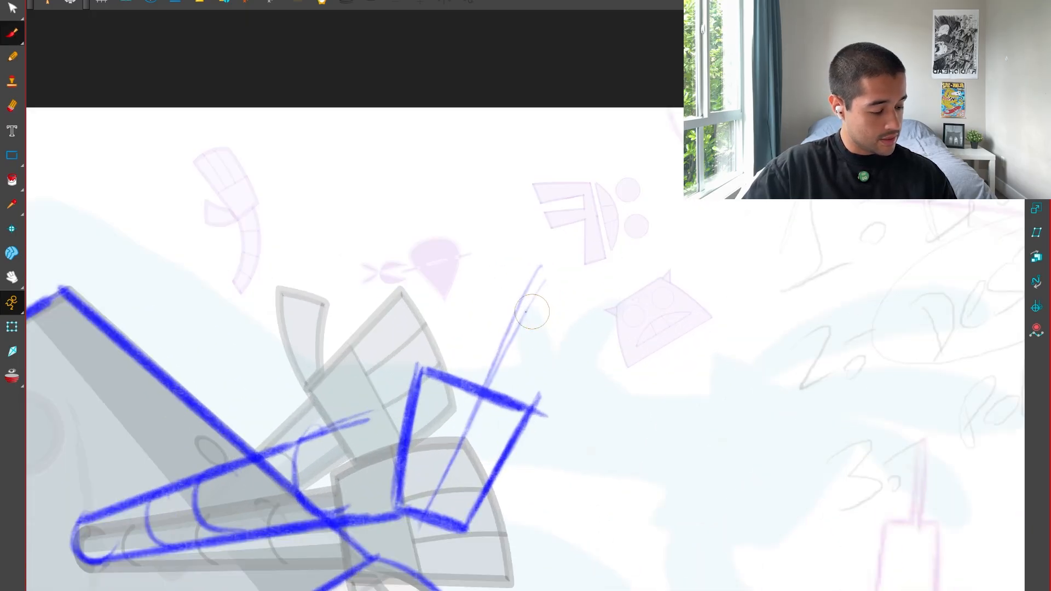
pyautogui.moveTo(394, 383); pyautogui.dragTo(518, 238)
pyautogui.moveTo(418, 323)
pyautogui.mouseDown()
pyautogui.moveTo(517, 262)
pyautogui.moveTo(542, 291)
pyautogui.mouseUp()
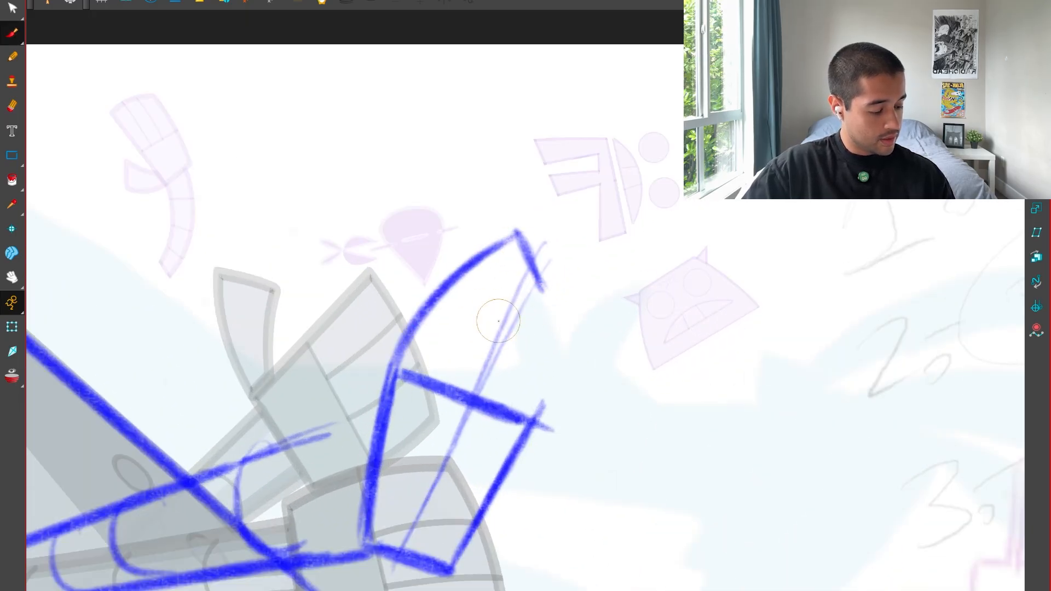
pyautogui.hotkey('ctrl', 'z')
pyautogui.hotkey('ctrl', 'z')
# Sketch the finger group's back edge curving up from the palm and an arc across the fingertips.
pyautogui.moveTo(378, 396); pyautogui.dragTo(516, 220)
pyautogui.moveTo(403, 332); pyautogui.dragTo(517, 238)
pyautogui.moveTo(393, 251)
pyautogui.mouseDown()
pyautogui.moveTo(564, 227)
pyautogui.moveTo(626, 244)
pyautogui.mouseUp()
pyautogui.moveTo(373, 281); pyautogui.dragTo(610, 245)
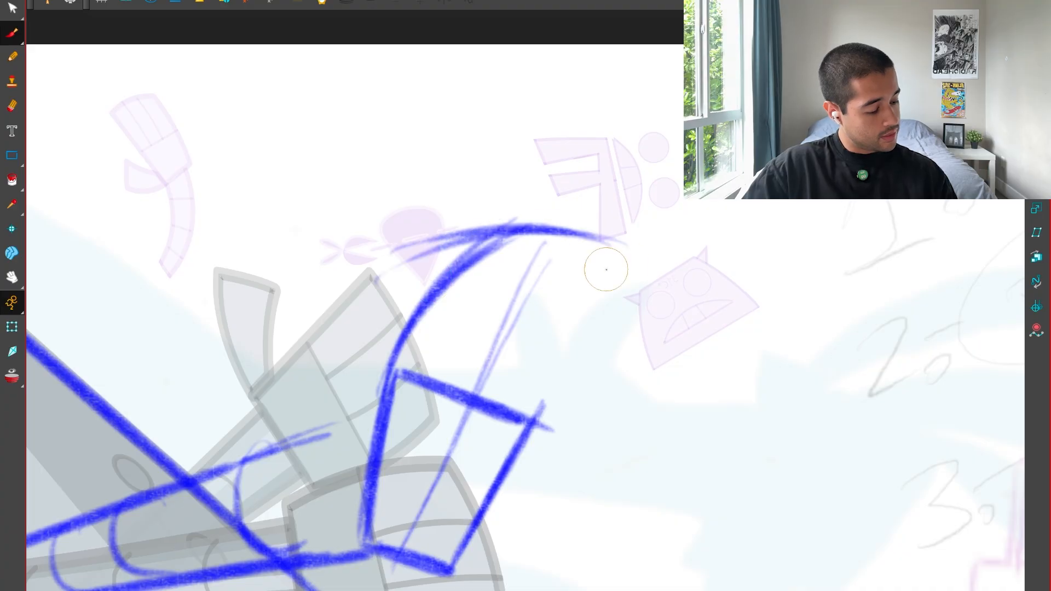
# Close the finger group with a curved outer end and a curved lower edge running back to the palm.
pyautogui.moveTo(542, 194)
pyautogui.mouseDown()
pyautogui.moveTo(596, 403)
pyautogui.moveTo(640, 410)
pyautogui.moveTo(630, 384)
pyautogui.mouseUp()
pyautogui.hotkey('ctrl', 'z')
pyautogui.hotkey('ctrl', 'z')
pyautogui.hotkey('ctrl', 'z')
pyautogui.moveTo(665, 333); pyautogui.dragTo(501, 472)
pyautogui.moveTo(633, 344); pyautogui.dragTo(518, 479)
pyautogui.moveTo(539, 515); pyautogui.dragTo(595, 448)
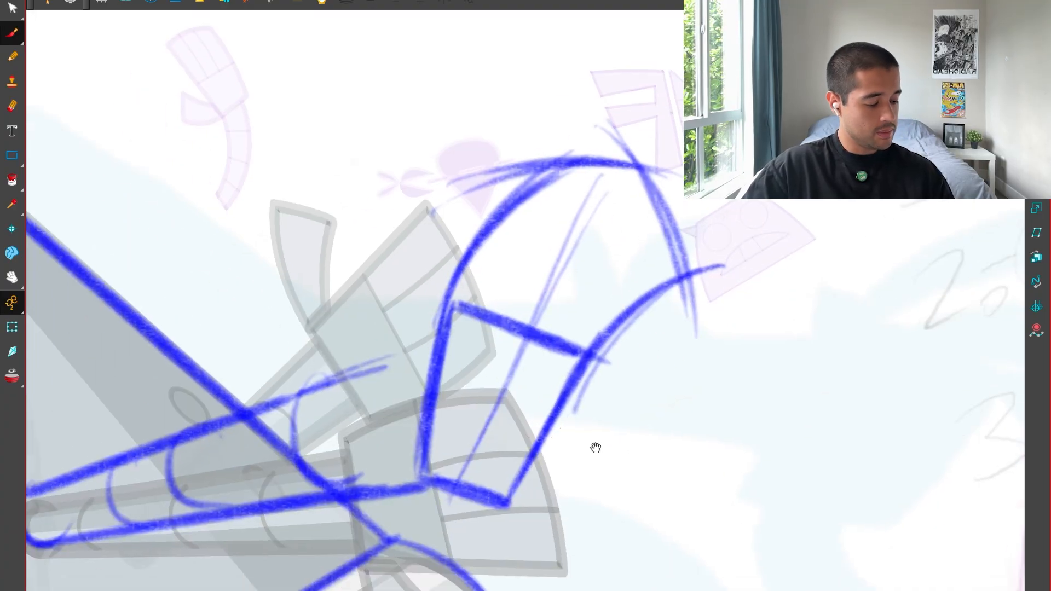
# Sketch the thumb curving down from the palm's inner side across the end of the arm.
pyautogui.scroll(-5, 596, 449)
pyautogui.scroll(5, 533, 406)
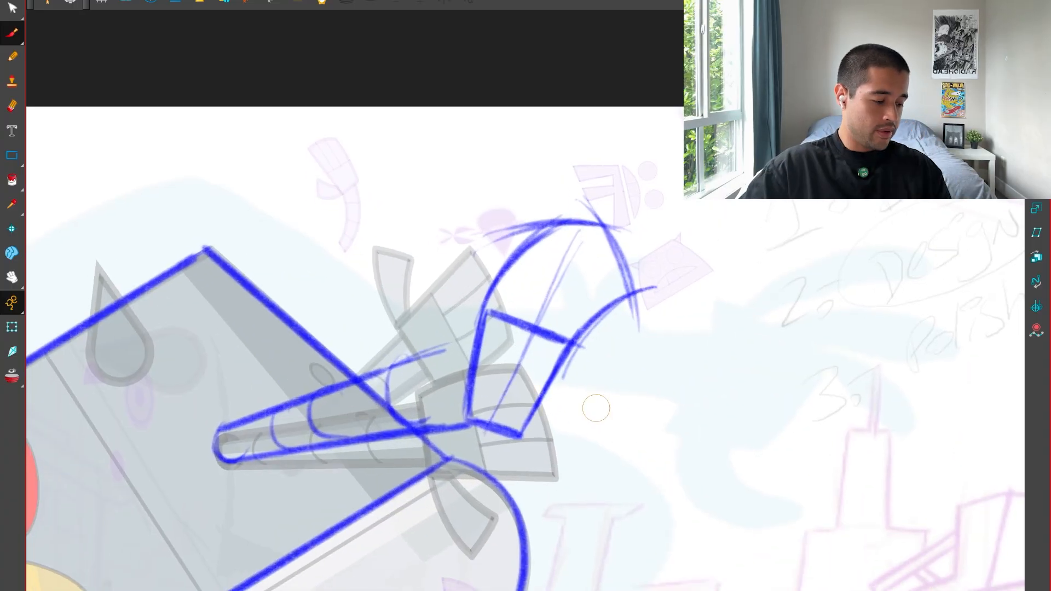
pyautogui.scroll(-3, 622, 264)
pyautogui.scroll(2, 591, 353)
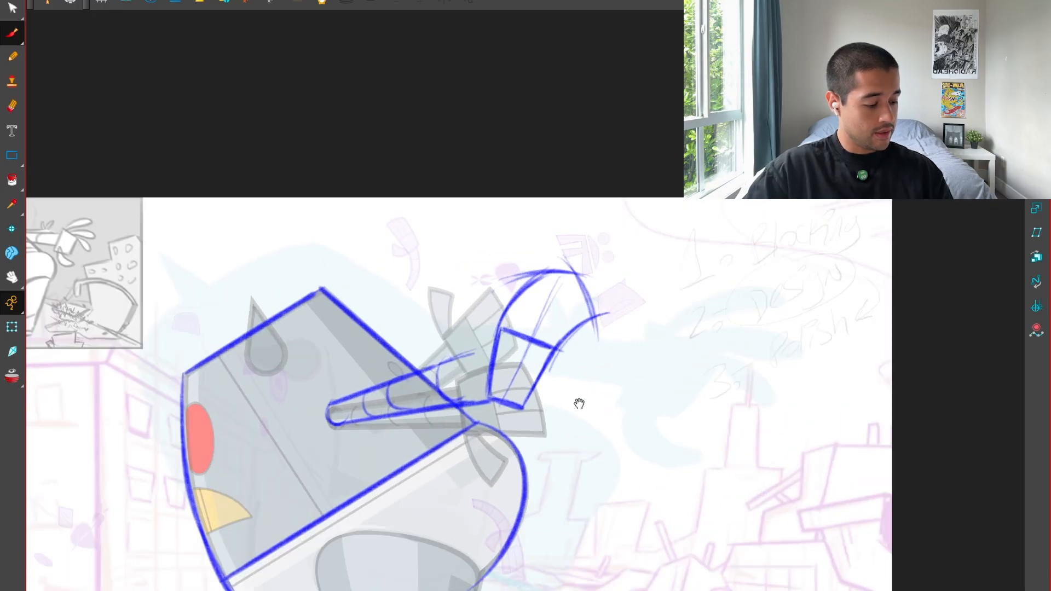
pyautogui.scroll(-2, 592, 353)
pyautogui.scroll(1, 591, 354)
pyautogui.scroll(2, 591, 355)
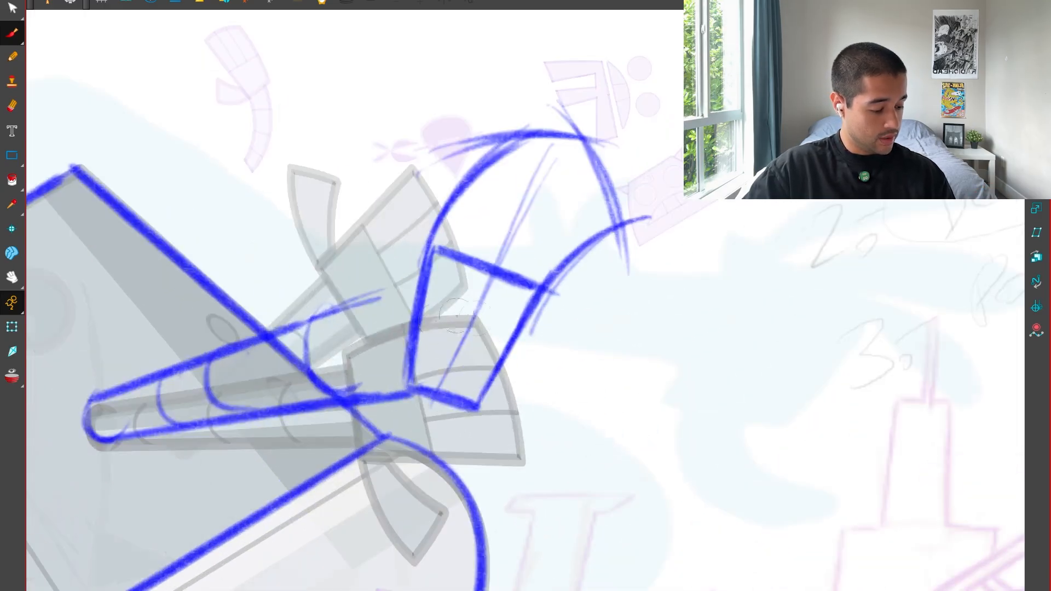
pyautogui.moveTo(420, 337)
pyautogui.mouseDown()
pyautogui.moveTo(336, 444)
pyautogui.moveTo(402, 464)
pyautogui.moveTo(401, 386)
pyautogui.moveTo(387, 463)
pyautogui.moveTo(328, 443)
pyautogui.moveTo(416, 332)
pyautogui.moveTo(329, 448)
pyautogui.mouseUp()
pyautogui.press('1')
pyautogui.moveTo(594, 324); pyautogui.dragTo(530, 381)
pyautogui.press('2')
pyautogui.press('1')
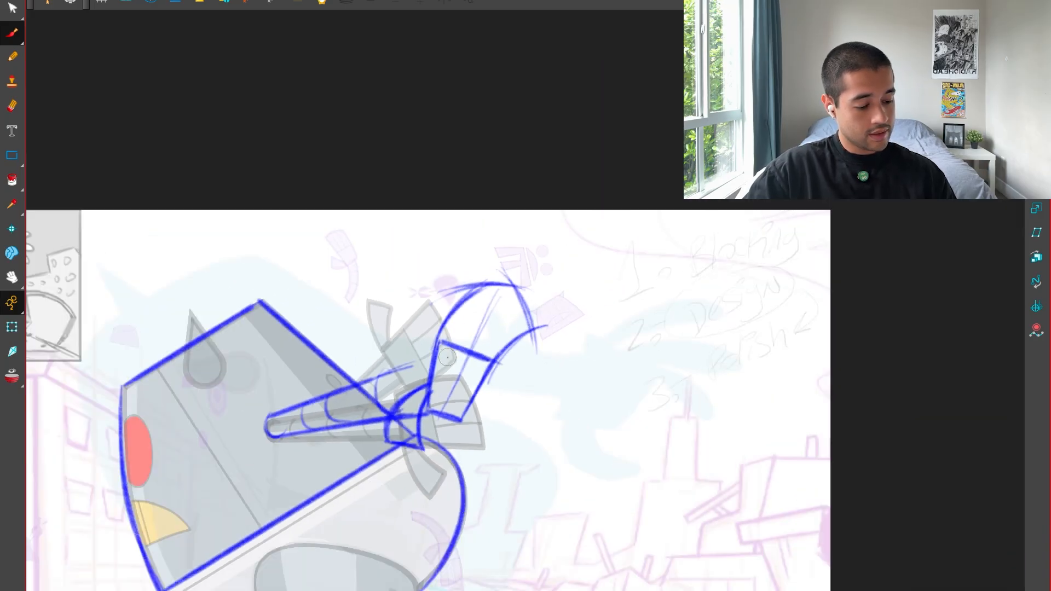
# Redraw the finger group's back edge as a bolder curve from the palm to the fingertips and sketch the first finger's tip.
pyautogui.press('1')
pyautogui.press('2')
pyautogui.press('2')
pyautogui.moveTo(375, 390)
pyautogui.mouseDown()
pyautogui.moveTo(498, 229)
pyautogui.moveTo(485, 226)
pyautogui.mouseUp()
pyautogui.press('2')
pyautogui.hotkey('ctrl', 'z')
pyautogui.hotkey('ctrl', 'z')
pyautogui.moveTo(338, 392); pyautogui.dragTo(491, 192)
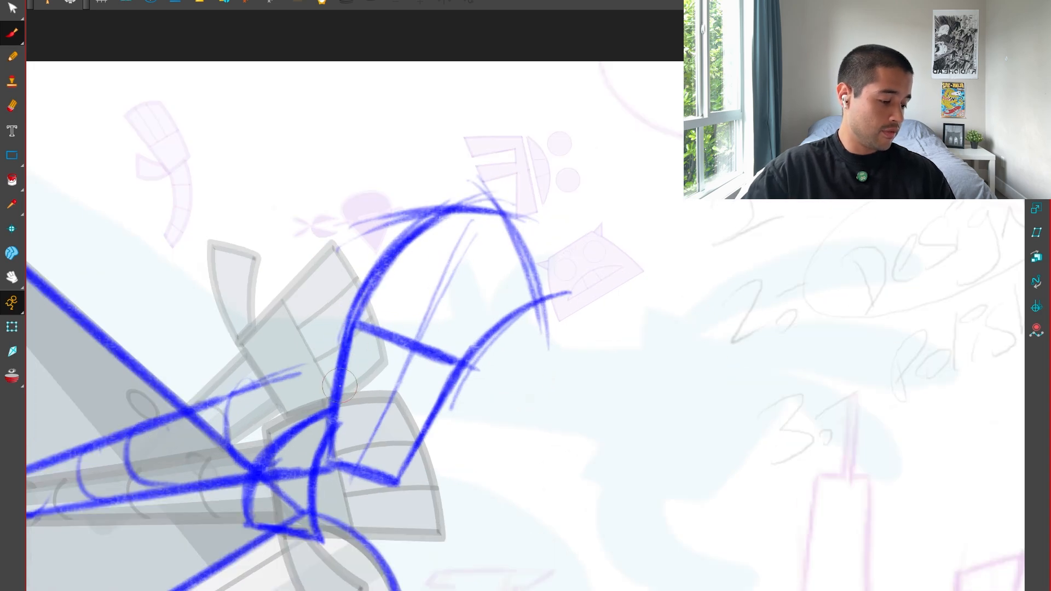
pyautogui.moveTo(339, 386); pyautogui.dragTo(463, 196)
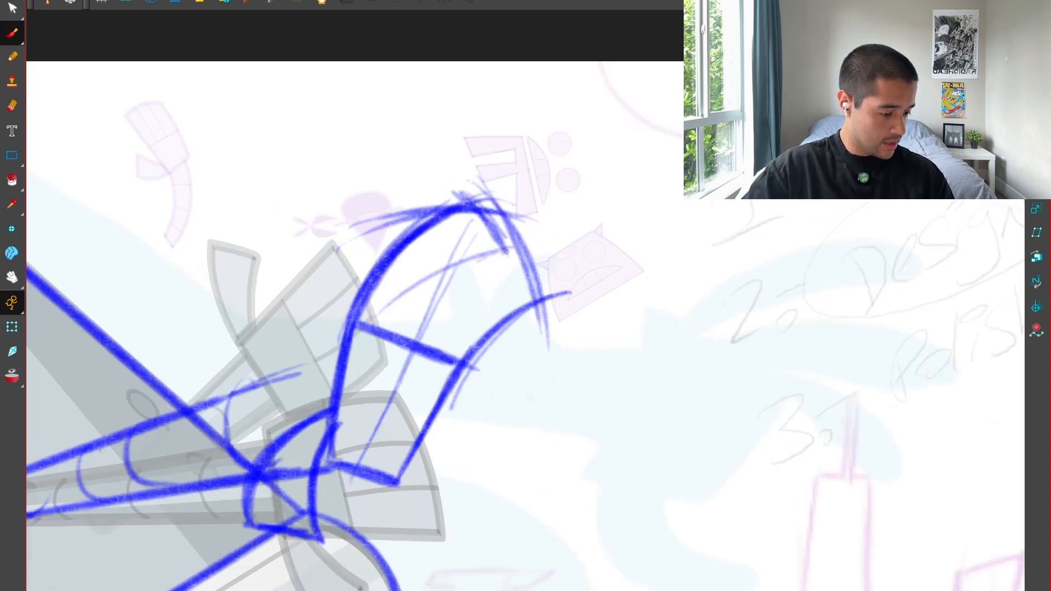
# Sketch two curved lines from the palm to the fingertip arc for the first finger's lower edge and the middle finger's upper edge.
pyautogui.moveTo(506, 252)
pyautogui.mouseDown()
pyautogui.moveTo(365, 336)
pyautogui.moveTo(383, 333)
pyautogui.mouseUp()
pyautogui.hotkey('ctrl', 'z')
pyautogui.hotkey('ctrl', 'z')
pyautogui.moveTo(515, 249); pyautogui.dragTo(366, 335)
pyautogui.moveTo(501, 257)
pyautogui.mouseDown()
pyautogui.moveTo(378, 329)
pyautogui.moveTo(512, 280)
pyautogui.mouseUp()
pyautogui.hotkey('ctrl', 'z')
pyautogui.moveTo(402, 342); pyautogui.dragTo(507, 270)
pyautogui.moveTo(429, 314); pyautogui.dragTo(540, 262)
pyautogui.moveTo(392, 350); pyautogui.dragTo(543, 270)
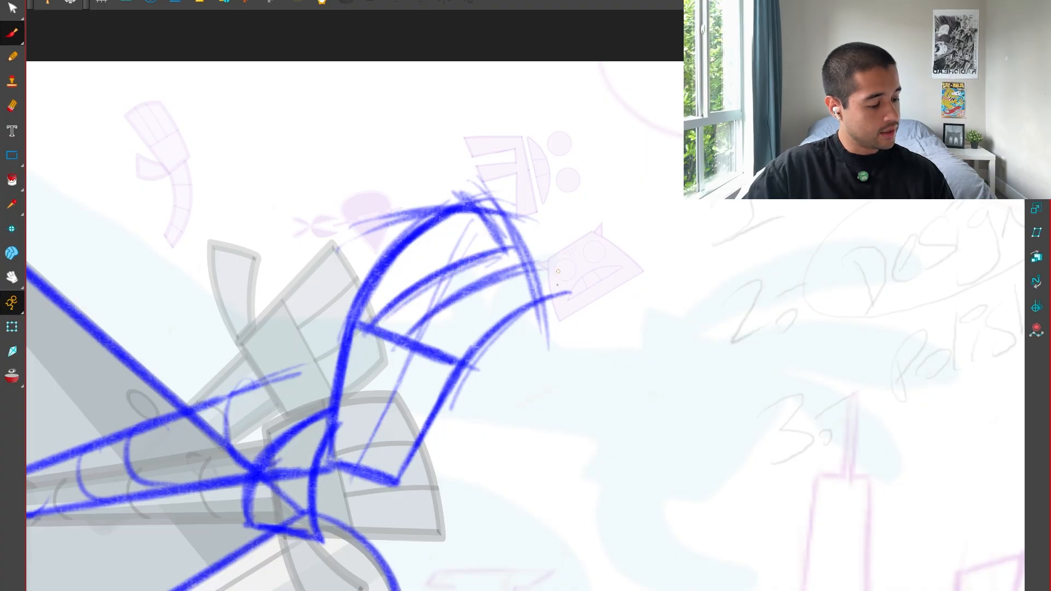
pyautogui.press('1')
pyautogui.press('1')
pyautogui.press('1')
pyautogui.press('1')
pyautogui.press('2')
pyautogui.press('2')
pyautogui.press('2')
pyautogui.press('2')
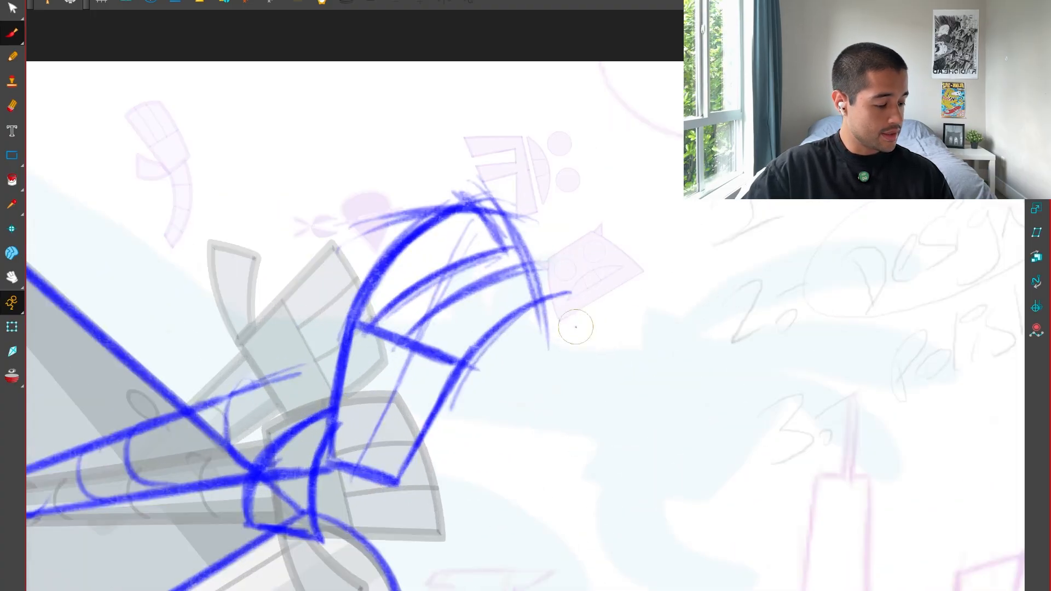
# Undo the latest finger stroke, extend the fingertip arc farther down, and sketch a curved lower edge for the fan of fingers.
pyautogui.hotkey('ctrl', 'z')
pyautogui.hotkey('ctrl', 'z')
pyautogui.moveTo(401, 344)
pyautogui.mouseDown()
pyautogui.moveTo(522, 266)
pyautogui.moveTo(529, 377)
pyautogui.mouseUp()
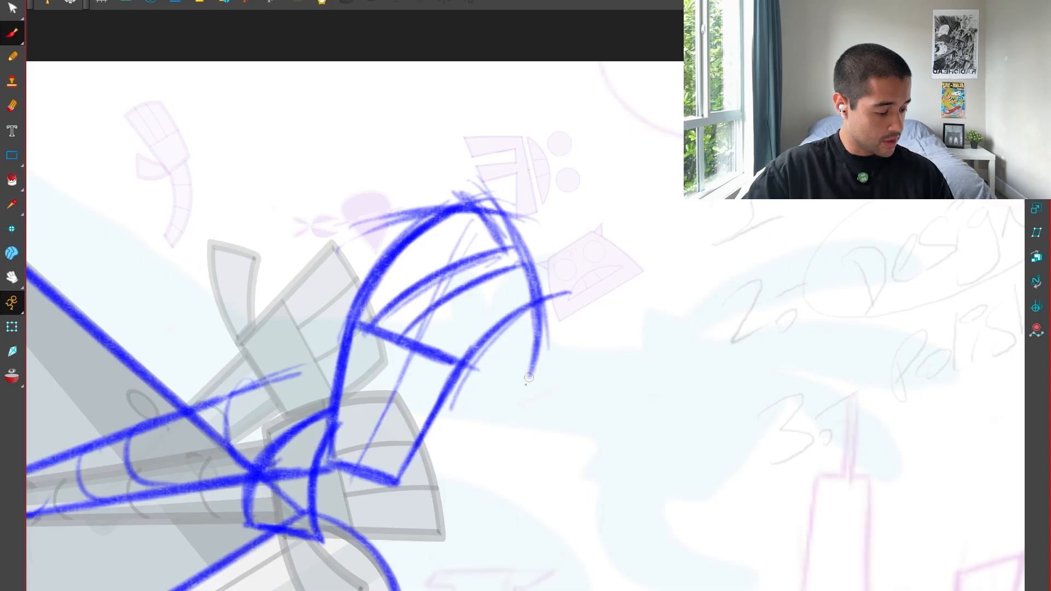
pyautogui.moveTo(532, 456); pyautogui.dragTo(652, 412)
pyautogui.moveTo(664, 390); pyautogui.dragTo(647, 335)
pyautogui.press('2')
pyautogui.press('2')
pyautogui.moveTo(425, 398); pyautogui.dragTo(576, 291)
pyautogui.moveTo(436, 383)
pyautogui.mouseDown()
pyautogui.moveTo(502, 316)
pyautogui.moveTo(585, 279)
pyautogui.mouseUp()
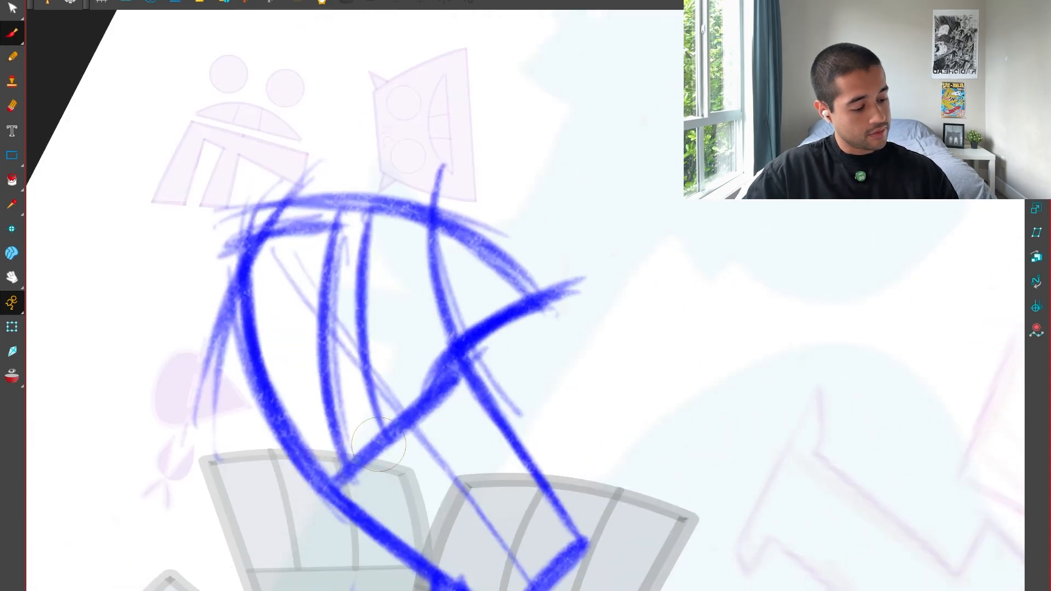
# Thicken the middle finger's upper edge and the fingertip arc, and sketch the middle finger's curved lower edge.
pyautogui.moveTo(386, 438); pyautogui.dragTo(379, 196)
pyautogui.moveTo(369, 397)
pyautogui.mouseDown()
pyautogui.moveTo(357, 307)
pyautogui.moveTo(393, 183)
pyautogui.mouseUp()
pyautogui.moveTo(373, 196)
pyautogui.mouseDown()
pyautogui.moveTo(560, 300)
pyautogui.moveTo(549, 290)
pyautogui.mouseUp()
pyautogui.moveTo(469, 232)
pyautogui.mouseDown()
pyautogui.moveTo(373, 423)
pyautogui.moveTo(394, 388)
pyautogui.moveTo(387, 422)
pyautogui.mouseUp()
pyautogui.hotkey('ctrl', 'z')
pyautogui.hotkey('ctrl', 'z')
pyautogui.hotkey('ctrl', 'z')
pyautogui.moveTo(475, 233); pyautogui.dragTo(400, 432)
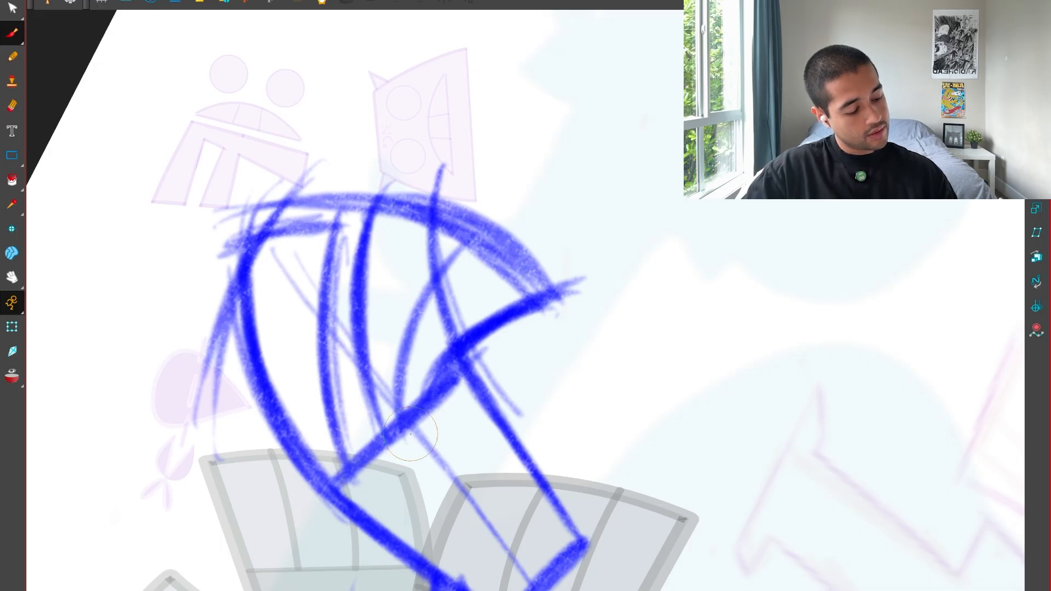
# Darken the middle finger's lower edge and sketch the last finger's upper edge curving out to the fingertip arc.
pyautogui.moveTo(401, 390); pyautogui.dragTo(463, 245)
pyautogui.moveTo(464, 246)
pyautogui.mouseDown()
pyautogui.moveTo(398, 383)
pyautogui.moveTo(401, 432)
pyautogui.mouseUp()
pyautogui.moveTo(408, 339); pyautogui.dragTo(465, 246)
pyautogui.moveTo(428, 398)
pyautogui.mouseDown()
pyautogui.moveTo(516, 257)
pyautogui.moveTo(431, 383)
pyautogui.mouseUp()
pyautogui.moveTo(431, 383)
pyautogui.mouseDown()
pyautogui.moveTo(512, 255)
pyautogui.moveTo(427, 404)
pyautogui.mouseUp()
pyautogui.moveTo(427, 404)
pyautogui.mouseDown()
pyautogui.moveTo(511, 263)
pyautogui.moveTo(562, 301)
pyautogui.mouseUp()
# Darken the edges of the first and middle fingers, including the first fingertip and the curved back edge.
pyautogui.hotkey('shift', 'x')
pyautogui.press('1')
pyautogui.press('1')
pyautogui.moveTo(632, 314); pyautogui.dragTo(601, 353)
pyautogui.press('2')
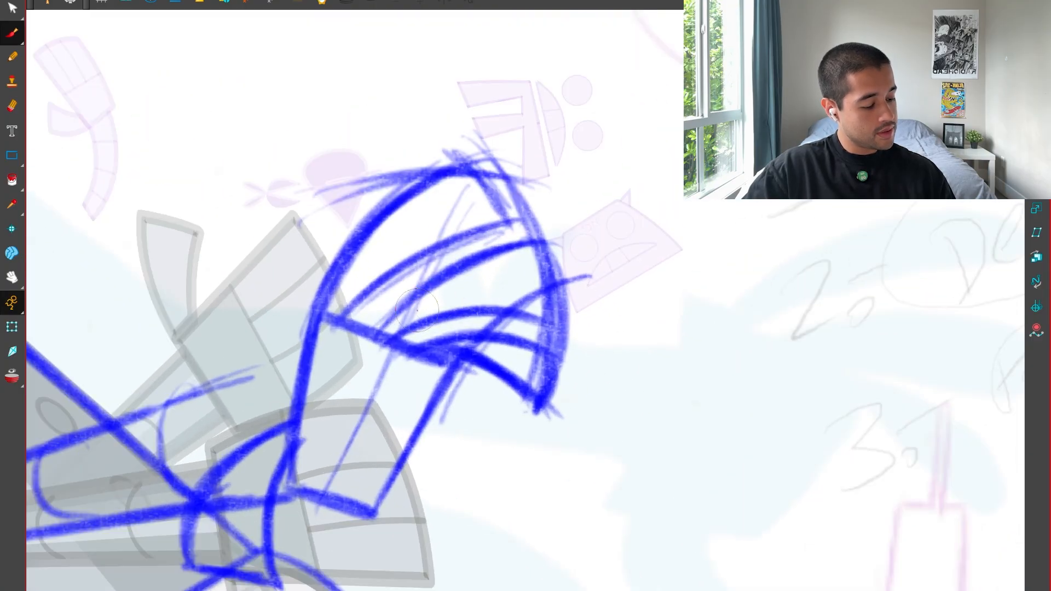
pyautogui.moveTo(381, 338)
pyautogui.mouseDown()
pyautogui.moveTo(534, 239)
pyautogui.moveTo(542, 388)
pyautogui.mouseUp()
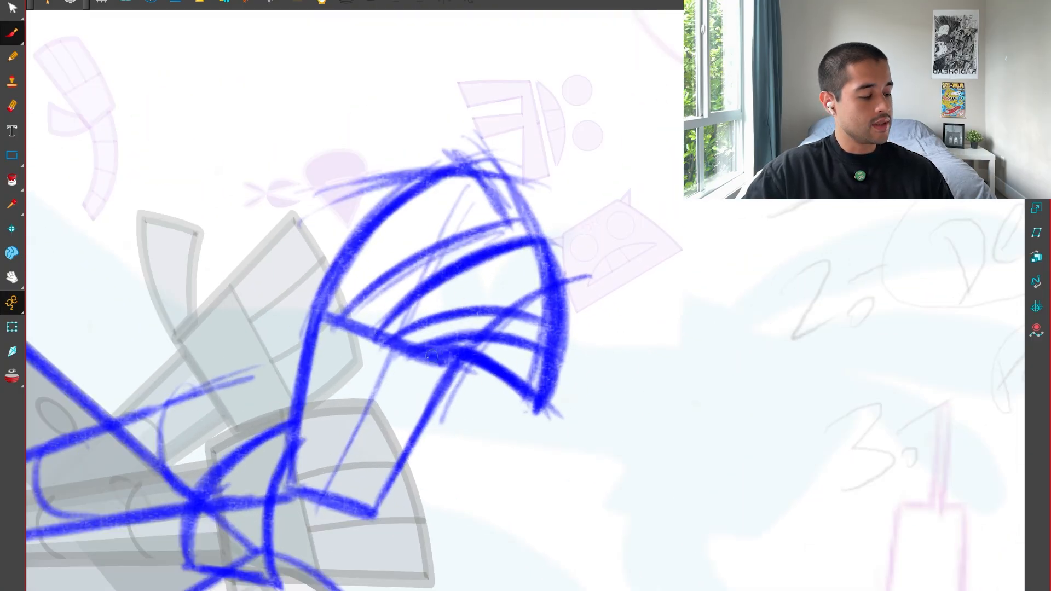
pyautogui.press('1')
pyautogui.press('1')
pyautogui.press('2')
pyautogui.moveTo(385, 319); pyautogui.dragTo(514, 248)
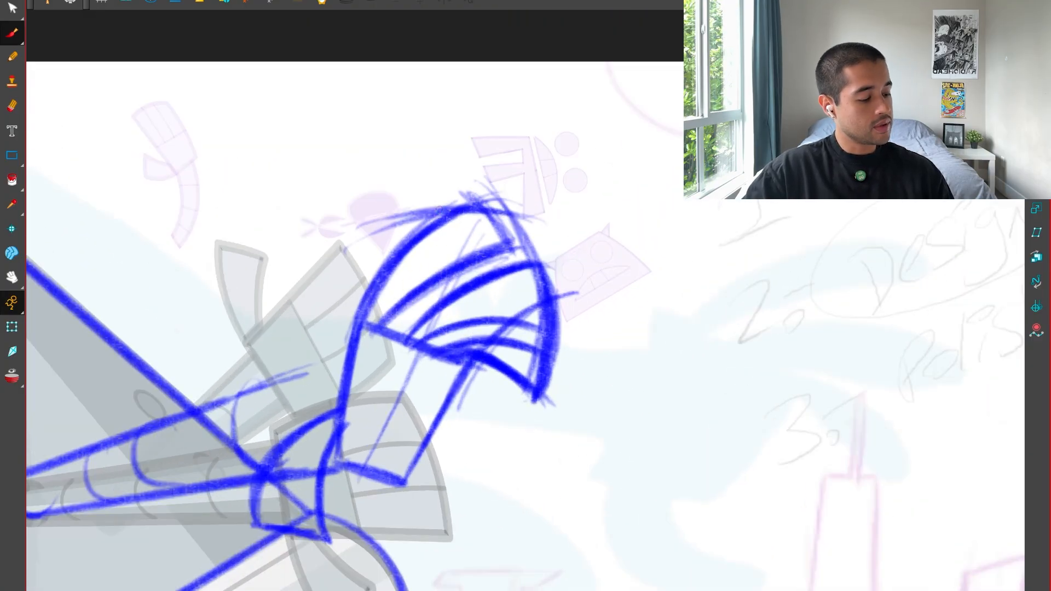
pyautogui.moveTo(438, 268); pyautogui.dragTo(520, 236)
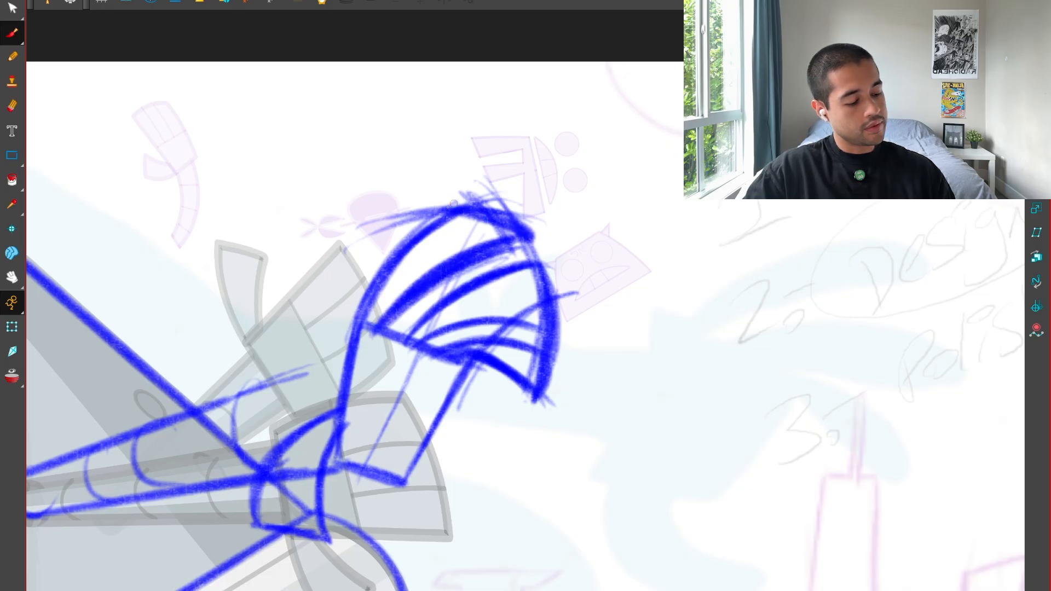
pyautogui.moveTo(453, 204); pyautogui.dragTo(347, 378)
pyautogui.press('1')
pyautogui.press('1')
pyautogui.press('1')
pyautogui.press('2')
pyautogui.press('2')
pyautogui.press('2')
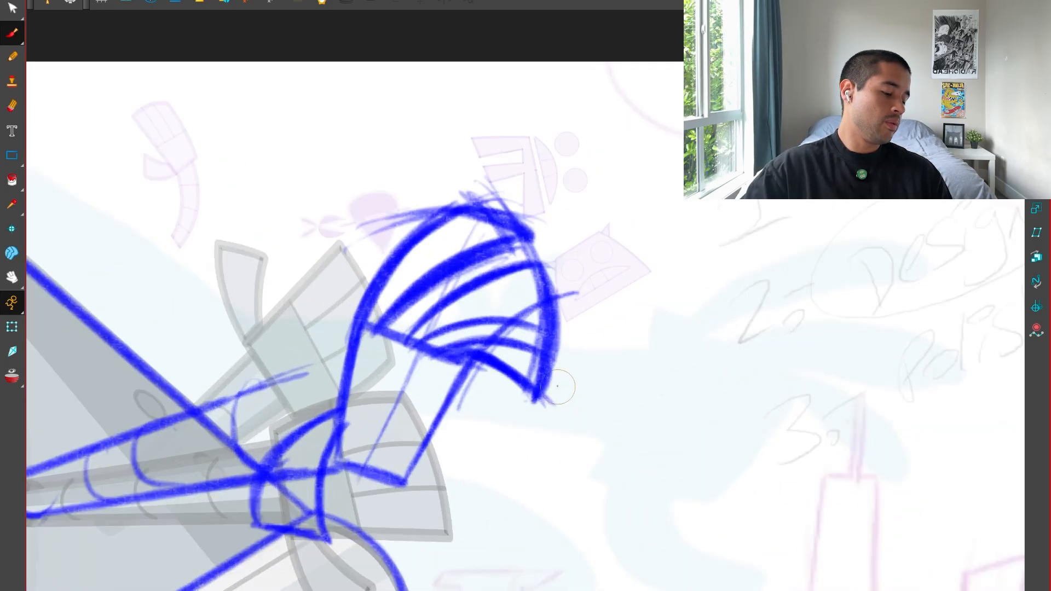
pyautogui.press('1')
pyautogui.press('1')
pyautogui.press('1')
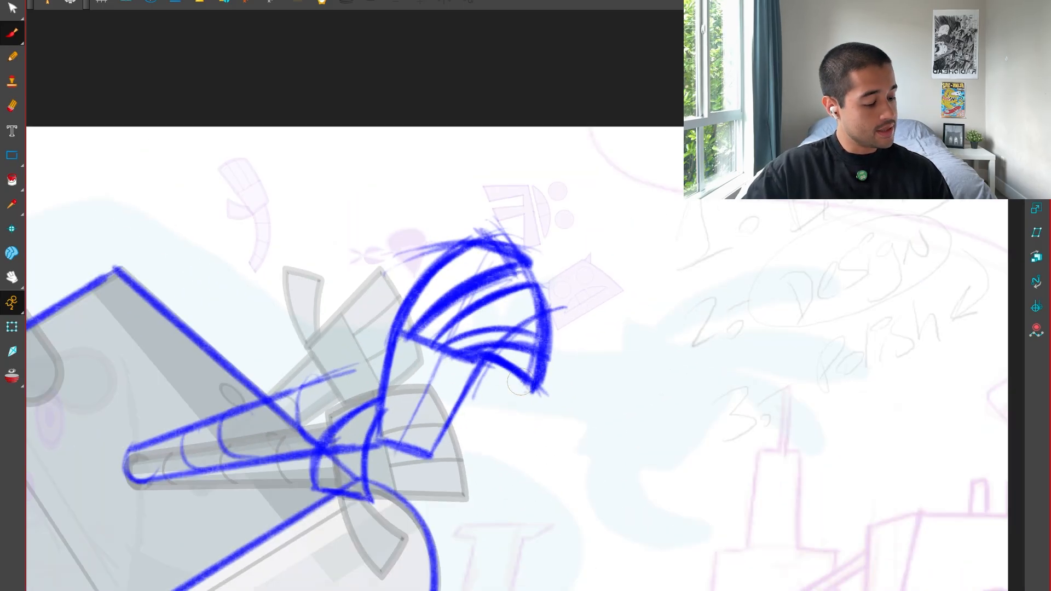
pyautogui.moveTo(484, 442); pyautogui.dragTo(558, 417)
pyautogui.press('2')
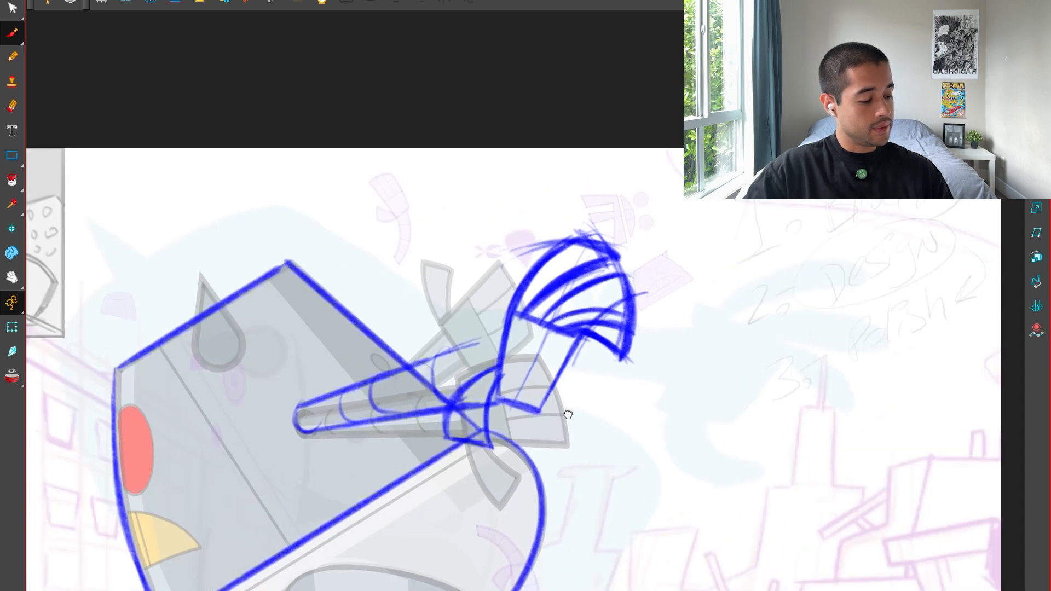
# Select the hand sketch beyond the arm and recolour it with the Red swatch.
pyautogui.moveTo(482, 333); pyautogui.dragTo(443, 440)
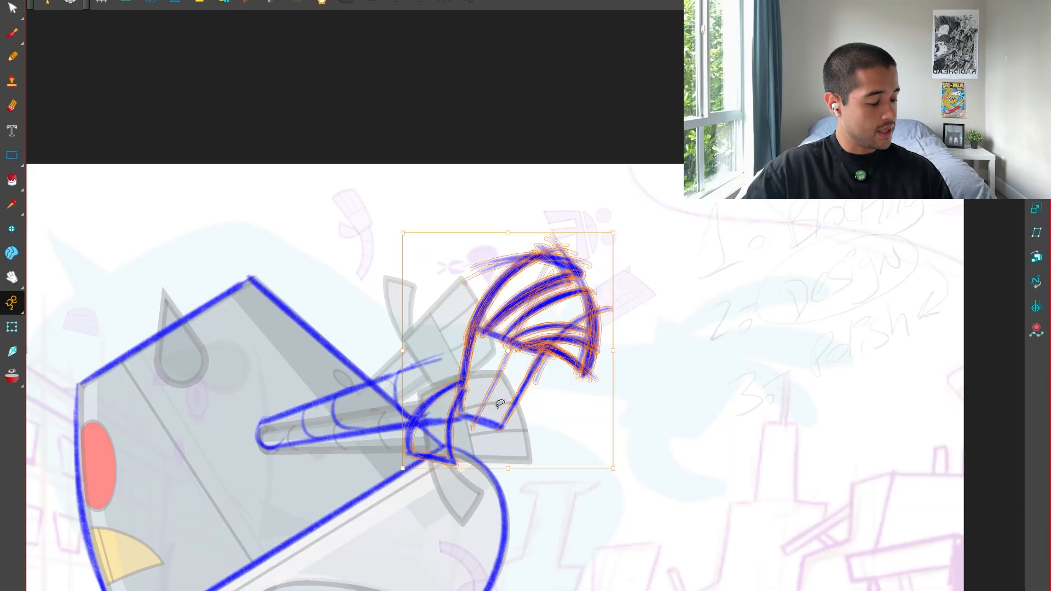
pyautogui.press('super+f')
pyautogui.click(674, 387)
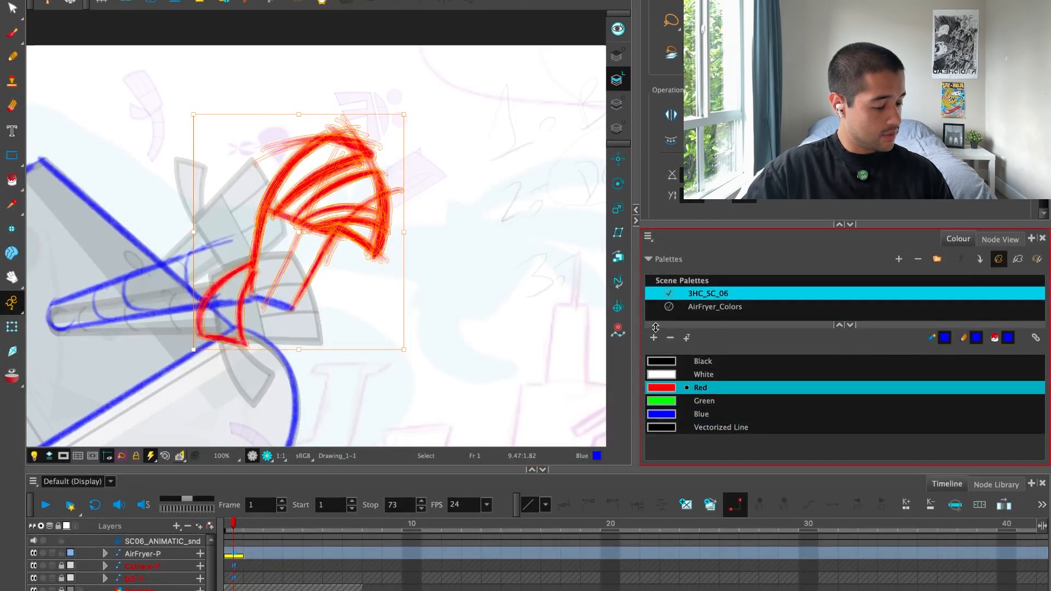
# Add a red swatch to the 3HC_SC_06 palette and lower its alpha to fade the hand sketch into a guide, keeping the Brush ready.
pyautogui.click(654, 338)
pyautogui.doubleClick(663, 441)
pyautogui.click(425, 278)
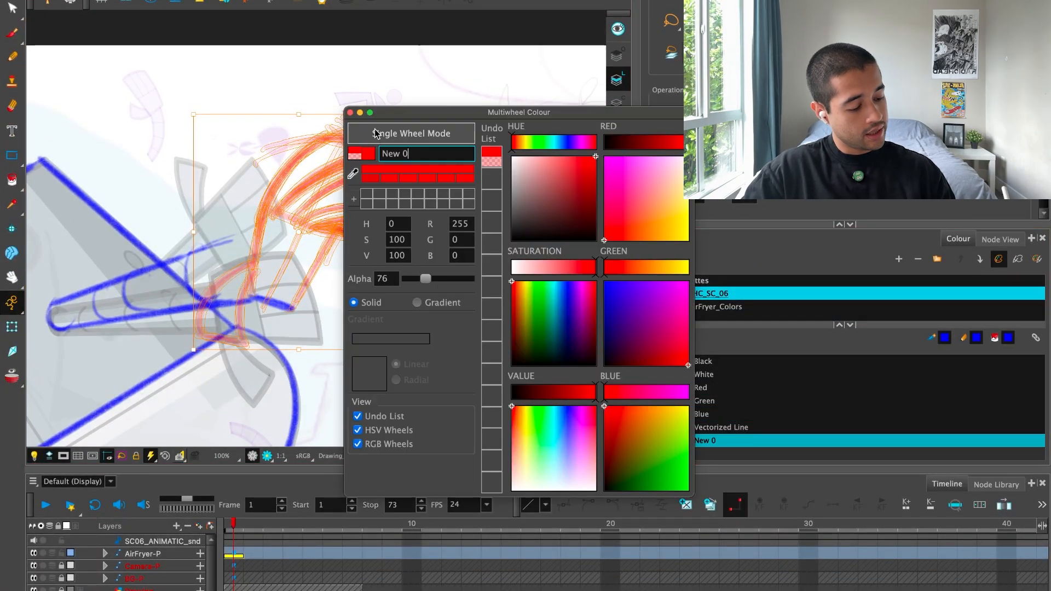
pyautogui.click(418, 280)
pyautogui.moveTo(351, 111); pyautogui.dragTo(351, 107)
pyautogui.click(350, 108)
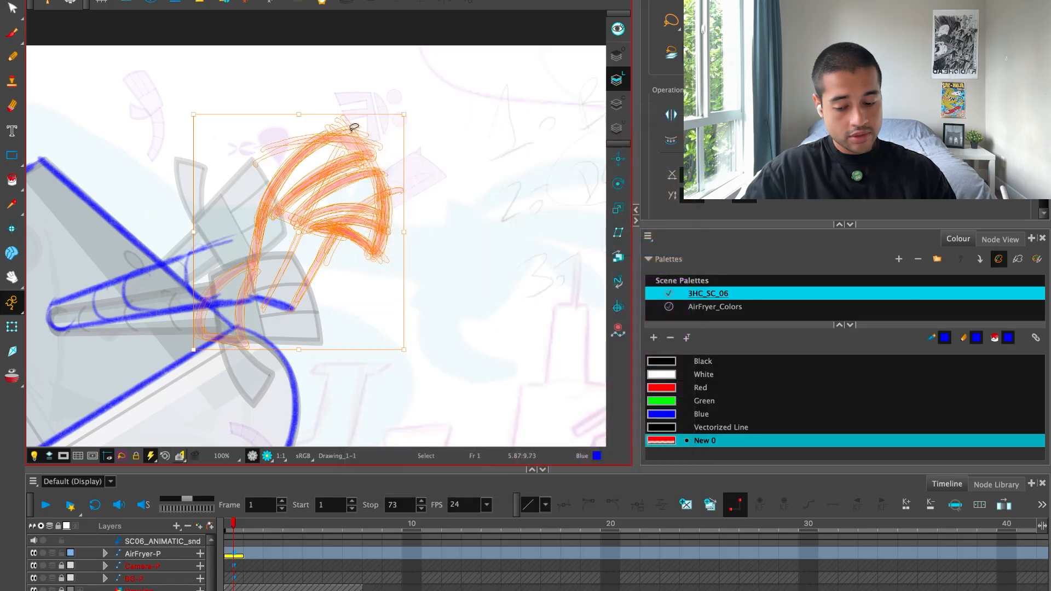
pyautogui.click(413, 107)
pyautogui.hotkey('alt', 'b')
pyautogui.press('super+f')
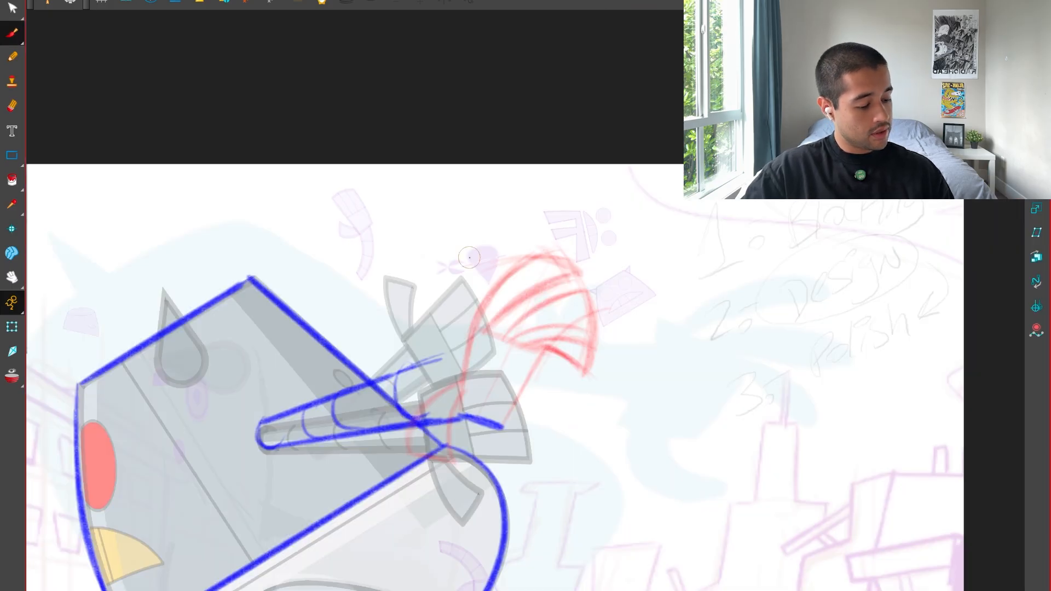
# Draw the thumb in blue over the faded guide, curving back across the arm to a pointed lower end.
pyautogui.press('2')
pyautogui.moveTo(555, 476); pyautogui.dragTo(554, 394)
pyautogui.press('2')
pyautogui.moveTo(428, 330); pyautogui.dragTo(303, 391)
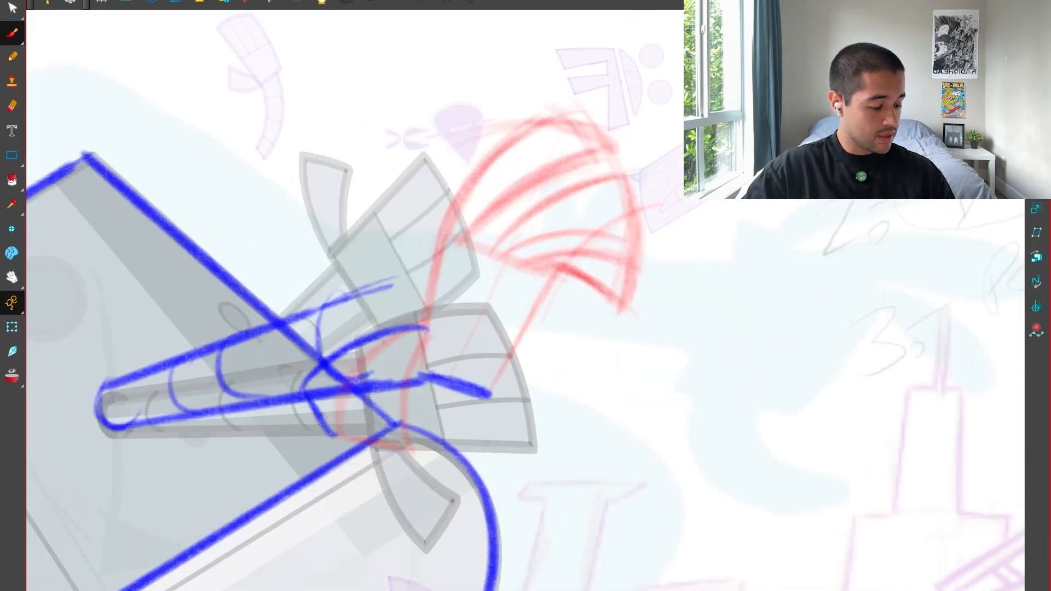
pyautogui.moveTo(342, 433); pyautogui.dragTo(430, 351)
# Draw the palm's outline in blue over the guide, with a thick edge where the fingers attach.
pyautogui.moveTo(444, 245)
pyautogui.mouseDown()
pyautogui.moveTo(429, 398)
pyautogui.moveTo(431, 383)
pyautogui.moveTo(542, 279)
pyautogui.moveTo(492, 401)
pyautogui.mouseUp()
pyautogui.hotkey('ctrl', 'z')
pyautogui.hotkey('ctrl', 'z')
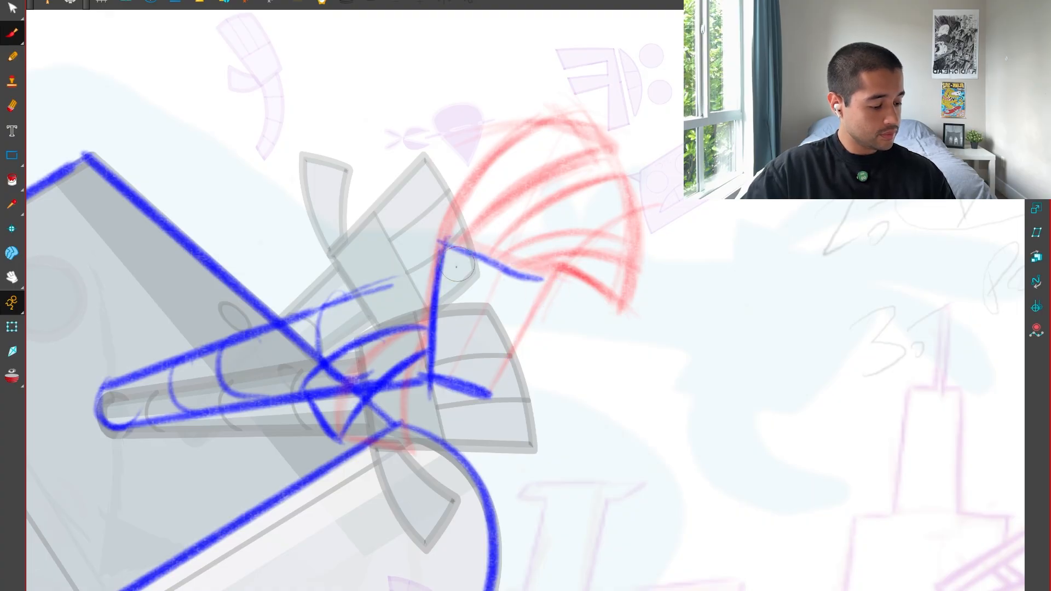
pyautogui.moveTo(443, 253)
pyautogui.mouseDown()
pyautogui.moveTo(536, 296)
pyautogui.moveTo(489, 393)
pyautogui.mouseUp()
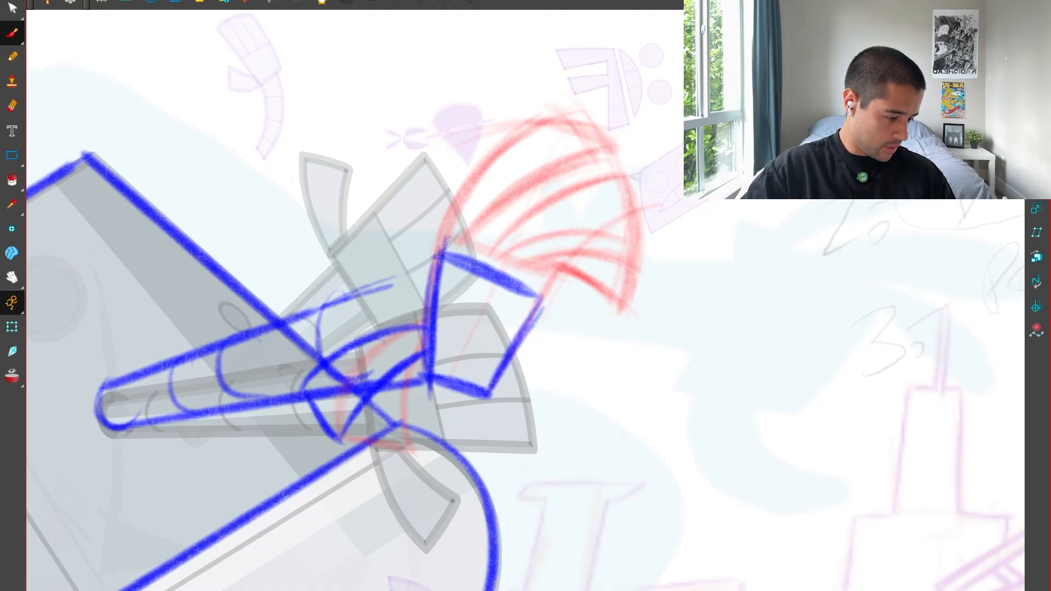
# Draw the first finger in blue from the palm, spread slightly outside the guide, with a wide curved tip.
pyautogui.moveTo(611, 299); pyautogui.dragTo(560, 386)
pyautogui.press('2')
pyautogui.press('2')
pyautogui.moveTo(375, 320)
pyautogui.mouseDown()
pyautogui.moveTo(430, 120)
pyautogui.moveTo(425, 111)
pyautogui.moveTo(385, 121)
pyautogui.moveTo(502, 114)
pyautogui.mouseUp()
pyautogui.hotkey('ctrl', 'z')
pyautogui.hotkey('ctrl', 'z')
pyautogui.moveTo(373, 116)
pyautogui.mouseDown()
pyautogui.moveTo(499, 115)
pyautogui.moveTo(388, 320)
pyautogui.mouseUp()
pyautogui.moveTo(519, 93); pyautogui.dragTo(381, 339)
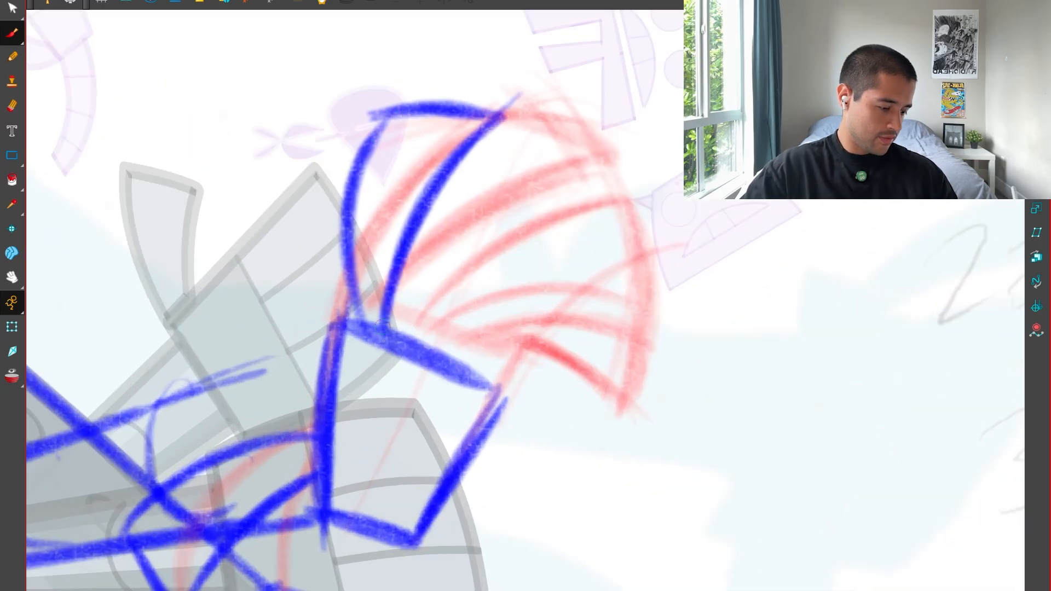
# Draw the middle finger in blue with two curved sides widening from the palm to a slanted tip.
pyautogui.moveTo(569, 455); pyautogui.dragTo(657, 396)
pyautogui.moveTo(466, 316); pyautogui.dragTo(441, 334)
pyautogui.moveTo(393, 430)
pyautogui.mouseDown()
pyautogui.moveTo(462, 212)
pyautogui.moveTo(552, 258)
pyautogui.mouseUp()
pyautogui.moveTo(462, 214)
pyautogui.mouseDown()
pyautogui.moveTo(555, 259)
pyautogui.moveTo(410, 428)
pyautogui.mouseUp()
pyautogui.moveTo(548, 257); pyautogui.dragTo(409, 438)
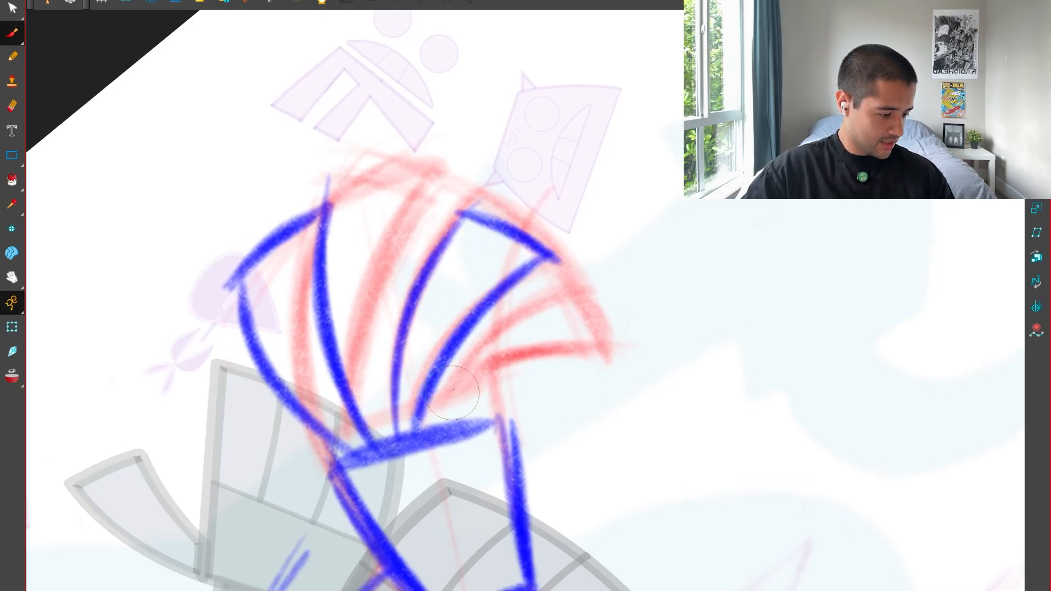
# Draw the last finger in blue along the lower end of the fan, with its tip and lower edge.
pyautogui.moveTo(589, 293)
pyautogui.mouseDown()
pyautogui.moveTo(422, 438)
pyautogui.moveTo(586, 318)
pyautogui.moveTo(613, 355)
pyautogui.mouseUp()
pyautogui.moveTo(612, 354)
pyautogui.mouseDown()
pyautogui.moveTo(539, 367)
pyautogui.moveTo(447, 422)
pyautogui.mouseUp()
pyautogui.moveTo(629, 405); pyautogui.dragTo(539, 433)
pyautogui.moveTo(536, 403); pyautogui.dragTo(567, 425)
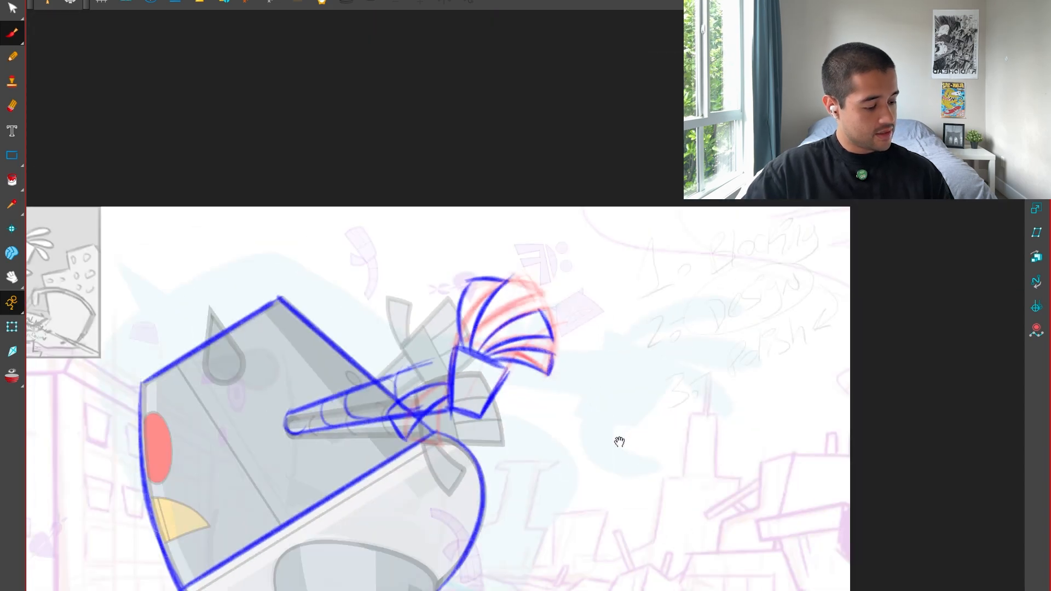
# Undo the last finger's tip and lower edge and redraw them so the finger flares wider from the palm.
pyautogui.press('2')
pyautogui.press('2')
pyautogui.press('2')
pyautogui.press('2')
pyautogui.moveTo(650, 443); pyautogui.dragTo(765, 218)
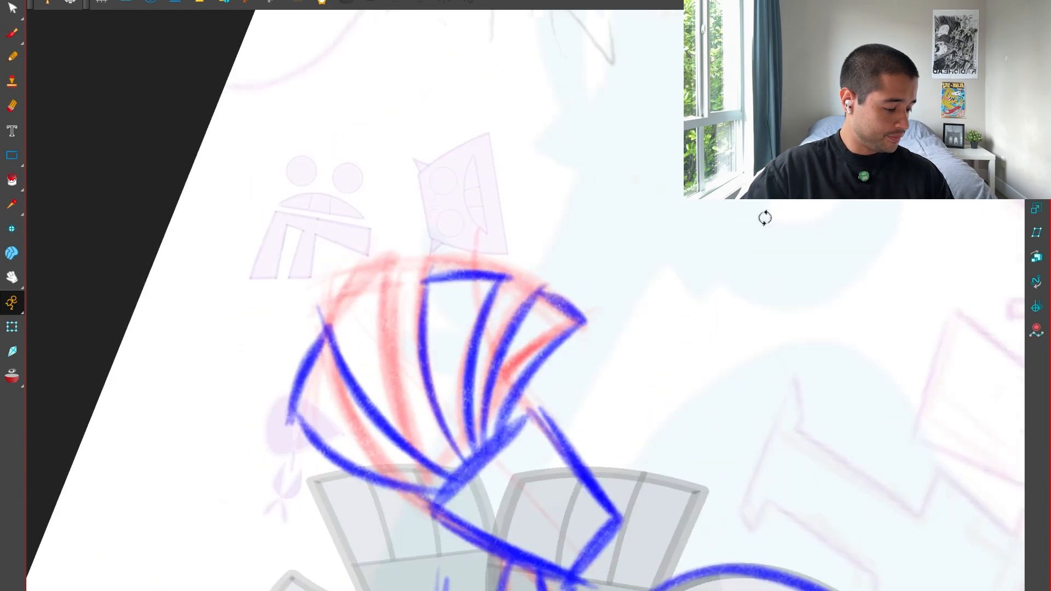
pyautogui.hotkey('ctrl', 'z')
pyautogui.hotkey('ctrl', 'z')
pyautogui.hotkey('ctrl', 'z')
pyautogui.scroll(2, 606, 343)
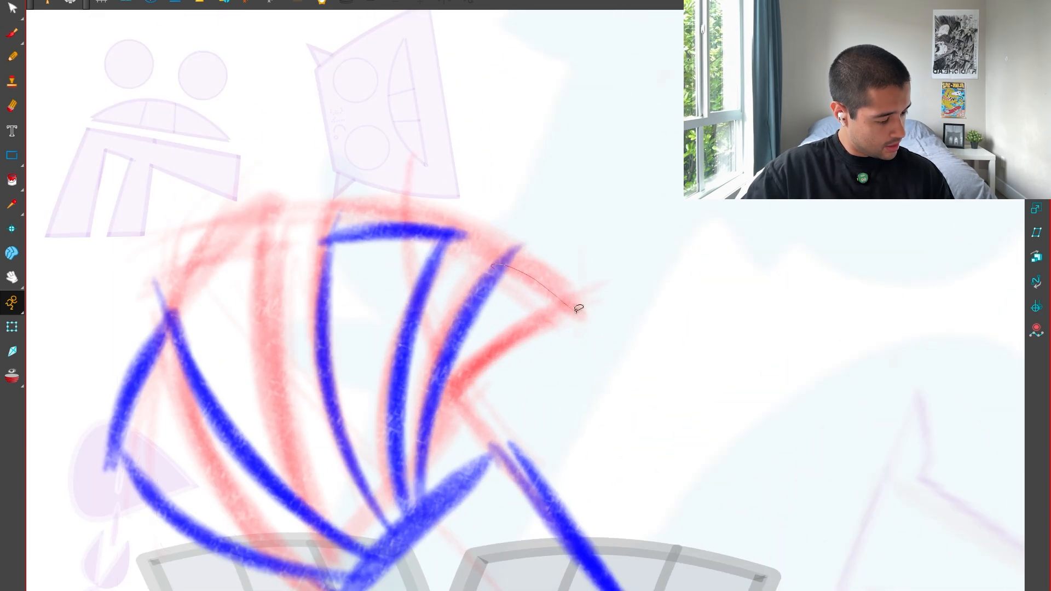
pyautogui.moveTo(576, 311); pyautogui.dragTo(580, 316)
pyautogui.moveTo(488, 243); pyautogui.dragTo(563, 289)
pyautogui.hotkey('ctrl', 'z')
pyautogui.hotkey('alt', 'b')
pyautogui.moveTo(493, 266)
pyautogui.mouseDown()
pyautogui.moveTo(572, 315)
pyautogui.moveTo(583, 334)
pyautogui.moveTo(457, 471)
pyautogui.mouseUp()
pyautogui.hotkey('ctrl', 'z')
pyautogui.moveTo(589, 334); pyautogui.dragTo(452, 481)
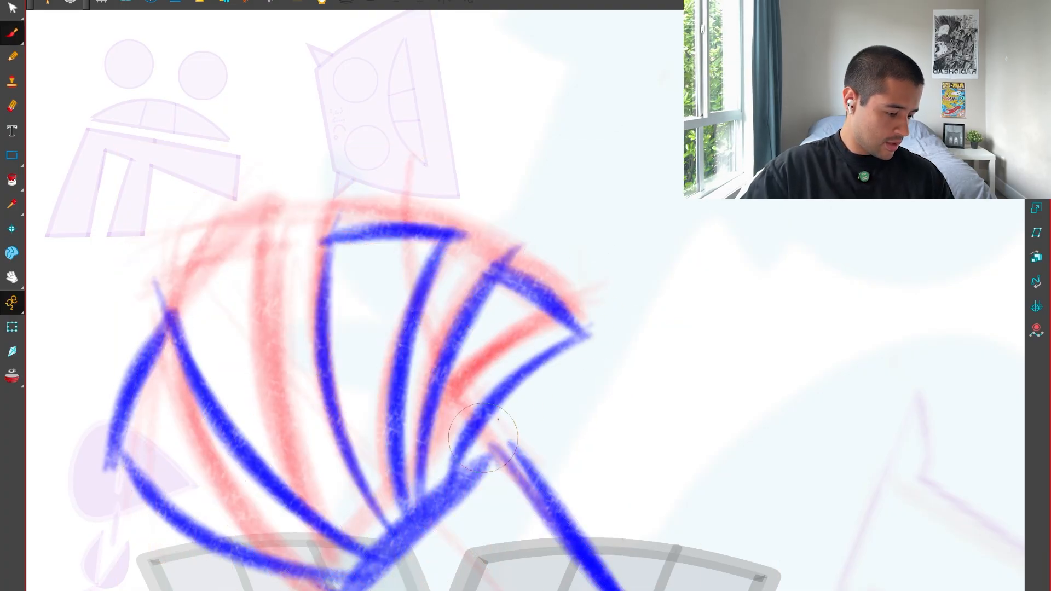
# Select the faded red guide sketch of the hand and delete it.
pyautogui.hotkey('shift', 'x')
pyautogui.press('1')
pyautogui.press('1')
pyautogui.press('1')
pyautogui.press('1')
pyautogui.moveTo(575, 401); pyautogui.dragTo(594, 383)
pyautogui.hotkey('alt', 't')
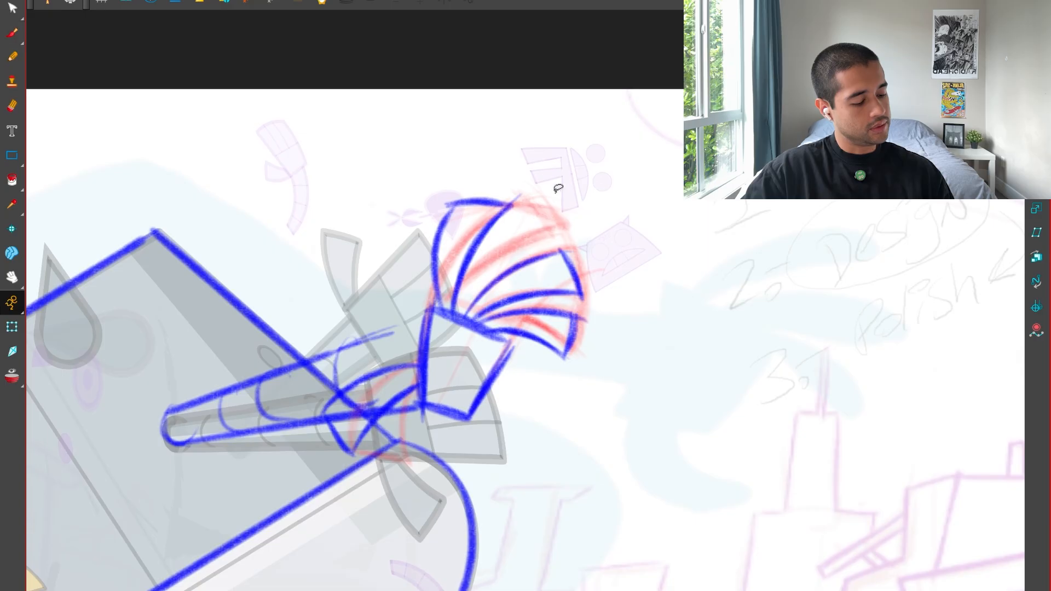
pyautogui.hotkey('ctrl', 'a')
pyautogui.press('Delete')
# Thicken the thumb's inner edge running from the palm down to its pointed end.
pyautogui.press('1')
pyautogui.moveTo(490, 487); pyautogui.dragTo(590, 480)
pyautogui.moveTo(597, 481); pyautogui.dragTo(602, 342)
pyautogui.press('2')
pyautogui.press('2')
pyautogui.press('2')
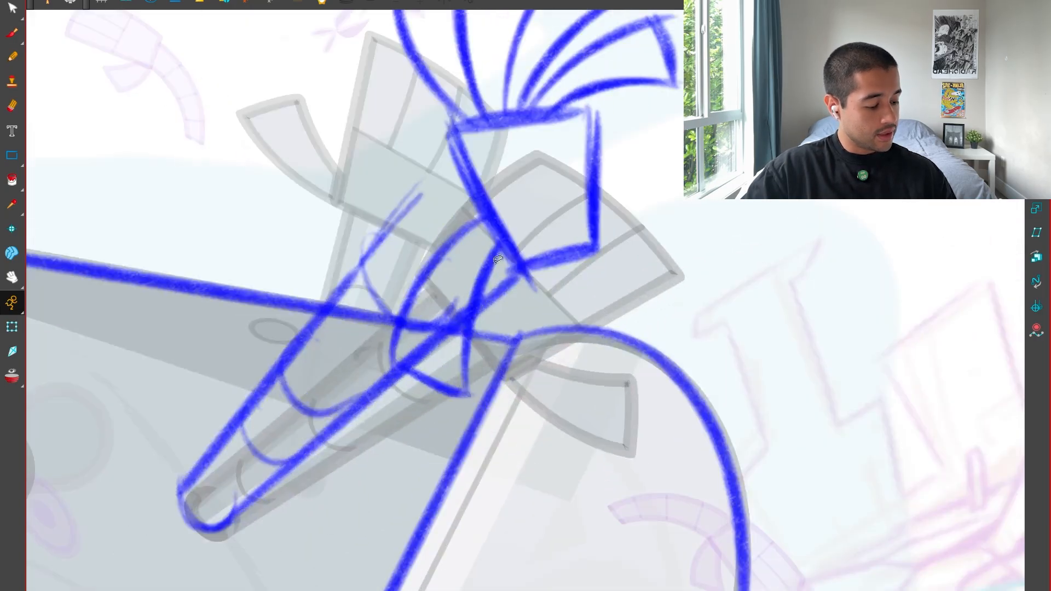
pyautogui.hotkey('alt', 'b')
pyautogui.moveTo(501, 241); pyautogui.dragTo(466, 341)
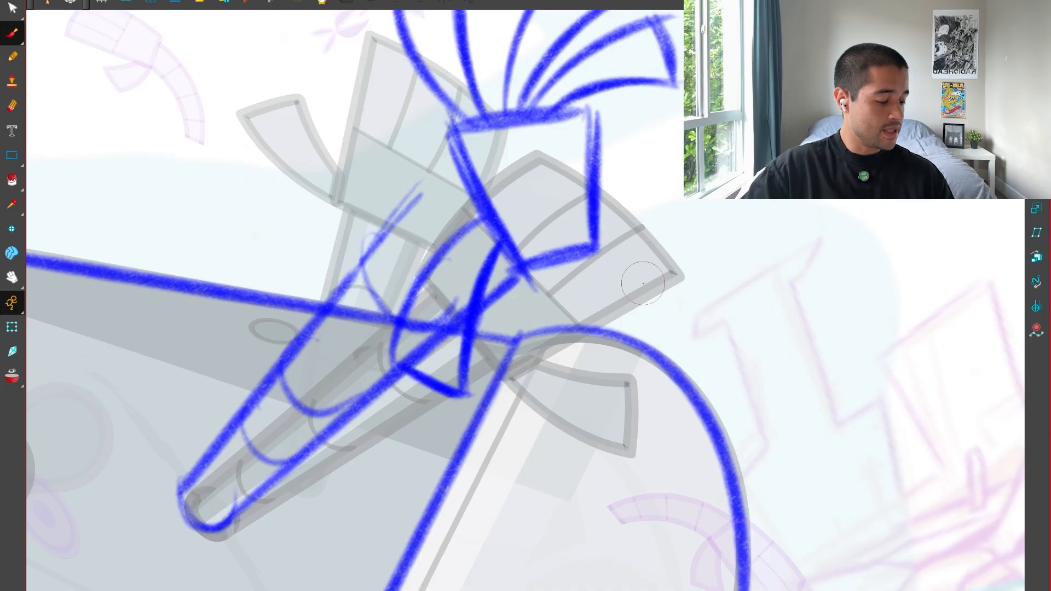
# Select the palm's sides and lower edge and stretch them slightly downward and toward the arm.
pyautogui.moveTo(643, 284); pyautogui.dragTo(552, 399)
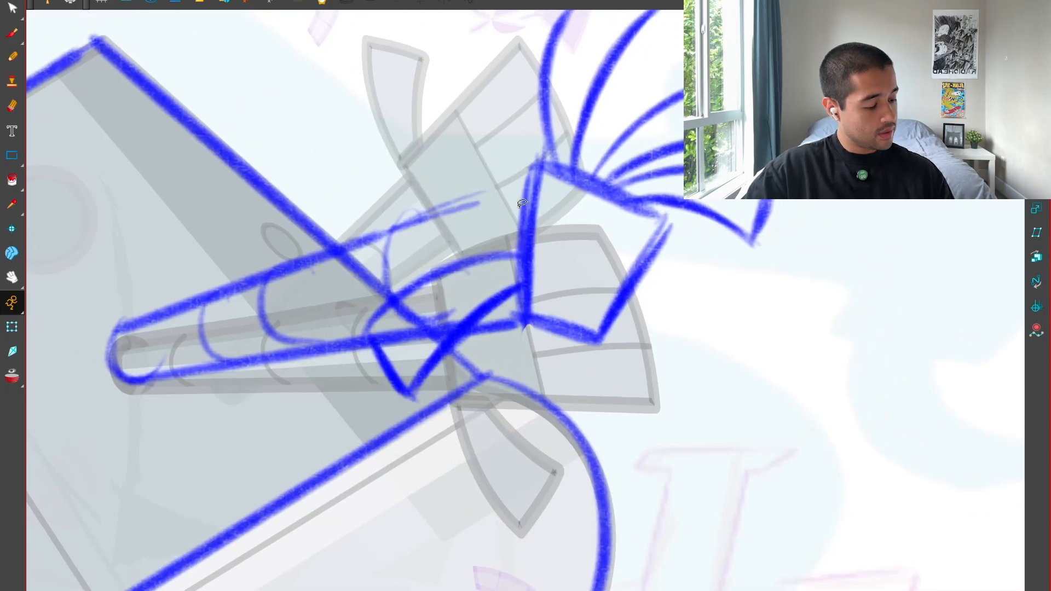
pyautogui.moveTo(522, 203)
pyautogui.mouseDown()
pyautogui.moveTo(592, 348)
pyautogui.moveTo(611, 340)
pyautogui.moveTo(570, 345)
pyautogui.mouseUp()
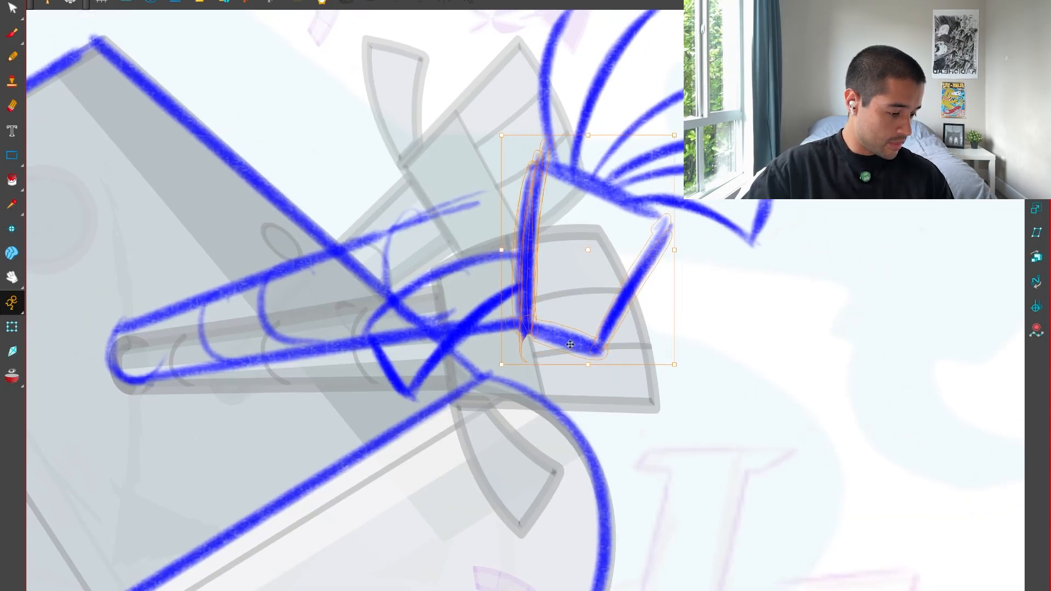
pyautogui.moveTo(505, 249); pyautogui.dragTo(494, 249)
pyautogui.click(706, 277)
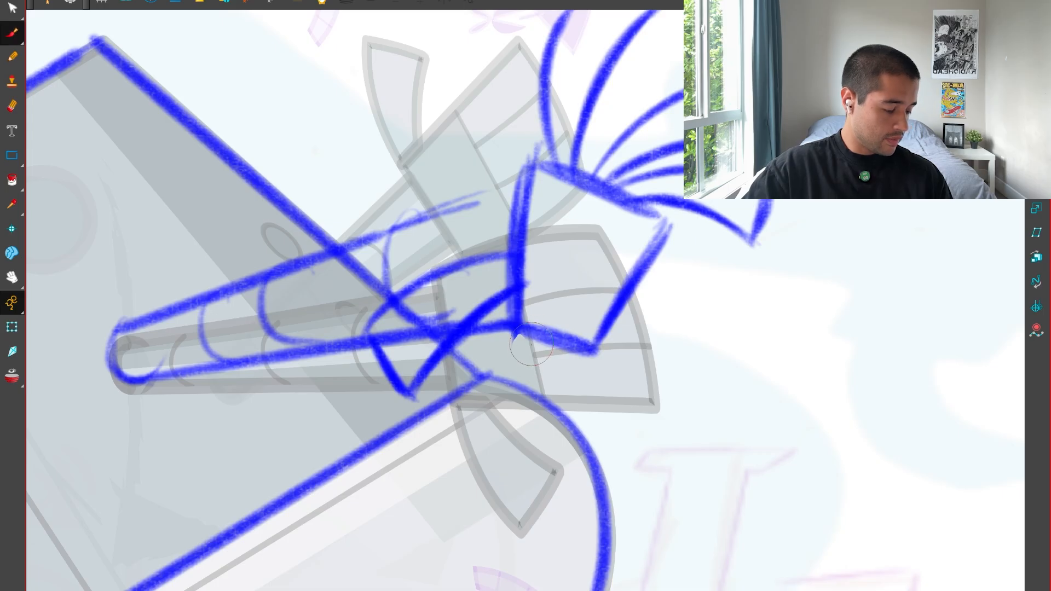
# Select the palm's lower edge, shift it slightly down at the outer corner, and return to the Brush.
pyautogui.moveTo(564, 322)
pyautogui.mouseDown()
pyautogui.moveTo(513, 305)
pyautogui.moveTo(584, 301)
pyautogui.mouseUp()
pyautogui.moveTo(515, 364)
pyautogui.mouseDown()
pyautogui.moveTo(515, 372)
pyautogui.moveTo(493, 330)
pyautogui.mouseUp()
pyautogui.click(500, 348)
pyautogui.click(615, 322)
pyautogui.hotkey('alt', 'b')
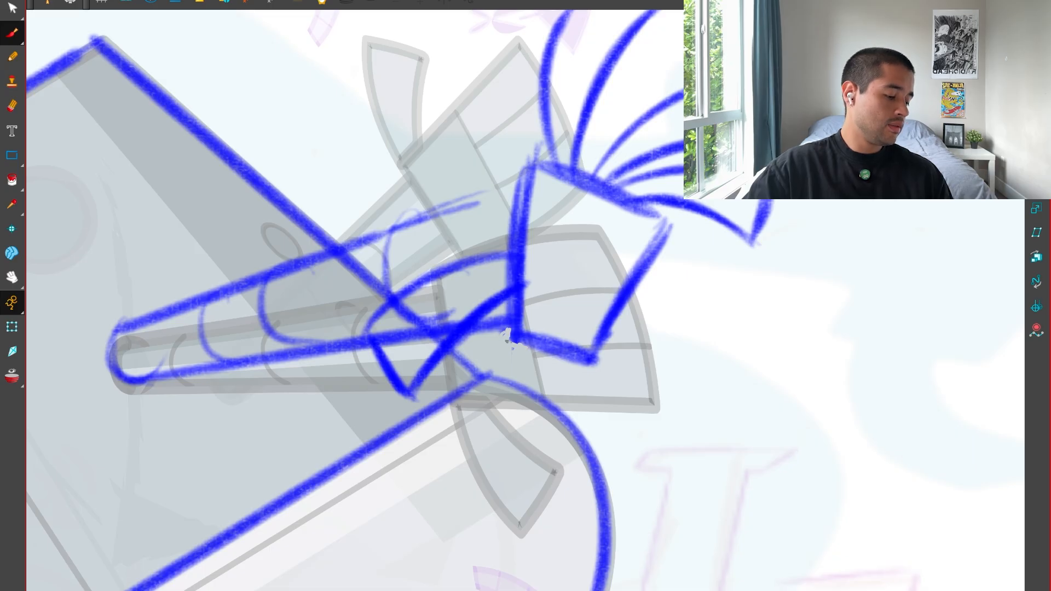
# Retrace the forearm's upper edge from the narrow end to the palm's wrist edge.
pyautogui.moveTo(520, 275)
pyautogui.mouseDown()
pyautogui.moveTo(515, 321)
pyautogui.moveTo(513, 281)
pyautogui.mouseUp()
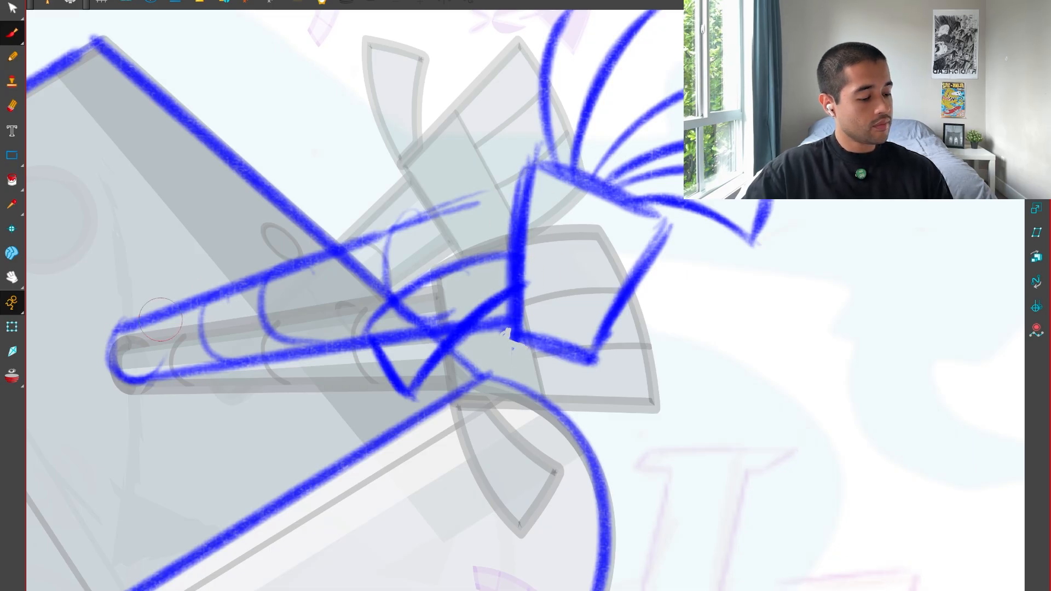
pyautogui.moveTo(123, 328); pyautogui.dragTo(548, 184)
pyautogui.moveTo(264, 272); pyautogui.dragTo(528, 181)
pyautogui.press('1')
pyautogui.press('2')
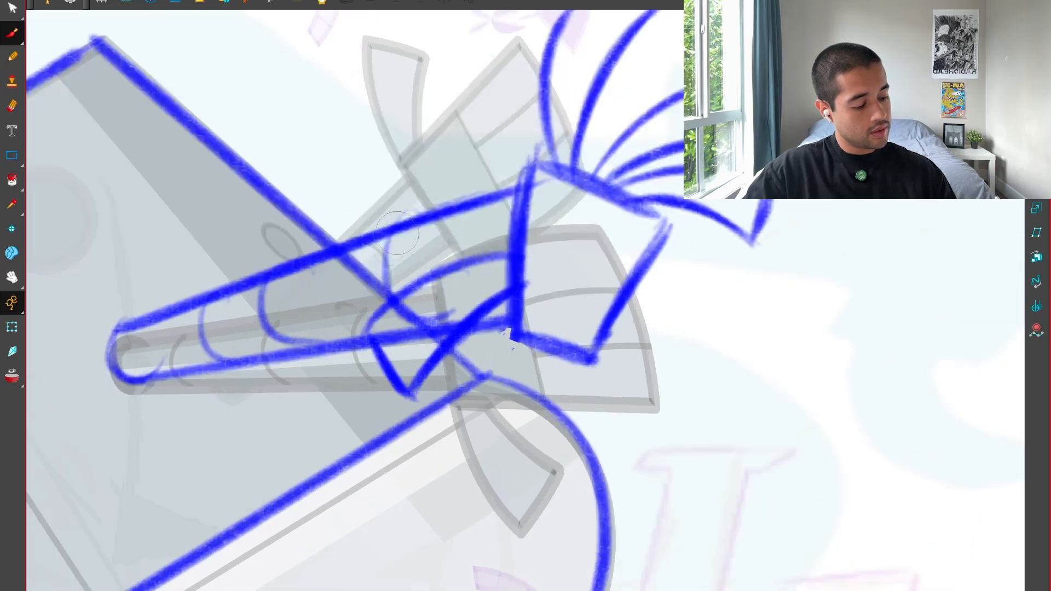
# Thicken the forearm's three curved segment bands, shifting the middle band closer to the wrist.
pyautogui.moveTo(416, 211)
pyautogui.mouseDown()
pyautogui.moveTo(438, 296)
pyautogui.moveTo(430, 327)
pyautogui.mouseUp()
pyautogui.moveTo(267, 279); pyautogui.dragTo(327, 345)
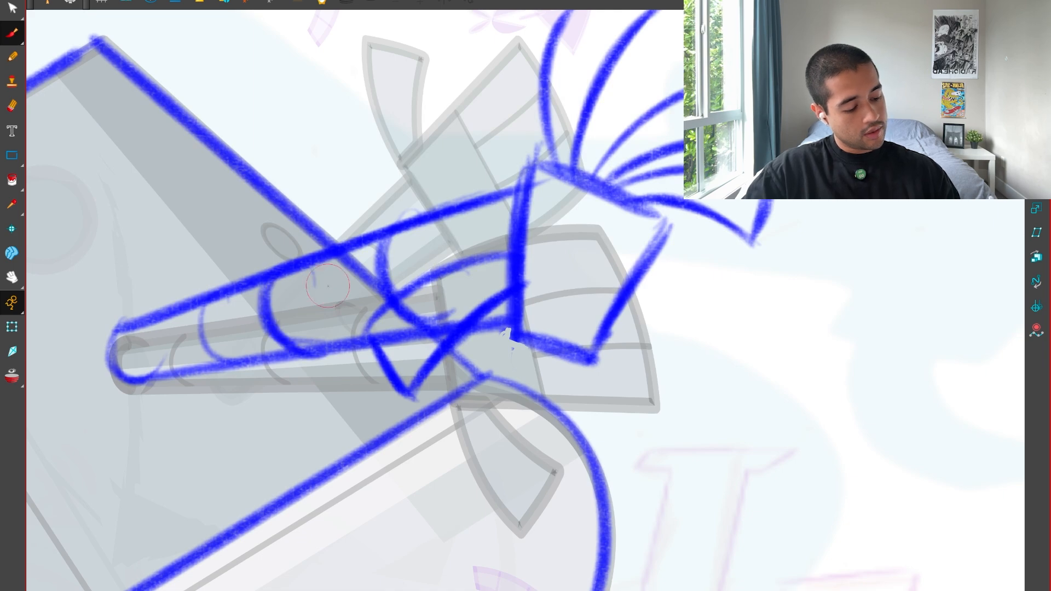
pyautogui.hotkey('ctrl', 'z')
pyautogui.hotkey('ctrl', 'z')
pyautogui.moveTo(299, 270); pyautogui.dragTo(328, 348)
pyautogui.moveTo(211, 294); pyautogui.dragTo(226, 355)
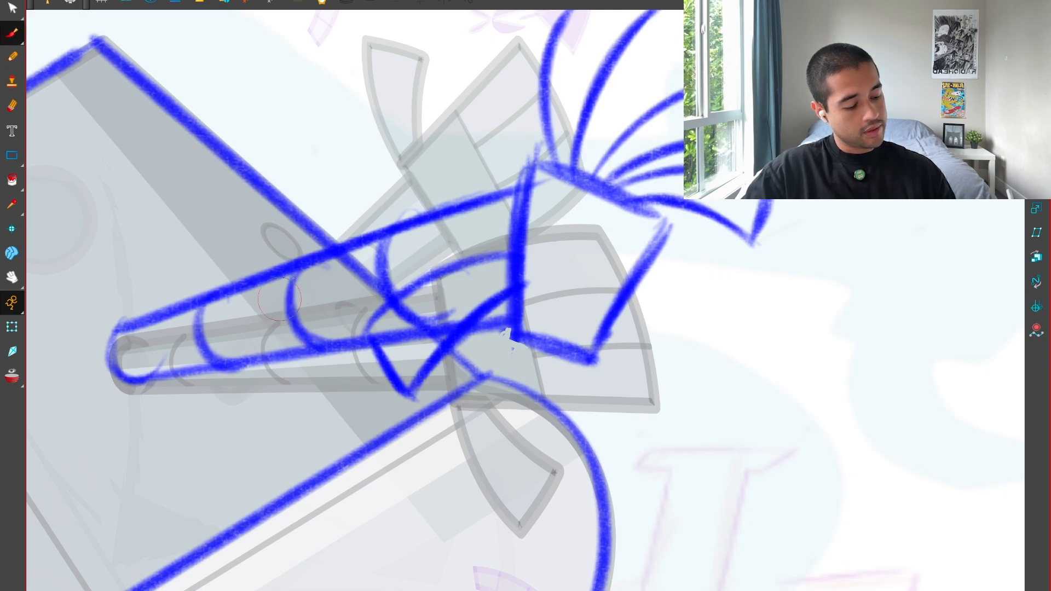
pyautogui.press('1')
pyautogui.press('1')
pyautogui.press('1')
pyautogui.press('1')
pyautogui.press('1')
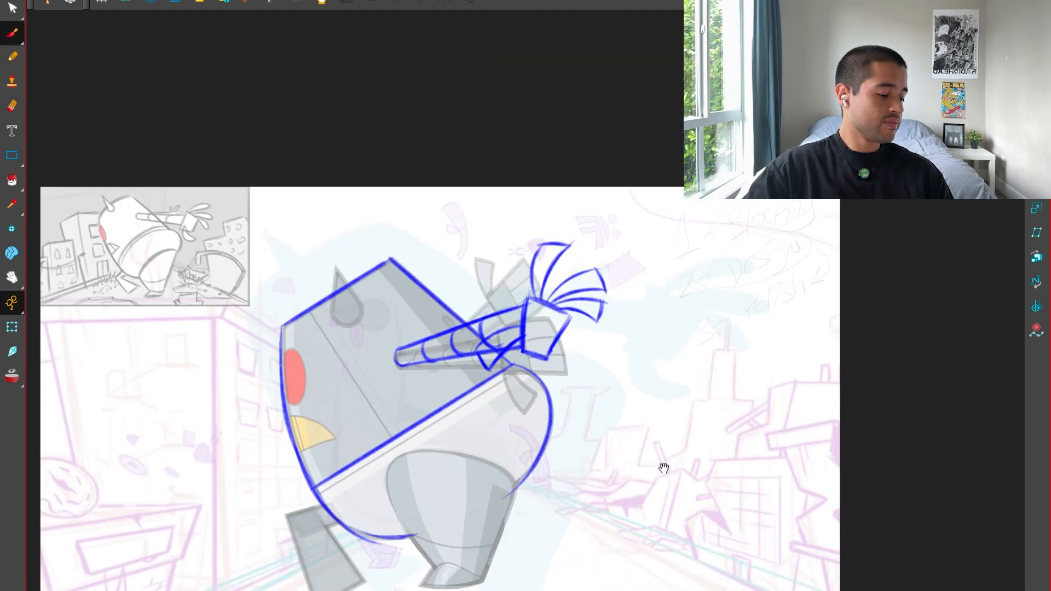
# Clear the old thumb and try a shorter curved thumb with a squared end below the palm.
pyautogui.press('2')
pyautogui.press('2')
pyautogui.press('2')
pyautogui.press('2')
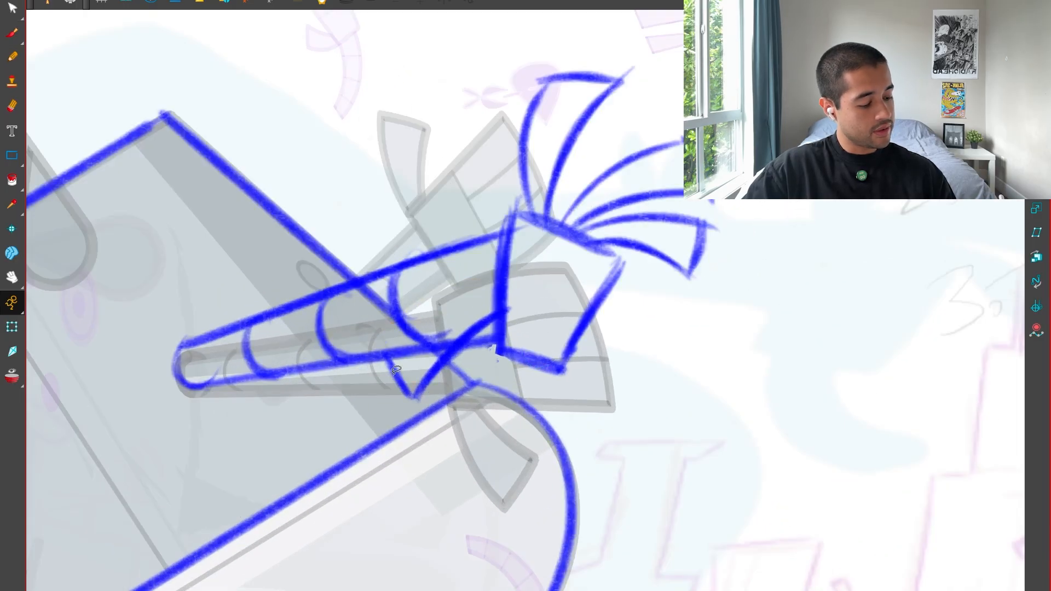
pyautogui.hotkey('ctrl', 'z')
pyautogui.hotkey('ctrl', 'z')
pyautogui.hotkey('ctrl', 'z')
pyautogui.hotkey('alt', 'b')
pyautogui.moveTo(495, 302)
pyautogui.mouseDown()
pyautogui.moveTo(469, 429)
pyautogui.moveTo(429, 353)
pyautogui.mouseUp()
pyautogui.moveTo(494, 300)
pyautogui.mouseDown()
pyautogui.moveTo(425, 359)
pyautogui.moveTo(452, 429)
pyautogui.mouseUp()
pyautogui.moveTo(493, 324)
pyautogui.mouseDown()
pyautogui.moveTo(485, 356)
pyautogui.moveTo(505, 422)
pyautogui.mouseUp()
pyautogui.moveTo(493, 324)
pyautogui.mouseDown()
pyautogui.moveTo(492, 408)
pyautogui.moveTo(505, 421)
pyautogui.mouseUp()
pyautogui.press('1')
pyautogui.press('1')
pyautogui.press('1')
pyautogui.press('2')
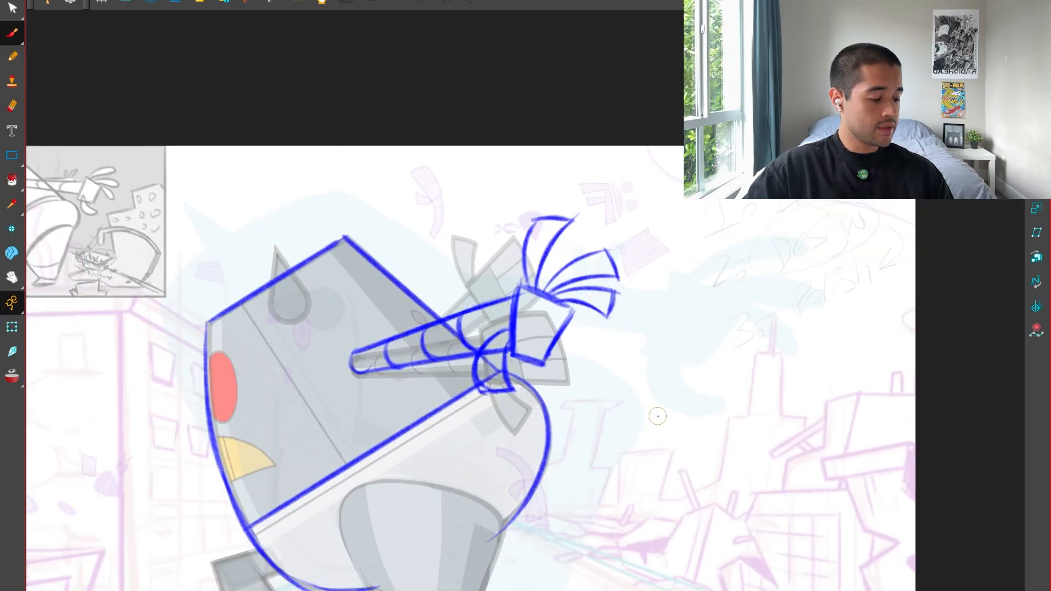
pyautogui.moveTo(655, 412); pyautogui.dragTo(622, 458)
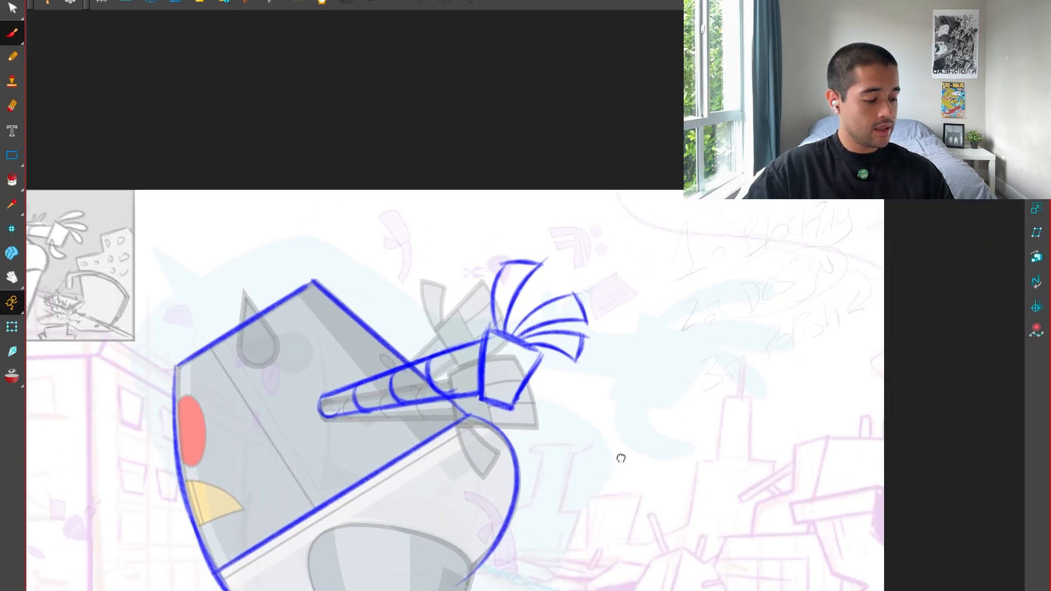
# Trace the palm's wrist edge over the robot's raised hand in the animatic thumbnail.
pyautogui.press('2')
pyautogui.press('1')
pyautogui.moveTo(603, 423); pyautogui.dragTo(883, 449)
pyautogui.press('2')
pyautogui.moveTo(622, 346); pyautogui.dragTo(453, 345)
pyautogui.moveTo(768, 426)
pyautogui.mouseDown()
pyautogui.moveTo(716, 382)
pyautogui.moveTo(706, 394)
pyautogui.moveTo(898, 399)
pyautogui.mouseUp()
pyautogui.moveTo(438, 298); pyautogui.dragTo(670, 375)
pyautogui.press('2')
pyautogui.press('2')
pyautogui.moveTo(354, 276); pyautogui.dragTo(386, 331)
pyautogui.press('2')
pyautogui.moveTo(398, 276); pyautogui.dragTo(369, 350)
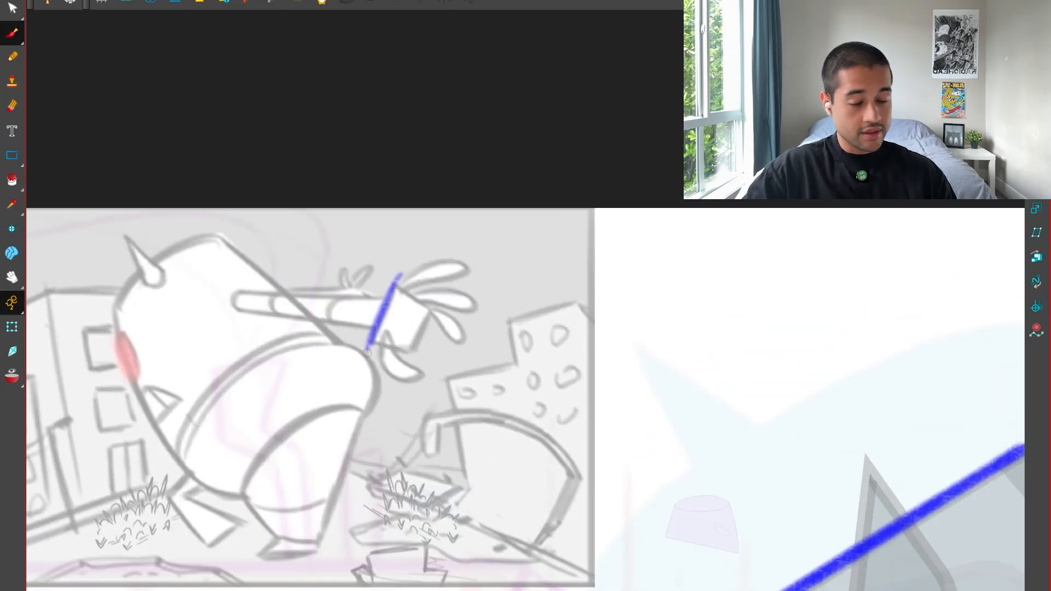
# Complete the boxy palm over the thumbnail hand and add a curved, square-ended thumb below it.
pyautogui.press('2')
pyautogui.press('2')
pyautogui.moveTo(298, 207)
pyautogui.mouseDown()
pyautogui.moveTo(367, 277)
pyautogui.moveTo(347, 335)
pyautogui.moveTo(243, 340)
pyautogui.moveTo(281, 305)
pyautogui.moveTo(304, 318)
pyautogui.moveTo(322, 458)
pyautogui.mouseUp()
pyautogui.hotkey('ctrl', 'z')
pyautogui.moveTo(274, 319); pyautogui.dragTo(323, 459)
pyautogui.moveTo(261, 392); pyautogui.dragTo(308, 463)
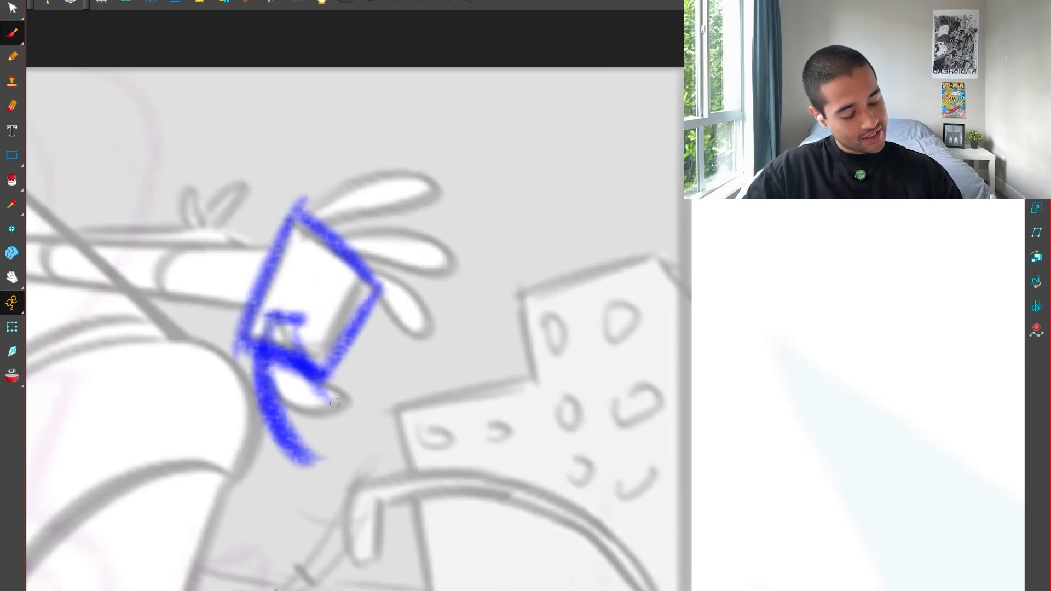
pyautogui.moveTo(282, 324)
pyautogui.mouseDown()
pyautogui.moveTo(362, 421)
pyautogui.moveTo(307, 463)
pyautogui.mouseUp()
# Draw the uppermost finger over the thumbnail hand as a curved shape with a squared tip.
pyautogui.moveTo(314, 241); pyautogui.dragTo(452, 124)
pyautogui.moveTo(323, 208); pyautogui.dragTo(438, 109)
pyautogui.hotkey('ctrl', 'z')
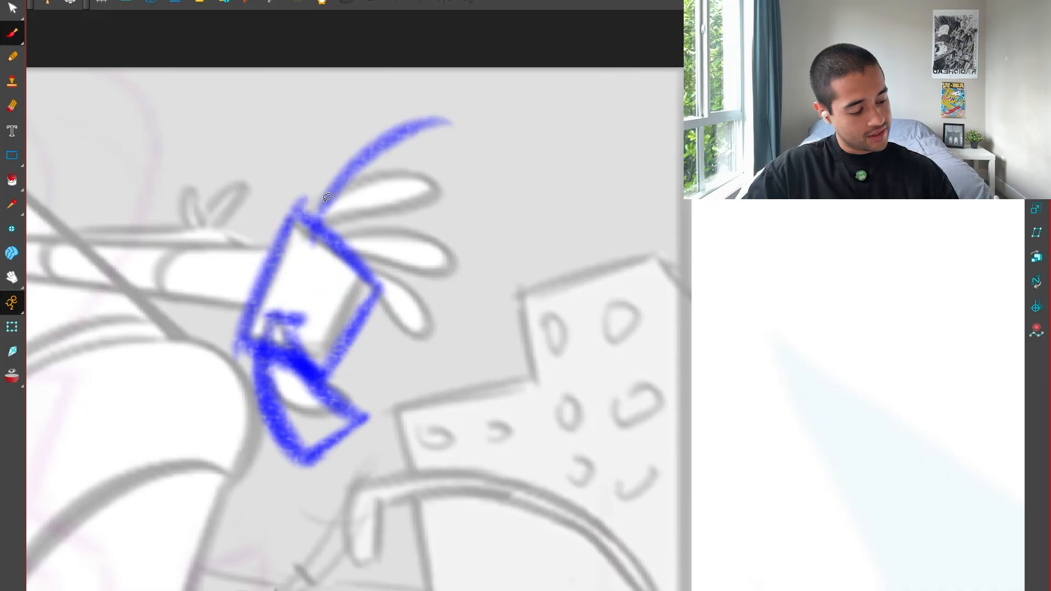
pyautogui.hotkey('ctrl', 'z')
pyautogui.moveTo(312, 236)
pyautogui.mouseDown()
pyautogui.moveTo(452, 116)
pyautogui.moveTo(463, 181)
pyautogui.mouseUp()
pyautogui.hotkey('ctrl', 'z')
pyautogui.hotkey('ctrl', 'z')
pyautogui.moveTo(310, 219); pyautogui.dragTo(450, 133)
pyautogui.moveTo(450, 133); pyautogui.dragTo(457, 191)
pyautogui.moveTo(457, 192)
pyautogui.mouseDown()
pyautogui.moveTo(308, 228)
pyautogui.moveTo(452, 192)
pyautogui.mouseUp()
# Add the middle finger over the thumbnail hand, flaring outward to a squared tip.
pyautogui.moveTo(438, 394); pyautogui.dragTo(586, 381)
pyautogui.moveTo(600, 497); pyautogui.dragTo(440, 489)
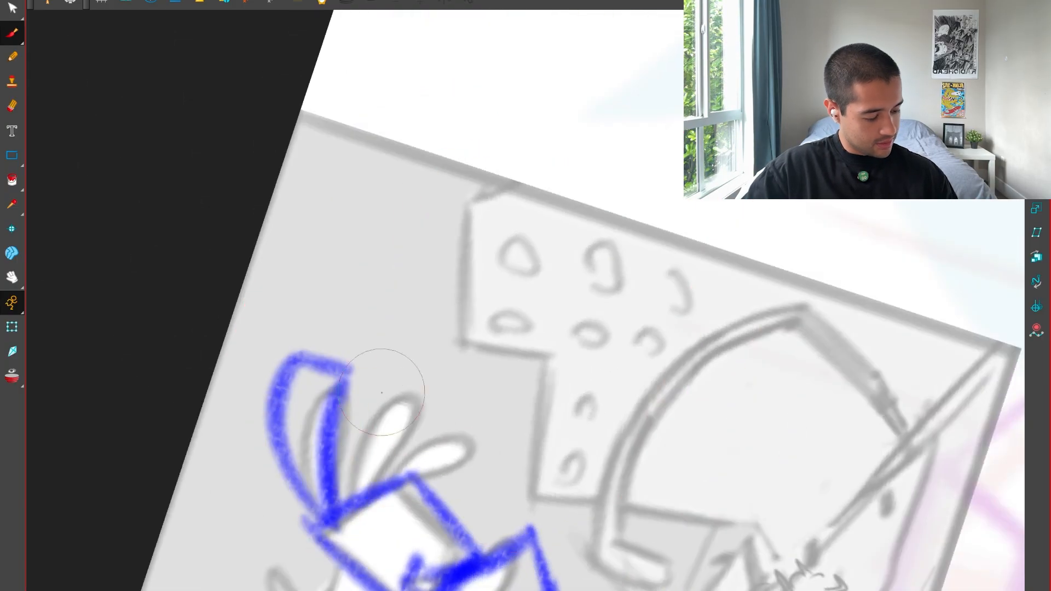
pyautogui.moveTo(368, 486)
pyautogui.mouseDown()
pyautogui.moveTo(418, 358)
pyautogui.moveTo(370, 463)
pyautogui.moveTo(405, 330)
pyautogui.moveTo(351, 416)
pyautogui.moveTo(392, 340)
pyautogui.mouseUp()
pyautogui.hotkey('ctrl', 'z')
pyautogui.hotkey('ctrl', 'z')
# Draw the lowest finger over the thumbnail hand with curved sides and a closed squared tip.
pyautogui.hotkey('ctrl', 'z')
pyautogui.moveTo(379, 344)
pyautogui.mouseDown()
pyautogui.moveTo(500, 407)
pyautogui.moveTo(379, 482)
pyautogui.mouseUp()
pyautogui.moveTo(506, 416)
pyautogui.mouseDown()
pyautogui.moveTo(456, 442)
pyautogui.moveTo(415, 485)
pyautogui.moveTo(446, 369)
pyautogui.moveTo(456, 376)
pyautogui.moveTo(364, 493)
pyautogui.mouseUp()
pyautogui.hotkey('ctrl', 'z')
pyautogui.hotkey('ctrl', 'z')
pyautogui.hotkey('ctrl', 'z')
pyautogui.hotkey('ctrl', 'z')
pyautogui.moveTo(445, 379)
pyautogui.mouseDown()
pyautogui.moveTo(359, 501)
pyautogui.moveTo(465, 425)
pyautogui.moveTo(497, 450)
pyautogui.mouseUp()
pyautogui.moveTo(497, 453)
pyautogui.mouseDown()
pyautogui.moveTo(374, 492)
pyautogui.moveTo(434, 437)
pyautogui.mouseUp()
pyautogui.hotkey('ctrl', 'z')
pyautogui.hotkey('ctrl', 'z')
pyautogui.hotkey('ctrl', 'z')
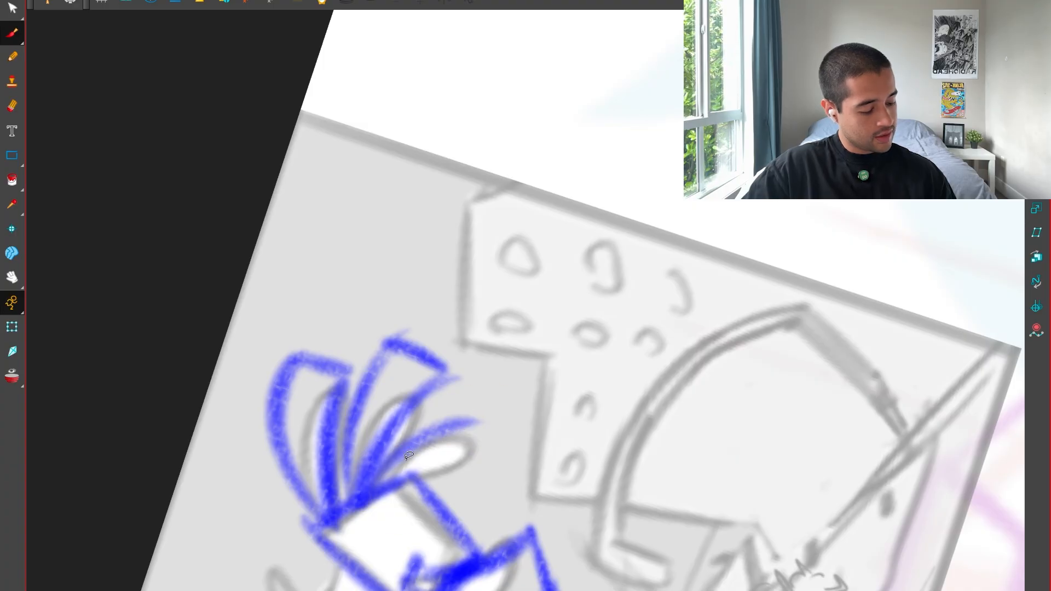
pyautogui.hotkey('ctrl', 'z')
pyautogui.moveTo(380, 485)
pyautogui.mouseDown()
pyautogui.moveTo(474, 411)
pyautogui.moveTo(500, 449)
pyautogui.mouseUp()
pyautogui.moveTo(498, 450)
pyautogui.mouseDown()
pyautogui.moveTo(392, 489)
pyautogui.moveTo(475, 458)
pyautogui.mouseUp()
pyautogui.hotkey('shift', 'x')
# Select the blue hand sketch on the thumbnail and move it to the large robot's wrist.
pyautogui.press('1')
pyautogui.press('1')
pyautogui.press('1')
pyautogui.press('1')
pyautogui.press('1')
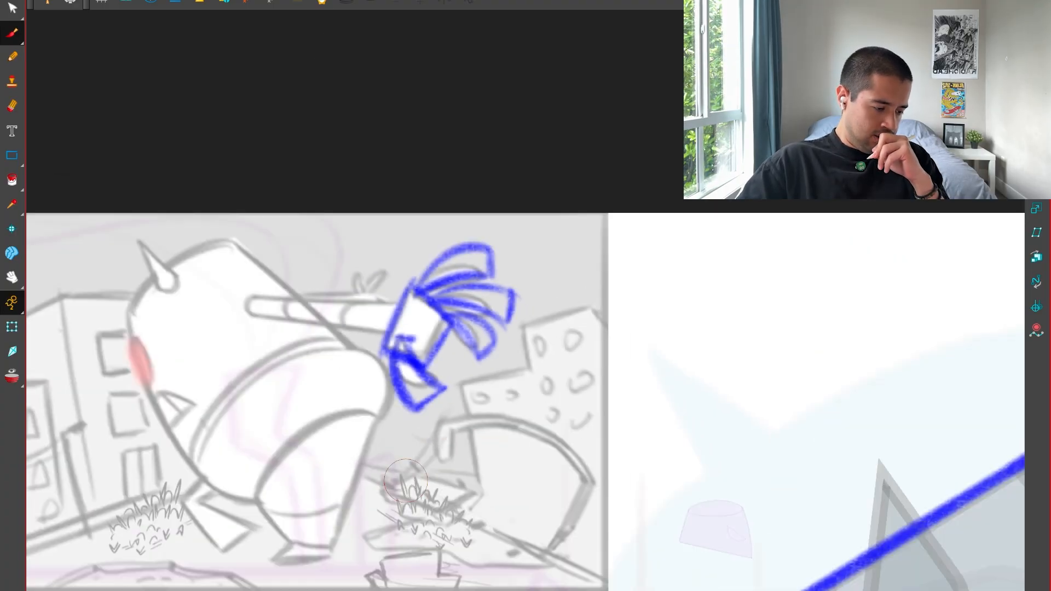
pyautogui.moveTo(419, 296); pyautogui.dragTo(425, 329)
pyautogui.moveTo(582, 413); pyautogui.dragTo(285, 371)
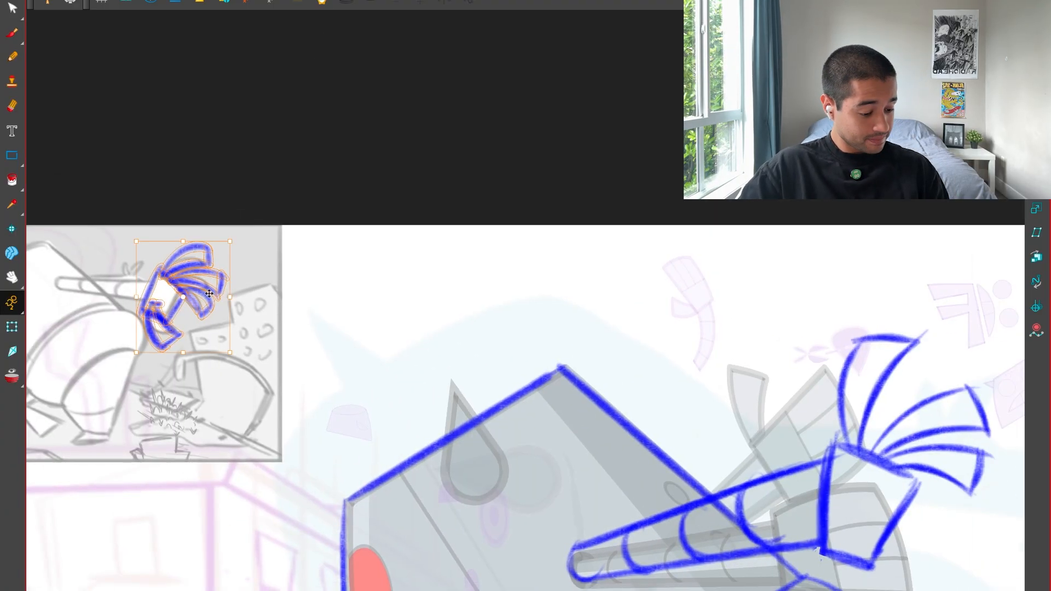
pyautogui.moveTo(209, 294)
pyautogui.mouseDown()
pyautogui.moveTo(650, 408)
pyautogui.moveTo(857, 445)
pyautogui.mouseUp()
# Delete the old palm and fingers at the arm's end and paste the small hand sketch there.
pyautogui.moveTo(952, 351); pyautogui.dragTo(454, 267)
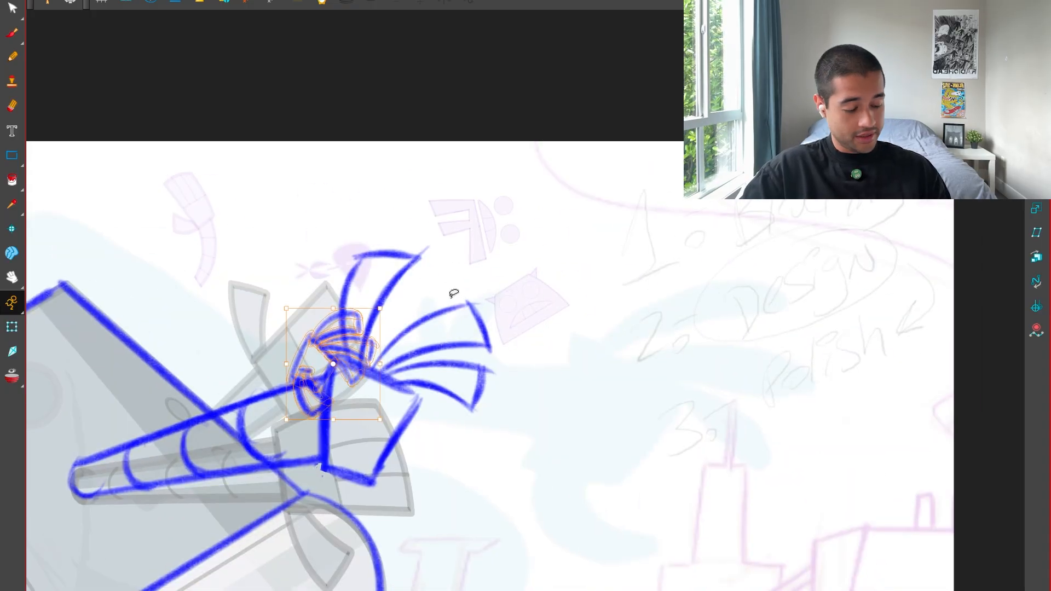
pyautogui.press('Delete')
pyautogui.moveTo(462, 208); pyautogui.dragTo(432, 424)
pyautogui.press('Delete')
pyautogui.moveTo(364, 422)
pyautogui.mouseDown()
pyautogui.moveTo(422, 446)
pyautogui.moveTo(516, 399)
pyautogui.mouseUp()
pyautogui.press('Delete')
pyautogui.press('Delete')
pyautogui.press('Delete')
pyautogui.hotkey('ctrl', 'v')
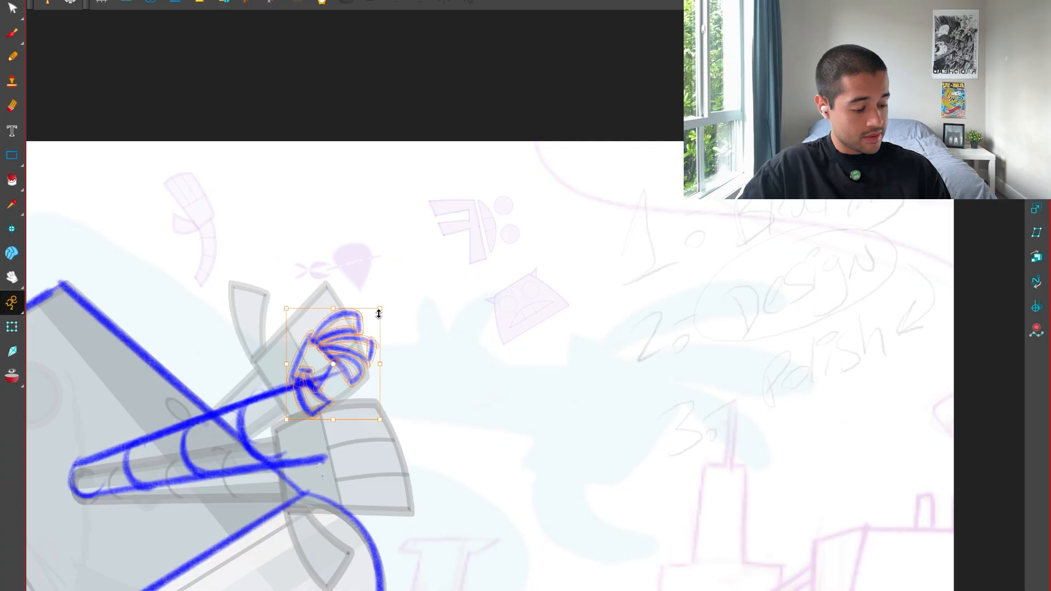
# Enlarge the hand sketch, rotate it counterclockwise and stretch it slightly taller to fit the arm's wrist.
pyautogui.moveTo(379, 312); pyautogui.dragTo(414, 271)
pyautogui.moveTo(348, 356); pyautogui.dragTo(419, 394)
pyautogui.moveTo(489, 309); pyautogui.dragTo(514, 284)
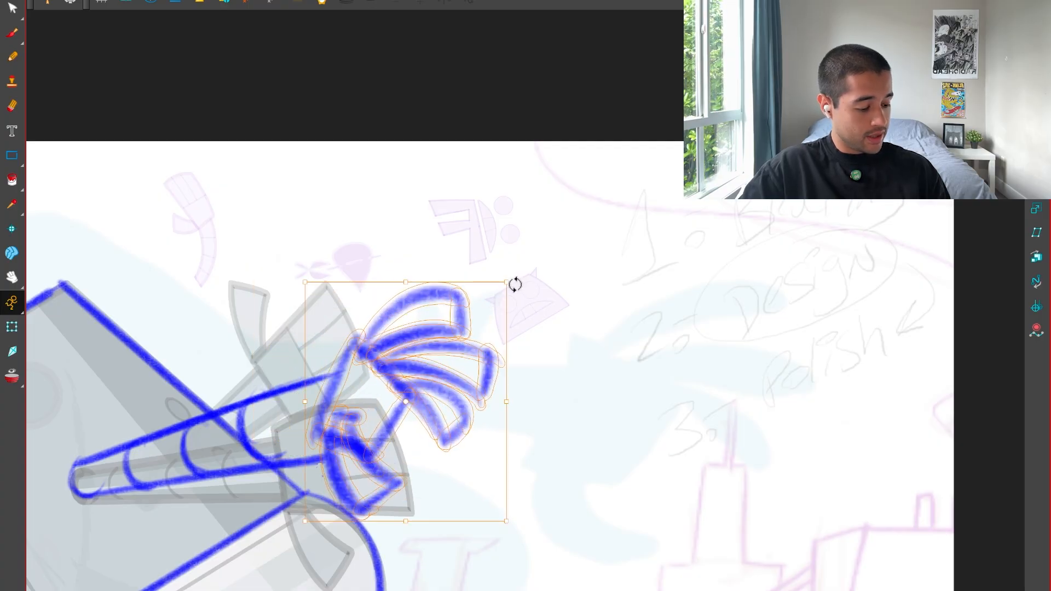
pyautogui.click(535, 282)
pyautogui.hotkey('ctrl', 'z')
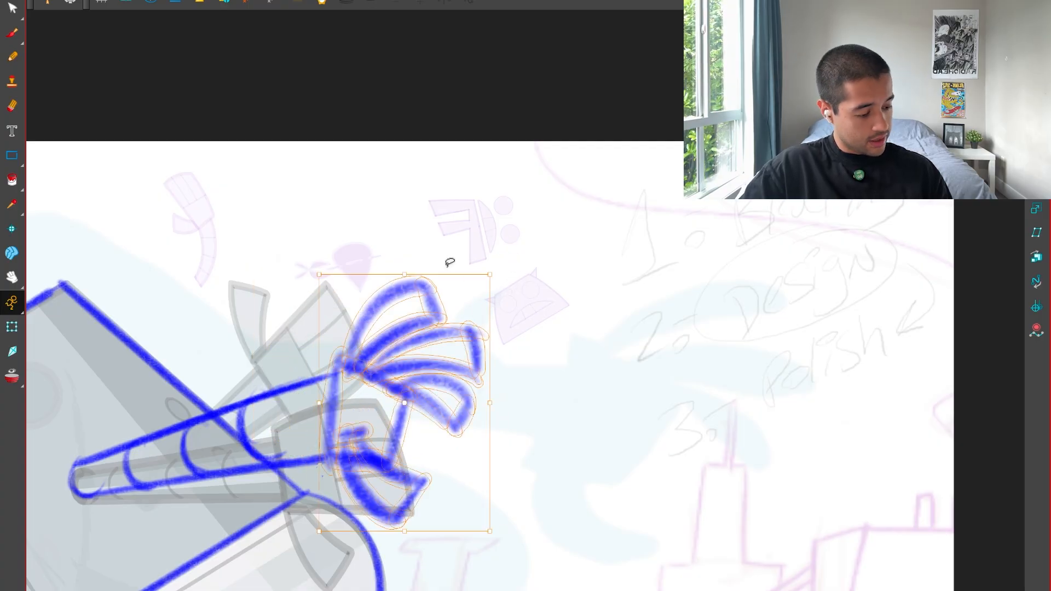
pyautogui.moveTo(405, 274); pyautogui.dragTo(405, 258)
pyautogui.moveTo(490, 258); pyautogui.dragTo(498, 247)
pyautogui.press('2')
pyautogui.press('2')
pyautogui.moveTo(531, 378); pyautogui.dragTo(572, 323)
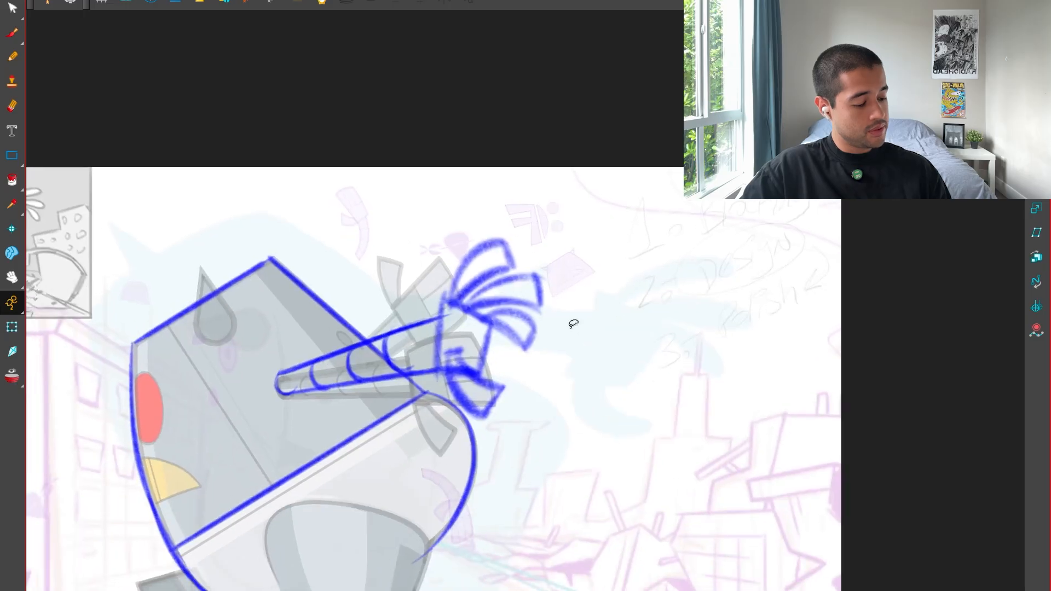
# Recolour the hand sketch with the faint red New 0 swatch, deselect it, and return to the Brush in Blue.
pyautogui.hotkey('ctrl', 'f')
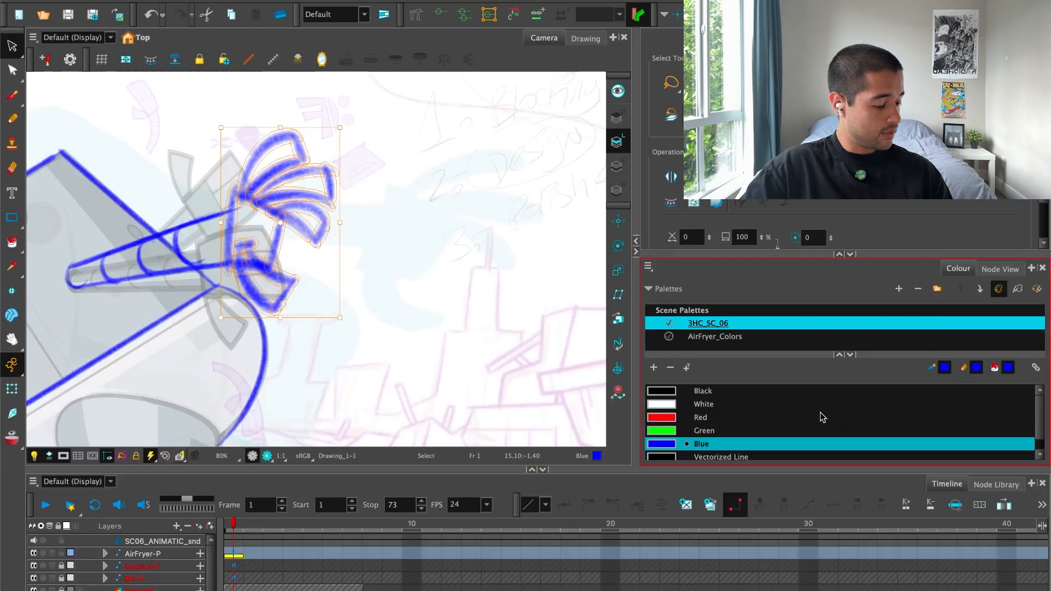
pyautogui.click(677, 422)
pyautogui.click(920, 444)
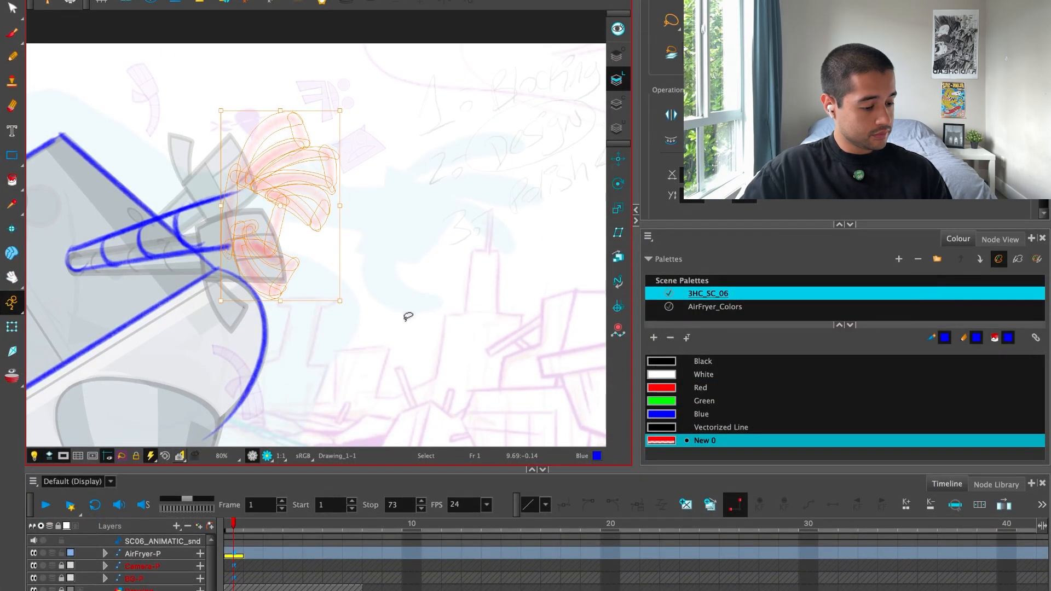
pyautogui.click(409, 317)
pyautogui.click(682, 414)
pyautogui.hotkey('alt', 'b')
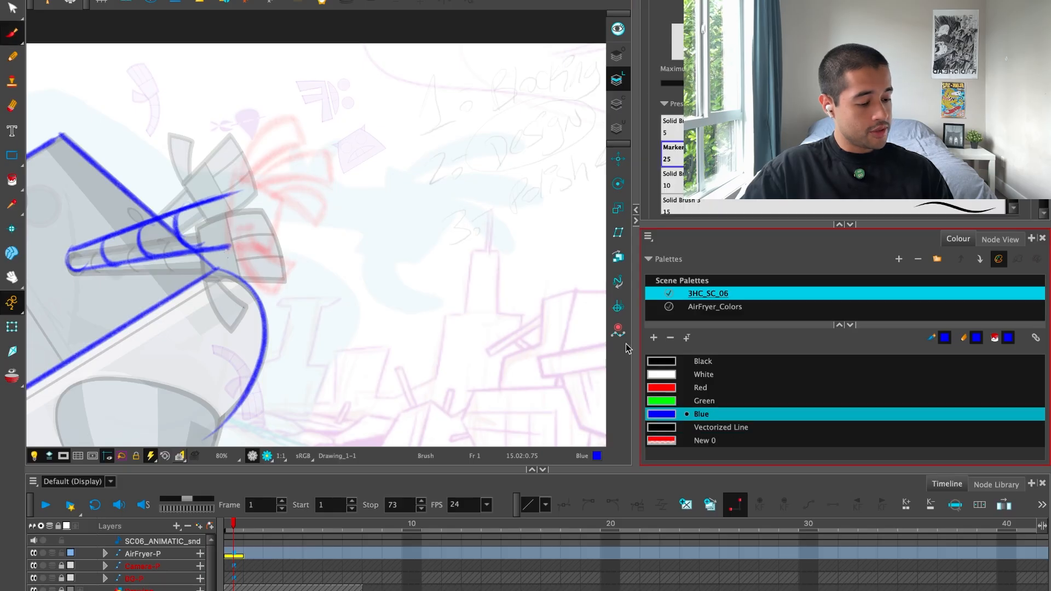
# Draw the palm's wrist, upper and outer edges in clean blue lines over the red guide.
pyautogui.hotkey('ctrl', 'f')
pyautogui.press('2')
pyautogui.moveTo(478, 364); pyautogui.dragTo(520, 374)
pyautogui.press('2')
pyautogui.moveTo(376, 228); pyautogui.dragTo(361, 442)
pyautogui.moveTo(478, 455)
pyautogui.mouseDown()
pyautogui.moveTo(566, 456)
pyautogui.moveTo(620, 409)
pyautogui.mouseUp()
pyautogui.moveTo(379, 326)
pyautogui.mouseDown()
pyautogui.moveTo(519, 297)
pyautogui.moveTo(539, 420)
pyautogui.mouseUp()
pyautogui.hotkey('shift', 'x')
pyautogui.moveTo(563, 310); pyautogui.dragTo(538, 423)
# Draw the curved thumb with a squared tip over the red guide and join it to the palm's lower wrist corner.
pyautogui.press('2')
pyautogui.press('2')
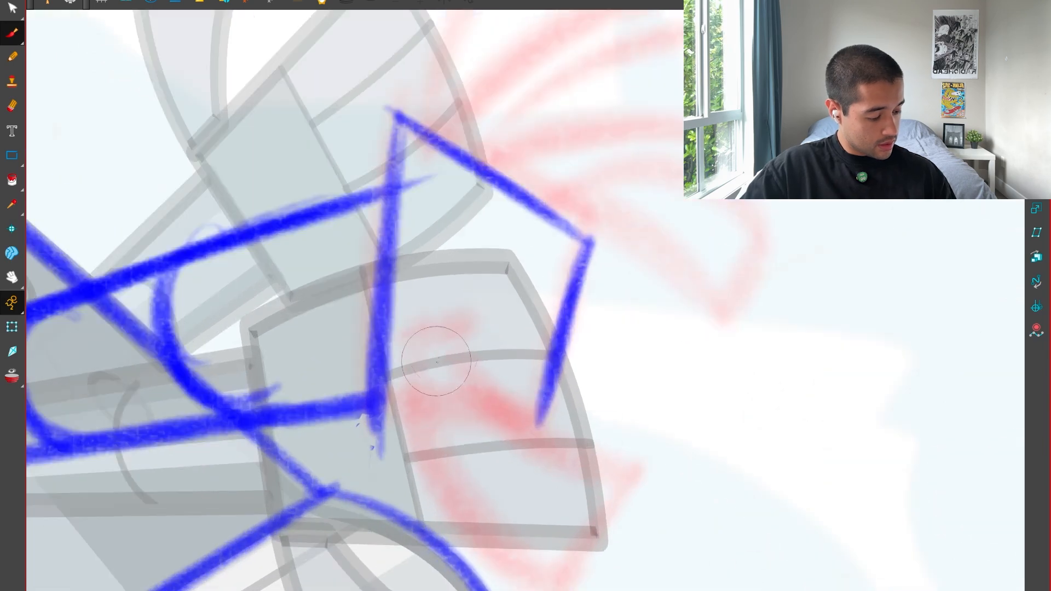
pyautogui.moveTo(458, 342); pyautogui.dragTo(411, 373)
pyautogui.moveTo(616, 435); pyautogui.dragTo(528, 449)
pyautogui.moveTo(452, 281)
pyautogui.mouseDown()
pyautogui.moveTo(411, 312)
pyautogui.moveTo(379, 542)
pyautogui.mouseUp()
pyautogui.moveTo(369, 532); pyautogui.dragTo(488, 519)
pyautogui.moveTo(374, 532); pyautogui.dragTo(499, 515)
pyautogui.moveTo(497, 287); pyautogui.dragTo(507, 527)
pyautogui.moveTo(485, 323); pyautogui.dragTo(515, 531)
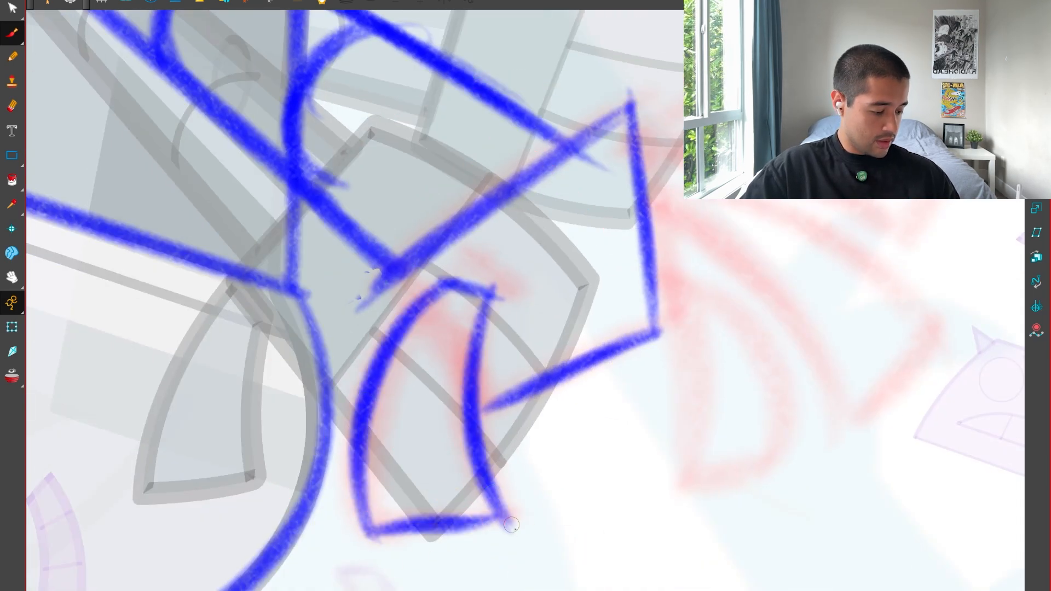
pyautogui.hotkey('shift', 'x')
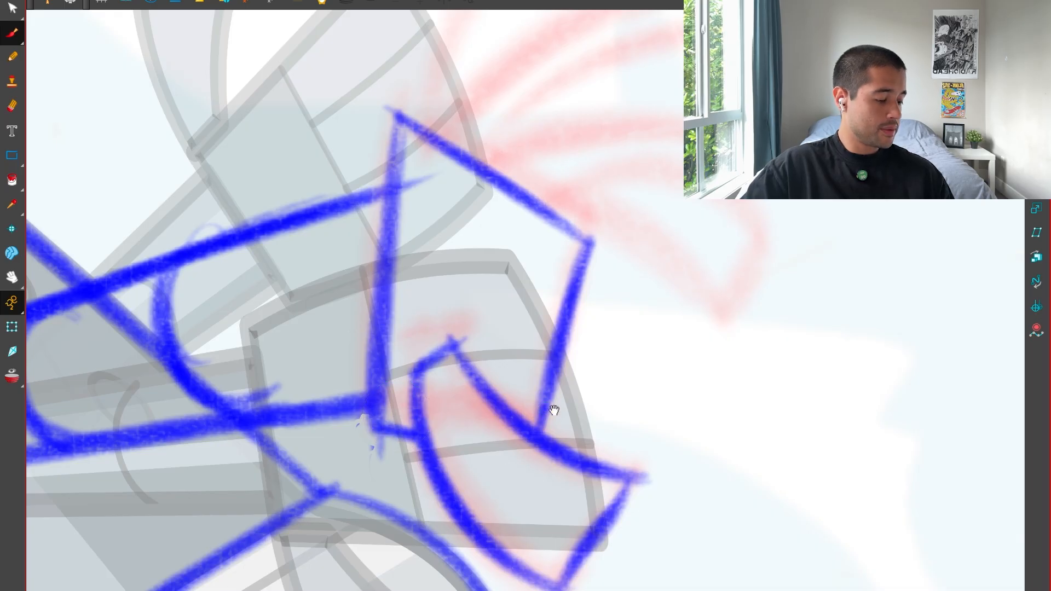
# Draw the uppermost finger over the red guide with two curved sides and a straight squared tip.
pyautogui.moveTo(554, 411); pyautogui.dragTo(502, 590)
pyautogui.press('2')
pyautogui.moveTo(373, 327); pyautogui.dragTo(417, 445)
pyautogui.moveTo(375, 453)
pyautogui.mouseDown()
pyautogui.moveTo(382, 345)
pyautogui.moveTo(623, 141)
pyautogui.mouseUp()
pyautogui.moveTo(606, 132)
pyautogui.mouseDown()
pyautogui.moveTo(626, 145)
pyautogui.moveTo(671, 258)
pyautogui.moveTo(408, 472)
pyautogui.moveTo(688, 253)
pyautogui.mouseUp()
pyautogui.moveTo(374, 455); pyautogui.dragTo(618, 137)
pyautogui.moveTo(539, 158); pyautogui.dragTo(620, 137)
pyautogui.press('1')
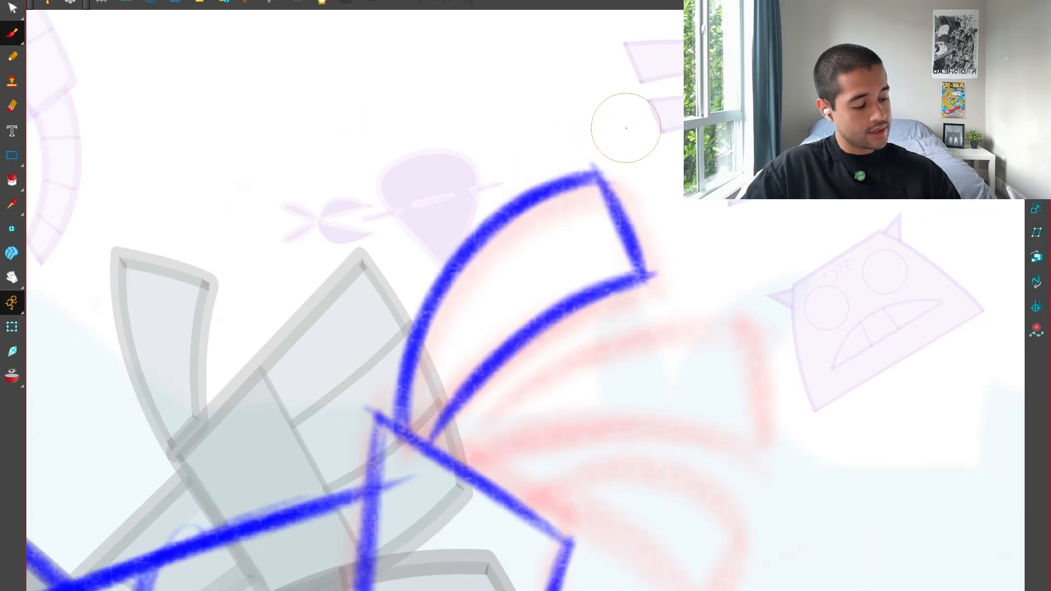
# Handwrite a "C" beside the uppermost finger's curved side and a quoted "I" beside its straight tip.
pyautogui.moveTo(458, 151); pyautogui.dragTo(494, 172)
pyautogui.moveTo(633, 153); pyautogui.dragTo(654, 199)
pyautogui.moveTo(621, 162); pyautogui.dragTo(659, 146)
pyautogui.moveTo(650, 205); pyautogui.dragTo(687, 187)
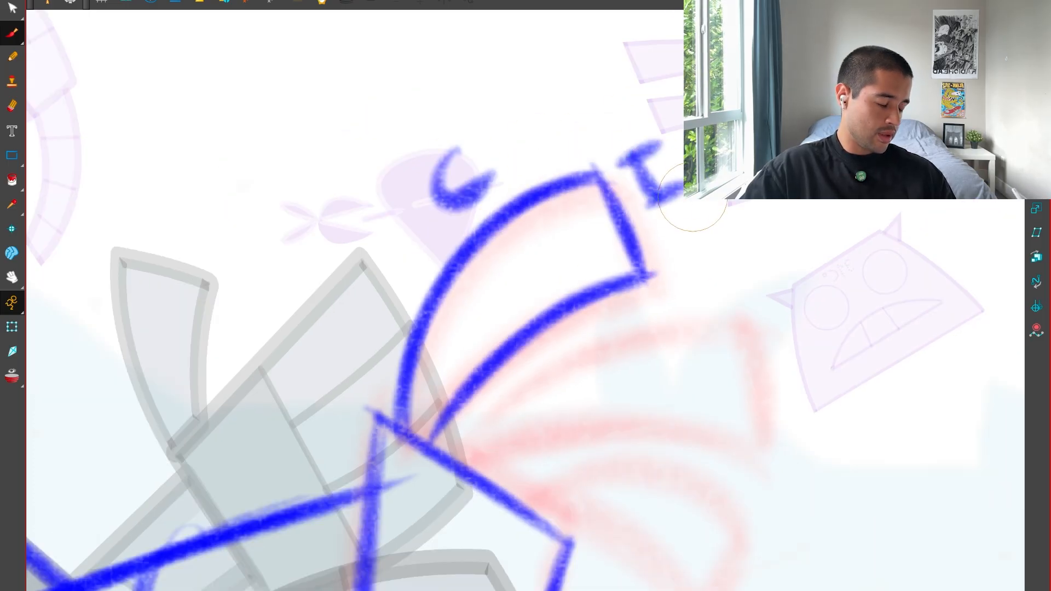
pyautogui.moveTo(666, 130); pyautogui.dragTo(672, 141)
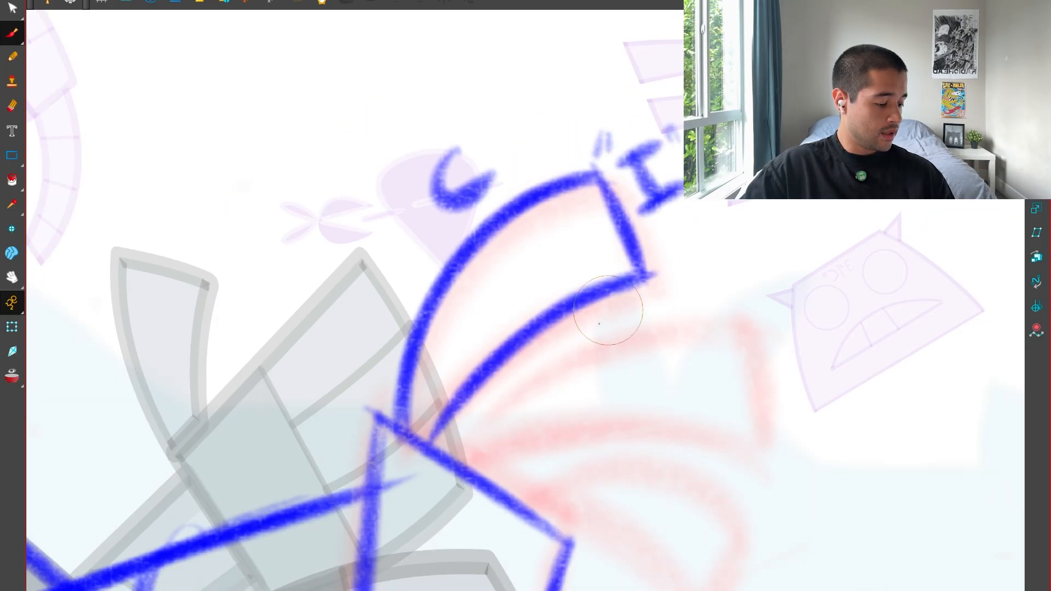
pyautogui.moveTo(559, 331); pyautogui.dragTo(587, 359)
pyautogui.hotkey('ctrl', 'z')
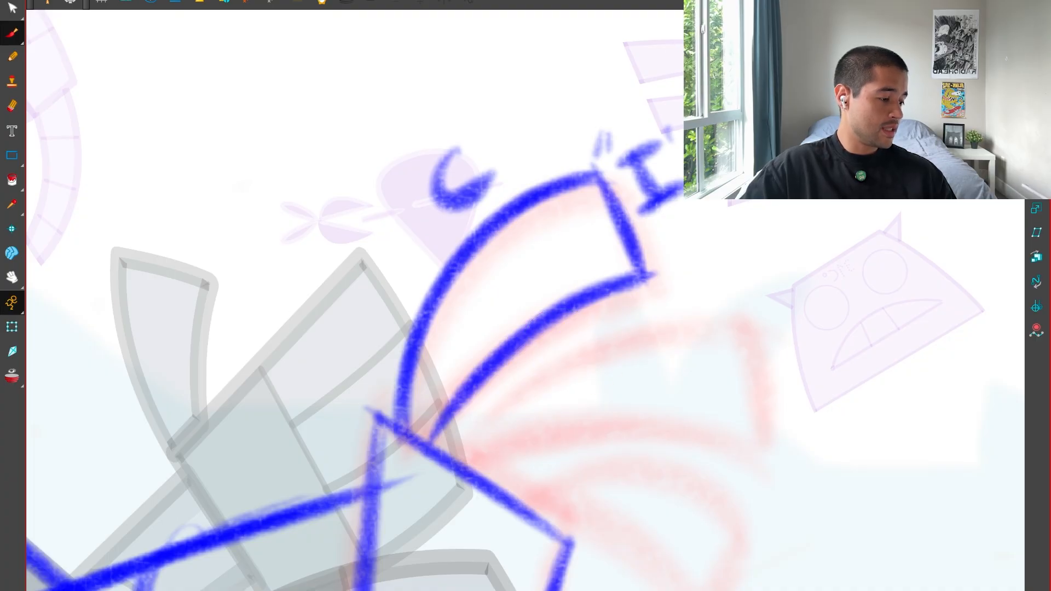
# Draw the middle finger over the red guide with two curved sides and a straight squared tip.
pyautogui.press('1')
pyautogui.press('1')
pyautogui.moveTo(740, 356); pyautogui.dragTo(635, 331)
pyautogui.moveTo(646, 564); pyautogui.dragTo(736, 482)
pyautogui.press('2')
pyautogui.press('2')
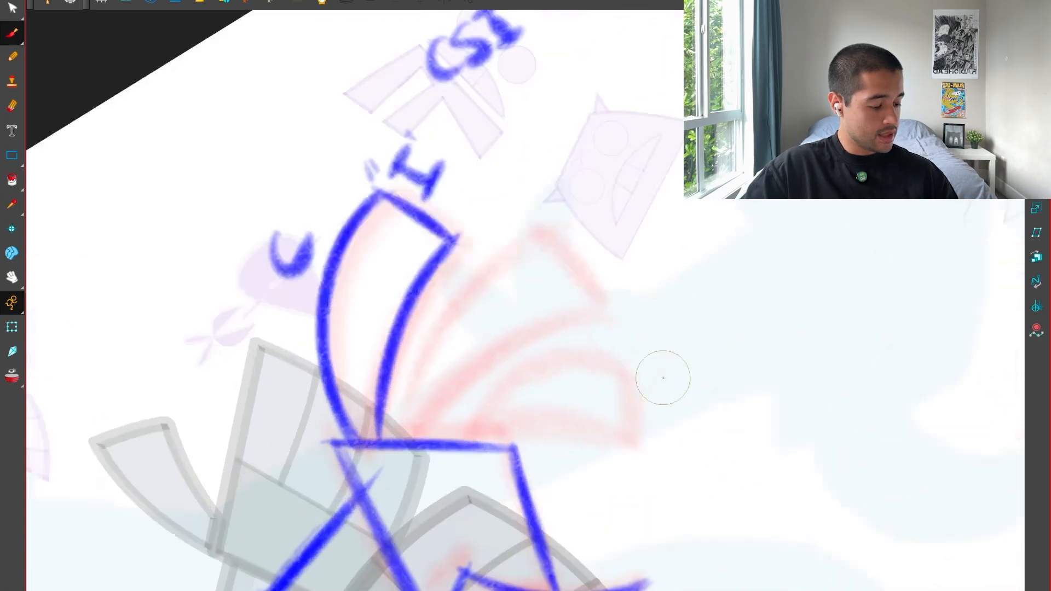
pyautogui.moveTo(362, 499)
pyautogui.mouseDown()
pyautogui.moveTo(411, 352)
pyautogui.moveTo(578, 222)
pyautogui.moveTo(629, 327)
pyautogui.mouseUp()
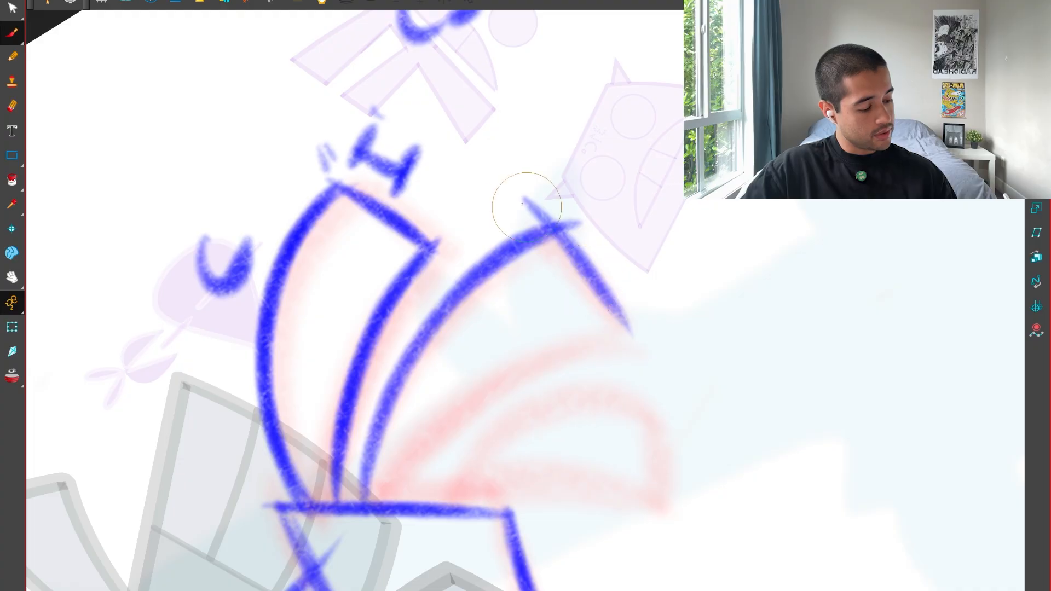
pyautogui.hotkey('ctrl', 'z')
pyautogui.moveTo(547, 222)
pyautogui.mouseDown()
pyautogui.moveTo(632, 330)
pyautogui.moveTo(387, 495)
pyautogui.moveTo(604, 339)
pyautogui.mouseUp()
pyautogui.hotkey('ctrl', 'z')
pyautogui.moveTo(390, 510); pyautogui.dragTo(636, 324)
pyautogui.moveTo(646, 581); pyautogui.dragTo(716, 547)
pyautogui.moveTo(717, 578); pyautogui.dragTo(674, 535)
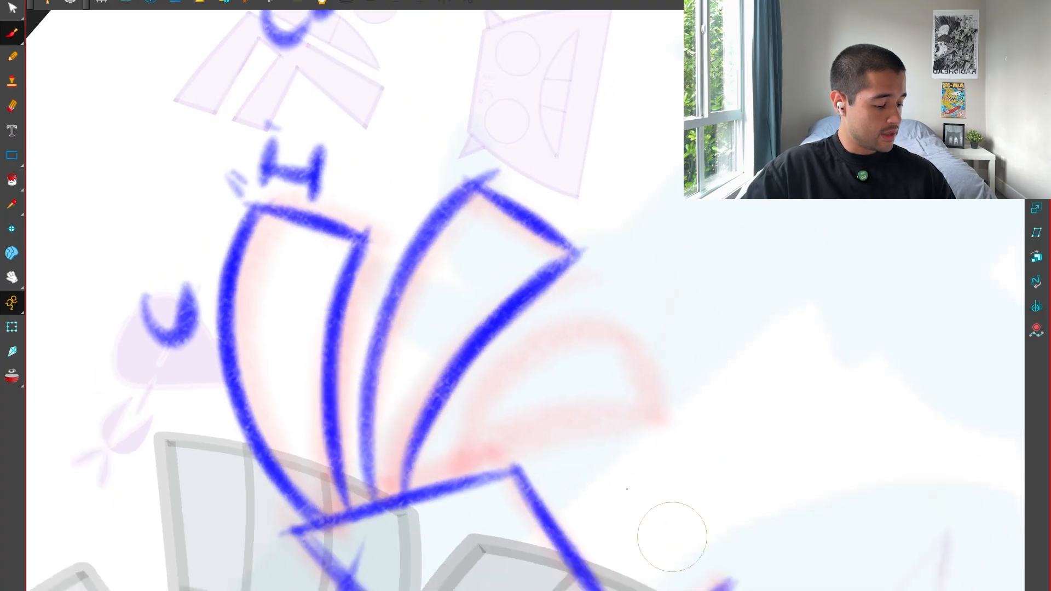
# Draw the lowest finger over the red guide with two curved sides and a straight squared tip.
pyautogui.press('2')
pyautogui.moveTo(431, 510); pyautogui.dragTo(676, 361)
pyautogui.moveTo(651, 318)
pyautogui.mouseDown()
pyautogui.moveTo(696, 428)
pyautogui.moveTo(453, 514)
pyautogui.mouseUp()
pyautogui.moveTo(697, 421)
pyautogui.mouseDown()
pyautogui.moveTo(451, 515)
pyautogui.moveTo(657, 323)
pyautogui.mouseUp()
pyautogui.moveTo(660, 367); pyautogui.dragTo(613, 483)
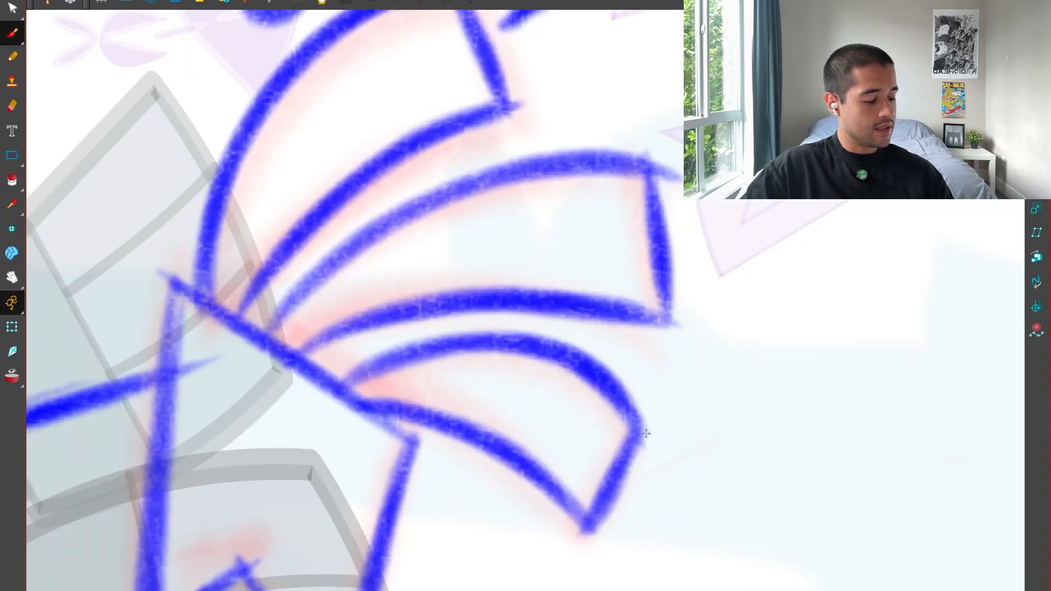
# Delete the handwritten "C", "I" and "CSI" notes around the near hand and clear the red hand guides.
pyautogui.press('1')
pyautogui.press('1')
pyautogui.press('1')
pyautogui.press('1')
pyautogui.press('1')
pyautogui.press('1')
pyautogui.press('2')
pyautogui.press('2')
pyautogui.press('2')
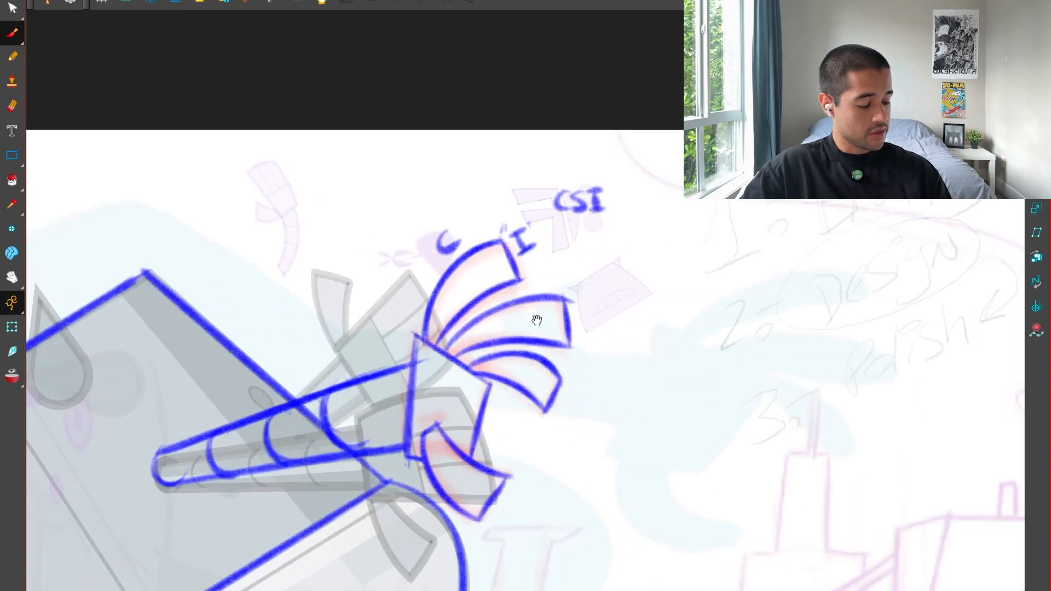
pyautogui.press('1')
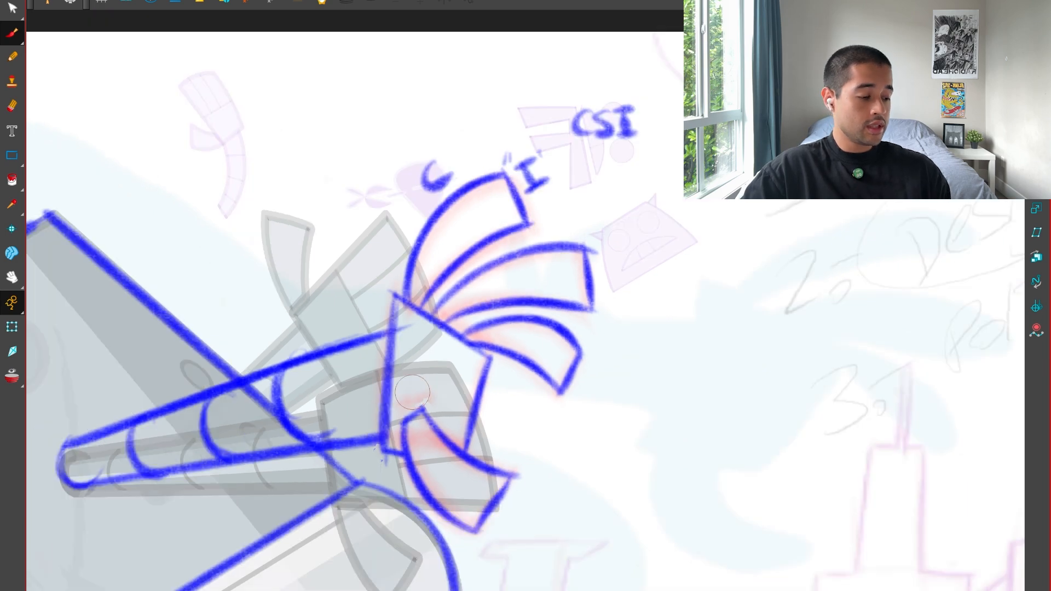
pyautogui.hotkey('alt', 't')
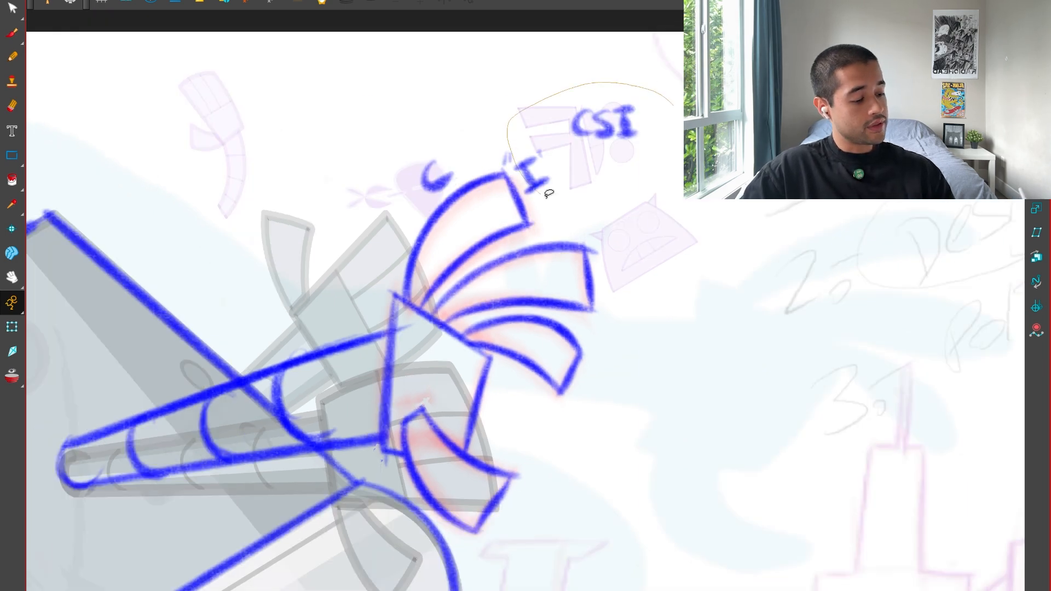
pyautogui.moveTo(549, 194); pyautogui.dragTo(648, 159)
pyautogui.press('Delete')
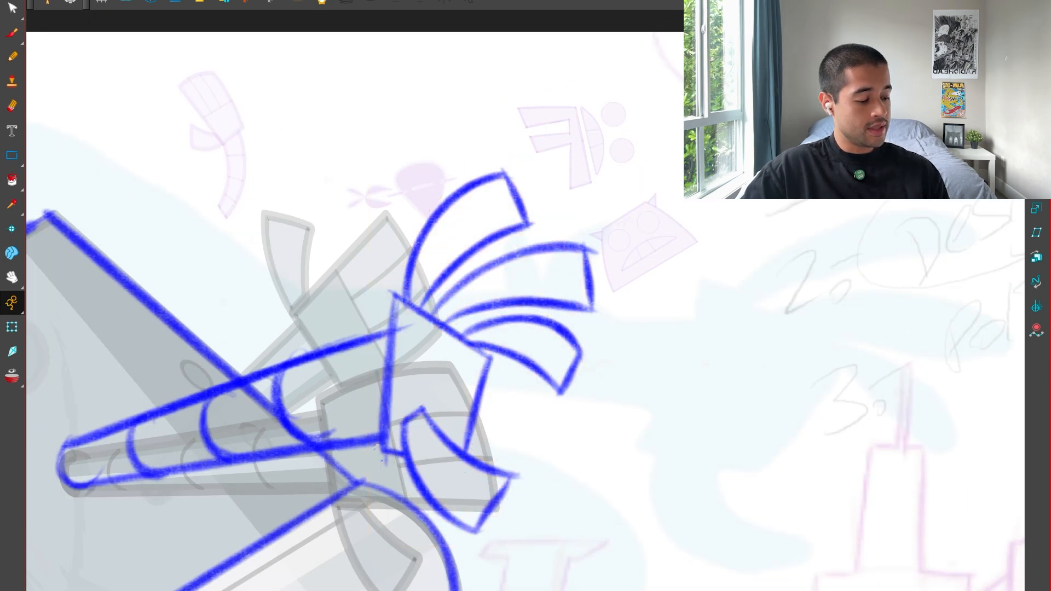
# Examine the whole blue drawover of body, arm and hand against the scene and the animatic thumbnail.
pyautogui.press('1')
pyautogui.press('1')
pyautogui.press('1')
pyautogui.press('1')
pyautogui.press('1')
pyautogui.moveTo(617, 427); pyautogui.dragTo(642, 395)
pyautogui.press('2')
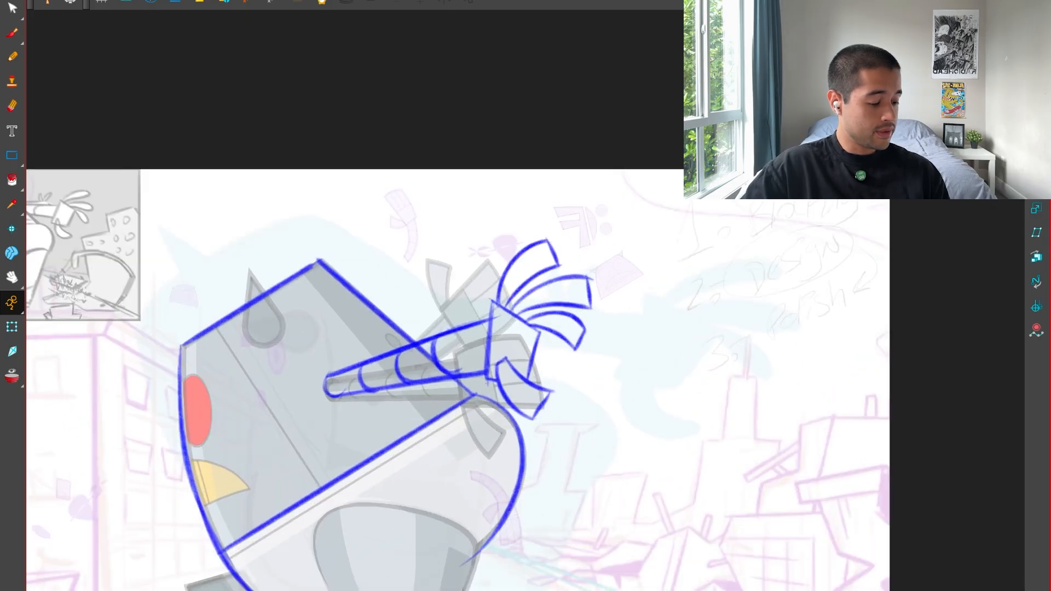
pyautogui.moveTo(553, 392); pyautogui.dragTo(606, 382)
pyautogui.press('1')
pyautogui.press('2')
pyautogui.press('2')
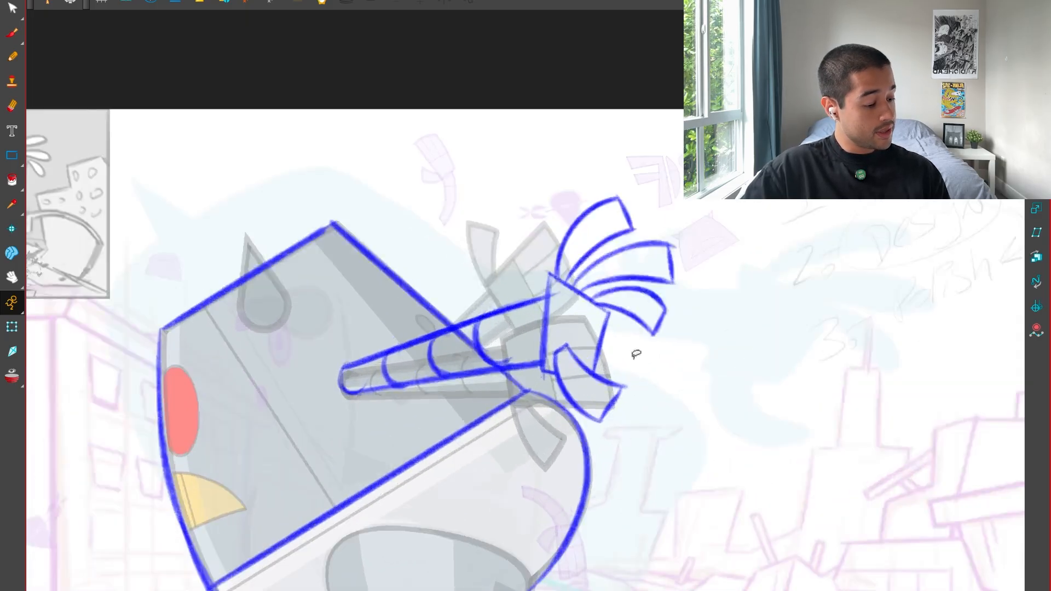
pyautogui.press('1')
pyautogui.press('1')
pyautogui.moveTo(584, 479); pyautogui.dragTo(583, 454)
pyautogui.press('2')
pyautogui.moveTo(553, 531); pyautogui.dragTo(570, 484)
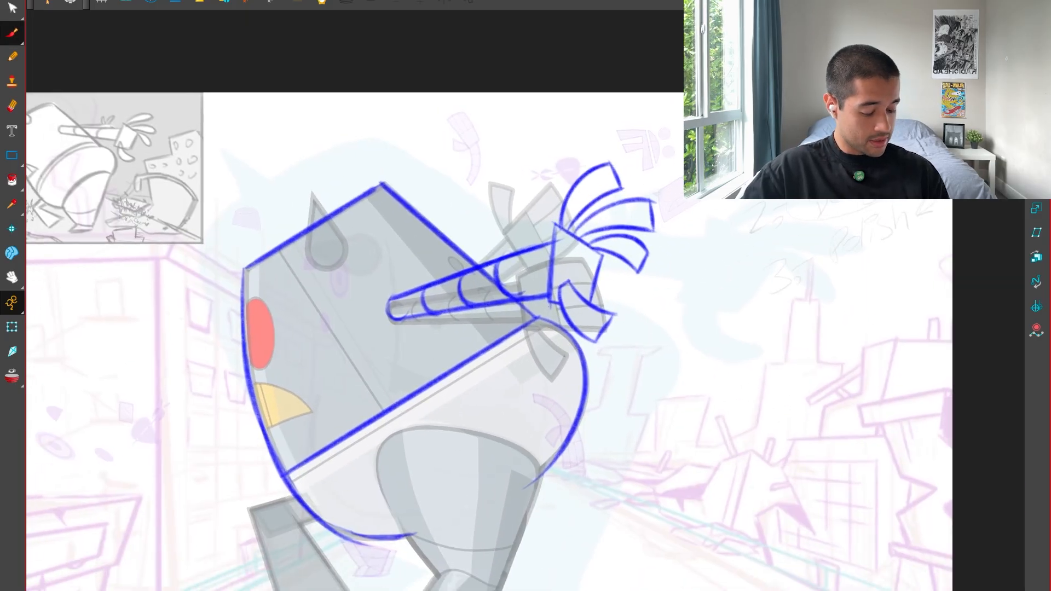
# Show the camera field guides and draw a horizontal horizon line through the body's lower seam corner, extending it beyond the frame's left side.
pyautogui.click(288, 590)
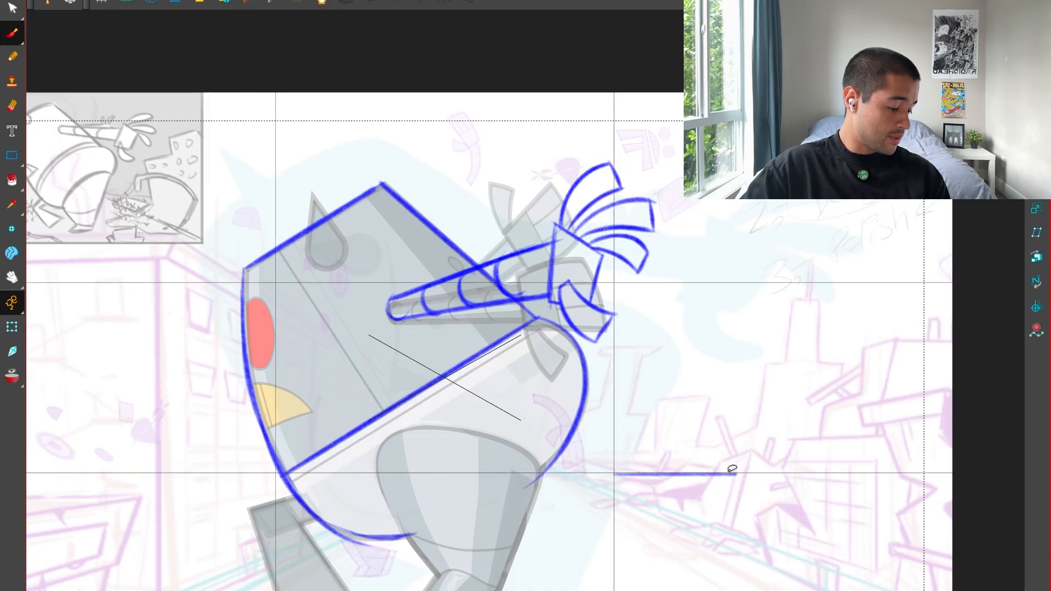
pyautogui.moveTo(732, 470)
pyautogui.mouseDown()
pyautogui.moveTo(585, 472)
pyautogui.moveTo(613, 493)
pyautogui.mouseUp()
pyautogui.moveTo(535, 475); pyautogui.dragTo(77, 475)
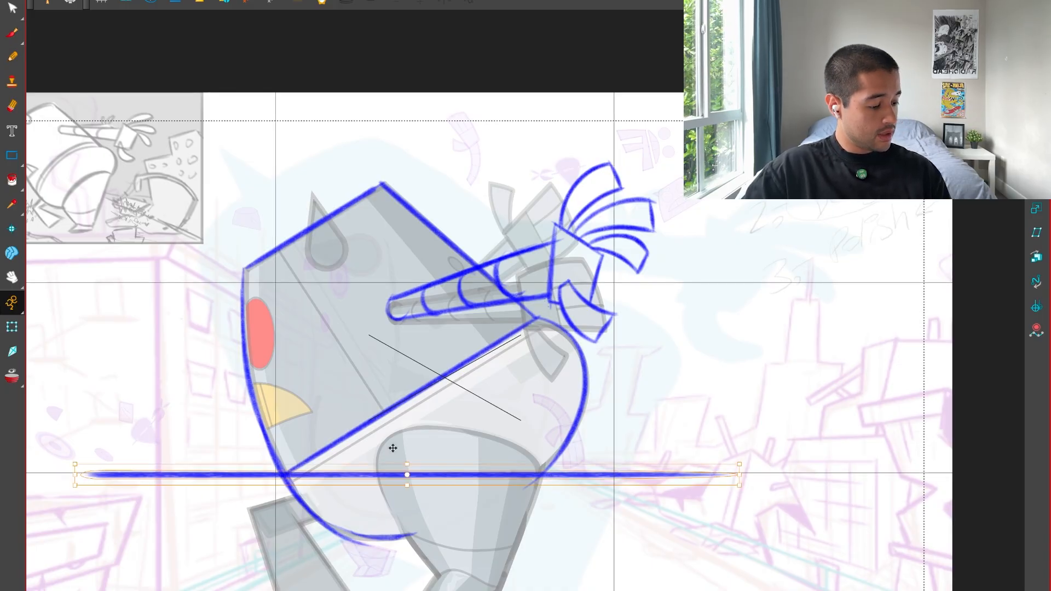
pyautogui.click(537, 415)
pyautogui.press('1')
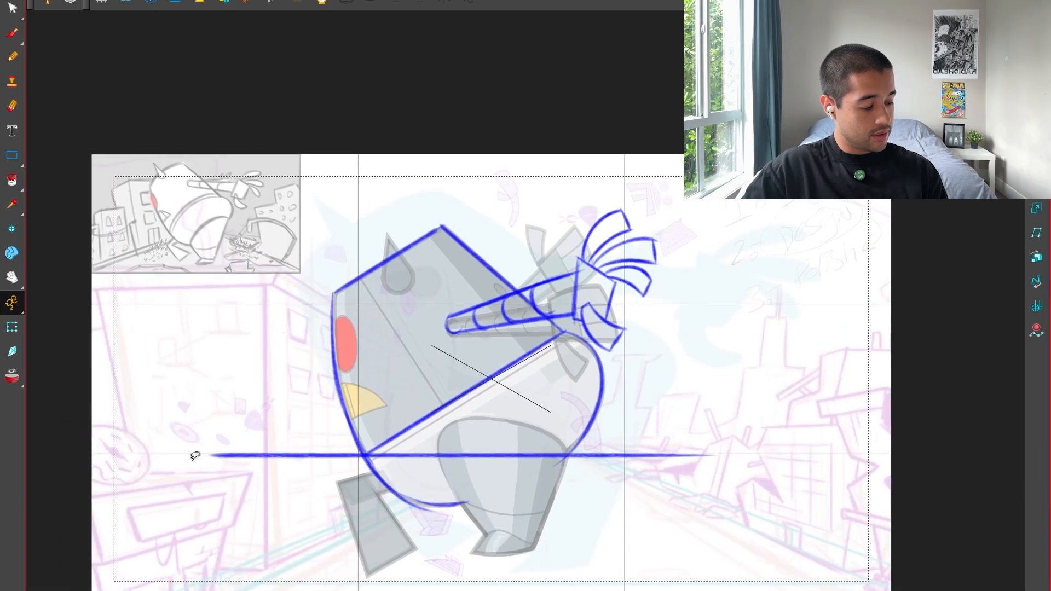
pyautogui.hotkey('alt', 'b')
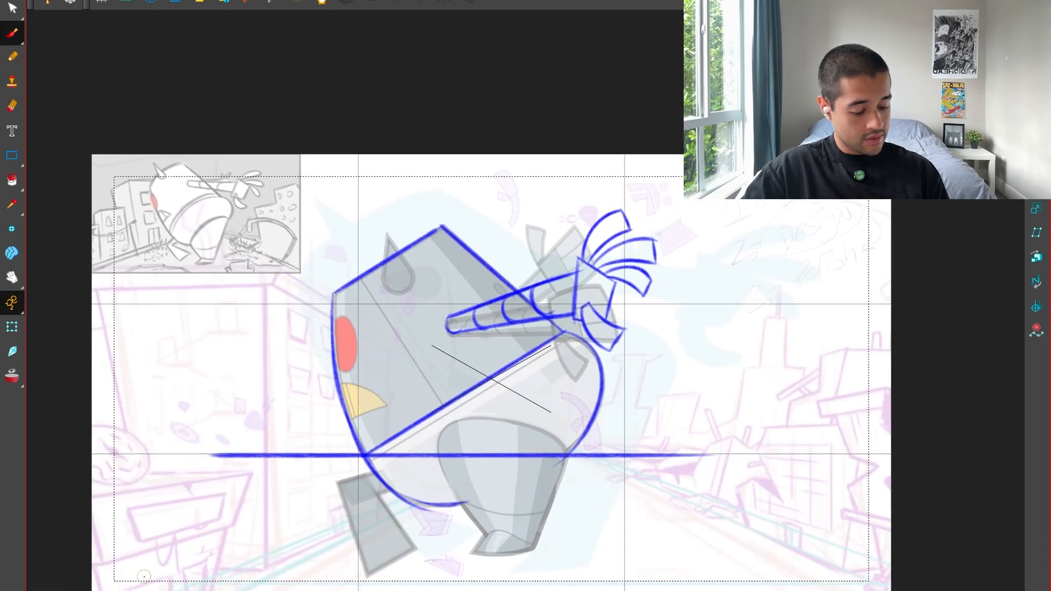
pyautogui.press('1')
pyautogui.hotkey('shift', 't')
pyautogui.click(291, 436)
pyautogui.moveTo(270, 437); pyautogui.dragTo(17, 437)
# Draw a straight perspective line from the far end of the horizon line up across the near hand's uppermost fingertip.
pyautogui.press('space')
pyautogui.moveTo(202, 420)
pyautogui.mouseDown()
pyautogui.moveTo(311, 445)
pyautogui.moveTo(748, 250)
pyautogui.mouseUp()
pyautogui.hotkey('alt', 'b')
pyautogui.press('space')
pyautogui.moveTo(756, 380); pyautogui.dragTo(605, 395)
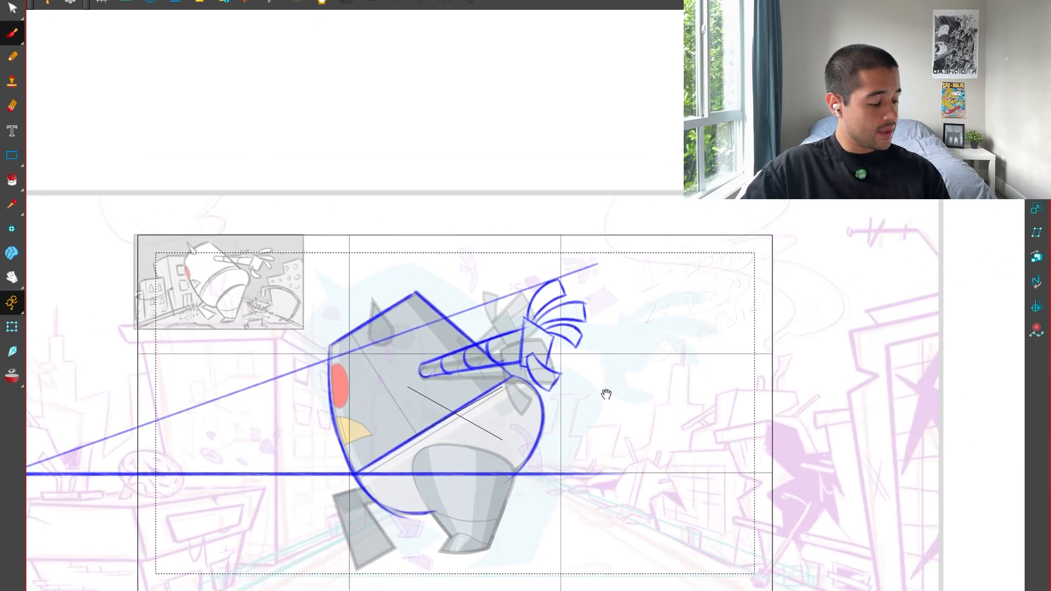
# Sketch the far hand's palm sides below the perspective line, a curved wrist, and a forearm edge down to the body.
pyautogui.press('2')
pyautogui.press('2')
pyautogui.press('2')
pyautogui.press('2')
pyautogui.press('2')
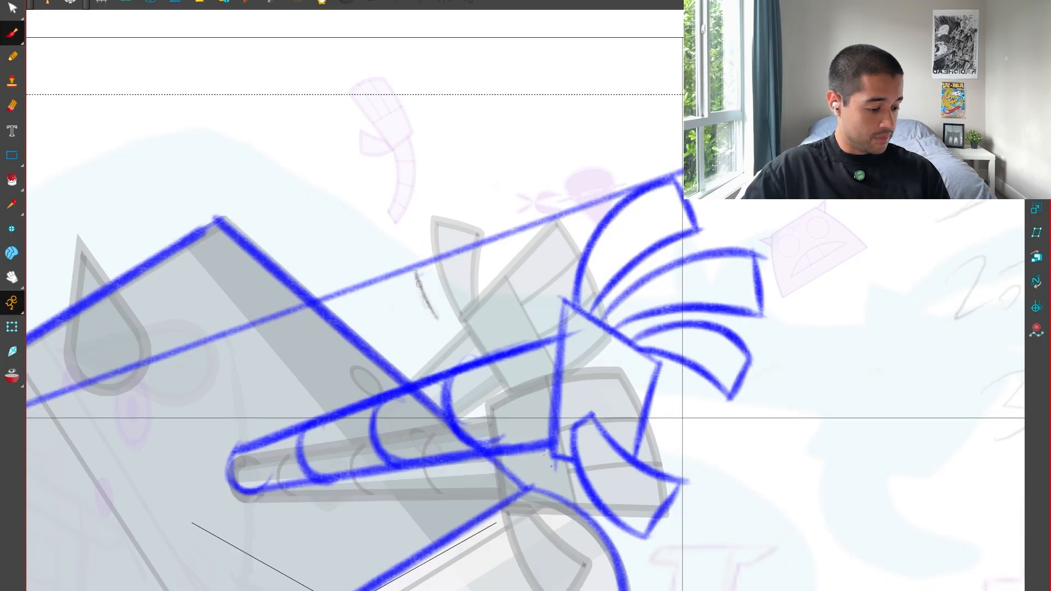
pyautogui.moveTo(419, 284); pyautogui.dragTo(412, 271)
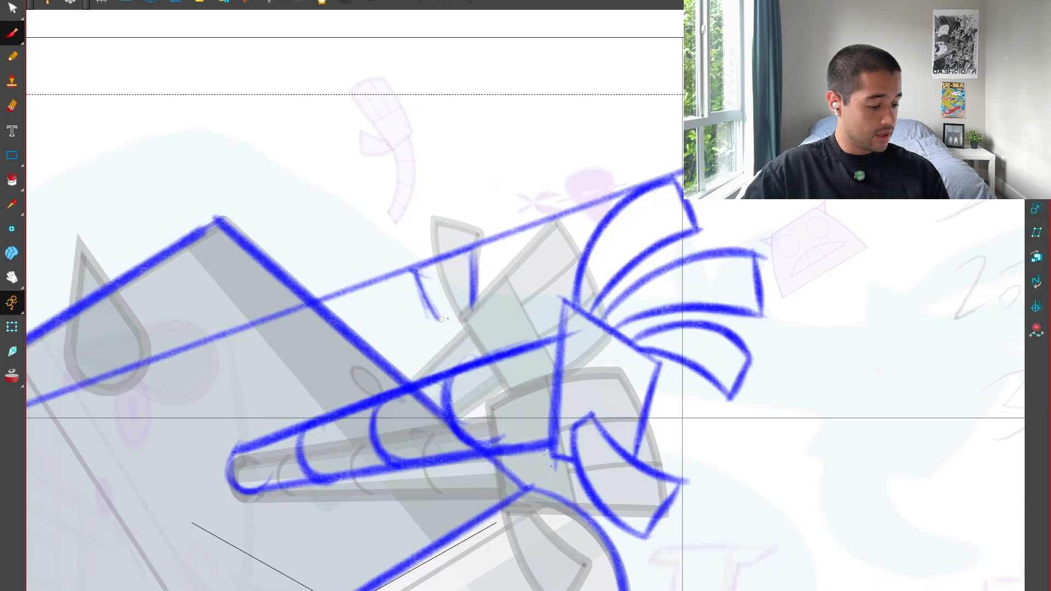
pyautogui.moveTo(452, 299); pyautogui.dragTo(459, 328)
pyautogui.moveTo(397, 349); pyautogui.dragTo(391, 364)
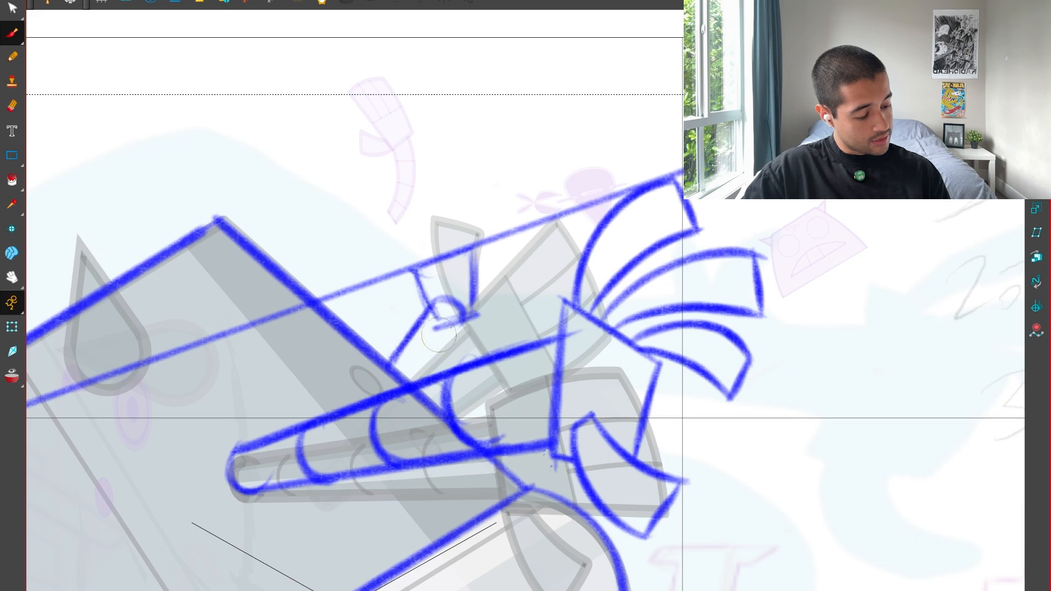
pyautogui.moveTo(479, 316); pyautogui.dragTo(479, 314)
# Redraw the far forearm's edges and darken the palm's upper edge along the perspective line.
pyautogui.press('1')
pyautogui.press('1')
pyautogui.press('2')
pyautogui.press('1')
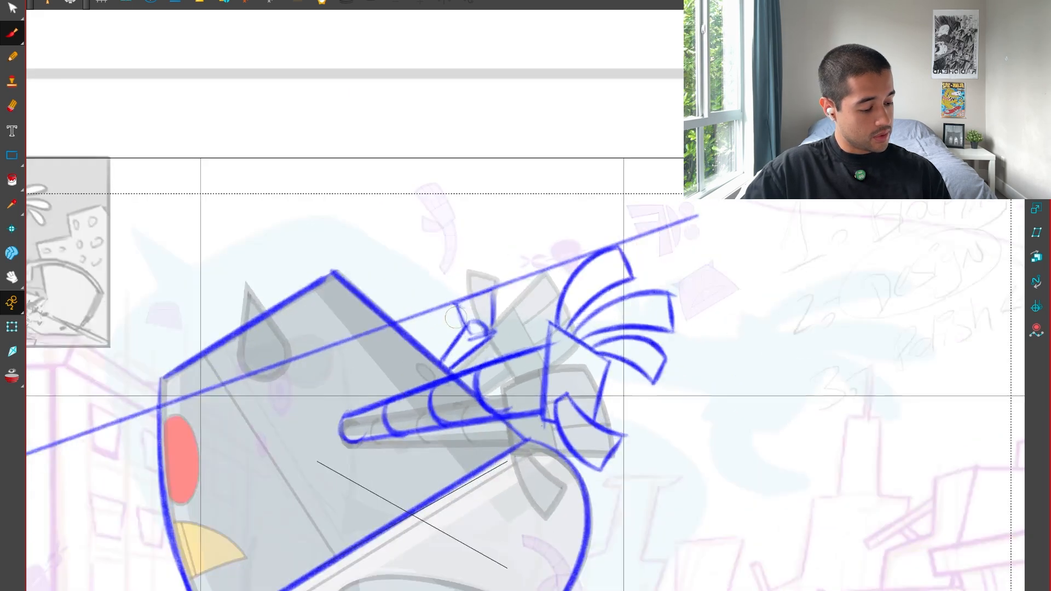
pyautogui.press('2')
pyautogui.hotkey('ctrl', 'z')
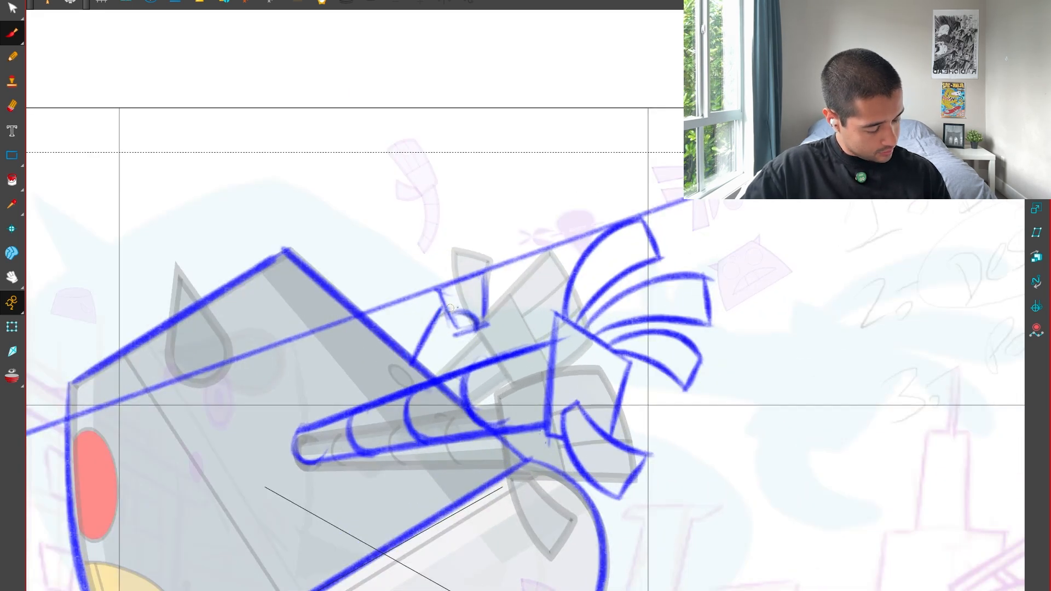
pyautogui.press('1')
pyautogui.press('1')
pyautogui.press('2')
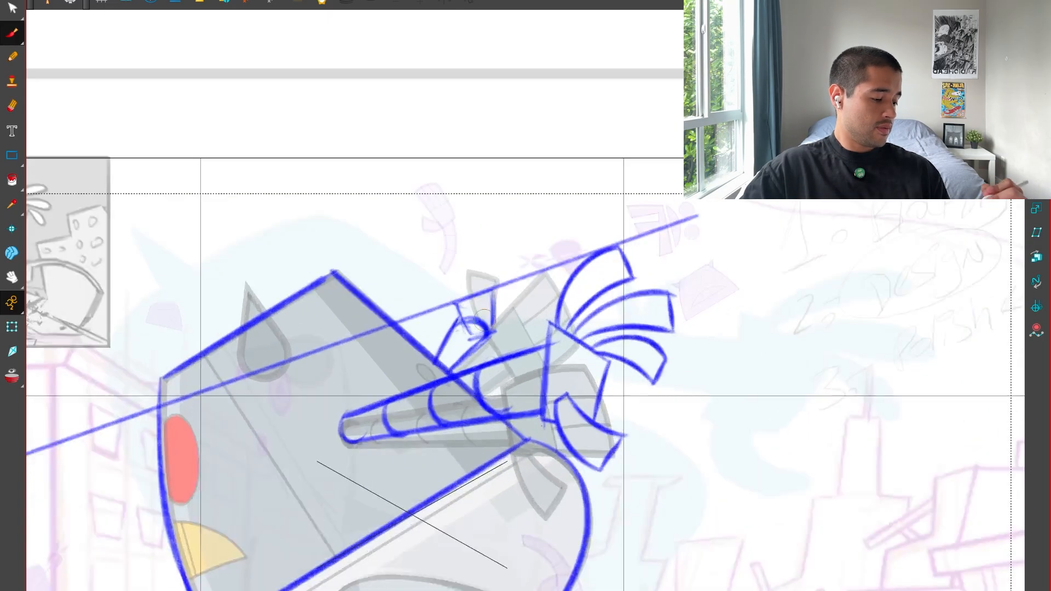
pyautogui.press('2')
pyautogui.press('2')
pyautogui.moveTo(473, 245); pyautogui.dragTo(411, 270)
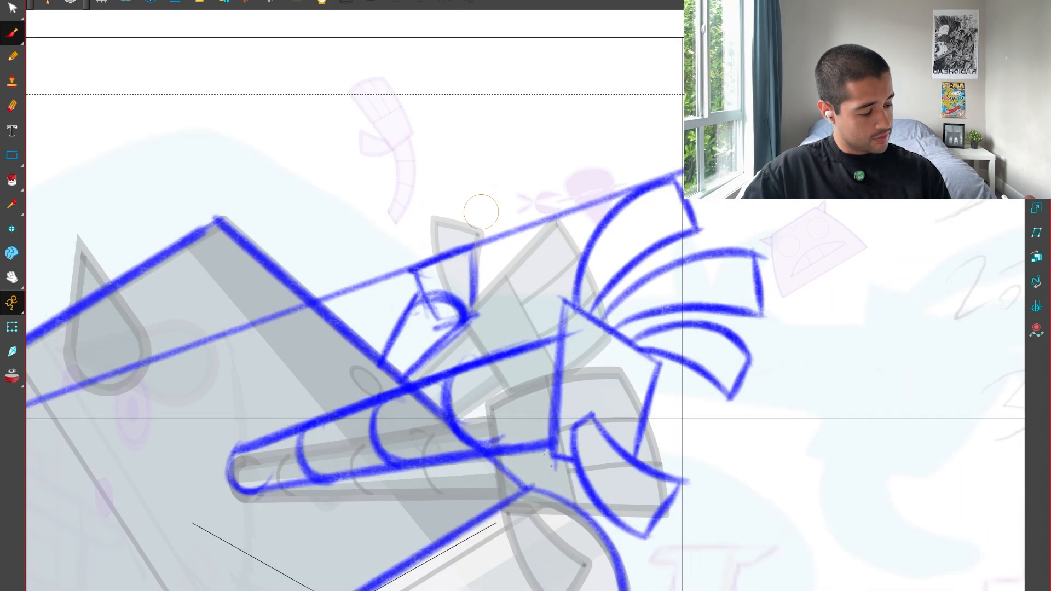
# Darken the far forearm's outer edge and the adjoining side of the palm.
pyautogui.press('1')
pyautogui.press('1')
pyautogui.press('1')
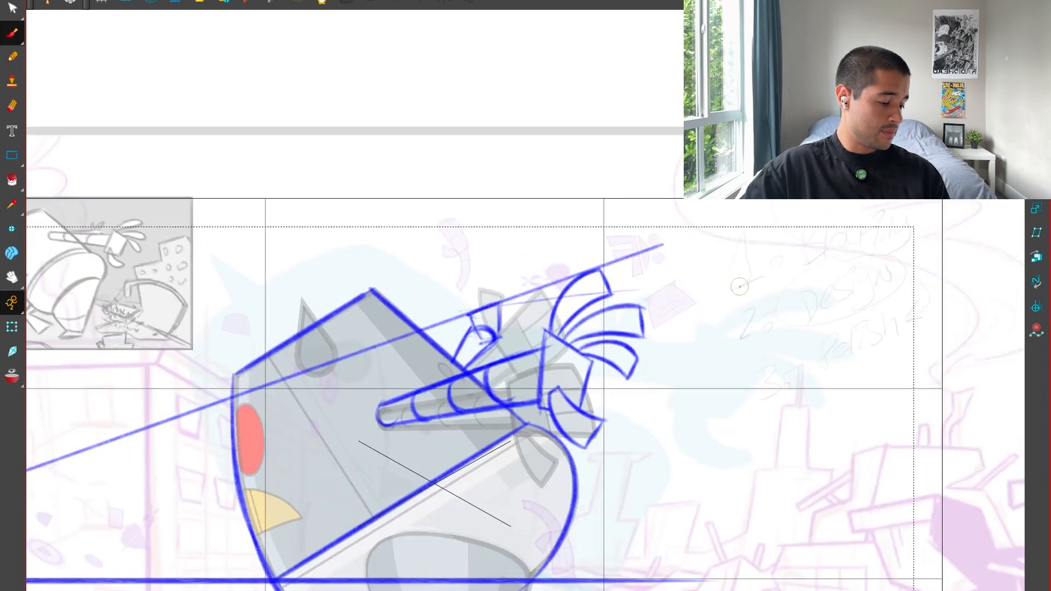
pyautogui.moveTo(756, 466); pyautogui.dragTo(662, 419)
pyautogui.moveTo(460, 302); pyautogui.dragTo(606, 338)
pyautogui.press('1')
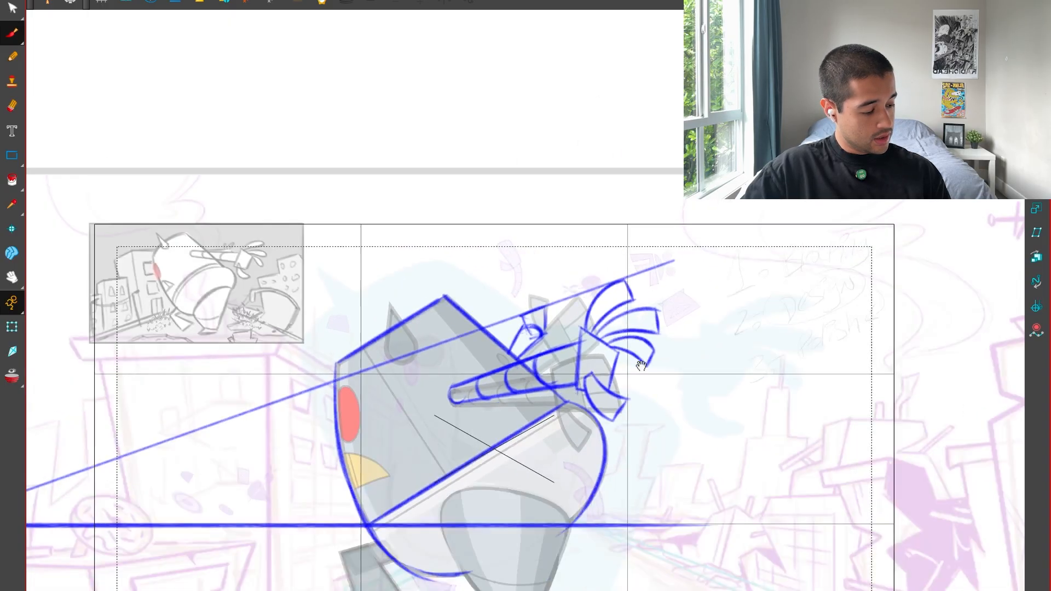
pyautogui.press('2')
pyautogui.press('2')
pyautogui.press('2')
pyautogui.moveTo(670, 355); pyautogui.dragTo(633, 384)
pyautogui.press('2')
pyautogui.press('2')
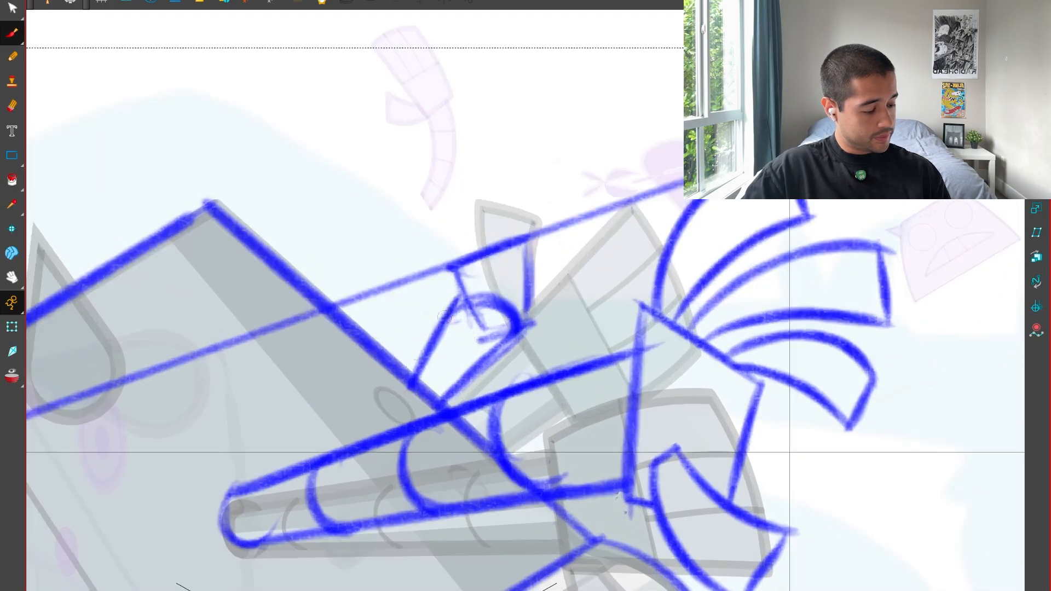
pyautogui.moveTo(445, 317); pyautogui.dragTo(407, 372)
pyautogui.moveTo(464, 298); pyautogui.dragTo(448, 268)
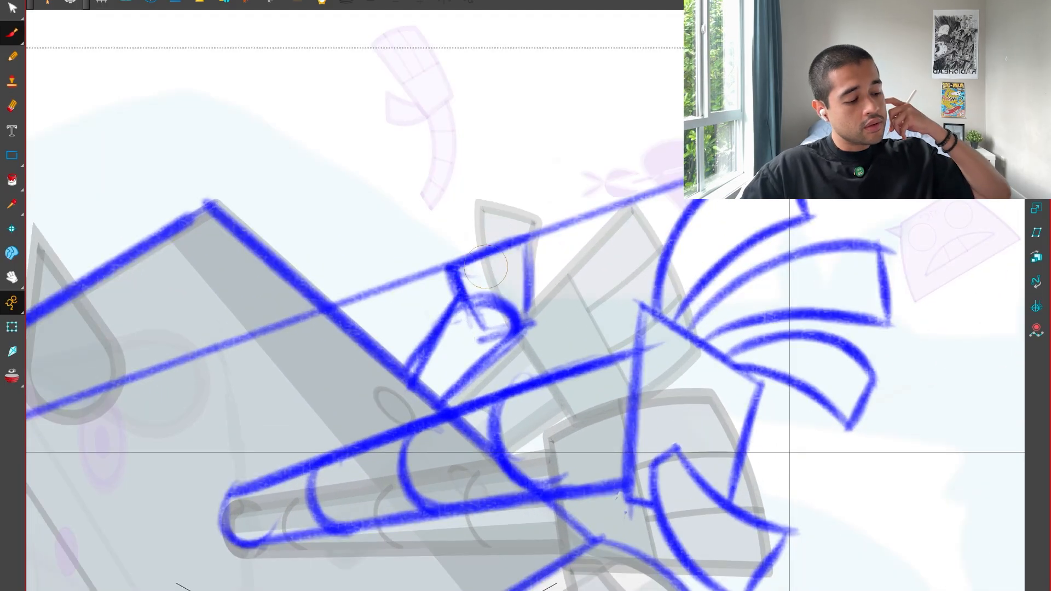
# Sketch the far hand's first curved finger rising from the palm above the perspective line.
pyautogui.press('1')
pyautogui.press('1')
pyautogui.press('1')
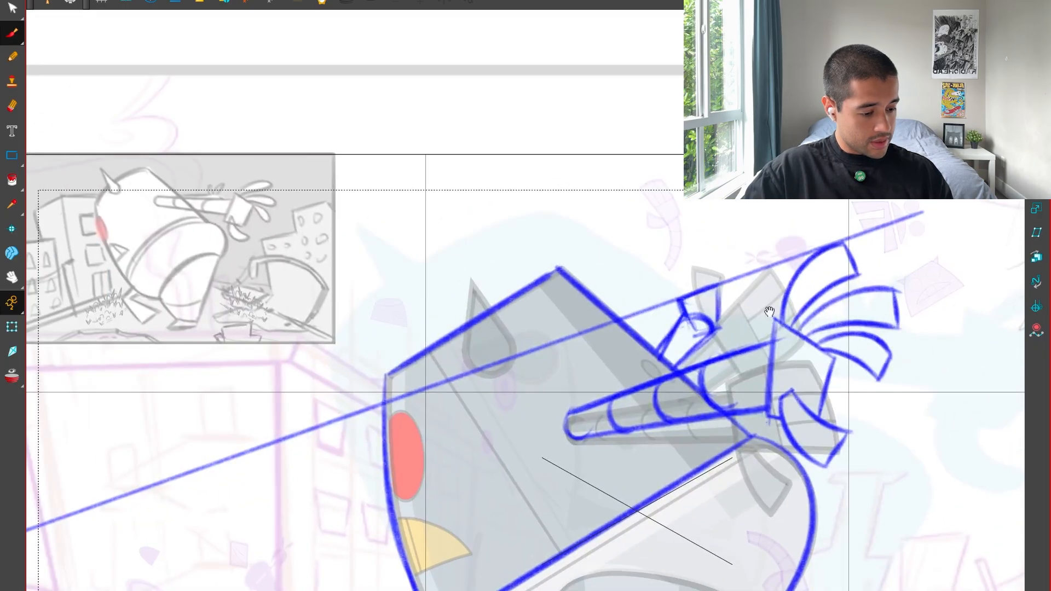
pyautogui.moveTo(756, 324); pyautogui.dragTo(556, 361)
pyautogui.press('2')
pyautogui.press('2')
pyautogui.moveTo(557, 315)
pyautogui.mouseDown()
pyautogui.moveTo(557, 337)
pyautogui.moveTo(555, 277)
pyautogui.mouseUp()
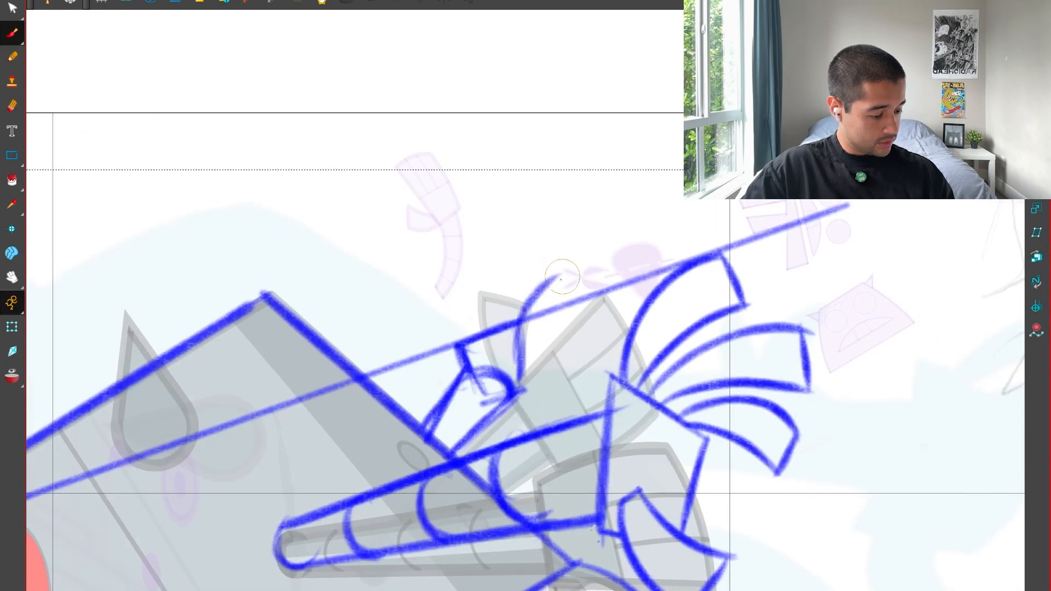
# Rough in the far hand's remaining fingers and thumb with short curved strokes, undoing and redrawing misplaced ones.
pyautogui.press('2')
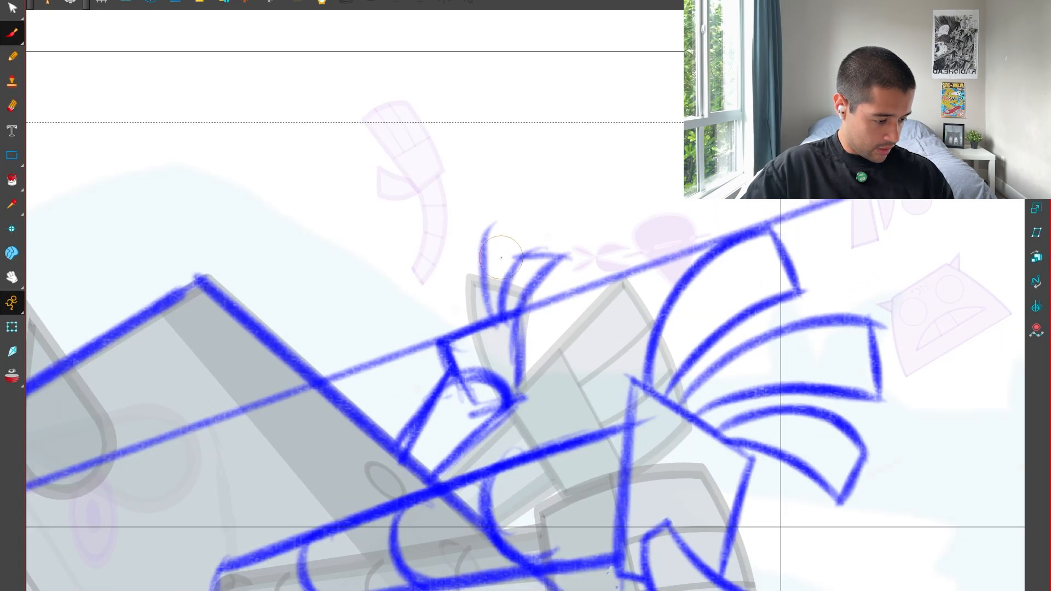
pyautogui.hotkey('ctrl', 'z')
pyautogui.moveTo(481, 310); pyautogui.dragTo(511, 226)
pyautogui.moveTo(509, 227); pyautogui.dragTo(460, 246)
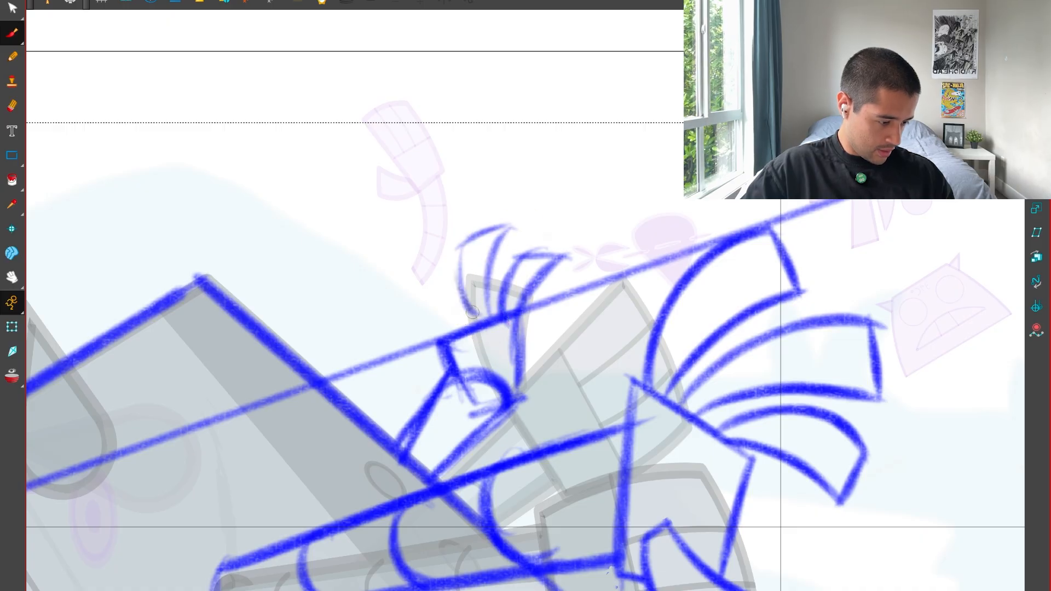
pyautogui.hotkey('ctrl', 'z')
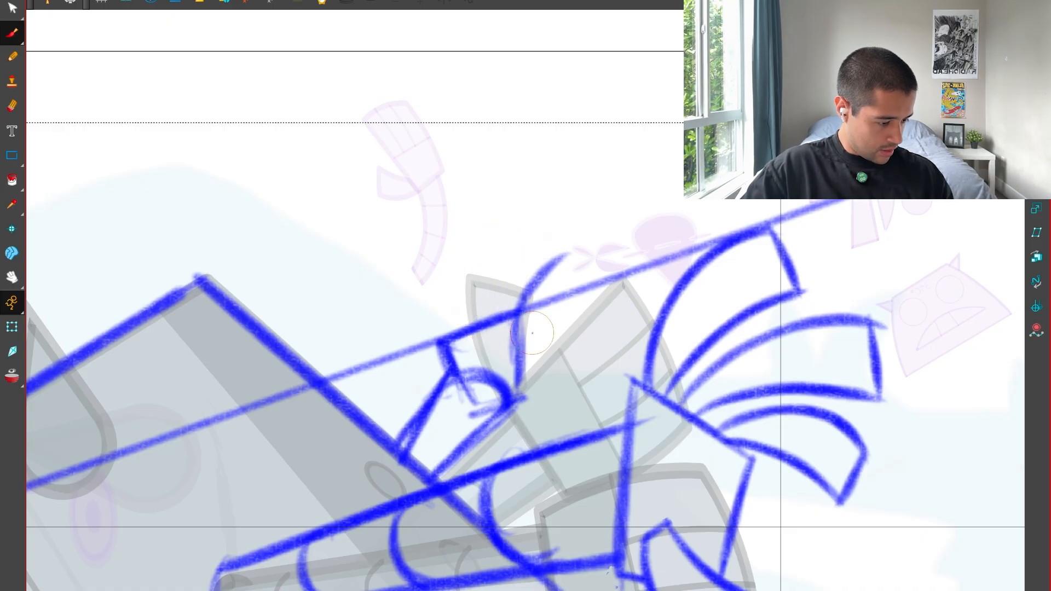
pyautogui.moveTo(570, 292); pyautogui.dragTo(481, 343)
pyautogui.moveTo(455, 328)
pyautogui.mouseDown()
pyautogui.moveTo(445, 274)
pyautogui.moveTo(441, 337)
pyautogui.moveTo(460, 342)
pyautogui.moveTo(447, 377)
pyautogui.mouseUp()
pyautogui.hotkey('ctrl', 'z')
pyautogui.hotkey('ctrl', 'z')
pyautogui.press('1')
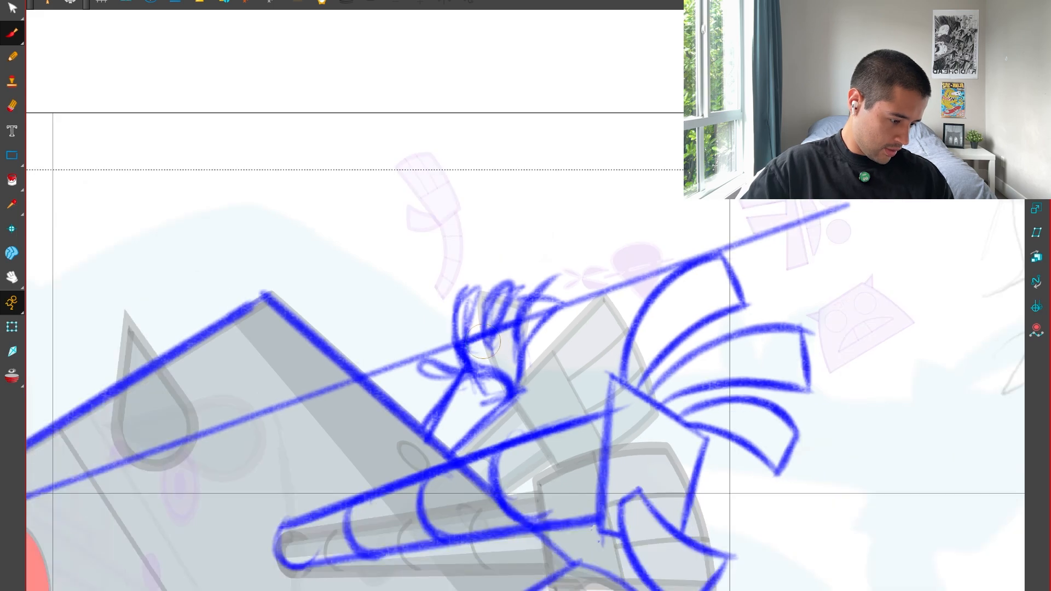
# Delete the straight perspective line crossing the head and hands.
pyautogui.press('1')
pyautogui.press('1')
pyautogui.press('1')
pyautogui.press('1')
pyautogui.hotkey('alt', 's')
pyautogui.click(569, 329)
pyautogui.press('Delete')
# Select the whole far hand and forearm sketch and scale it down slightly.
pyautogui.press('2')
pyautogui.press('2')
pyautogui.press('2')
pyautogui.moveTo(569, 278)
pyautogui.mouseDown()
pyautogui.moveTo(560, 261)
pyautogui.moveTo(551, 292)
pyautogui.mouseUp()
pyautogui.moveTo(449, 331); pyautogui.dragTo(530, 339)
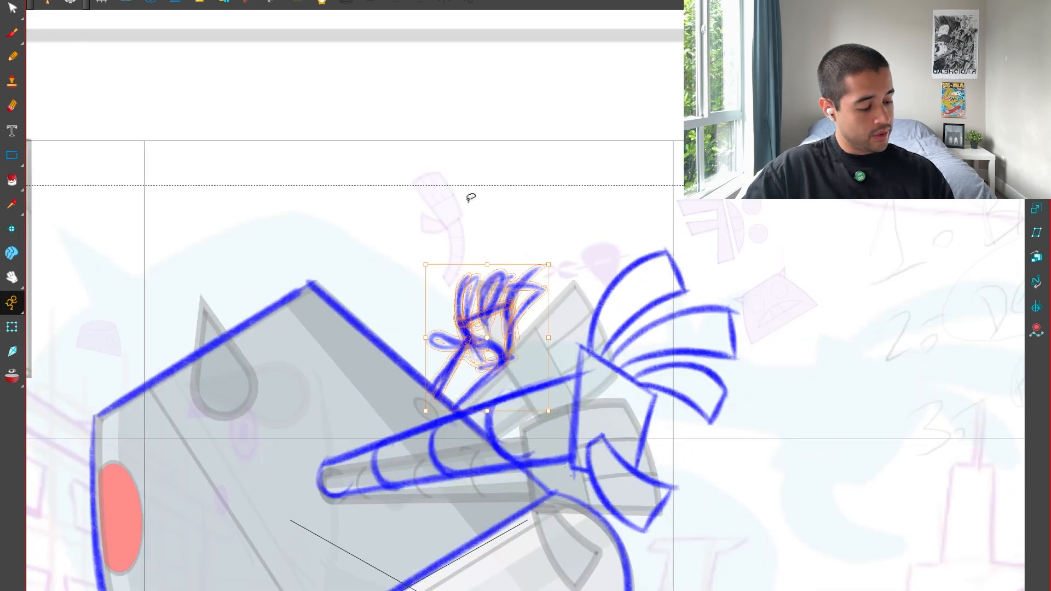
pyautogui.moveTo(471, 201); pyautogui.dragTo(534, 313)
pyautogui.moveTo(548, 266)
pyautogui.mouseDown()
pyautogui.moveTo(552, 285)
pyautogui.moveTo(541, 291)
pyautogui.mouseUp()
# Delete the rough far hand and forearm sketch behind the body.
pyautogui.press('1')
pyautogui.press('1')
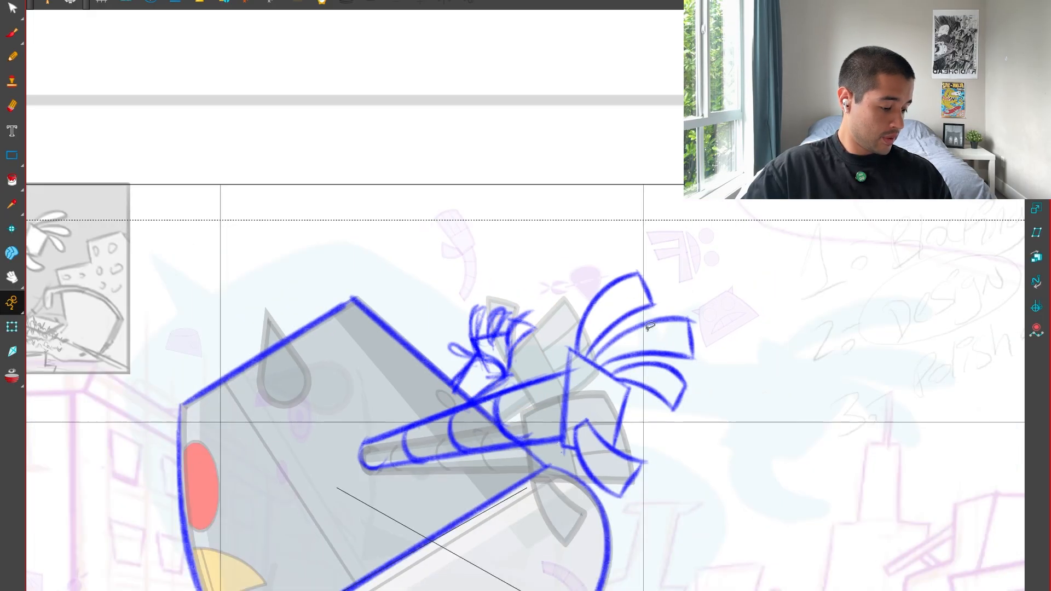
pyautogui.press('2')
pyautogui.press('2')
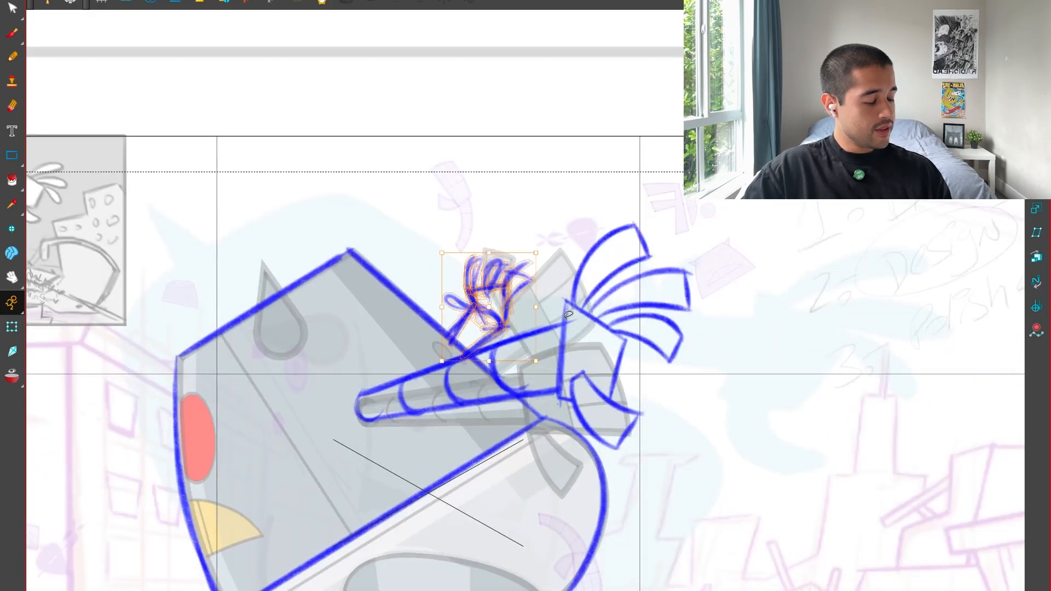
pyautogui.press('Delete')
# Rough in a smaller far forearm and hand behind the near arm with short blue strokes, undoing misplaced ones.
pyautogui.hotkey('alt', 'b')
pyautogui.moveTo(448, 335); pyautogui.dragTo(541, 283)
pyautogui.hotkey('ctrl', 'z')
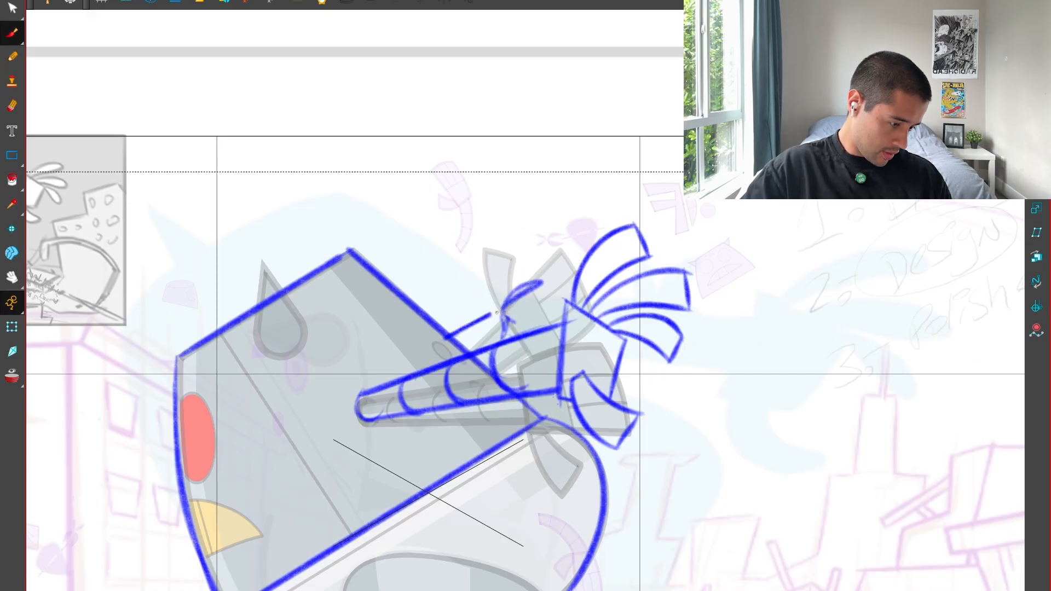
pyautogui.hotkey('ctrl', 'z')
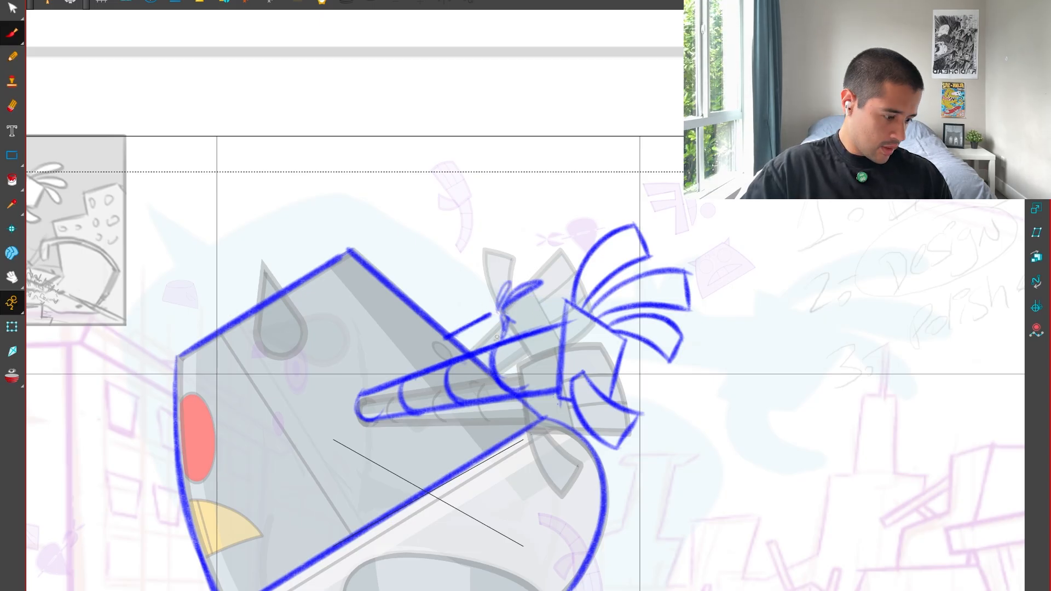
pyautogui.scroll(-4, 496, 337)
pyautogui.press('2')
pyautogui.press('2')
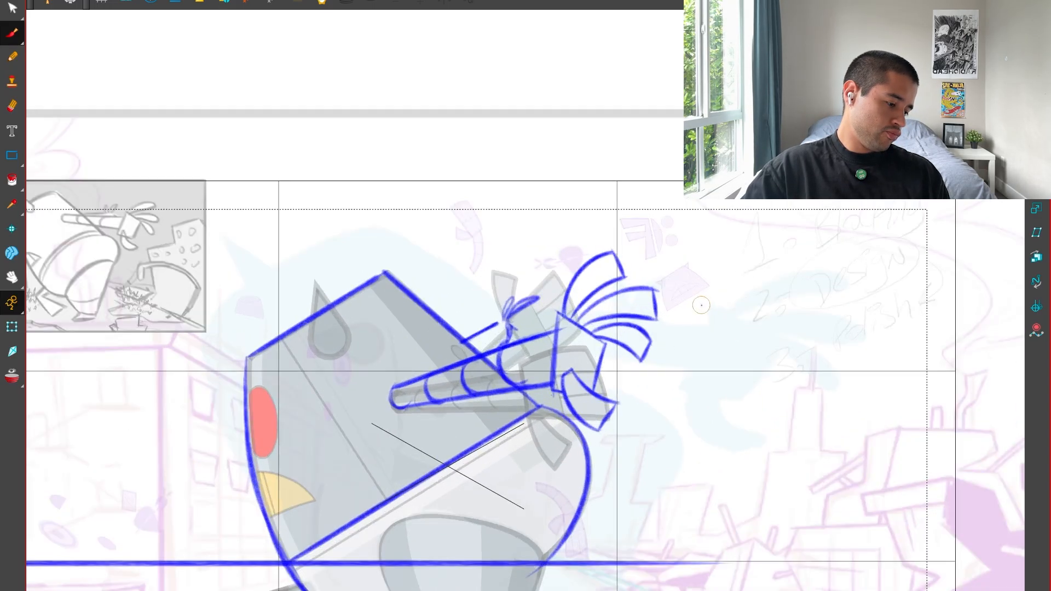
pyautogui.moveTo(408, 556); pyautogui.dragTo(625, 214)
pyautogui.hotkey('ctrl', 'z')
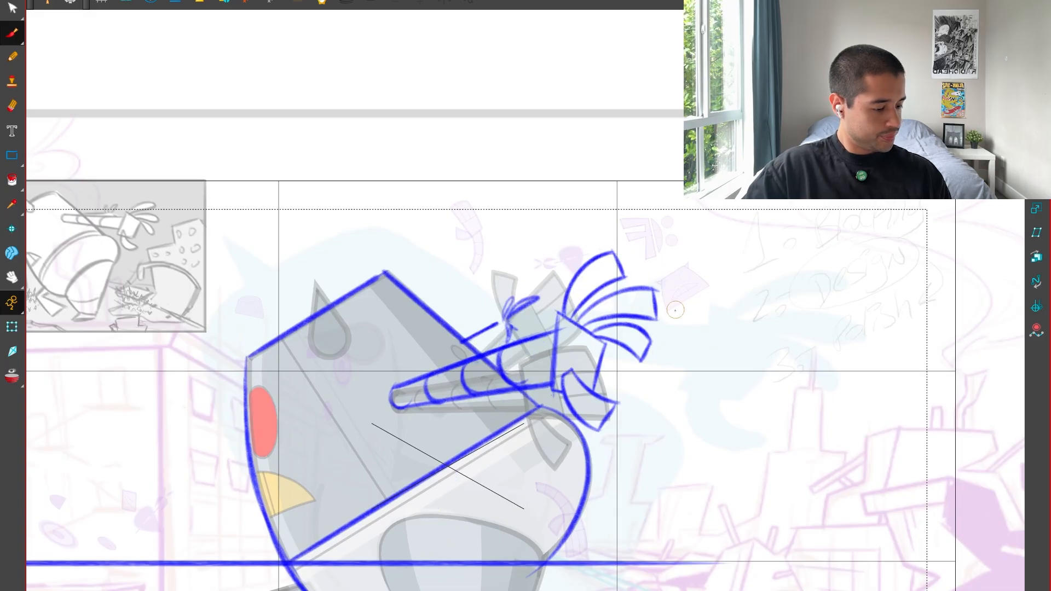
pyautogui.press('2')
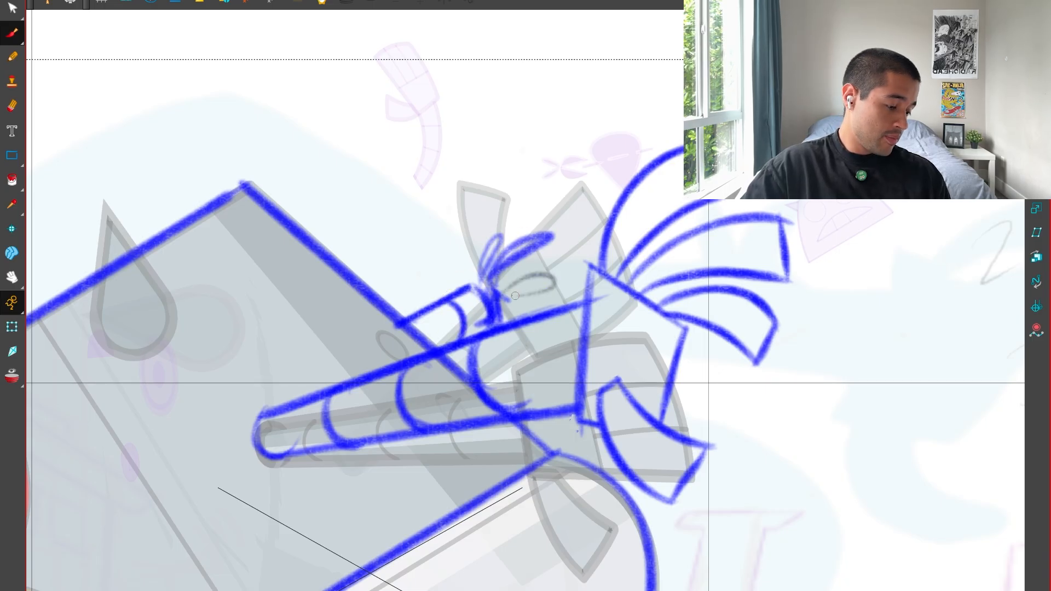
pyautogui.moveTo(516, 296); pyautogui.dragTo(506, 300)
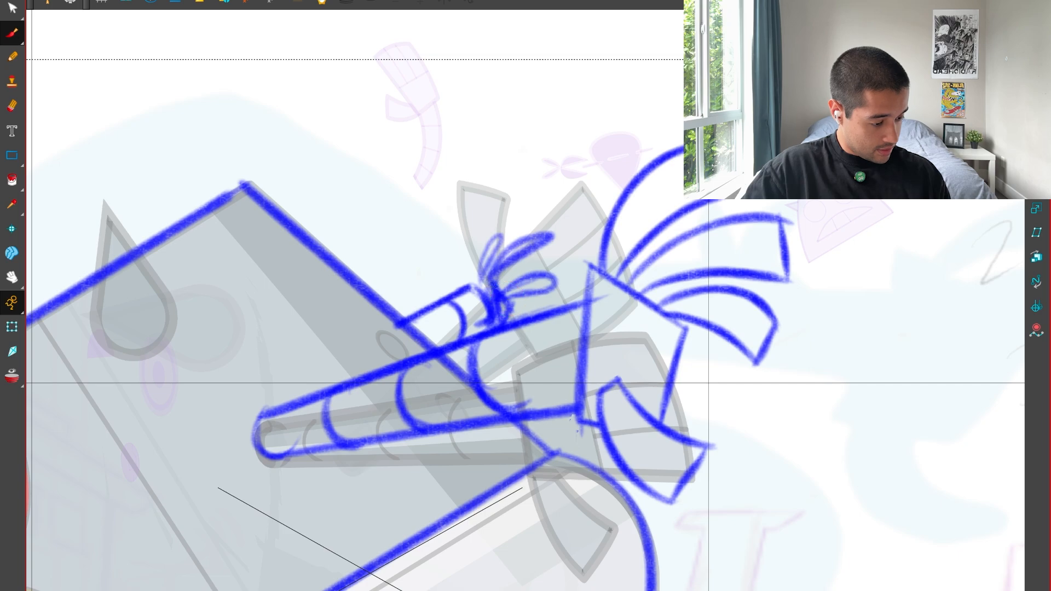
# Enlarge the rough far hand's fingers slightly and add a small thumb stroke beside them.
pyautogui.hotkey('alt', 's')
pyautogui.moveTo(481, 260)
pyautogui.mouseDown()
pyautogui.moveTo(489, 275)
pyautogui.moveTo(549, 265)
pyautogui.mouseUp()
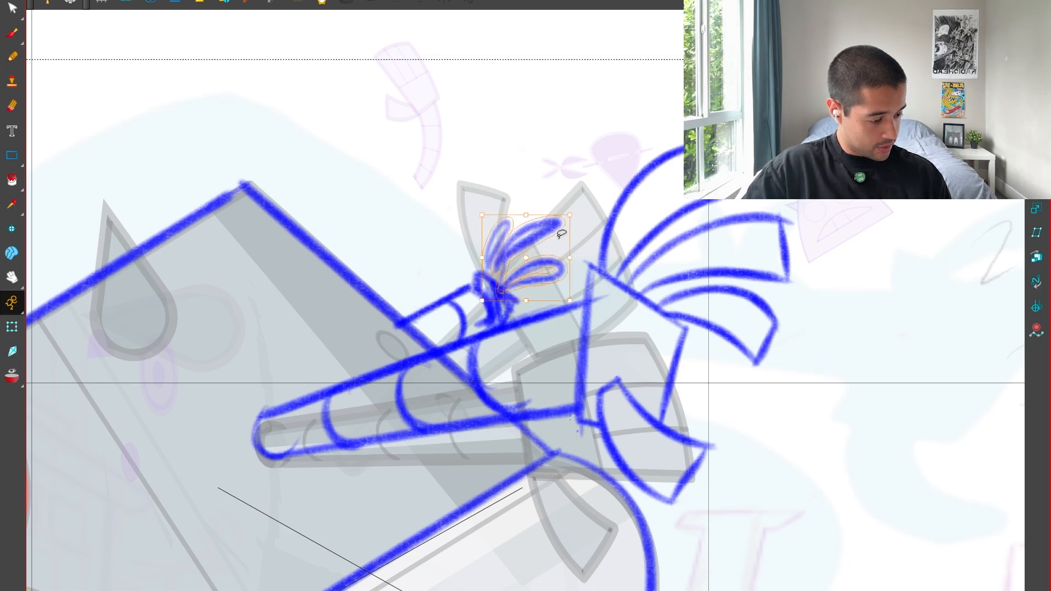
pyautogui.hotkey('alt', 'b')
pyautogui.press('1')
pyautogui.press('1')
pyautogui.press('2')
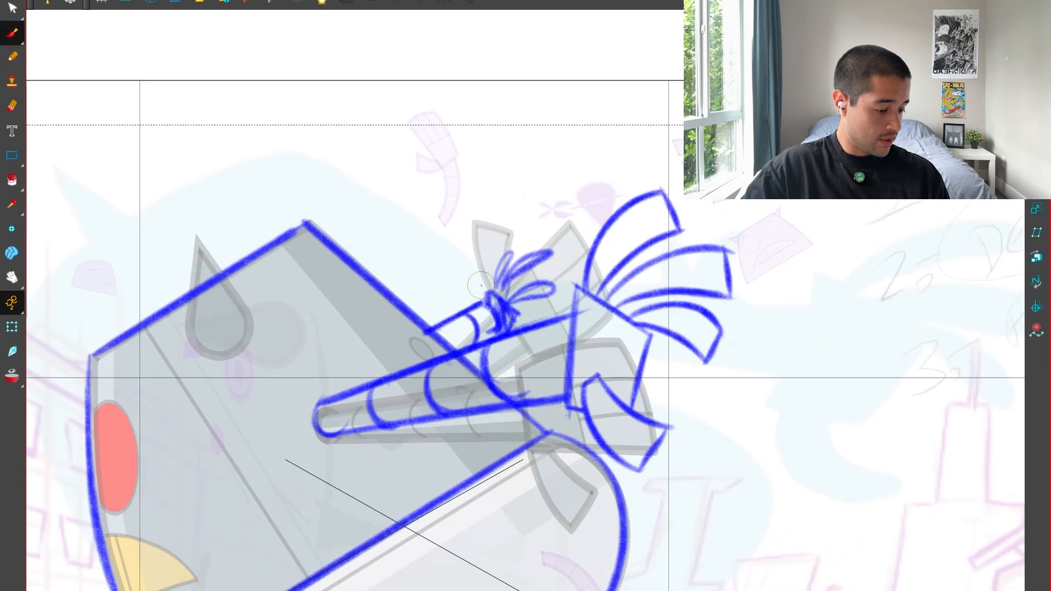
pyautogui.press('1')
pyautogui.press('1')
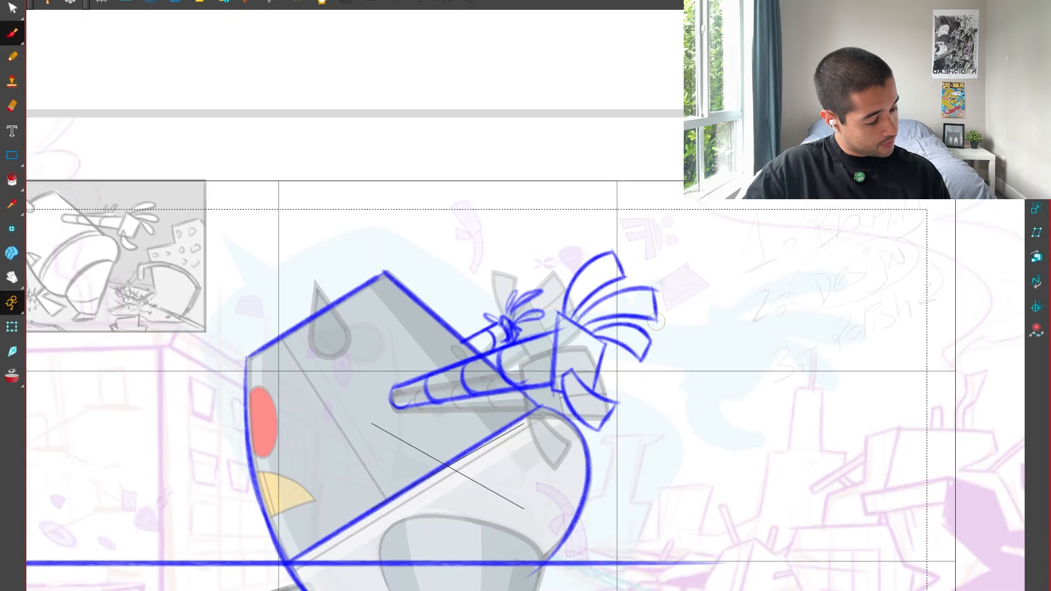
# Recolour the rough far hand and forearm sketch with the New 0 red swatch, and set Blue as the drawing colour.
pyautogui.press('2')
pyautogui.press('2')
pyautogui.click(506, 325)
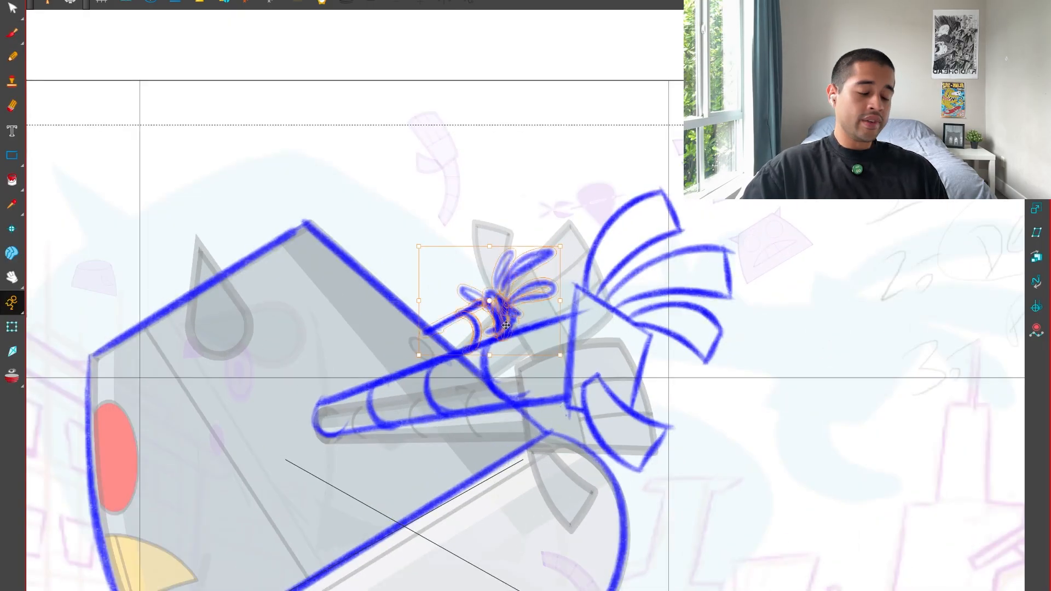
pyautogui.press('super+f')
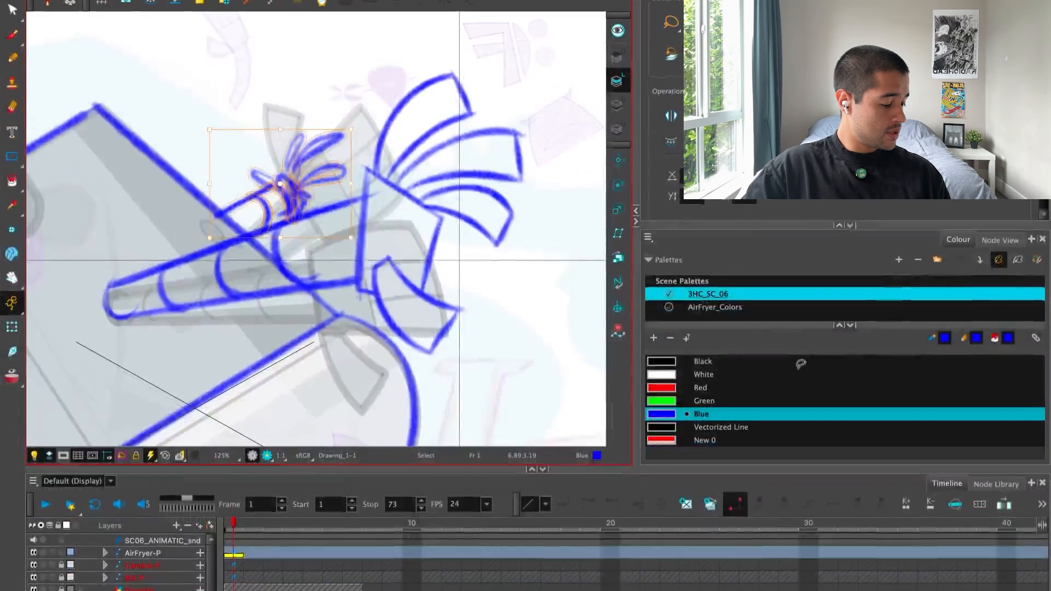
pyautogui.click(688, 438)
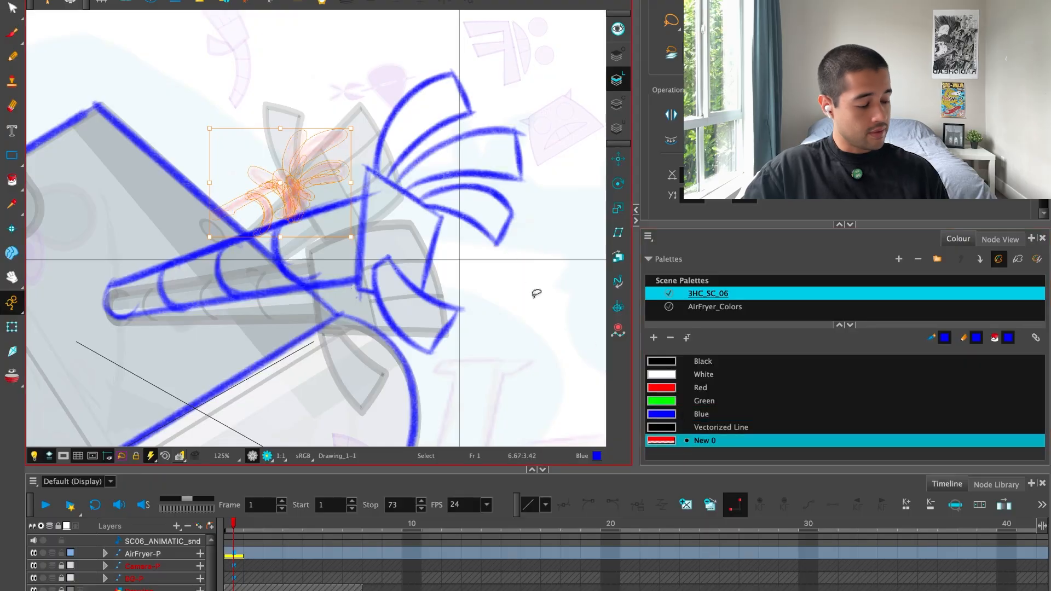
pyautogui.click(685, 414)
pyautogui.moveTo(600, 312); pyautogui.dragTo(589, 215)
pyautogui.click(665, 440)
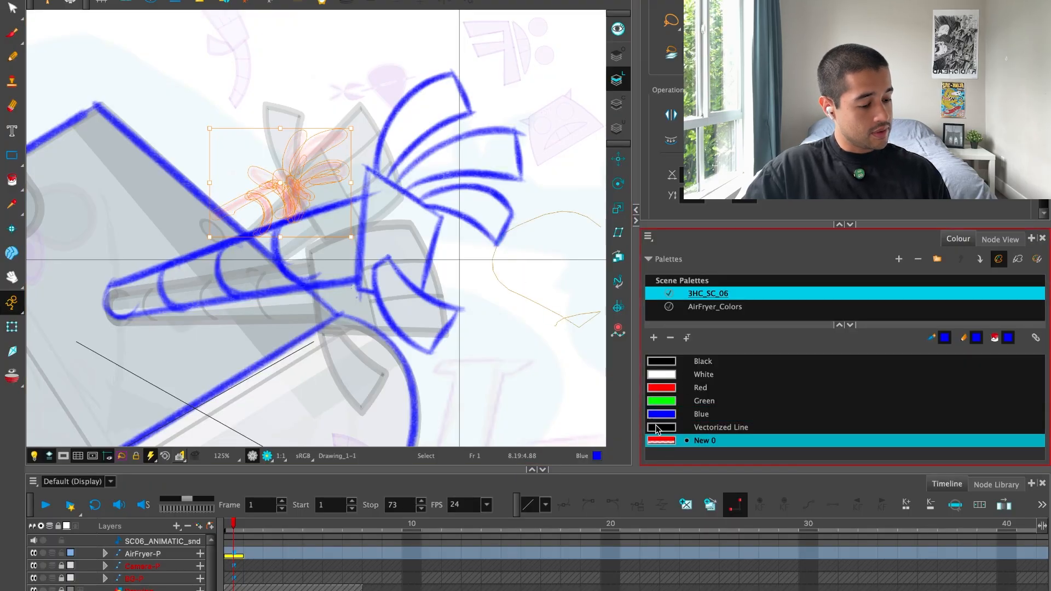
pyautogui.click(563, 377)
pyautogui.click(662, 414)
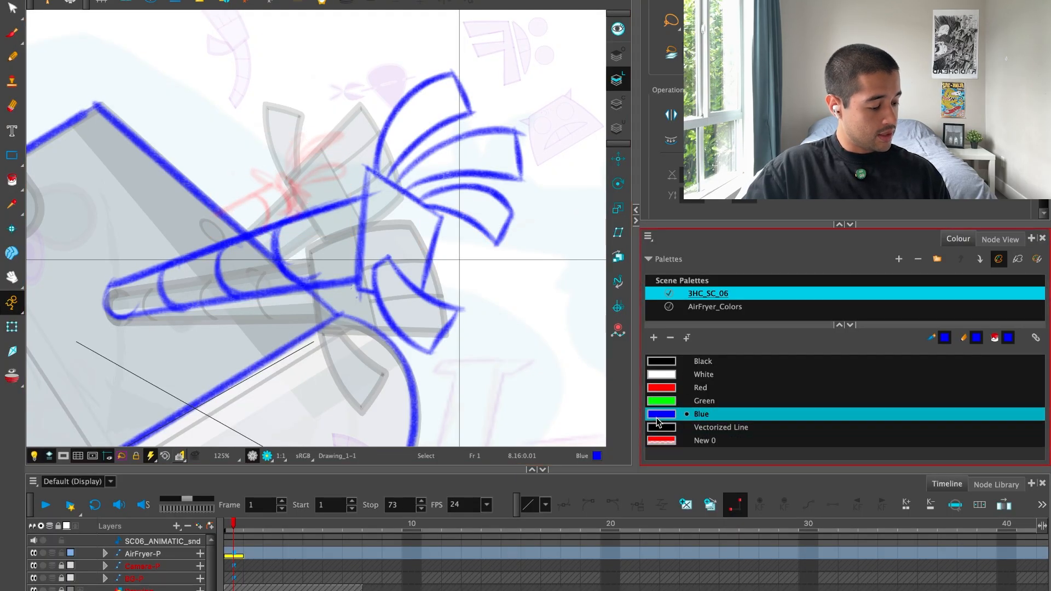
# Draw the far forearm's clean blue upper edge and its curved wrist end over the red rough.
pyautogui.hotkey('alt', 'b')
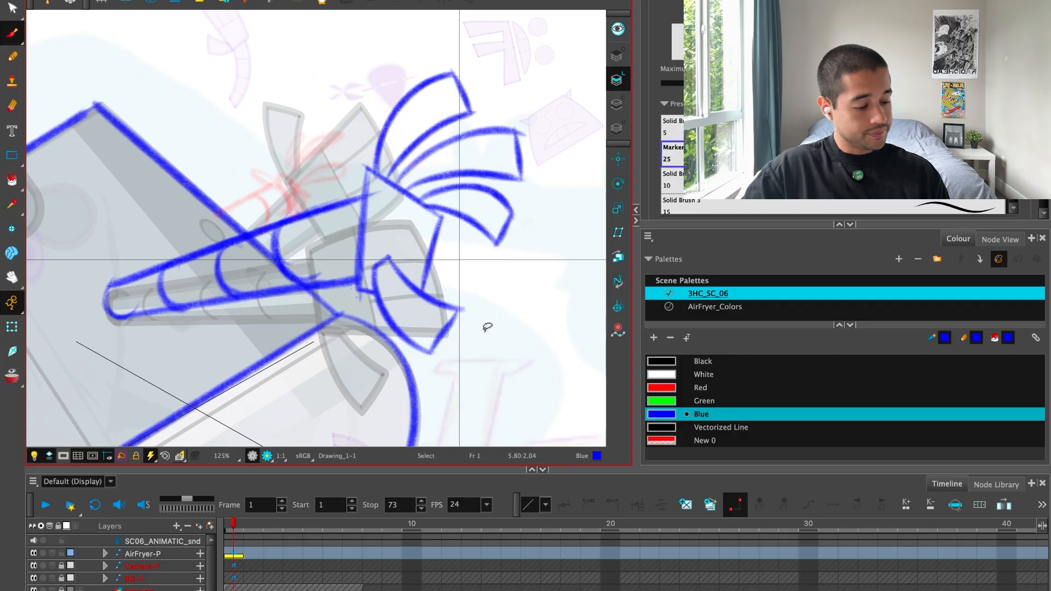
pyautogui.press('super+f')
pyautogui.scroll(4, 545, 359)
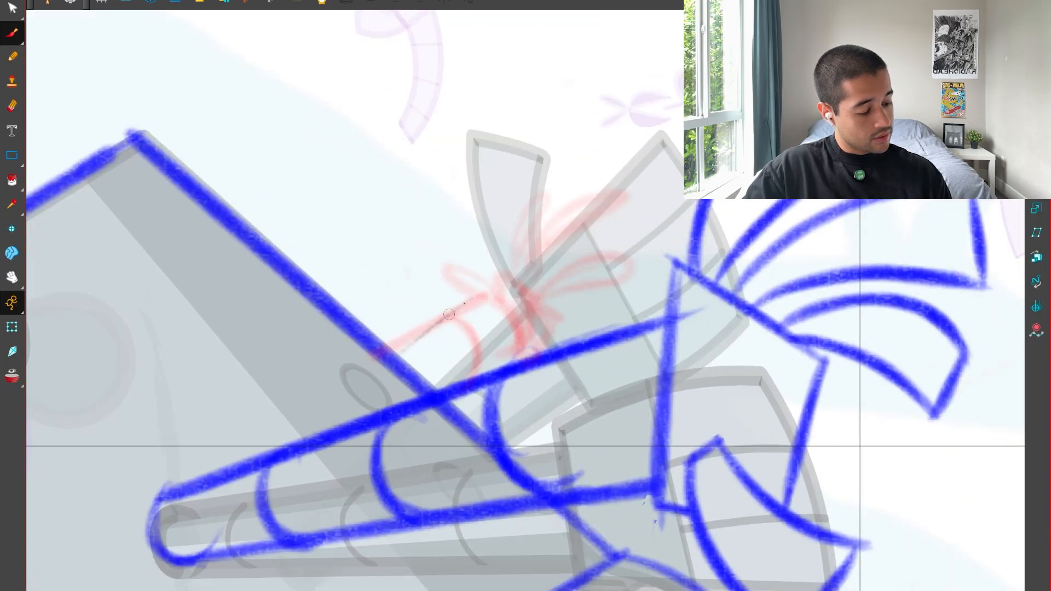
pyautogui.moveTo(392, 361)
pyautogui.mouseDown()
pyautogui.moveTo(479, 296)
pyautogui.moveTo(520, 359)
pyautogui.mouseUp()
pyautogui.moveTo(472, 301); pyautogui.dragTo(521, 360)
pyautogui.press('1')
pyautogui.press('1')
pyautogui.press('1')
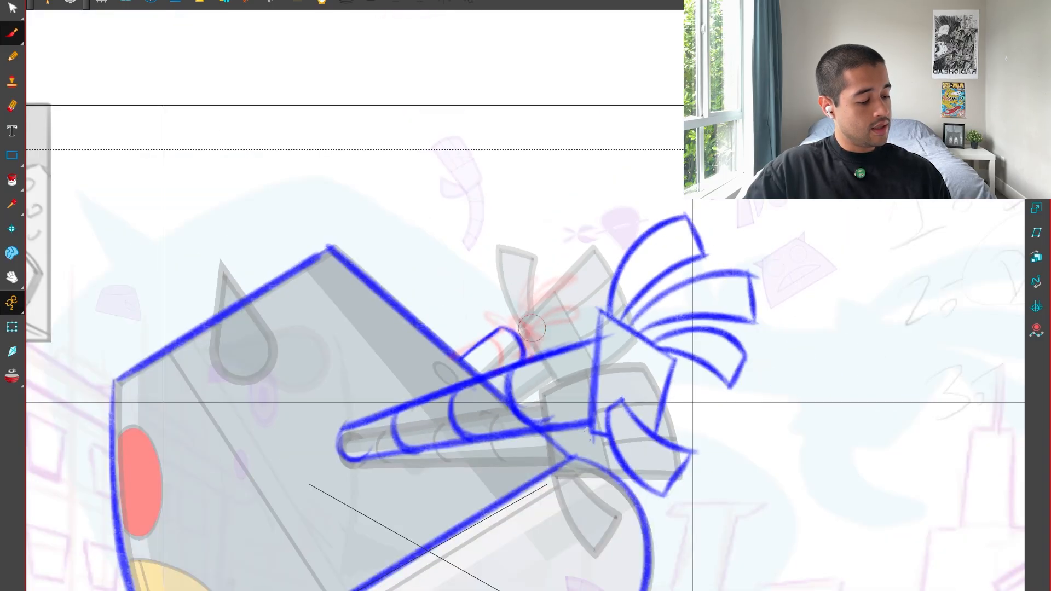
# Add a curved segment line across the far forearm near the body.
pyautogui.scroll(5, 532, 328)
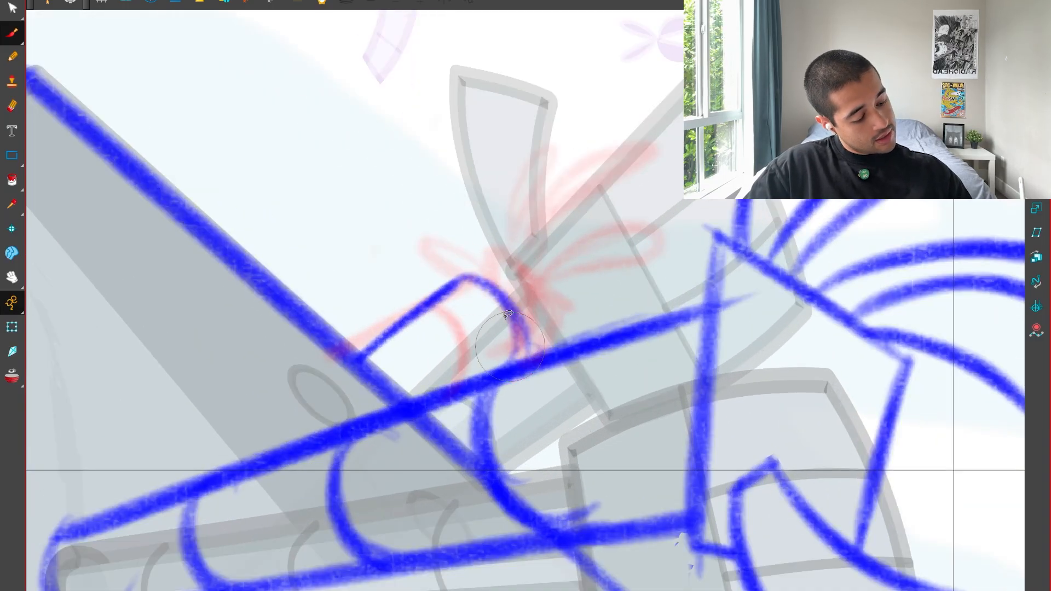
pyautogui.scroll(-1, 509, 350)
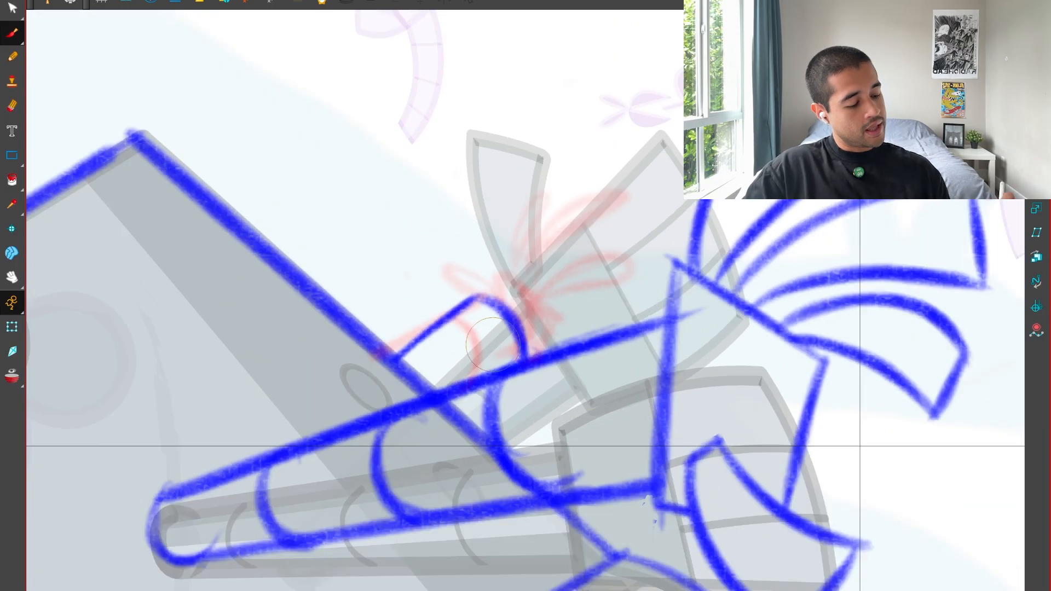
pyautogui.scroll(1, 492, 344)
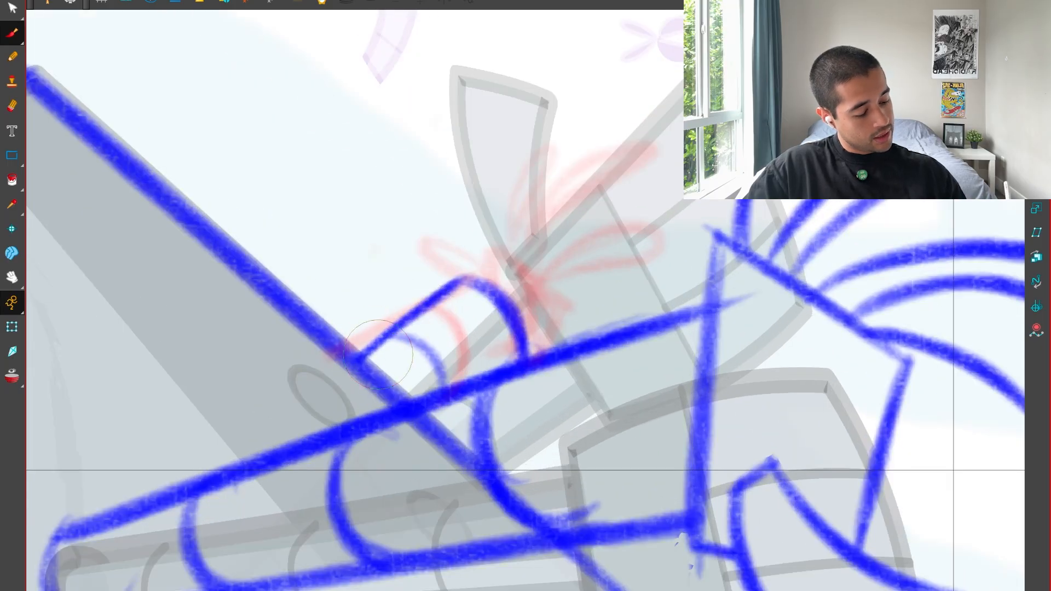
pyautogui.scroll(-2, 521, 356)
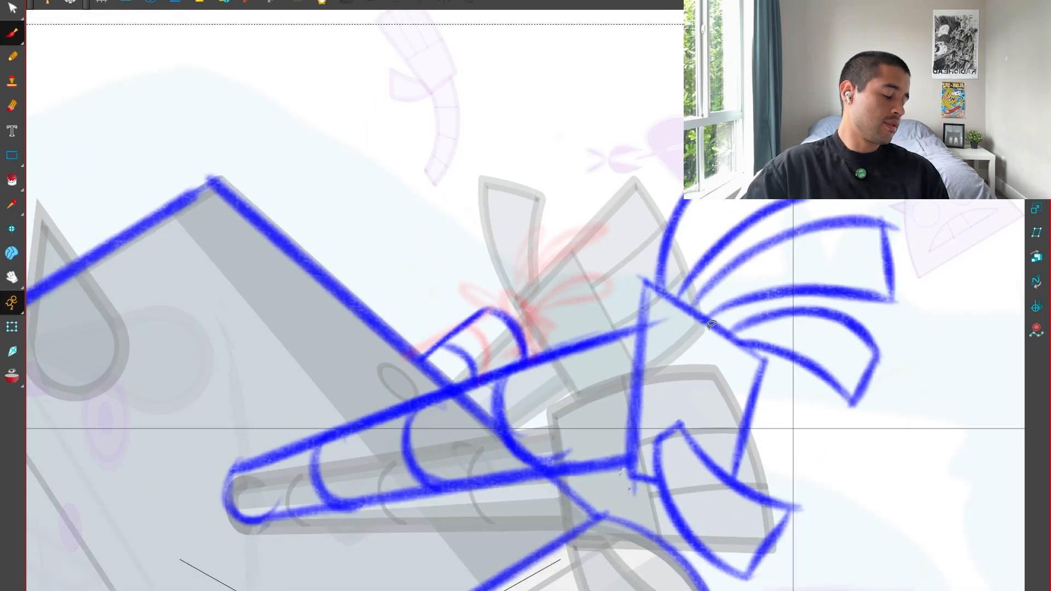
pyautogui.scroll(3, 630, 384)
pyautogui.scroll(1, 383, 298)
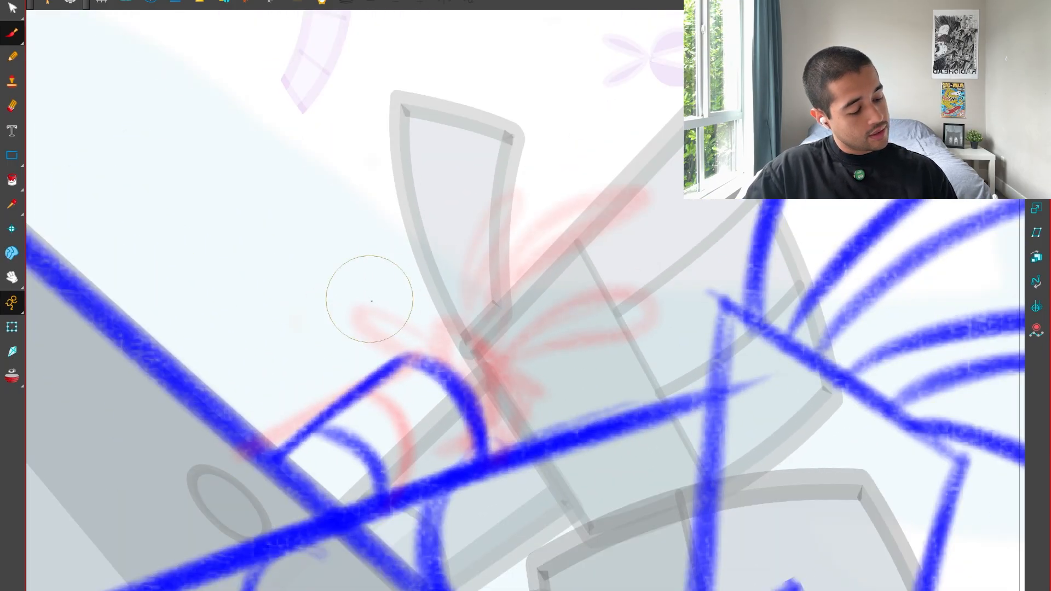
pyautogui.scroll(-2, 596, 332)
pyautogui.scroll(1, 595, 332)
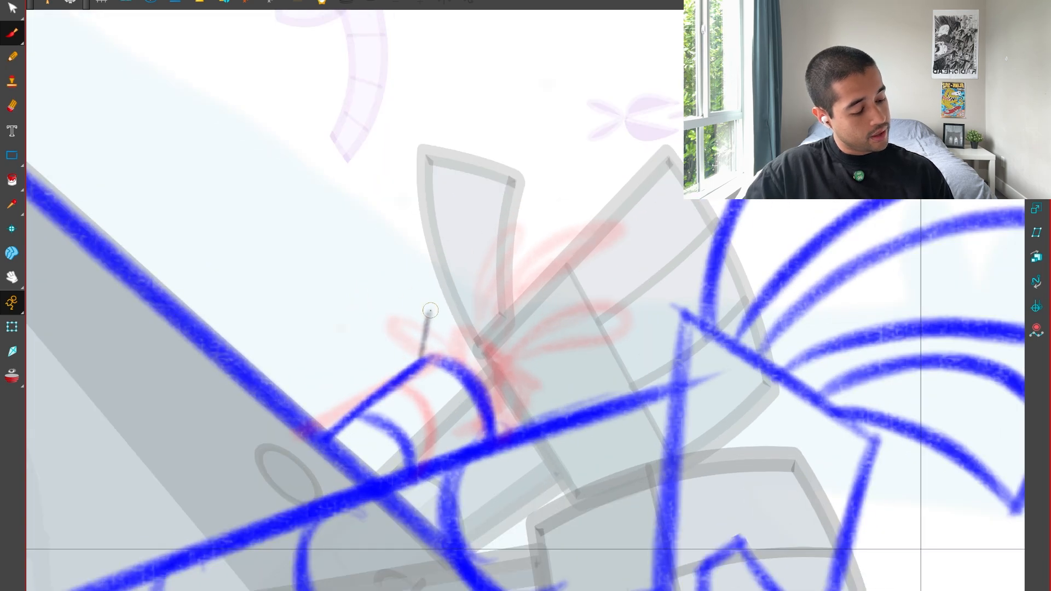
pyautogui.moveTo(426, 359)
pyautogui.mouseDown()
pyautogui.moveTo(452, 302)
pyautogui.moveTo(536, 357)
pyautogui.mouseUp()
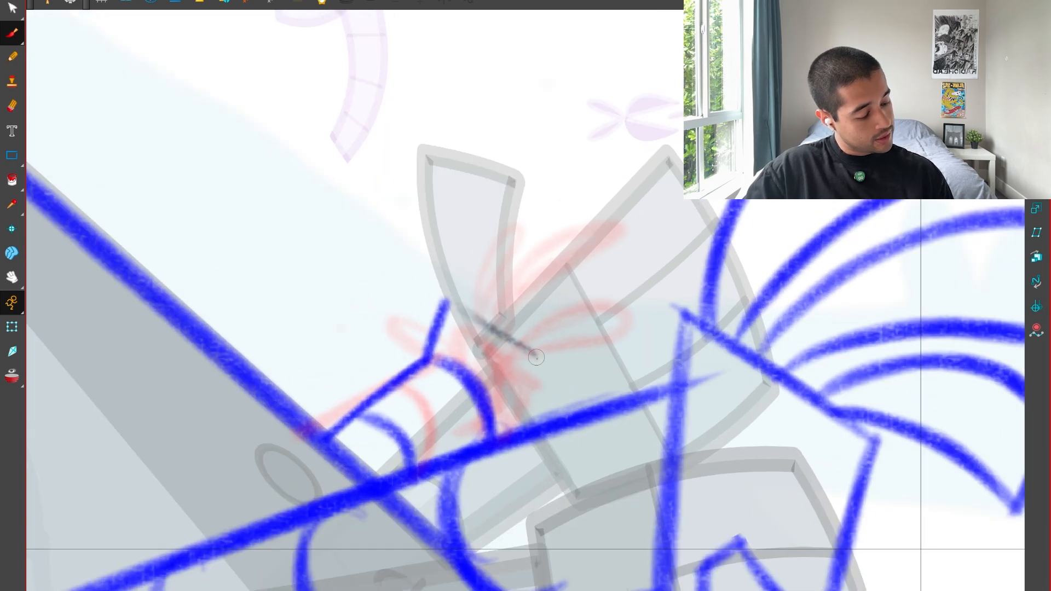
pyautogui.hotkey('ctrl', 'z')
pyautogui.hotkey('ctrl', 'z')
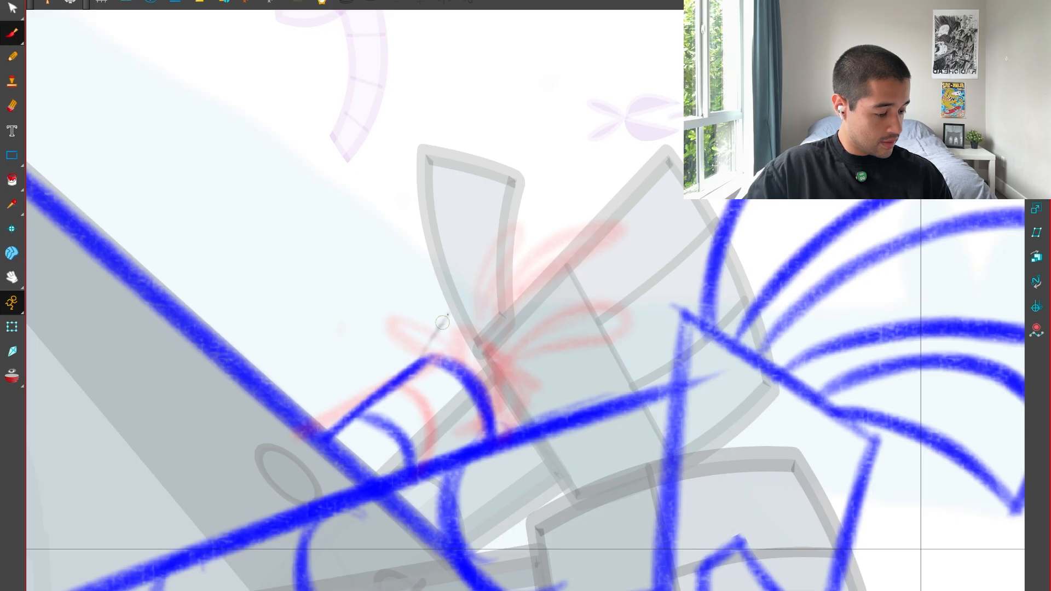
# Draw the far hand's palm as an angular block flaring out from the wrist in clean blue lines.
pyautogui.moveTo(442, 323); pyautogui.dragTo(450, 310)
pyautogui.moveTo(451, 314)
pyautogui.mouseDown()
pyautogui.moveTo(434, 337)
pyautogui.moveTo(500, 329)
pyautogui.moveTo(522, 365)
pyautogui.moveTo(513, 428)
pyautogui.mouseUp()
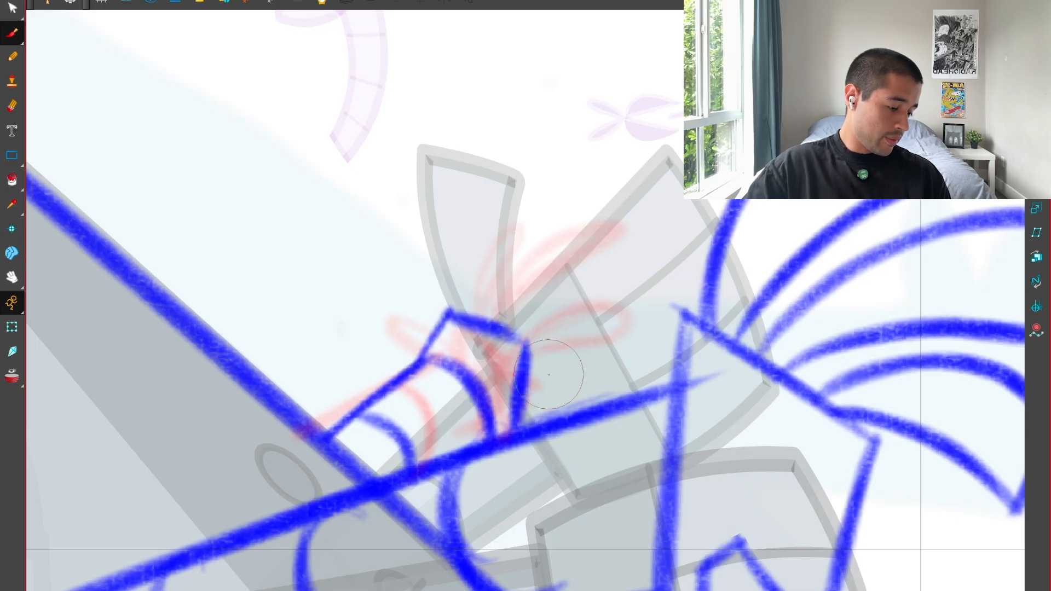
pyautogui.press('1')
pyautogui.press('1')
pyautogui.press('1')
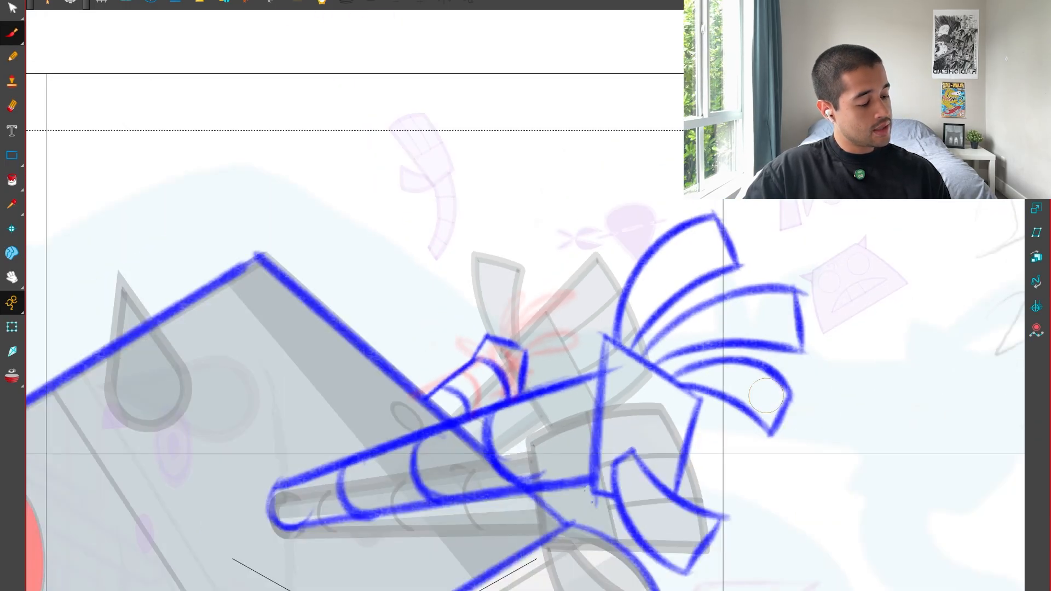
# Draw the far hand's thumb as a curved, flat-ended shape off the palm's upper corner, redoing the misplaced stroke.
pyautogui.press('2')
pyautogui.press('2')
pyautogui.press('2')
pyautogui.press('2')
pyautogui.moveTo(402, 340)
pyautogui.mouseDown()
pyautogui.moveTo(323, 279)
pyautogui.moveTo(371, 250)
pyautogui.moveTo(399, 330)
pyautogui.mouseUp()
pyautogui.hotkey('ctrl', 'z')
pyautogui.moveTo(362, 250); pyautogui.dragTo(414, 330)
pyautogui.moveTo(320, 290); pyautogui.dragTo(408, 344)
pyautogui.press('1')
pyautogui.press('1')
pyautogui.press('1')
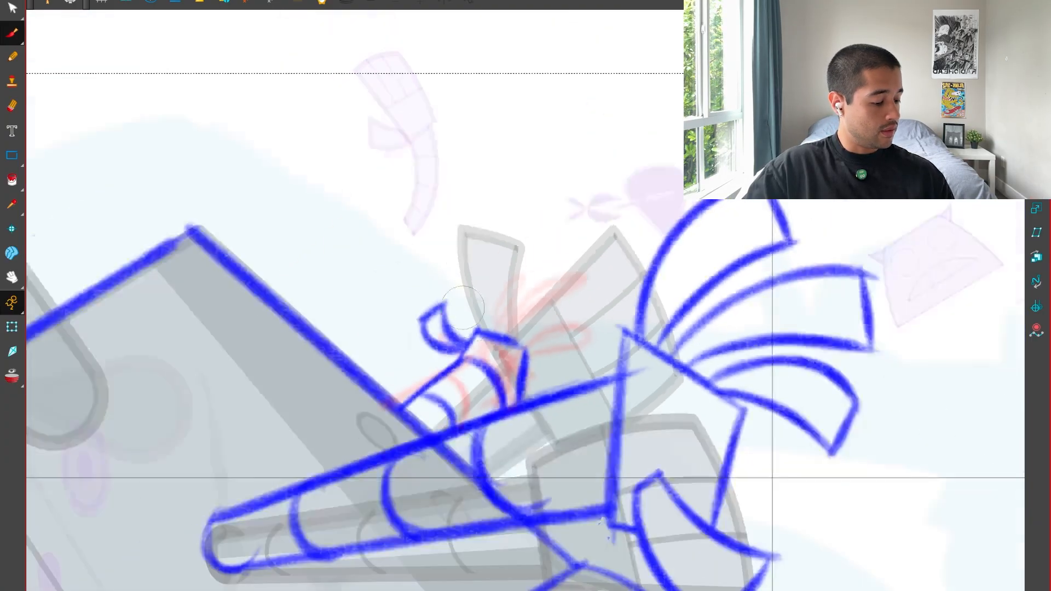
# Draw the far hand's first finger curving up from the palm with a flat tip, undoing the misplaced strokes.
pyautogui.press('2')
pyautogui.press('2')
pyautogui.moveTo(456, 310)
pyautogui.mouseDown()
pyautogui.moveTo(491, 206)
pyautogui.moveTo(528, 226)
pyautogui.mouseUp()
pyautogui.hotkey('ctrl', 'z')
pyautogui.hotkey('ctrl', 'z')
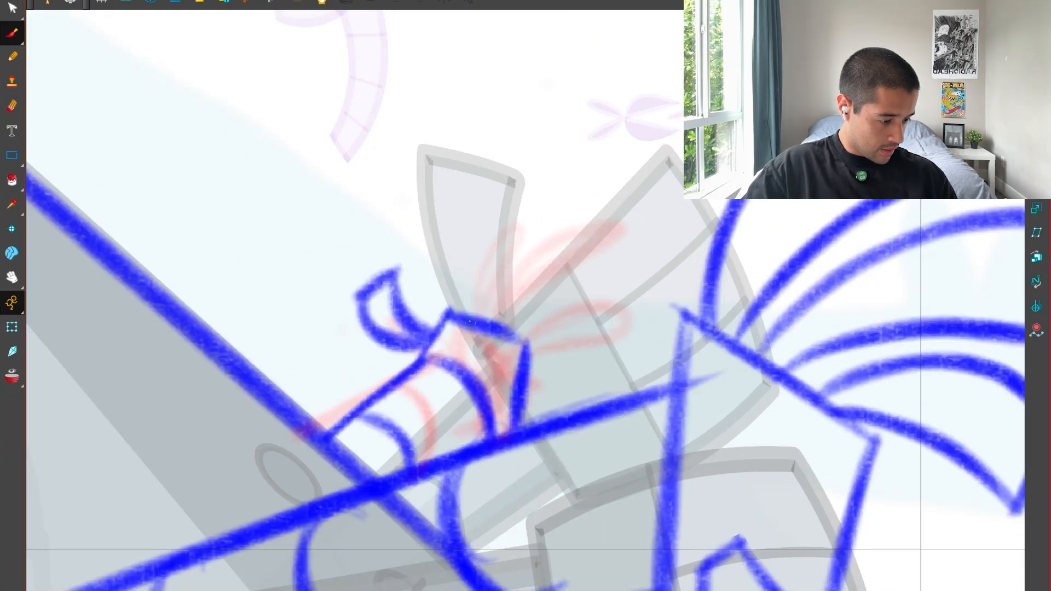
pyautogui.moveTo(469, 321)
pyautogui.mouseDown()
pyautogui.moveTo(501, 230)
pyautogui.moveTo(525, 239)
pyautogui.moveTo(507, 235)
pyautogui.moveTo(520, 251)
pyautogui.moveTo(477, 234)
pyautogui.mouseUp()
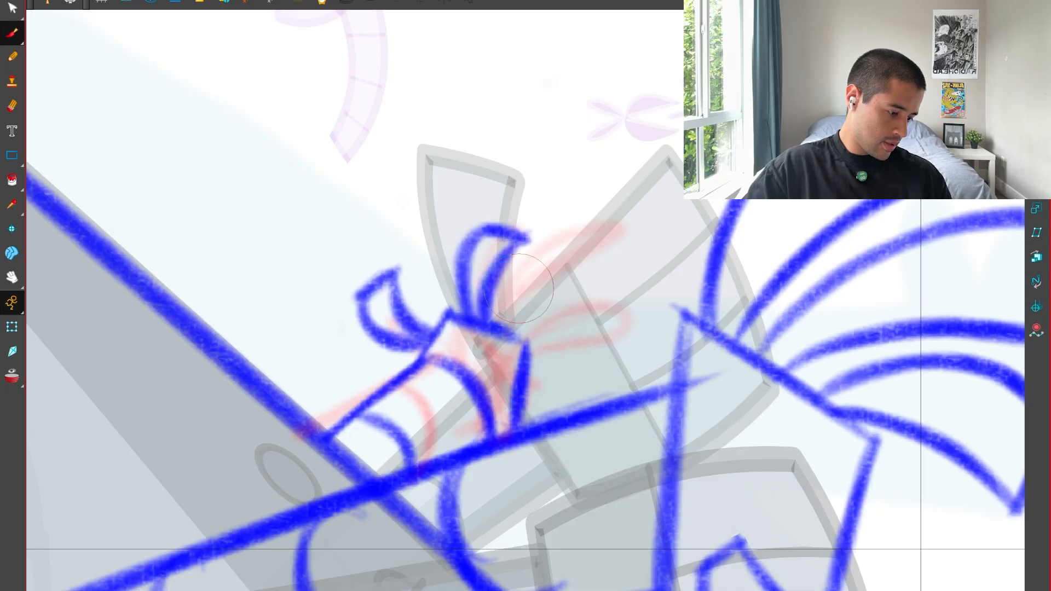
pyautogui.press('1')
pyautogui.press('1')
# Draw the far hand's two remaining fingers fanning out from the palm, each with a flat tip.
pyautogui.press('2')
pyautogui.press('2')
pyautogui.moveTo(509, 320)
pyautogui.mouseDown()
pyautogui.moveTo(581, 226)
pyautogui.moveTo(619, 256)
pyautogui.moveTo(516, 332)
pyautogui.moveTo(619, 329)
pyautogui.moveTo(616, 384)
pyautogui.mouseUp()
pyautogui.moveTo(615, 382); pyautogui.dragTo(533, 363)
pyautogui.press('1')
pyautogui.press('1')
# Delete the red rough sketch underneath the far hand and forearm.
pyautogui.press('1')
pyautogui.press('1')
pyautogui.press('1')
pyautogui.press('1')
pyautogui.press('1')
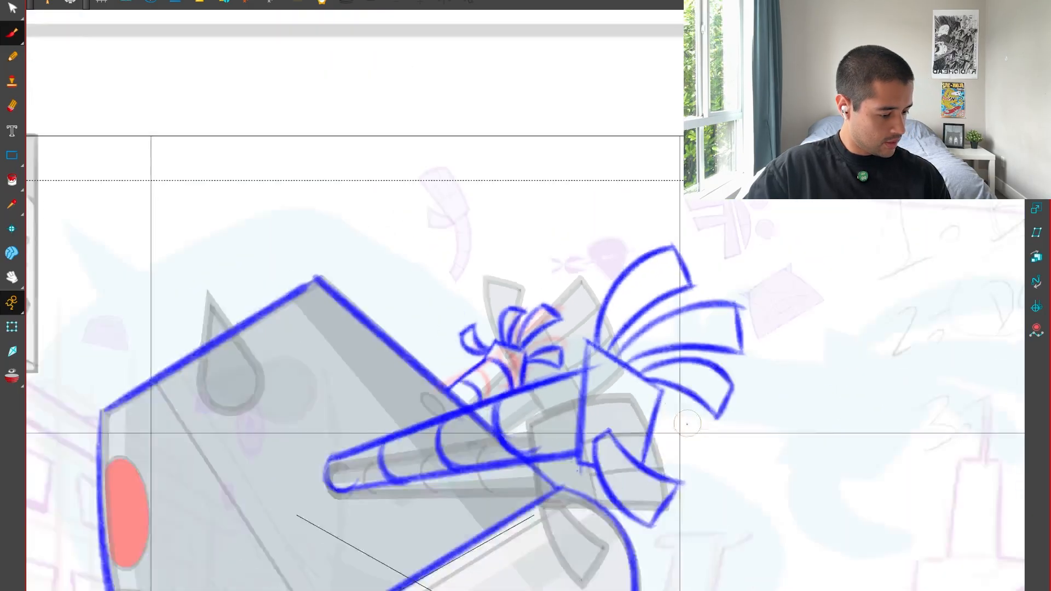
pyautogui.press('2')
pyautogui.press('2')
pyautogui.press('2')
pyautogui.press('1')
pyautogui.press('1')
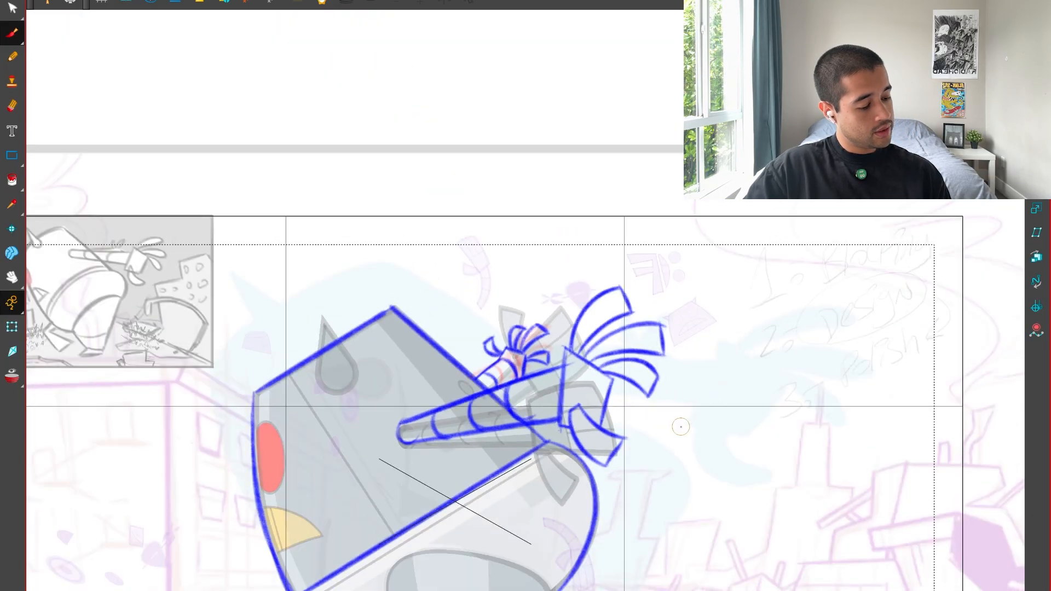
pyautogui.press('2')
pyautogui.press('2')
pyautogui.press('2')
pyautogui.click(523, 388)
pyautogui.press('Delete')
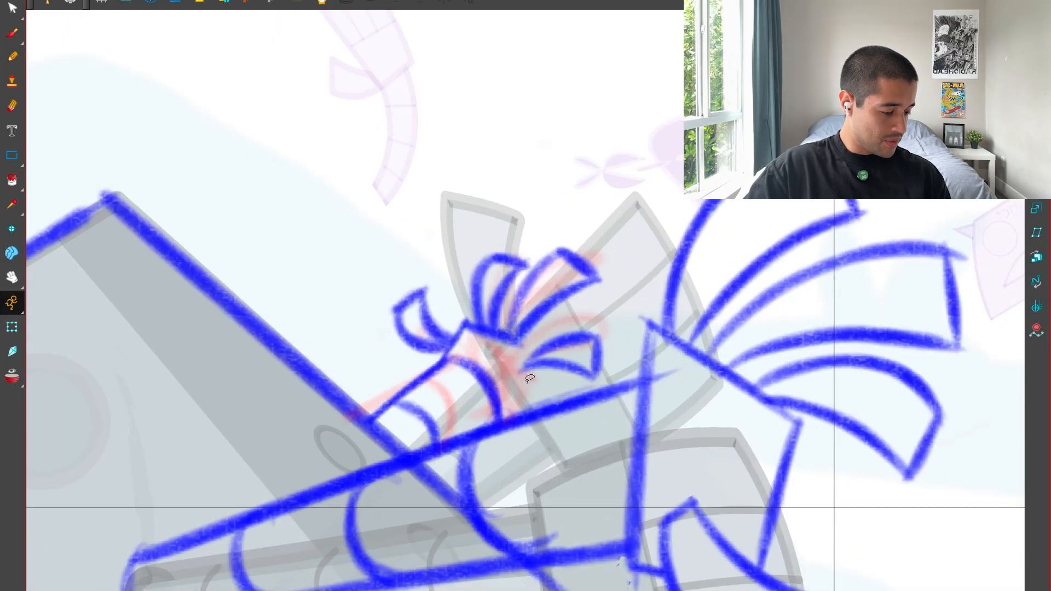
pyautogui.click(527, 381)
pyautogui.press('Delete')
pyautogui.hotkey('alt', 'b')
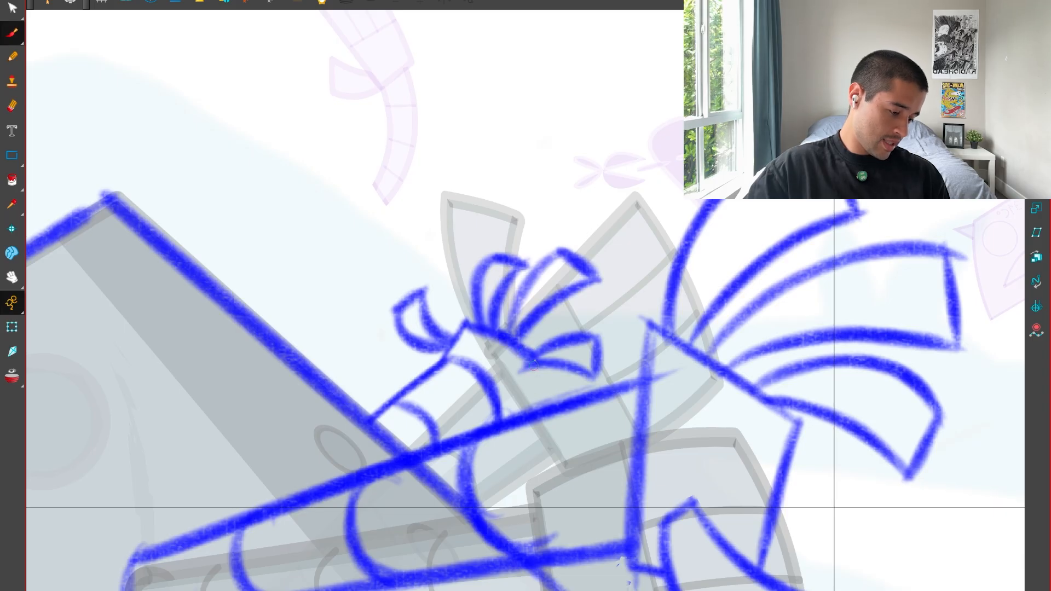
pyautogui.moveTo(537, 373); pyautogui.dragTo(517, 416)
pyautogui.hotkey('ctrl', 'z')
pyautogui.hotkey('ctrl', 'z')
# Delete the upper edge of the far hand's palm and redraw it as a straight stroke below the fingers.
pyautogui.hotkey('alt', 's')
pyautogui.click(463, 327)
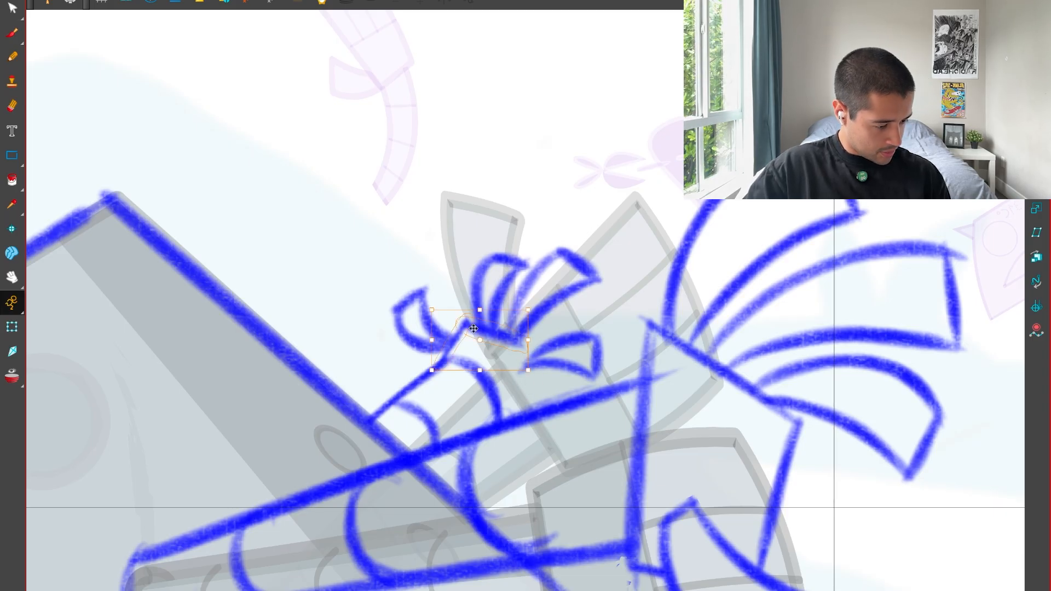
pyautogui.press('Delete')
pyautogui.hotkey('alt', 'b')
pyautogui.moveTo(452, 359)
pyautogui.mouseDown()
pyautogui.moveTo(456, 318)
pyautogui.moveTo(543, 370)
pyautogui.moveTo(523, 419)
pyautogui.moveTo(593, 360)
pyautogui.mouseUp()
pyautogui.click(644, 301)
pyautogui.press('1')
pyautogui.press('1')
pyautogui.press('1')
pyautogui.press('1')
pyautogui.press('1')
pyautogui.press('1')
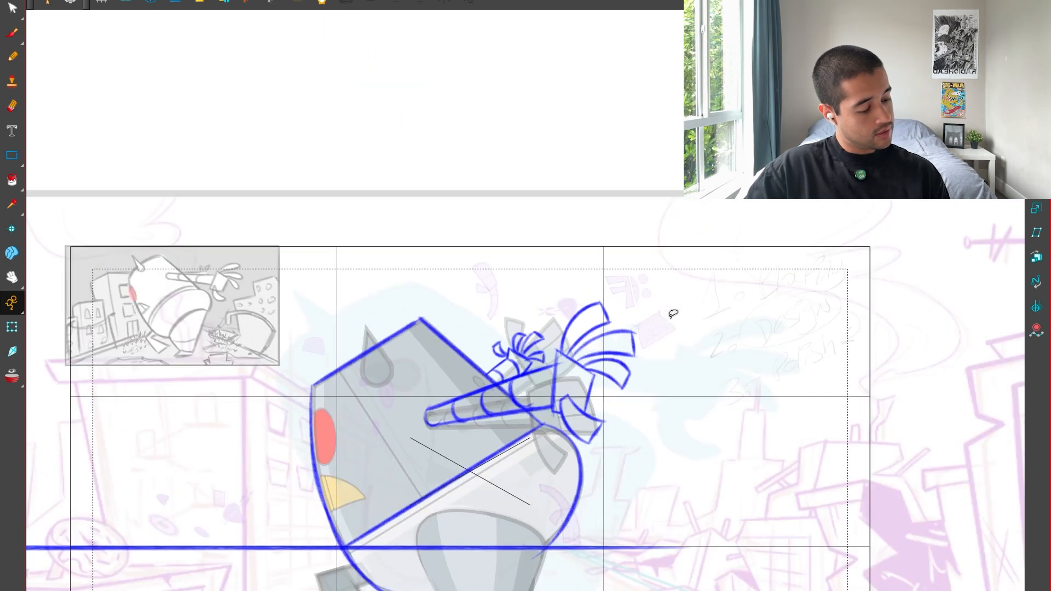
# Draw the side edge of the far palm slanting from the last finger's base down to the near arm.
pyautogui.press('2')
pyautogui.press('1')
pyautogui.moveTo(514, 315); pyautogui.dragTo(506, 283)
pyautogui.press('2')
pyautogui.press('2')
pyautogui.press('2')
pyautogui.press('2')
pyautogui.press('2')
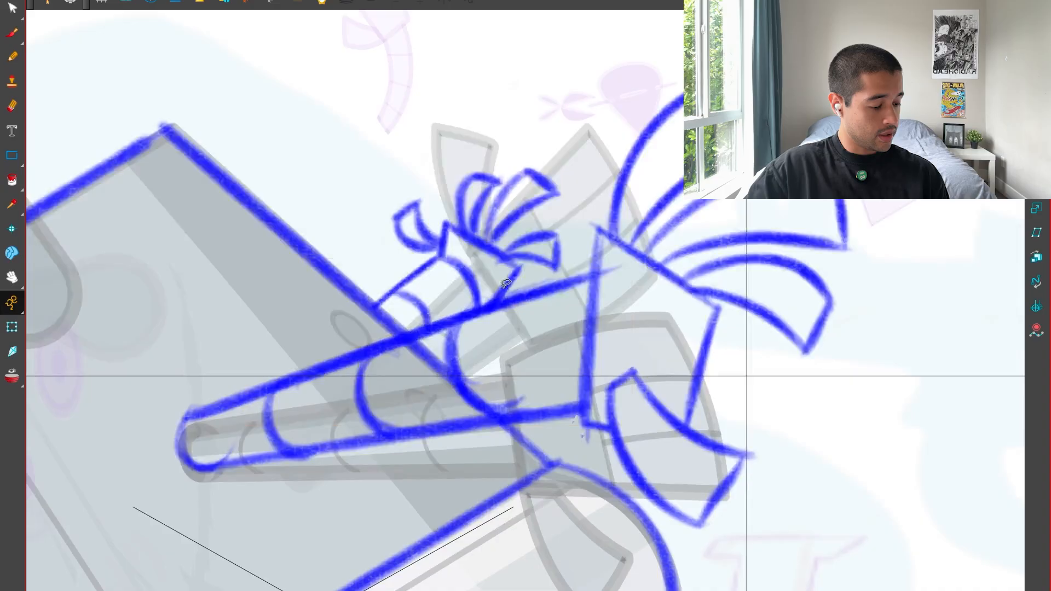
pyautogui.press('2')
pyautogui.hotkey('alt', 'b')
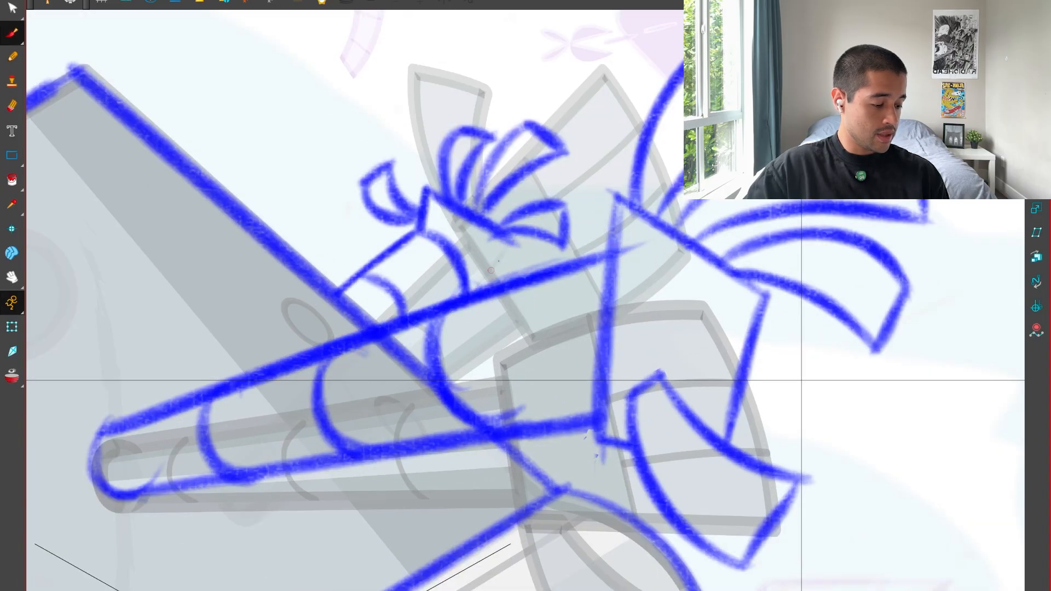
pyautogui.moveTo(515, 246); pyautogui.dragTo(475, 289)
# Reshape the far forearm's upper edge so that its wrist end meets the palm's lower corner.
pyautogui.hotkey('alt', 's')
pyautogui.click(463, 246)
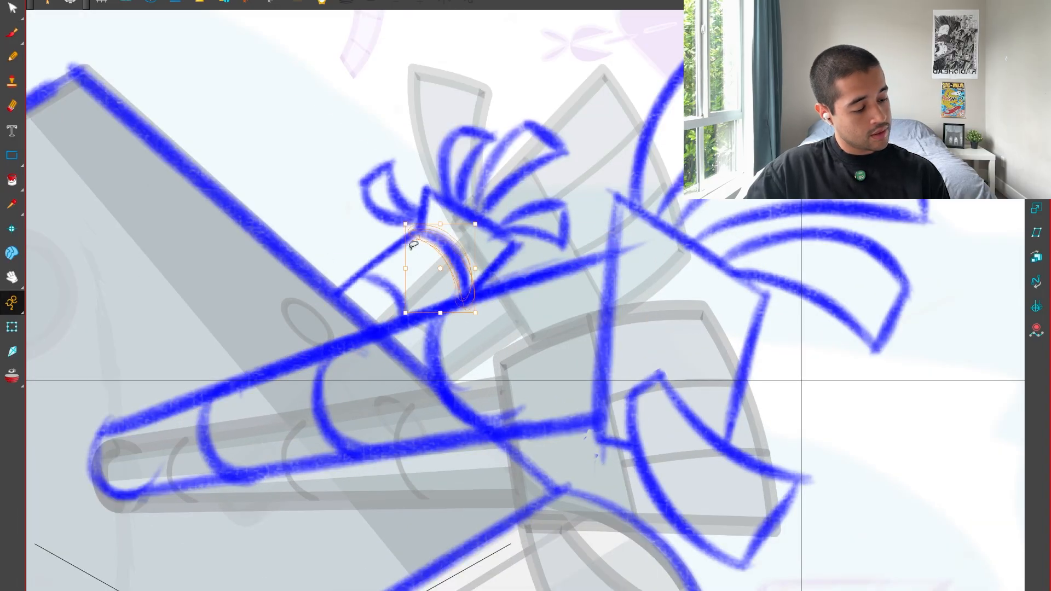
pyautogui.press('2')
pyautogui.click(373, 225)
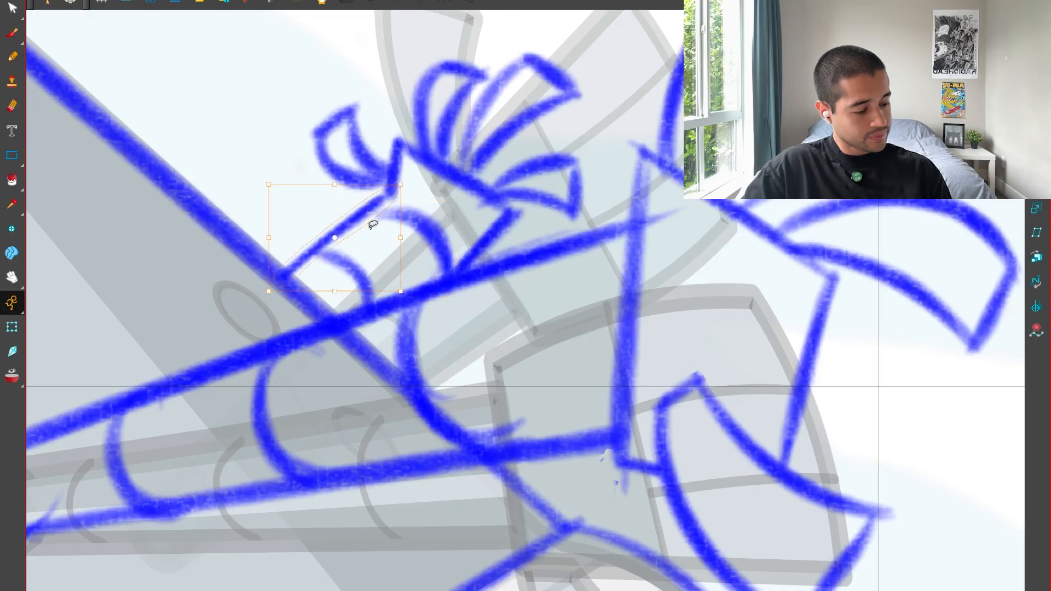
pyautogui.moveTo(395, 191)
pyautogui.mouseDown()
pyautogui.moveTo(416, 196)
pyautogui.moveTo(406, 214)
pyautogui.moveTo(391, 212)
pyautogui.mouseUp()
pyautogui.click(238, 203)
pyautogui.hotkey('alt', 'b')
# Strengthen the far palm's thumb-side edge with a stroke from its upper corner down to the forearm.
pyautogui.press('1')
pyautogui.press('1')
pyautogui.press('1')
pyautogui.press('1')
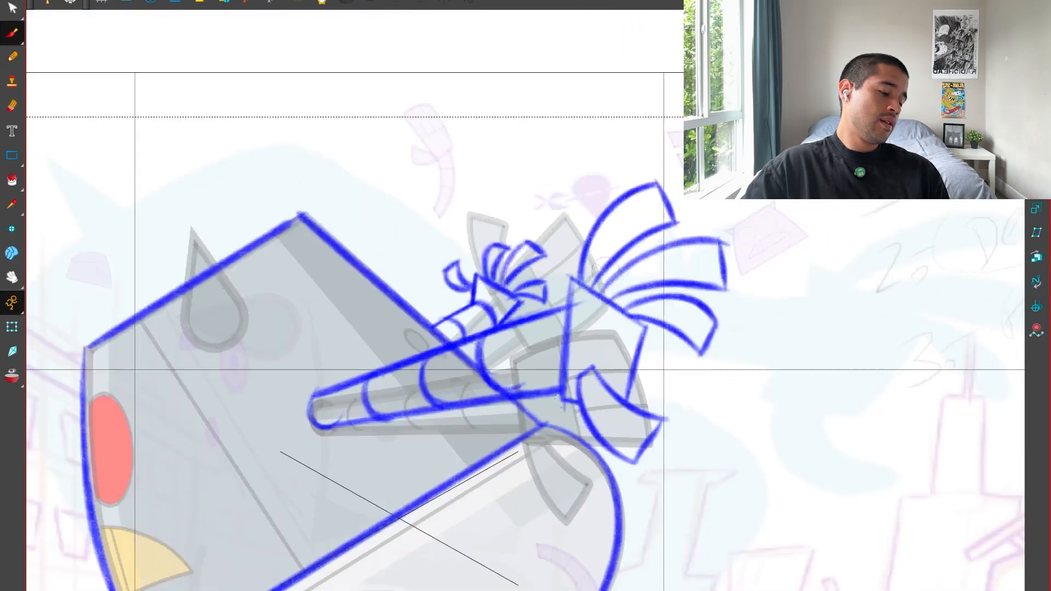
pyautogui.press('1')
pyautogui.press('1')
pyautogui.press('2')
pyautogui.press('2')
pyautogui.press('2')
pyautogui.press('2')
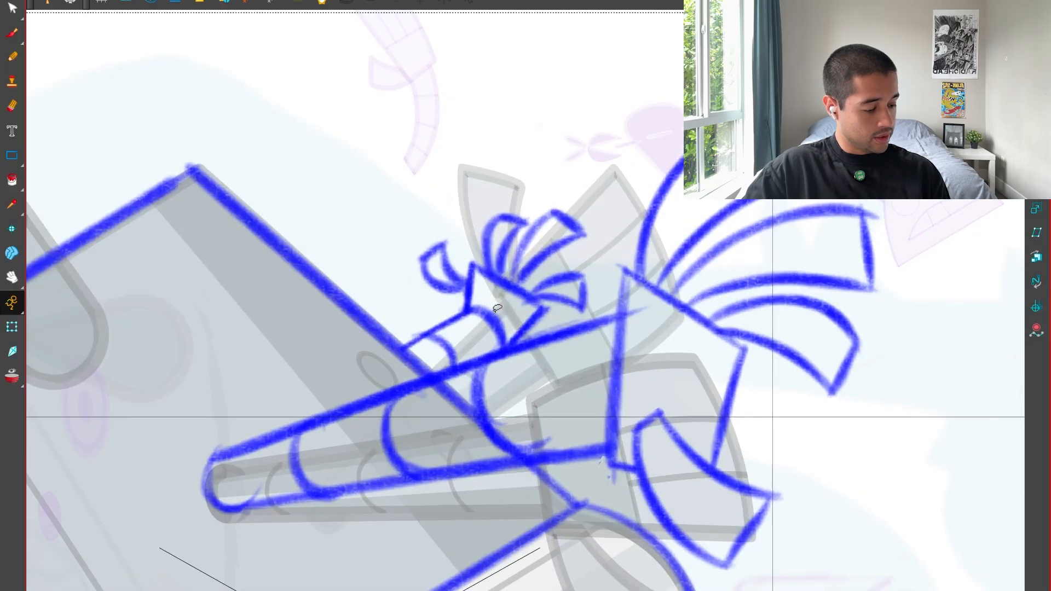
pyautogui.press('2')
pyautogui.hotkey('alt', 'b')
pyautogui.press('2')
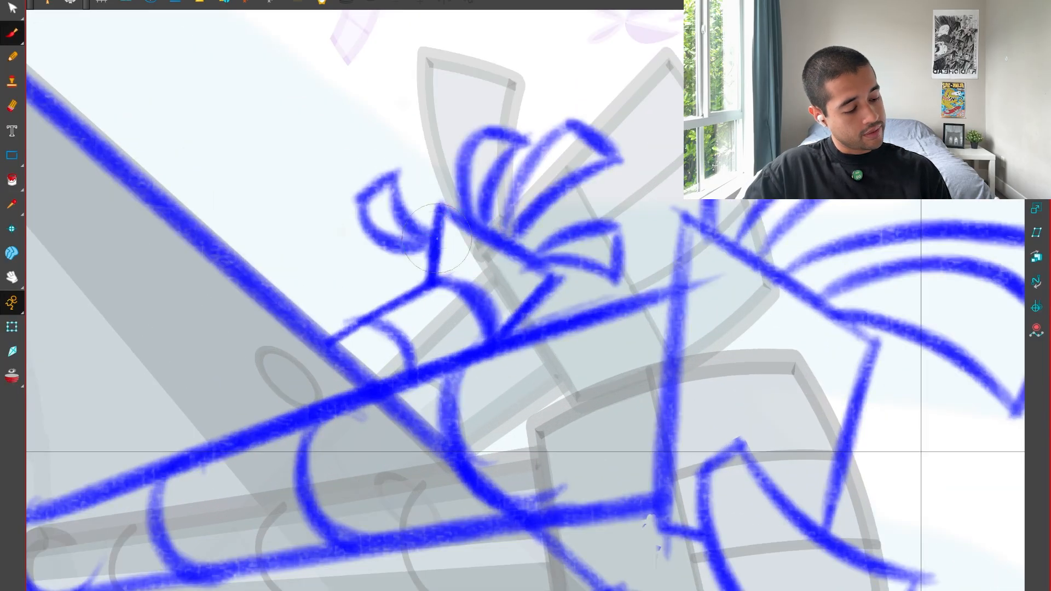
pyautogui.moveTo(440, 210); pyautogui.dragTo(430, 277)
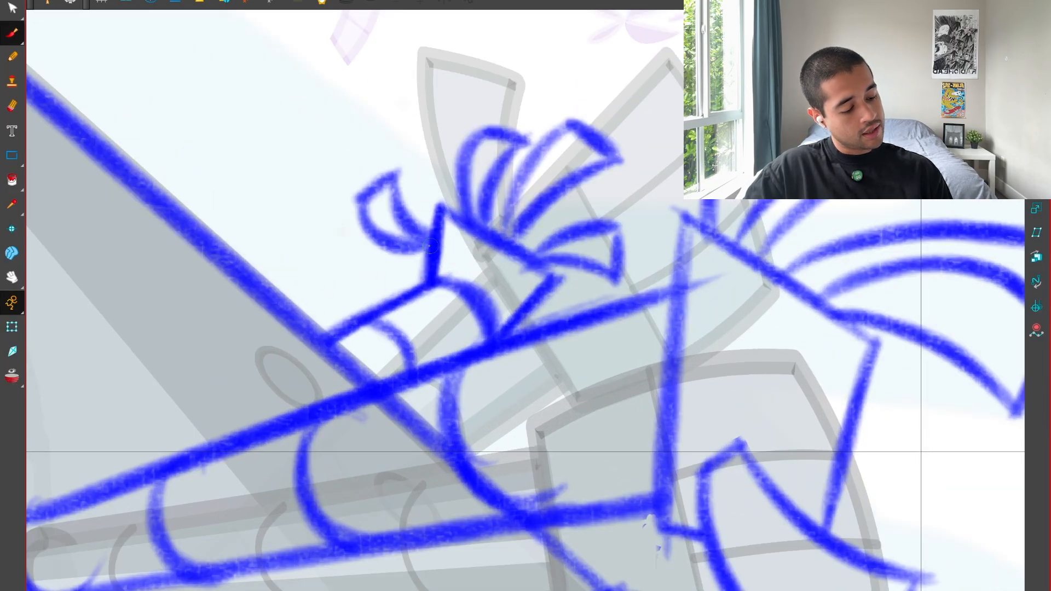
pyautogui.moveTo(357, 200)
pyautogui.mouseDown()
pyautogui.moveTo(295, 336)
pyautogui.moveTo(423, 283)
pyautogui.mouseUp()
pyautogui.press('1')
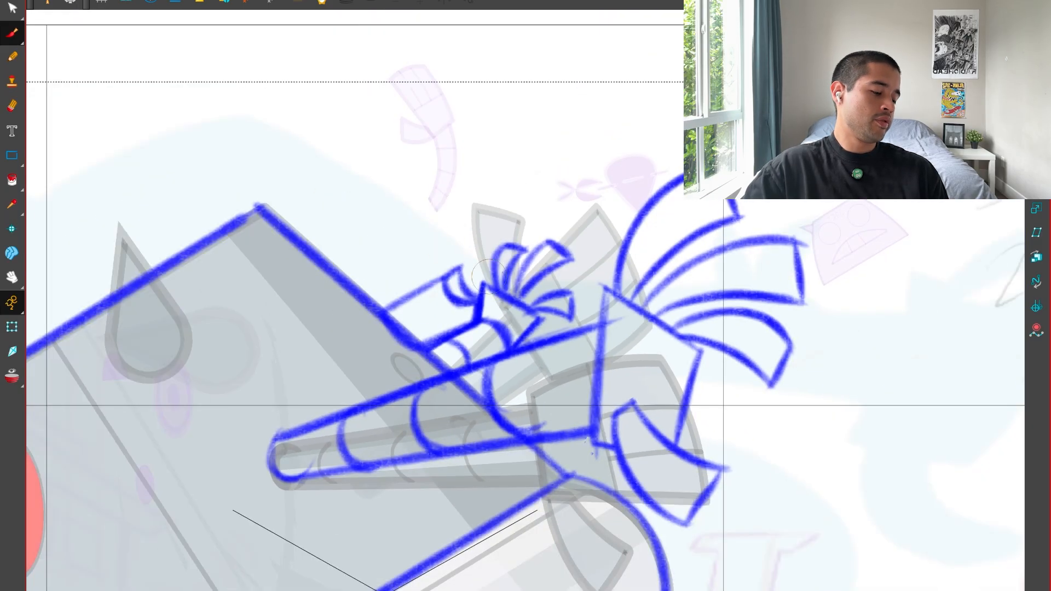
pyautogui.hotkey('ctrl', 'z')
# Sketch a taller outer edge for the far hand's first finger and curved guide arcs over the fingertips.
pyautogui.press('1')
pyautogui.press('1')
pyautogui.moveTo(492, 263); pyautogui.dragTo(486, 285)
pyautogui.press('2')
pyautogui.press('2')
pyautogui.press('2')
pyautogui.press('2')
pyautogui.press('2')
pyautogui.moveTo(523, 235)
pyautogui.mouseDown()
pyautogui.moveTo(521, 271)
pyautogui.moveTo(417, 265)
pyautogui.moveTo(518, 312)
pyautogui.mouseUp()
pyautogui.hotkey('alt', 's')
pyautogui.moveTo(460, 180)
pyautogui.mouseDown()
pyautogui.moveTo(483, 280)
pyautogui.moveTo(493, 274)
pyautogui.mouseUp()
pyautogui.hotkey('alt', 'q')
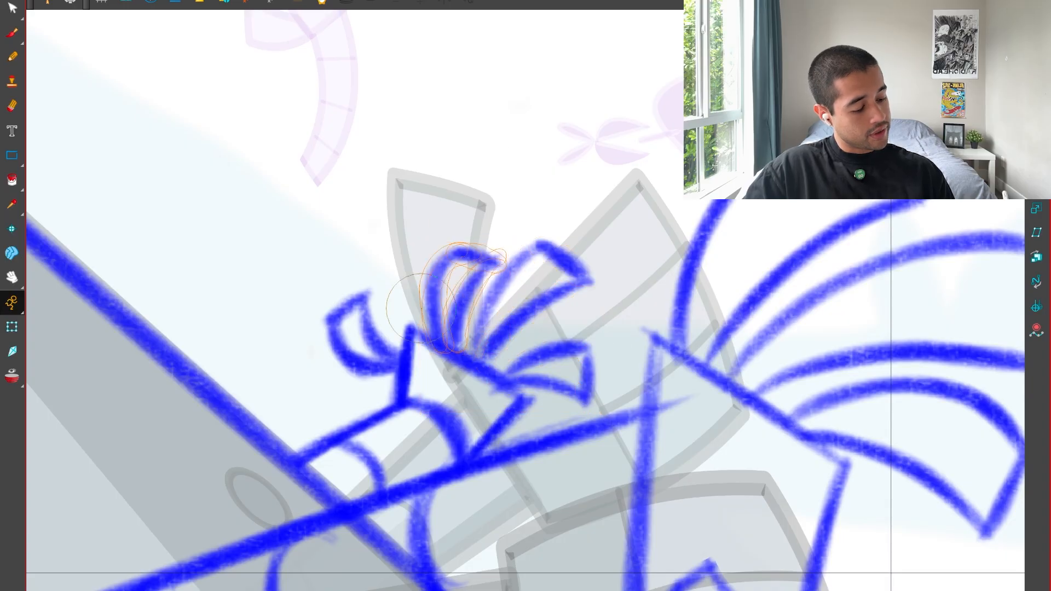
pyautogui.hotkey('alt', 'b')
pyautogui.moveTo(431, 335)
pyautogui.mouseDown()
pyautogui.moveTo(429, 219)
pyautogui.moveTo(610, 286)
pyautogui.mouseUp()
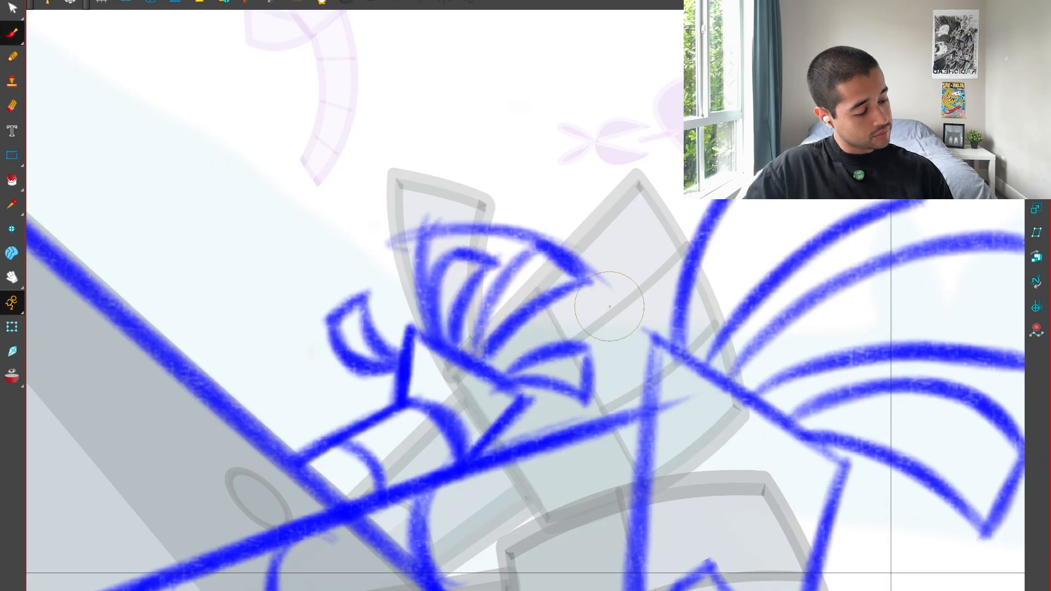
pyautogui.moveTo(455, 226); pyautogui.dragTo(615, 296)
pyautogui.moveTo(582, 238); pyautogui.dragTo(588, 393)
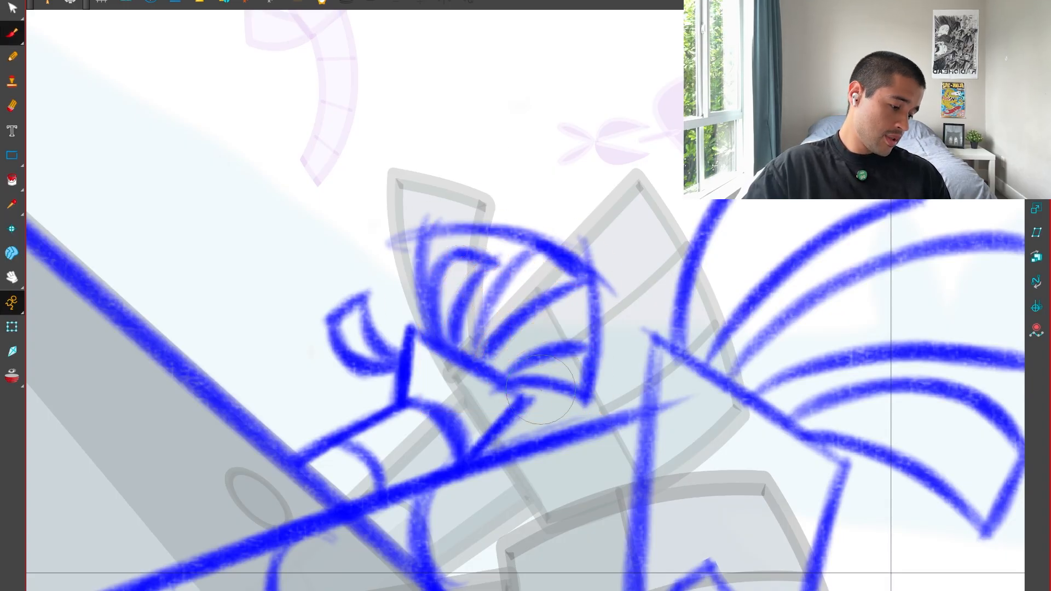
pyautogui.moveTo(510, 383); pyautogui.dragTo(583, 396)
# Delete the old short first finger of the far hand.
pyautogui.moveTo(528, 284); pyautogui.dragTo(547, 322)
pyautogui.hotkey('alt', 's')
pyautogui.press('Delete')
pyautogui.moveTo(485, 278)
pyautogui.mouseDown()
pyautogui.moveTo(526, 290)
pyautogui.moveTo(470, 377)
pyautogui.mouseUp()
pyautogui.hotkey('alt', 'b')
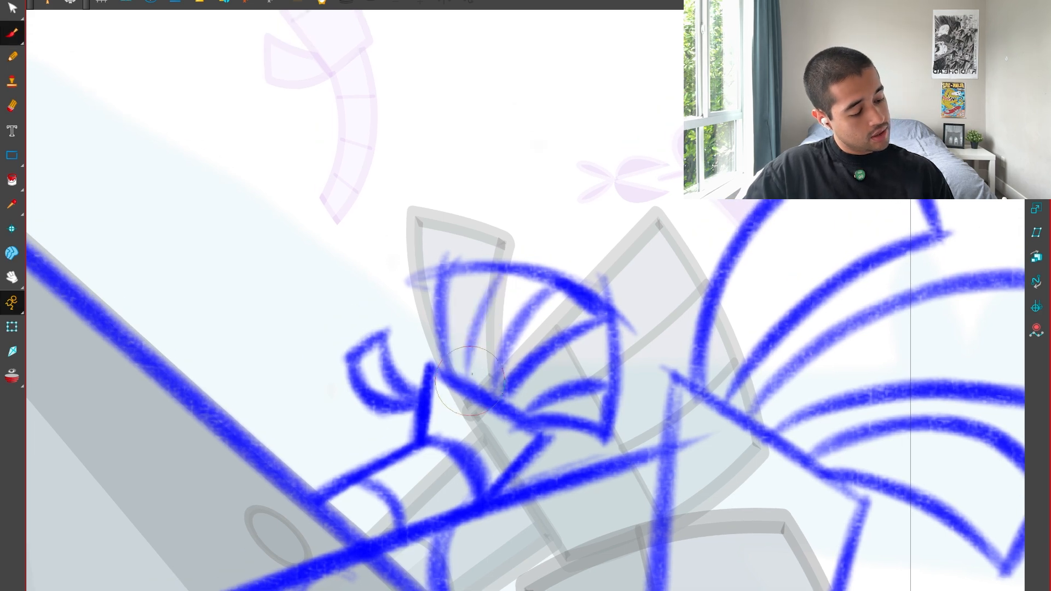
# Draw the first finger's inner edge from the guide arc to the palm and strengthen the neighbouring finger lines.
pyautogui.moveTo(502, 275); pyautogui.dragTo(463, 379)
pyautogui.moveTo(436, 273)
pyautogui.mouseDown()
pyautogui.moveTo(574, 294)
pyautogui.moveTo(496, 388)
pyautogui.mouseUp()
pyautogui.moveTo(545, 290); pyautogui.dragTo(497, 396)
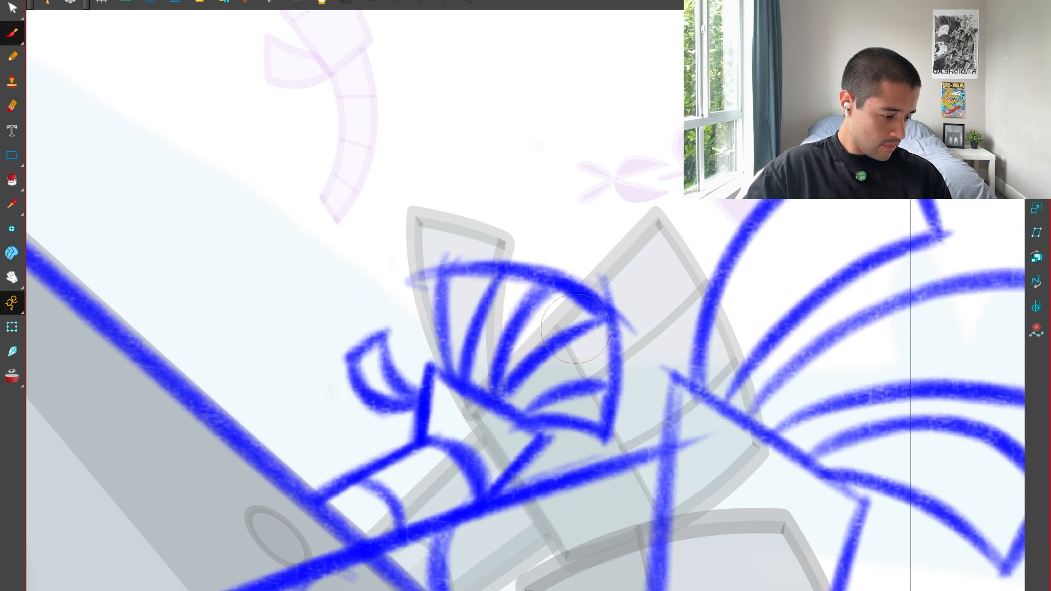
pyautogui.moveTo(575, 329)
pyautogui.mouseDown()
pyautogui.moveTo(606, 319)
pyautogui.moveTo(545, 397)
pyautogui.moveTo(602, 434)
pyautogui.mouseUp()
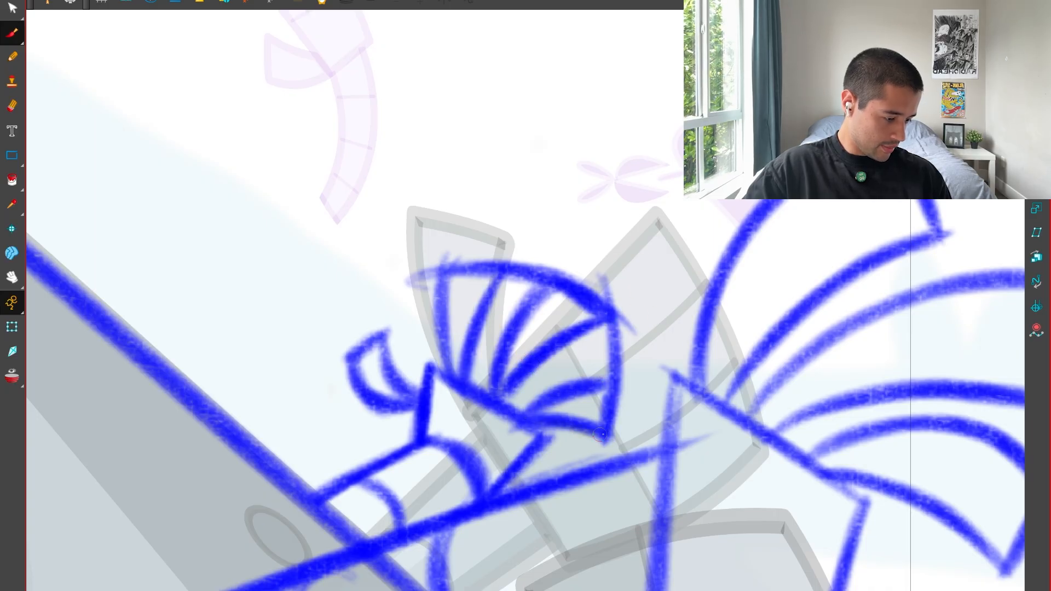
# Close the far hand's first finger with a flat tip and delete the guide arcs around the fingertips.
pyautogui.click(617, 348)
pyautogui.press('Delete')
pyautogui.click(527, 267)
pyautogui.press('Delete')
pyautogui.press('1')
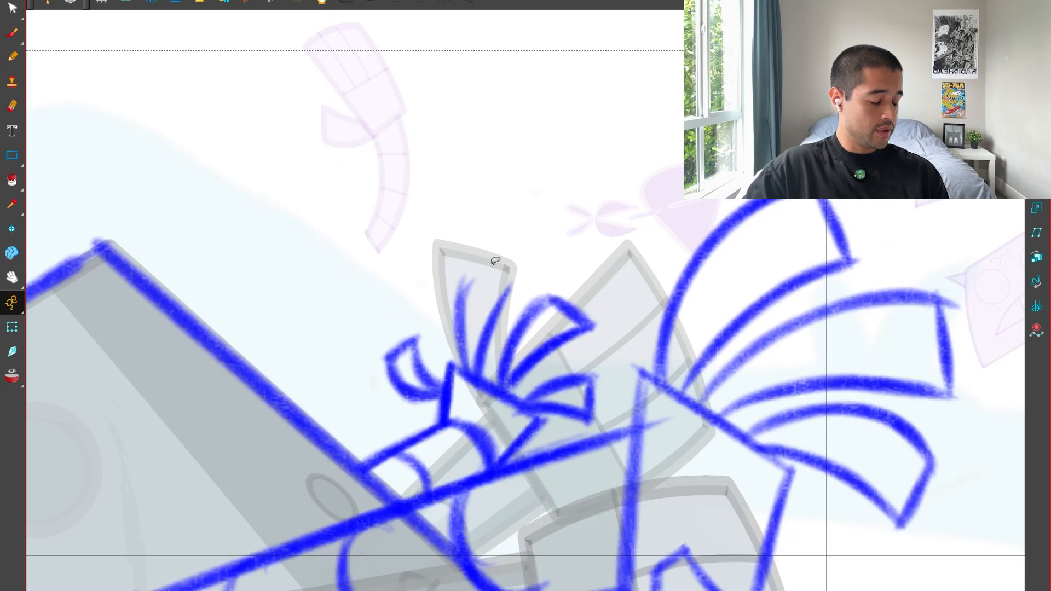
pyautogui.hotkey('ctrl', 'z')
pyautogui.press('2')
pyautogui.hotkey('alt', 'b')
pyautogui.moveTo(445, 263)
pyautogui.mouseDown()
pyautogui.moveTo(509, 264)
pyautogui.moveTo(610, 318)
pyautogui.mouseUp()
pyautogui.hotkey('alt', 's')
pyautogui.click(528, 269)
pyautogui.press('Delete')
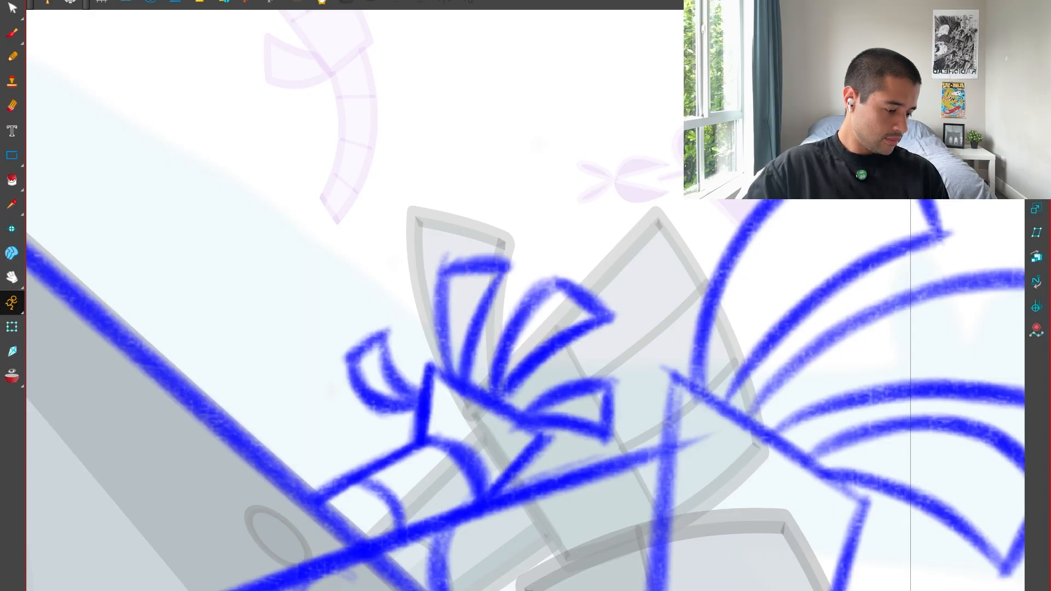
# Draw a straight seam across the robot's head from the upper slanted edge down to the diagonal jaw line.
pyautogui.press('1')
pyautogui.press('1')
pyautogui.press('1')
pyautogui.press('1')
pyautogui.press('1')
pyautogui.moveTo(603, 474)
pyautogui.mouseDown()
pyautogui.moveTo(606, 413)
pyautogui.moveTo(619, 420)
pyautogui.mouseUp()
pyautogui.press('1')
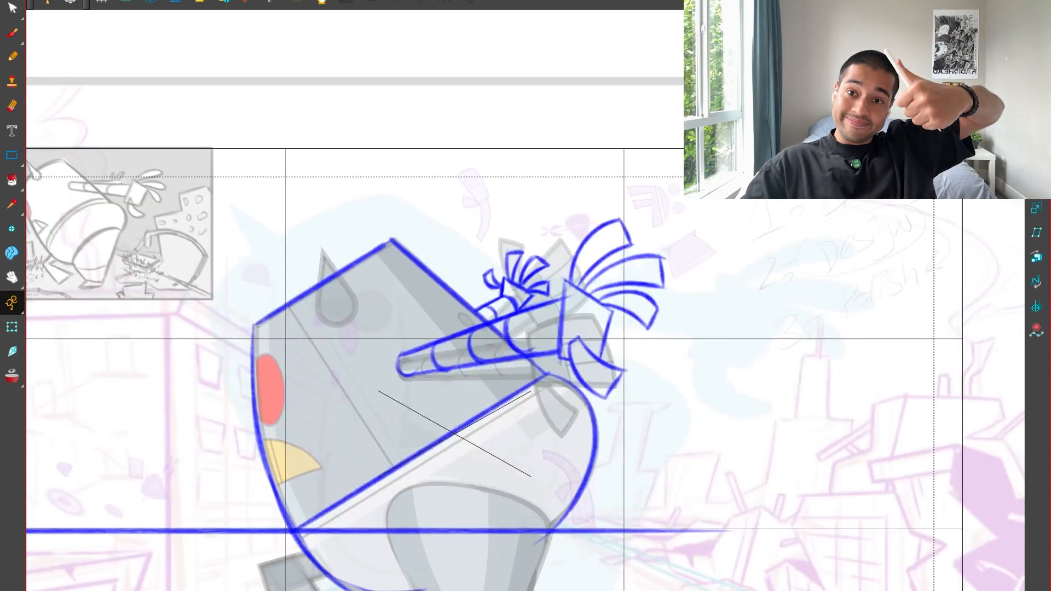
pyautogui.press('1')
pyautogui.moveTo(599, 377)
pyautogui.mouseDown()
pyautogui.moveTo(622, 370)
pyautogui.moveTo(608, 344)
pyautogui.mouseUp()
pyautogui.press('2')
pyautogui.press('2')
# Sketch the near leg's short ankle line and heel in a small zigzag just below the belly.
pyautogui.press('2')
pyautogui.hotkey('alt', 'b')
pyautogui.moveTo(227, 237); pyautogui.dragTo(396, 486)
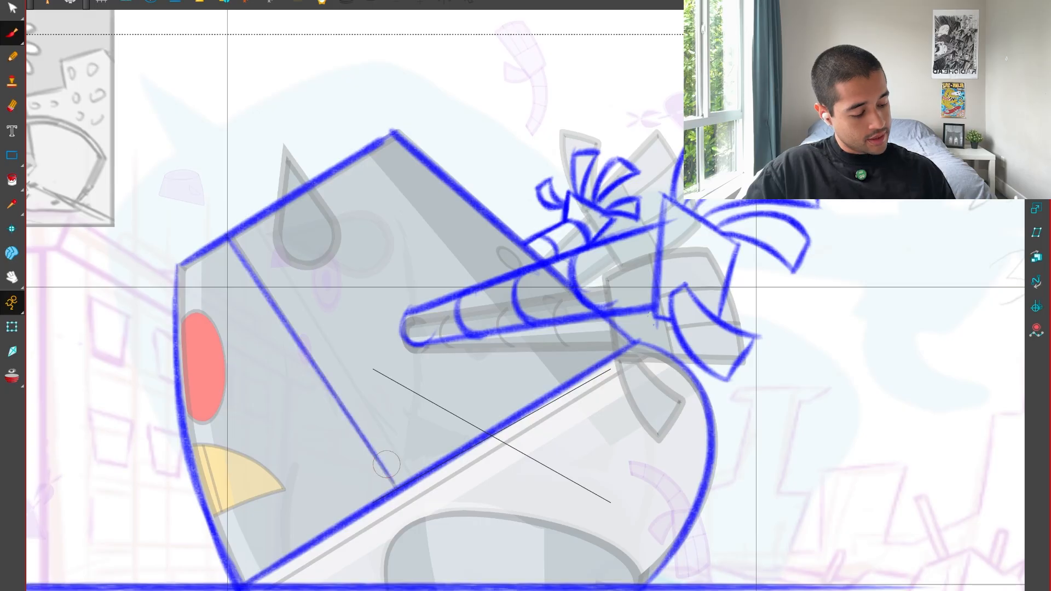
pyautogui.press('1')
pyautogui.moveTo(656, 517); pyautogui.dragTo(658, 407)
pyautogui.press('2')
pyautogui.moveTo(594, 550)
pyautogui.mouseDown()
pyautogui.moveTo(650, 523)
pyautogui.moveTo(621, 460)
pyautogui.mouseUp()
pyautogui.press('1')
pyautogui.press('2')
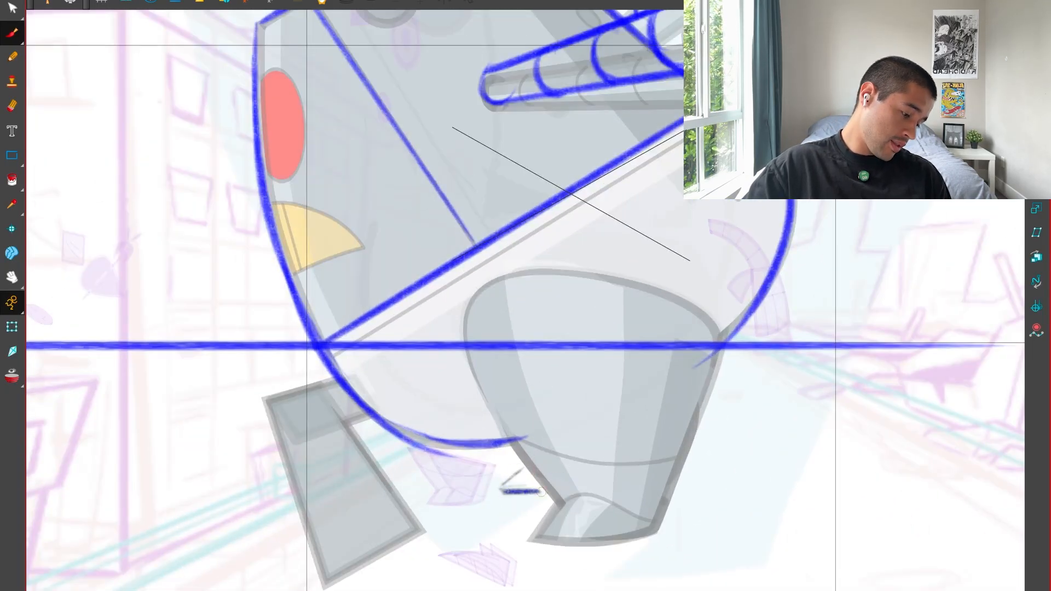
pyautogui.press('1')
pyautogui.press('1')
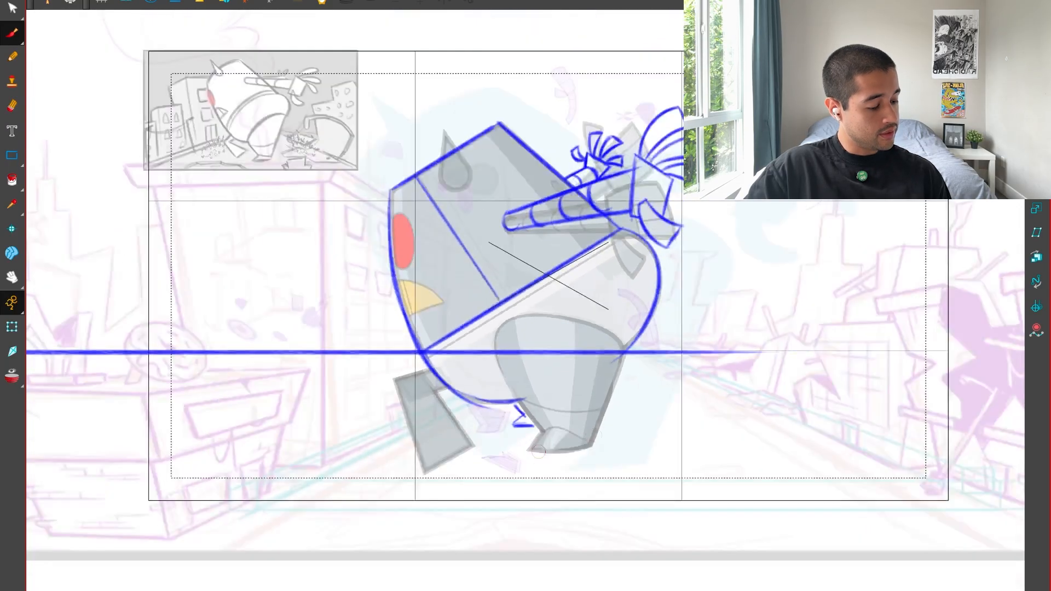
pyautogui.press('2')
pyautogui.press('2')
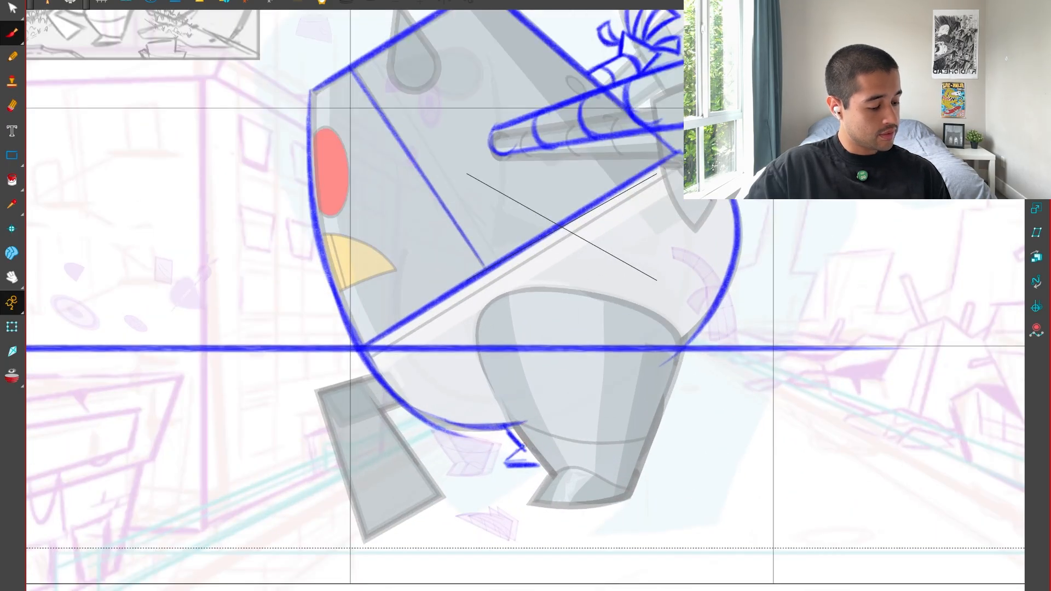
pyautogui.press('1')
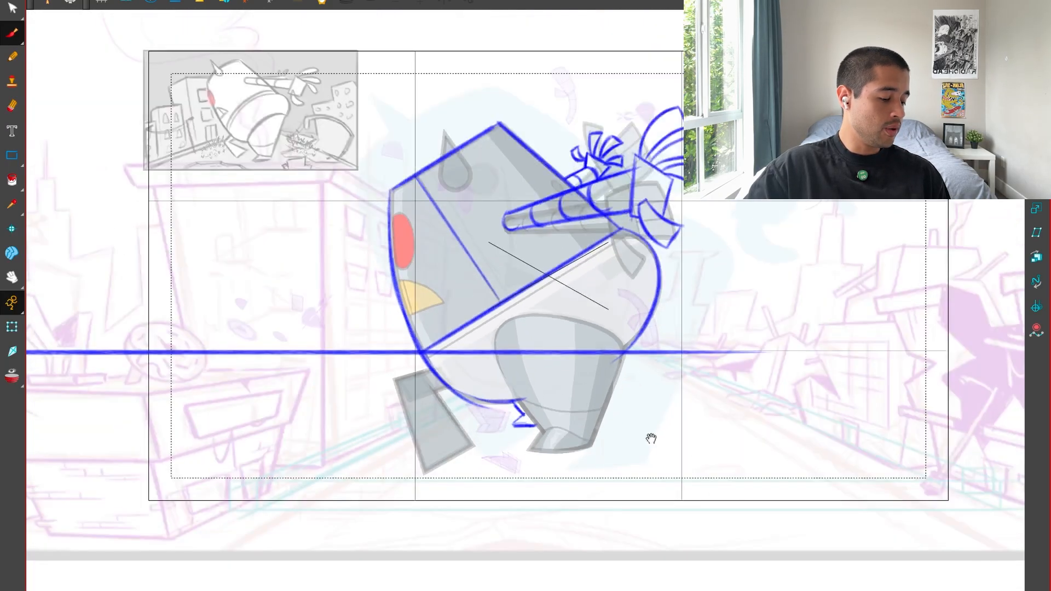
# Outline the far leg below the body as a slanted box with an open upper end at the belly.
pyautogui.press('2')
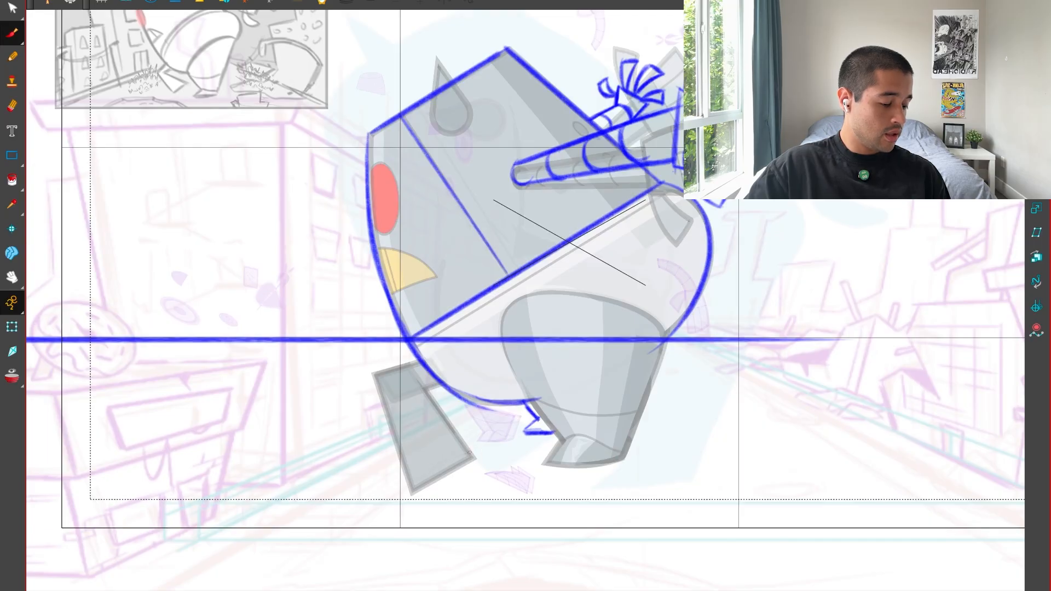
pyautogui.press('2')
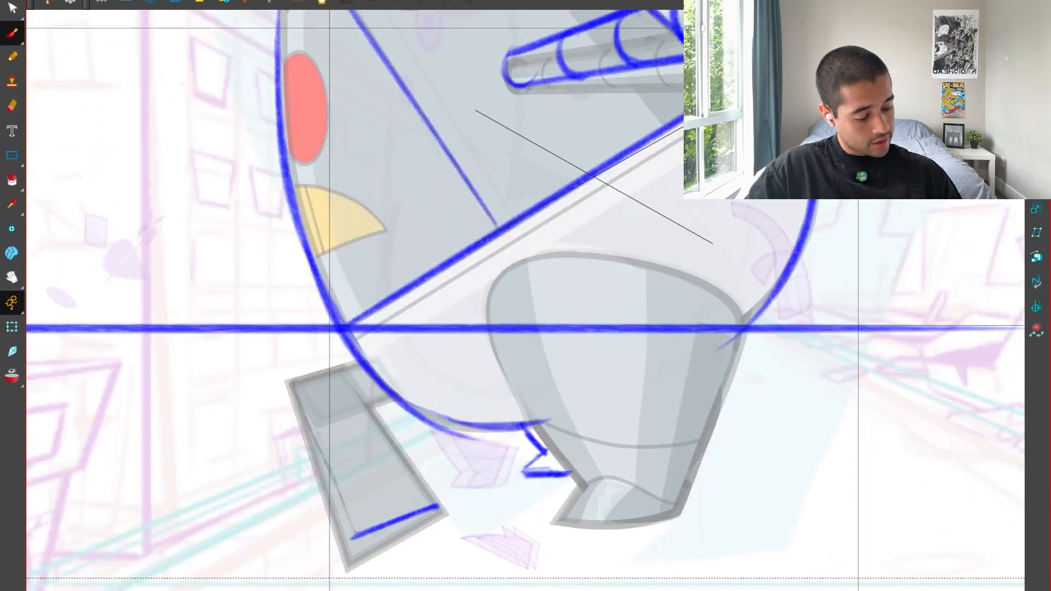
pyautogui.moveTo(292, 383); pyautogui.dragTo(355, 534)
pyautogui.moveTo(316, 372); pyautogui.dragTo(290, 382)
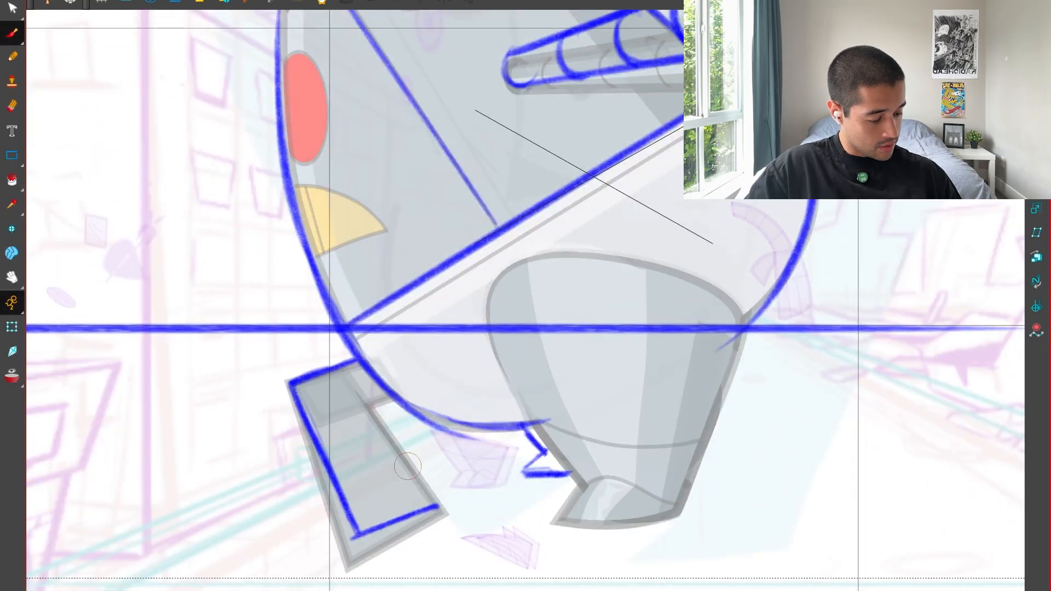
pyautogui.moveTo(441, 512); pyautogui.dragTo(370, 404)
pyautogui.press('1')
pyautogui.press('1')
pyautogui.press('1')
pyautogui.press('1')
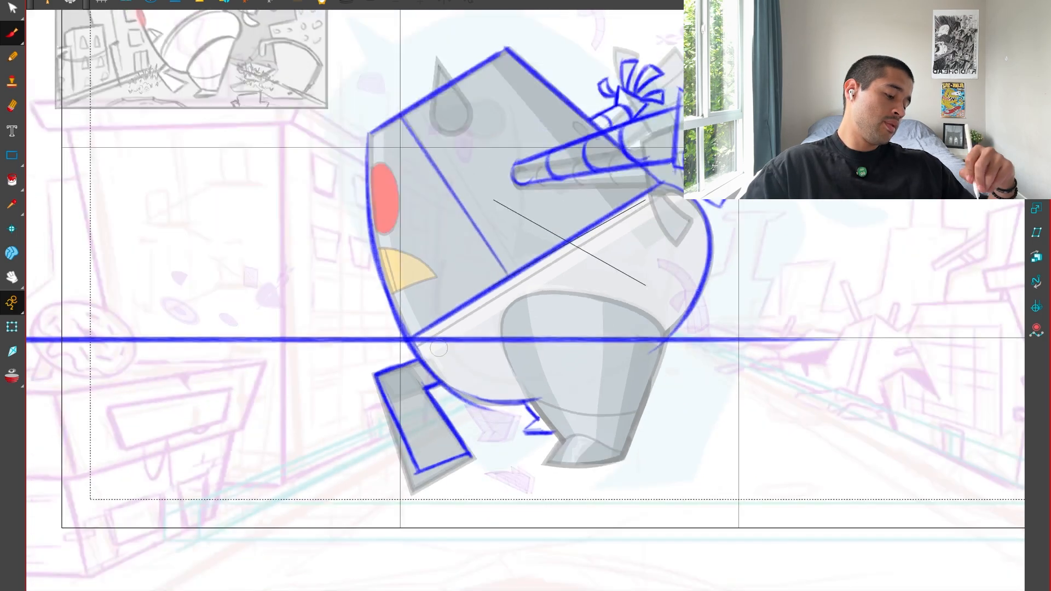
# Rough out the near foot's sole as a slanted four-sided shape with crossing diagonals.
pyautogui.press('2')
pyautogui.press('2')
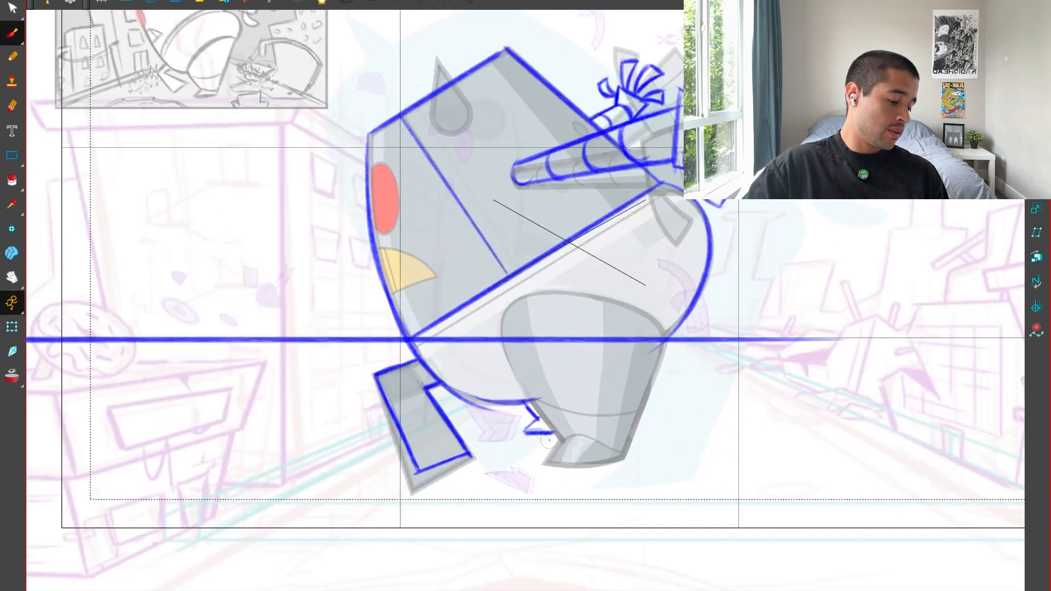
pyautogui.moveTo(537, 438); pyautogui.dragTo(720, 446)
pyautogui.hotkey('ctrl', 'z')
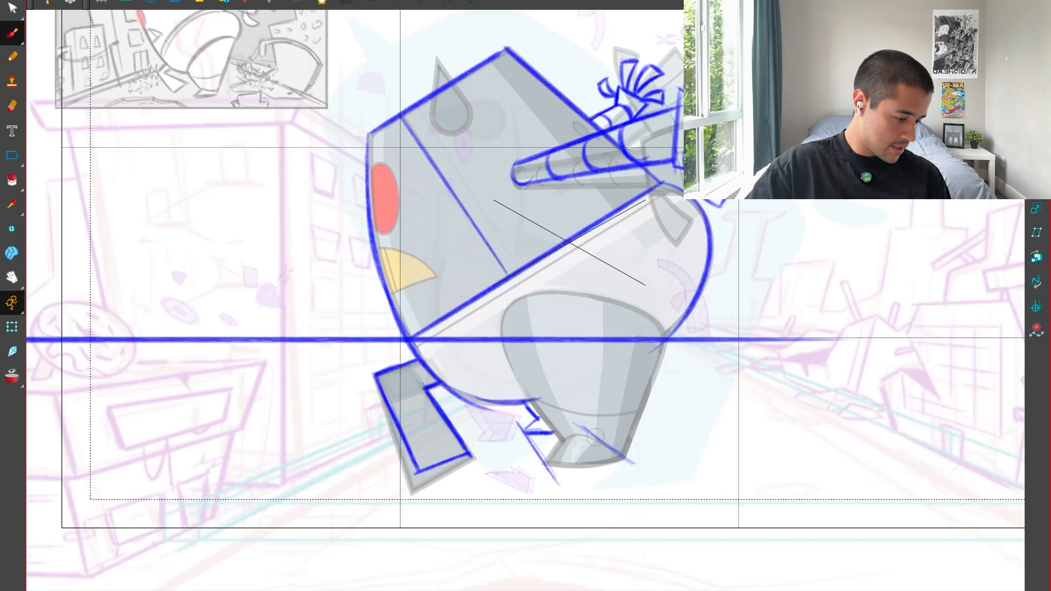
pyautogui.moveTo(531, 468); pyautogui.dragTo(635, 464)
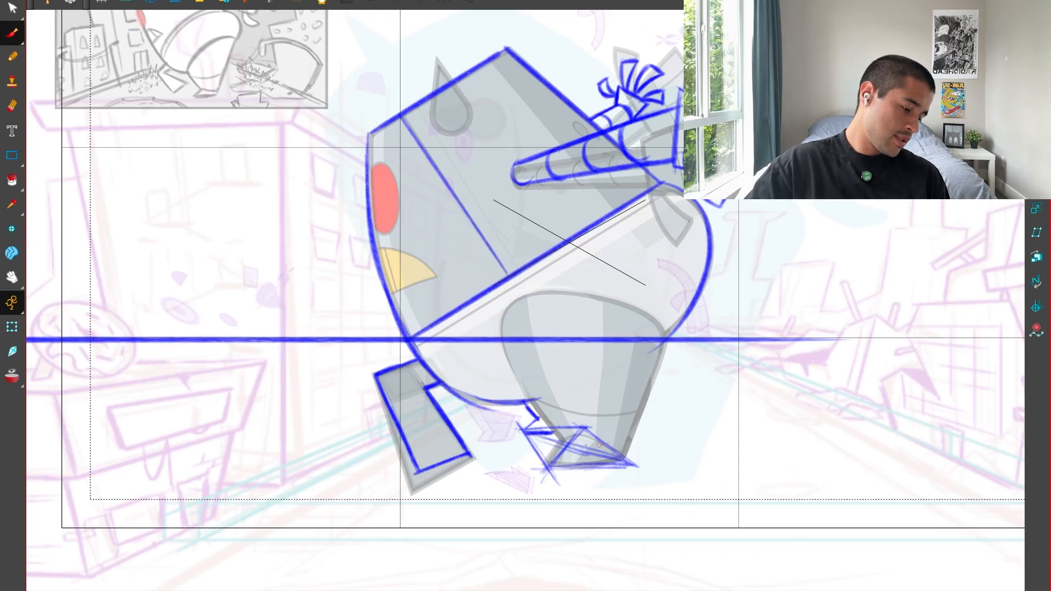
pyautogui.hotkey('ctrl', 'z')
# Duplicate the horizontal horizon line and place the copy lower, across the far leg and near foot.
pyautogui.press('2')
pyautogui.hotkey('alt', 's')
pyautogui.click(716, 341)
pyautogui.press('1')
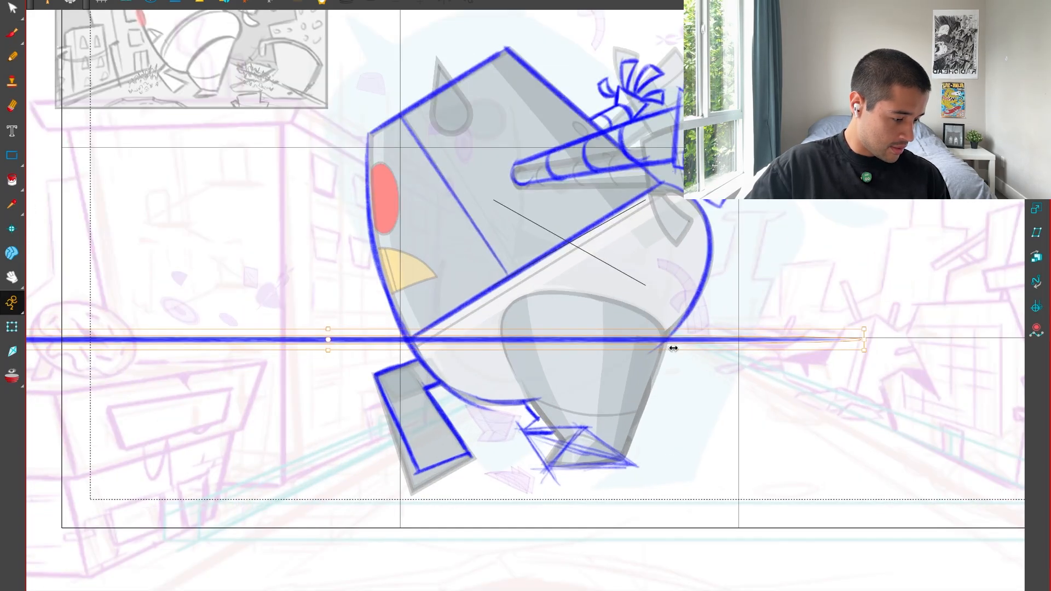
pyautogui.moveTo(681, 344); pyautogui.dragTo(678, 444)
pyautogui.press('2')
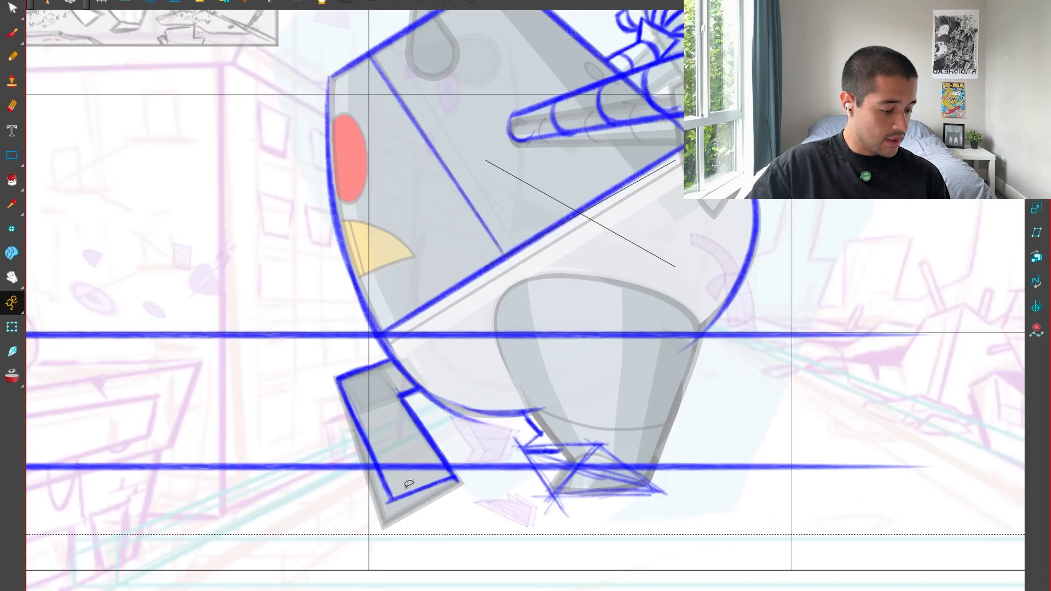
pyautogui.hotkey('alt', 'b')
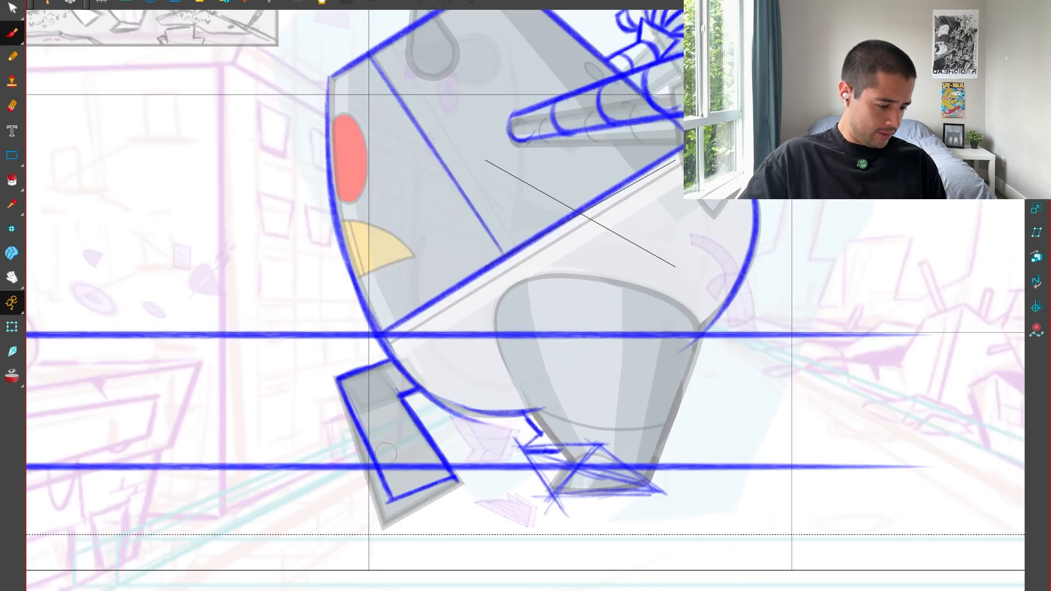
# Draw the far leg's bottom edge along the lower horizontal guide line and delete the leg lines hanging below it.
pyautogui.moveTo(444, 468); pyautogui.dragTo(456, 471)
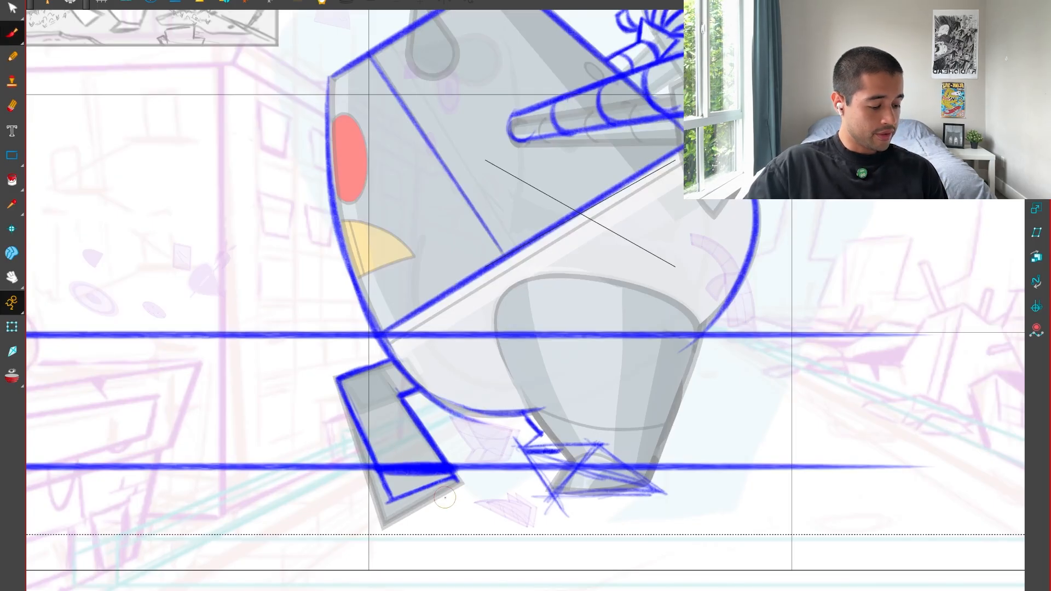
pyautogui.hotkey('alt', 's')
pyautogui.click(388, 491)
pyautogui.press('Delete')
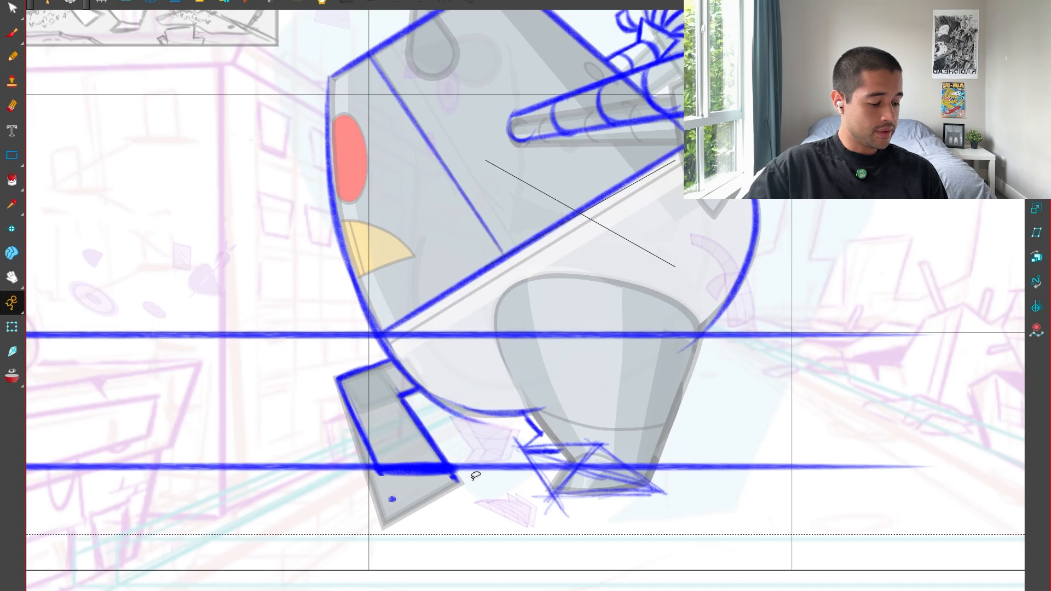
# Delete both horizontal blue guide lines crossing the body and legs.
pyautogui.click(277, 467)
pyautogui.press('Delete')
pyautogui.click(278, 334)
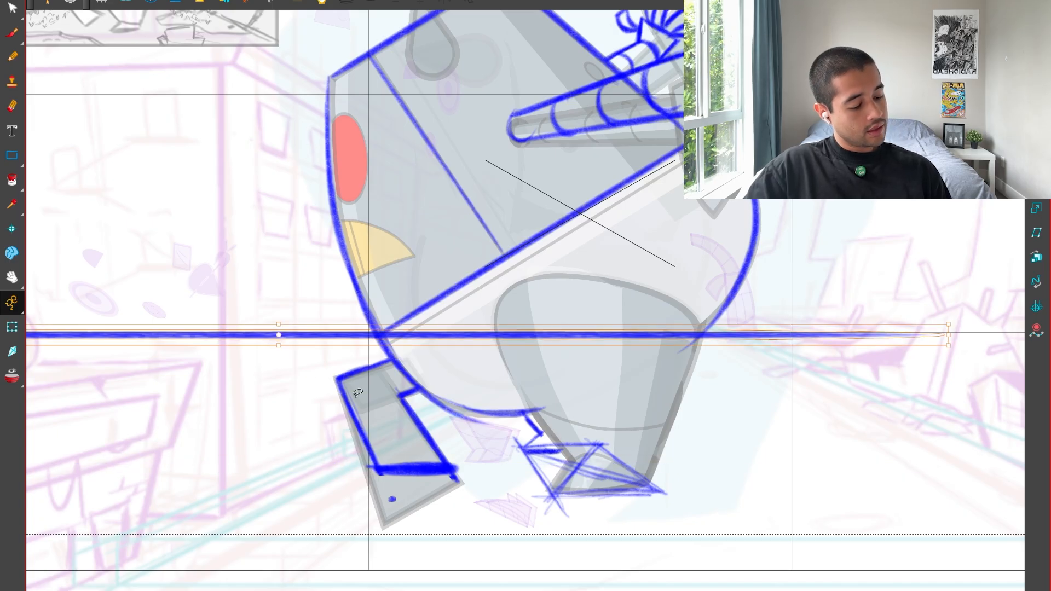
pyautogui.press('Delete')
# Clean up the far leg's bottom edge by removing the stray line ends and the leftover dot below it.
pyautogui.press('1')
pyautogui.press('1')
pyautogui.press('2')
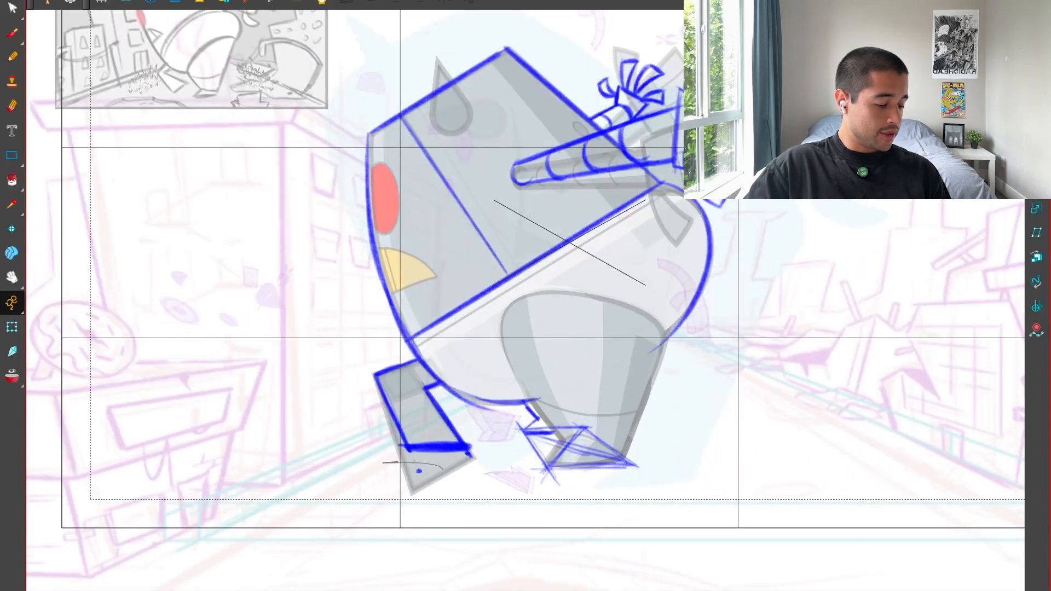
pyautogui.moveTo(441, 469); pyautogui.dragTo(438, 472)
pyautogui.press('2')
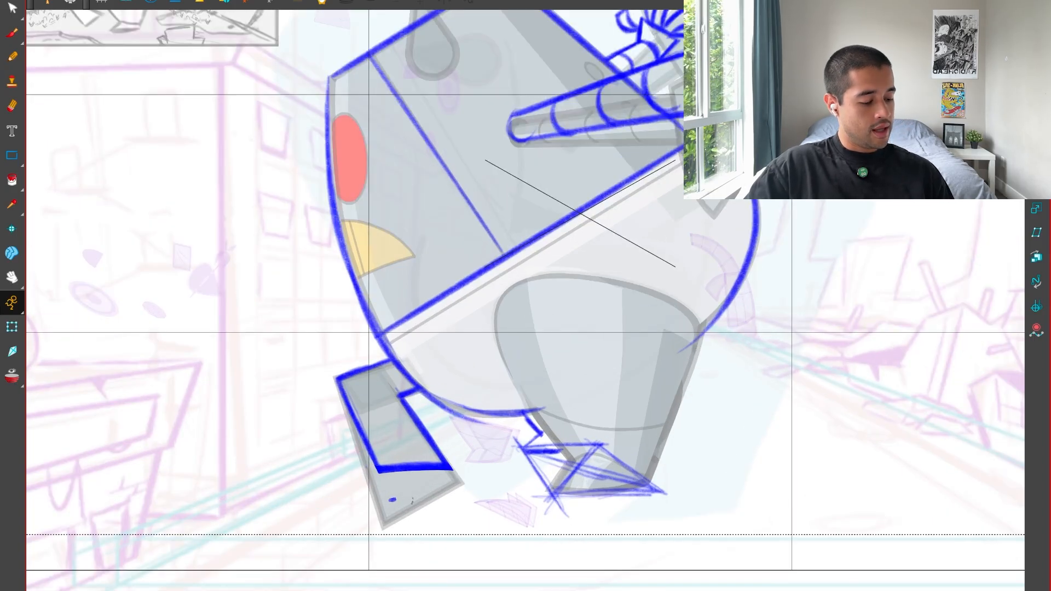
pyautogui.moveTo(402, 501); pyautogui.dragTo(408, 492)
pyautogui.press('1')
pyautogui.press('2')
# Sketch small loose marks on both sides of the far leg's bottom edge and around the near foot.
pyautogui.hotkey('alt', 'b')
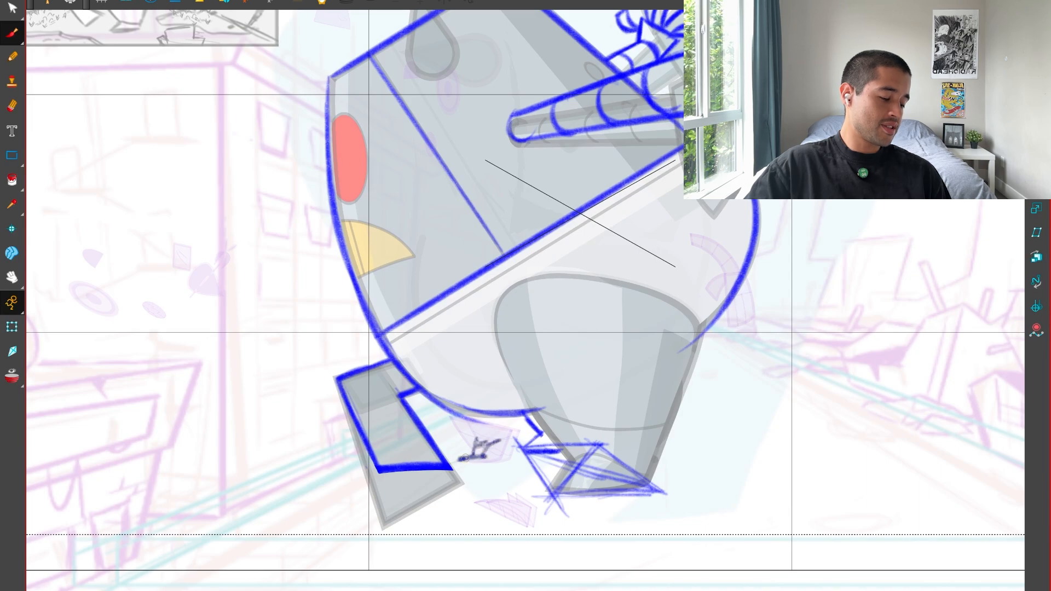
pyautogui.moveTo(485, 448); pyautogui.dragTo(446, 468)
pyautogui.press('1')
pyautogui.press('1')
pyautogui.press('1')
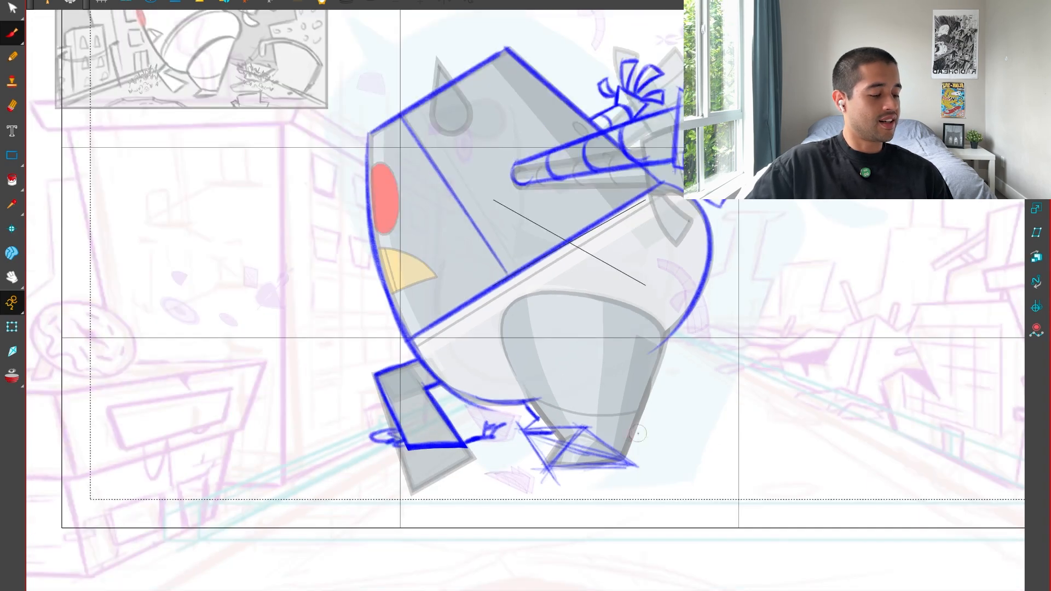
pyautogui.moveTo(659, 439)
pyautogui.mouseDown()
pyautogui.moveTo(627, 486)
pyautogui.moveTo(603, 449)
pyautogui.moveTo(521, 497)
pyautogui.mouseUp()
# Delete the near foot's rough sole lines and the loose marks beside the far leg.
pyautogui.press('2')
pyautogui.press('2')
pyautogui.hotkey('alt', 's')
pyautogui.press('Delete')
pyautogui.press('2')
pyautogui.press('2')
pyautogui.moveTo(601, 480); pyautogui.dragTo(600, 441)
# Outline the near leg's lower front edge, the foot's sole, and the leg's back edge down from the belly.
pyautogui.hotkey('alt', 'b')
pyautogui.moveTo(434, 419); pyautogui.dragTo(481, 482)
pyautogui.moveTo(449, 514); pyautogui.dragTo(558, 508)
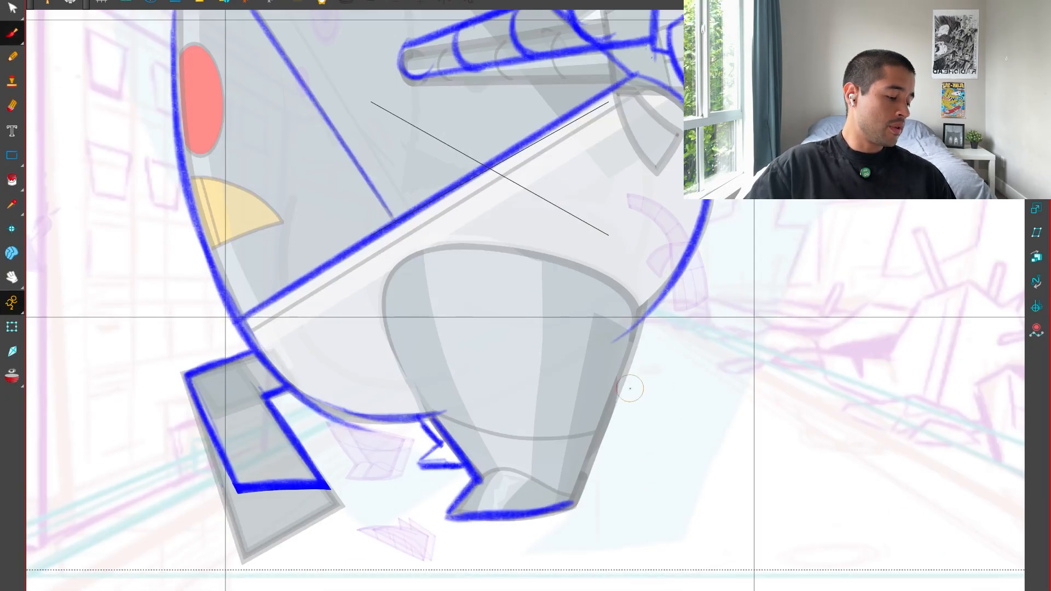
pyautogui.moveTo(643, 320); pyautogui.dragTo(581, 483)
pyautogui.moveTo(633, 341); pyautogui.dragTo(575, 504)
pyautogui.press('1')
pyautogui.press('1')
pyautogui.press('1')
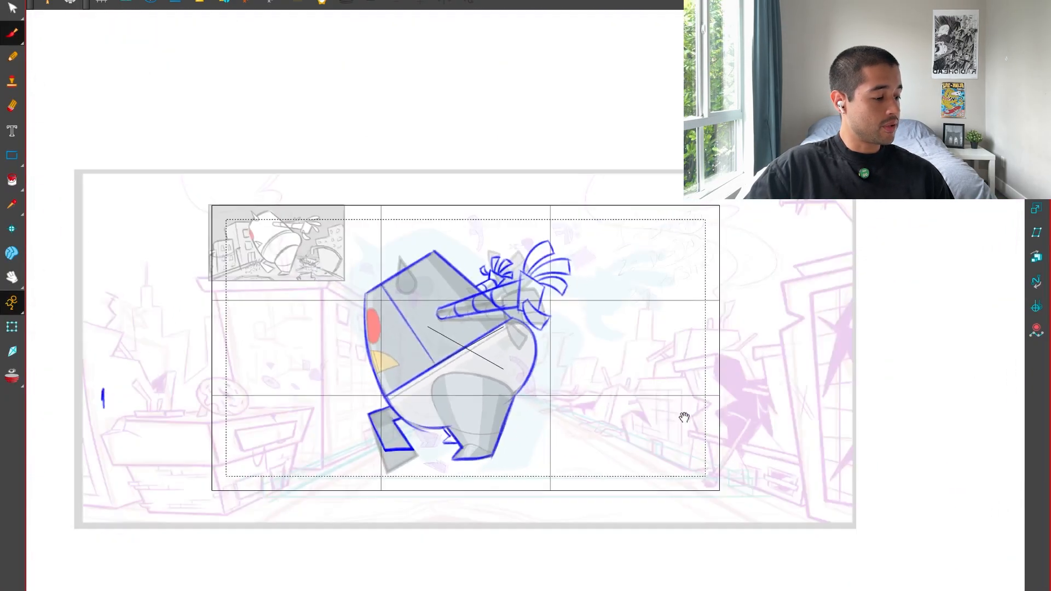
# Trace the near thigh's curved front edge from the belly line up along the rig's leg.
pyautogui.press('2')
pyautogui.press('2')
pyautogui.press('2')
pyautogui.press('2')
pyautogui.press('2')
pyautogui.moveTo(684, 417)
pyautogui.mouseDown()
pyautogui.moveTo(589, 455)
pyautogui.moveTo(806, 339)
pyautogui.mouseUp()
pyautogui.moveTo(616, 398); pyautogui.dragTo(445, 392)
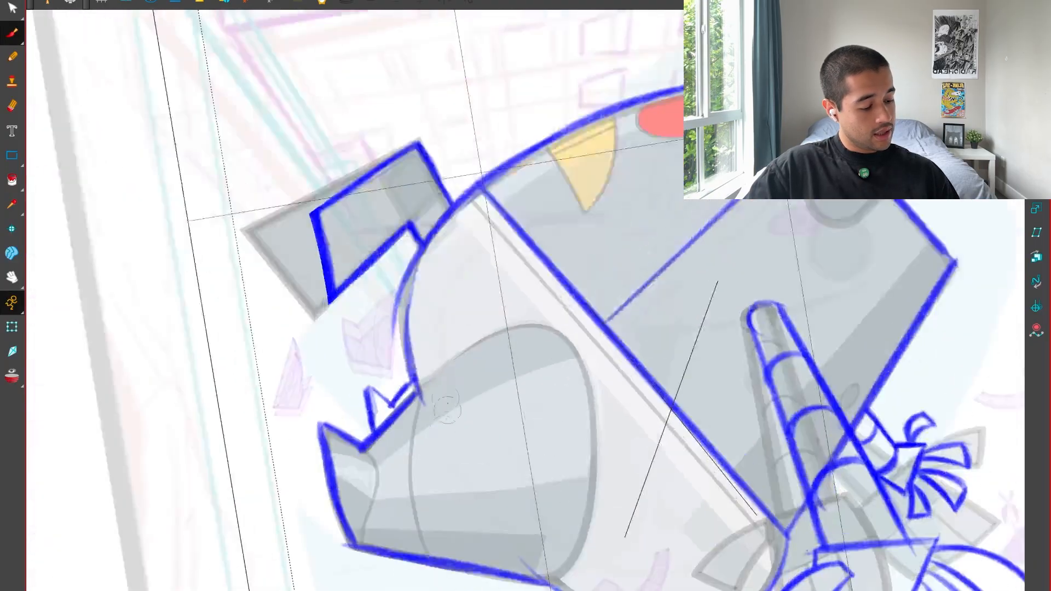
pyautogui.press('2')
pyautogui.press('2')
pyautogui.moveTo(310, 461); pyautogui.dragTo(519, 309)
pyautogui.moveTo(342, 414); pyautogui.dragTo(563, 308)
pyautogui.hotkey('shift', 'x')
pyautogui.press('2')
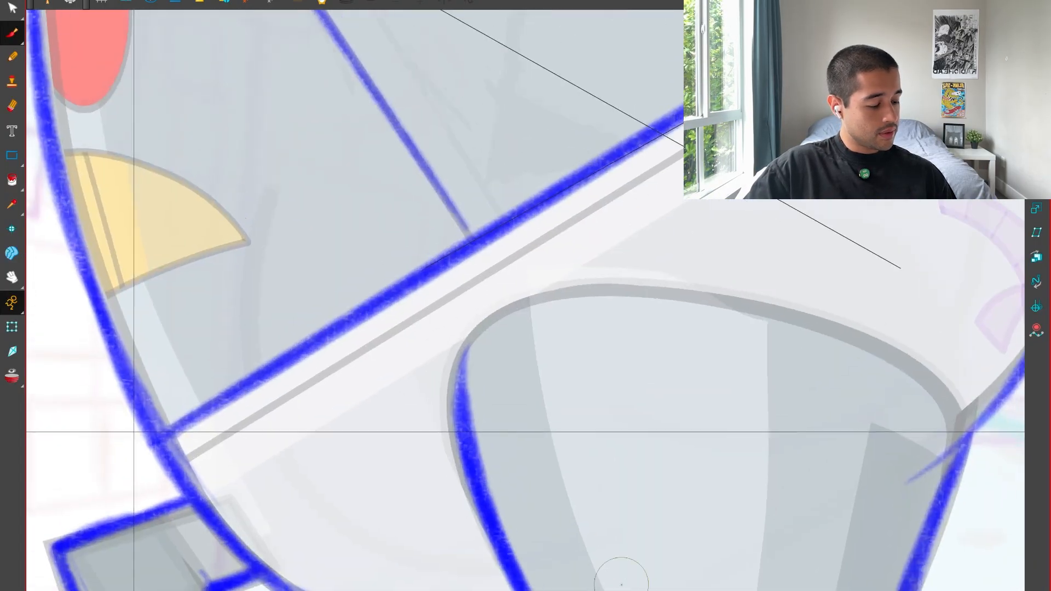
# Draw the near thigh's rounded top over the belly, joining its front edge to the leg's back edge.
pyautogui.press('2')
pyautogui.moveTo(443, 451); pyautogui.dragTo(682, 269)
pyautogui.press('1')
pyautogui.press('1')
pyautogui.moveTo(549, 312)
pyautogui.mouseDown()
pyautogui.moveTo(756, 325)
pyautogui.moveTo(795, 351)
pyautogui.mouseUp()
pyautogui.moveTo(596, 306); pyautogui.dragTo(860, 390)
pyautogui.moveTo(823, 346); pyautogui.dragTo(854, 490)
pyautogui.press('1')
pyautogui.press('1')
pyautogui.moveTo(801, 517); pyautogui.dragTo(796, 448)
pyautogui.press('2')
pyautogui.press('2')
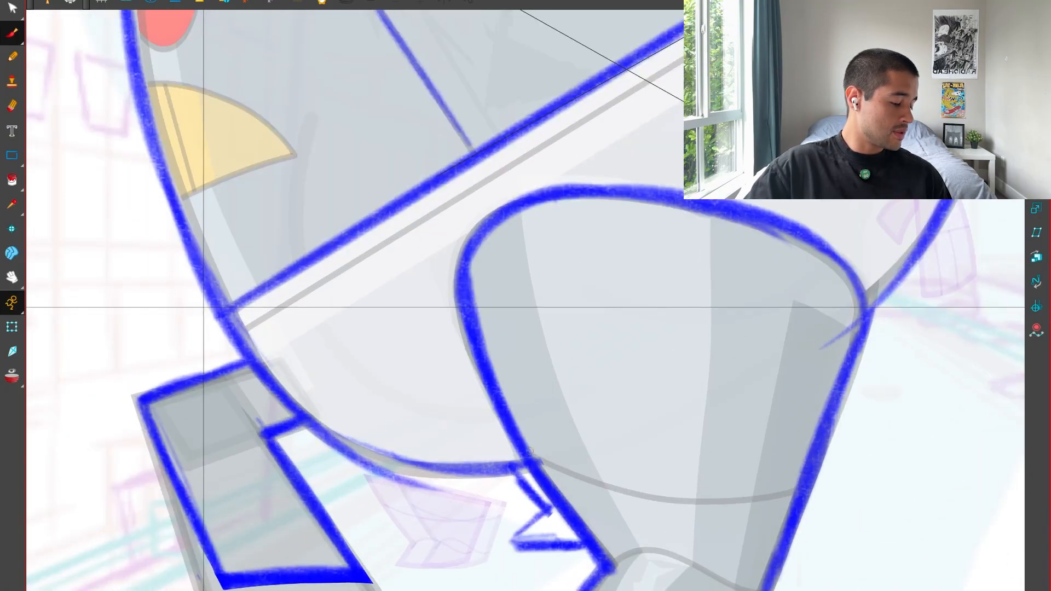
# Draw the curved cuff line across the near leg above the foot, redoing poor strokes and trimming its overshoot at the back edge.
pyautogui.moveTo(530, 452)
pyautogui.mouseDown()
pyautogui.moveTo(853, 477)
pyautogui.moveTo(581, 483)
pyautogui.moveTo(836, 487)
pyautogui.moveTo(865, 475)
pyautogui.mouseUp()
pyautogui.hotkey('ctrl', 'z')
pyautogui.hotkey('ctrl', 'z')
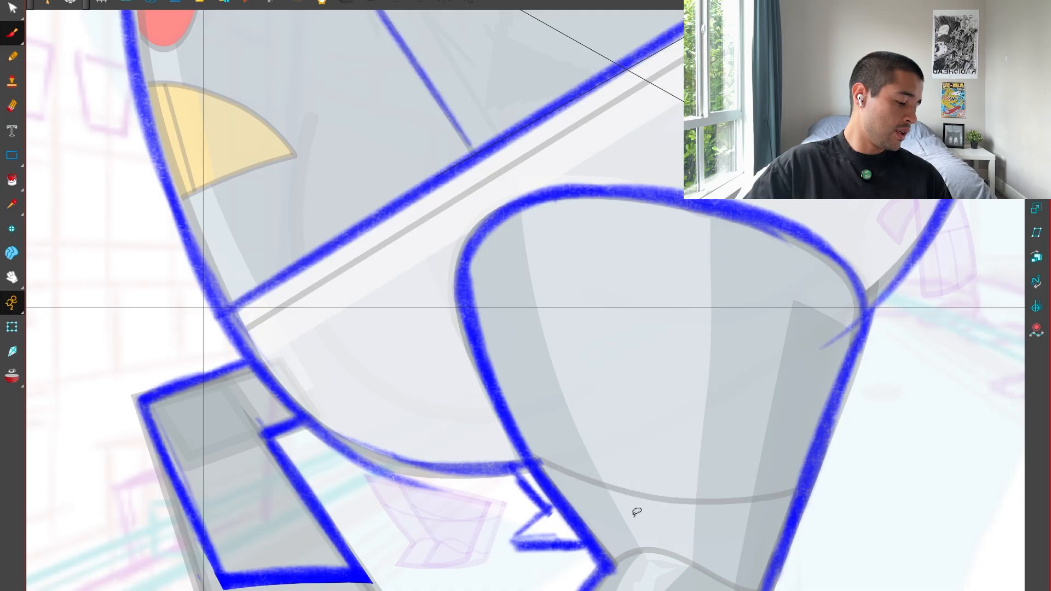
pyautogui.moveTo(549, 482)
pyautogui.mouseDown()
pyautogui.moveTo(643, 511)
pyautogui.moveTo(742, 497)
pyautogui.moveTo(779, 459)
pyautogui.moveTo(694, 519)
pyautogui.moveTo(638, 452)
pyautogui.moveTo(788, 497)
pyautogui.moveTo(556, 484)
pyautogui.moveTo(782, 503)
pyautogui.moveTo(562, 470)
pyautogui.moveTo(590, 455)
pyautogui.moveTo(565, 477)
pyautogui.moveTo(780, 486)
pyautogui.moveTo(798, 471)
pyautogui.mouseUp()
pyautogui.hotkey('ctrl', 'z')
pyautogui.hotkey('alt', 's')
pyautogui.click(775, 451)
pyautogui.press('Delete')
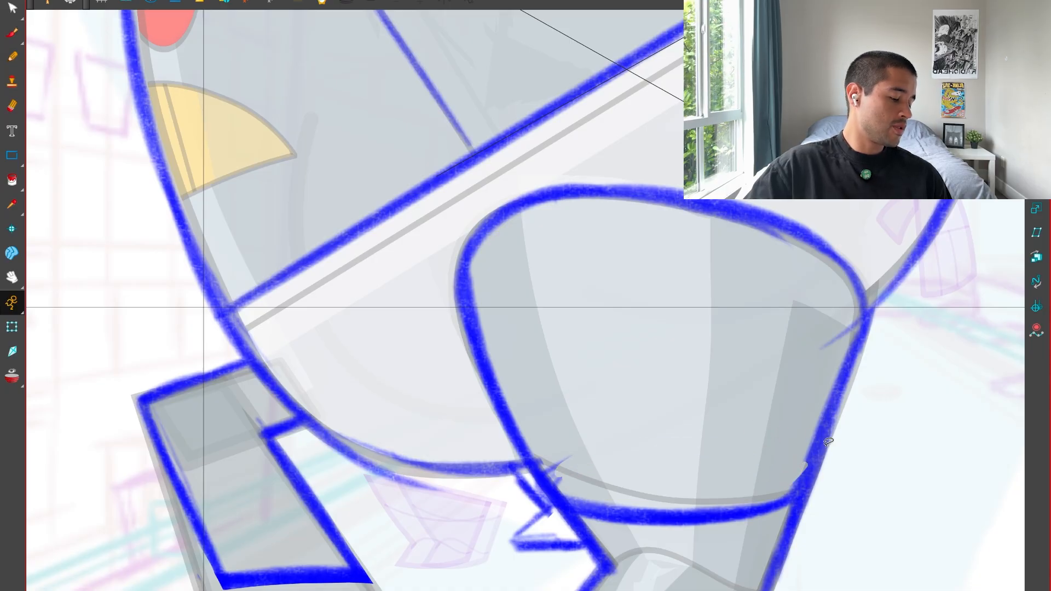
# Try to clean up the stray stroke ends where the cuff line meets the near leg's front edge.
pyautogui.press('1')
pyautogui.press('1')
pyautogui.press('2')
pyautogui.click(576, 474)
pyautogui.moveTo(534, 486); pyautogui.dragTo(536, 486)
pyautogui.hotkey('alt', 'e')
pyautogui.hotkey('alt', 'b')
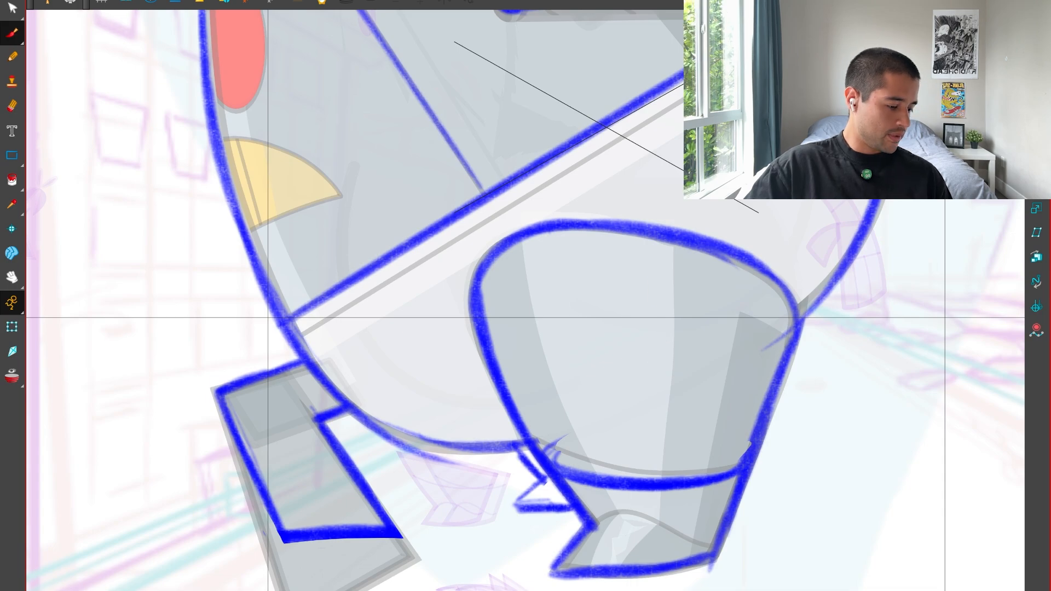
# Draw the arched upper line of the near foot between the leg's front and back edges.
pyautogui.moveTo(590, 530)
pyautogui.mouseDown()
pyautogui.moveTo(645, 519)
pyautogui.moveTo(716, 548)
pyautogui.mouseUp()
pyautogui.press('1')
pyautogui.press('1')
pyautogui.moveTo(764, 362); pyautogui.dragTo(748, 463)
# Add a second diagonal line just below and parallel to the body's dividing line.
pyautogui.press('2')
pyautogui.moveTo(350, 465); pyautogui.dragTo(754, 218)
pyautogui.press('1')
pyautogui.press('2')
pyautogui.moveTo(669, 260)
pyautogui.mouseDown()
pyautogui.moveTo(688, 315)
pyautogui.moveTo(760, 312)
pyautogui.mouseUp()
# Lightly trace the red eye's lower edge and outline the yellow wedge beneath it.
pyautogui.press('2')
pyautogui.press('2')
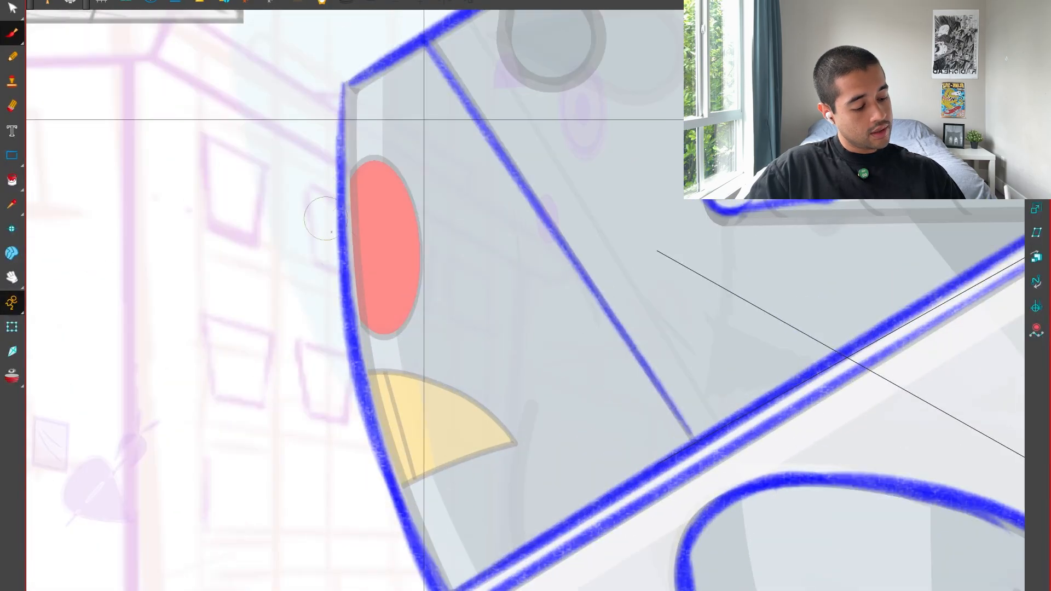
pyautogui.press('1')
pyautogui.press('1')
pyautogui.press('2')
pyautogui.press('2')
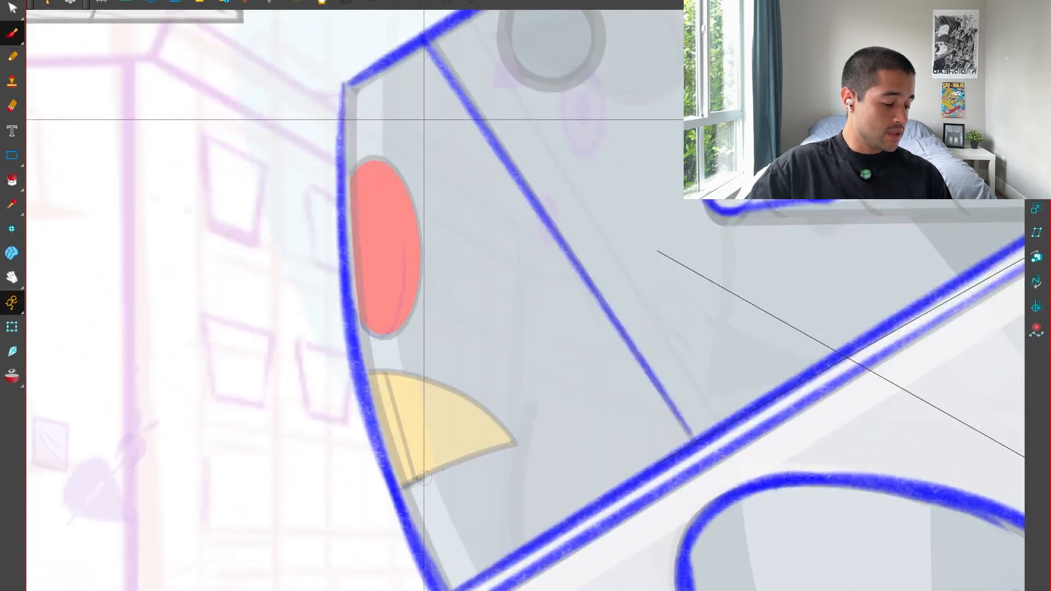
pyautogui.moveTo(404, 486)
pyautogui.mouseDown()
pyautogui.moveTo(515, 445)
pyautogui.moveTo(404, 487)
pyautogui.mouseUp()
pyautogui.moveTo(515, 445)
pyautogui.mouseDown()
pyautogui.moveTo(465, 398)
pyautogui.moveTo(372, 372)
pyautogui.mouseUp()
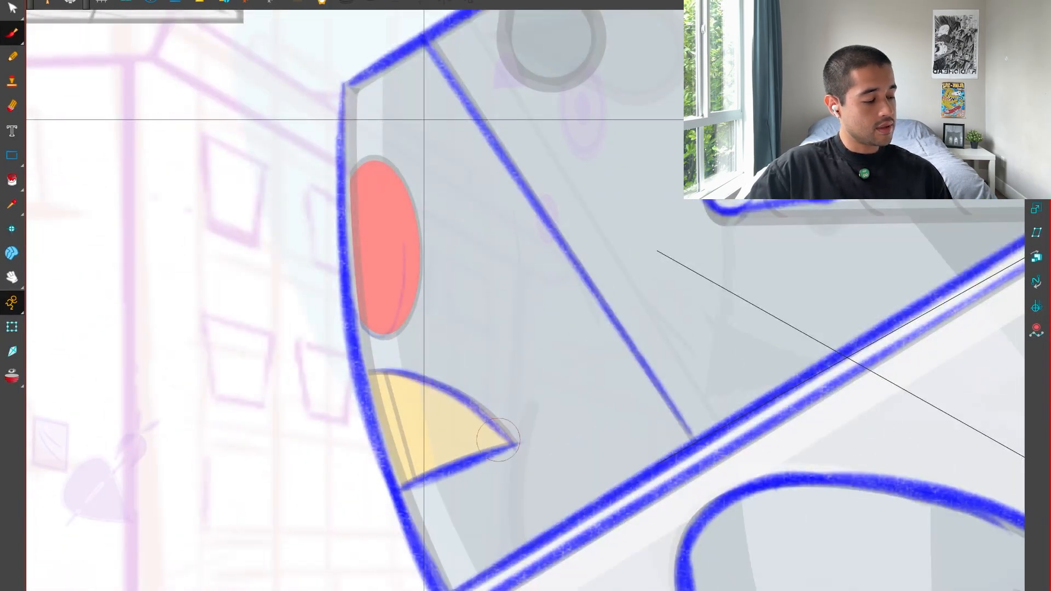
# Leave the full-screen drawing view and set the Drawing_1 layer's opacity to 60.
pyautogui.press('1')
pyautogui.press('1')
pyautogui.press('1')
pyautogui.press('1')
pyautogui.press('1')
pyautogui.moveTo(797, 441); pyautogui.dragTo(727, 455)
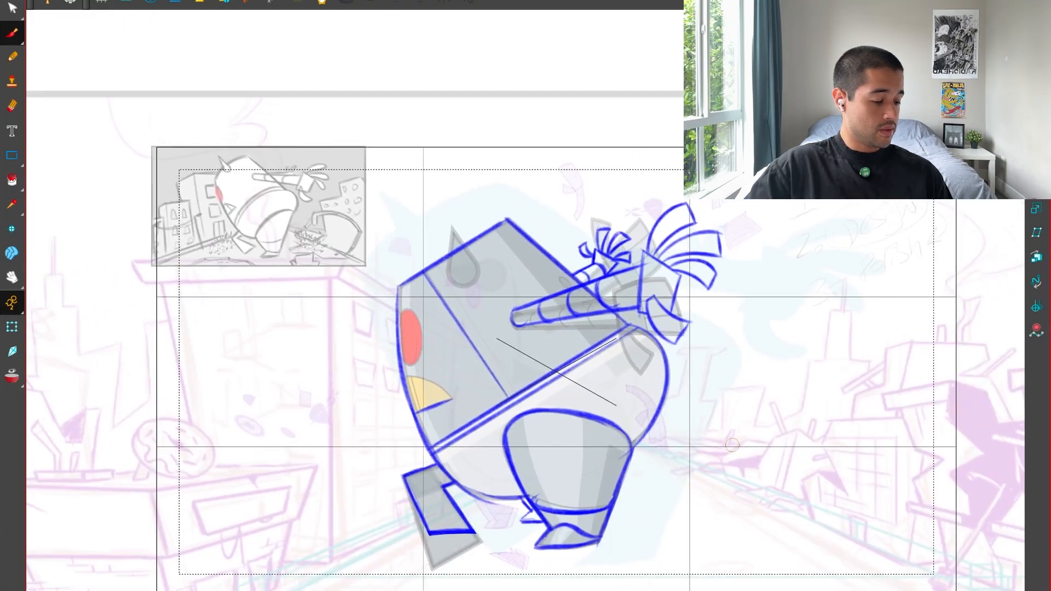
pyautogui.press('2')
pyautogui.press('super+f')
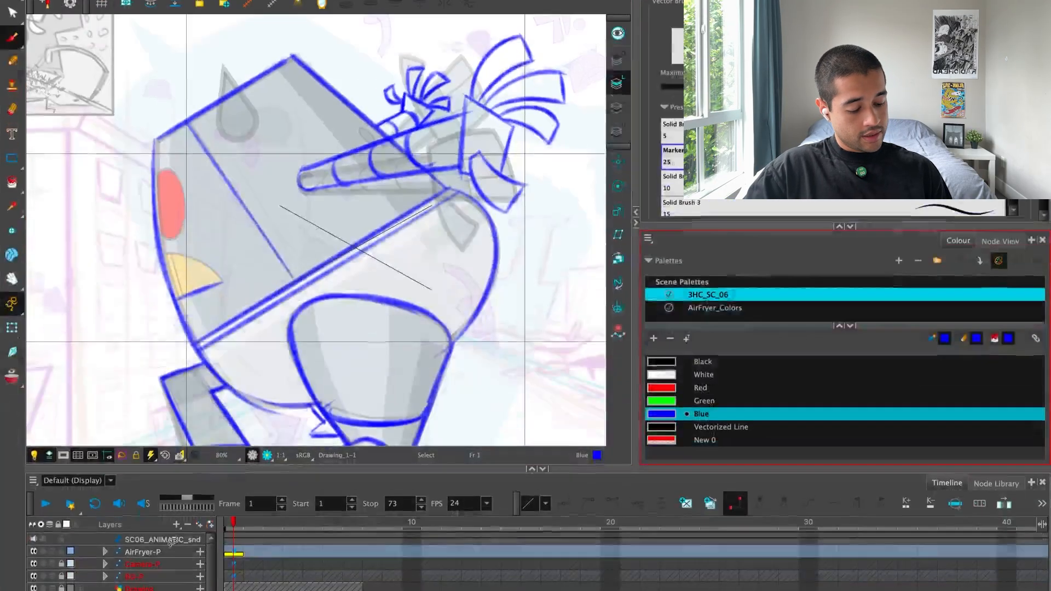
pyautogui.doubleClick(143, 590)
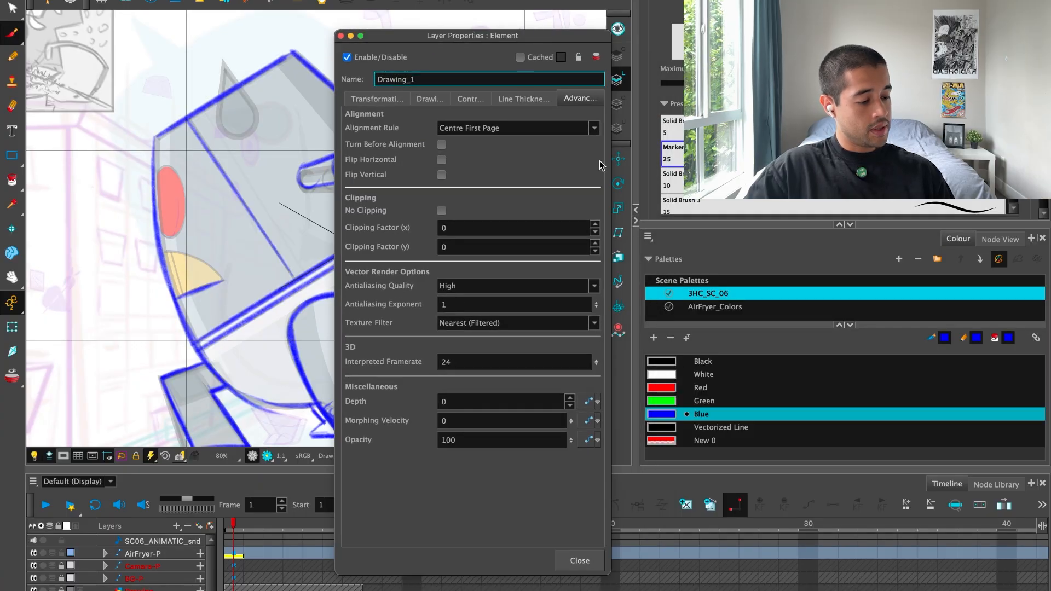
pyautogui.click(379, 101)
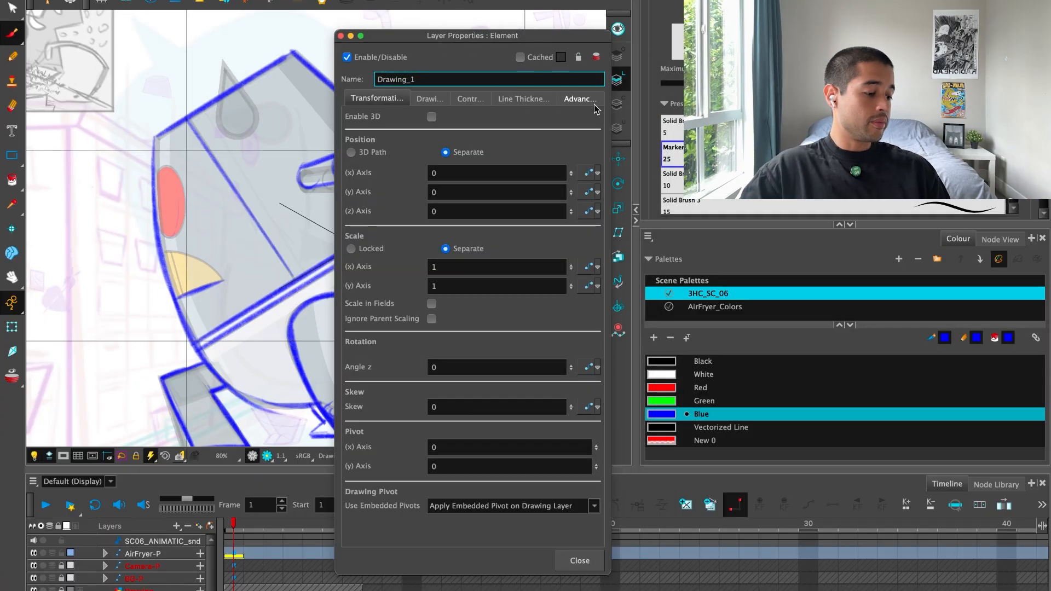
pyautogui.click(595, 104)
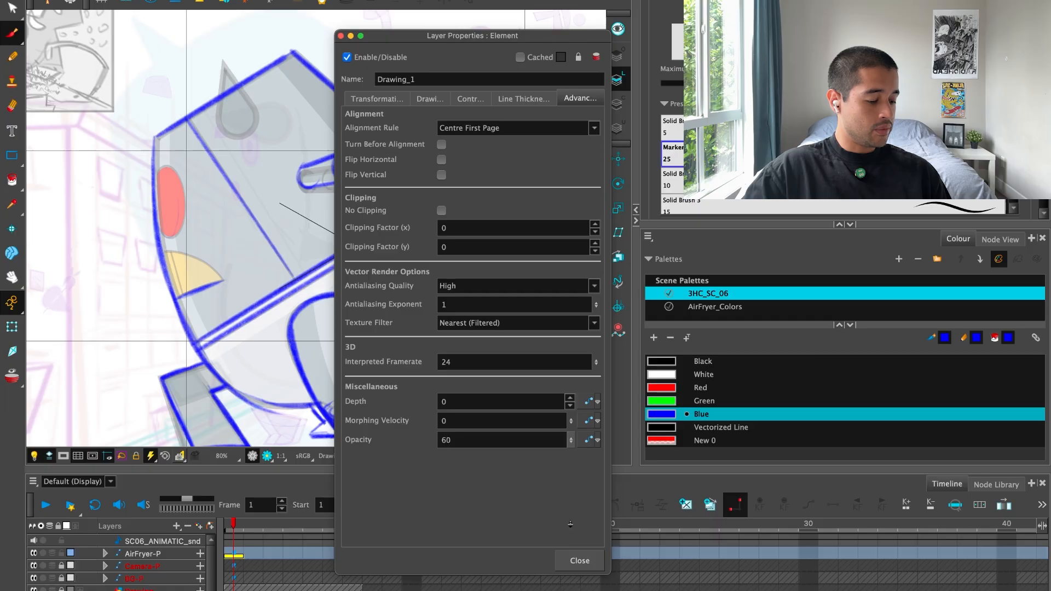
pyautogui.click(580, 561)
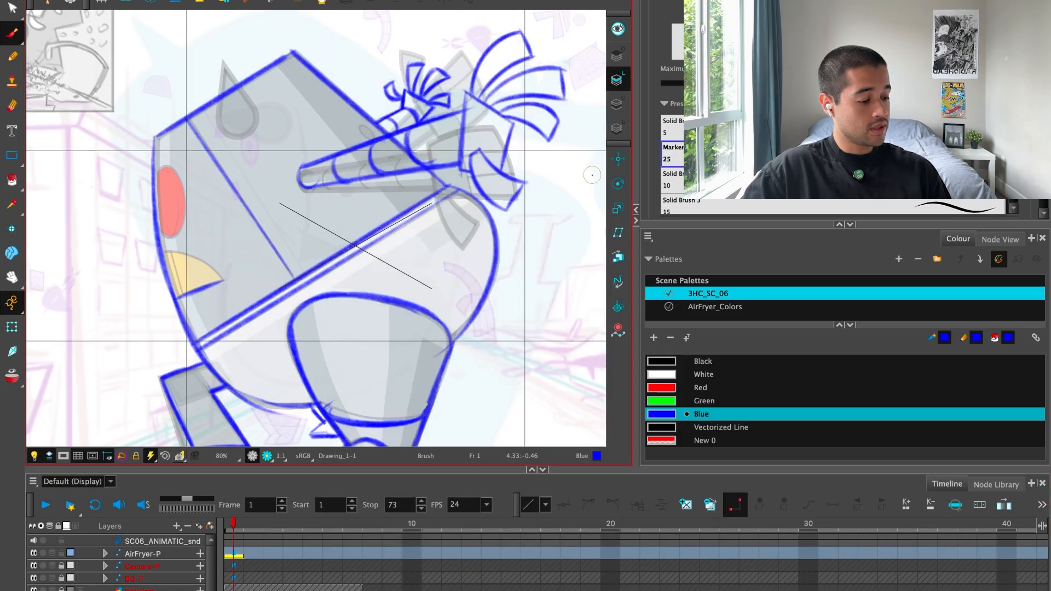
# Turn on Animate mode and switch from the Transform tool to the Translate tool.
pyautogui.click(19, 308)
pyautogui.click(19, 309)
pyautogui.click(59, 326)
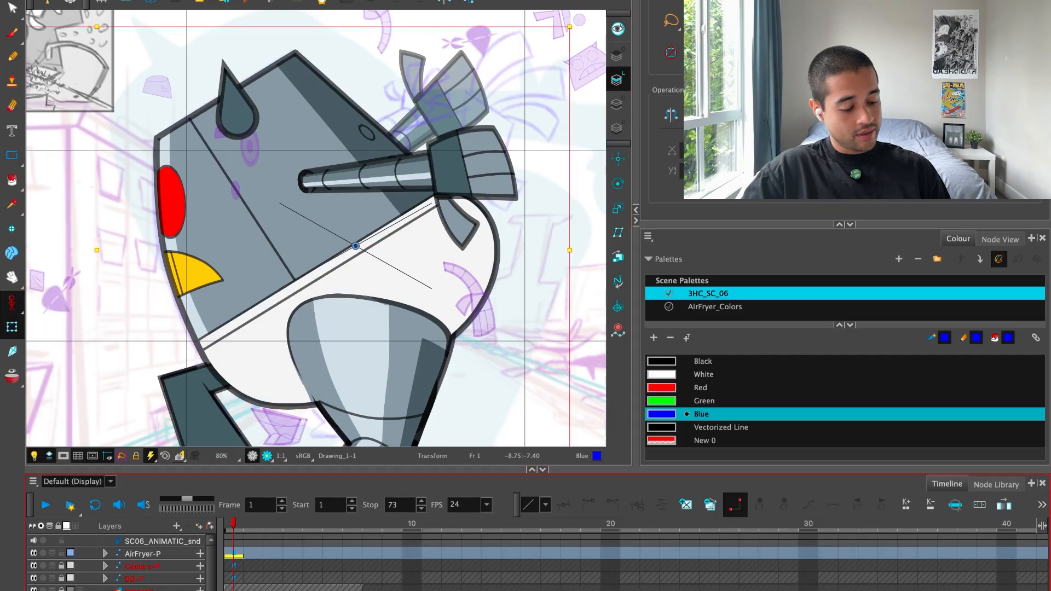
pyautogui.press('1')
pyautogui.hotkey('alt', '2')
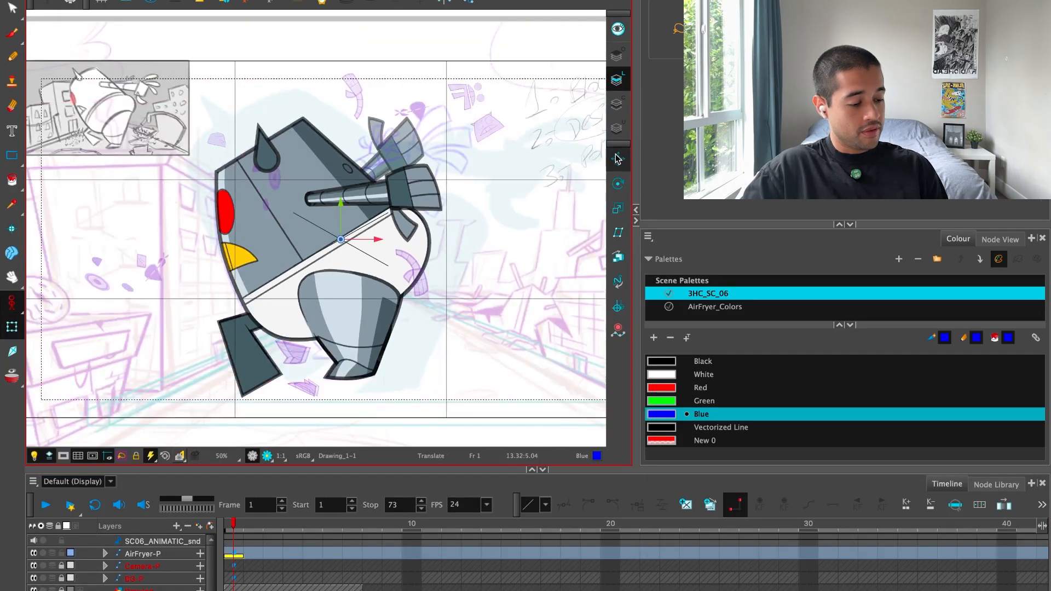
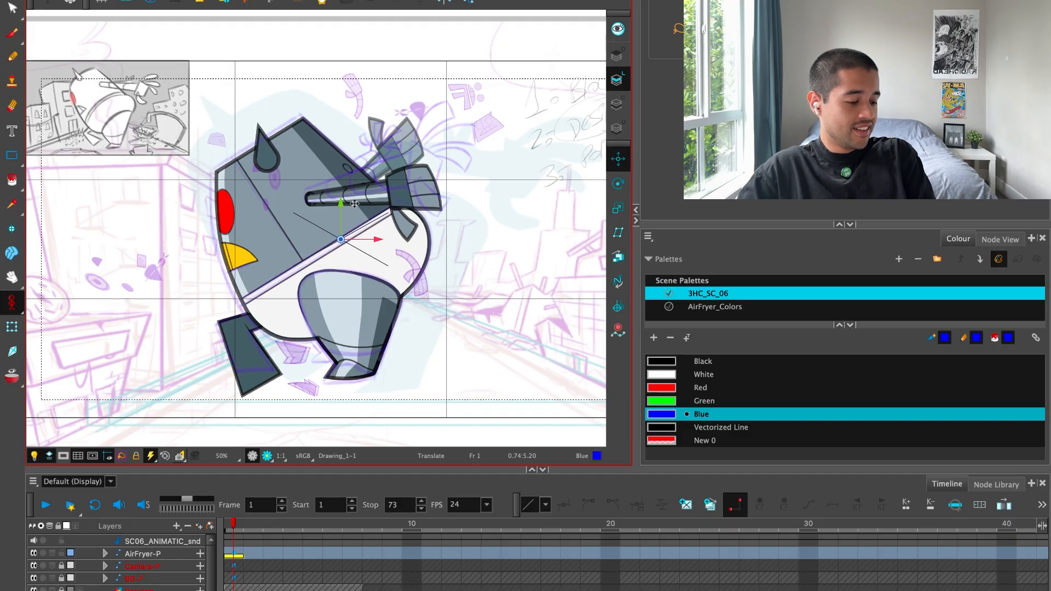
# Adjust the Drawing_1 drawover so its blue guide lines show more strongly over the rig's body, arms and legs.
pyautogui.press('2')
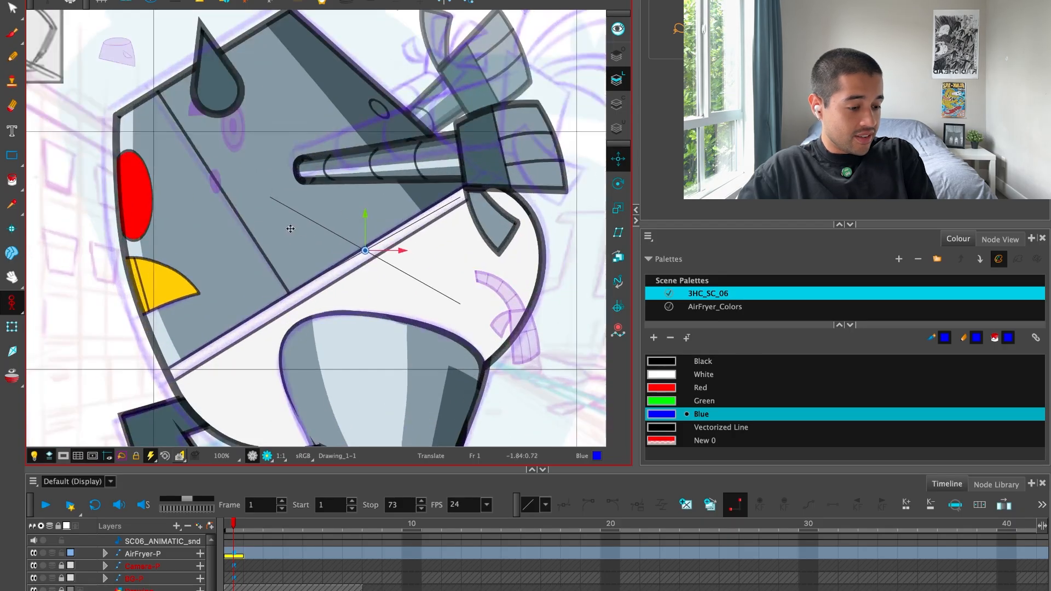
pyautogui.press('2')
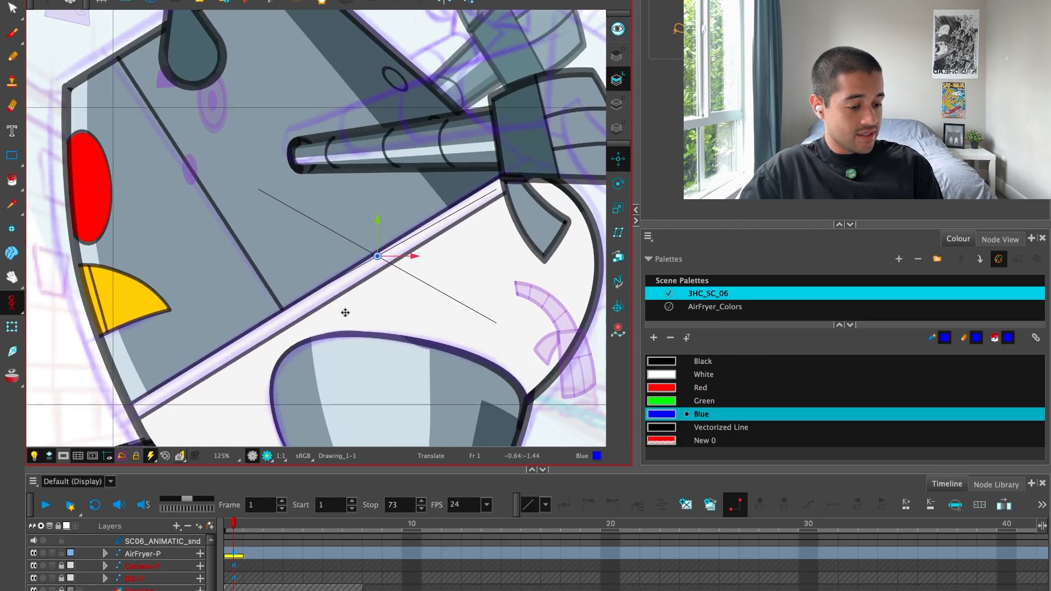
pyautogui.hotkey('shift', 't')
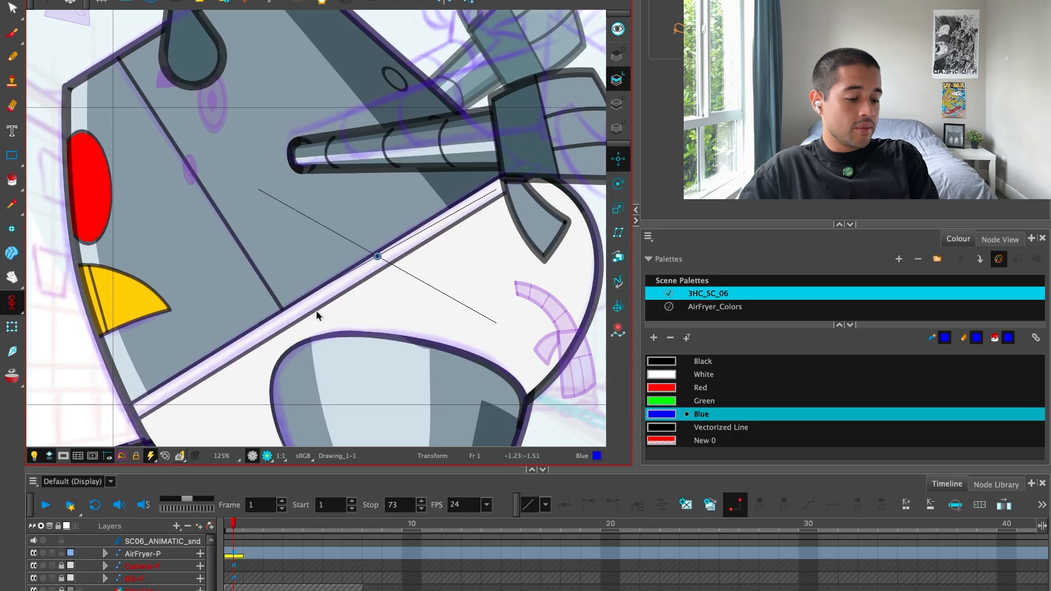
pyautogui.hotkey('alt', '2')
pyautogui.hotkey('alt', 'Up')
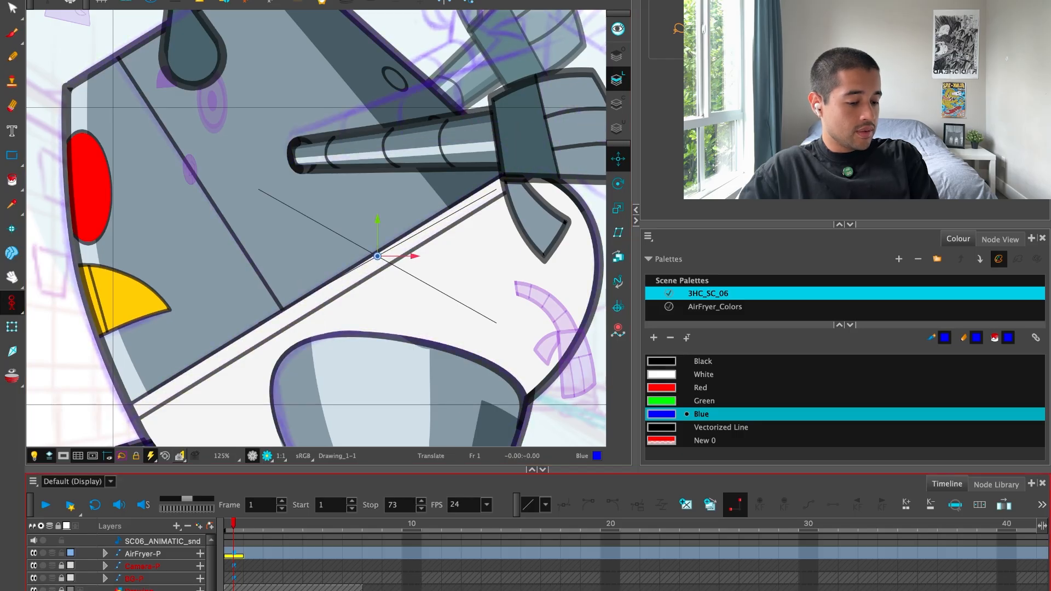
pyautogui.click(211, 527)
pyautogui.moveTo(571, 439); pyautogui.dragTo(574, 393)
pyautogui.click(580, 559)
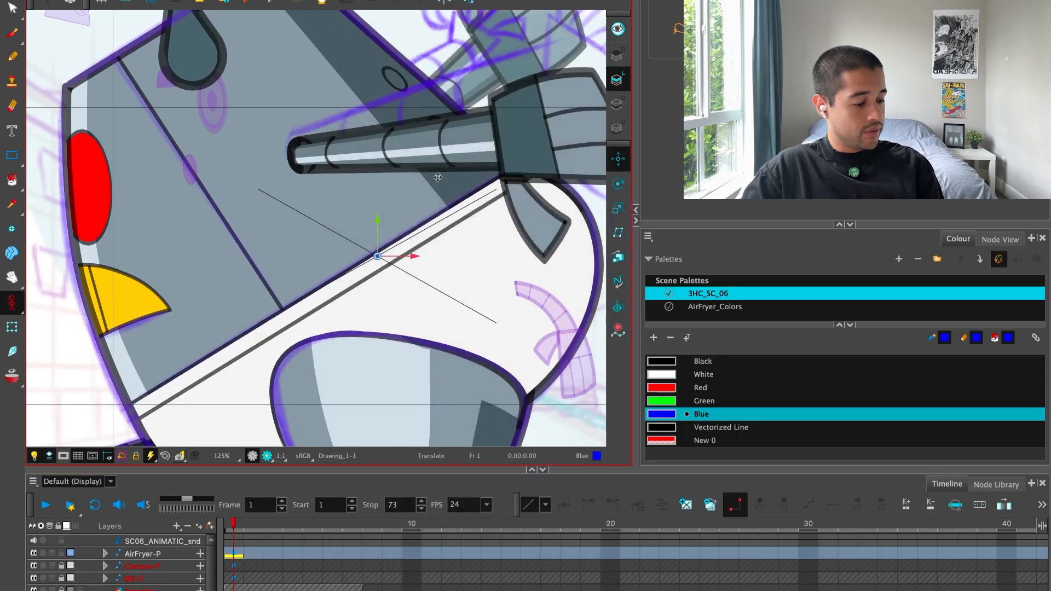
# Change the animate mode, switch to the Transform tool and clear the layer selection.
pyautogui.press('2')
pyautogui.moveTo(12, 303); pyautogui.dragTo(38, 317)
pyautogui.click(11, 327)
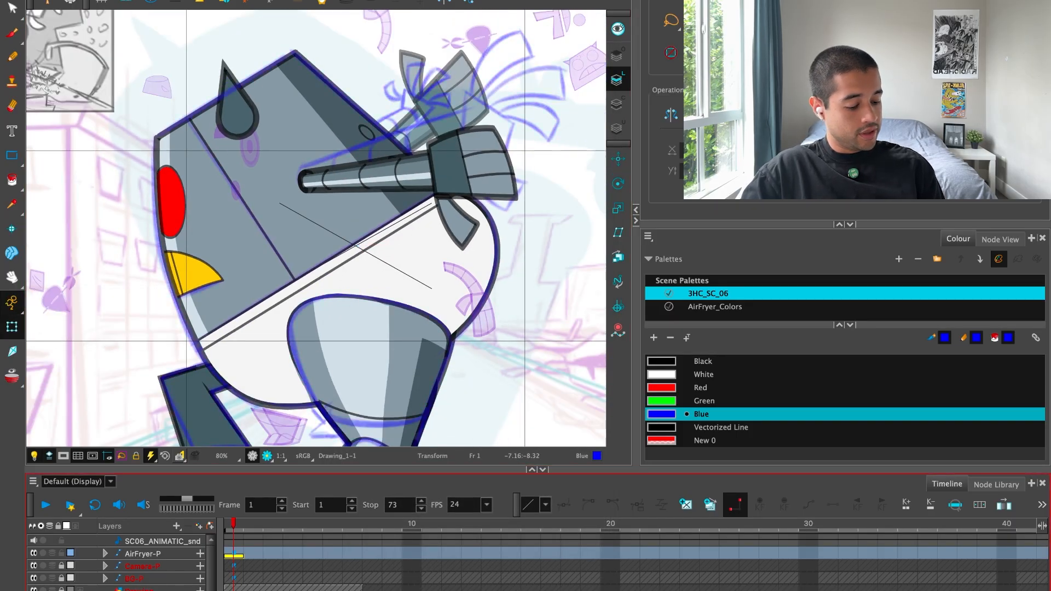
pyautogui.click(168, 556)
pyautogui.click(236, 554)
pyautogui.press('Escape')
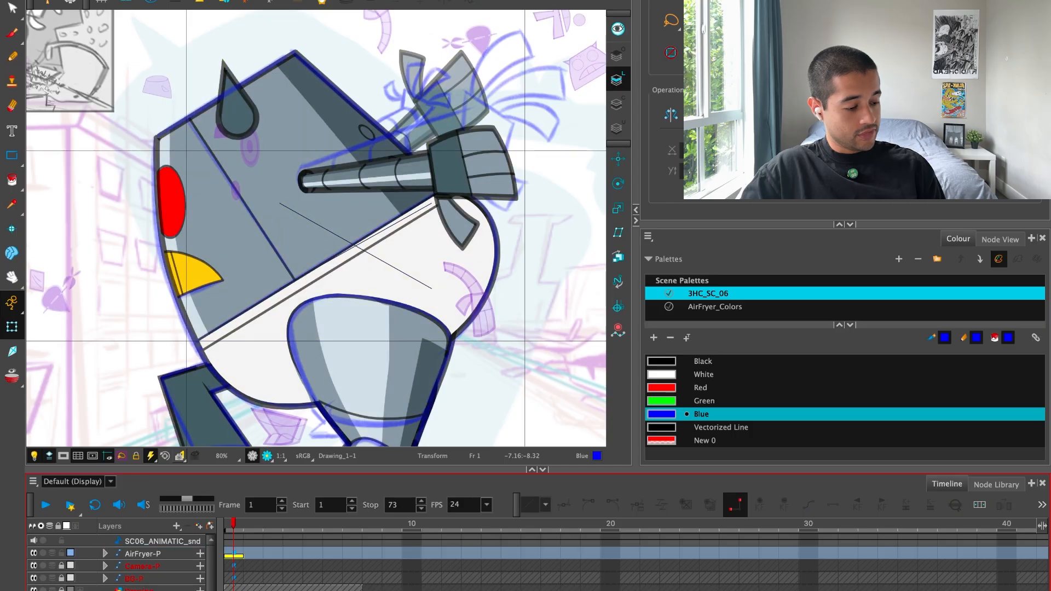
# Select the whole front arm and rotate it upward to line up with the arm in the blue drawover.
pyautogui.press('2')
pyautogui.press('2')
pyautogui.moveTo(484, 202); pyautogui.dragTo(439, 287)
pyautogui.press('2')
pyautogui.press('1')
pyautogui.press('1')
pyautogui.moveTo(541, 291); pyautogui.dragTo(513, 278)
pyautogui.click(467, 383)
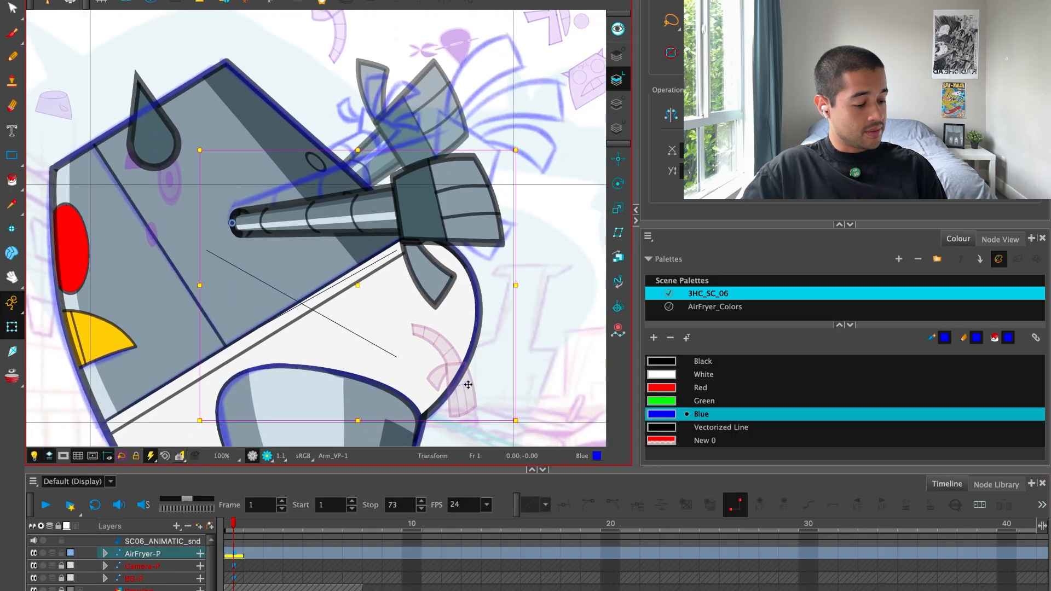
pyautogui.moveTo(528, 146); pyautogui.dragTo(508, 89)
pyautogui.press('2')
pyautogui.moveTo(503, 163); pyautogui.dragTo(477, 188)
pyautogui.moveTo(506, 108); pyautogui.dragTo(603, 73)
pyautogui.moveTo(543, 123); pyautogui.dragTo(448, 196)
pyautogui.press('Escape')
pyautogui.moveTo(386, 235)
pyautogui.mouseDown()
pyautogui.moveTo(453, 228)
pyautogui.moveTo(390, 235)
pyautogui.moveTo(373, 216)
pyautogui.mouseUp()
pyautogui.press('super+z')
# Stretch the front arm outward by pulling the wrist end of its deformation curve slightly away from the body.
pyautogui.press('2')
pyautogui.press('2')
pyautogui.click(309, 235)
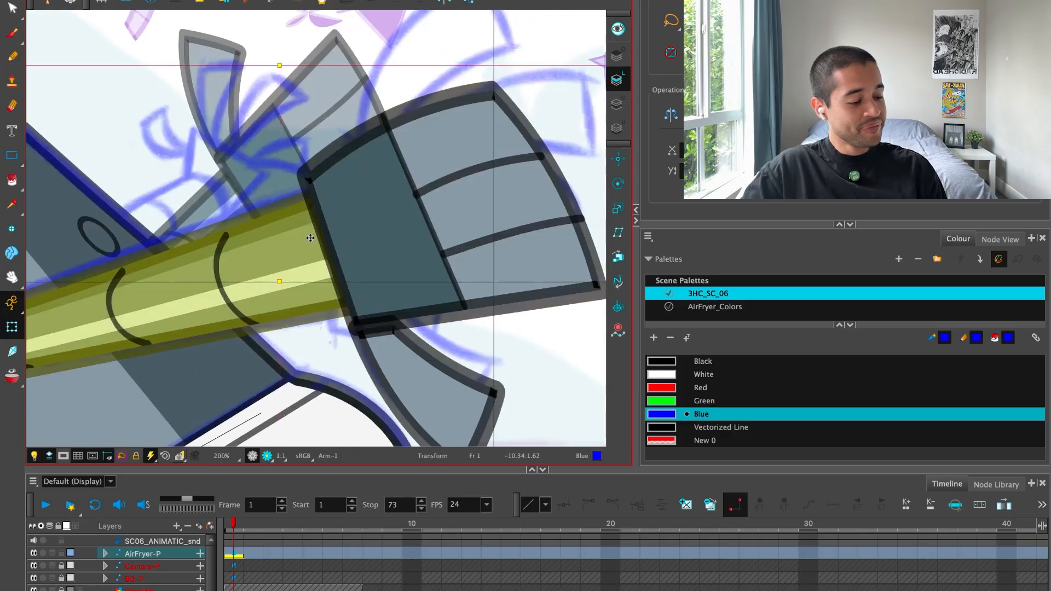
pyautogui.moveTo(332, 255); pyautogui.dragTo(361, 246)
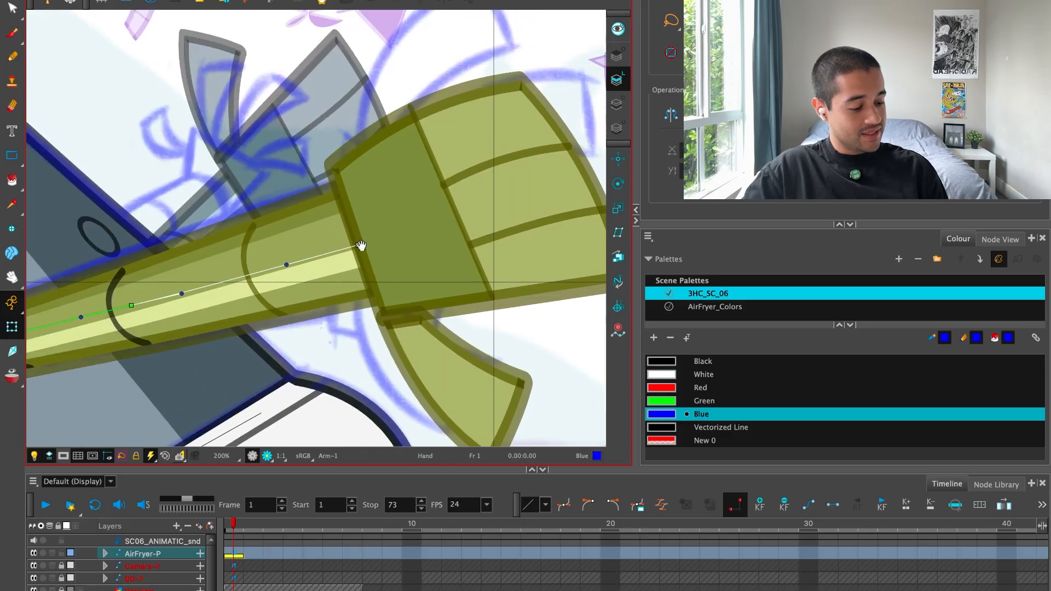
# Select the front arm's hand and create a new empty drawing for it on frame 1.
pyautogui.press('1')
pyautogui.press('1')
pyautogui.click(470, 130)
pyautogui.click(438, 219)
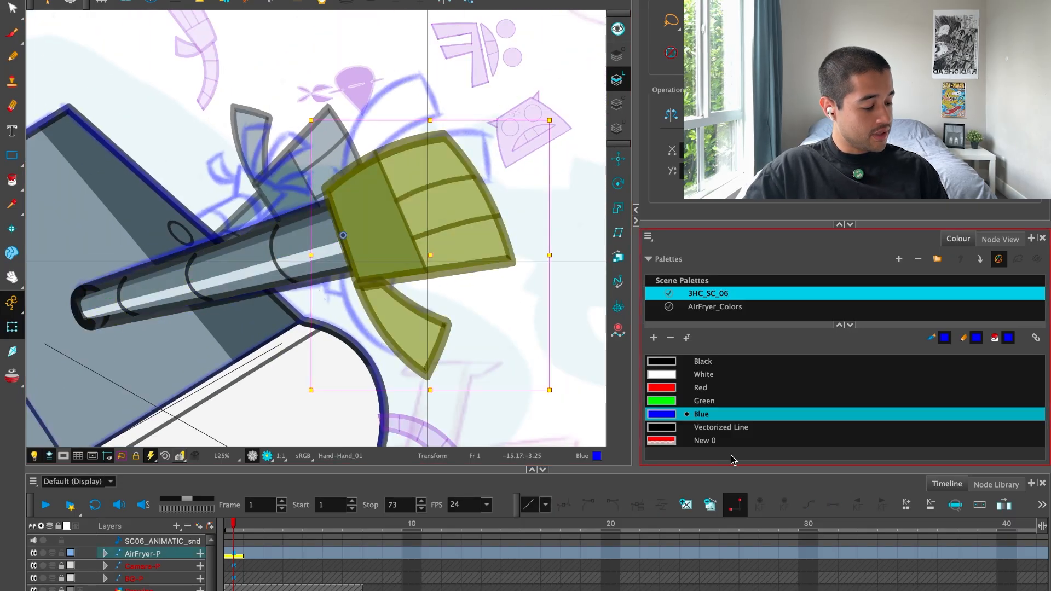
pyautogui.click(686, 504)
# Activate the Brush tool and choose the LINE colour from the AirFryer_Colors palette.
pyautogui.hotkey('alt', 'b')
pyautogui.click(709, 361)
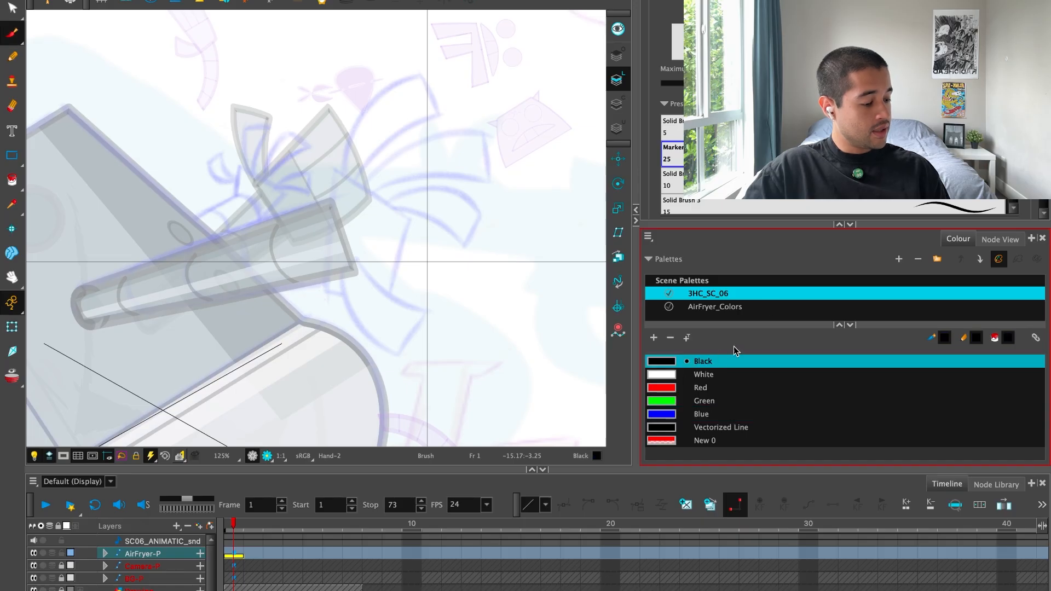
pyautogui.moveTo(778, 224); pyautogui.dragTo(764, 204)
pyautogui.click(740, 287)
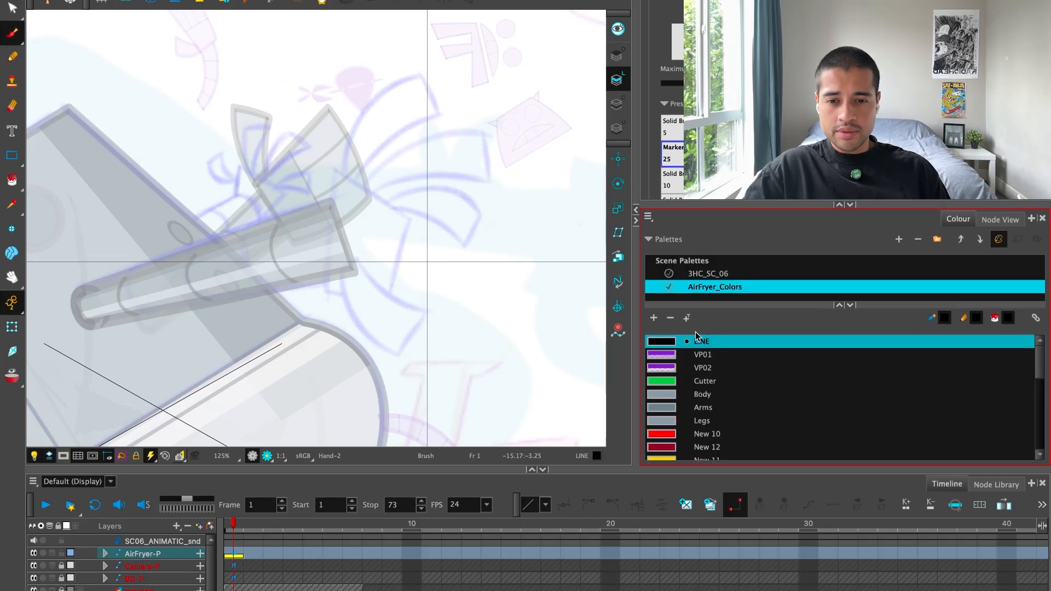
# Choose the size 5 Solid Brush preset, increase its size and check its smoothing settings, undoing each test stroke.
pyautogui.moveTo(433, 154)
pyautogui.mouseDown()
pyautogui.moveTo(495, 280)
pyautogui.moveTo(515, 290)
pyautogui.mouseUp()
pyautogui.hotkey('ctrl', 'z')
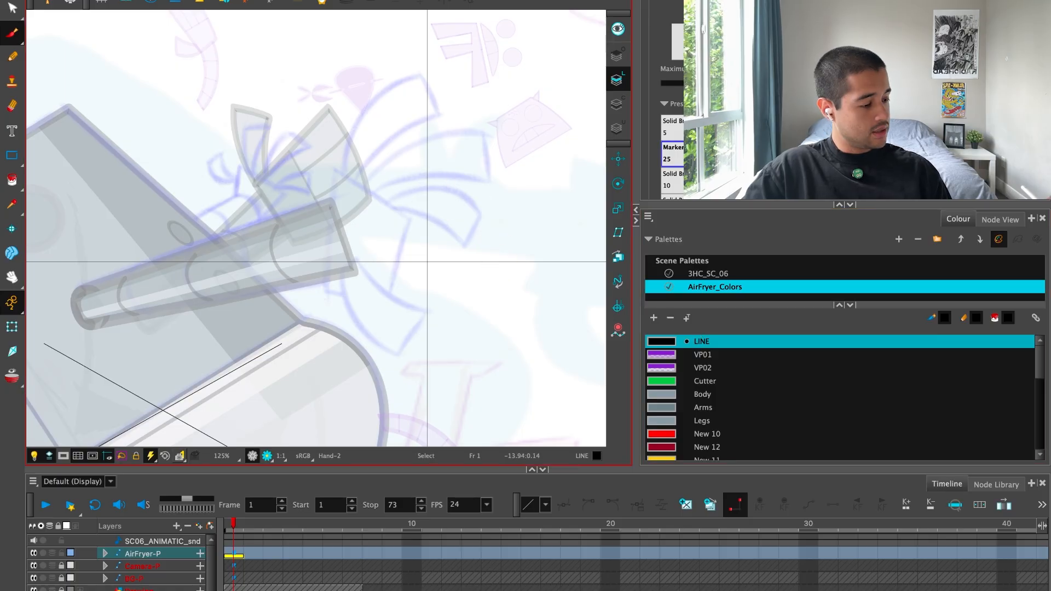
pyautogui.click(672, 126)
pyautogui.moveTo(355, 336)
pyautogui.mouseDown()
pyautogui.moveTo(447, 284)
pyautogui.moveTo(448, 342)
pyautogui.mouseUp()
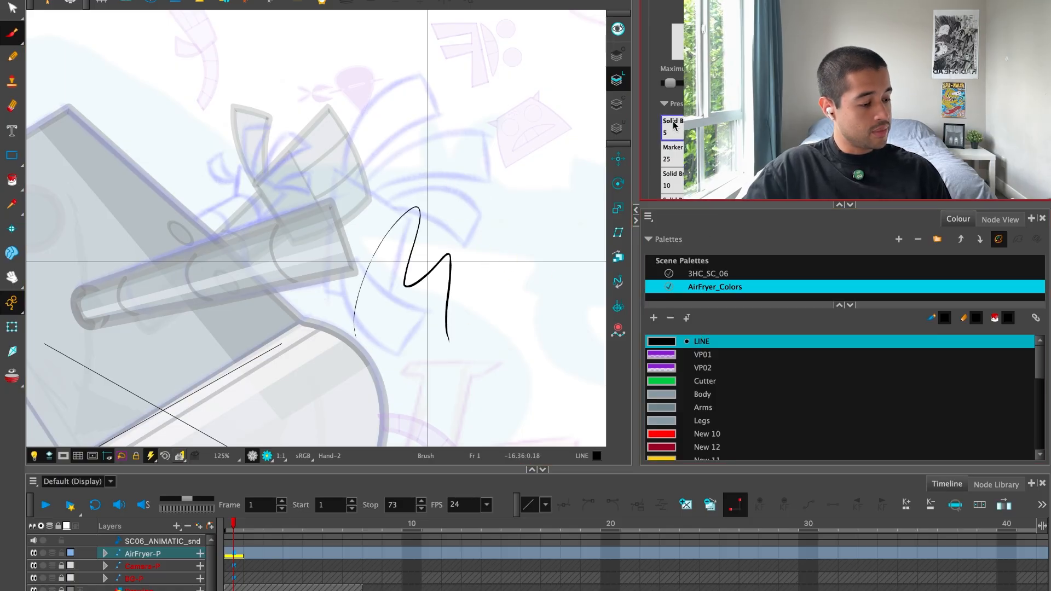
pyautogui.hotkey('ctrl', 'z')
pyautogui.moveTo(670, 83); pyautogui.dragTo(695, 84)
pyautogui.moveTo(291, 275)
pyautogui.mouseDown()
pyautogui.moveTo(329, 260)
pyautogui.moveTo(370, 300)
pyautogui.mouseUp()
pyautogui.hotkey('ctrl', 'z')
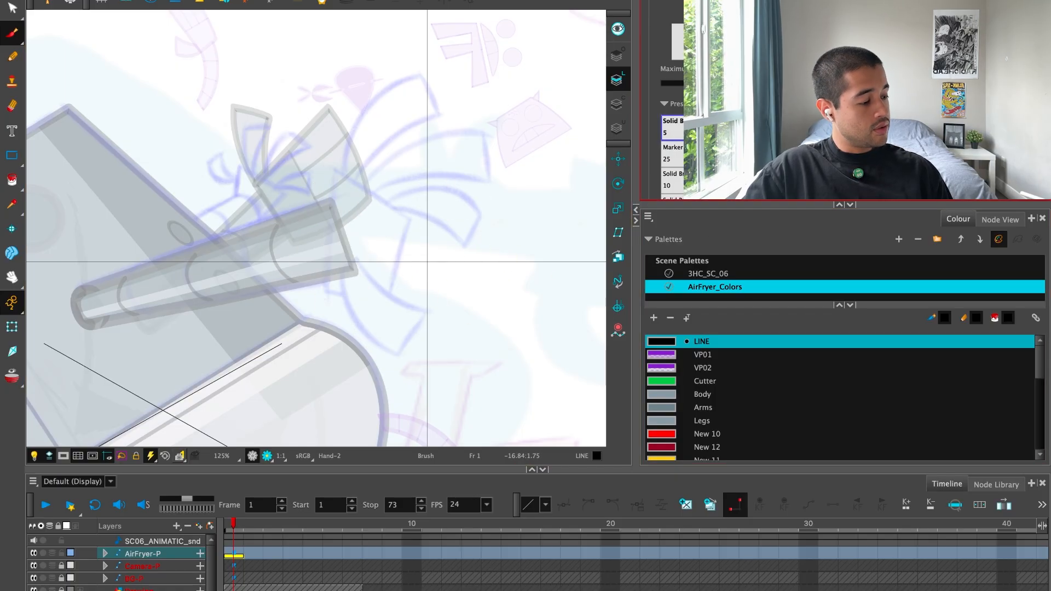
pyautogui.click(550, 397)
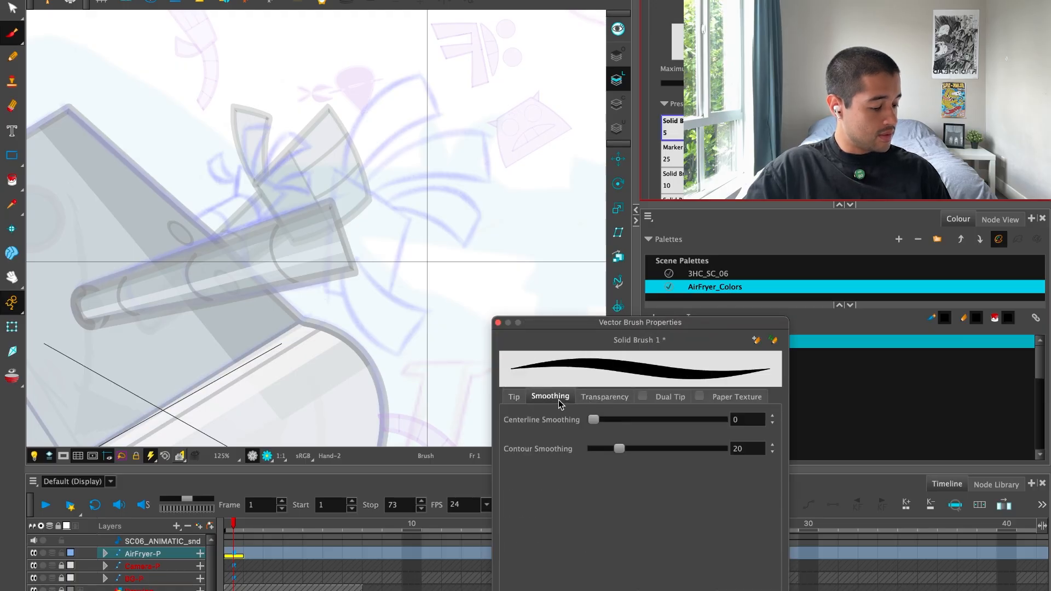
pyautogui.click(498, 324)
pyautogui.moveTo(315, 334)
pyautogui.mouseDown()
pyautogui.moveTo(311, 171)
pyautogui.moveTo(377, 311)
pyautogui.mouseUp()
pyautogui.hotkey('ctrl', 'z')
# Draw the first two straight, overshooting edges of the palm over the blue sketch at the wrist.
pyautogui.moveTo(513, 301); pyautogui.dragTo(431, 402)
pyautogui.press('2')
pyautogui.press('2')
pyautogui.moveTo(376, 301); pyautogui.dragTo(363, 284)
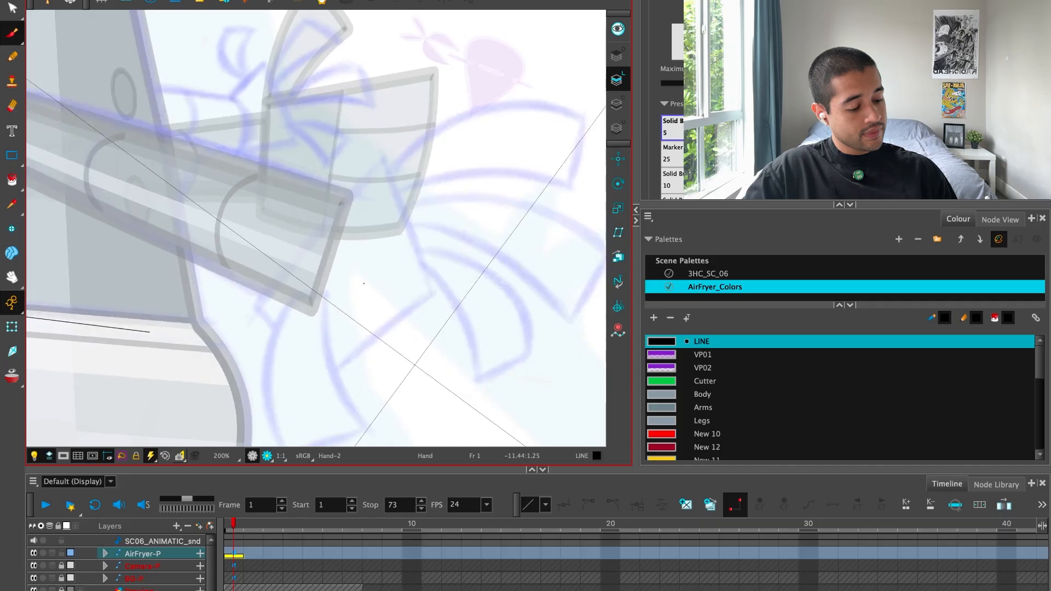
pyautogui.press('2')
pyautogui.moveTo(171, 394); pyautogui.dragTo(500, 40)
pyautogui.moveTo(328, 406)
pyautogui.mouseDown()
pyautogui.moveTo(554, 280)
pyautogui.moveTo(521, 178)
pyautogui.mouseUp()
pyautogui.moveTo(420, 186); pyautogui.dragTo(489, 294)
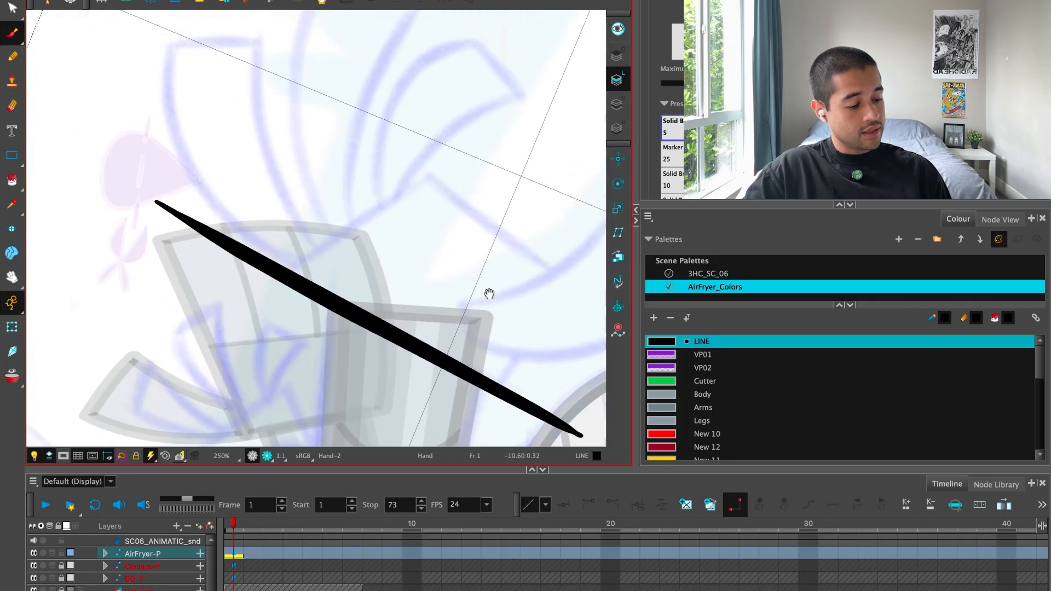
pyautogui.moveTo(162, 331); pyautogui.dragTo(549, 100)
pyautogui.moveTo(331, 307); pyautogui.dragTo(432, 244)
pyautogui.moveTo(400, 125); pyautogui.dragTo(387, 305)
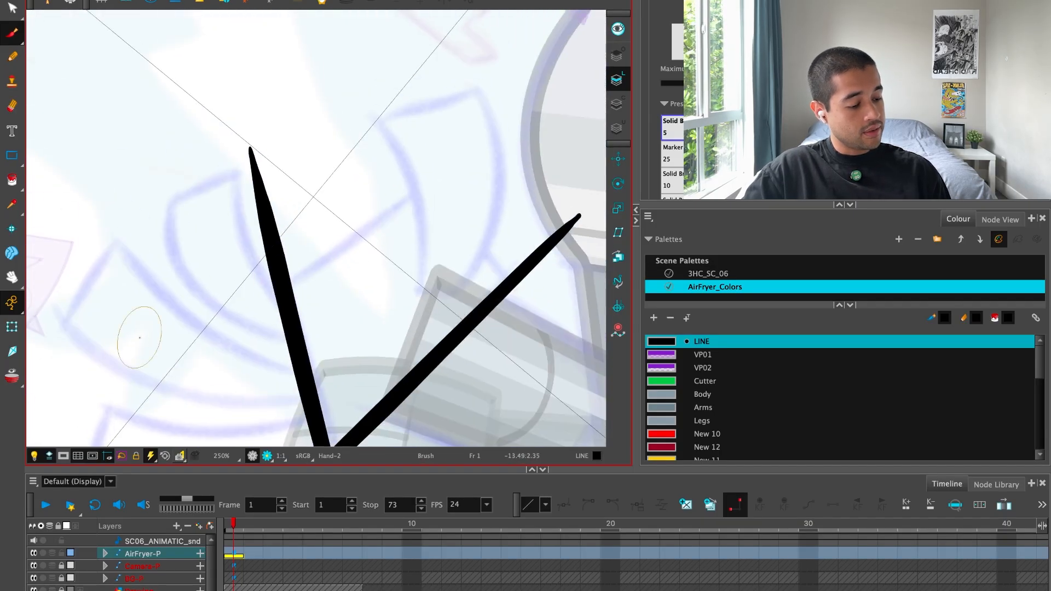
# Draw the palm's remaining two straight edges so all four strokes cross at the corners, undoing misplaced strokes.
pyautogui.moveTo(132, 351); pyautogui.dragTo(552, 117)
pyautogui.hotkey('ctrl', 'z')
pyautogui.moveTo(181, 363); pyautogui.dragTo(556, 99)
pyautogui.hotkey('ctrl', 'z')
pyautogui.press('1')
pyautogui.hotkey('shift', 'x')
pyautogui.moveTo(535, 318); pyautogui.dragTo(605, 272)
pyautogui.moveTo(342, 405); pyautogui.dragTo(574, 299)
pyautogui.moveTo(211, 398)
pyautogui.mouseDown()
pyautogui.moveTo(489, 108)
pyautogui.moveTo(244, 371)
pyautogui.moveTo(475, 111)
pyautogui.mouseUp()
pyautogui.hotkey('ctrl', 'z')
pyautogui.hotkey('shift', 'x')
pyautogui.moveTo(471, 268); pyautogui.dragTo(475, 301)
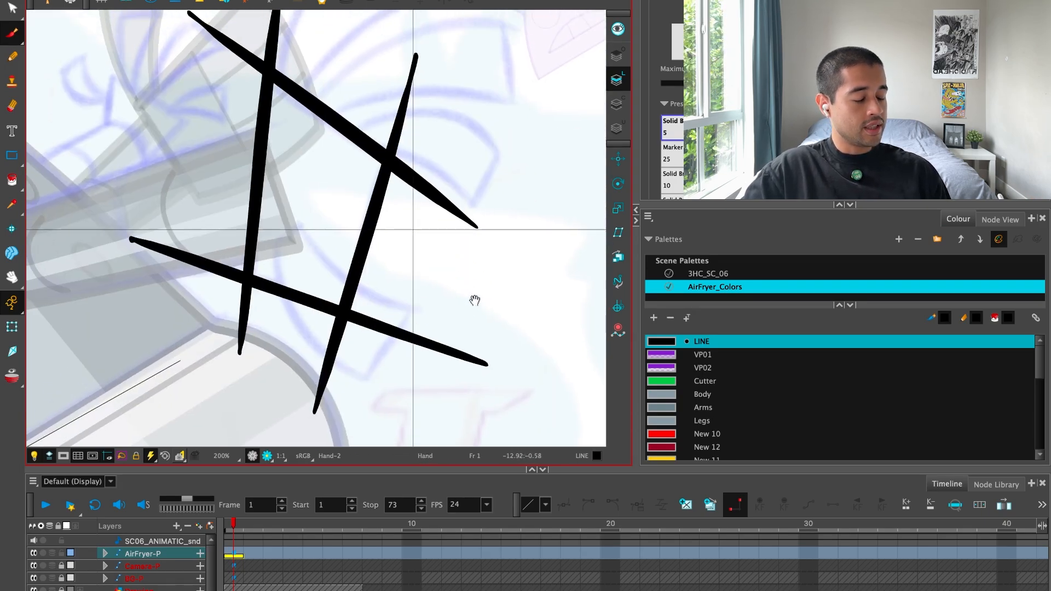
# Cut off the overshooting stroke ends at the palm's corners to leave a closed four-sided outline.
pyautogui.moveTo(290, 51); pyautogui.dragTo(312, 70)
pyautogui.moveTo(237, 34); pyautogui.dragTo(228, 104)
pyautogui.moveTo(207, 170)
pyautogui.mouseDown()
pyautogui.moveTo(196, 280)
pyautogui.moveTo(265, 316)
pyautogui.mouseUp()
pyautogui.moveTo(307, 339); pyautogui.dragTo(346, 351)
pyautogui.moveTo(385, 302); pyautogui.dragTo(347, 342)
pyautogui.moveTo(369, 107); pyautogui.dragTo(425, 129)
pyautogui.moveTo(442, 159); pyautogui.dragTo(408, 203)
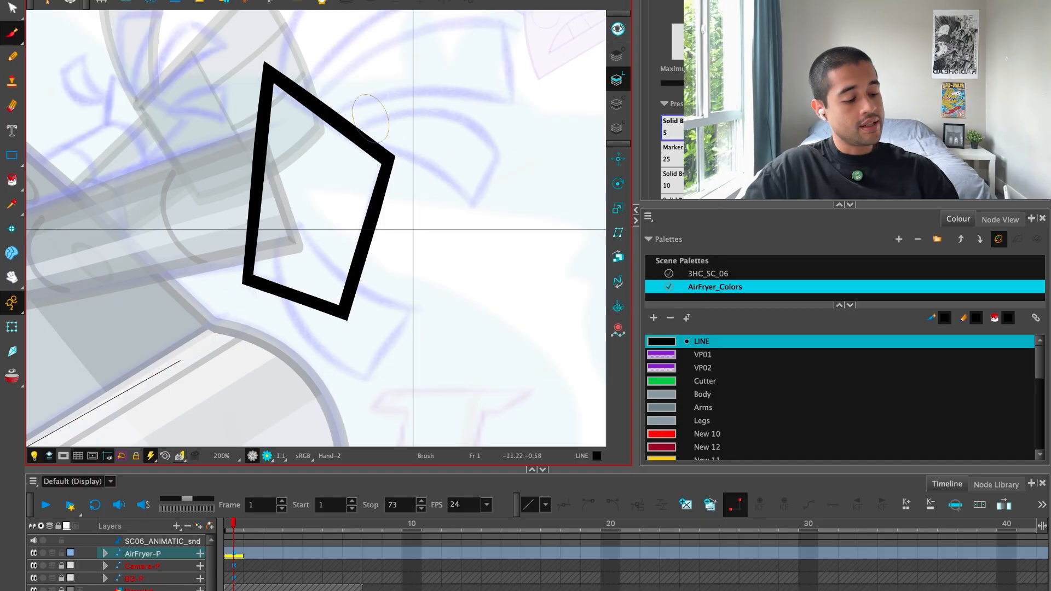
# Draw the lowest finger with two curved sides, a straight tip and a short base line overlapping the palm.
pyautogui.moveTo(376, 271); pyautogui.dragTo(381, 230)
pyautogui.press('2')
pyautogui.moveTo(274, 164)
pyautogui.mouseDown()
pyautogui.moveTo(269, 230)
pyautogui.moveTo(446, 395)
pyautogui.mouseUp()
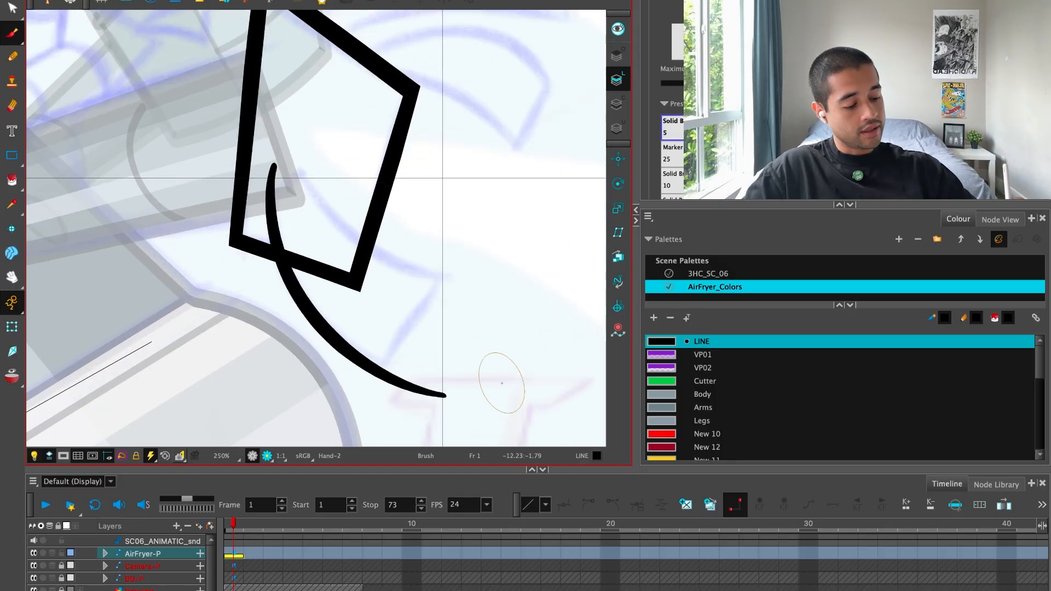
pyautogui.moveTo(337, 435)
pyautogui.mouseDown()
pyautogui.moveTo(500, 205)
pyautogui.moveTo(412, 260)
pyautogui.mouseUp()
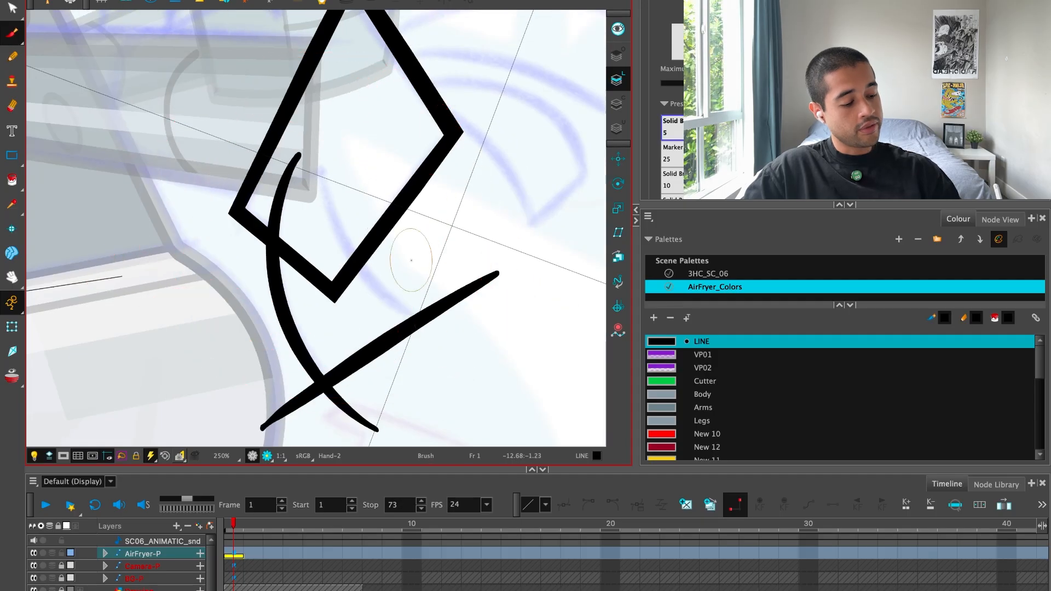
pyautogui.moveTo(188, 188); pyautogui.dragTo(388, 153)
pyautogui.hotkey('alt', 's')
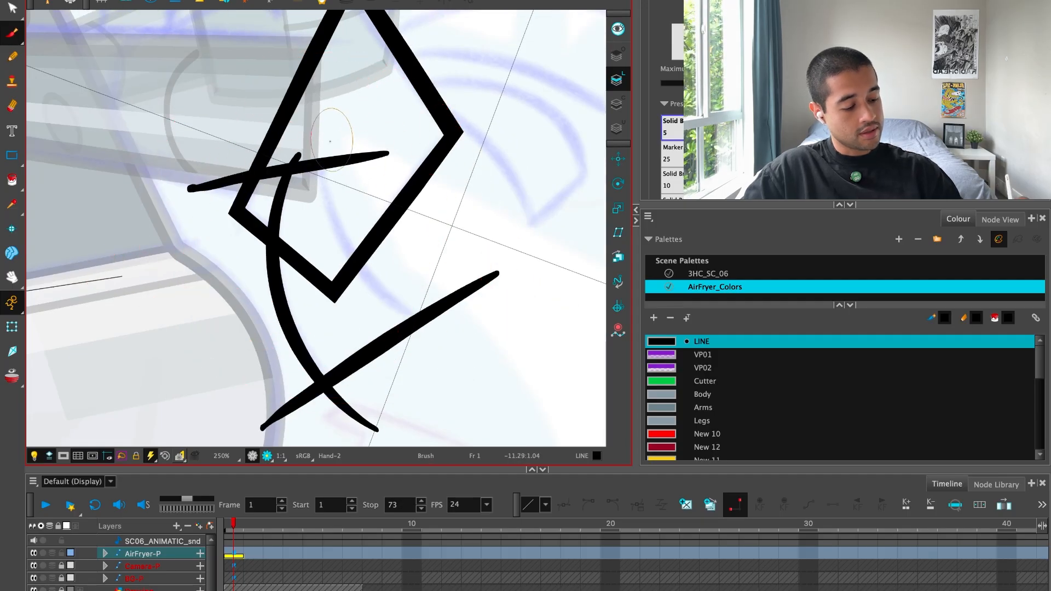
pyautogui.moveTo(320, 104); pyautogui.dragTo(547, 364)
pyautogui.press('super+z')
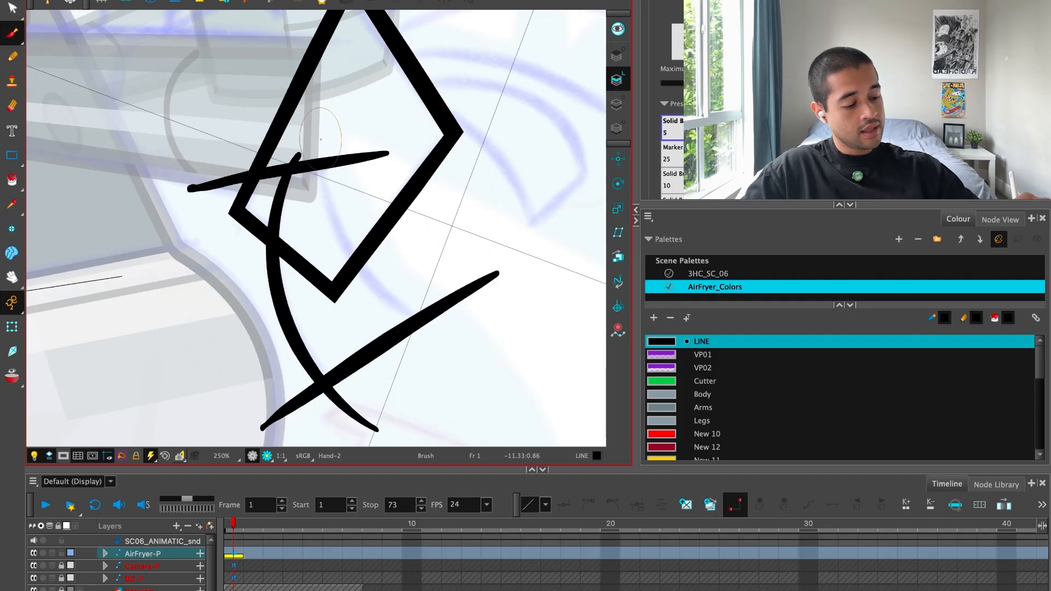
pyautogui.moveTo(322, 113); pyautogui.dragTo(536, 366)
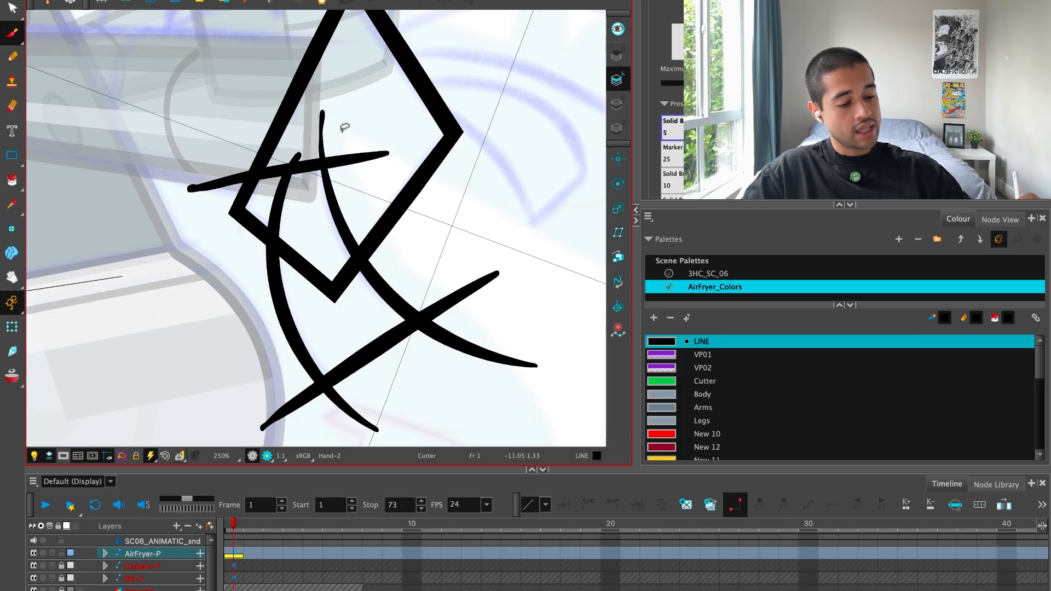
# Trim the overshooting ends at the lowest finger's base and tip with the Cutter tool.
pyautogui.moveTo(372, 138); pyautogui.dragTo(370, 141)
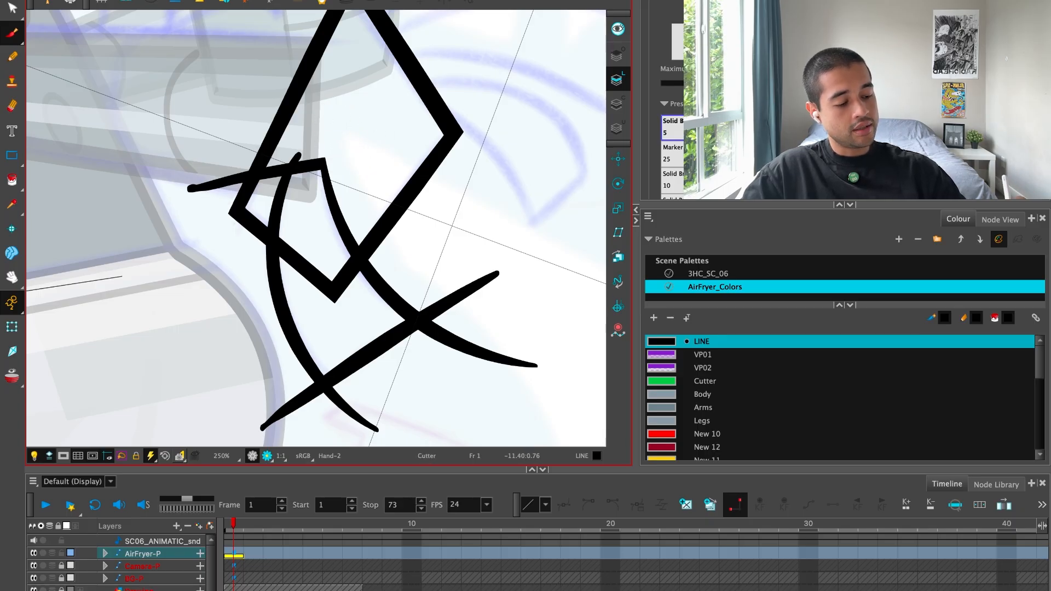
pyautogui.moveTo(241, 125); pyautogui.dragTo(221, 189)
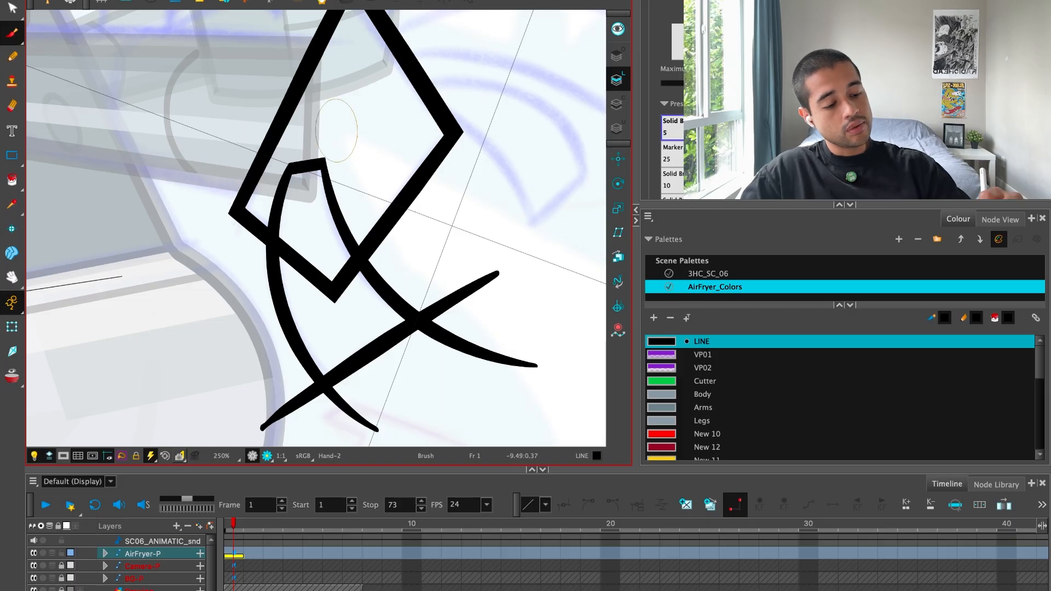
pyautogui.click(14, 10)
pyautogui.click(12, 8)
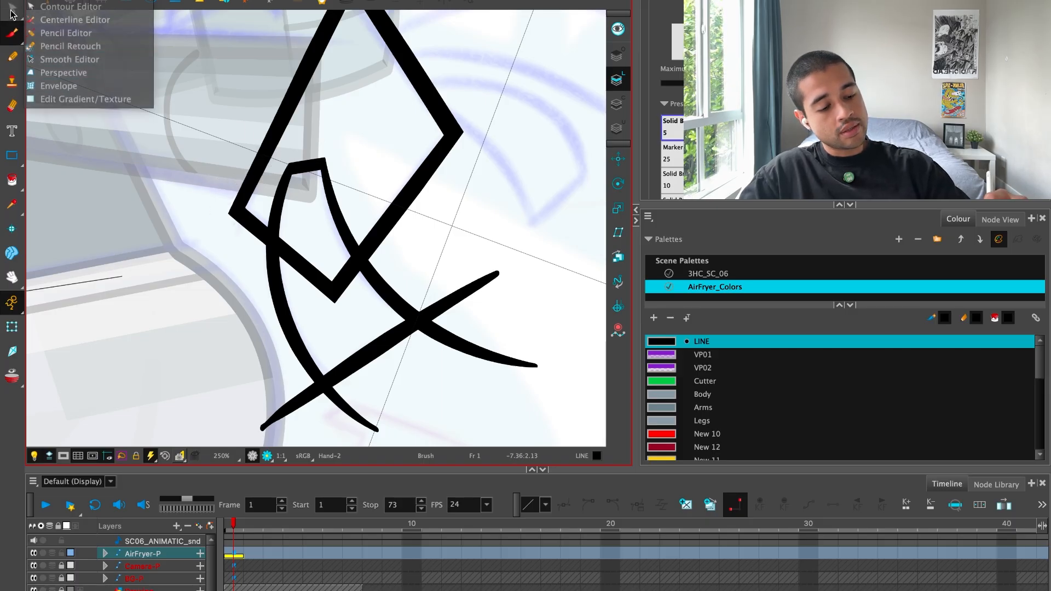
pyautogui.click(34, 9)
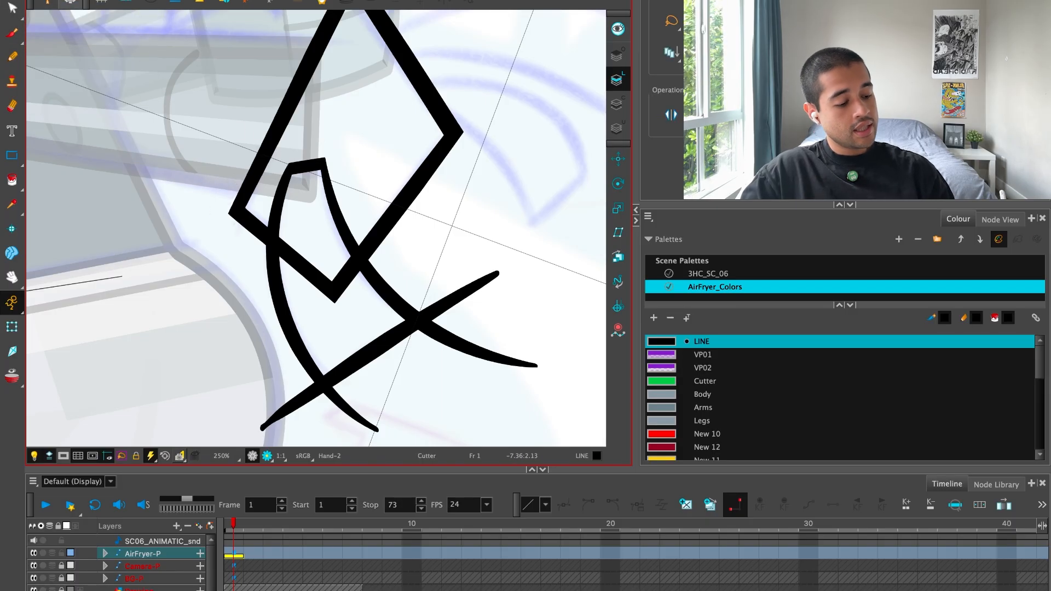
pyautogui.moveTo(463, 298); pyautogui.dragTo(483, 325)
pyautogui.moveTo(475, 334); pyautogui.dragTo(408, 392)
pyautogui.moveTo(338, 405); pyautogui.dragTo(359, 389)
pyautogui.moveTo(293, 387); pyautogui.dragTo(329, 430)
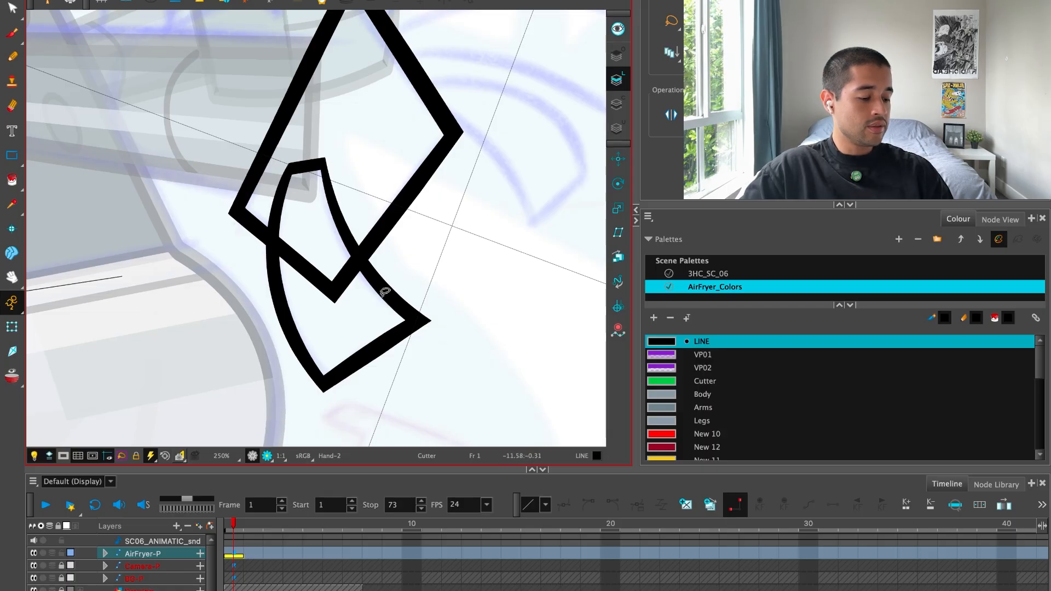
# Draw the uppermost finger over the blue sketch with two curved sides and a straight tip, redoing misplaced strokes.
pyautogui.hotkey('shift', 'x')
pyautogui.press('space')
pyautogui.press('1')
pyautogui.press('1')
pyautogui.moveTo(428, 289); pyautogui.dragTo(422, 353)
pyautogui.press('2')
pyautogui.press('2')
pyautogui.moveTo(401, 239); pyautogui.dragTo(378, 358)
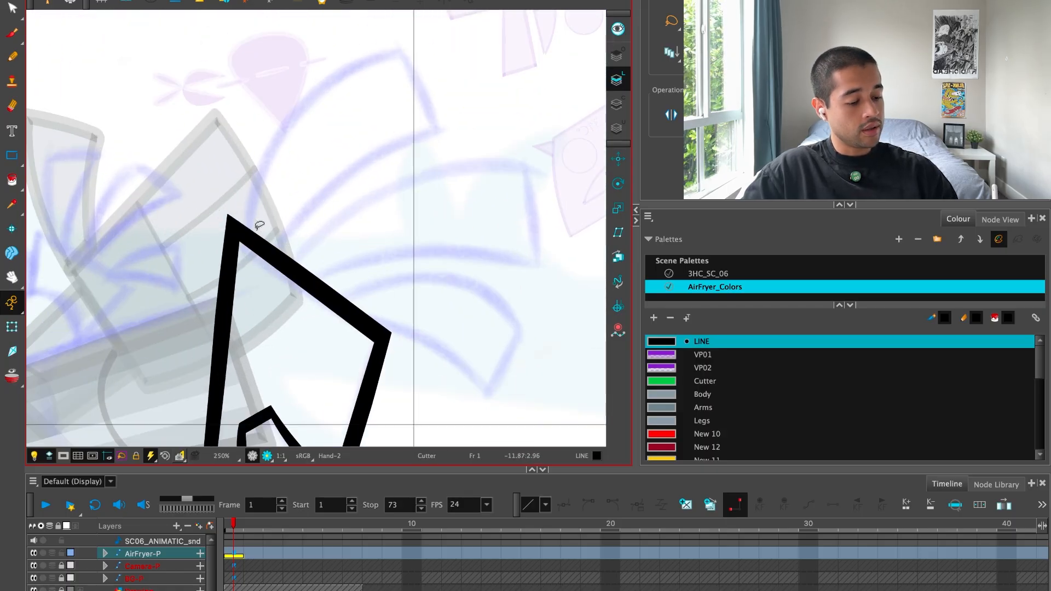
pyautogui.click(15, 33)
pyautogui.moveTo(278, 370)
pyautogui.mouseDown()
pyautogui.moveTo(247, 257)
pyautogui.moveTo(479, 30)
pyautogui.mouseUp()
pyautogui.press('space')
pyautogui.moveTo(413, 161); pyautogui.dragTo(393, 244)
pyautogui.press('super+z')
pyautogui.moveTo(227, 426)
pyautogui.mouseDown()
pyautogui.moveTo(379, 113)
pyautogui.moveTo(462, 104)
pyautogui.mouseUp()
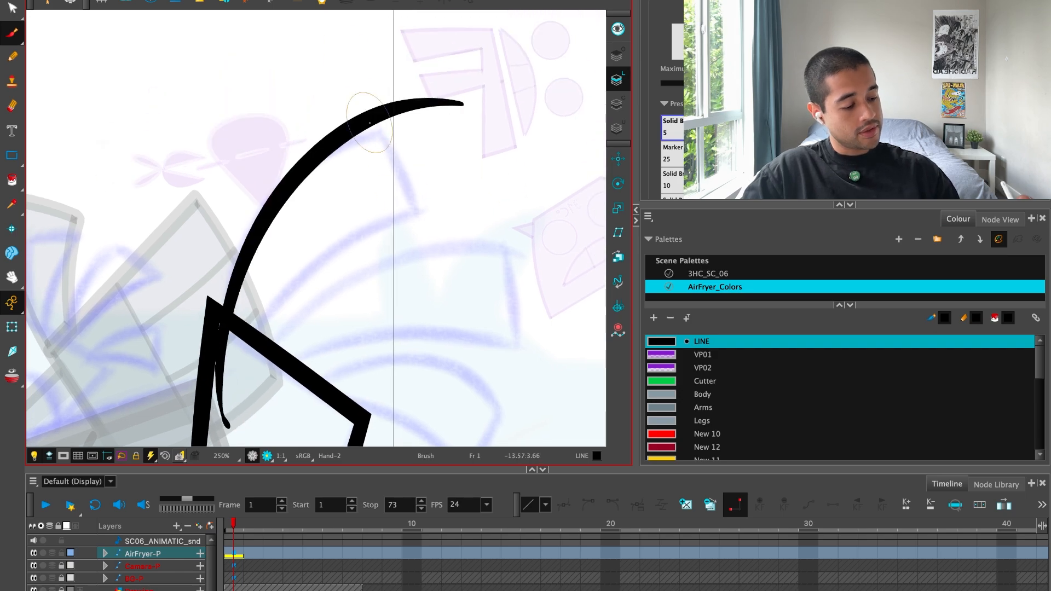
pyautogui.moveTo(347, 51); pyautogui.dragTo(465, 285)
pyautogui.press('super+z')
pyautogui.moveTo(234, 417)
pyautogui.mouseDown()
pyautogui.moveTo(479, 188)
pyautogui.moveTo(529, 181)
pyautogui.mouseUp()
# Cut away the uppermost finger's overshooting tip strokes and the side ends that extend inside the palm.
pyautogui.press('7')
pyautogui.moveTo(458, 165); pyautogui.dragTo(426, 205)
pyautogui.moveTo(439, 113); pyautogui.dragTo(429, 82)
pyautogui.moveTo(413, 68); pyautogui.dragTo(336, 79)
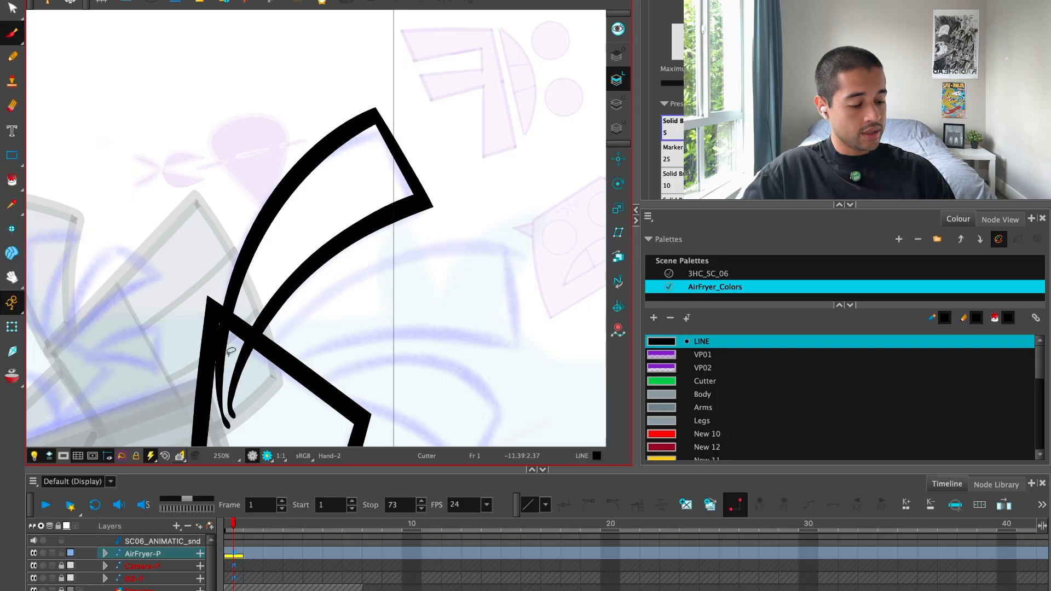
pyautogui.moveTo(232, 352); pyautogui.dragTo(219, 334)
pyautogui.moveTo(253, 374); pyautogui.dragTo(232, 364)
pyautogui.moveTo(398, 354)
pyautogui.mouseDown()
pyautogui.moveTo(563, 268)
pyautogui.moveTo(477, 265)
pyautogui.mouseUp()
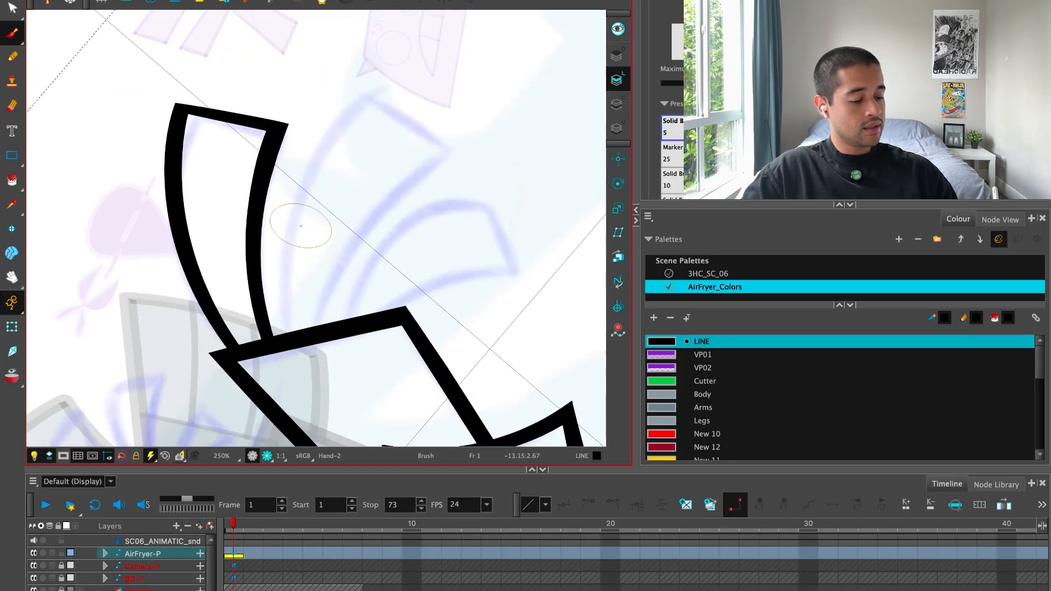
# Draw the second finger's upper side, a long tip arc shared by two fingers, and the third finger's lower side, redoing misplaced strokes.
pyautogui.moveTo(303, 402)
pyautogui.mouseDown()
pyautogui.moveTo(284, 246)
pyautogui.moveTo(440, 39)
pyautogui.mouseUp()
pyautogui.moveTo(299, 43)
pyautogui.mouseDown()
pyautogui.moveTo(499, 183)
pyautogui.moveTo(315, 44)
pyautogui.moveTo(549, 382)
pyautogui.mouseUp()
pyautogui.press('super+z')
pyautogui.press('space')
pyautogui.moveTo(510, 321); pyautogui.dragTo(501, 302)
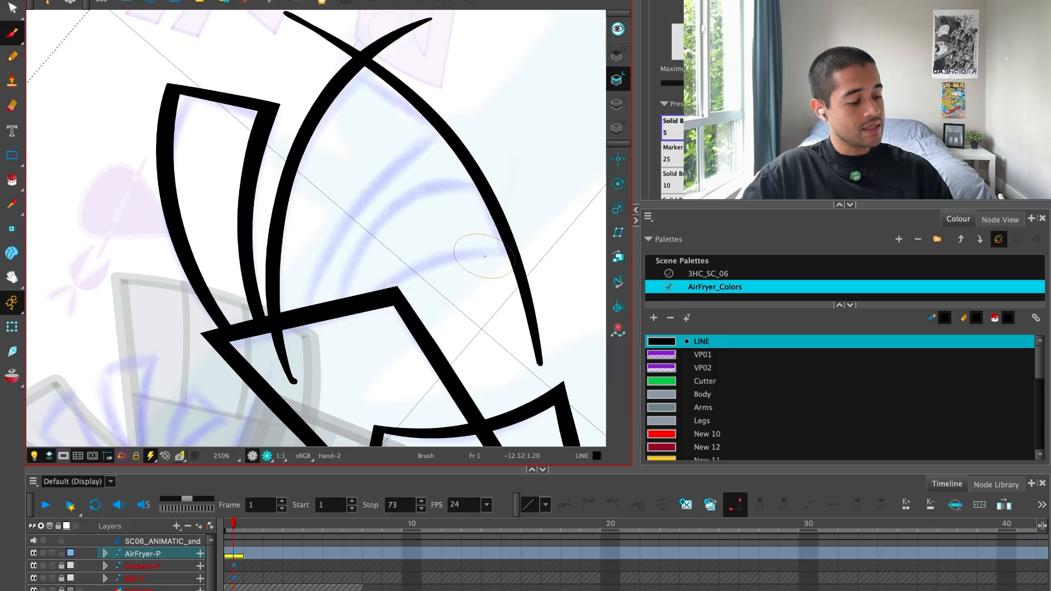
pyautogui.moveTo(359, 377); pyautogui.dragTo(594, 266)
pyautogui.press('super+z')
pyautogui.moveTo(343, 402)
pyautogui.mouseDown()
pyautogui.moveTo(486, 242)
pyautogui.moveTo(587, 277)
pyautogui.mouseUp()
pyautogui.press('super+z')
pyautogui.moveTo(357, 364)
pyautogui.mouseDown()
pyautogui.moveTo(507, 249)
pyautogui.moveTo(579, 264)
pyautogui.mouseUp()
# Trim the overshooting arc and side ends at the third finger's tip corner and inside the palm with the Cutter tool.
pyautogui.hotkey('alt', 't')
pyautogui.moveTo(540, 215); pyautogui.dragTo(558, 298)
pyautogui.moveTo(557, 298); pyautogui.dragTo(493, 313)
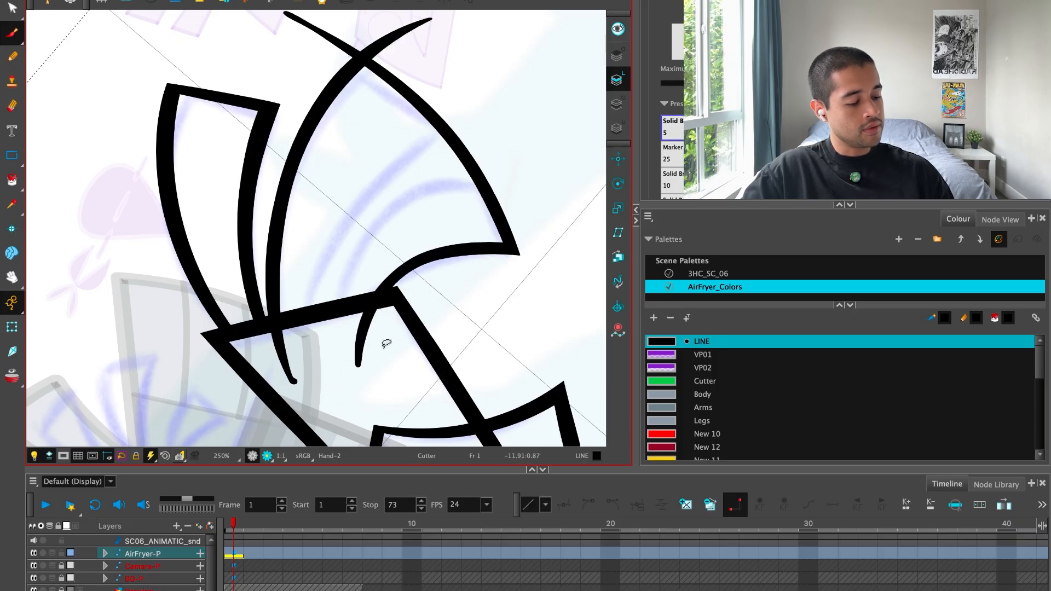
pyautogui.moveTo(398, 344); pyautogui.dragTo(334, 344)
# Draw the second finger's lower side and the third finger's upper side as curves from the palm past the tip arc.
pyautogui.moveTo(325, 348)
pyautogui.mouseDown()
pyautogui.moveTo(273, 379)
pyautogui.moveTo(531, 87)
pyautogui.mouseUp()
pyautogui.hotkey('alt', 'b')
pyautogui.press('super+z')
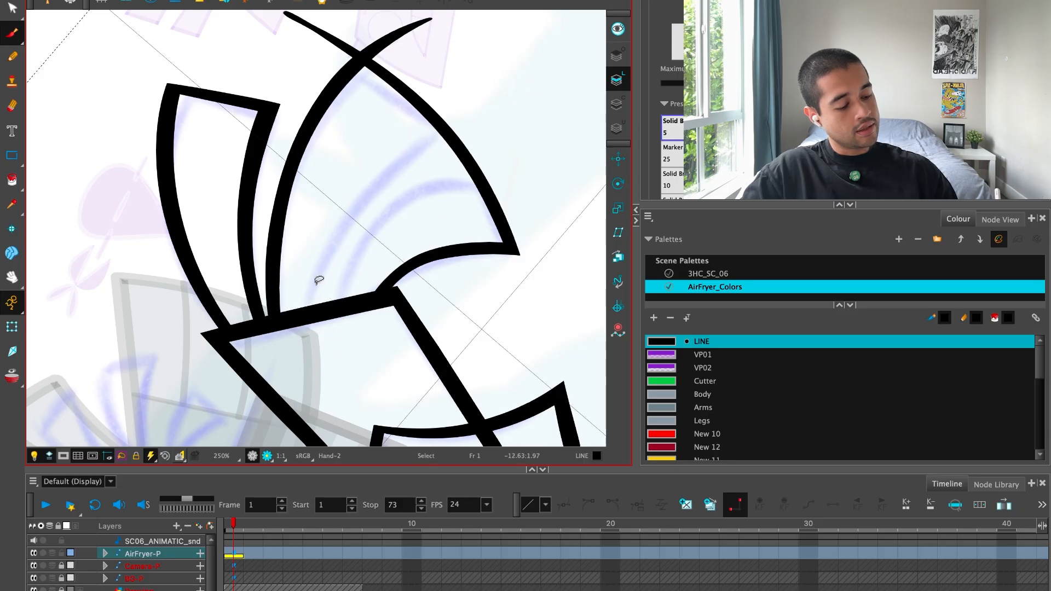
pyautogui.moveTo(307, 376); pyautogui.dragTo(553, 102)
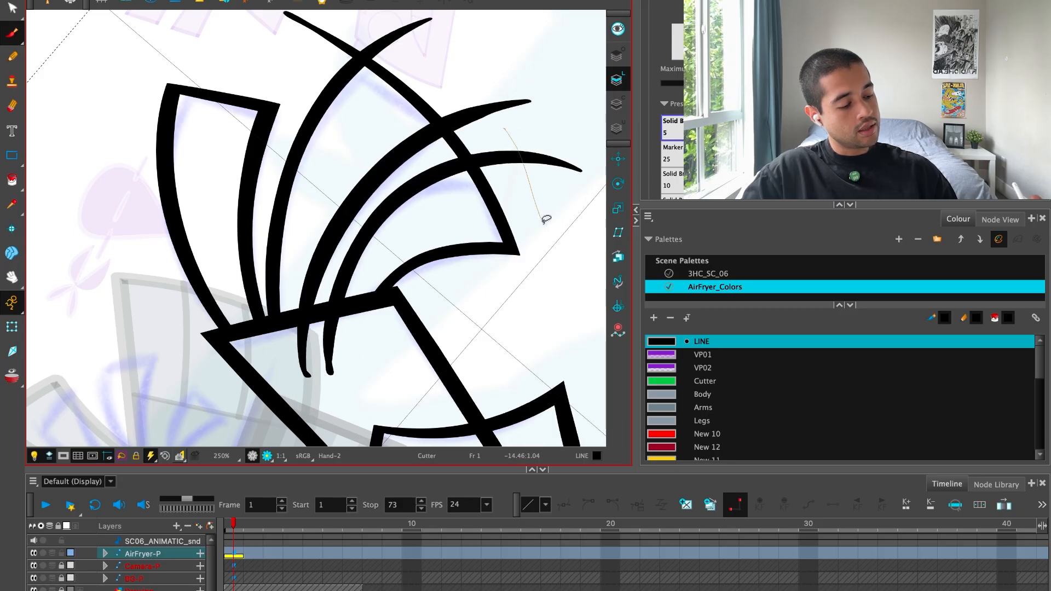
# Cut away the overshooting ends of the second and third fingers' strokes at the tips and palm, and reset the view rotation.
pyautogui.moveTo(543, 223); pyautogui.dragTo(543, 224)
pyautogui.moveTo(495, 134); pyautogui.dragTo(475, 85)
pyautogui.moveTo(299, 347); pyautogui.dragTo(344, 351)
pyautogui.hotkey('shift', 'x')
pyautogui.hotkey('alt', 'v')
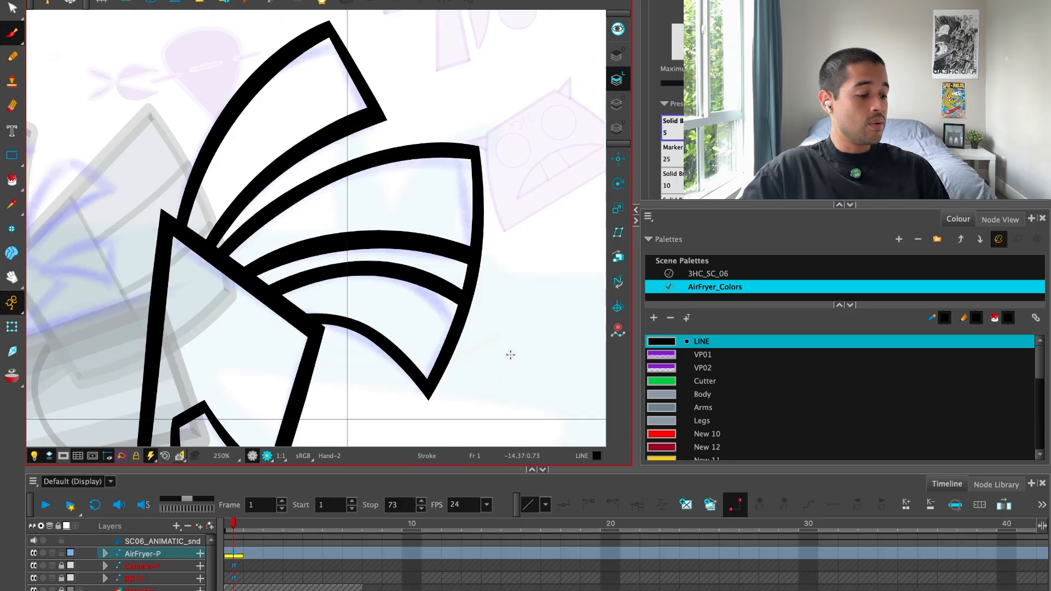
# Remove the arc piece between the second and third fingers and the palm outline leftovers inside the thumb.
pyautogui.scroll(-5, 458, 279)
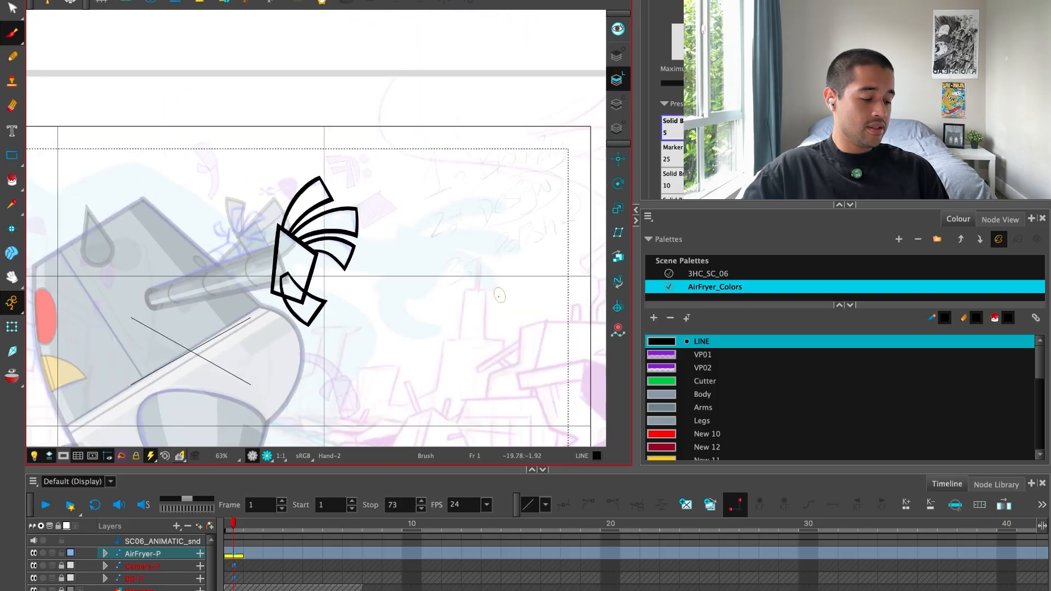
pyautogui.scroll(5, 433, 350)
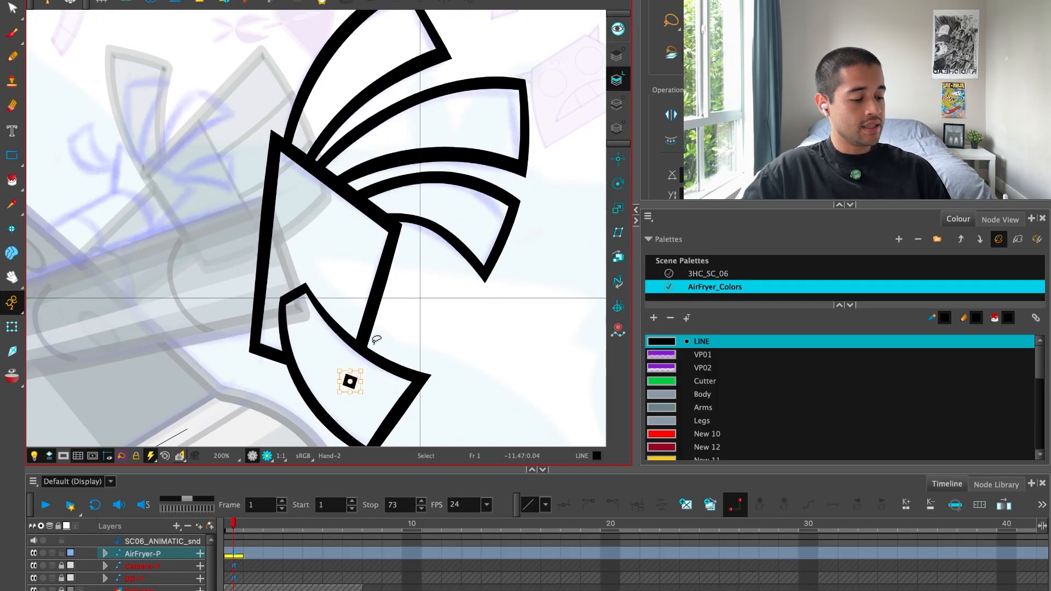
pyautogui.scroll(-4, 444, 230)
pyautogui.scroll(2, 365, 327)
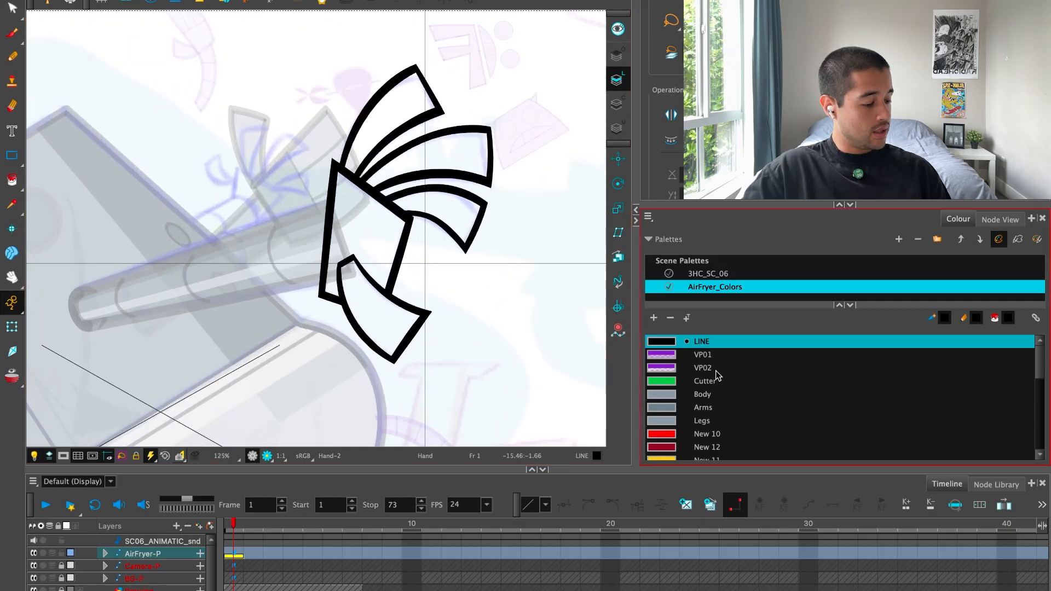
# Fill the redrawn hand's palm with the Palm colour.
pyautogui.click(726, 407)
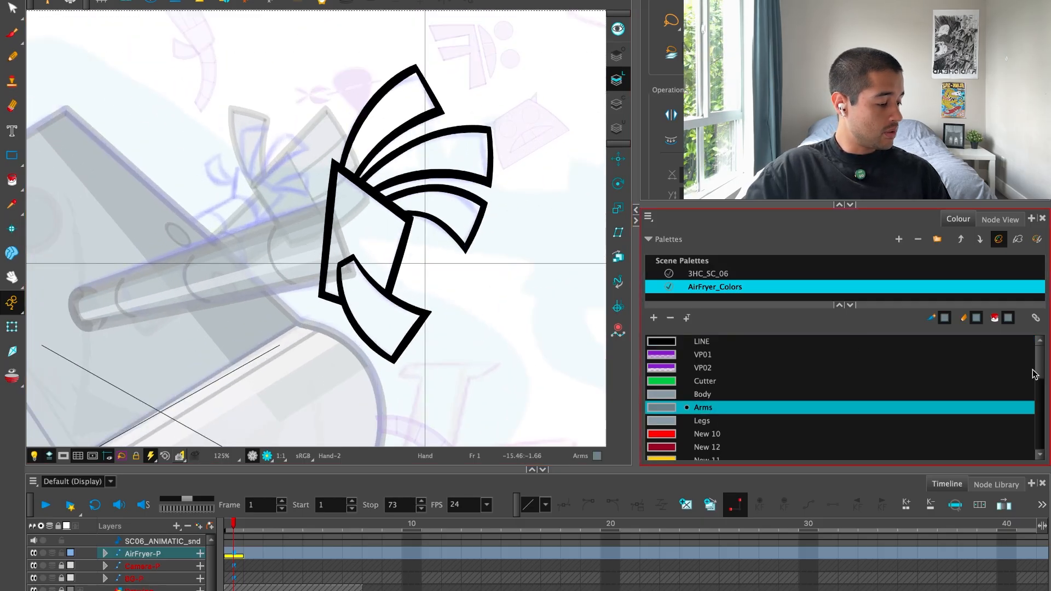
pyautogui.moveTo(1039, 375); pyautogui.dragTo(1041, 413)
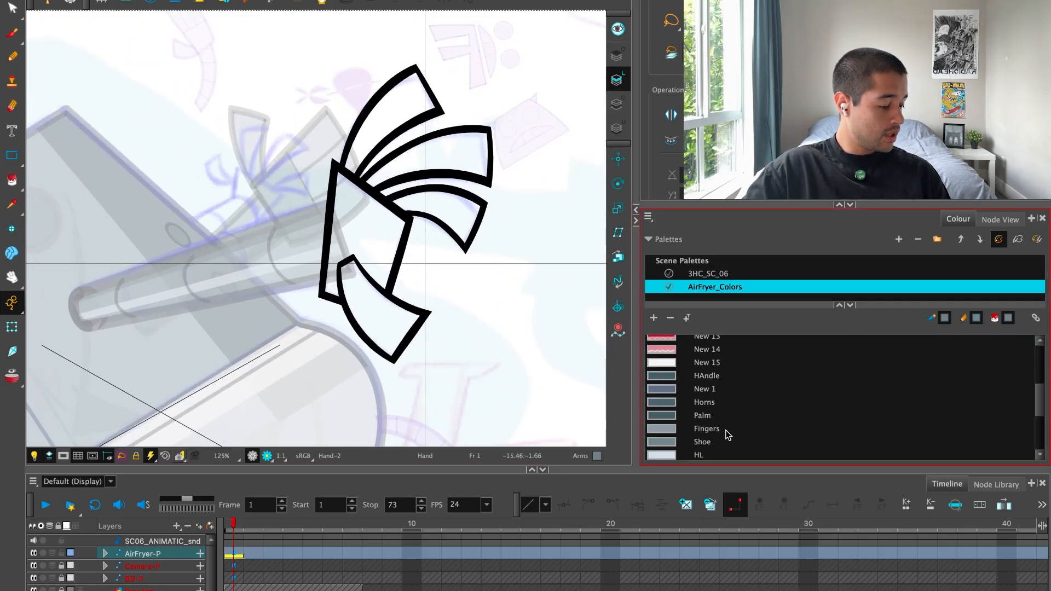
pyautogui.click(730, 415)
pyautogui.hotkey('alt', 'i')
pyautogui.click(378, 216)
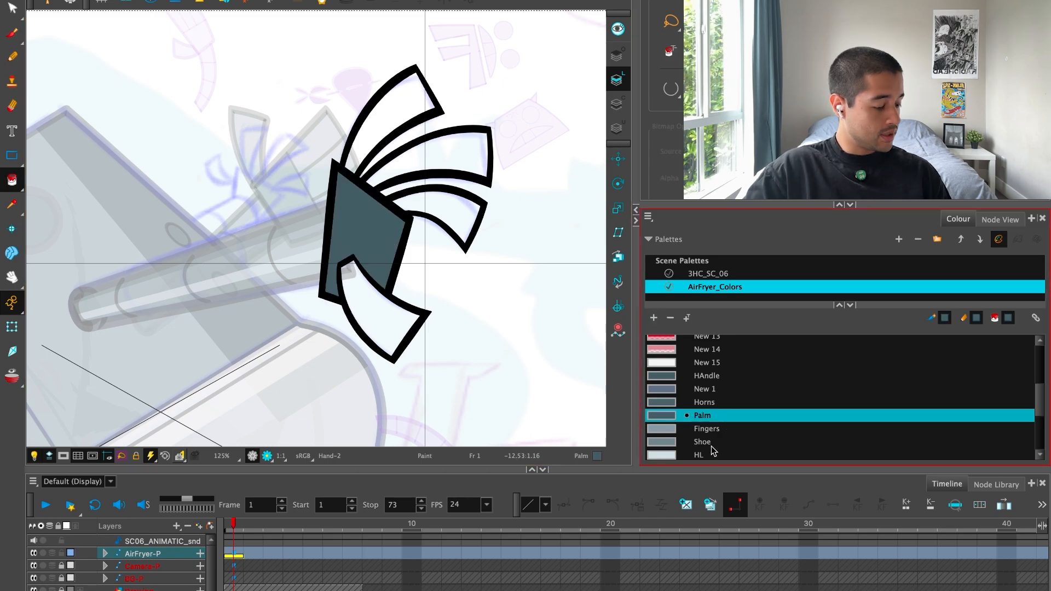
# Fill the thumb and the three fingers with the Fingers colour.
pyautogui.click(706, 428)
pyautogui.click(388, 268)
pyautogui.click(396, 102)
pyautogui.click(459, 149)
pyautogui.click(440, 209)
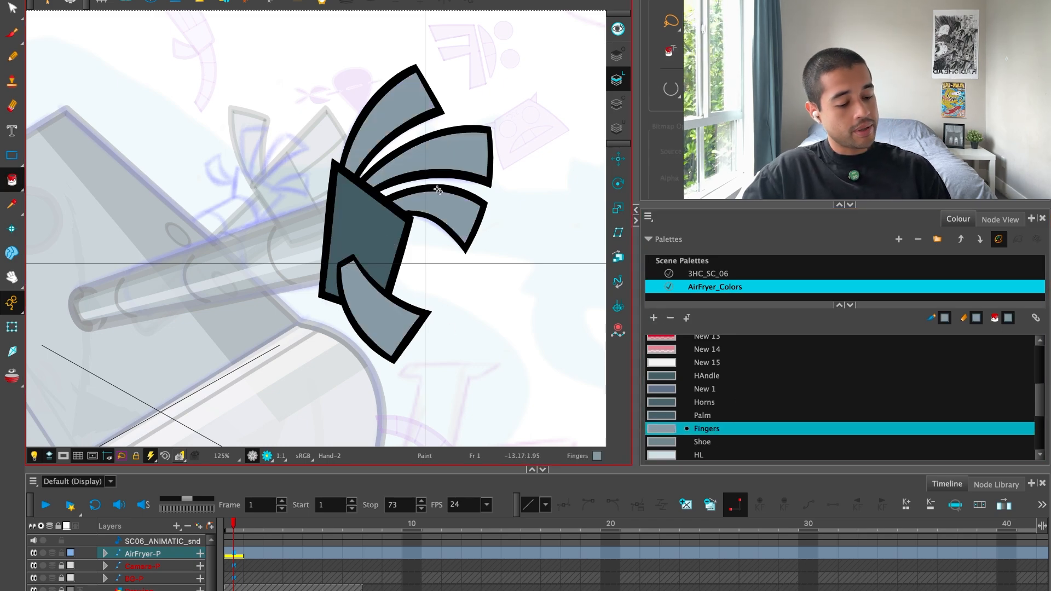
# Select the far arm with the Transform tool, then rotate and shift it towards the blue sketch.
pyautogui.click(12, 327)
pyautogui.press('1')
pyautogui.press('1')
pyautogui.moveTo(465, 242); pyautogui.dragTo(482, 249)
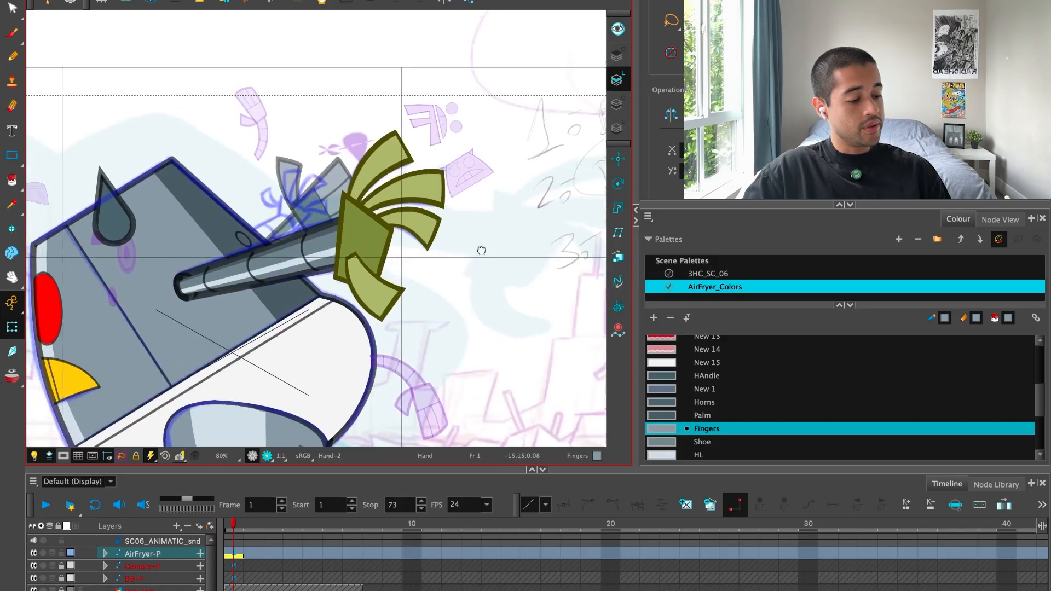
pyautogui.press('2')
pyautogui.click(468, 54)
pyautogui.press('2')
pyautogui.press('2')
pyautogui.press('2')
pyautogui.moveTo(381, 140); pyautogui.dragTo(418, 170)
pyautogui.click(387, 166)
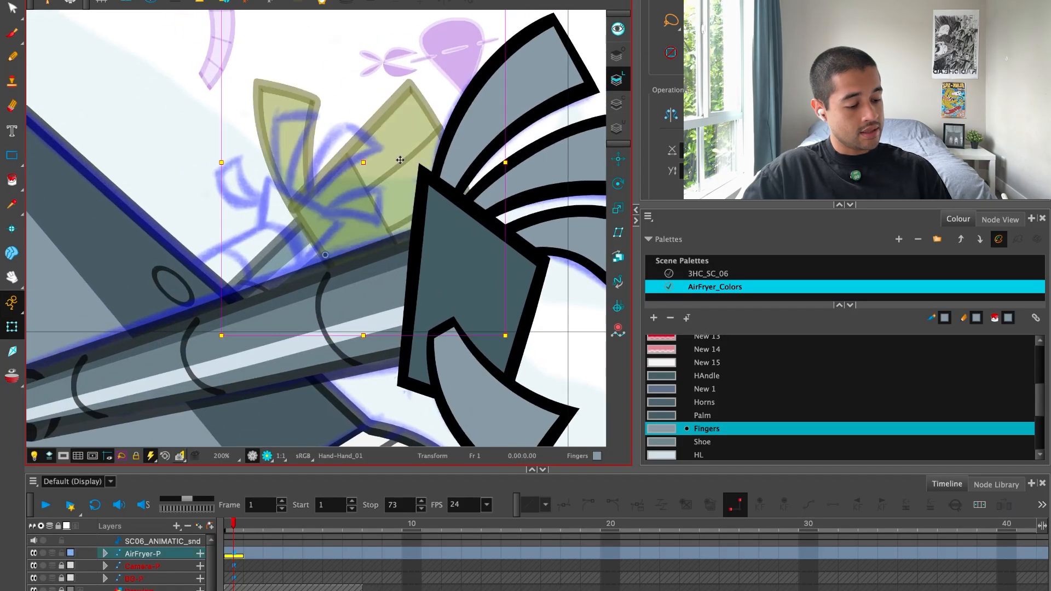
pyautogui.press('1')
pyautogui.press('1')
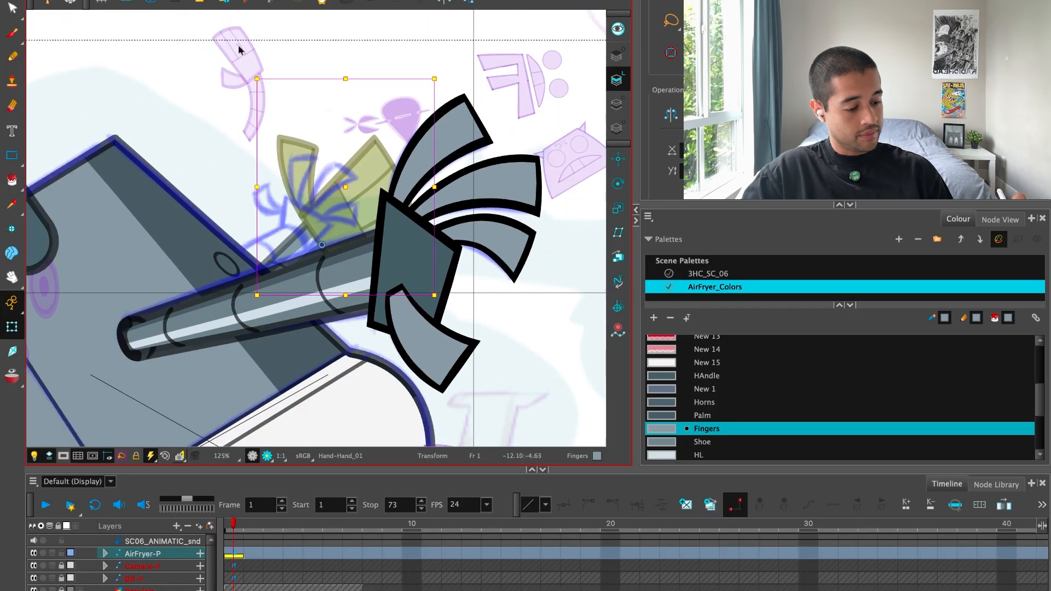
pyautogui.click(239, 50)
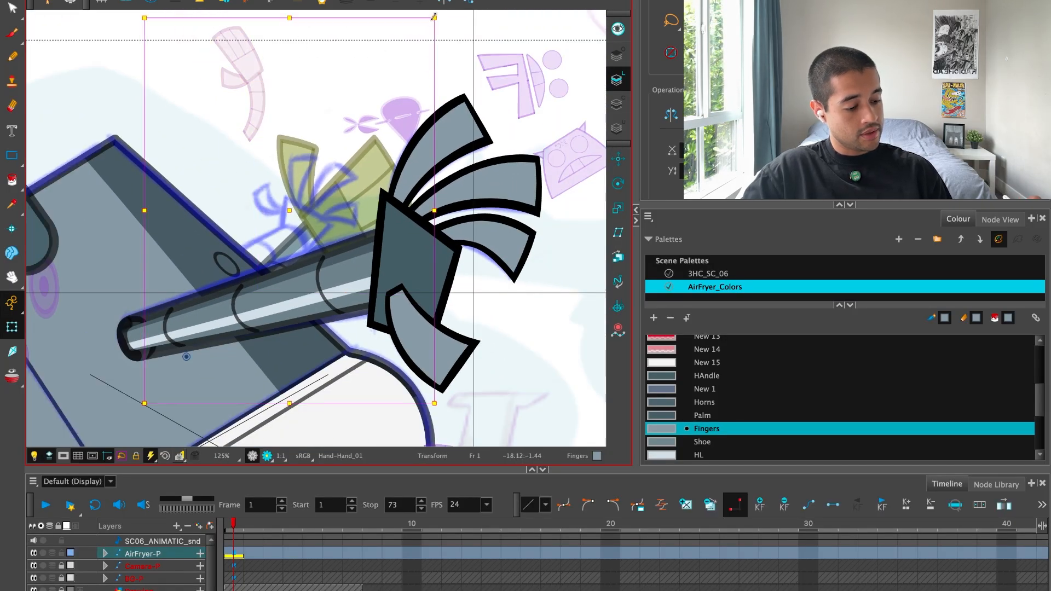
pyautogui.moveTo(435, 17)
pyautogui.mouseDown()
pyautogui.moveTo(419, 38)
pyautogui.moveTo(389, 23)
pyautogui.mouseUp()
pyautogui.moveTo(332, 175); pyautogui.dragTo(327, 151)
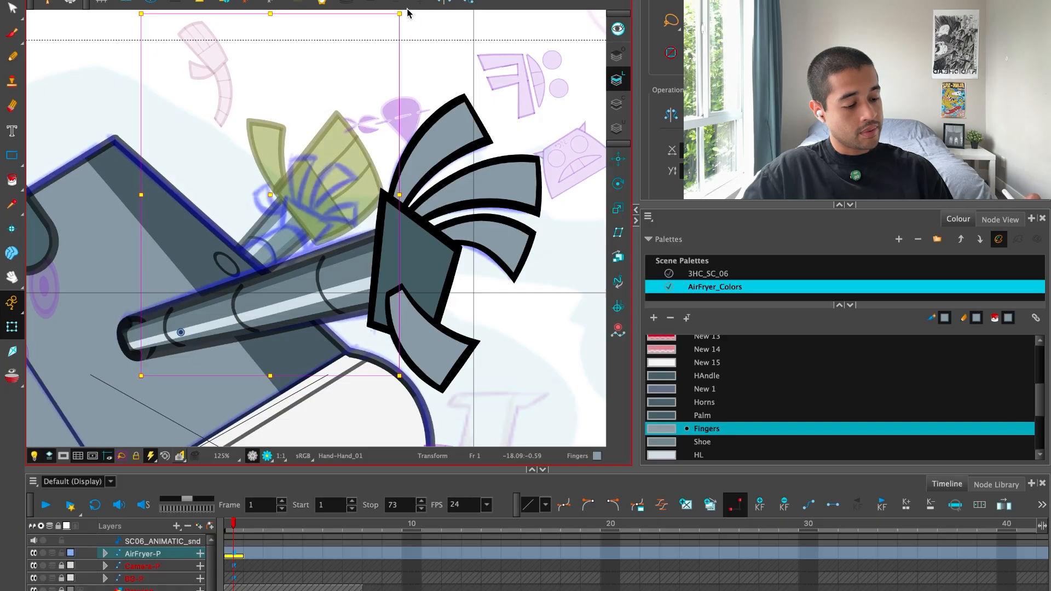
# Reselect the far arm after the mistaken body selection and adjust its rotation slightly clockwise.
pyautogui.moveTo(425, 46)
pyautogui.mouseDown()
pyautogui.moveTo(209, 51)
pyautogui.moveTo(159, 180)
pyautogui.mouseUp()
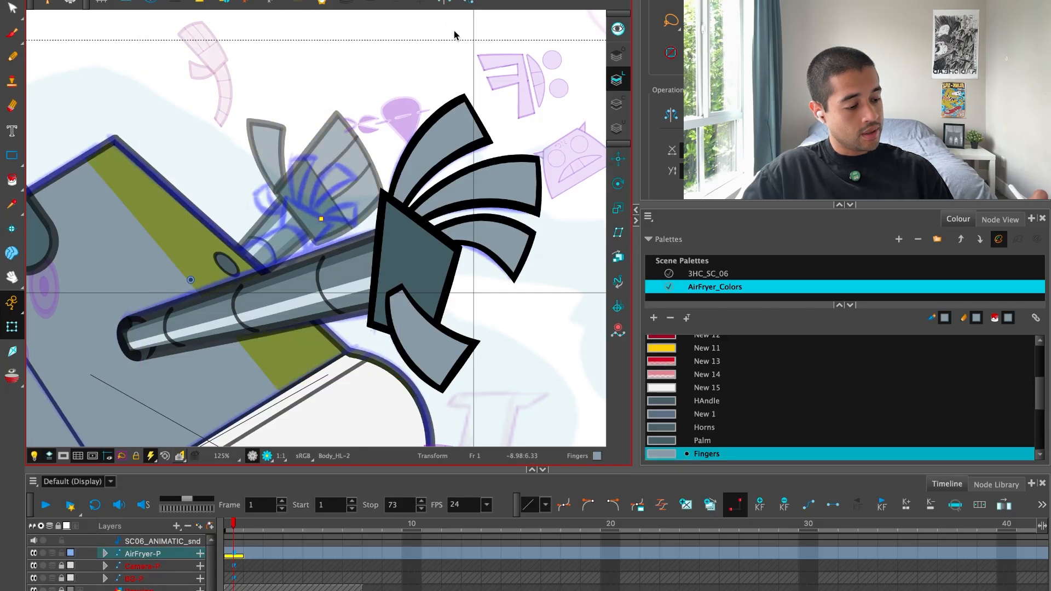
pyautogui.click(465, 32)
pyautogui.click(213, 62)
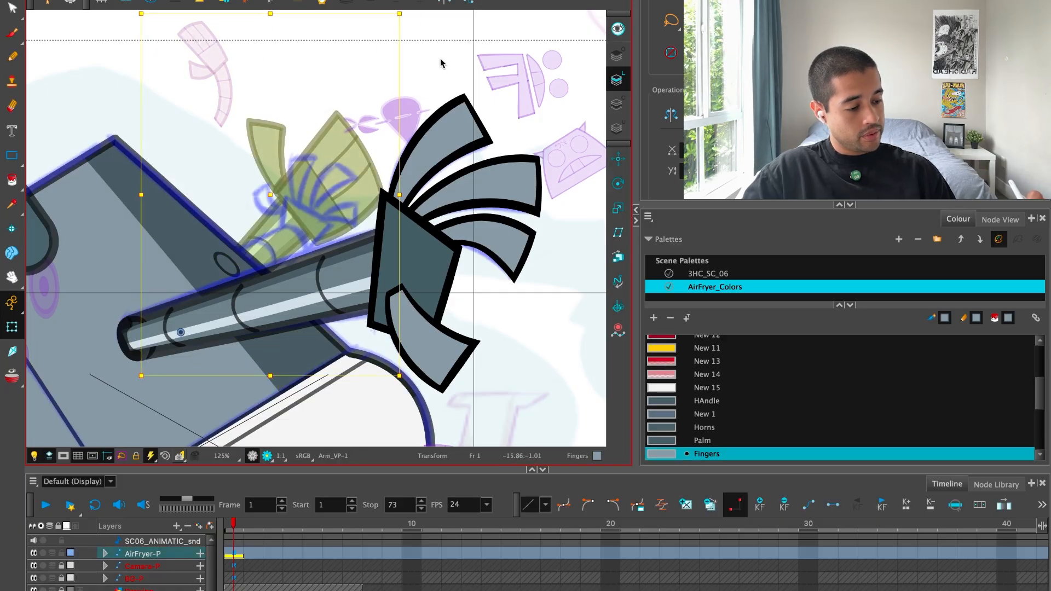
pyautogui.click(445, 28)
pyautogui.click(218, 59)
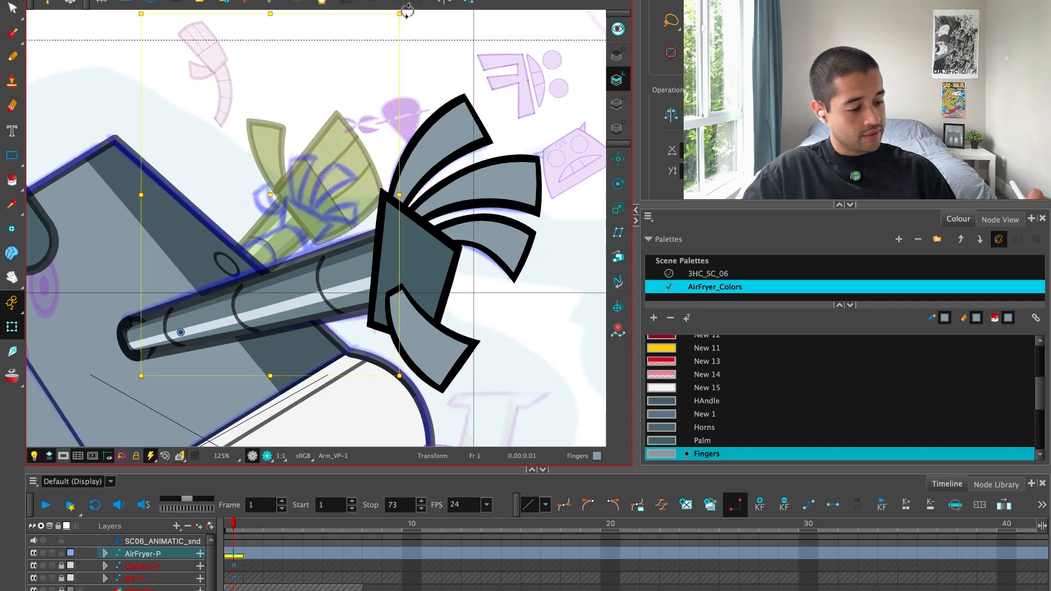
pyautogui.moveTo(407, 11); pyautogui.dragTo(439, 57)
pyautogui.hotkey('ctrl', 'z')
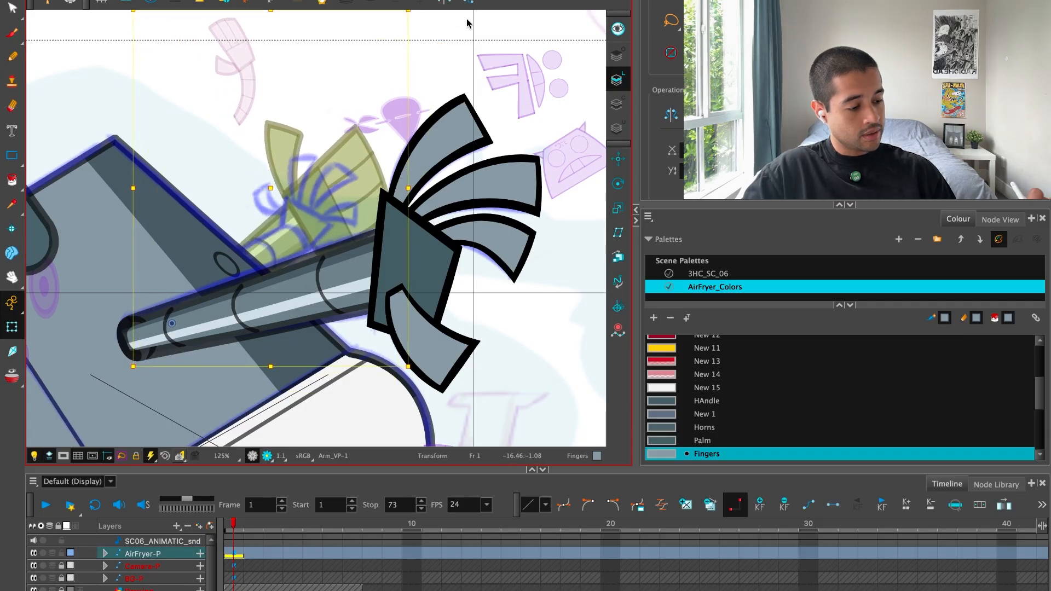
# Rotate the far arm further clockwise and shift it so the forearm lines up with the blue sketch.
pyautogui.moveTo(409, 12); pyautogui.dragTo(390, 97)
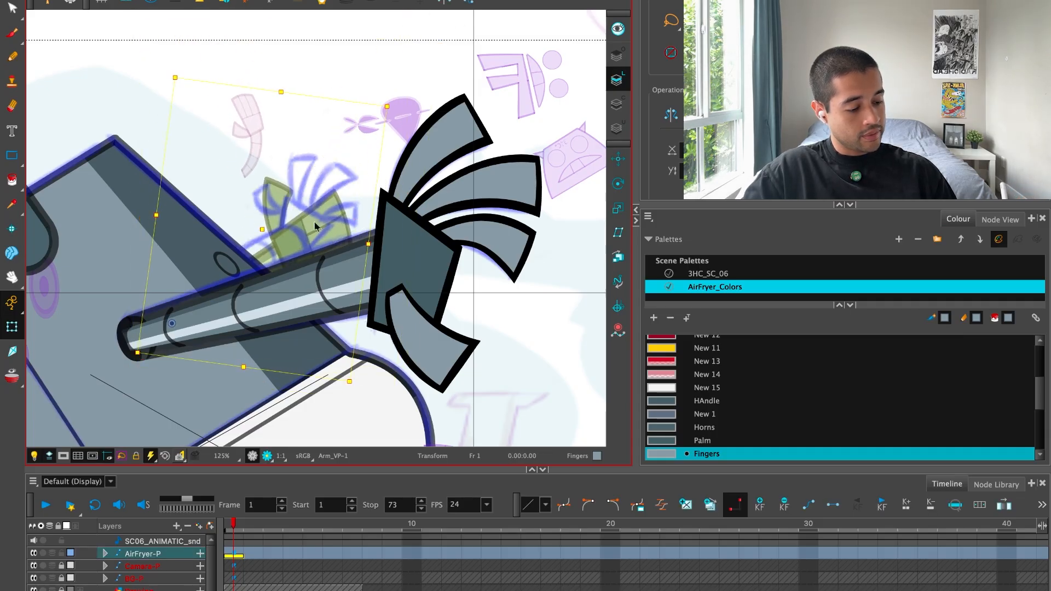
pyautogui.moveTo(311, 226); pyautogui.dragTo(325, 205)
pyautogui.moveTo(392, 70); pyautogui.dragTo(397, 73)
pyautogui.moveTo(344, 230); pyautogui.dragTo(356, 170)
pyautogui.press('2')
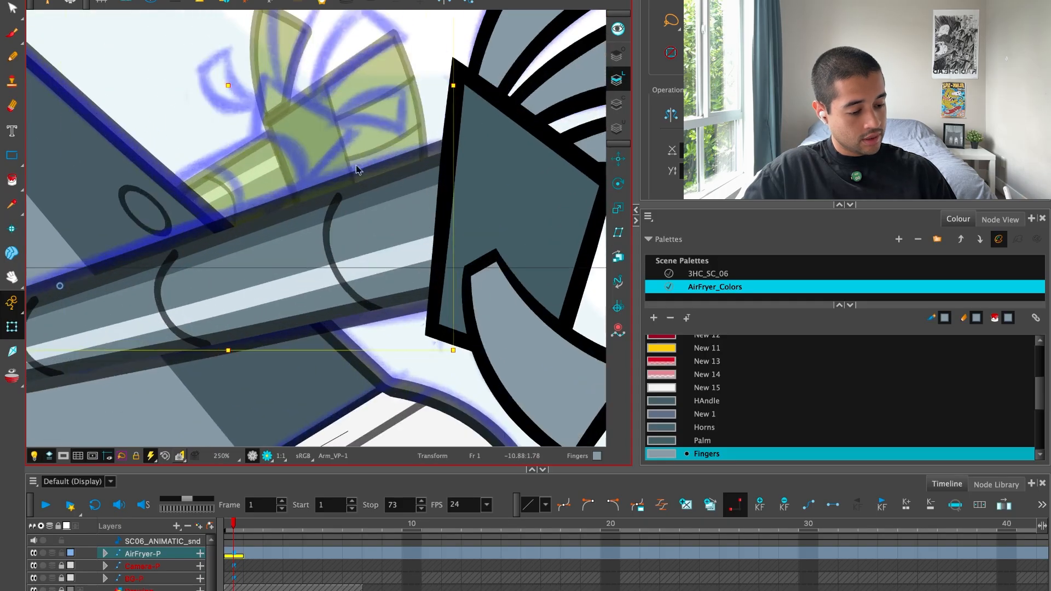
# Select the far hand's parent arm and fine-tune its rotation over the sketched forearm.
pyautogui.press('1')
pyautogui.click(422, 48)
pyautogui.moveTo(397, 101); pyautogui.dragTo(404, 146)
pyautogui.click(380, 156)
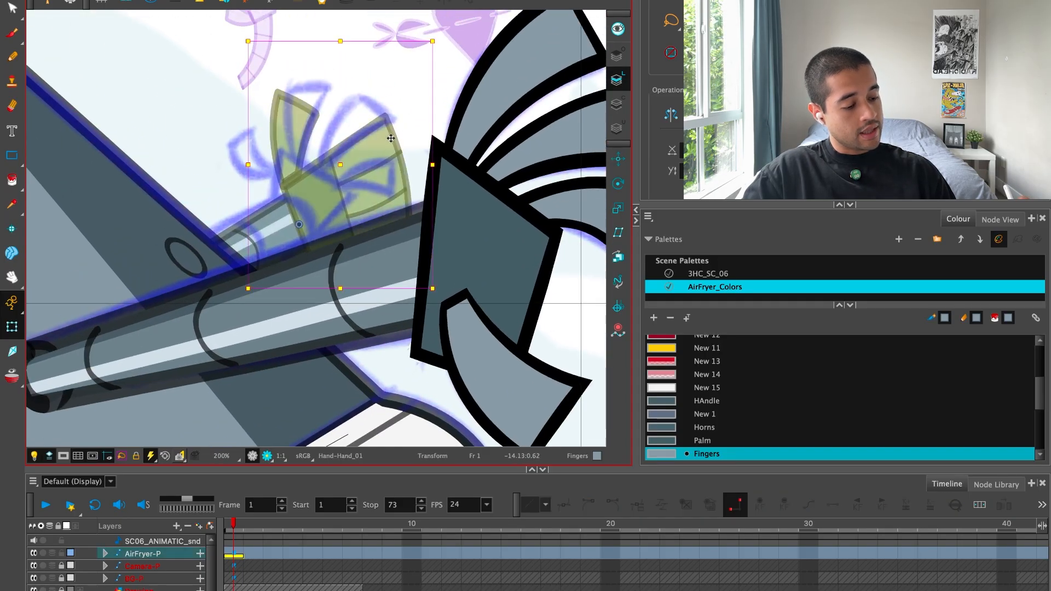
pyautogui.press('1')
pyautogui.press('b')
pyautogui.press('b')
pyautogui.moveTo(271, 47); pyautogui.dragTo(269, 42)
pyautogui.press('1')
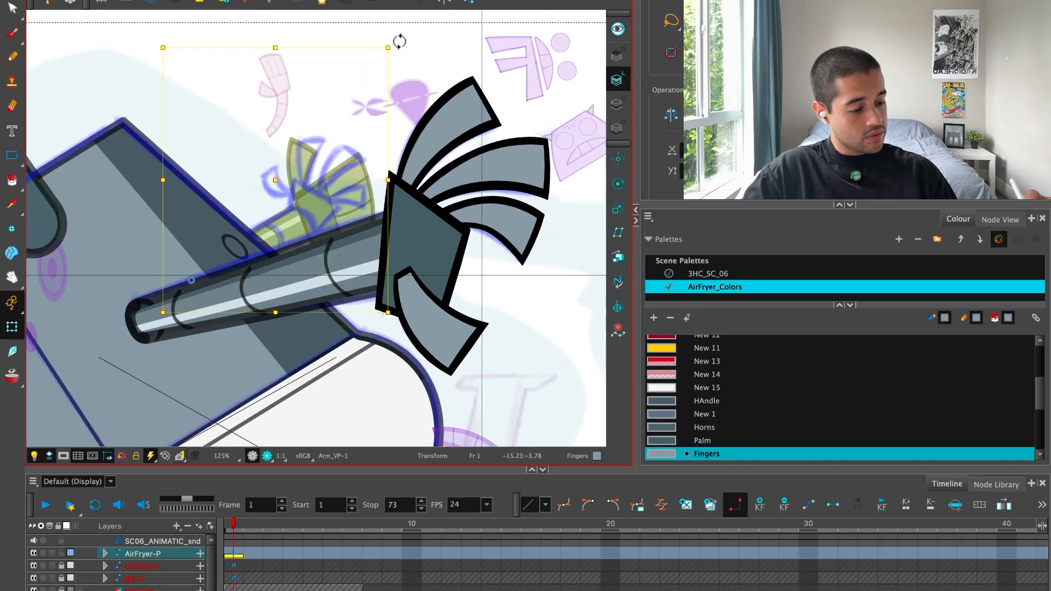
pyautogui.moveTo(400, 42); pyautogui.dragTo(403, 45)
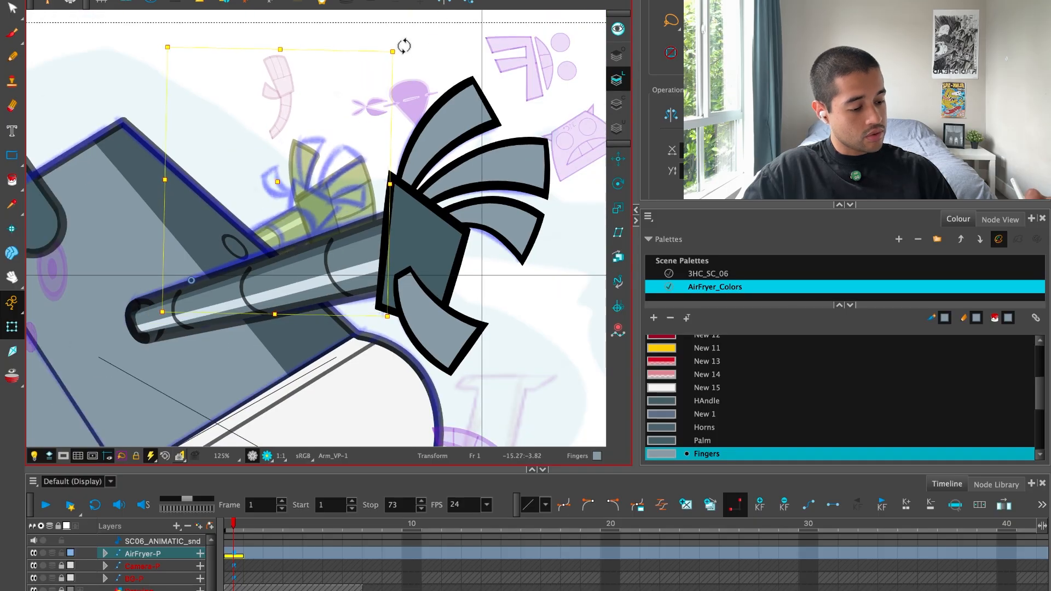
# Select only the far hand and rotate it counterclockwise at the wrist to follow the sketched hand.
pyautogui.click(431, 41)
pyautogui.press('2')
pyautogui.press('2')
pyautogui.moveTo(397, 132); pyautogui.dragTo(404, 156)
pyautogui.click(403, 154)
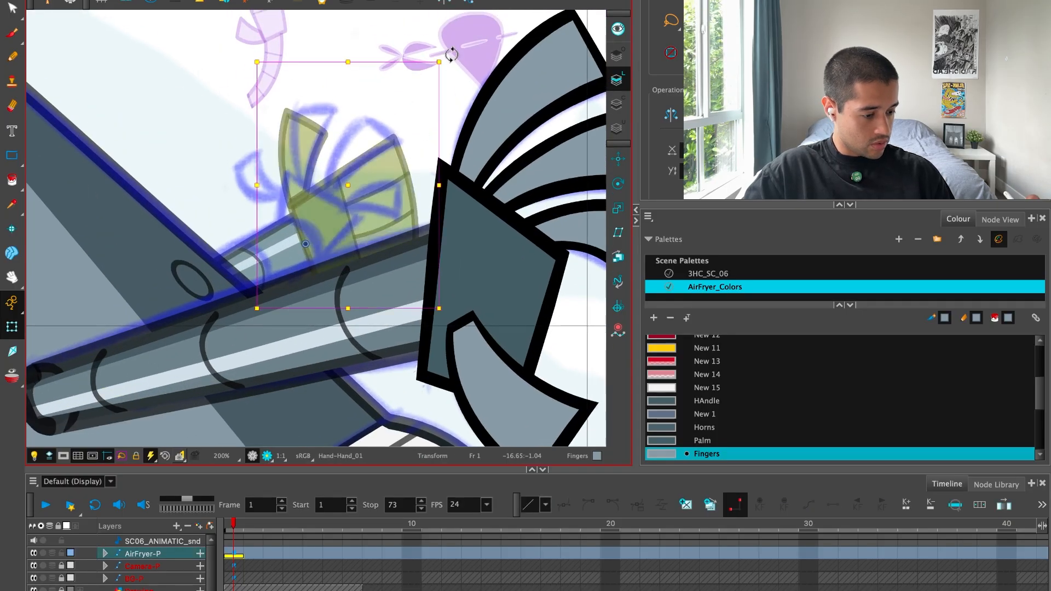
pyautogui.moveTo(452, 54)
pyautogui.mouseDown()
pyautogui.moveTo(290, 23)
pyautogui.moveTo(273, 9)
pyautogui.mouseUp()
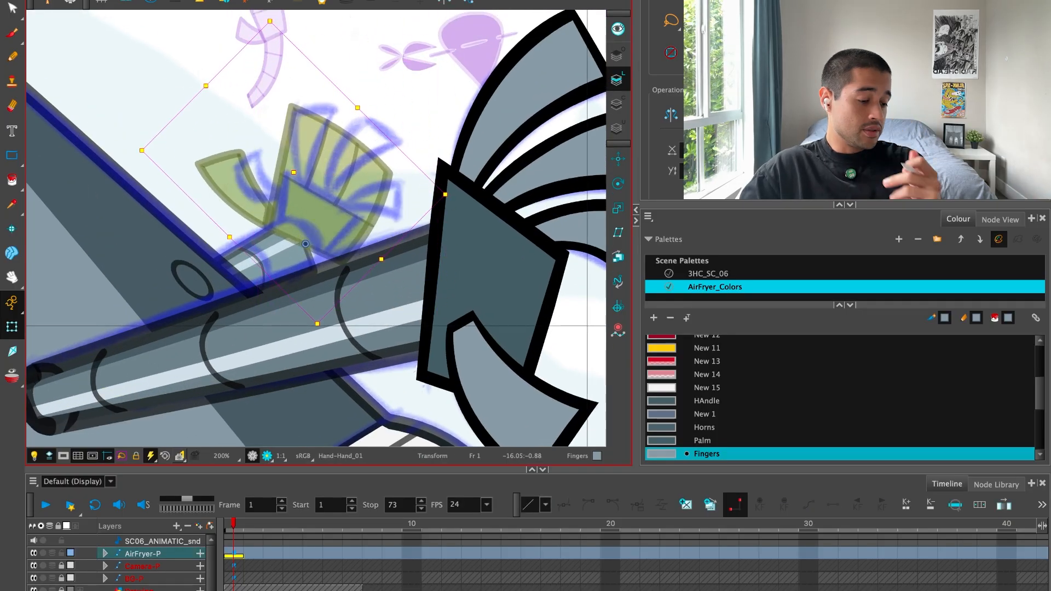
# Create an empty drawing for the far hand on frame 1 and choose the LINE colour.
pyautogui.press('2')
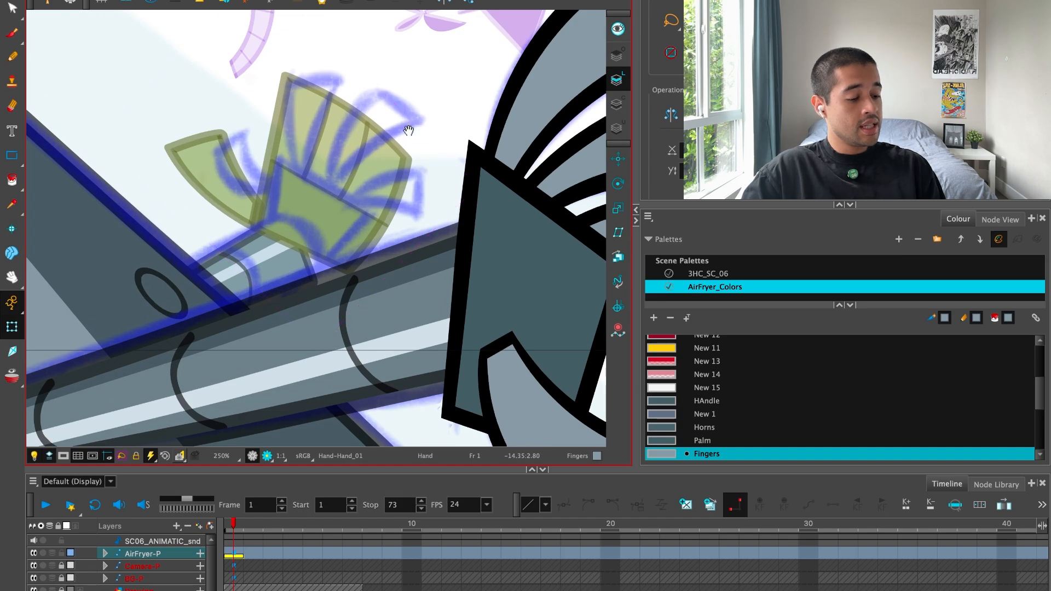
pyautogui.moveTo(409, 130); pyautogui.dragTo(400, 165)
pyautogui.click(418, 127)
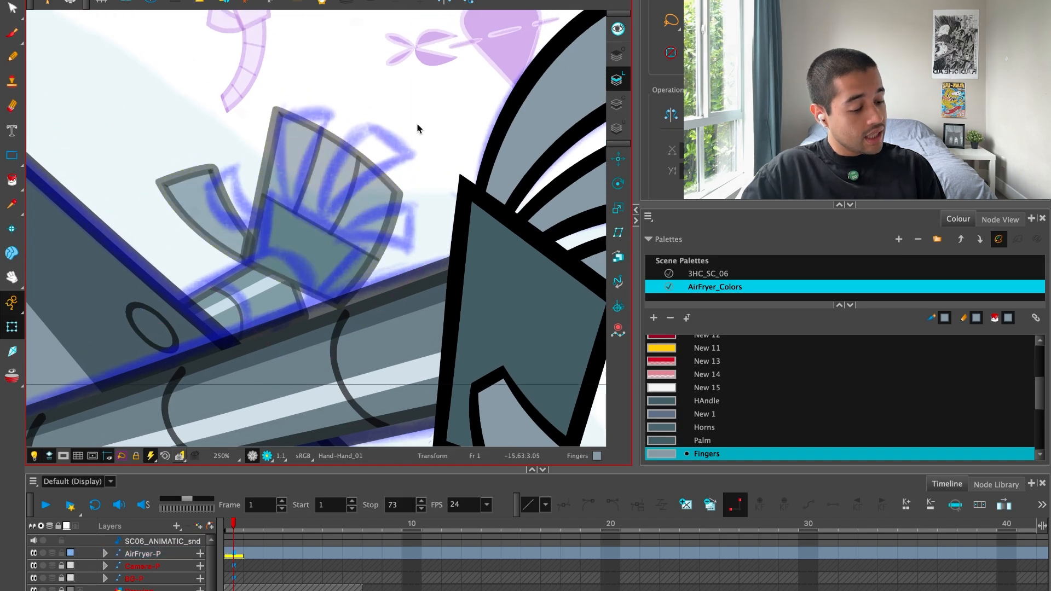
pyautogui.press('1')
pyautogui.click(337, 237)
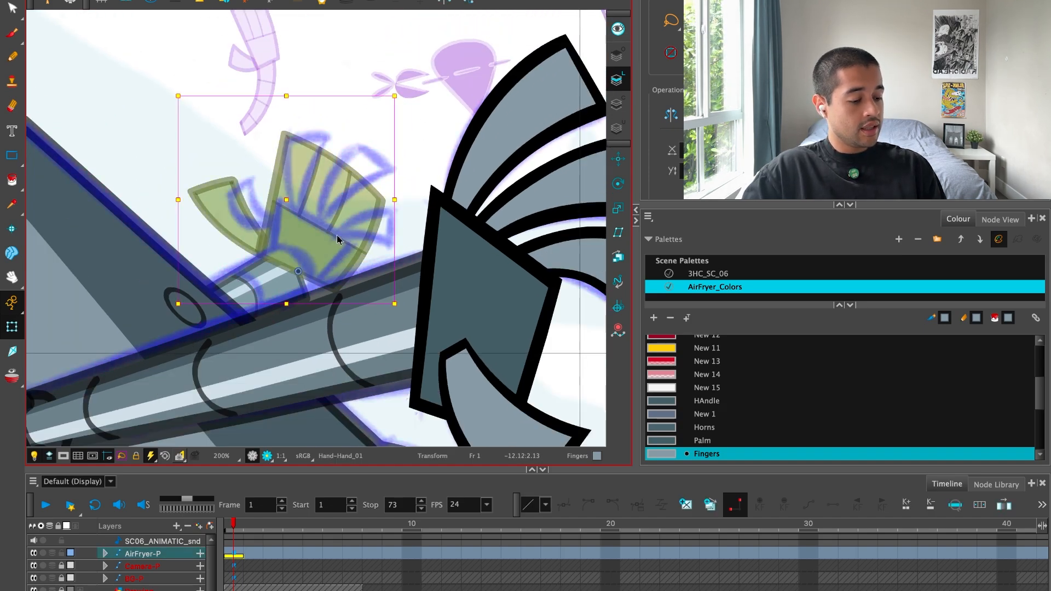
pyautogui.press('1')
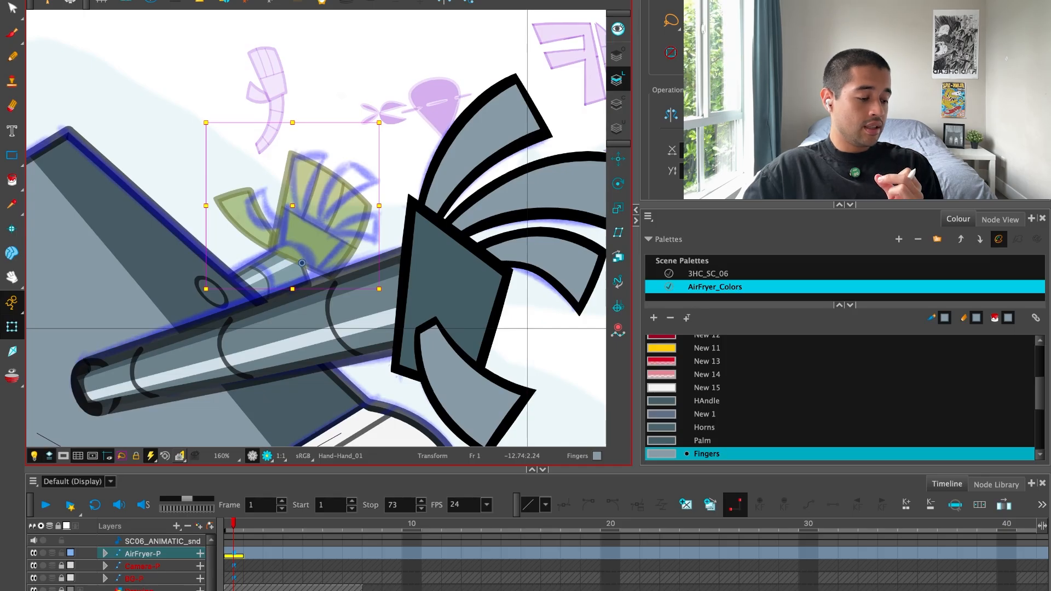
pyautogui.scroll(5, 840, 398)
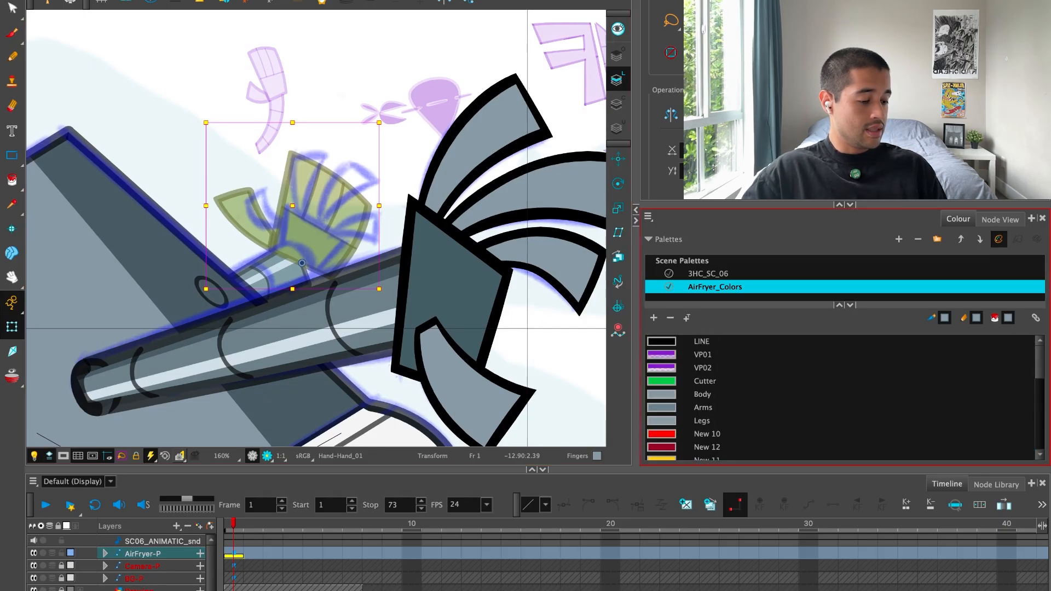
pyautogui.click(334, 241)
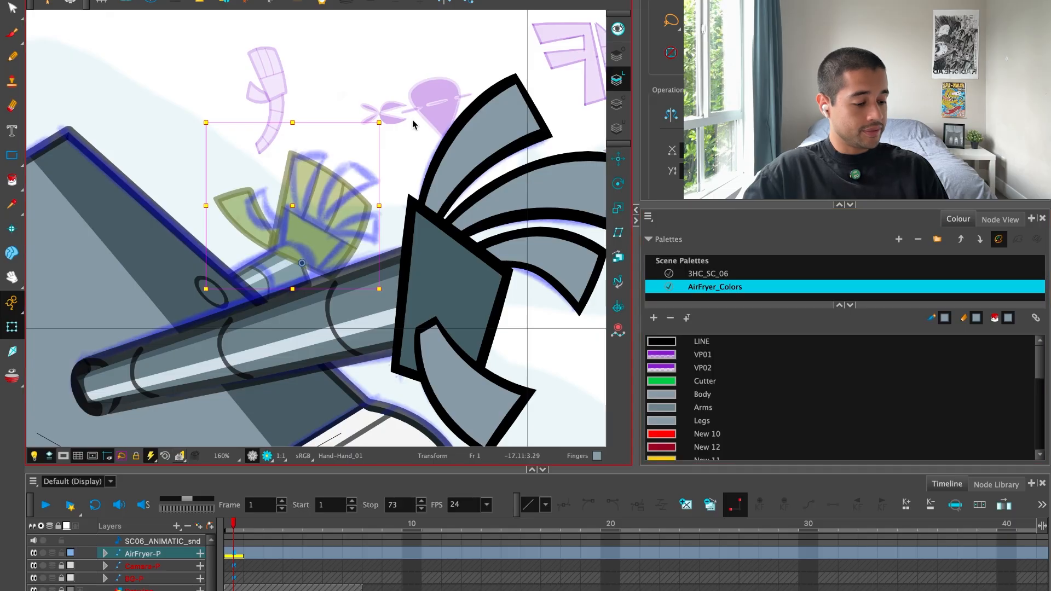
pyautogui.press('2')
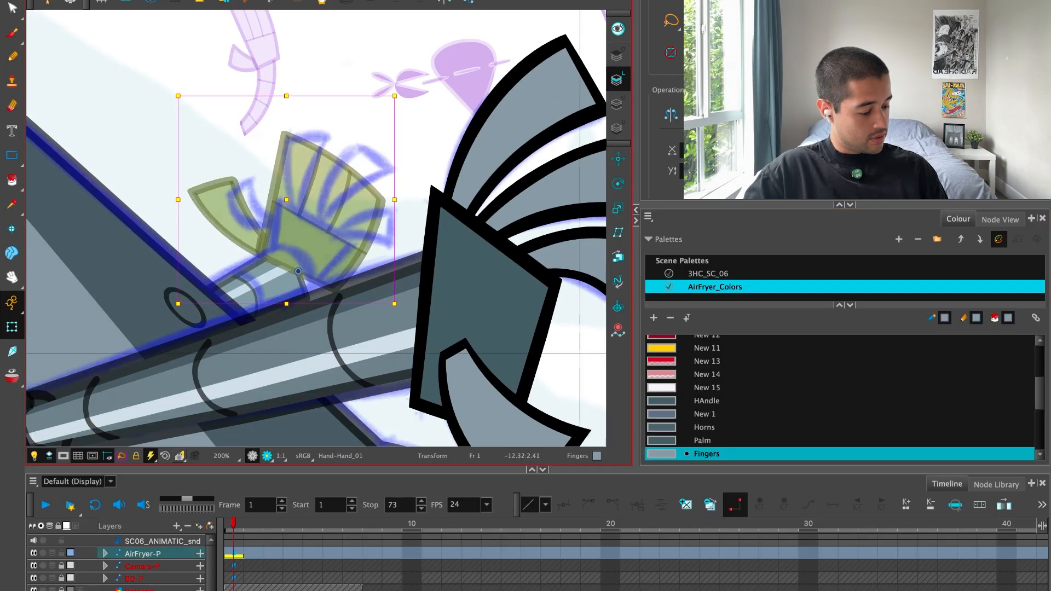
pyautogui.click(687, 505)
pyautogui.scroll(5, 1039, 381)
pyautogui.click(876, 341)
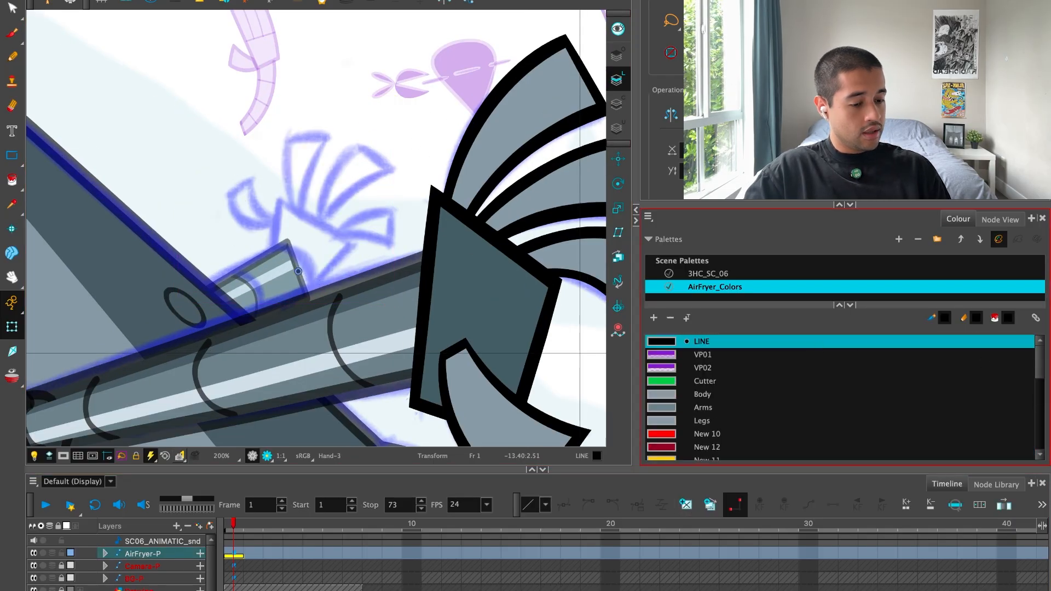
# Ink the far hand's four-sided palm outline with the Brush over the blue sketch, trimming the overlapping line ends.
pyautogui.click(11, 32)
pyautogui.moveTo(235, 305)
pyautogui.mouseDown()
pyautogui.moveTo(298, 234)
pyautogui.moveTo(367, 278)
pyautogui.mouseUp()
pyautogui.press('super+z')
pyautogui.press('2')
pyautogui.press('super+f')
pyautogui.press('2')
pyautogui.moveTo(601, 404); pyautogui.dragTo(558, 437)
pyautogui.press('2')
pyautogui.press('2')
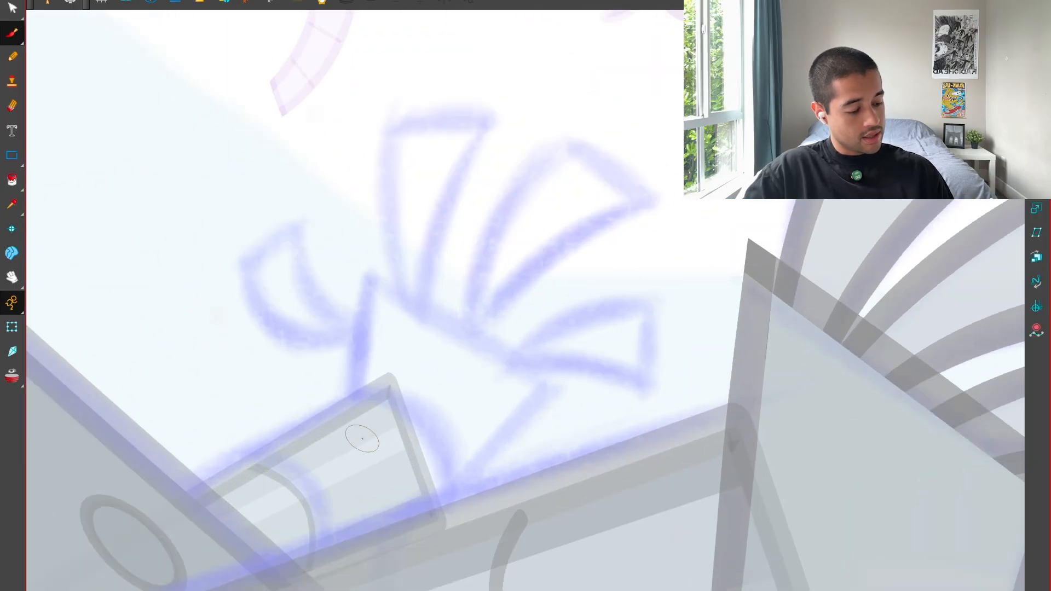
pyautogui.moveTo(353, 499); pyautogui.dragTo(380, 155)
pyautogui.moveTo(479, 465); pyautogui.dragTo(608, 459)
pyautogui.moveTo(295, 517); pyautogui.dragTo(663, 301)
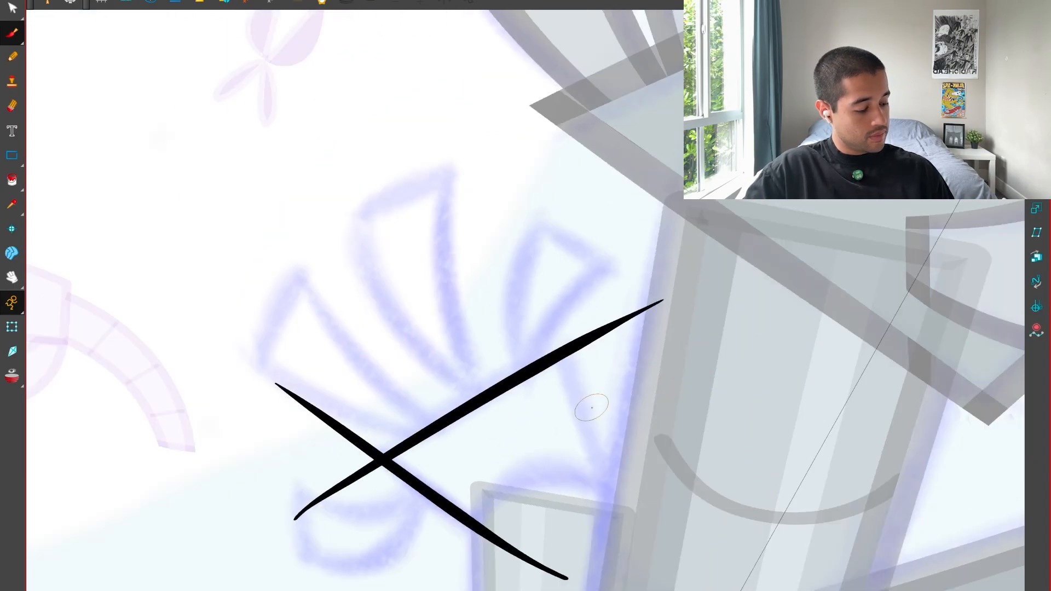
pyautogui.moveTo(540, 261); pyautogui.dragTo(644, 577)
pyautogui.moveTo(748, 466); pyautogui.dragTo(454, 590)
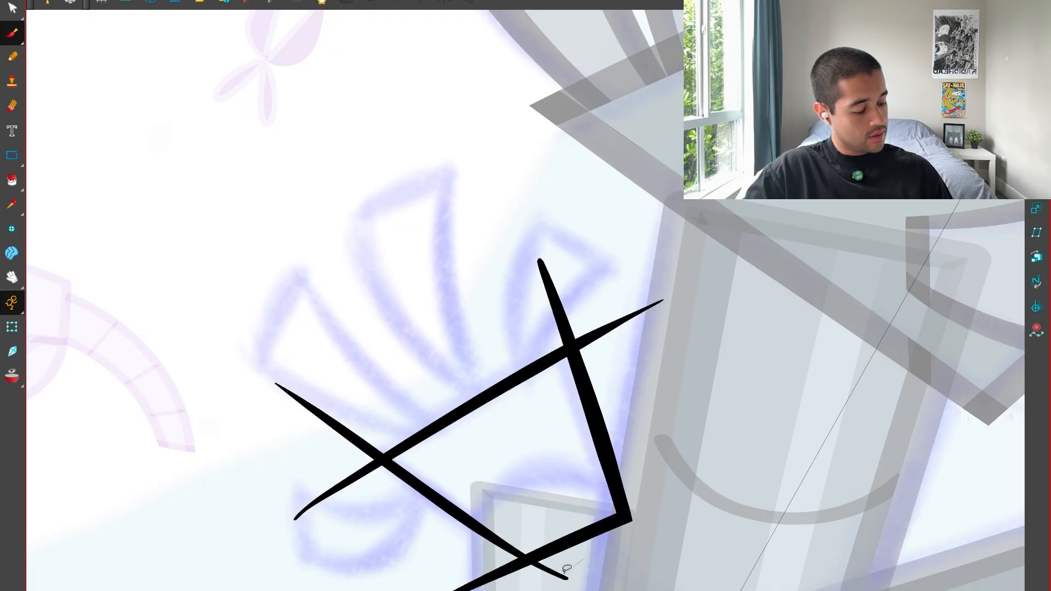
pyautogui.hotkey('shift', 'x')
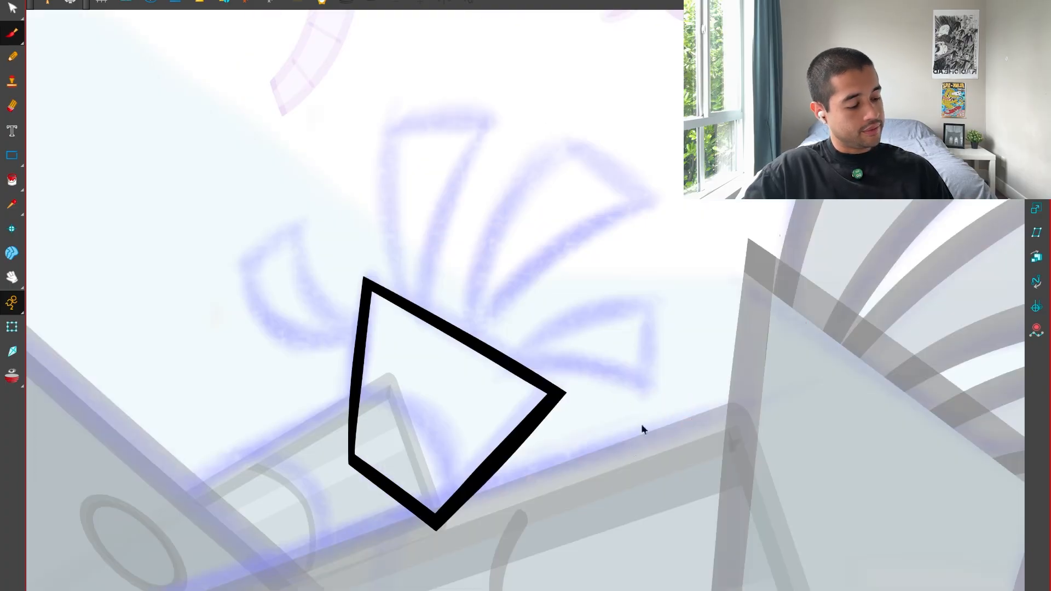
# Ink the outer side of the finger nearest the thumb and a broad arc across the tips of the two longer fingers.
pyautogui.moveTo(644, 430); pyautogui.dragTo(614, 464)
pyautogui.moveTo(414, 217); pyautogui.dragTo(394, 367)
pyautogui.press('2')
pyautogui.moveTo(364, 550); pyautogui.dragTo(487, 112)
pyautogui.moveTo(430, 487); pyautogui.dragTo(611, 493)
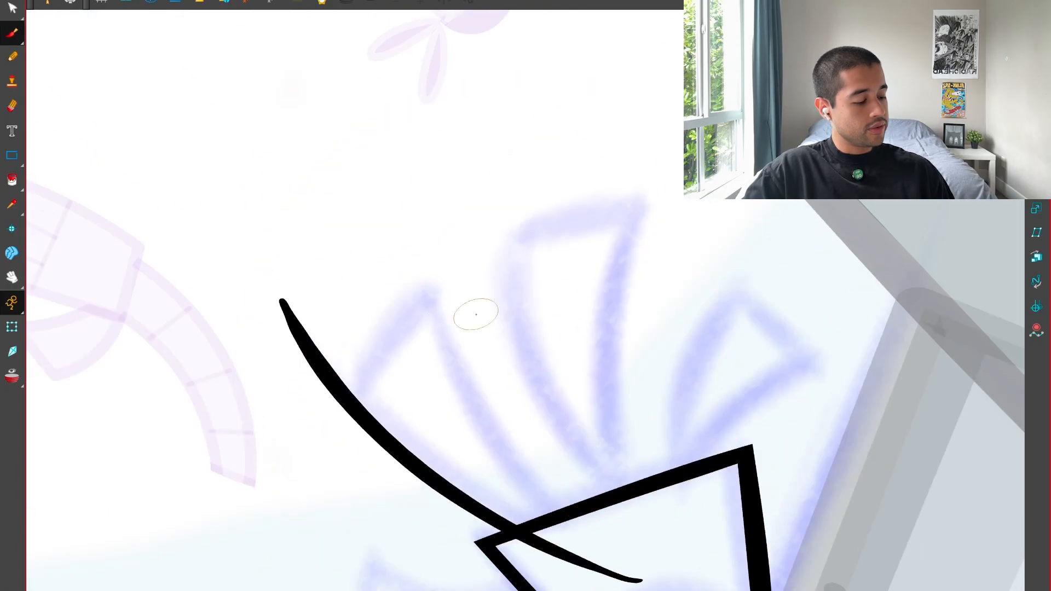
pyautogui.moveTo(240, 545); pyautogui.dragTo(682, 168)
pyautogui.moveTo(315, 392); pyautogui.dragTo(351, 480)
pyautogui.hotkey('ctrl', 'z')
pyautogui.moveTo(349, 586); pyautogui.dragTo(673, 107)
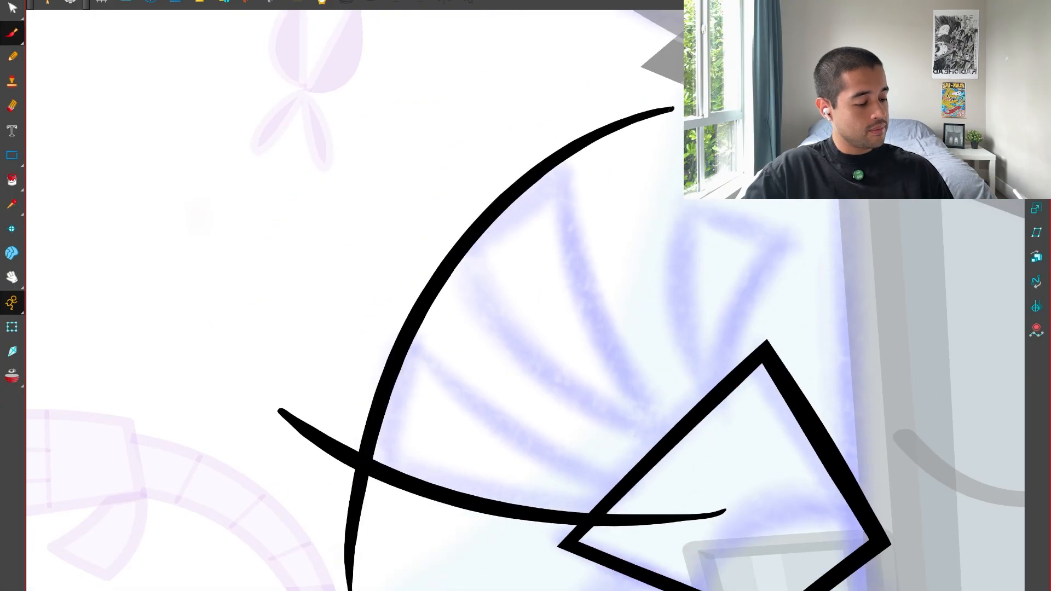
# Ink the curved tip line of the shortest finger, redrawing it to follow the sketch more closely.
pyautogui.moveTo(899, 390)
pyautogui.mouseDown()
pyautogui.moveTo(885, 242)
pyautogui.moveTo(862, 189)
pyautogui.mouseUp()
pyautogui.moveTo(564, 158); pyautogui.dragTo(552, 247)
pyautogui.moveTo(264, 390)
pyautogui.mouseDown()
pyautogui.moveTo(822, 204)
pyautogui.moveTo(895, 225)
pyautogui.mouseUp()
pyautogui.hotkey('shift', 'x')
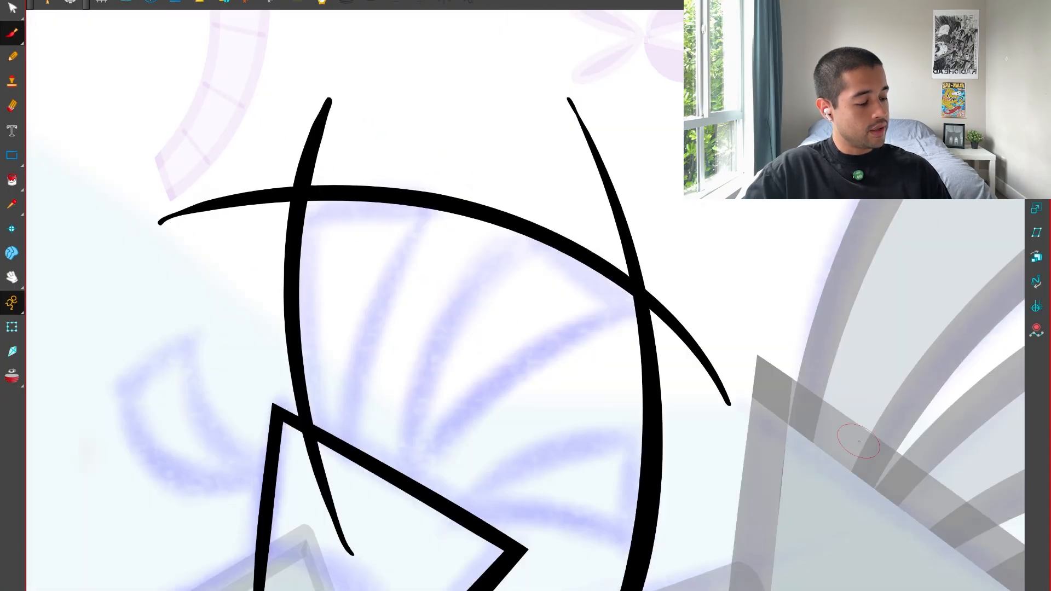
pyautogui.moveTo(759, 457)
pyautogui.mouseDown()
pyautogui.moveTo(821, 403)
pyautogui.moveTo(530, 219)
pyautogui.mouseUp()
pyautogui.hotkey('ctrl', 'z')
pyautogui.moveTo(320, 429)
pyautogui.mouseDown()
pyautogui.moveTo(472, 237)
pyautogui.moveTo(789, 132)
pyautogui.mouseUp()
pyautogui.hotkey('shift', 'x')
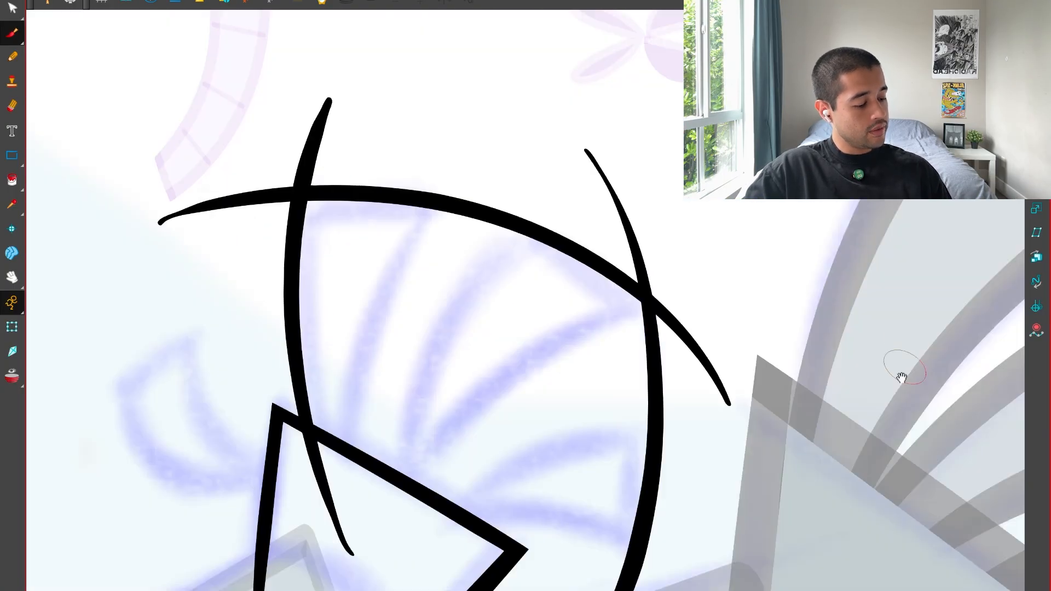
# Ink the remaining curved side lines of the three fingers outward from the palm, redrawing the ones that miss the sketch.
pyautogui.moveTo(901, 368); pyautogui.dragTo(831, 244)
pyautogui.moveTo(331, 463)
pyautogui.mouseDown()
pyautogui.moveTo(514, 397)
pyautogui.moveTo(616, 451)
pyautogui.mouseUp()
pyautogui.moveTo(311, 448); pyautogui.dragTo(677, 346)
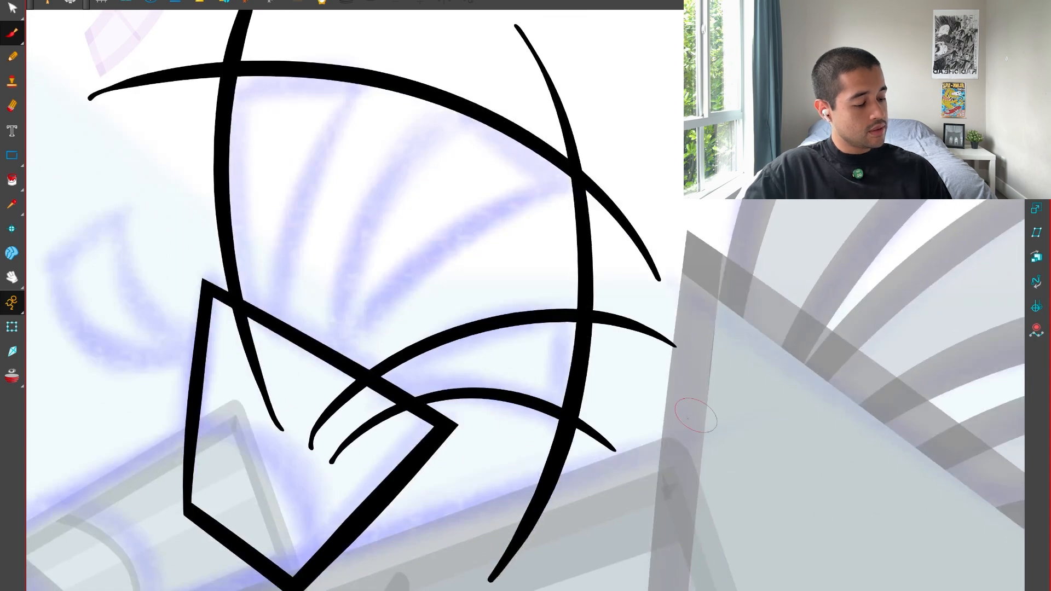
pyautogui.moveTo(304, 413); pyautogui.dragTo(684, 153)
pyautogui.moveTo(314, 408); pyautogui.dragTo(504, 38)
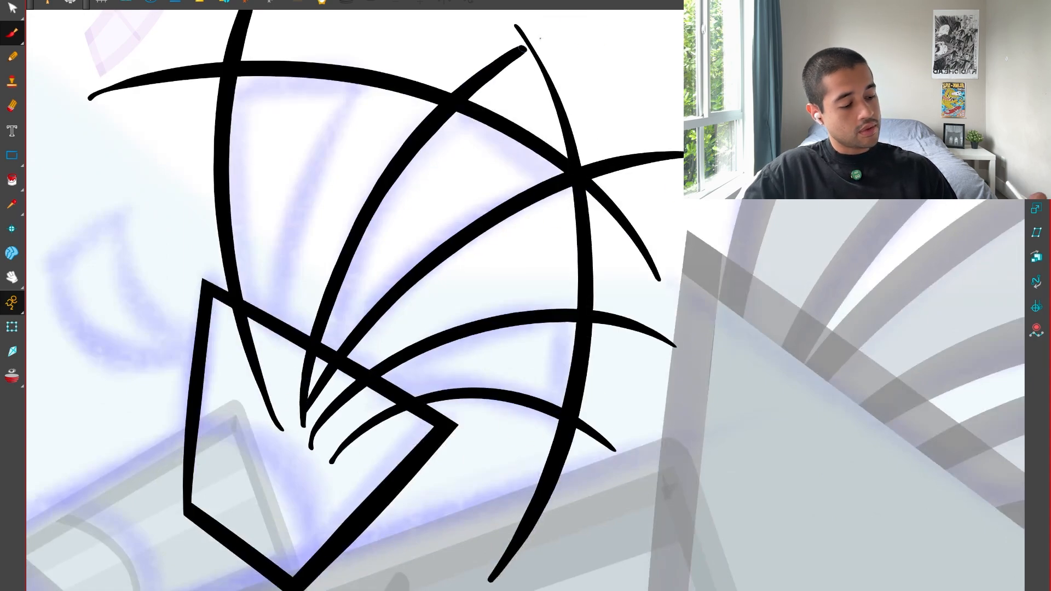
pyautogui.hotkey('ctrl', 'z')
pyautogui.moveTo(314, 408); pyautogui.dragTo(503, 39)
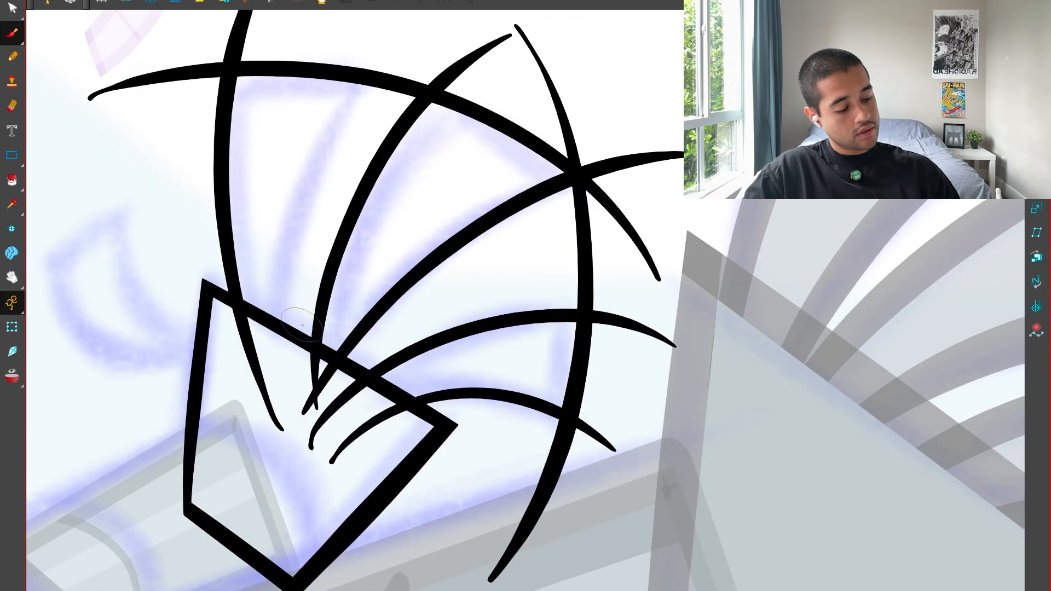
pyautogui.hotkey('ctrl', 'z')
pyautogui.moveTo(307, 415)
pyautogui.mouseDown()
pyautogui.moveTo(345, 247)
pyautogui.moveTo(497, 37)
pyautogui.moveTo(438, 23)
pyautogui.mouseUp()
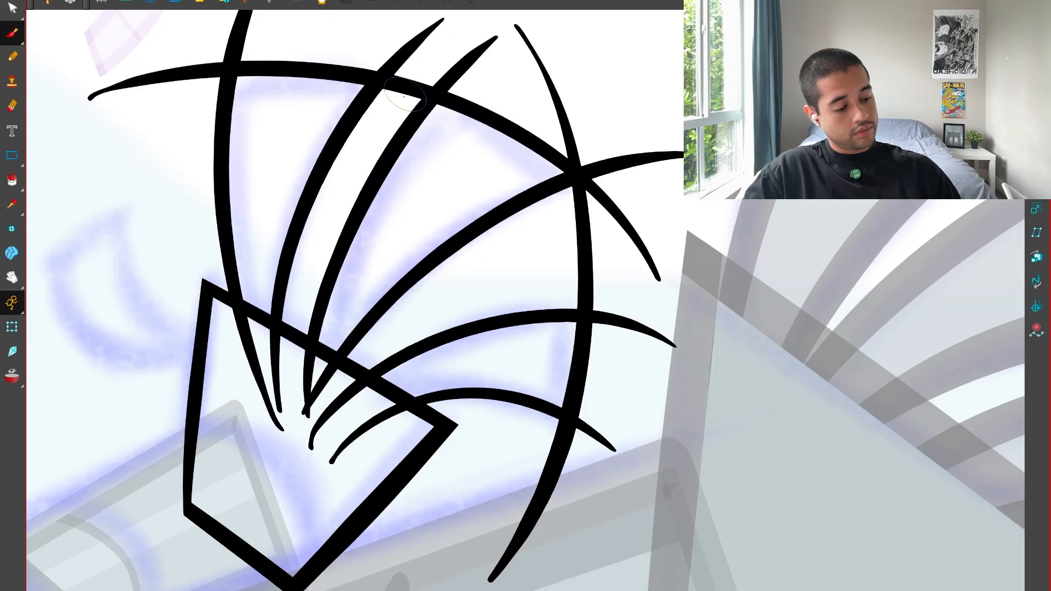
pyautogui.moveTo(306, 300); pyautogui.dragTo(317, 352)
pyautogui.hotkey('ctrl', 'z')
pyautogui.moveTo(295, 460)
pyautogui.mouseDown()
pyautogui.moveTo(358, 153)
pyautogui.moveTo(430, 58)
pyautogui.mouseUp()
# Trim the overshooting line ends at the three fingertips and inside the palm to leave clean finger outlines.
pyautogui.moveTo(369, 96); pyautogui.dragTo(457, 104)
pyautogui.moveTo(342, 88); pyautogui.dragTo(238, 68)
pyautogui.moveTo(241, 63); pyautogui.dragTo(184, 172)
pyautogui.moveTo(431, 96); pyautogui.dragTo(509, 134)
pyautogui.moveTo(638, 259); pyautogui.dragTo(638, 261)
pyautogui.moveTo(639, 251); pyautogui.dragTo(580, 268)
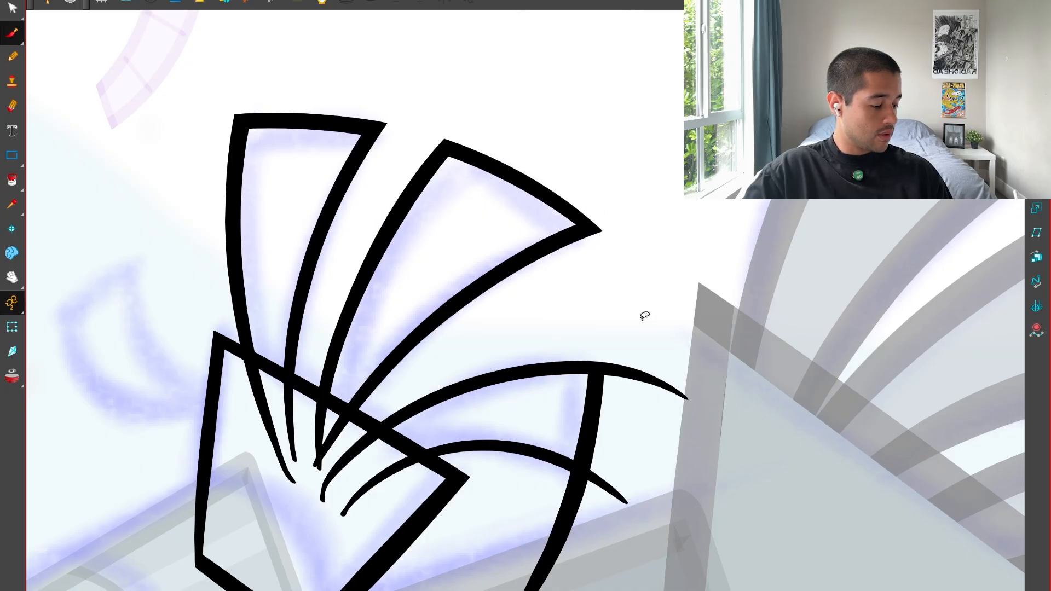
pyautogui.moveTo(553, 523); pyautogui.dragTo(592, 522)
pyautogui.moveTo(285, 451)
pyautogui.mouseDown()
pyautogui.moveTo(361, 461)
pyautogui.moveTo(314, 475)
pyautogui.mouseUp()
pyautogui.press('1')
pyautogui.press('1')
pyautogui.press('v')
pyautogui.press('v')
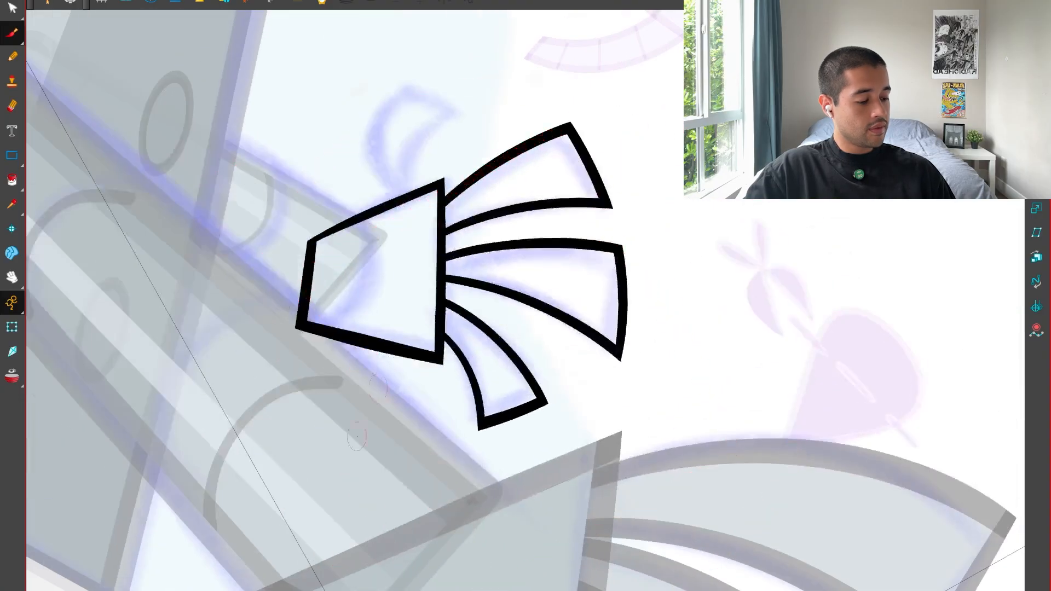
# Ink the thumb's two curved sides and straight tip over the sketch, trimming the overshooting ends.
pyautogui.moveTo(378, 143); pyautogui.dragTo(420, 305)
pyautogui.press('2')
pyautogui.press('2')
pyautogui.moveTo(409, 404)
pyautogui.mouseDown()
pyautogui.moveTo(392, 391)
pyautogui.moveTo(493, 114)
pyautogui.mouseUp()
pyautogui.moveTo(327, 125); pyautogui.dragTo(510, 246)
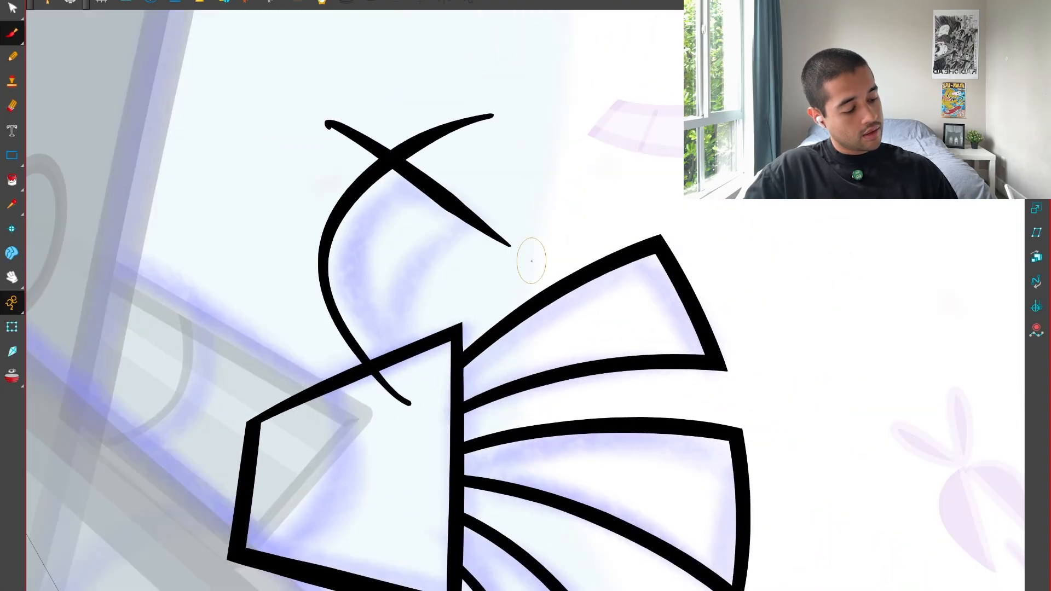
pyautogui.hotkey('ctrl', 'z')
pyautogui.moveTo(283, 99); pyautogui.dragTo(543, 254)
pyautogui.moveTo(554, 166); pyautogui.dragTo(429, 433)
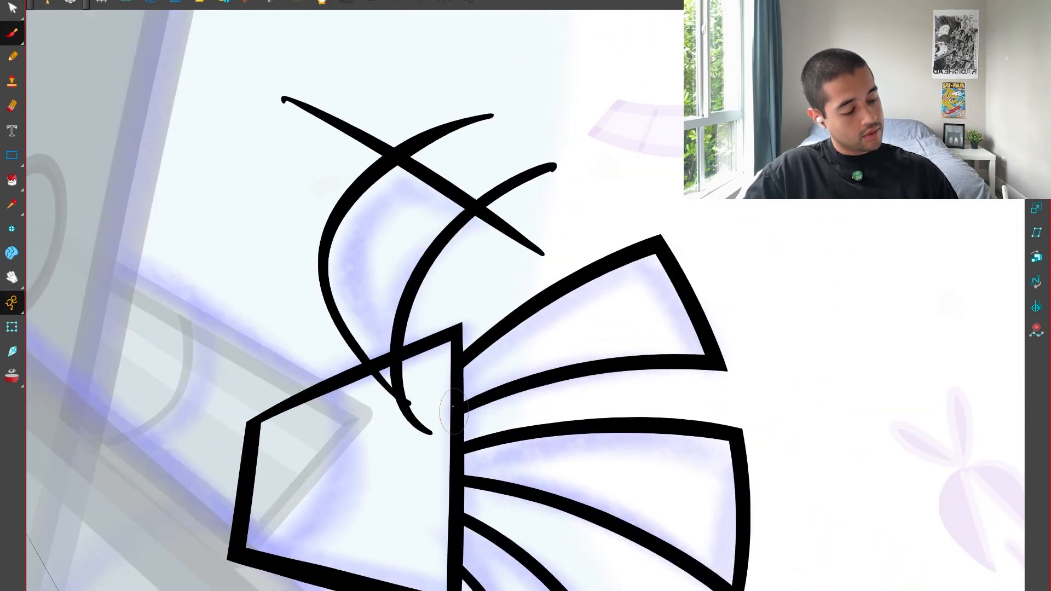
pyautogui.hotkey('ctrl', 'z')
pyautogui.moveTo(427, 394); pyautogui.dragTo(566, 155)
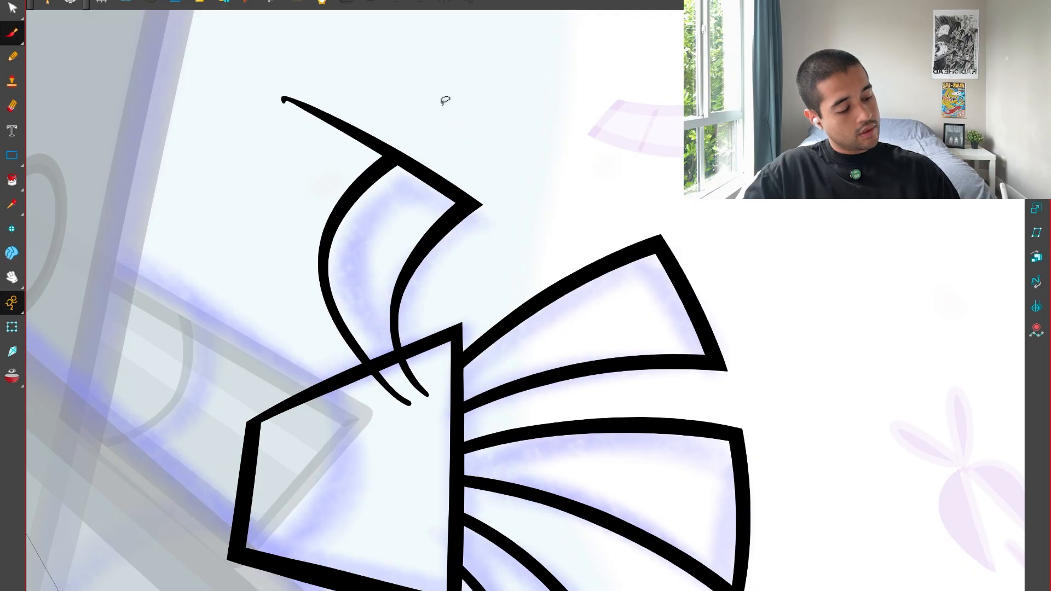
pyautogui.press('c')
pyautogui.press('c')
pyautogui.press('1')
pyautogui.press('1')
pyautogui.press('1')
pyautogui.press('1')
pyautogui.press('1')
pyautogui.press('1')
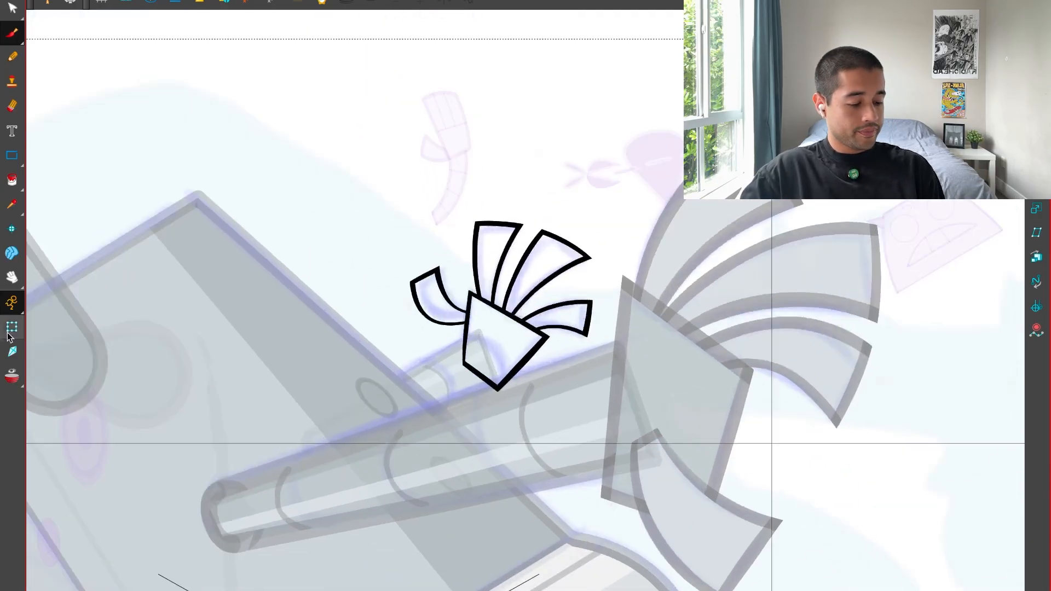
# Check how the inked far hand sits over the forearm and the rest of the rig.
pyautogui.click(8, 335)
pyautogui.press('2')
pyautogui.press('2')
pyautogui.press('2')
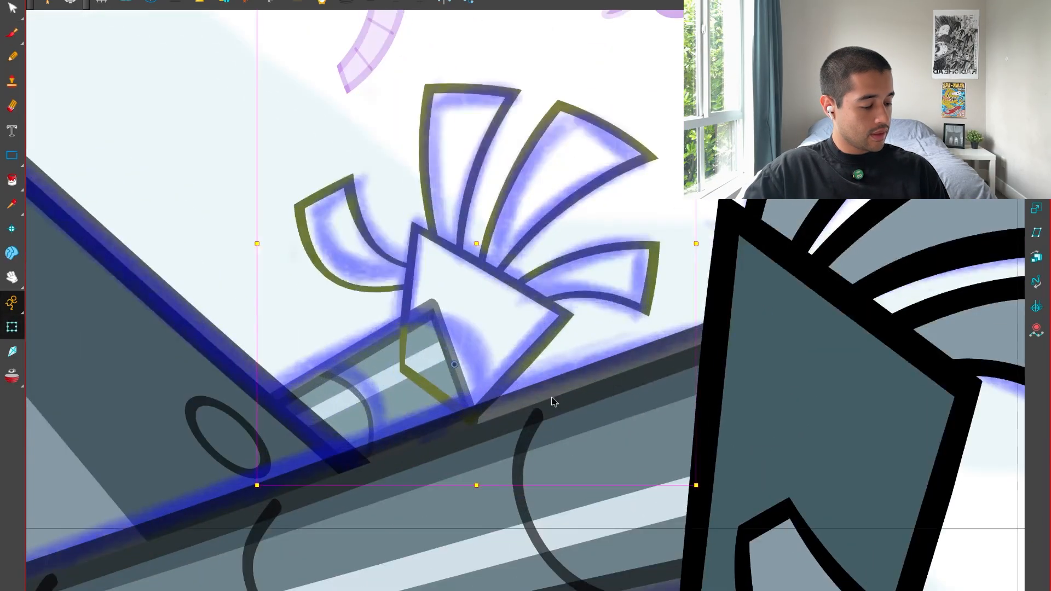
pyautogui.hotkey('alt', 'q')
pyautogui.press('2')
pyautogui.press('super+f')
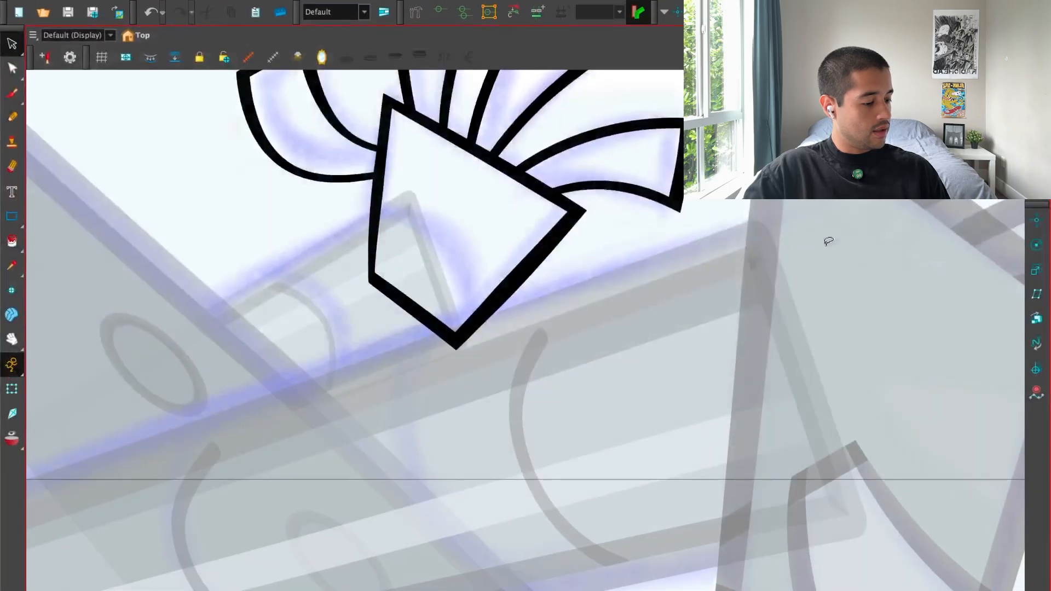
pyautogui.press('1')
pyautogui.moveTo(574, 310)
pyautogui.mouseDown()
pyautogui.moveTo(581, 374)
pyautogui.moveTo(608, 415)
pyautogui.mouseUp()
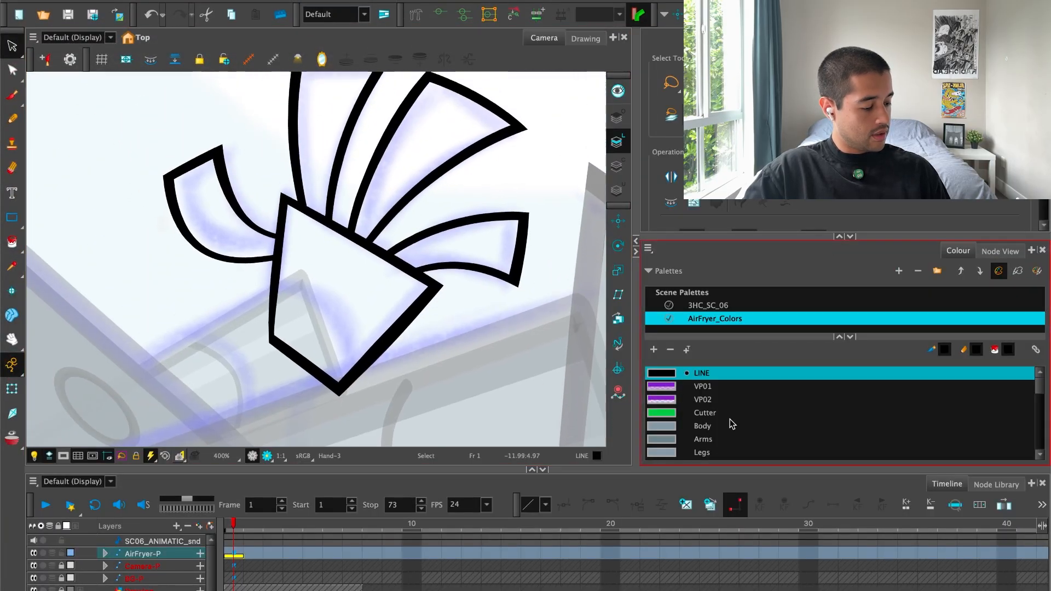
# Choose the Palm colour from the AirFryer_Colors palette and fill the far hand's palm with it.
pyautogui.click(725, 428)
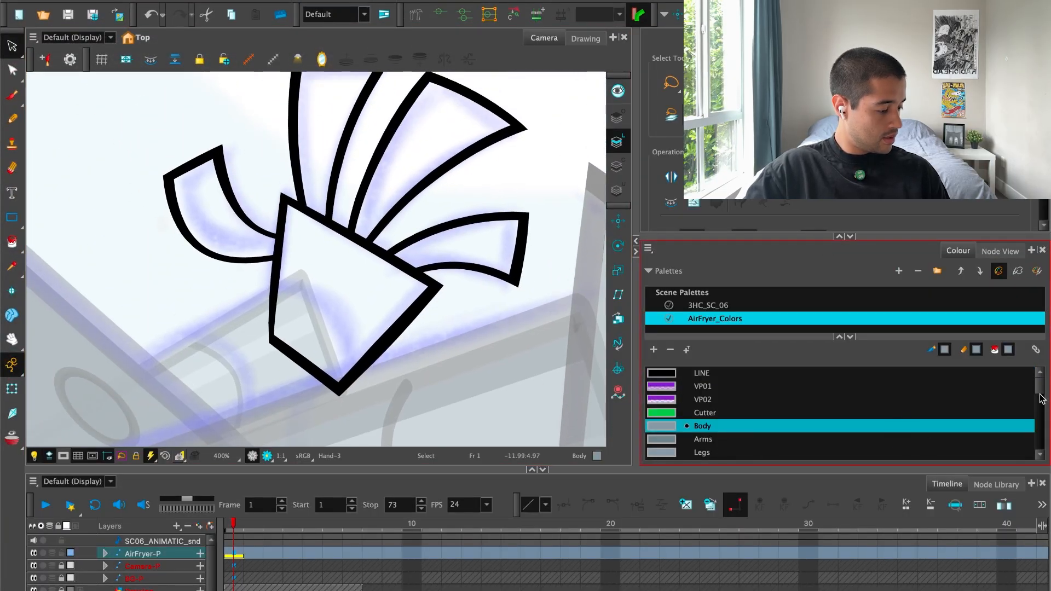
pyautogui.scroll(-5, 1041, 399)
pyautogui.scroll(3, 1043, 400)
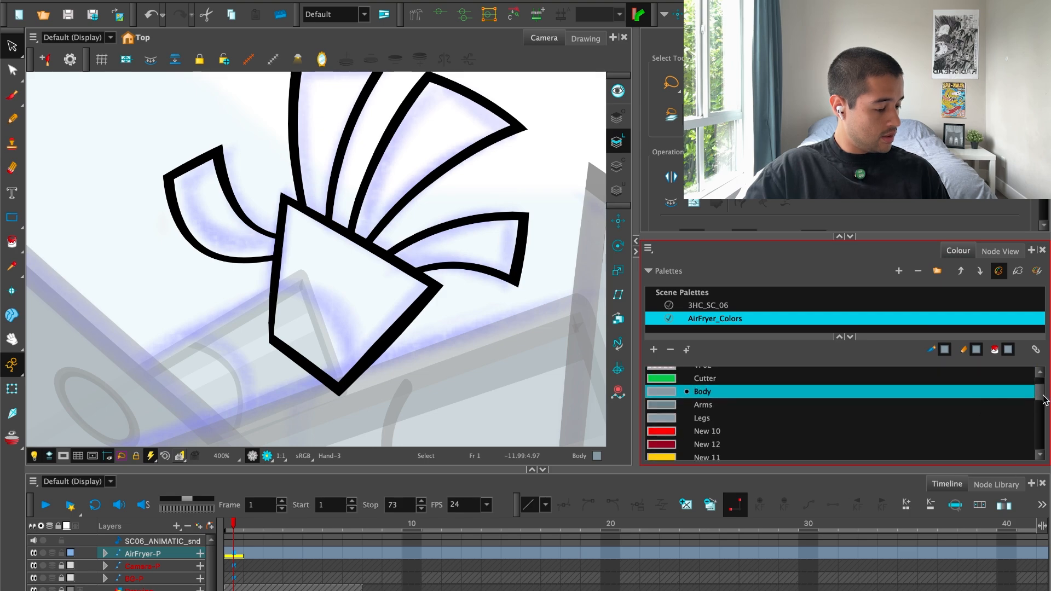
pyautogui.scroll(-4, 1043, 400)
pyautogui.click(723, 431)
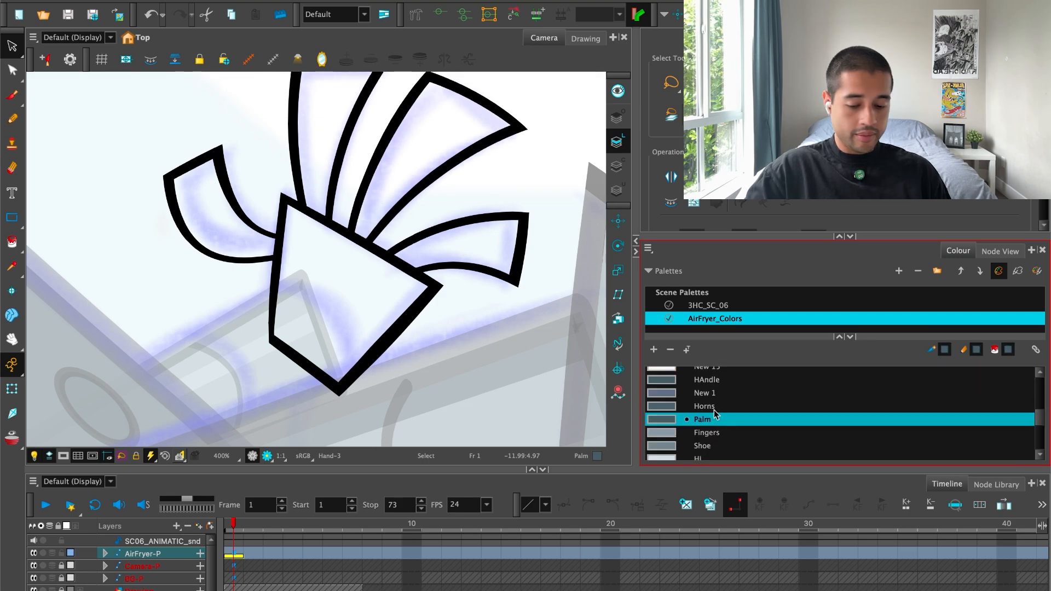
pyautogui.hotkey('alt', 'i')
pyautogui.click(323, 282)
# Fill the far hand's three fingers and thumb with the Fingers colour.
pyautogui.click(324, 131)
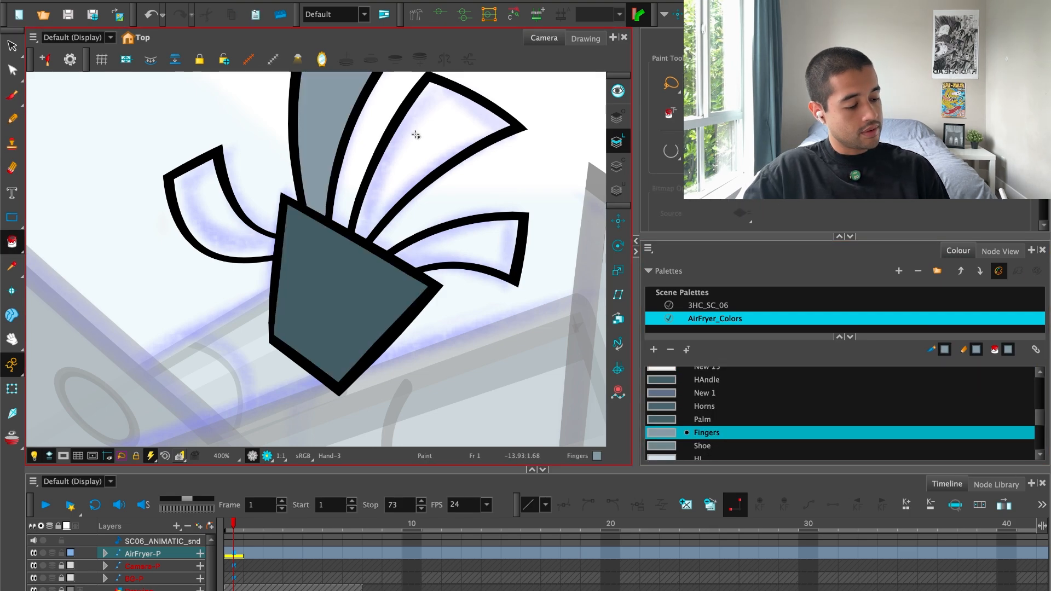
pyautogui.click(416, 133)
pyautogui.click(477, 245)
pyautogui.click(225, 217)
pyautogui.press('1')
pyautogui.press('1')
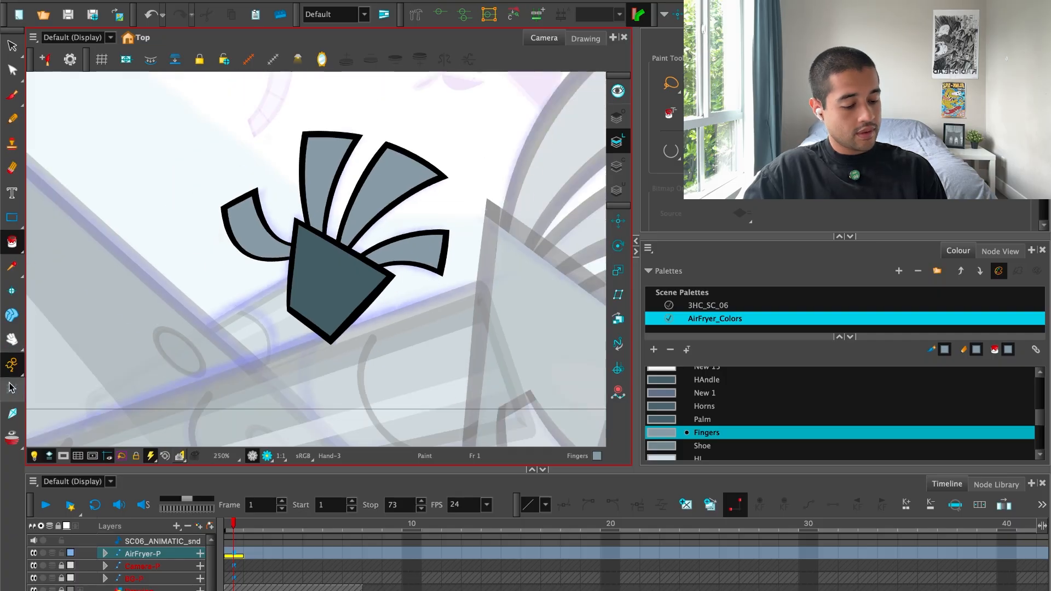
pyautogui.click(12, 388)
pyautogui.press('1')
pyautogui.press('1')
pyautogui.press('1')
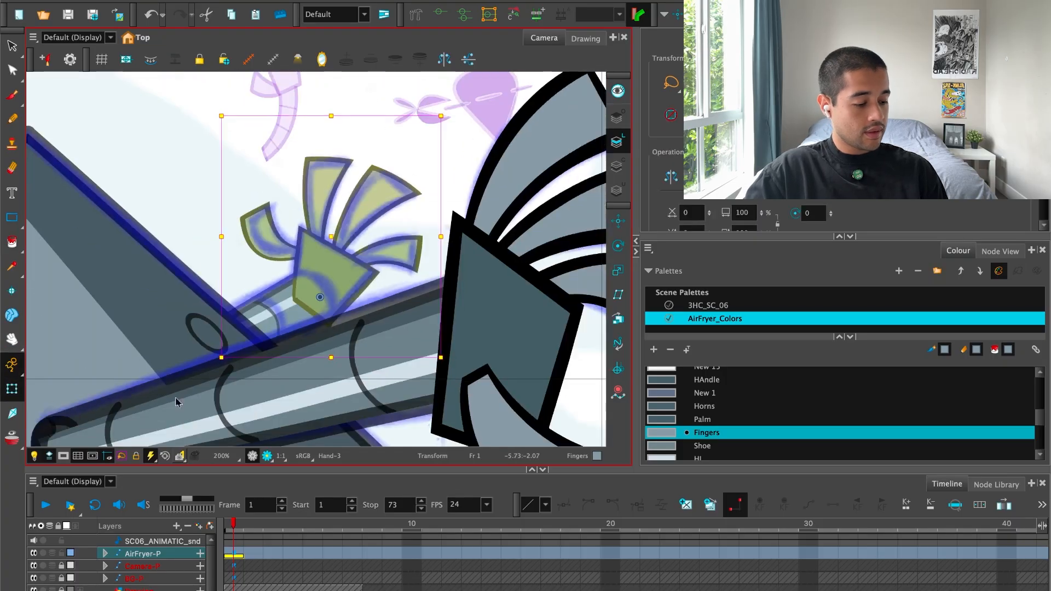
# Select the far forearm drawing and bow its wrist edge outward with the Contour Editor to follow the sketched curve.
pyautogui.press('2')
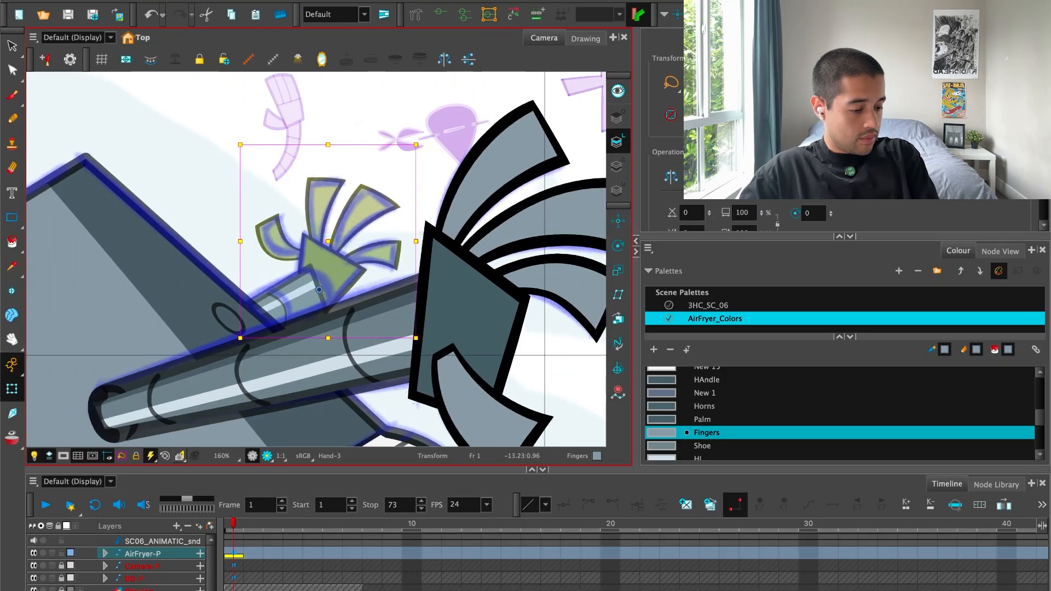
pyautogui.press('2')
pyautogui.press('2')
pyautogui.click(398, 100)
pyautogui.press('2')
pyautogui.press('2')
pyautogui.press('2')
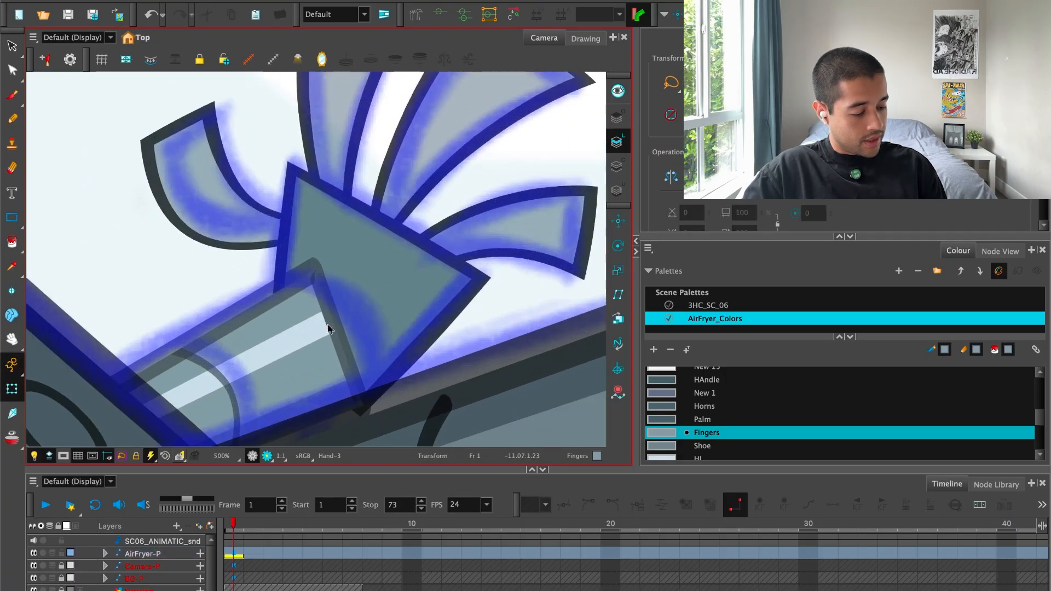
pyautogui.click(340, 342)
pyautogui.press('2')
pyautogui.hotkey('alt', 's')
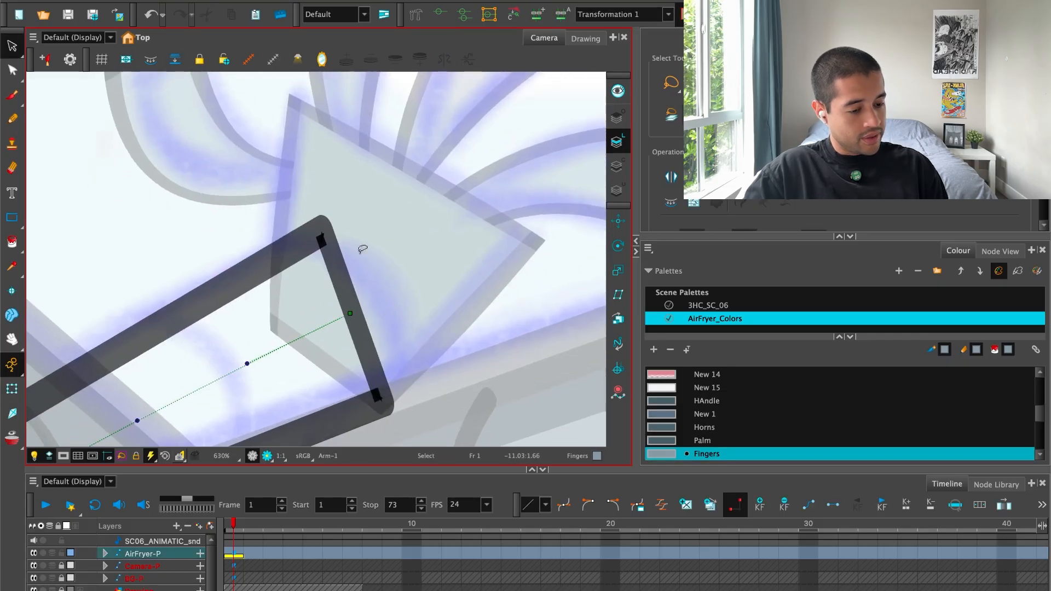
pyautogui.press('2')
pyautogui.click(13, 71)
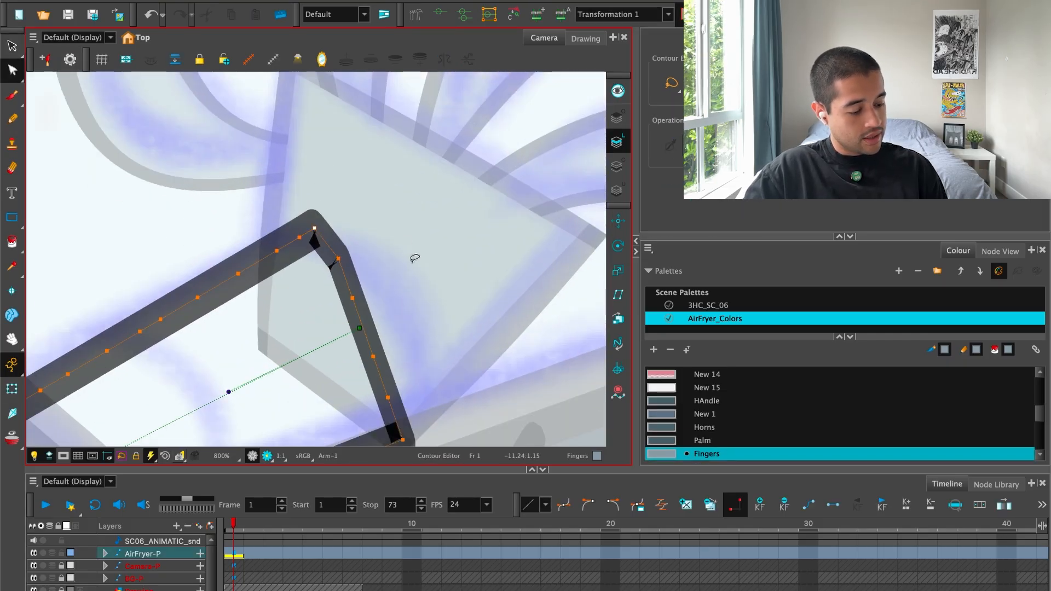
pyautogui.moveTo(386, 317); pyautogui.dragTo(399, 322)
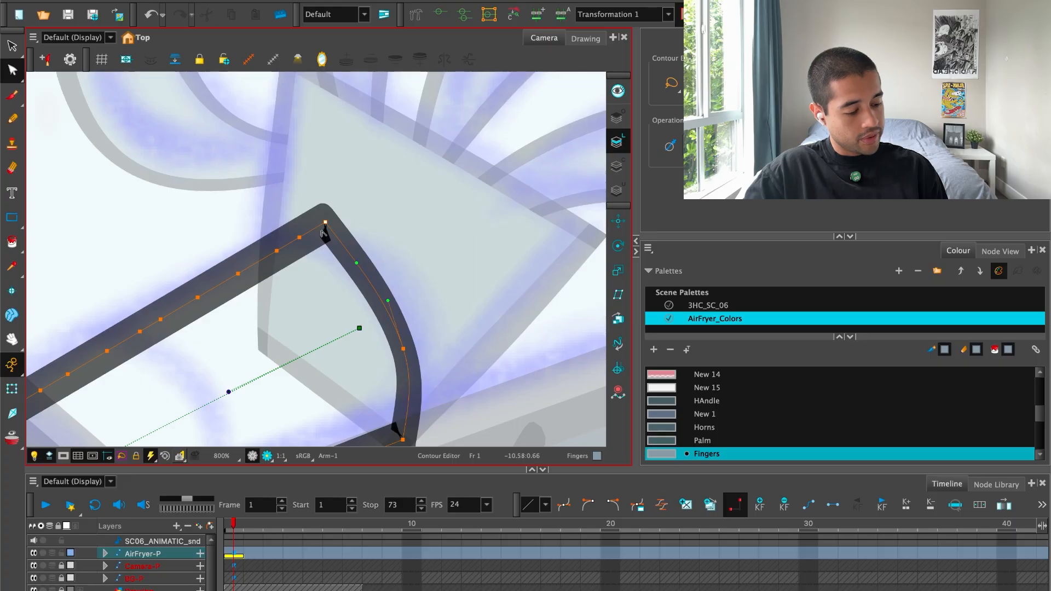
# Reshape the forearm's upper wrist corner and its curve handle into a smooth rounded end, and preview it in render view.
pyautogui.moveTo(307, 236); pyautogui.dragTo(344, 233)
pyautogui.hotkey('ctrl', 'z')
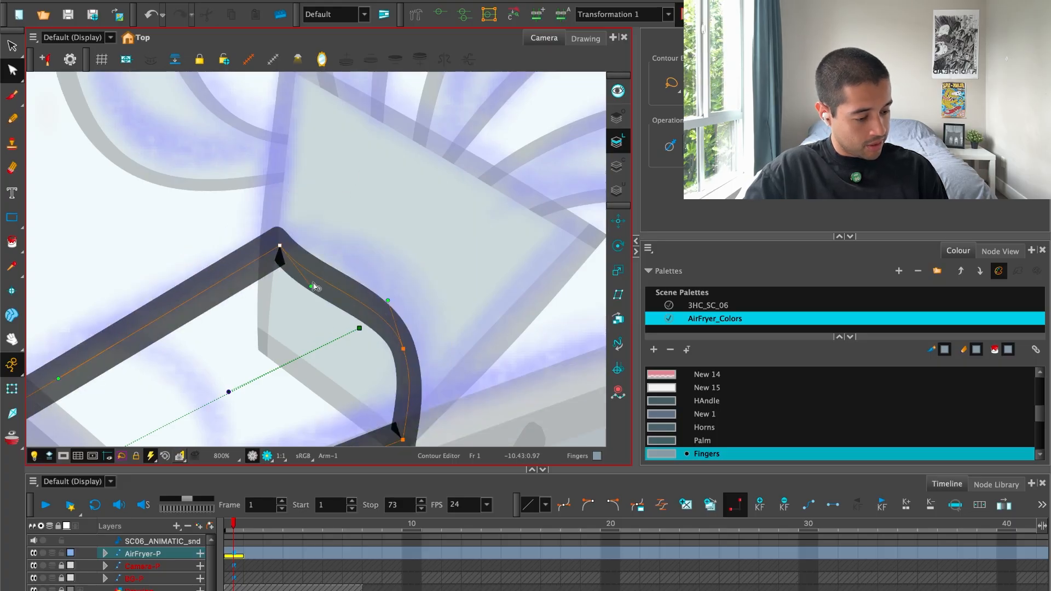
pyautogui.moveTo(312, 286); pyautogui.dragTo(337, 243)
pyautogui.scroll(-2, 239, 398)
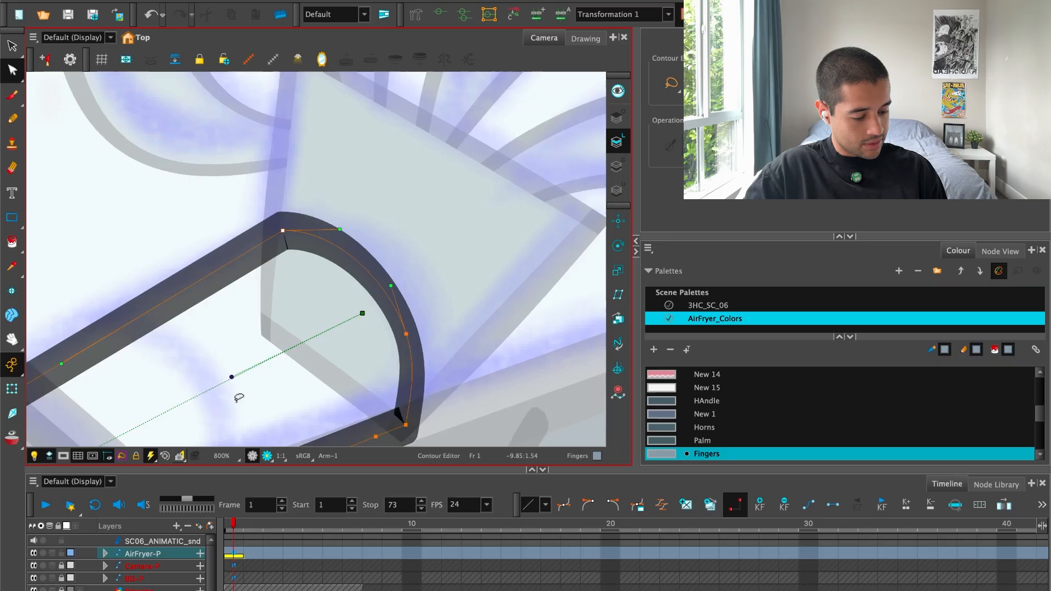
pyautogui.click(267, 457)
pyautogui.scroll(-3, 306, 420)
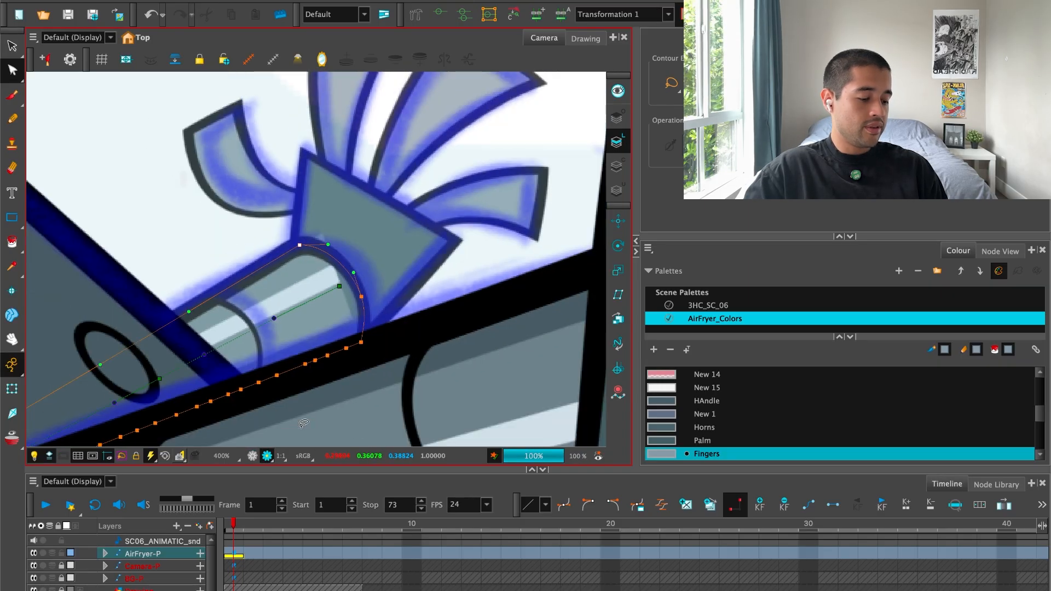
pyautogui.hotkey('alt', 's')
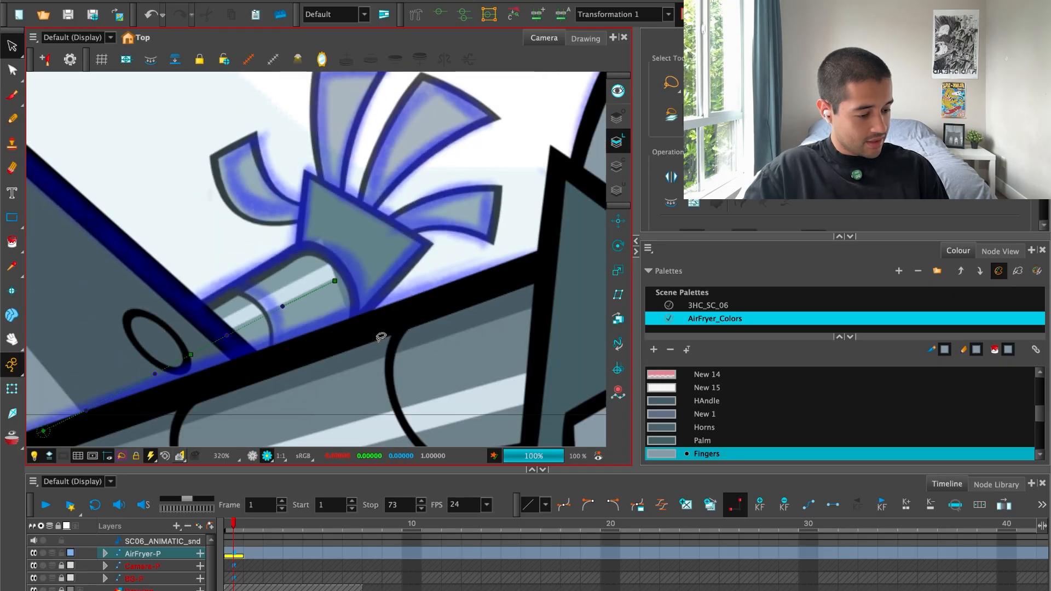
# Inspect the far forearm's line and colour contours at its rounded wrist end with the Contour Editor.
pyautogui.press('2')
pyautogui.hotkey('shift', 't')
pyautogui.press('2')
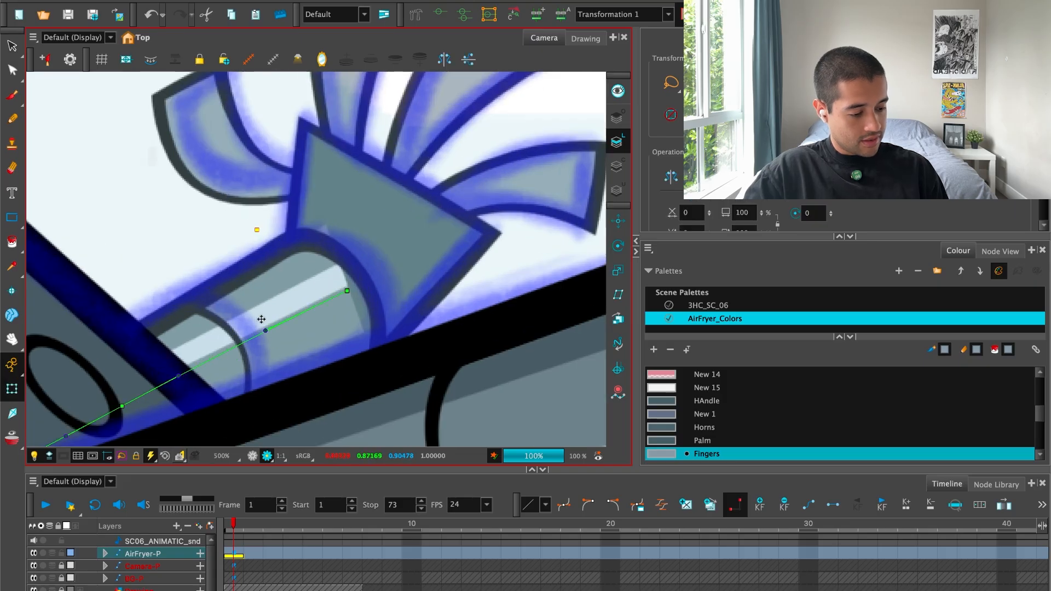
pyautogui.click(20, 67)
pyautogui.click(623, 88)
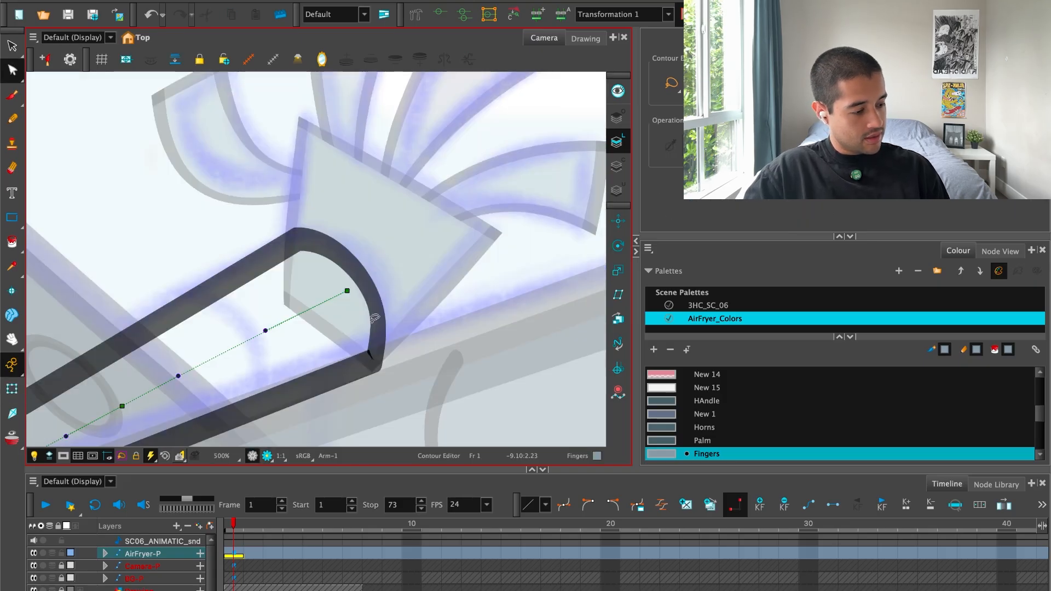
pyautogui.press('2')
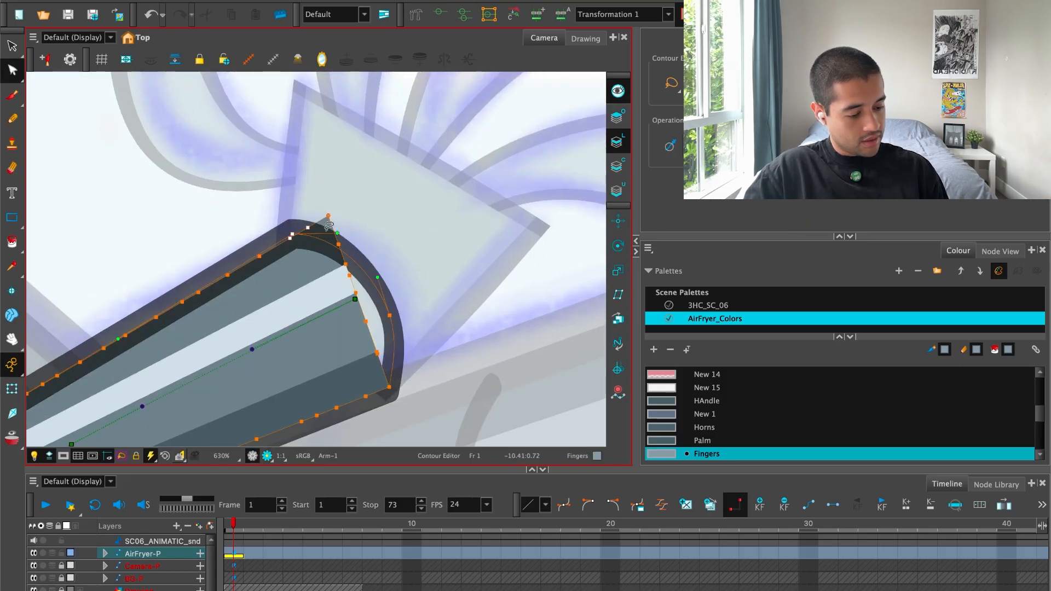
pyautogui.press('1')
pyautogui.click(358, 214)
pyautogui.click(12, 388)
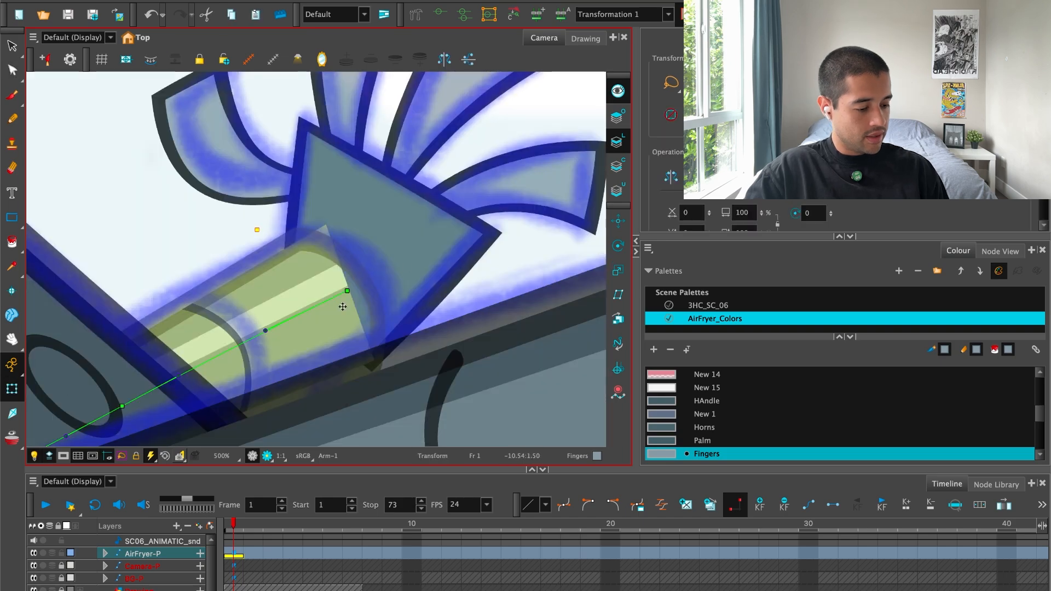
pyautogui.press('1')
pyautogui.press('1')
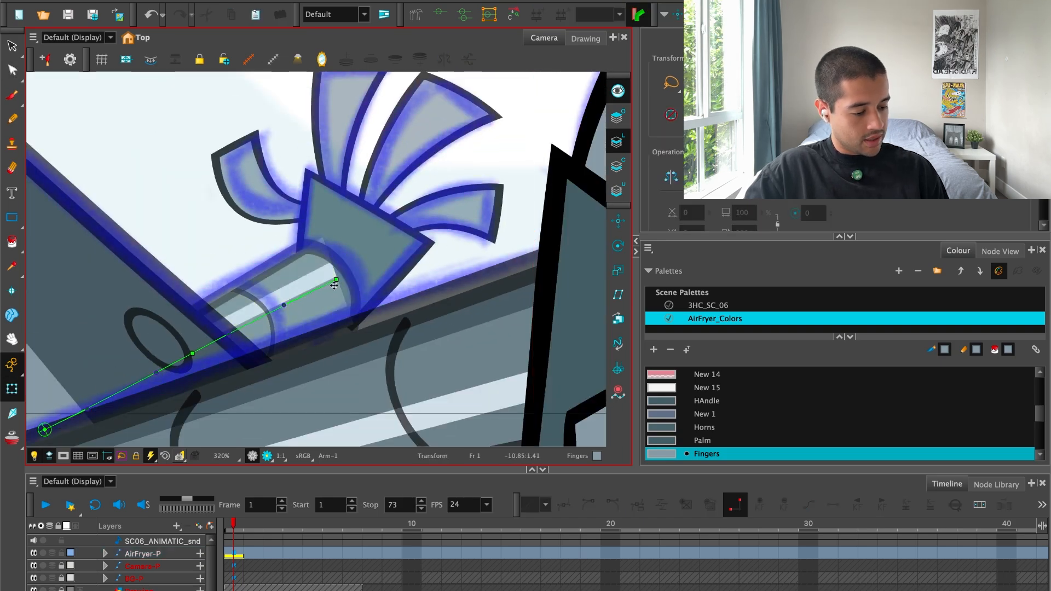
# Pull the far forearm's wrist end slightly inward and rescale the far hand to fit the sketch.
pyautogui.click(414, 241)
pyautogui.press('1')
pyautogui.click(324, 294)
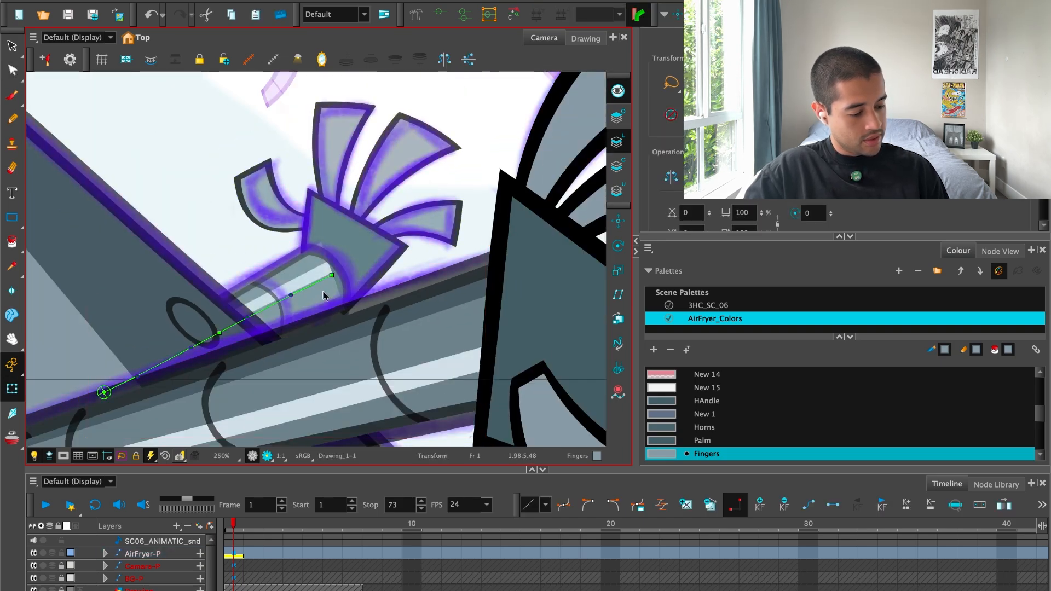
pyautogui.press('1')
pyautogui.moveTo(453, 92); pyautogui.dragTo(437, 104)
pyautogui.click(450, 122)
pyautogui.press('2')
pyautogui.click(365, 260)
pyautogui.press('1')
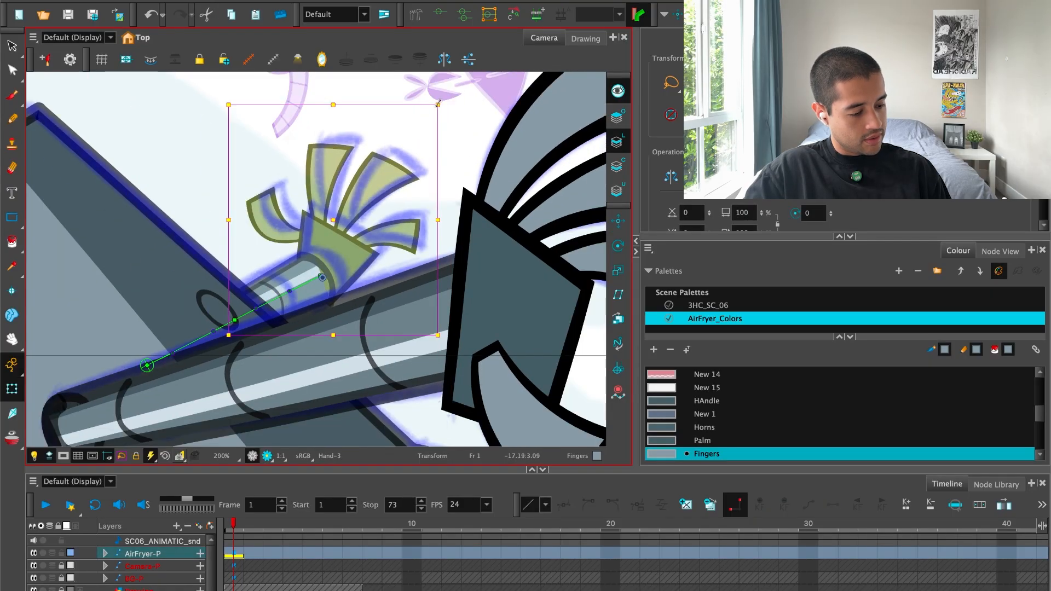
pyautogui.press('2')
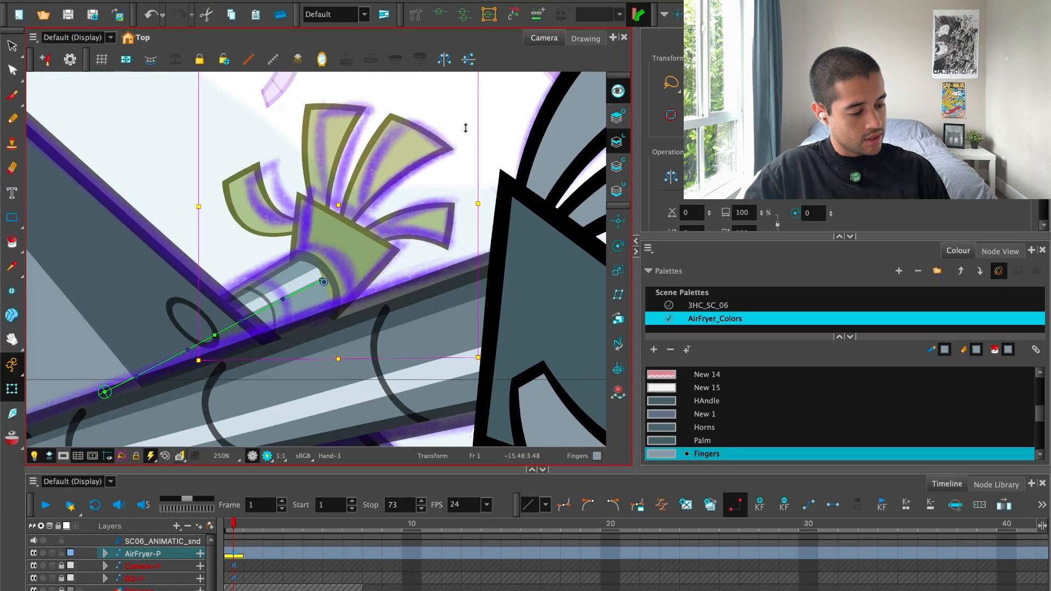
pyautogui.click(485, 130)
pyautogui.click(410, 153)
pyautogui.press('2')
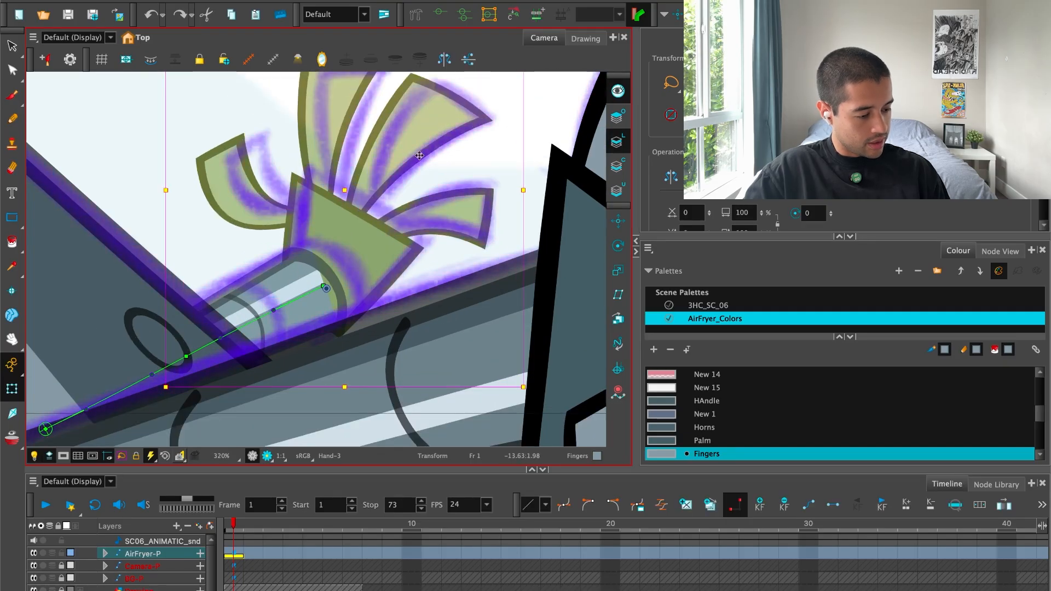
# Undo the last far hand change and instead rotate, shift and slightly enlarge the hand toward the sketched fingers.
pyautogui.hotkey('ctrl', 'z')
pyautogui.click(447, 126)
pyautogui.press('1')
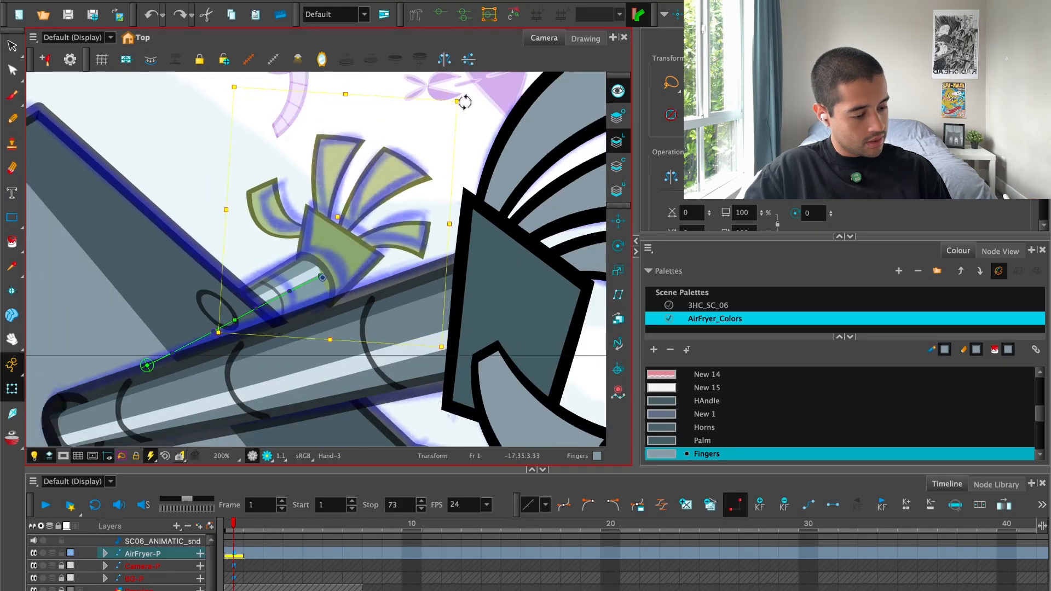
pyautogui.moveTo(403, 160); pyautogui.dragTo(395, 157)
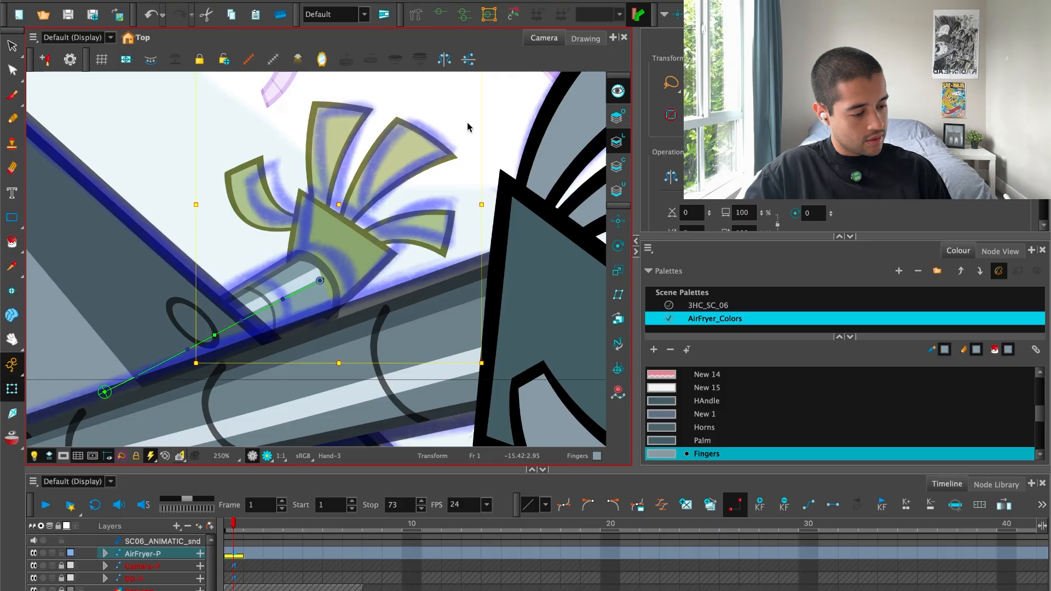
pyautogui.press('1')
pyautogui.moveTo(449, 89); pyautogui.dragTo(455, 82)
pyautogui.press('2')
pyautogui.press('2')
pyautogui.moveTo(364, 246)
pyautogui.mouseDown()
pyautogui.moveTo(420, 215)
pyautogui.moveTo(433, 188)
pyautogui.mouseUp()
pyautogui.click(513, 141)
pyautogui.press('1')
pyautogui.press('1')
pyautogui.press('1')
pyautogui.click(389, 218)
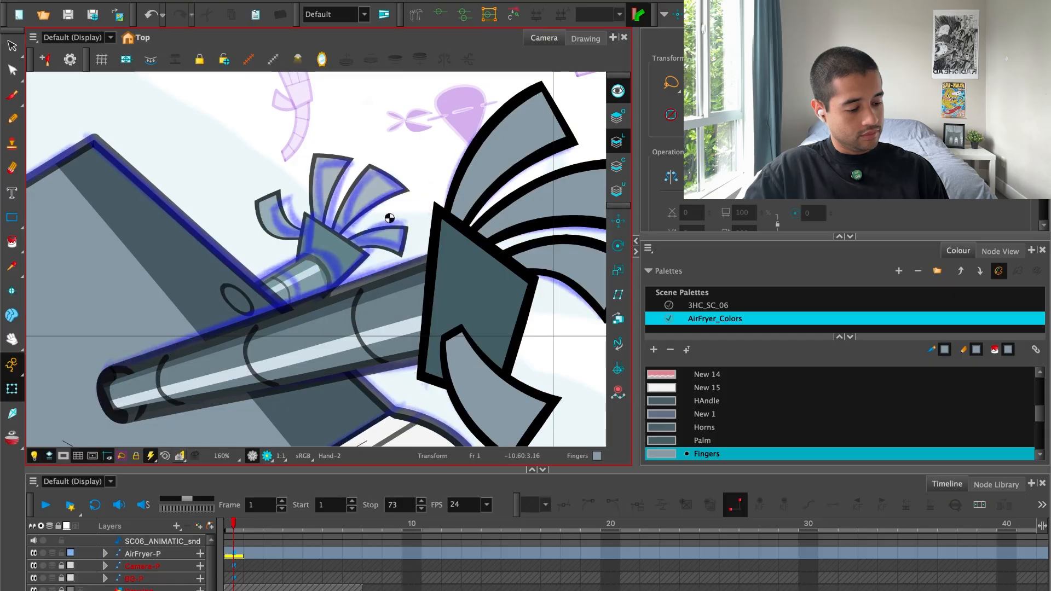
# Select the curved centreline across the far forearm and bow it outward toward the sketched ring.
pyautogui.moveTo(327, 284); pyautogui.dragTo(362, 252)
pyautogui.press('2')
pyautogui.press('2')
pyautogui.press('2')
pyautogui.press('2')
pyautogui.press('2')
pyautogui.press('2')
pyautogui.click(353, 254)
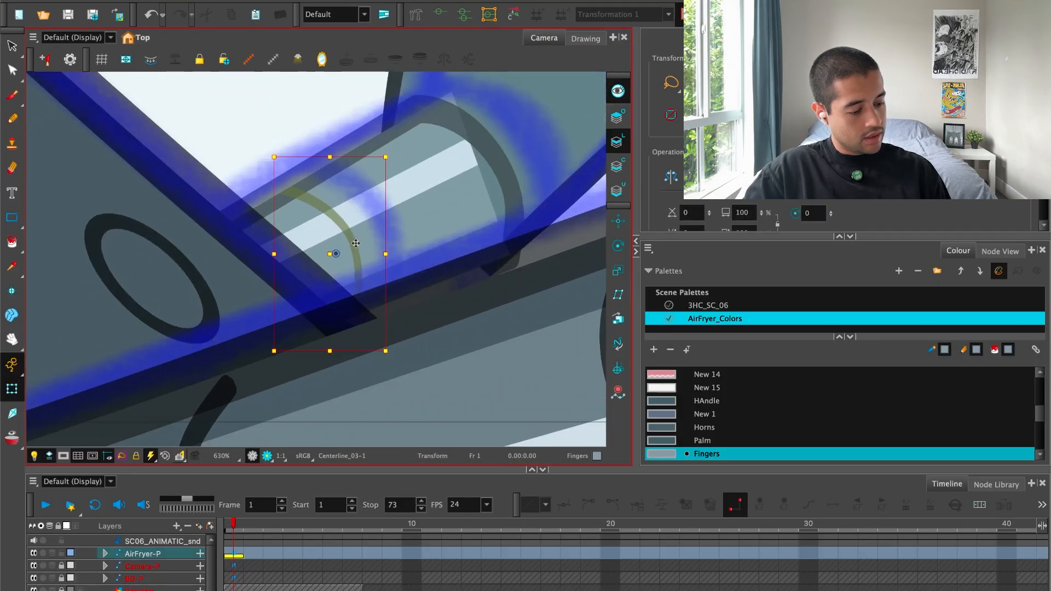
pyautogui.hotkey('shift', 'F11')
pyautogui.click(307, 190)
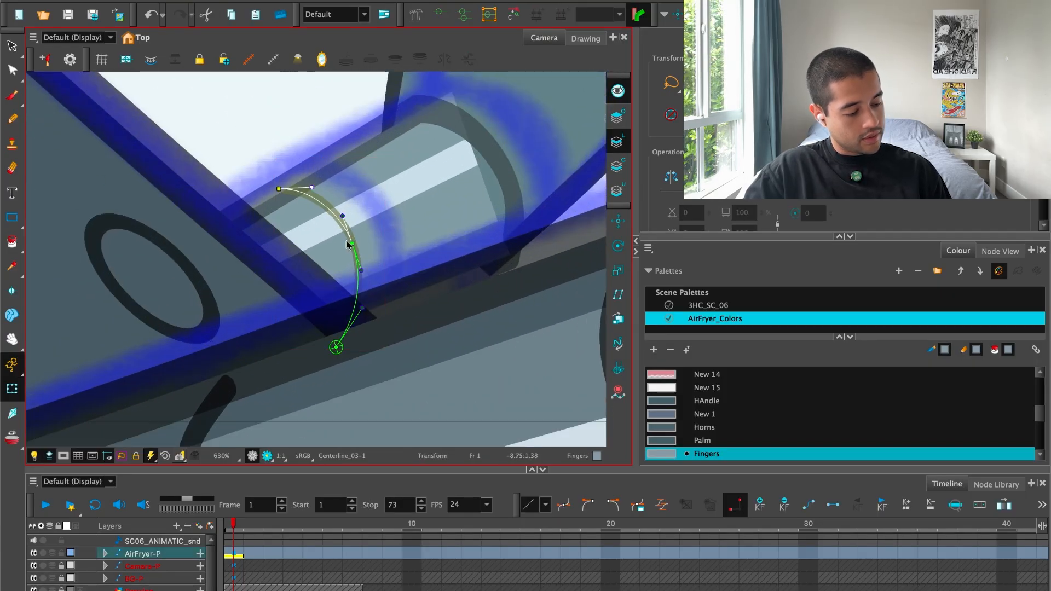
pyautogui.press('Escape')
pyautogui.moveTo(355, 235); pyautogui.dragTo(370, 227)
pyautogui.press('1')
pyautogui.press('1')
pyautogui.press('Escape')
# Extend the upper leg highlight's top corners past the leg outline and adjust the curve of its right edge.
pyautogui.press('1')
pyautogui.press('1')
pyautogui.press('1')
pyautogui.press('1')
pyautogui.press('1')
pyautogui.press('1')
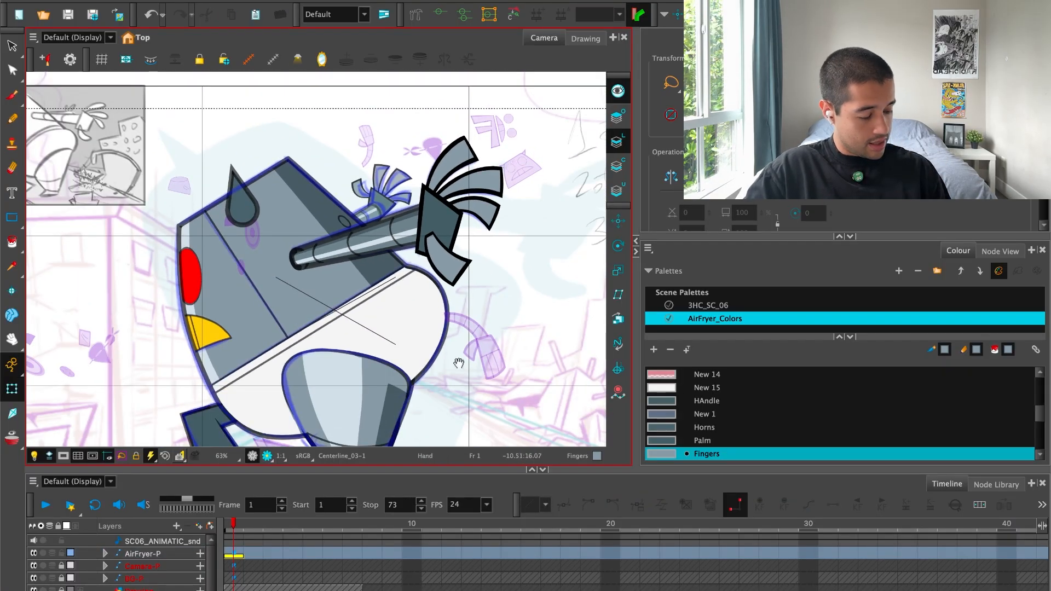
pyautogui.moveTo(459, 363); pyautogui.dragTo(417, 230)
pyautogui.press('2')
pyautogui.press('2')
pyautogui.press('2')
pyautogui.press('2')
pyautogui.press('2')
pyautogui.click(371, 241)
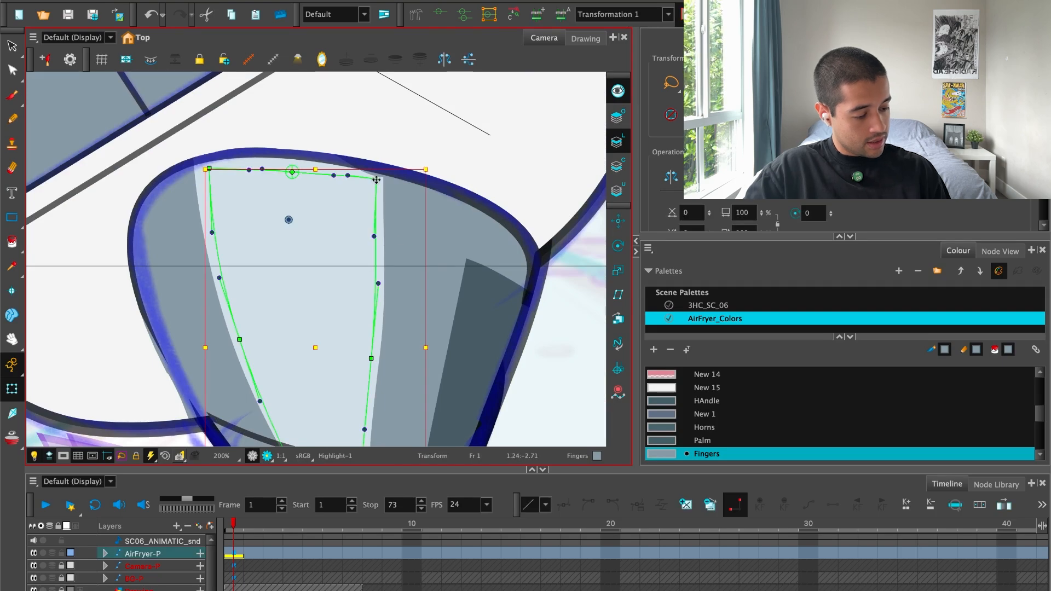
pyautogui.moveTo(376, 179); pyautogui.dragTo(393, 155)
pyautogui.click(375, 226)
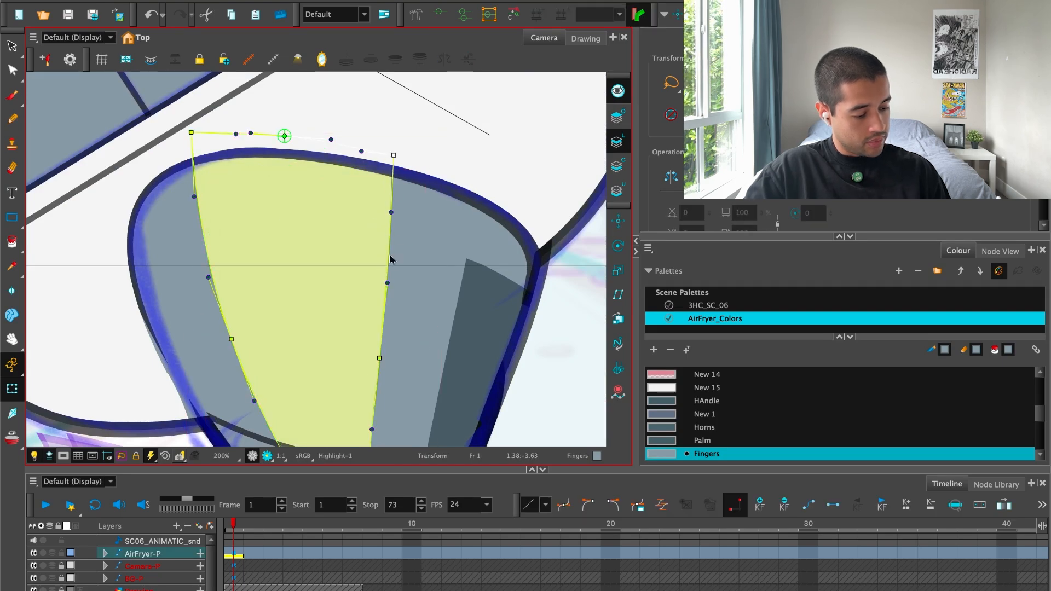
pyautogui.moveTo(391, 308); pyautogui.dragTo(396, 213)
pyautogui.press('1')
# Extend the upper corner of the upper leg's shadow to the leg's top outline.
pyautogui.click(436, 201)
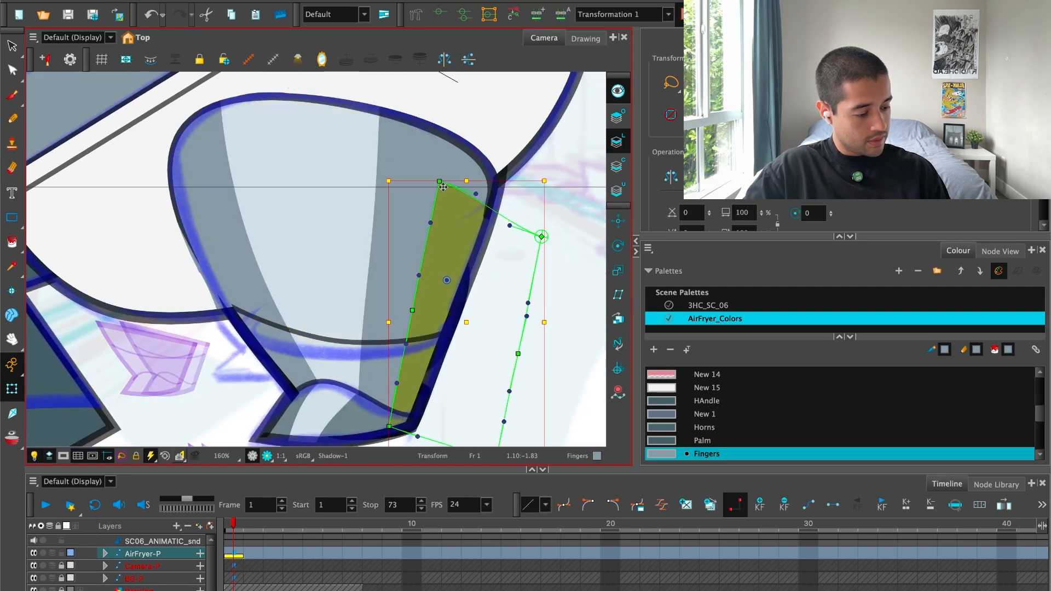
pyautogui.click(566, 219)
pyautogui.moveTo(439, 181); pyautogui.dragTo(455, 123)
pyautogui.click(519, 174)
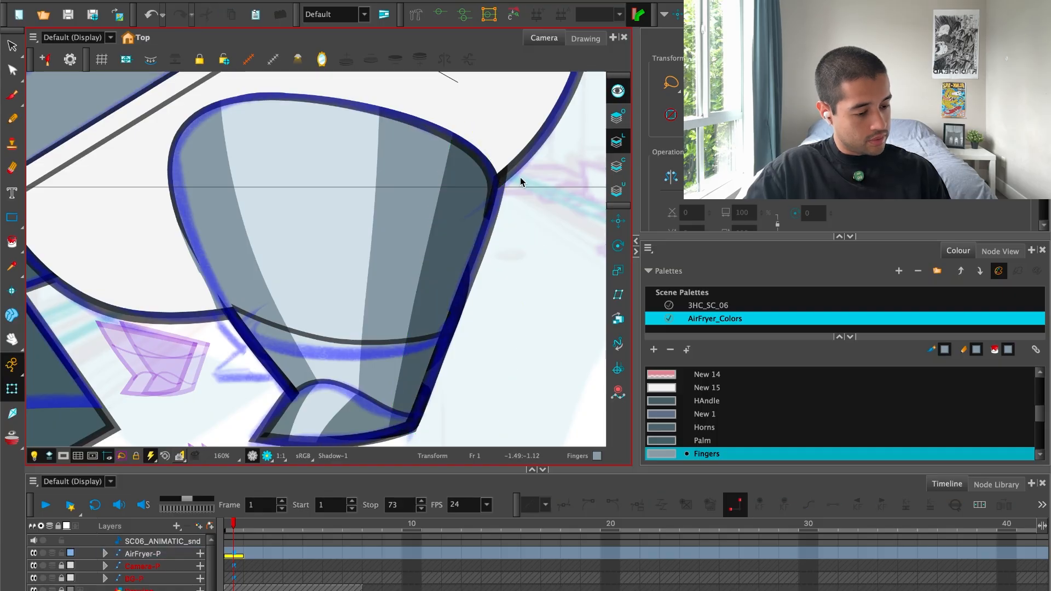
# Select the upper leg's outline deformer and adjust its lower-left points toward the sketched contour.
pyautogui.moveTo(399, 242); pyautogui.dragTo(474, 190)
pyautogui.press('2')
pyautogui.press('2')
pyautogui.press('1')
pyautogui.moveTo(295, 228); pyautogui.dragTo(321, 351)
pyautogui.click(293, 195)
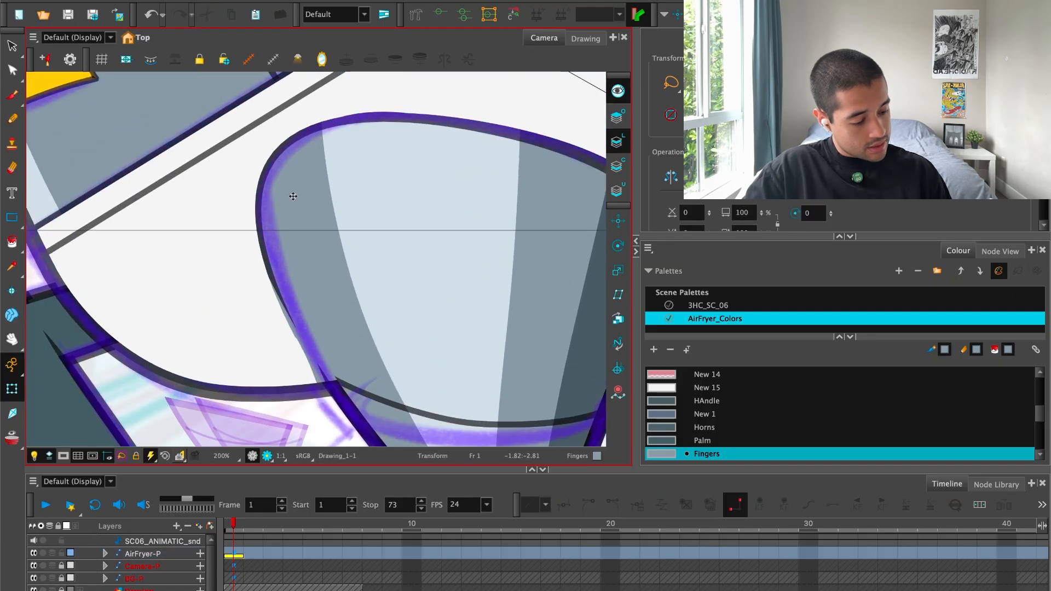
pyautogui.moveTo(306, 313); pyautogui.dragTo(311, 304)
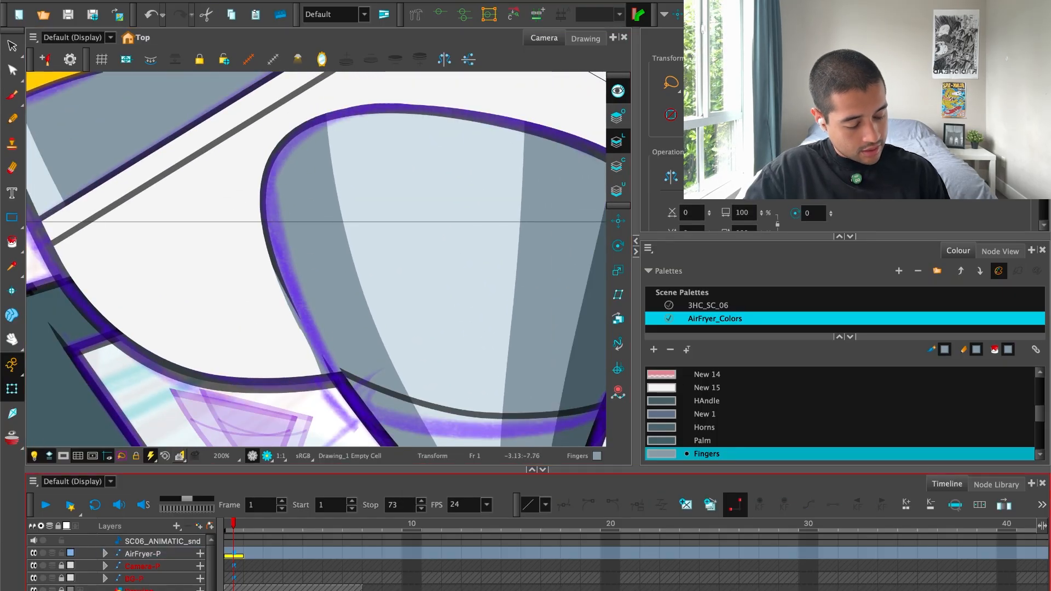
pyautogui.click(272, 211)
pyautogui.moveTo(299, 328); pyautogui.dragTo(294, 323)
pyautogui.moveTo(351, 428); pyautogui.dragTo(352, 400)
pyautogui.scroll(-5, 420, 260)
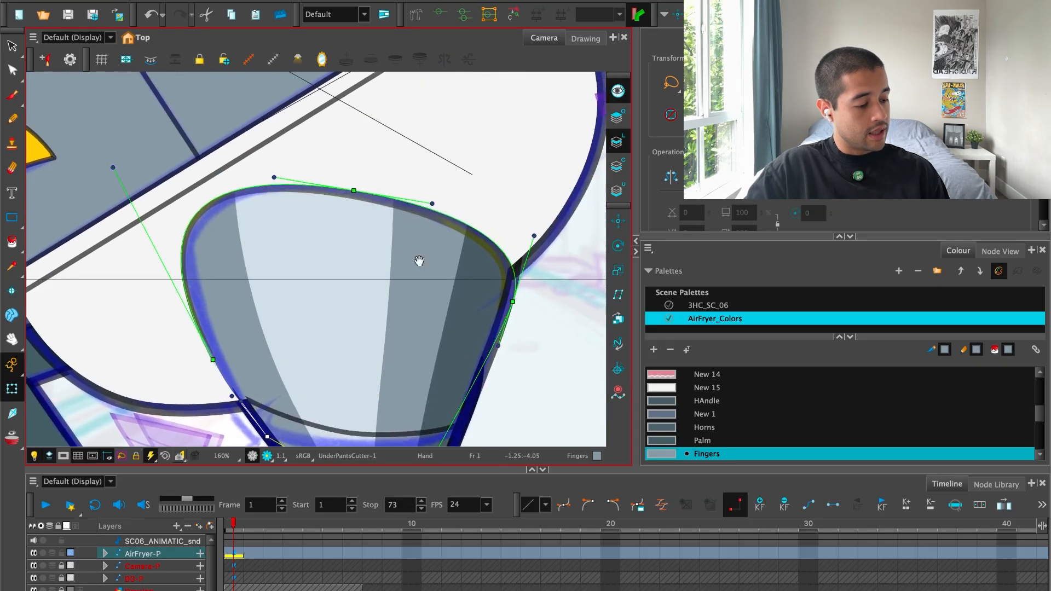
pyautogui.scroll(6, 315, 385)
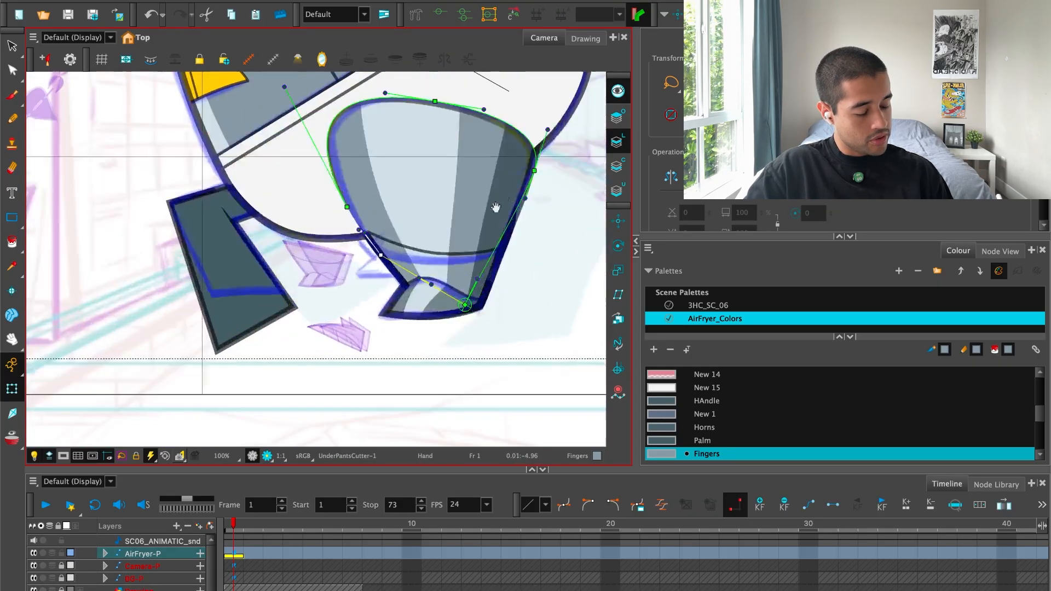
pyautogui.moveTo(344, 282); pyautogui.dragTo(364, 311)
pyautogui.moveTo(404, 366); pyautogui.dragTo(424, 366)
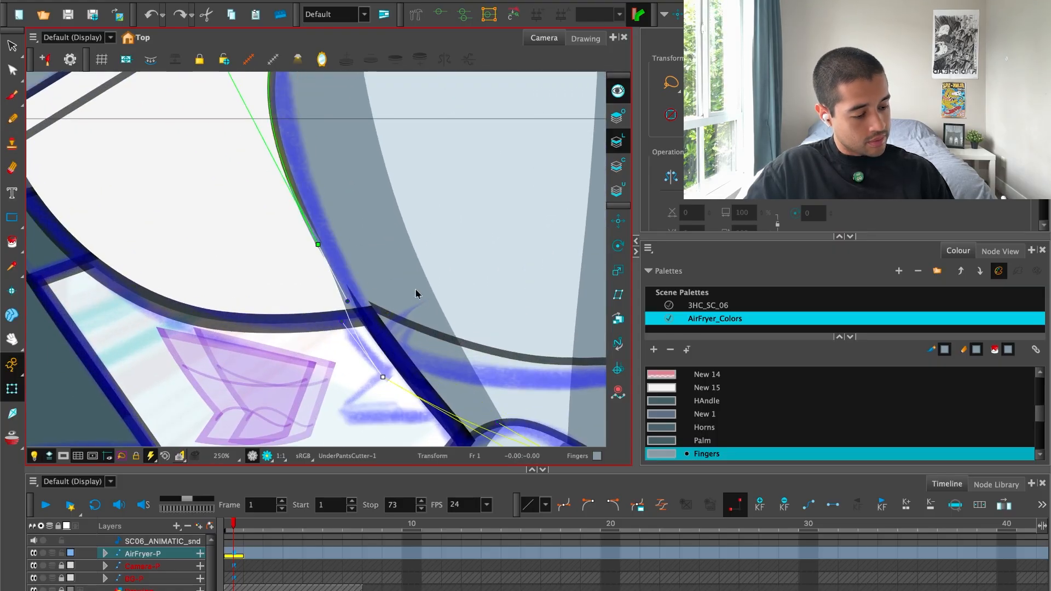
# Try moving the left deformer point of the upper leg fill inward, and undo it.
pyautogui.scroll(-2, 411, 307)
pyautogui.click(366, 307)
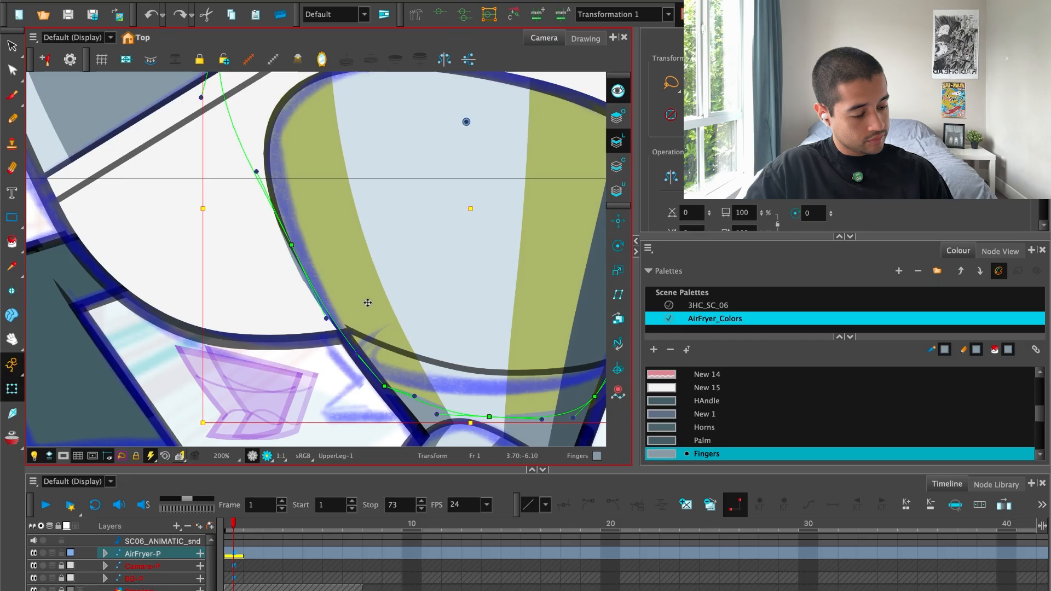
pyautogui.moveTo(290, 245); pyautogui.dragTo(326, 244)
pyautogui.press('super+z')
pyautogui.click(362, 294)
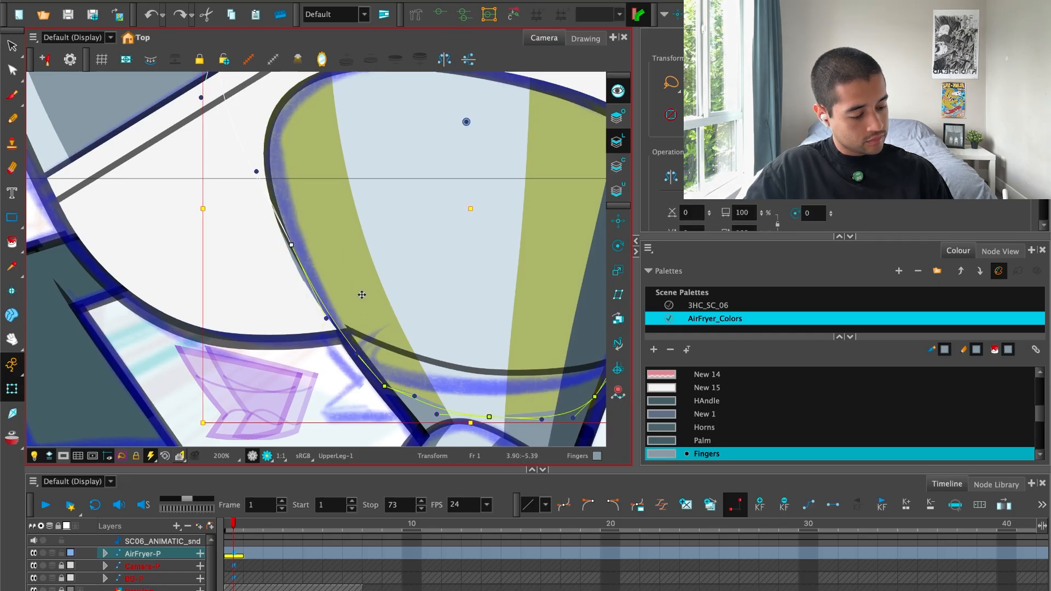
pyautogui.click(413, 405)
# Reshape the upper leg's outline by moving its lower-left points and curve handles so the left side and top follow the sketch.
pyautogui.click(320, 278)
pyautogui.moveTo(319, 278); pyautogui.dragTo(453, 386)
pyautogui.click(279, 115)
pyautogui.hotkey('shift', 'F11')
pyautogui.moveTo(330, 330); pyautogui.dragTo(351, 340)
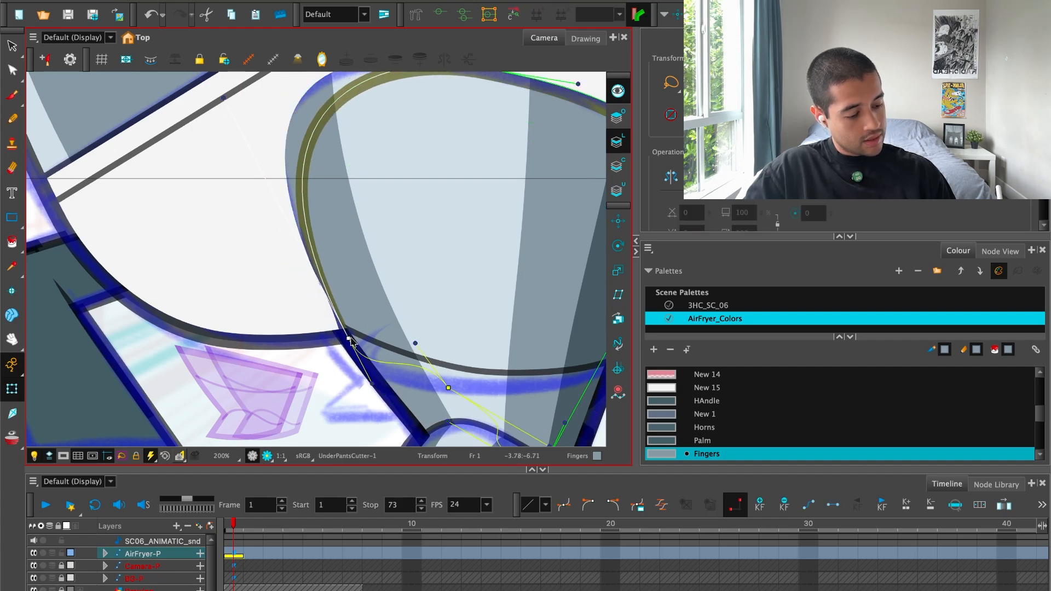
pyautogui.moveTo(331, 201); pyautogui.dragTo(341, 293)
pyautogui.moveTo(233, 191); pyautogui.dragTo(200, 137)
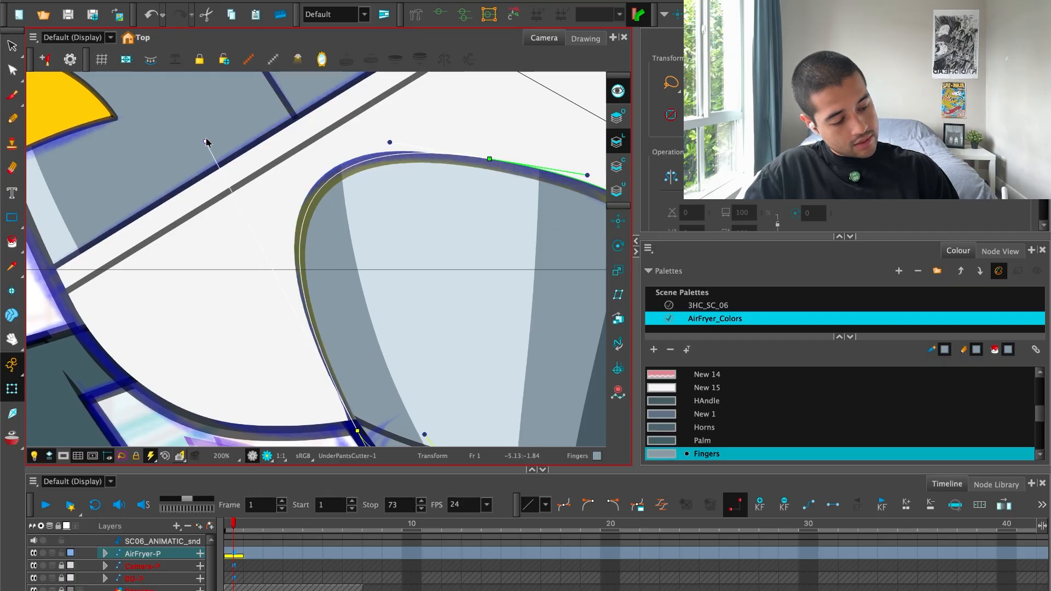
pyautogui.moveTo(469, 239); pyautogui.dragTo(453, 260)
pyautogui.moveTo(473, 180); pyautogui.dragTo(464, 176)
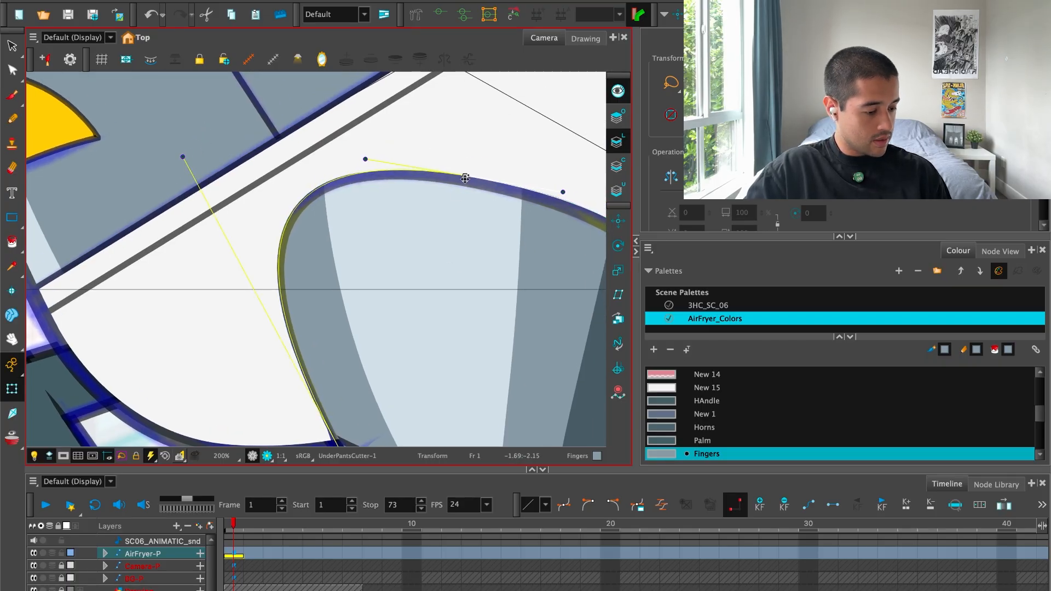
pyautogui.press('1')
pyautogui.press('1')
pyautogui.moveTo(489, 240); pyautogui.dragTo(440, 220)
pyautogui.click(556, 274)
# Select the centreline across the lower part of the leg and lower its left end onto the leg outline.
pyautogui.moveTo(526, 305); pyautogui.dragTo(528, 260)
pyautogui.press('2')
pyautogui.press('2')
pyautogui.press('2')
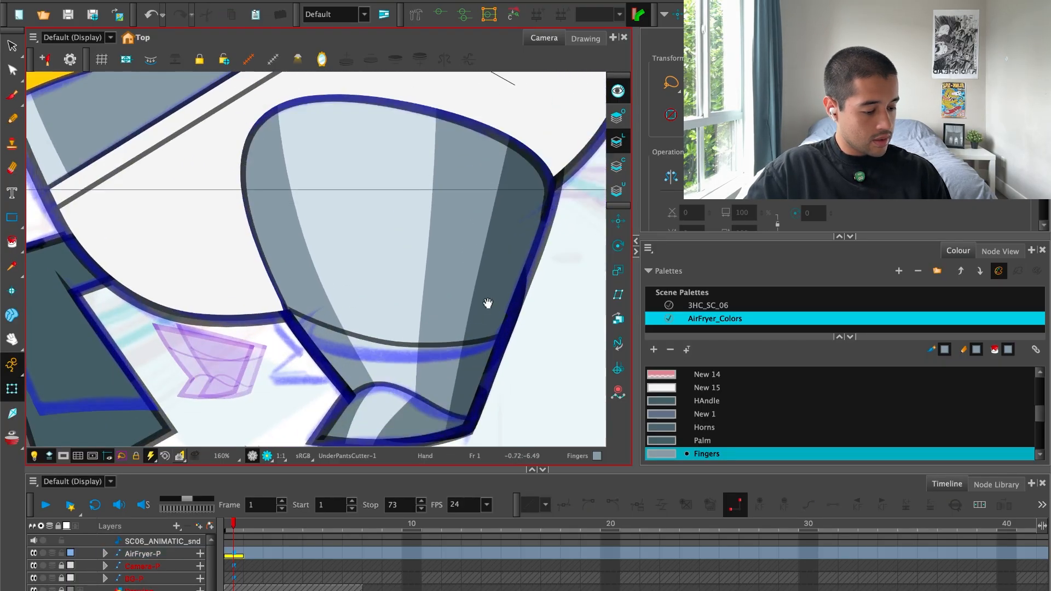
pyautogui.click(449, 320)
pyautogui.moveTo(461, 322); pyautogui.dragTo(401, 303)
pyautogui.moveTo(373, 358); pyautogui.dragTo(354, 353)
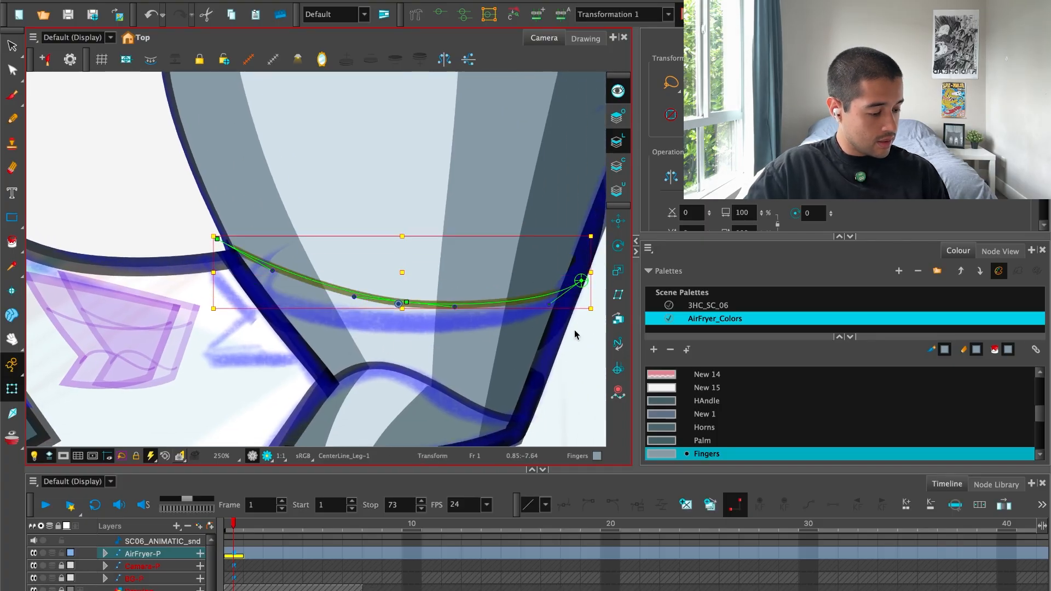
pyautogui.moveTo(205, 316); pyautogui.dragTo(221, 339)
pyautogui.moveTo(414, 287)
pyautogui.mouseDown()
pyautogui.moveTo(367, 282)
pyautogui.moveTo(379, 287)
pyautogui.moveTo(375, 273)
pyautogui.mouseUp()
pyautogui.click(592, 285)
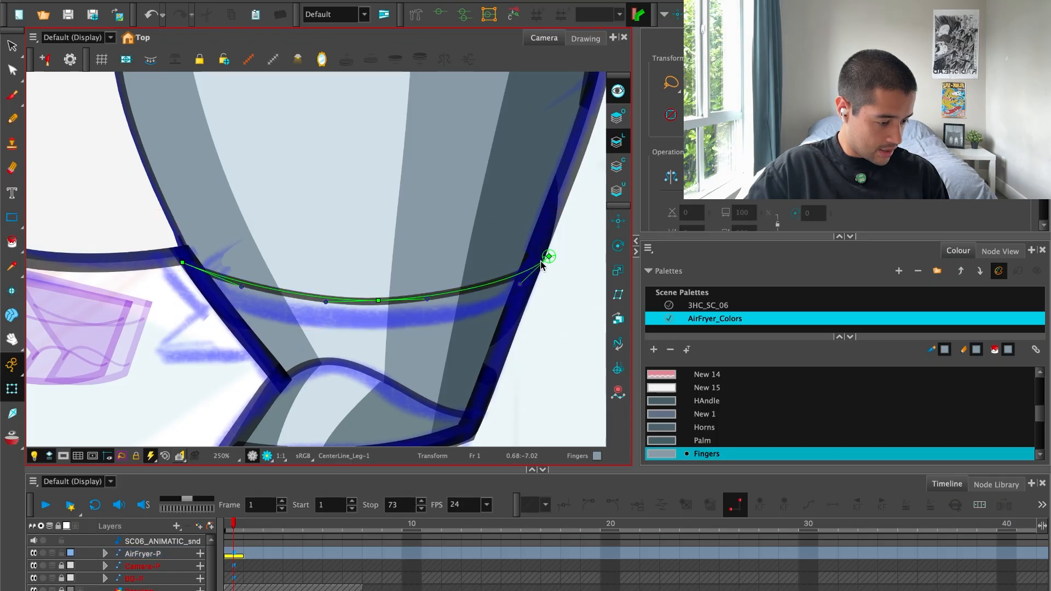
# Pull both ends of the leg's centreline inside the leg outline and lower its middle point slightly.
pyautogui.click(465, 283)
pyautogui.click(572, 321)
pyautogui.moveTo(550, 256); pyautogui.dragTo(538, 257)
pyautogui.moveTo(373, 296); pyautogui.dragTo(373, 297)
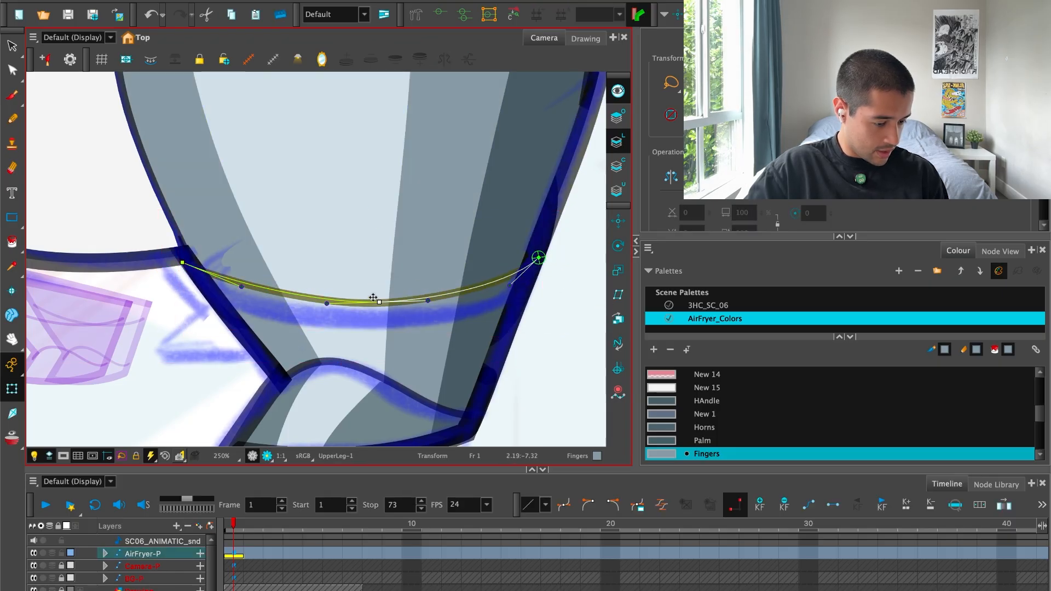
pyautogui.moveTo(184, 263); pyautogui.dragTo(192, 264)
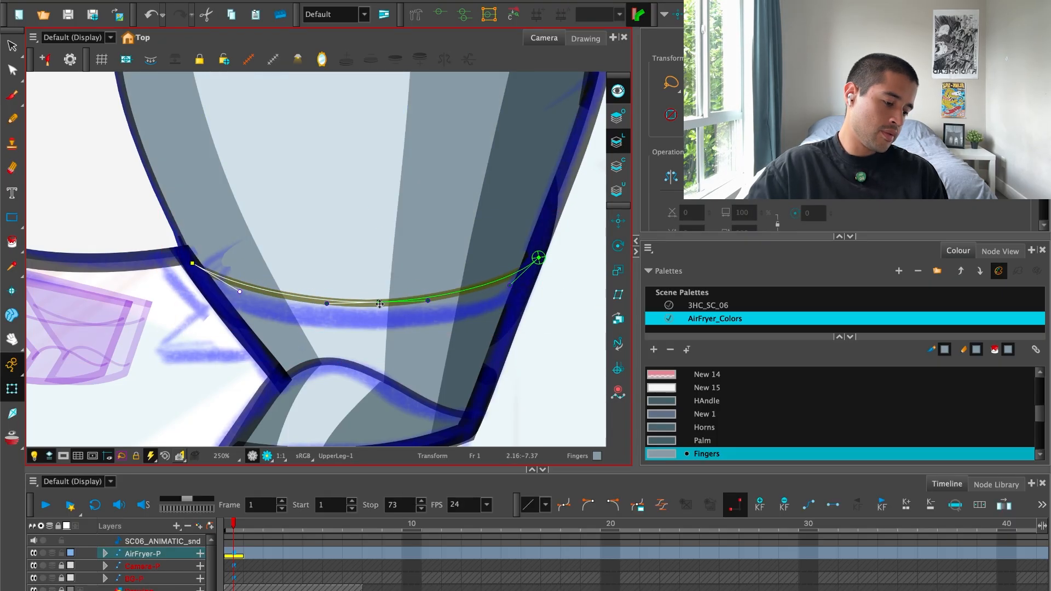
pyautogui.moveTo(379, 304); pyautogui.dragTo(379, 307)
pyautogui.click(535, 307)
# Select the centreline across the lower leg and adjust the curve handle at its right end.
pyautogui.press('1')
pyautogui.press('1')
pyautogui.press('1')
pyautogui.press('1')
pyautogui.press('2')
pyautogui.press('2')
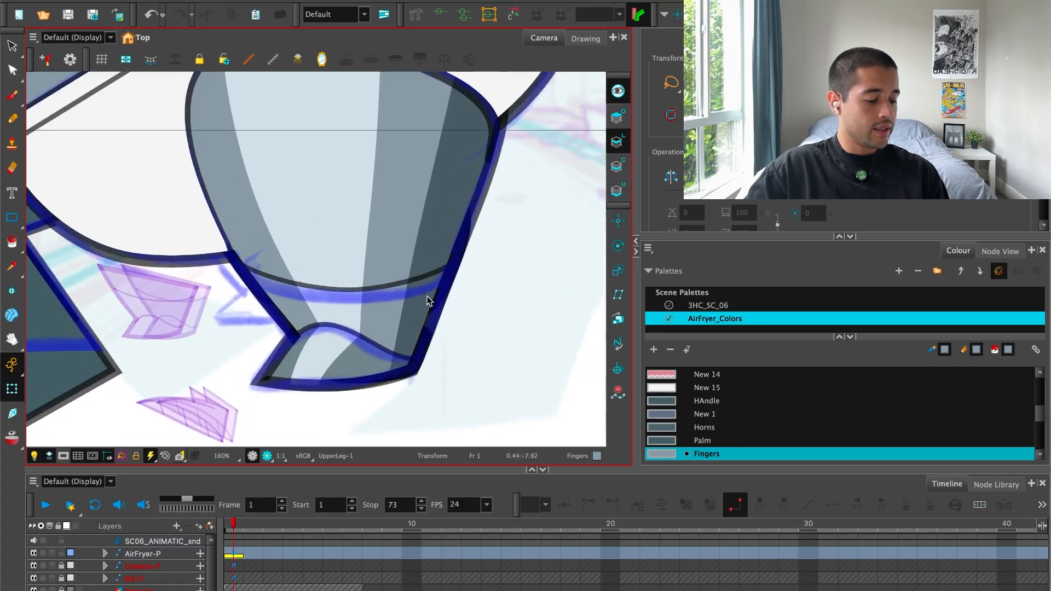
pyautogui.press('2')
pyautogui.click(408, 295)
pyautogui.moveTo(473, 288); pyautogui.dragTo(472, 288)
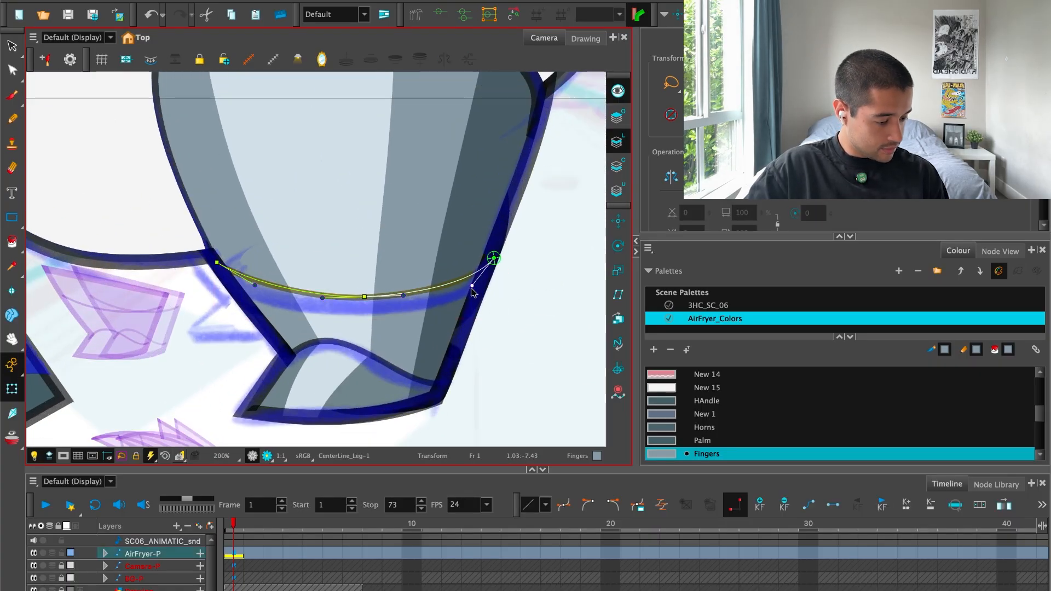
pyautogui.click(508, 291)
# Try moving the whole leg away from its sketched position, and undo it.
pyautogui.press('1')
pyautogui.press('1')
pyautogui.press('1')
pyautogui.press('1')
pyautogui.moveTo(345, 348); pyautogui.dragTo(397, 339)
pyautogui.press('2')
pyautogui.press('2')
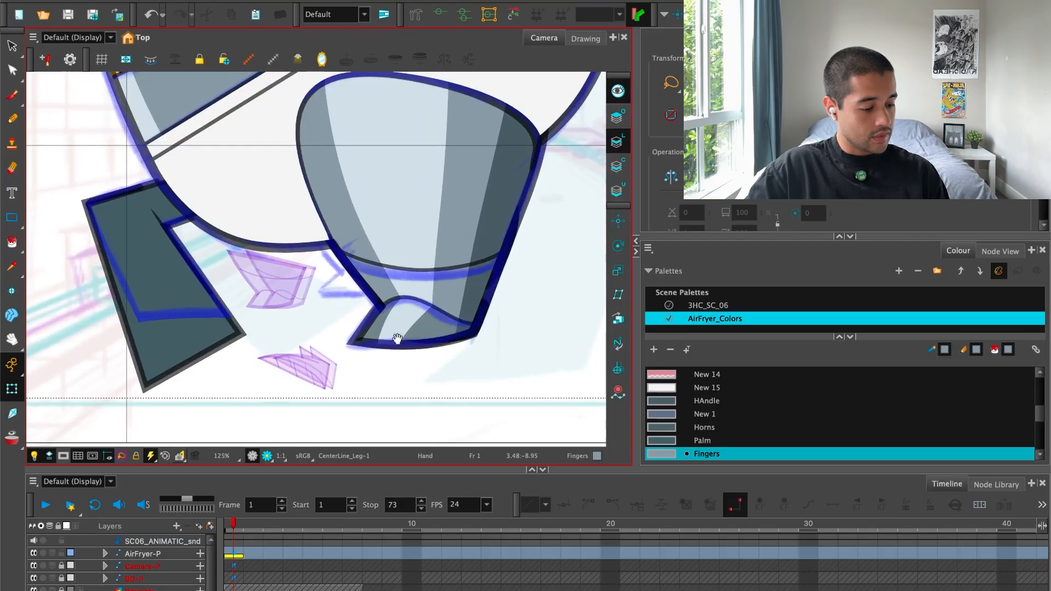
pyautogui.press('1')
pyautogui.moveTo(501, 277); pyautogui.dragTo(449, 324)
pyautogui.press('1')
pyautogui.click(221, 349)
pyautogui.moveTo(236, 338)
pyautogui.mouseDown()
pyautogui.moveTo(340, 348)
pyautogui.moveTo(402, 316)
pyautogui.mouseUp()
pyautogui.hotkey('ctrl', 'z')
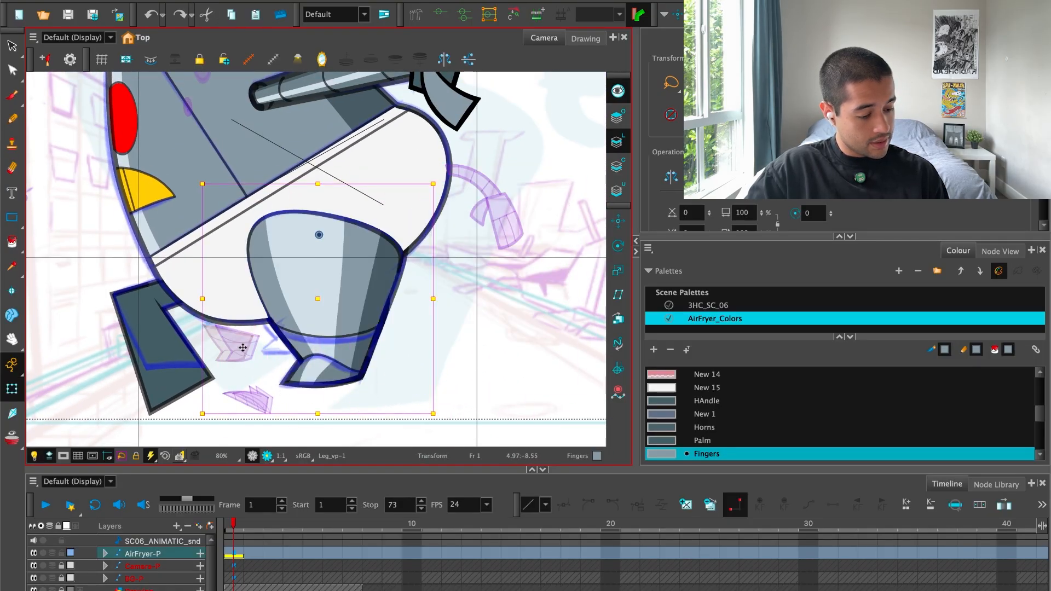
pyautogui.moveTo(233, 344); pyautogui.dragTo(338, 377)
pyautogui.click(550, 228)
pyautogui.click(489, 247)
pyautogui.hotkey('ctrl', 'z')
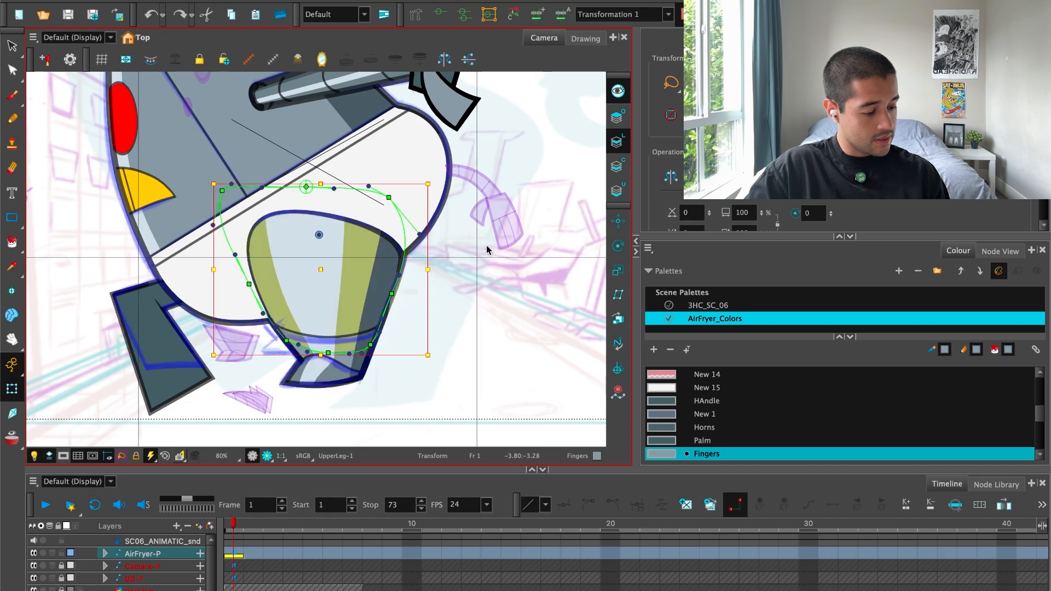
# Raise the top deformer point of the upper leg slightly.
pyautogui.click(456, 268)
pyautogui.press('2')
pyautogui.moveTo(307, 168)
pyautogui.mouseDown()
pyautogui.moveTo(305, 252)
pyautogui.moveTo(314, 156)
pyautogui.mouseUp()
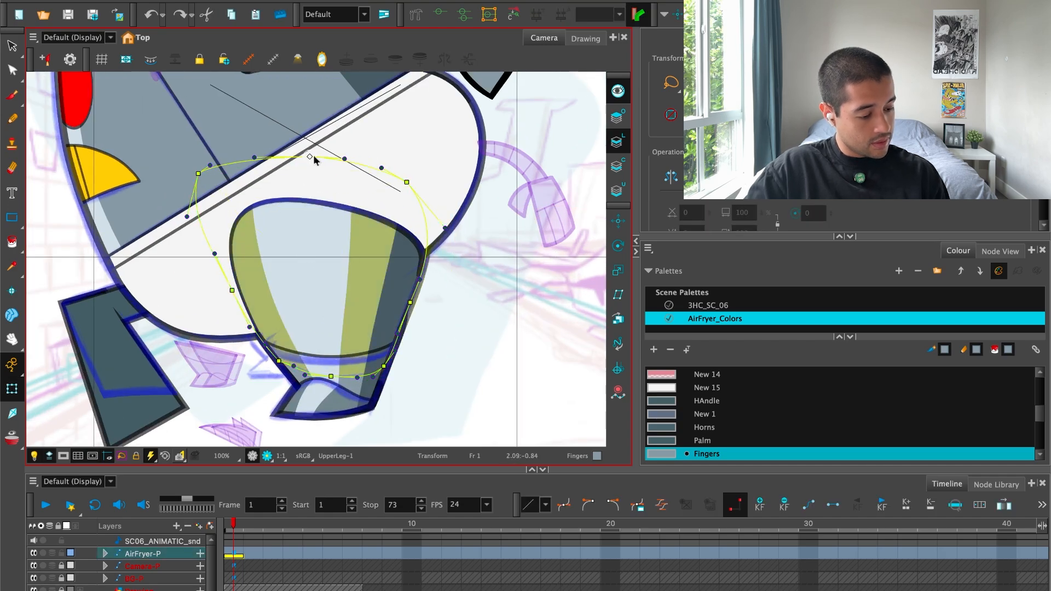
pyautogui.click(451, 295)
# Reshape the right side of the upper leg with its deformer points and curve handles so it follows the blue sketch.
pyautogui.press('2')
pyautogui.press('2')
pyautogui.moveTo(475, 297); pyautogui.dragTo(375, 269)
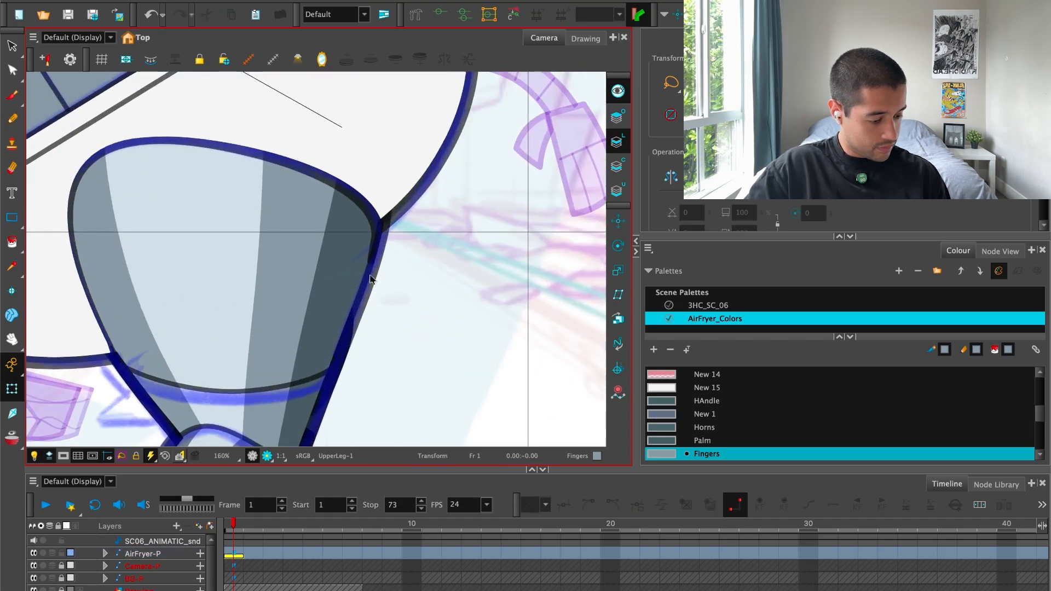
pyautogui.click(370, 279)
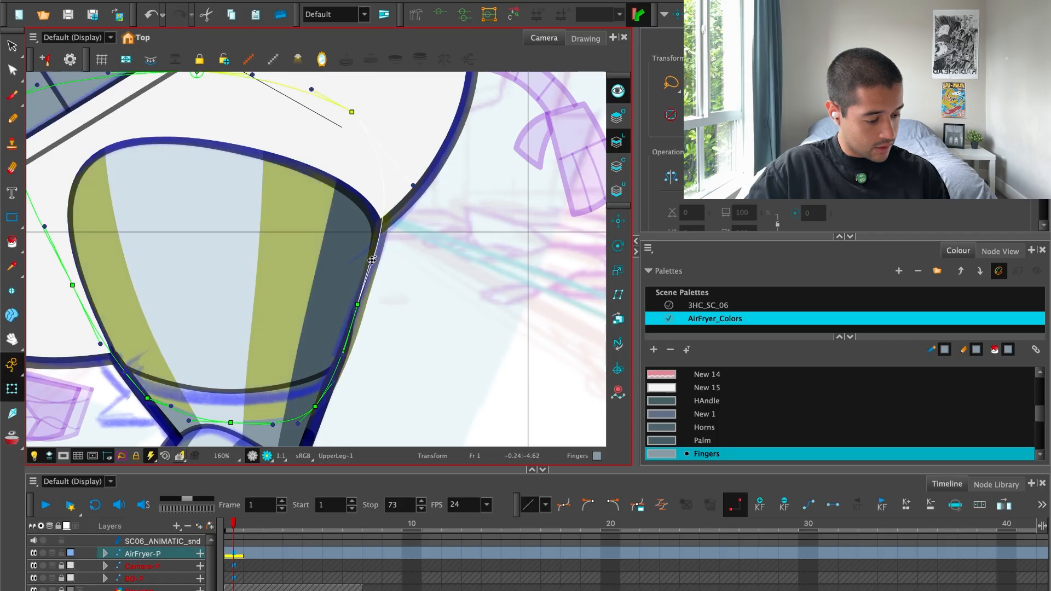
pyautogui.press('2')
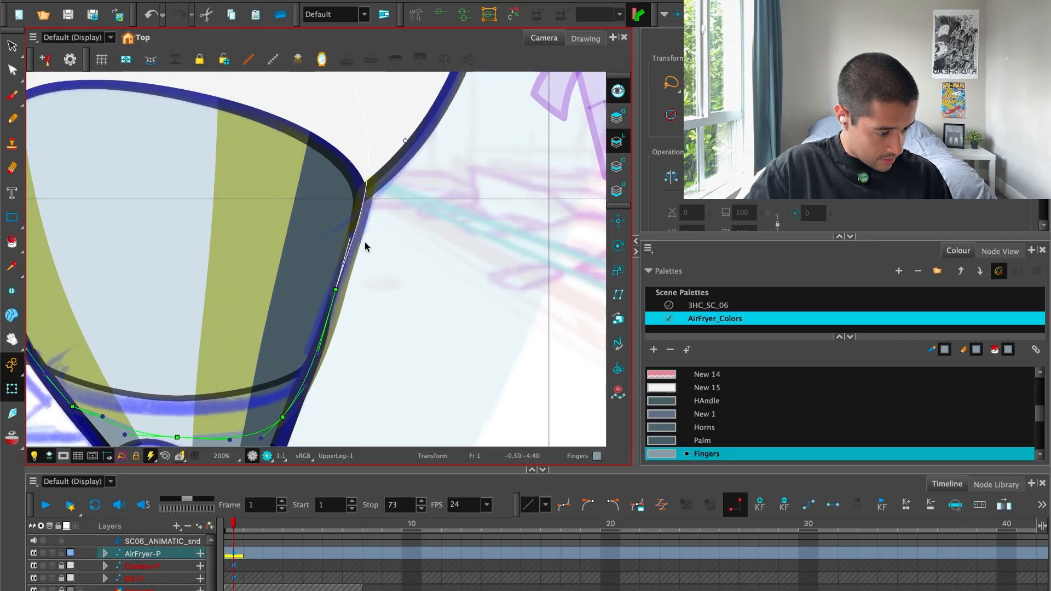
pyautogui.press('2')
pyautogui.press('2')
pyautogui.moveTo(366, 274); pyautogui.dragTo(408, 121)
pyautogui.moveTo(277, 350); pyautogui.dragTo(282, 357)
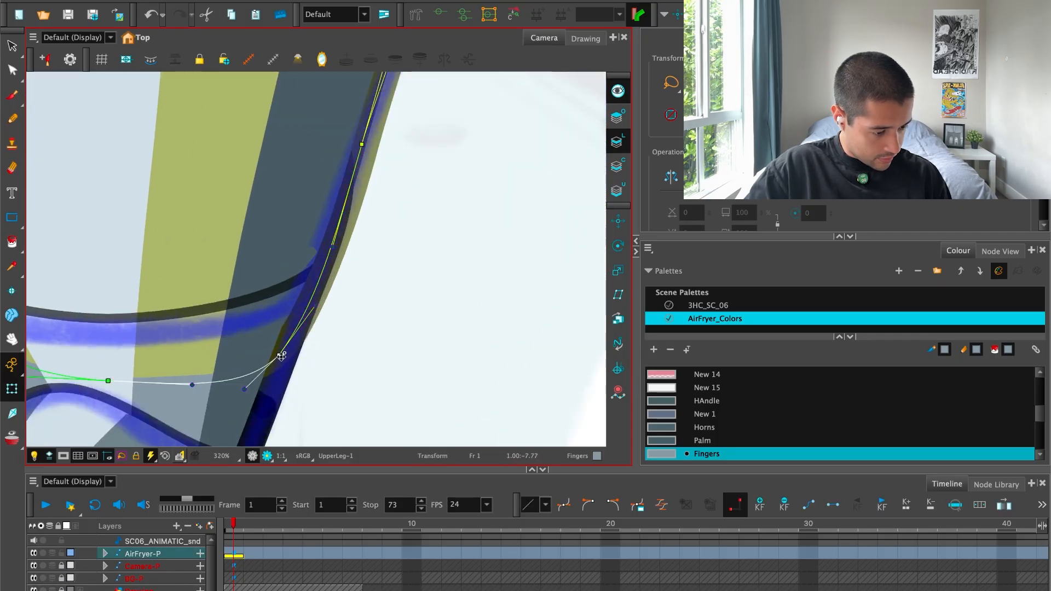
pyautogui.moveTo(313, 315); pyautogui.dragTo(303, 296)
pyautogui.moveTo(344, 238)
pyautogui.mouseDown()
pyautogui.moveTo(330, 327)
pyautogui.moveTo(343, 229)
pyautogui.mouseUp()
pyautogui.click(406, 219)
pyautogui.scroll(-6, 406, 218)
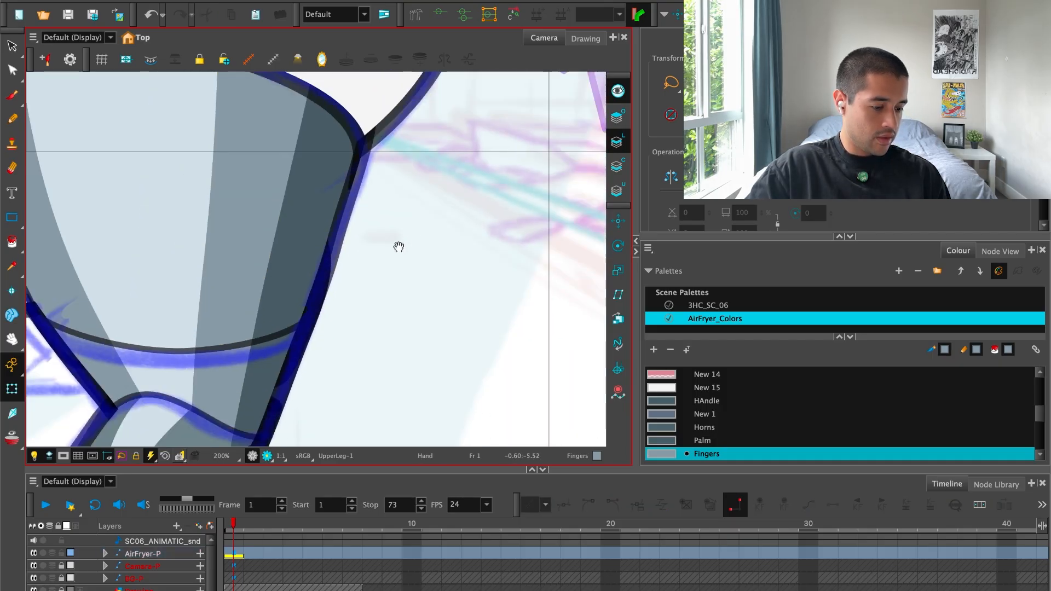
# Try moving the near leg to the right of its sketched position, and undo it.
pyautogui.click(198, 339)
pyautogui.moveTo(198, 339); pyautogui.dragTo(277, 352)
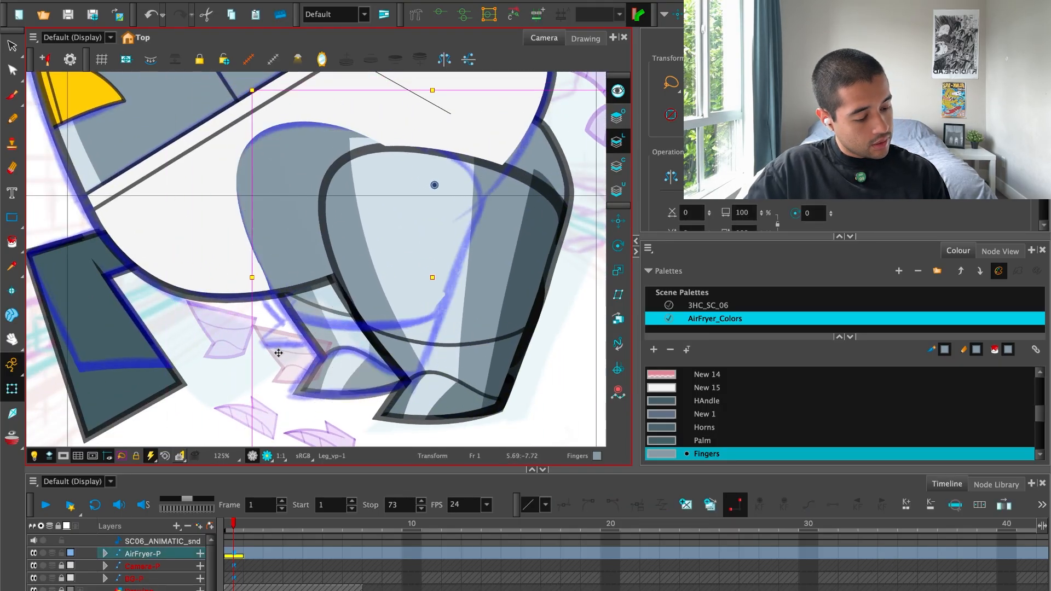
pyautogui.press('super+z')
pyautogui.press('super+z')
pyautogui.click(244, 345)
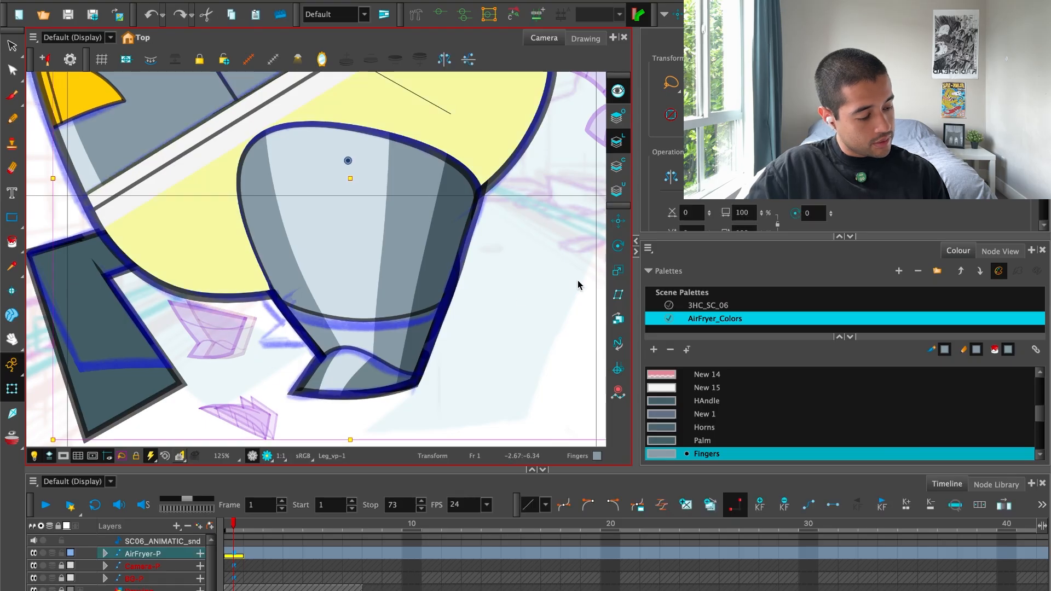
pyautogui.press('1')
pyautogui.press('2')
pyautogui.press('super+z')
# Move the far leg up and left so its foot shows behind the near leg.
pyautogui.click(245, 340)
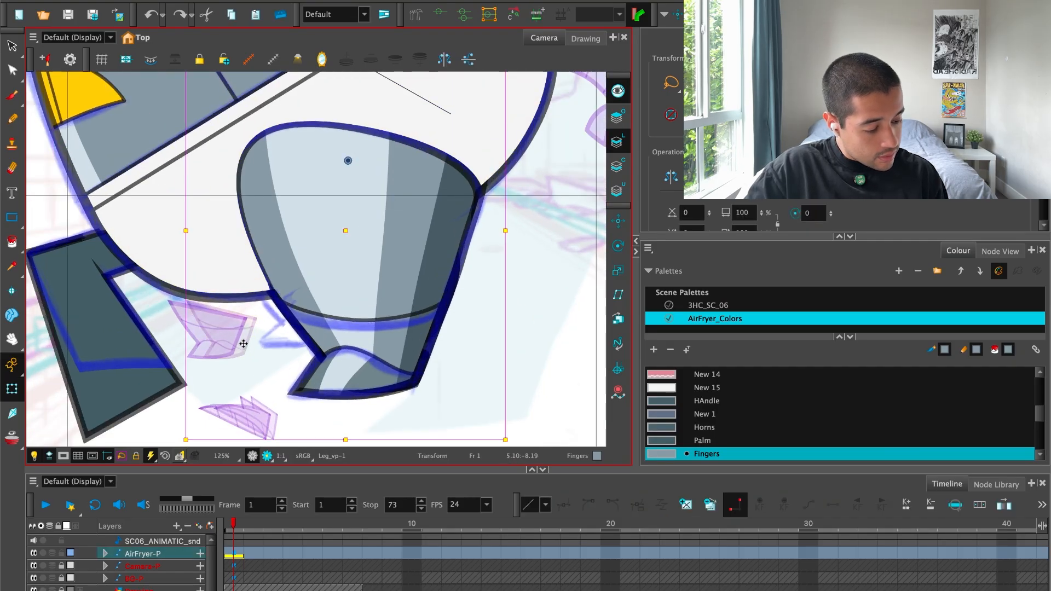
pyautogui.moveTo(245, 340); pyautogui.dragTo(196, 305)
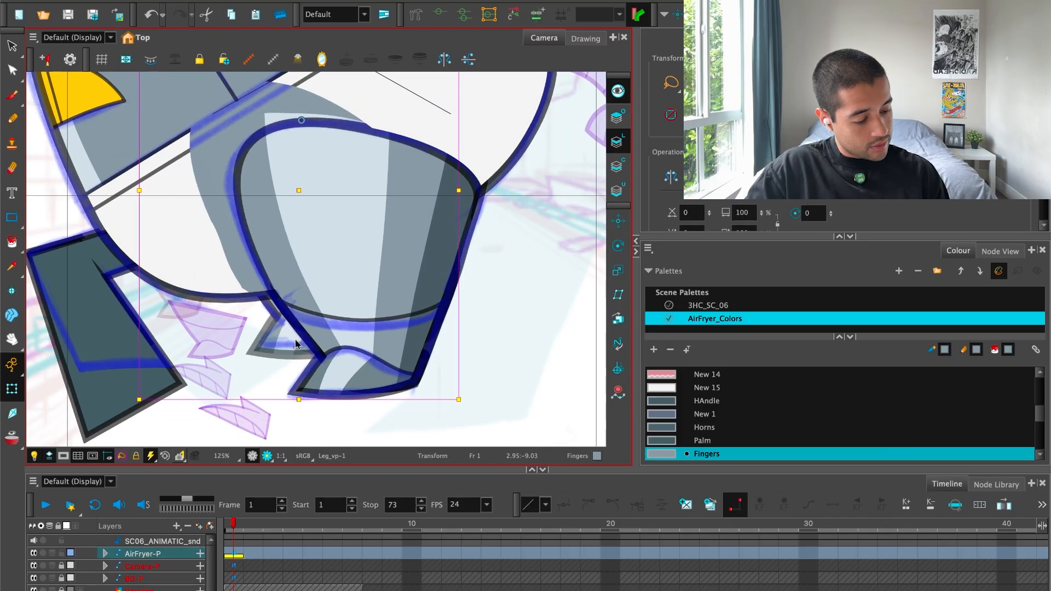
# Scale down the far leg and reposition it so its foot sits on the blue sketch beside the near leg.
pyautogui.click(264, 382)
pyautogui.click(170, 307)
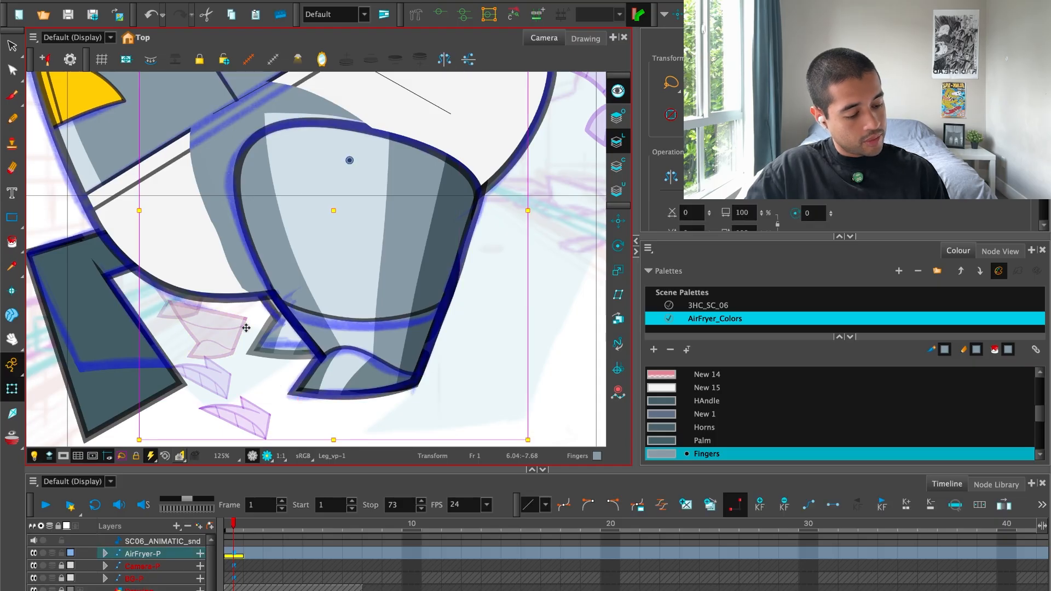
pyautogui.click(537, 314)
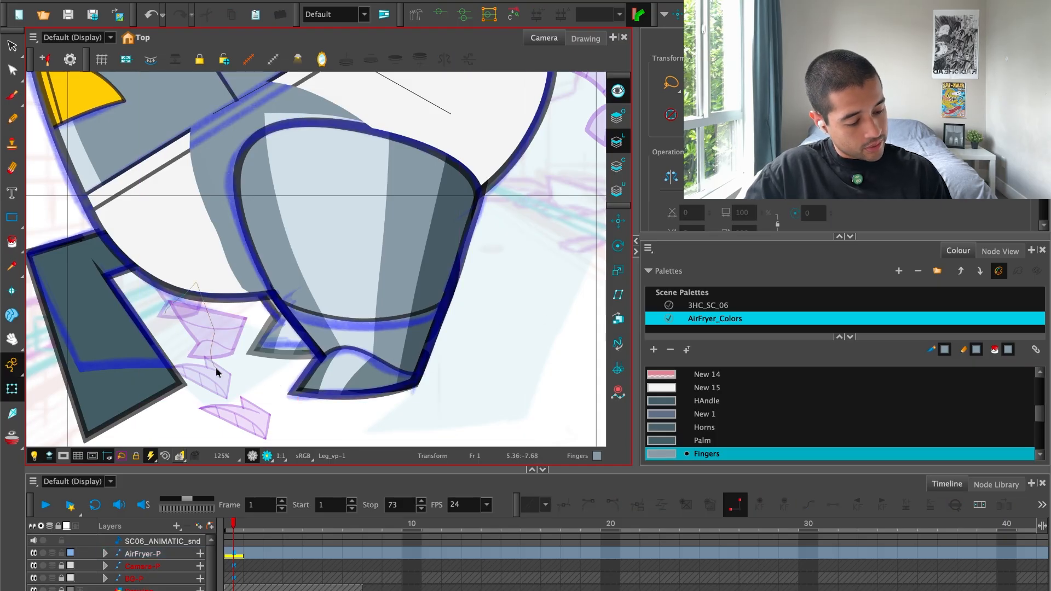
pyautogui.moveTo(215, 368); pyautogui.dragTo(248, 377)
pyautogui.click(247, 393)
pyautogui.click(165, 311)
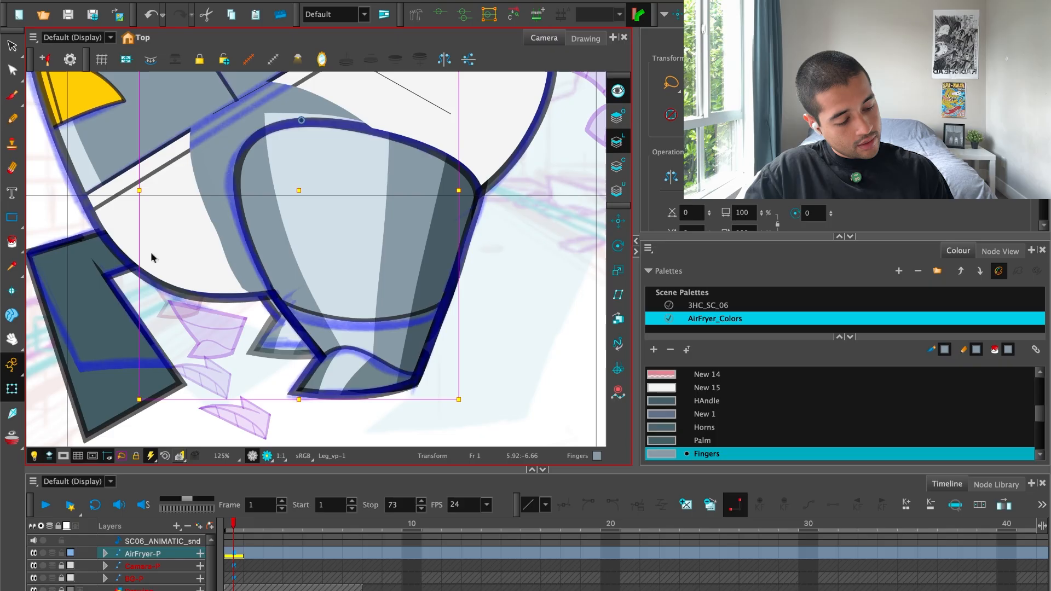
pyautogui.scroll(-2, 393, 231)
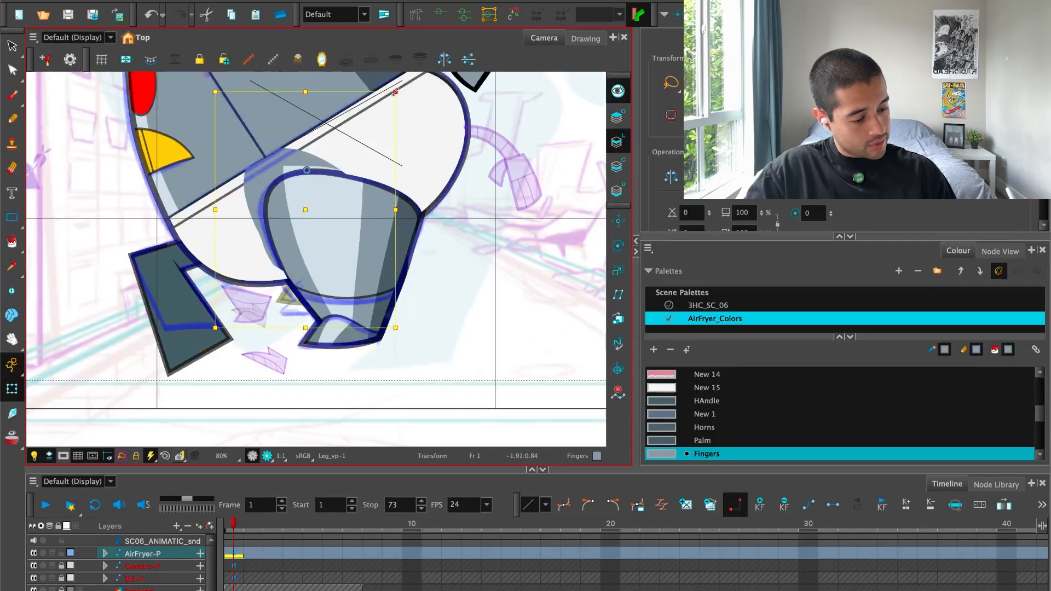
pyautogui.scroll(1, 327, 113)
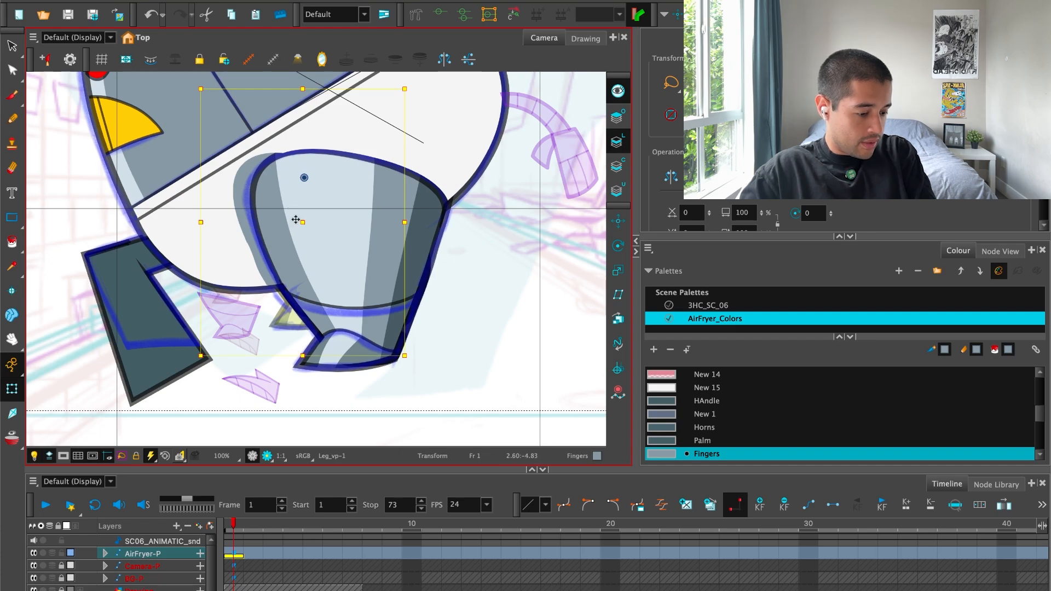
# Try moving the far leg down clear of the body, and undo it.
pyautogui.press('2')
pyautogui.press('2')
pyautogui.moveTo(305, 200); pyautogui.dragTo(236, 391)
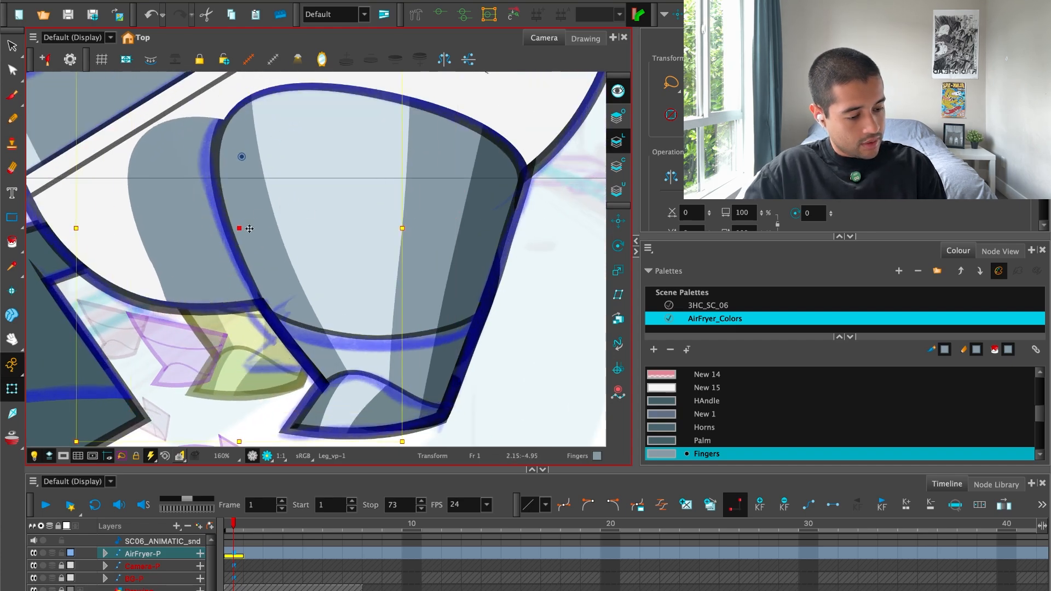
pyautogui.press('1')
pyautogui.moveTo(253, 376); pyautogui.dragTo(275, 365)
pyautogui.press('Escape')
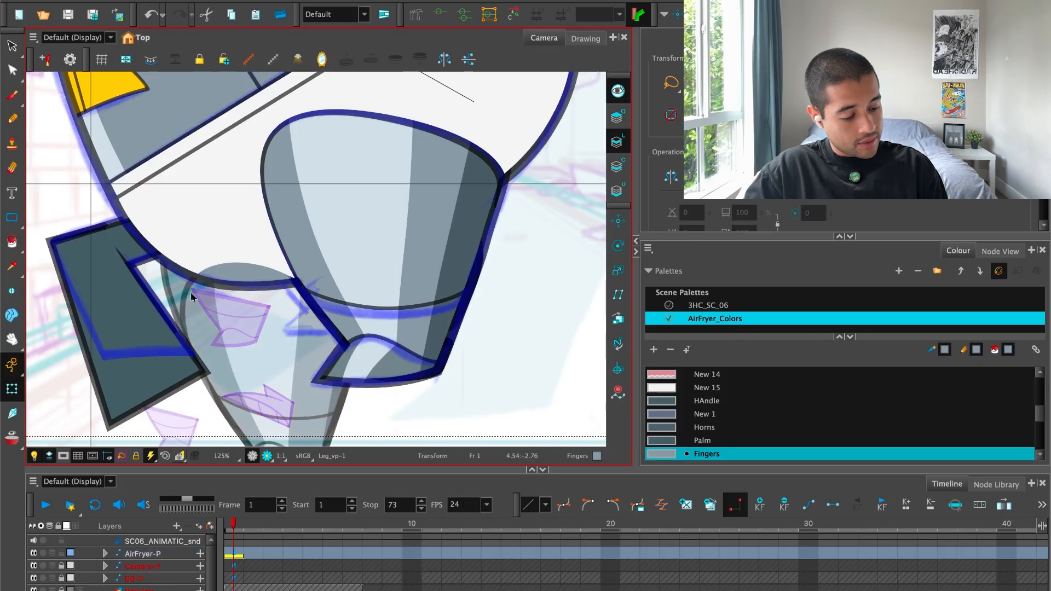
# Move the far leg's UnderPantsCutter shape so the upper part of that leg is hidden behind the pants.
pyautogui.click(192, 297)
pyautogui.moveTo(214, 292); pyautogui.dragTo(262, 189)
pyautogui.press('1')
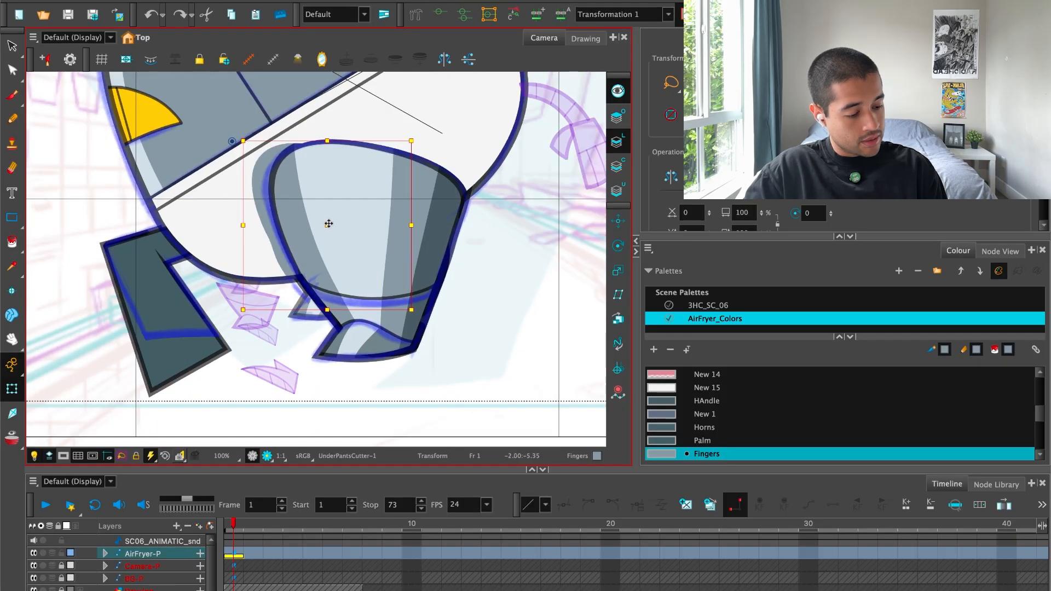
pyautogui.moveTo(329, 223)
pyautogui.mouseDown()
pyautogui.moveTo(467, 315)
pyautogui.moveTo(560, 329)
pyautogui.mouseUp()
pyautogui.press('1')
pyautogui.press('1')
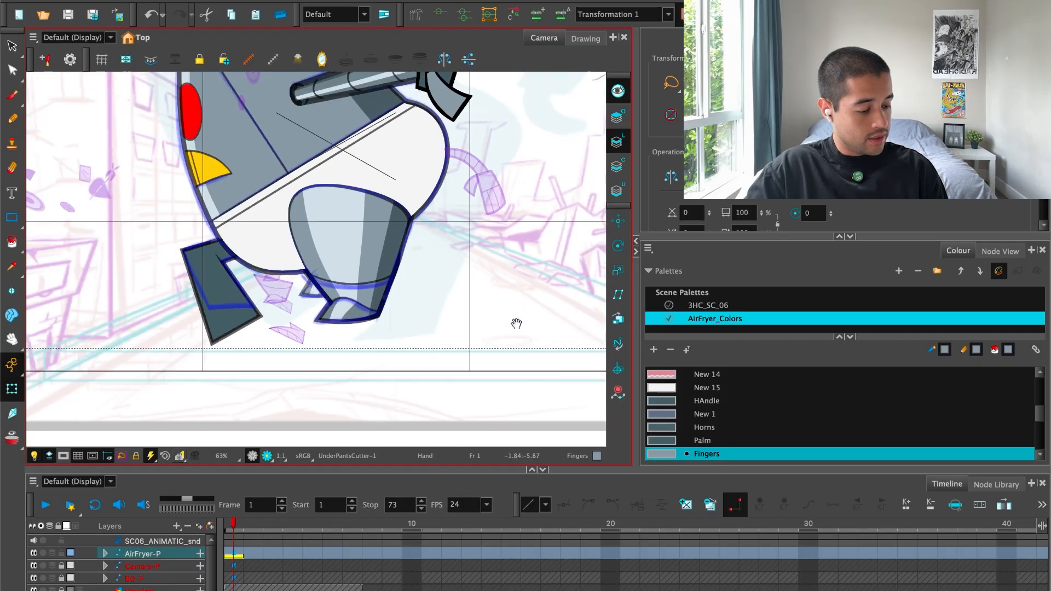
# Select the far leg and adjust its angle around a pivot at the foot so the visible shin and foot follow the sketch.
pyautogui.press('2')
pyautogui.press('2')
pyautogui.press('2')
pyautogui.press('2')
pyautogui.press('2')
pyautogui.press('2')
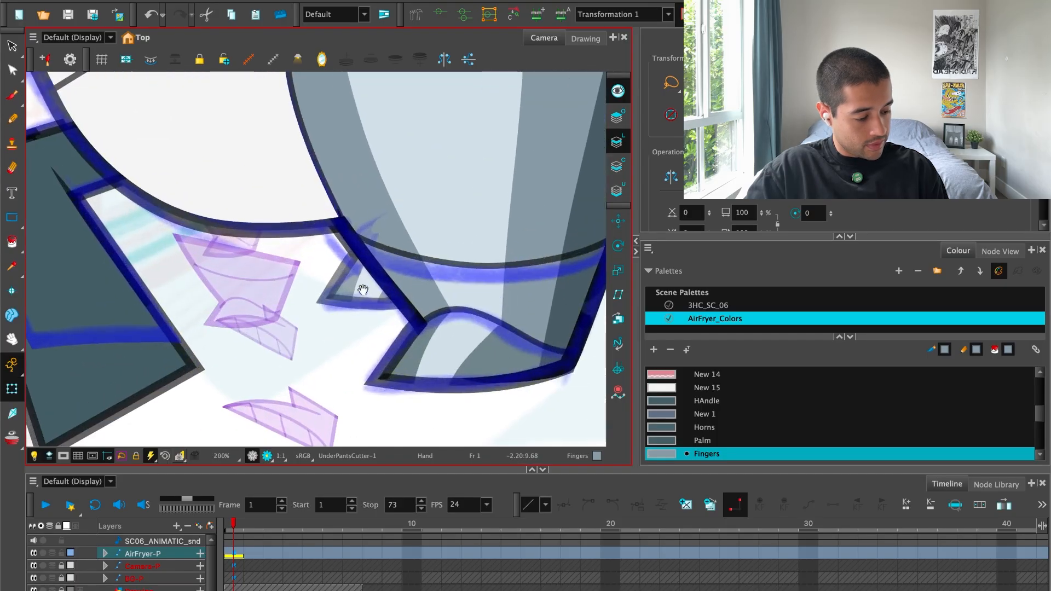
pyautogui.click(244, 300)
pyautogui.click(348, 271)
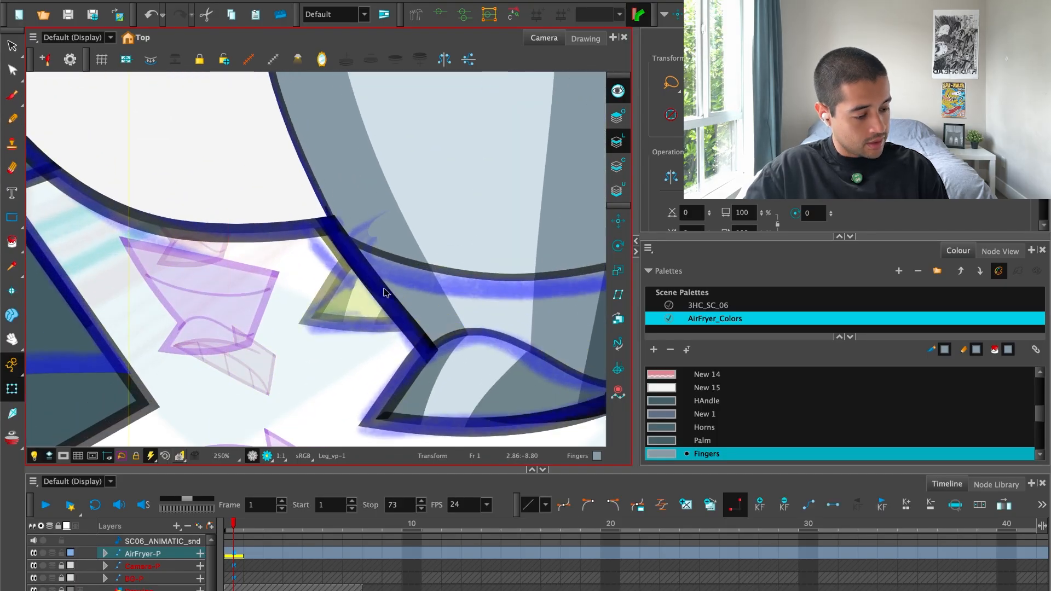
pyautogui.press('1')
pyautogui.press('1')
pyautogui.press('1')
pyautogui.press('1')
pyautogui.press('1')
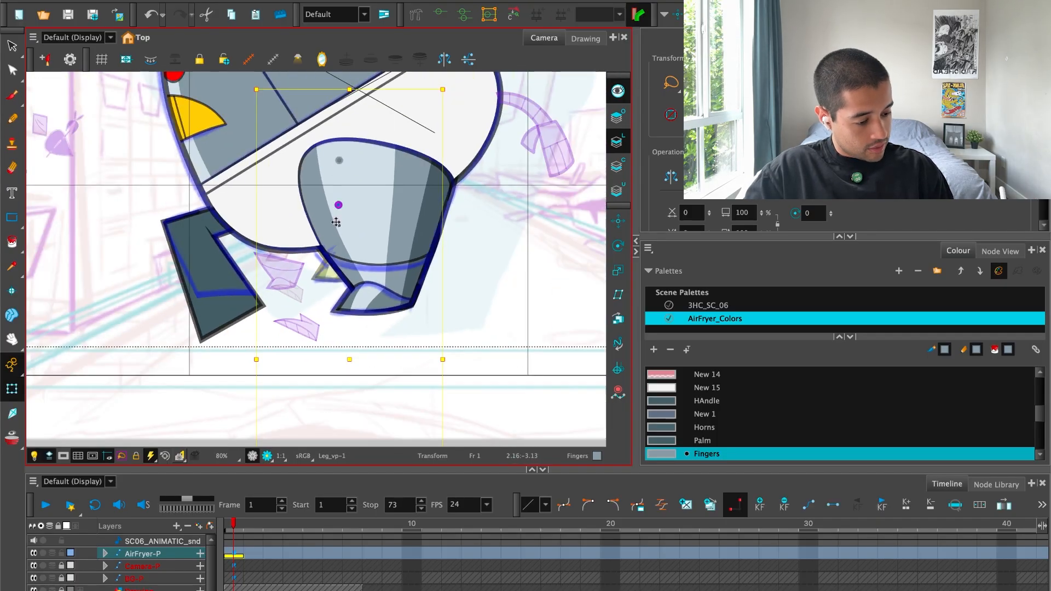
pyautogui.press('2')
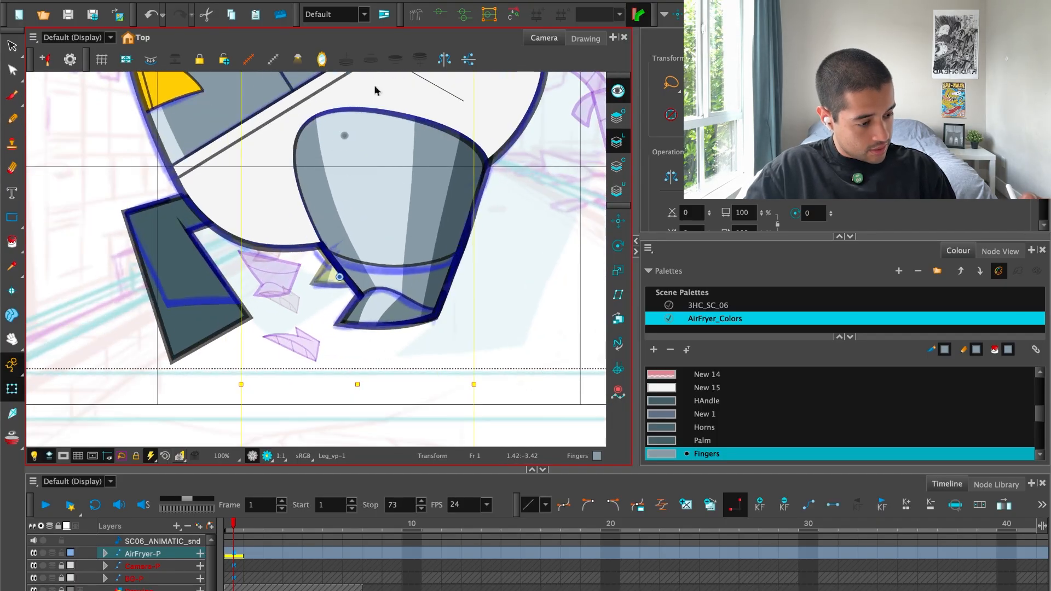
pyautogui.press('1')
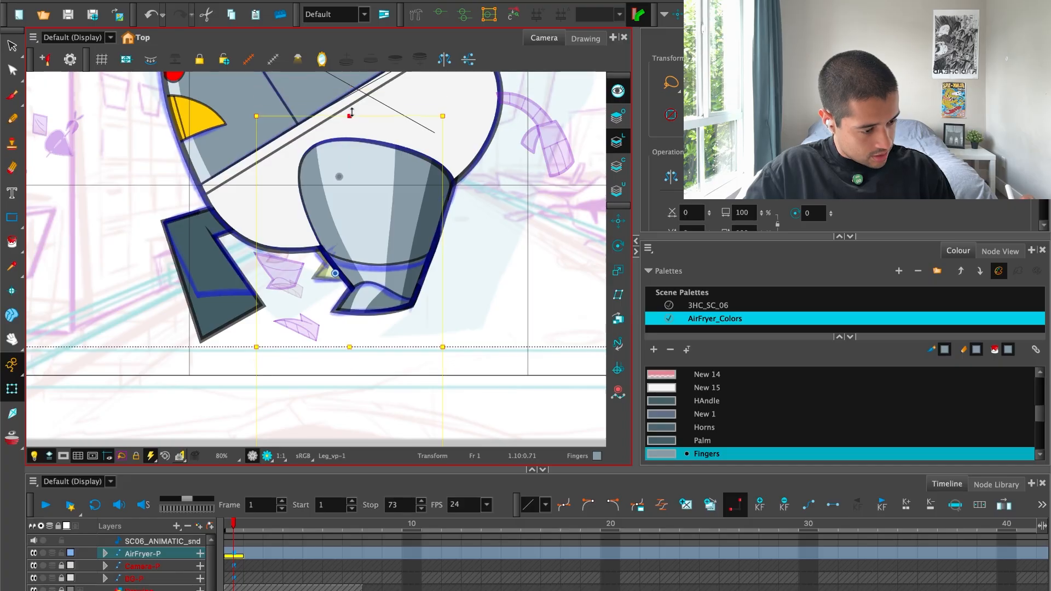
pyautogui.press('2')
pyautogui.press('2')
pyautogui.press('2')
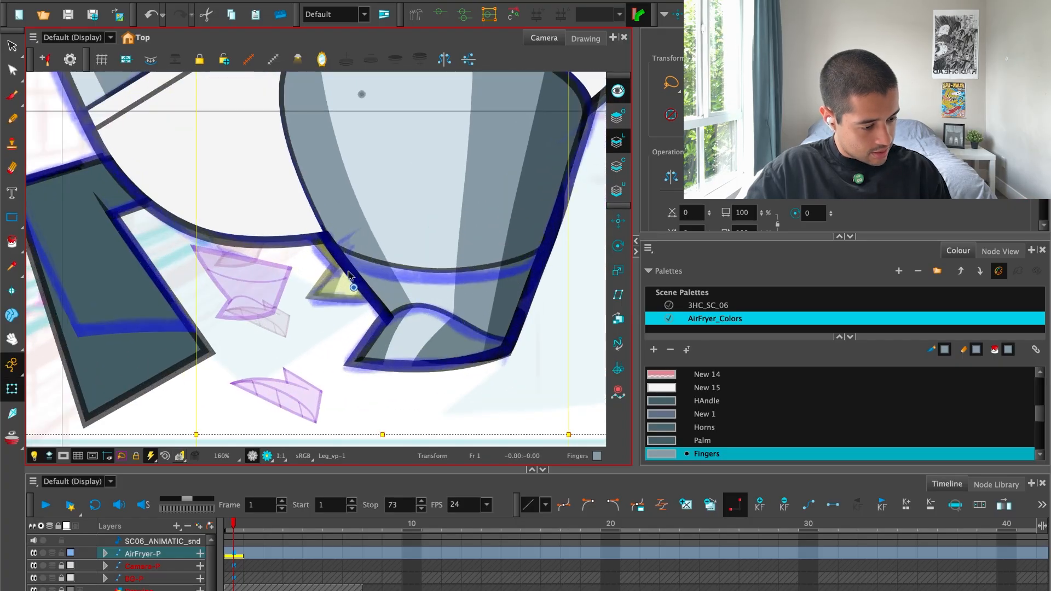
pyautogui.press('1')
pyautogui.press('1')
pyautogui.press('1')
pyautogui.press('1')
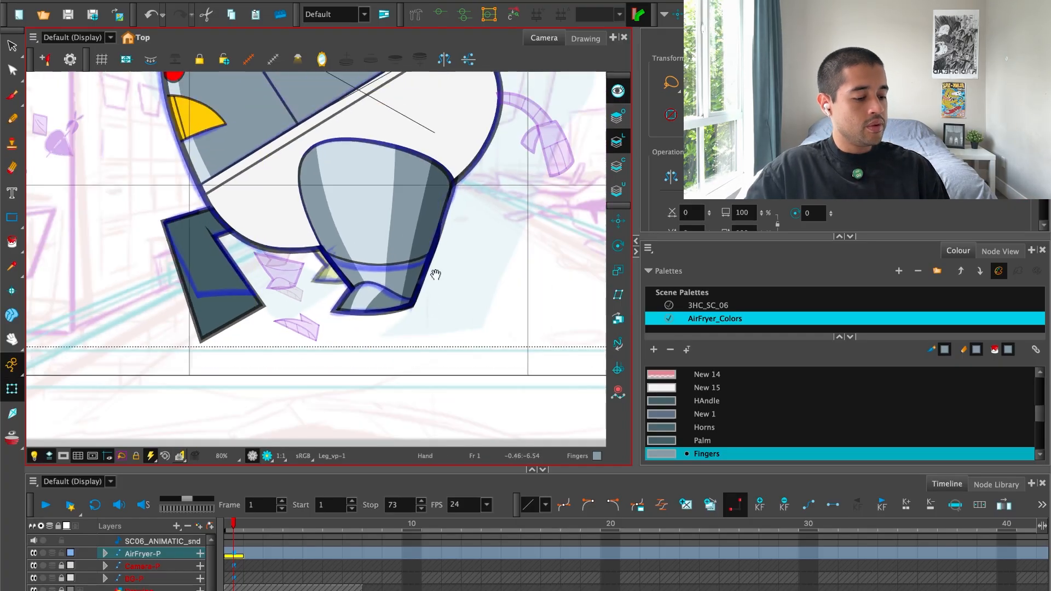
# Select the Handle-2 shape beside the body and raise its lower-left deformer point to the corner of the sketch.
pyautogui.moveTo(427, 349); pyautogui.dragTo(433, 359)
pyautogui.moveTo(358, 343); pyautogui.dragTo(416, 331)
pyautogui.press('2')
pyautogui.press('2')
pyautogui.press('2')
pyautogui.click(298, 303)
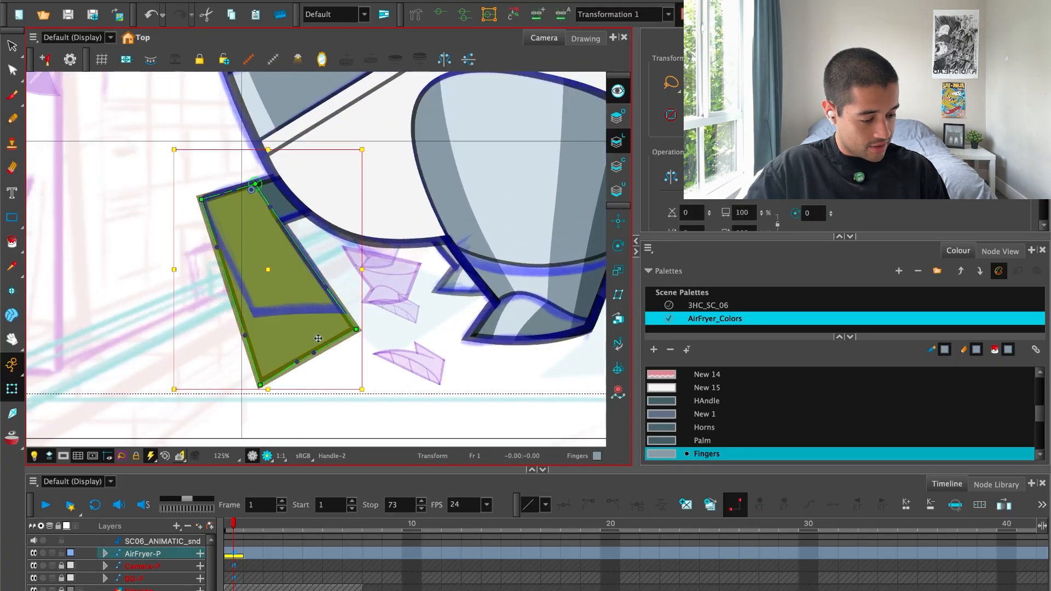
pyautogui.hotkey('shift', 'F11')
pyautogui.press('2')
pyautogui.moveTo(244, 419); pyautogui.dragTo(235, 332)
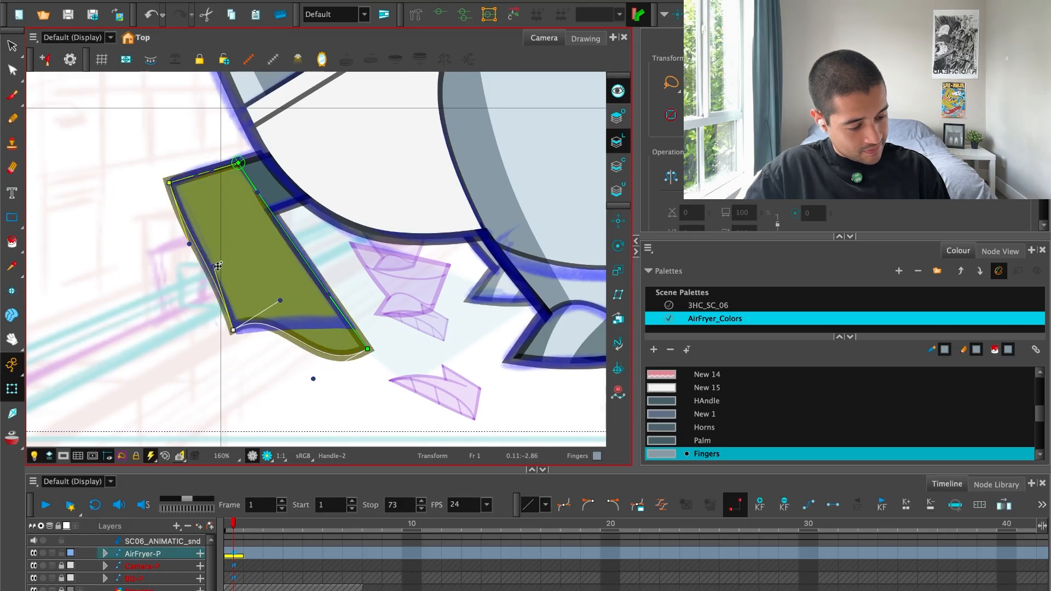
# Move the handle shape's lower-right point onto the sketch and straighten its bottom edge with the curve handles.
pyautogui.moveTo(278, 301); pyautogui.dragTo(276, 320)
pyautogui.hotkey('ctrl', 'z')
pyautogui.moveTo(368, 349); pyautogui.dragTo(351, 327)
pyautogui.press('2')
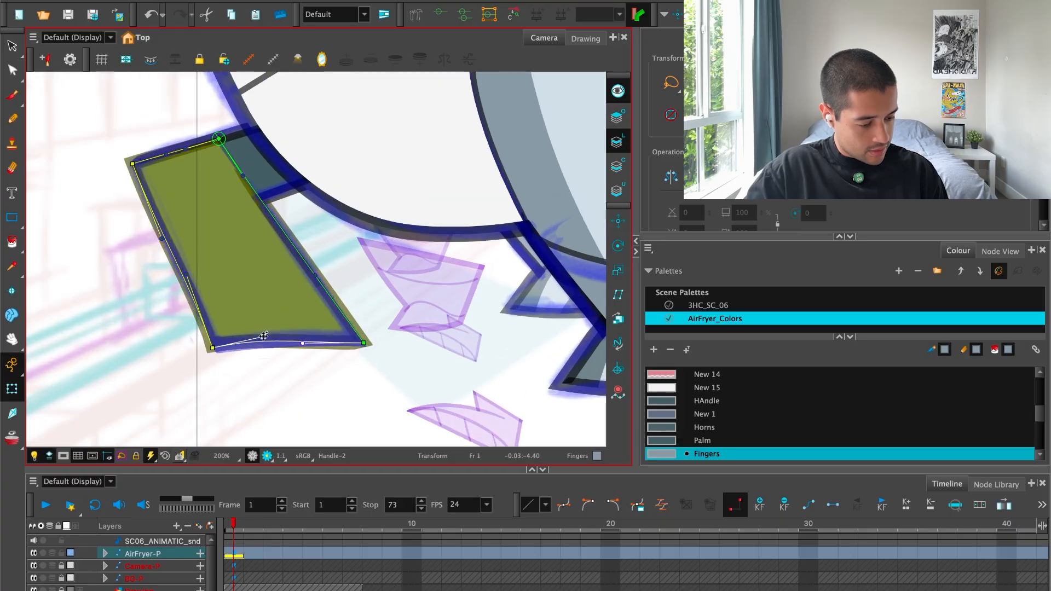
pyautogui.moveTo(276, 321); pyautogui.dragTo(274, 333)
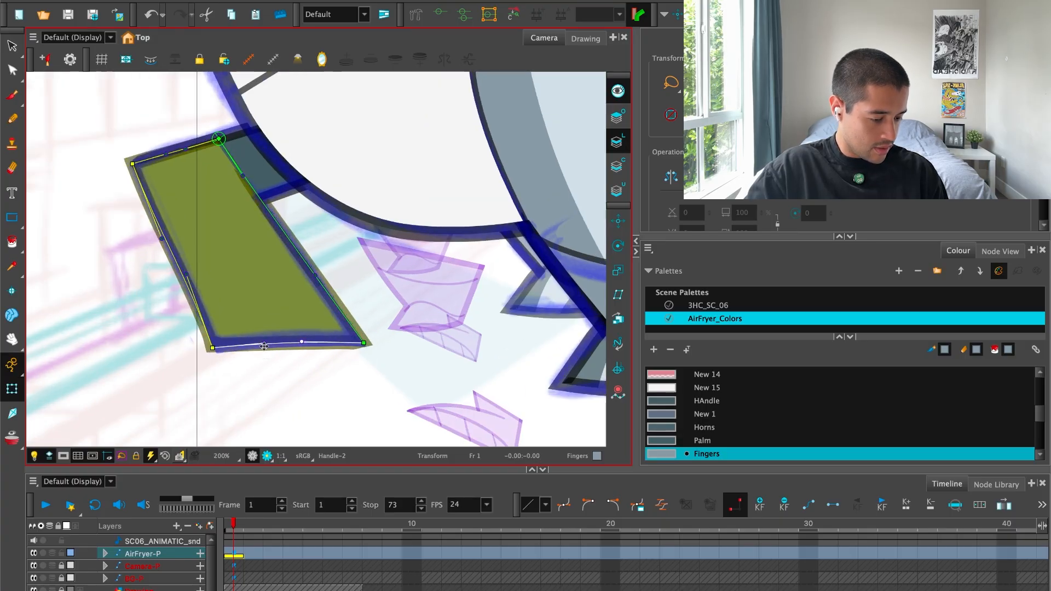
pyautogui.click(379, 355)
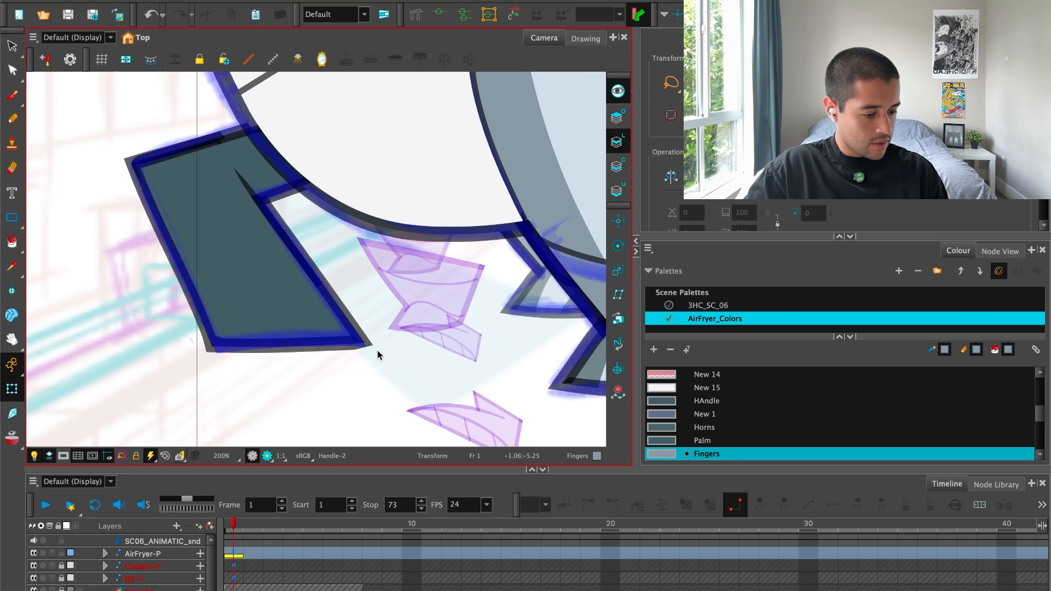
# Show the handle shape's deformer up close and preview it in render view.
pyautogui.click(318, 329)
pyautogui.press('2')
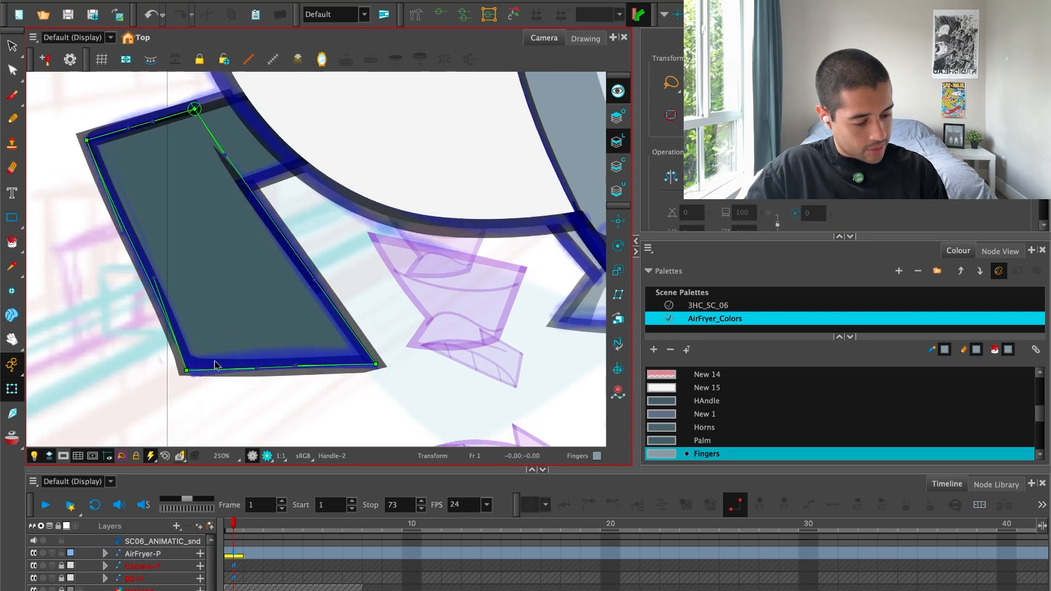
pyautogui.click(266, 456)
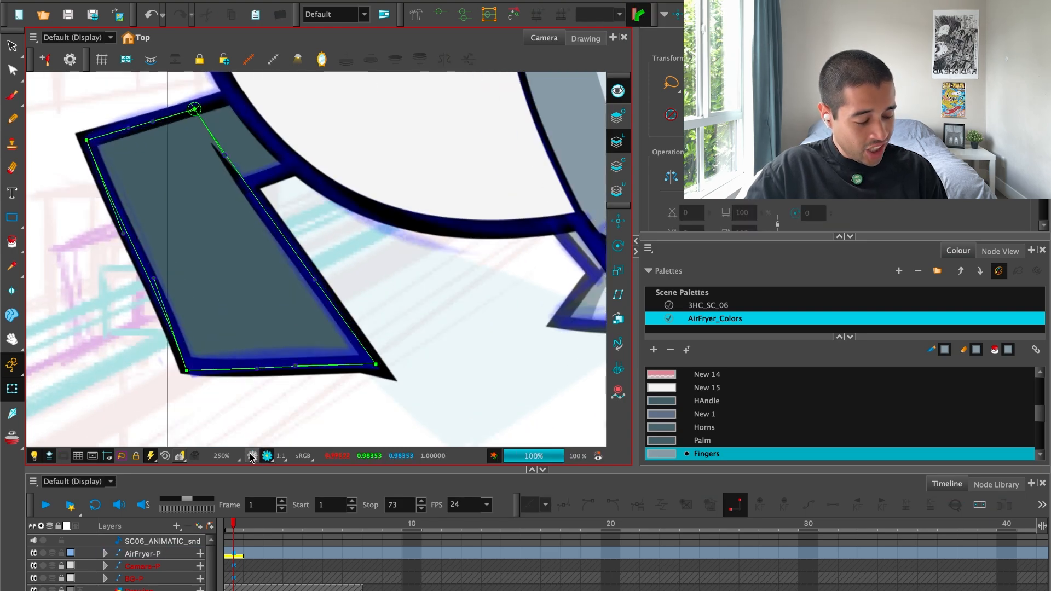
# Leave the render view and undo the recent bottom-edge curve and lower-left point edits on the handle shape.
pyautogui.click(252, 456)
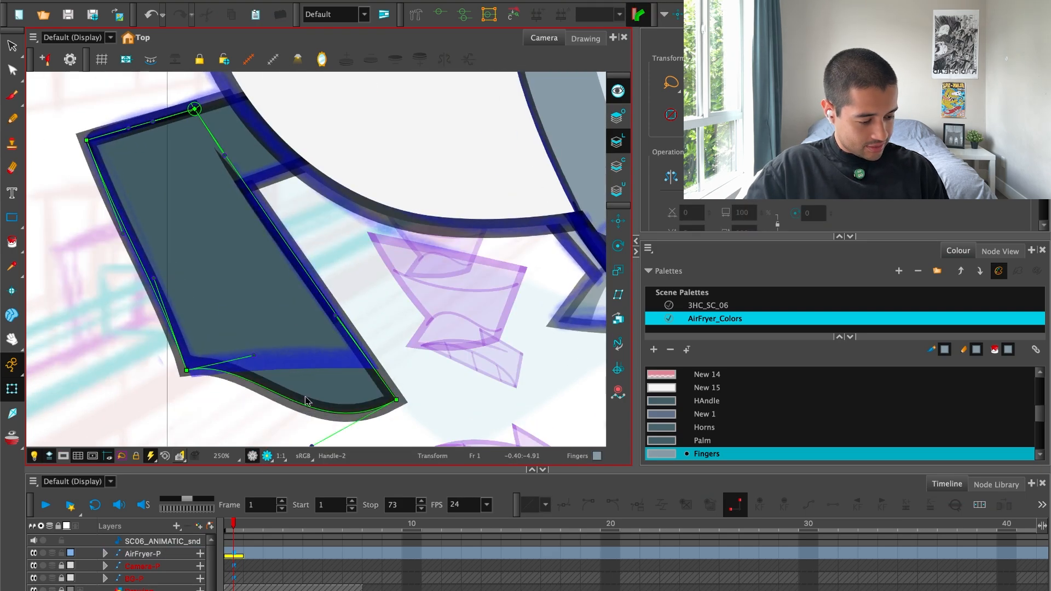
pyautogui.moveTo(256, 369); pyautogui.dragTo(260, 324)
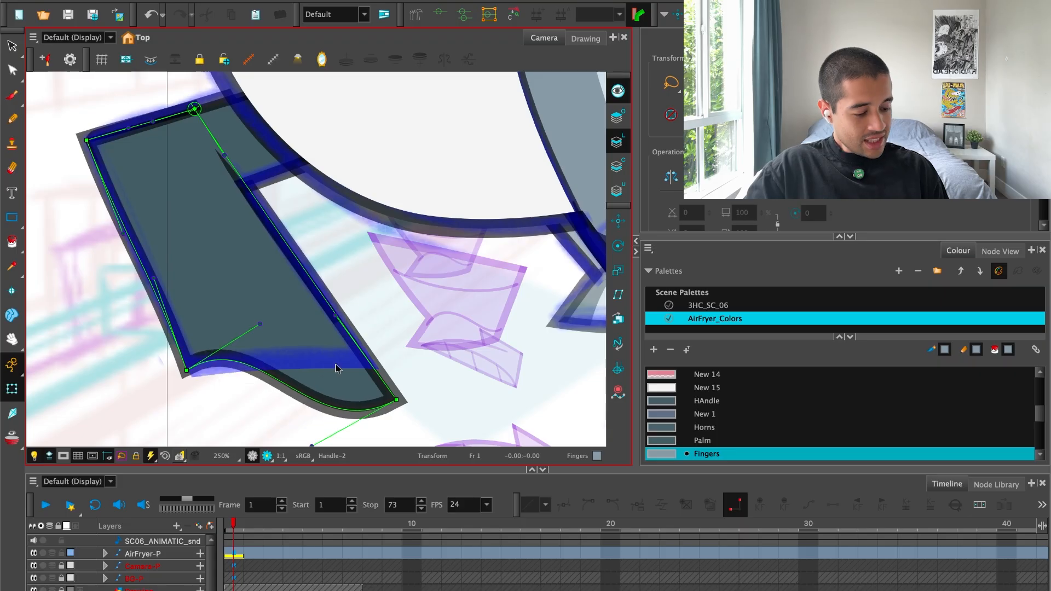
pyautogui.hotkey('ctrl', 'z')
pyautogui.hotkey('ctrl', 'z')
pyautogui.hotkey('ctrl', 'z')
pyautogui.hotkey('ctrl', 'z')
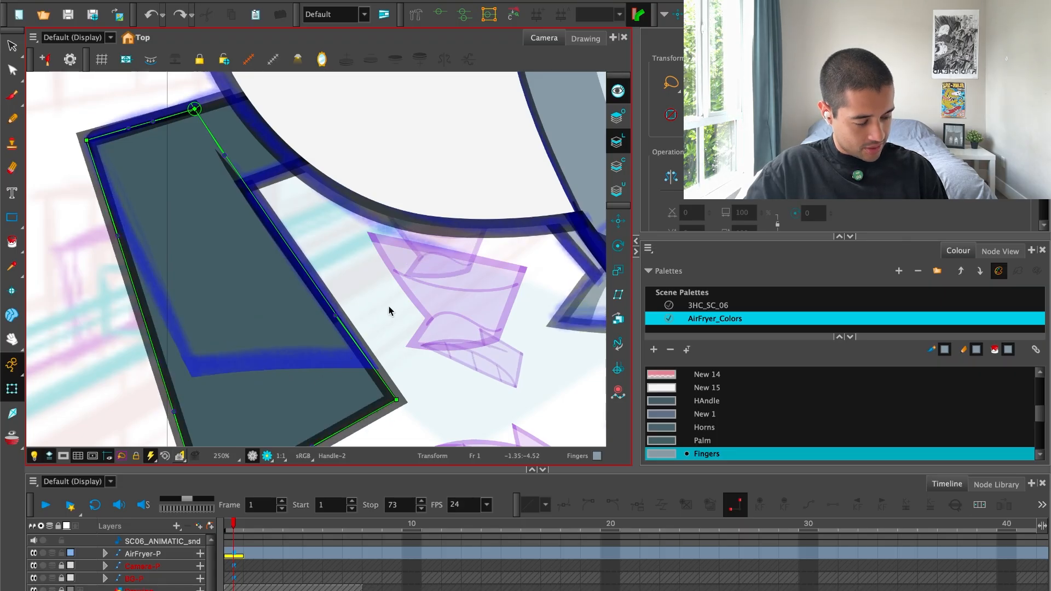
# Try to shorten and vertically skew the whole handle shape toward the sketch's bottom edge in a rotated view.
pyautogui.moveTo(409, 345); pyautogui.dragTo(350, 417)
pyautogui.press('1')
pyautogui.click(277, 294)
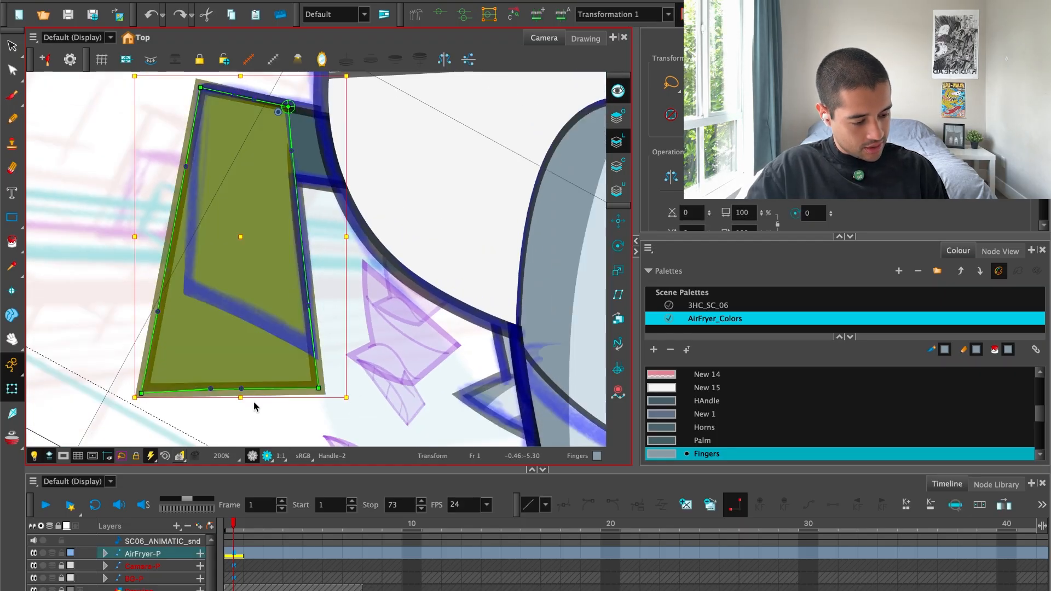
pyautogui.moveTo(241, 398); pyautogui.dragTo(239, 361)
pyautogui.moveTo(134, 311); pyautogui.dragTo(138, 269)
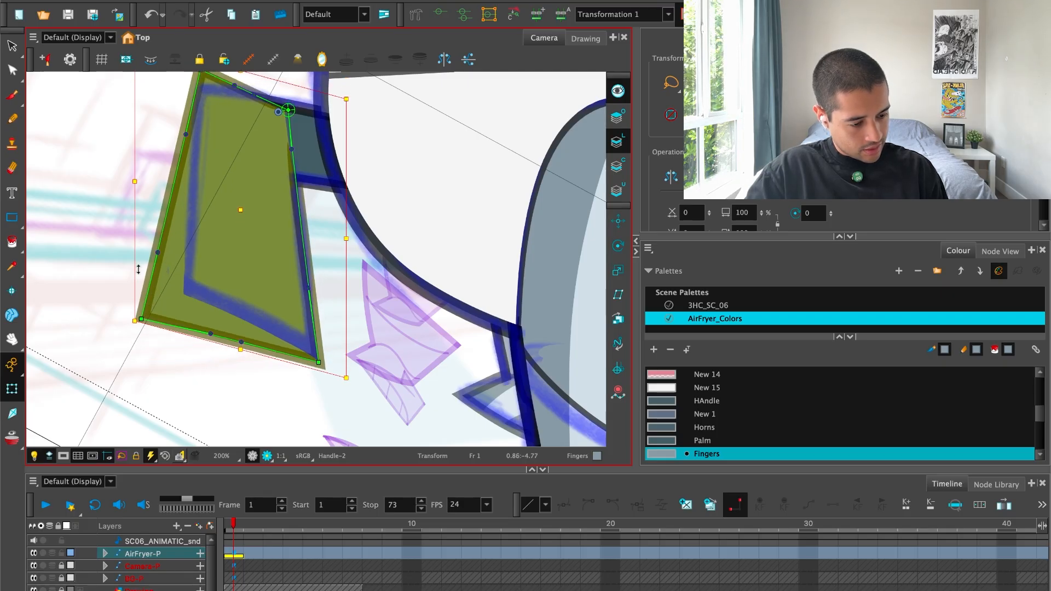
pyautogui.moveTo(342, 237); pyautogui.dragTo(334, 237)
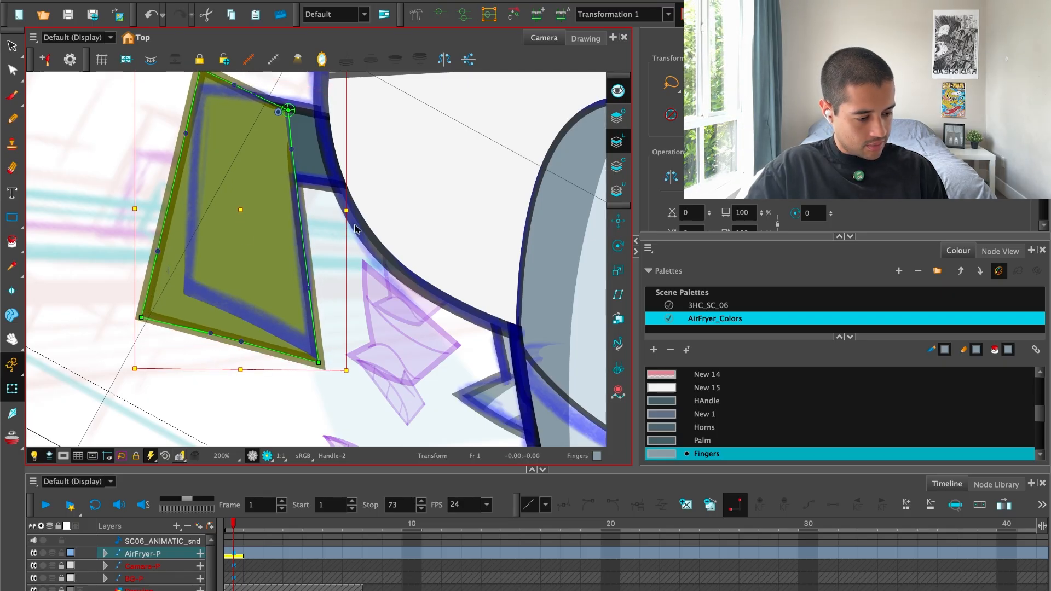
pyautogui.hotkey('ctrl', 'z')
pyautogui.hotkey('shift', 'x')
pyautogui.press('Escape')
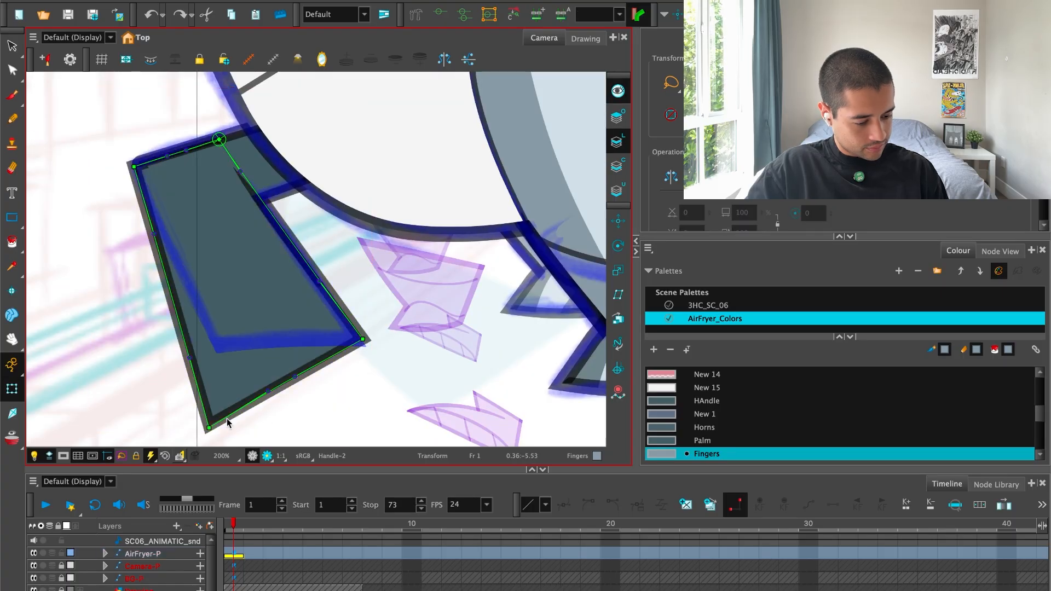
# Raise the handle shape's lower-left deformer point to the sketch corner, straighten its bottom edge, and preview it in render view.
pyautogui.moveTo(210, 426); pyautogui.dragTo(209, 355)
pyautogui.moveTo(269, 325); pyautogui.dragTo(261, 343)
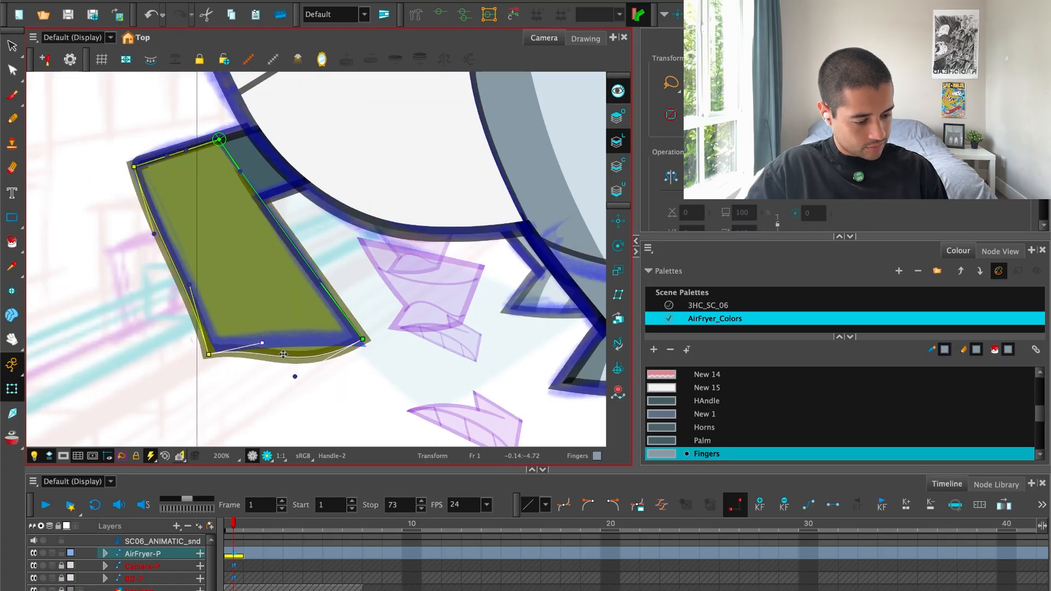
pyautogui.moveTo(295, 377); pyautogui.dragTo(294, 342)
pyautogui.click(267, 459)
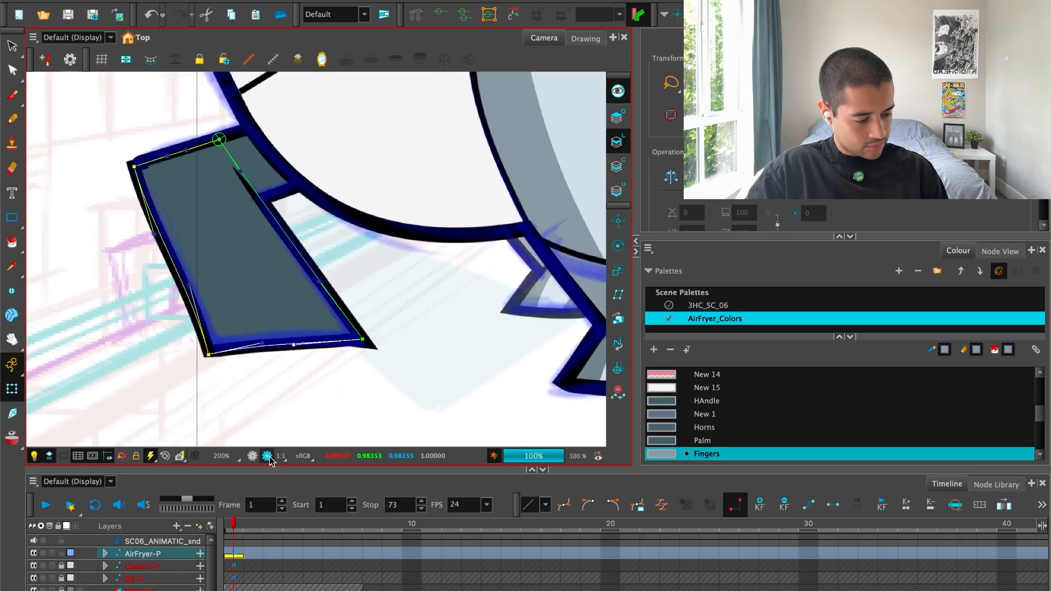
pyautogui.click(267, 456)
# Locate the Handle drawing in the node network and check its line thickness properties.
pyautogui.click(1000, 251)
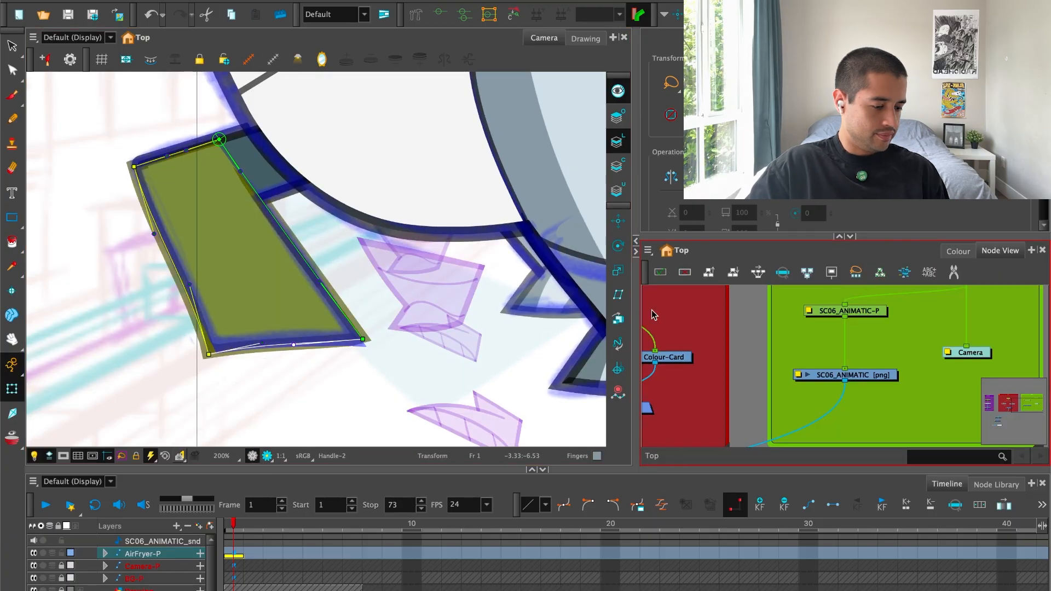
pyautogui.click(313, 329)
pyautogui.click(314, 328)
pyautogui.press('o')
pyautogui.scroll(1, 887, 400)
pyautogui.click(855, 386)
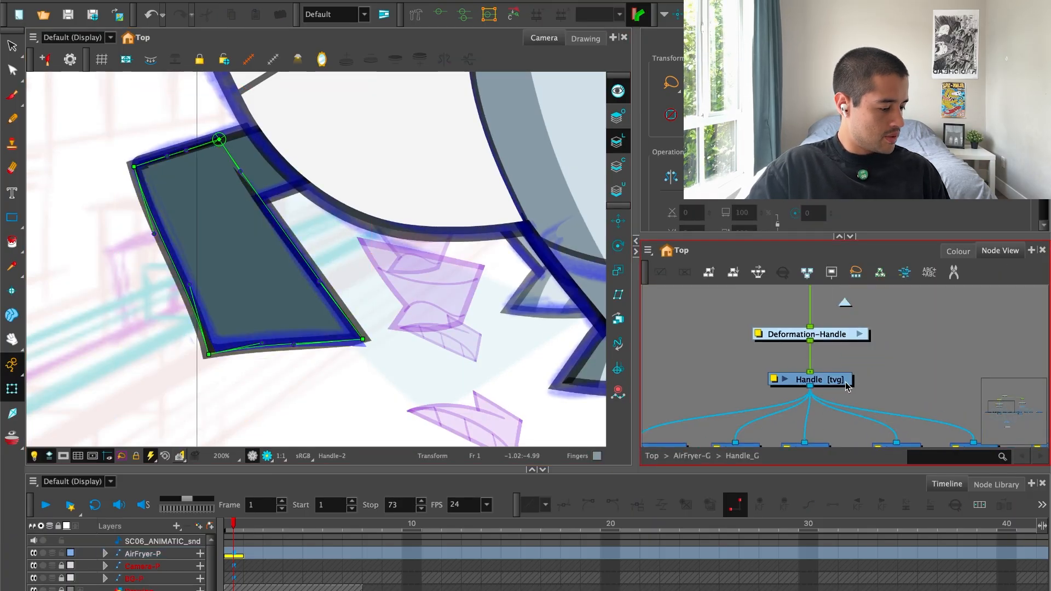
pyautogui.click(823, 385)
pyautogui.hotkey('shift', 'e')
pyautogui.click(471, 99)
pyautogui.click(525, 98)
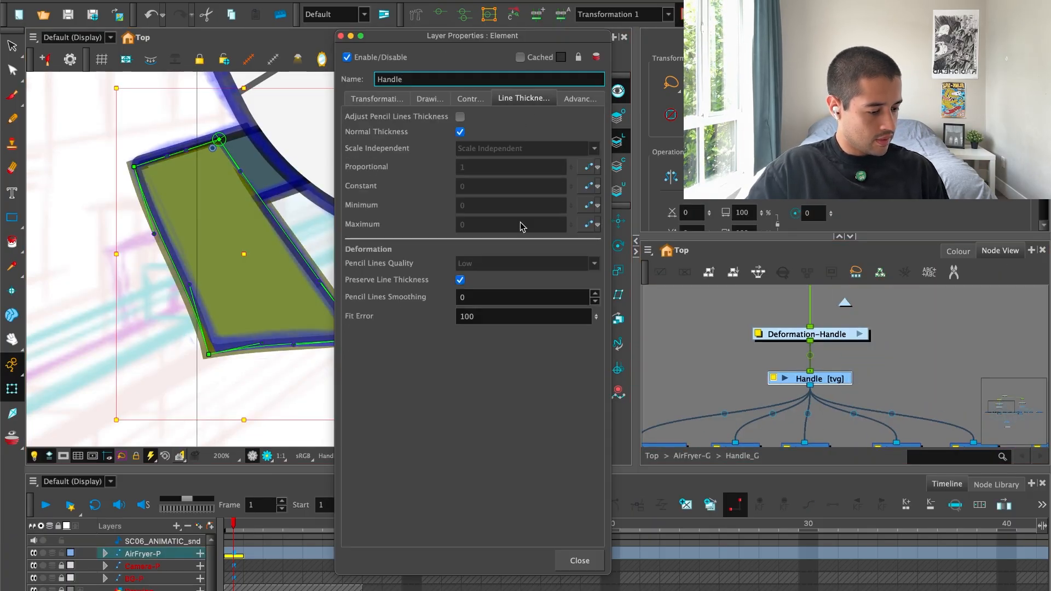
pyautogui.click(585, 559)
# Undo the remaining deformer point and curve edits on the handle shape.
pyautogui.click(406, 346)
pyautogui.hotkey('ctrl', 'z')
pyautogui.hotkey('ctrl', 'z')
pyautogui.hotkey('ctrl', 'z')
pyautogui.hotkey('ctrl', 'z')
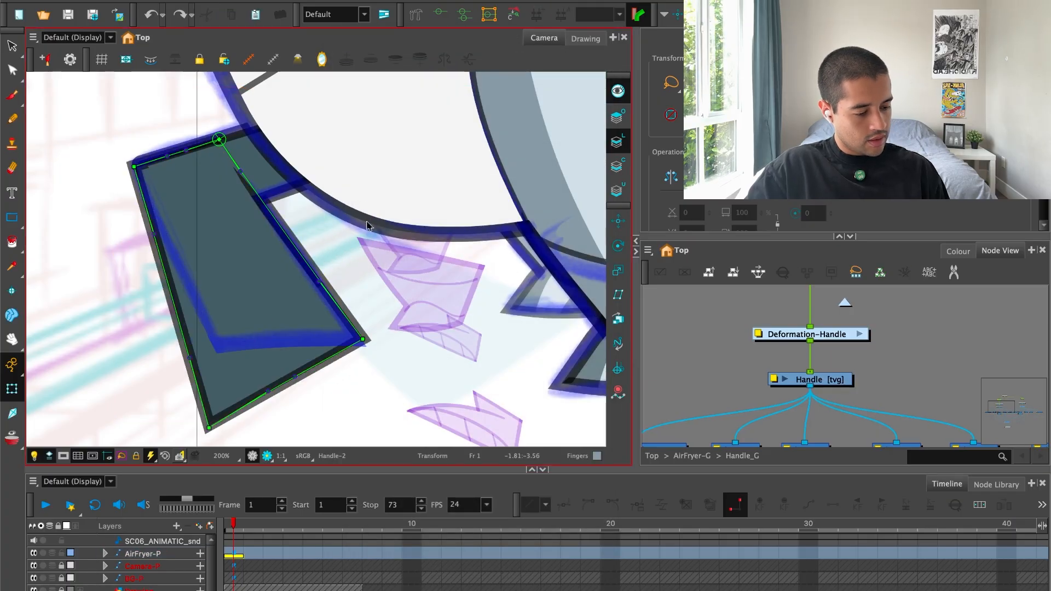
pyautogui.hotkey('ctrl', 'z')
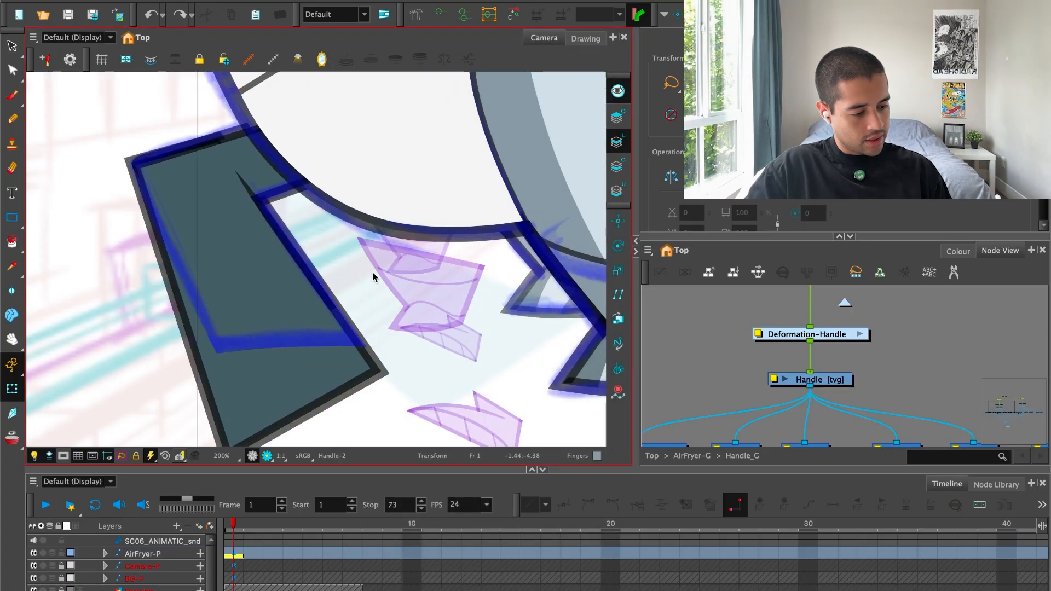
# Select the handle shape and try to shorten it vertically from its bottom edge toward the sketch.
pyautogui.click(261, 170)
pyautogui.scroll(-3, 334, 349)
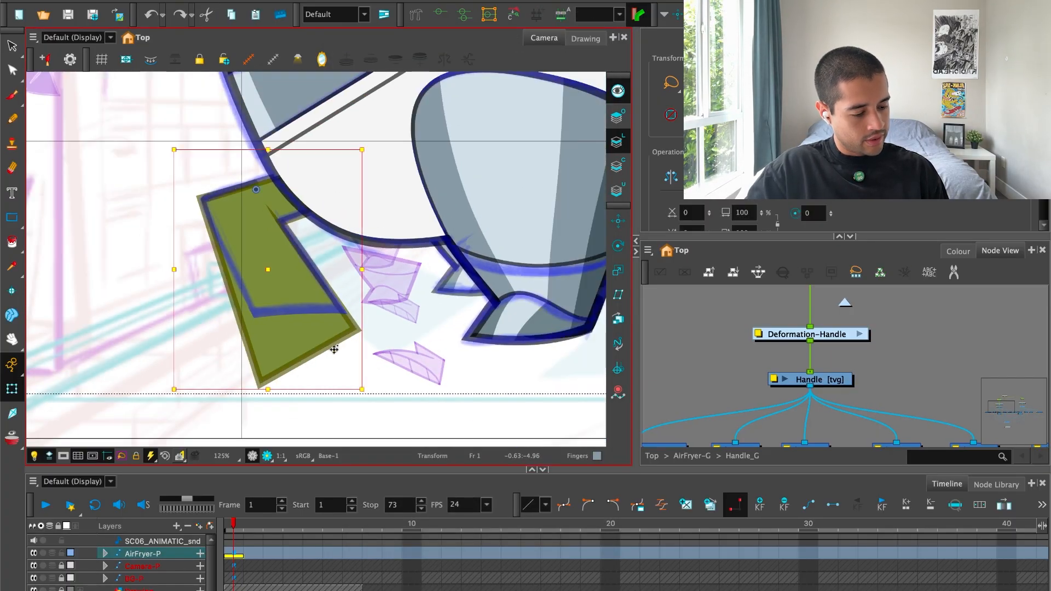
pyautogui.moveTo(270, 392); pyautogui.dragTo(266, 351)
pyautogui.moveTo(361, 282); pyautogui.dragTo(360, 287)
pyautogui.hotkey('ctrl', 'z')
pyautogui.hotkey('ctrl', 'z')
pyautogui.hotkey('ctrl', 'z')
pyautogui.hotkey('ctrl', 'z')
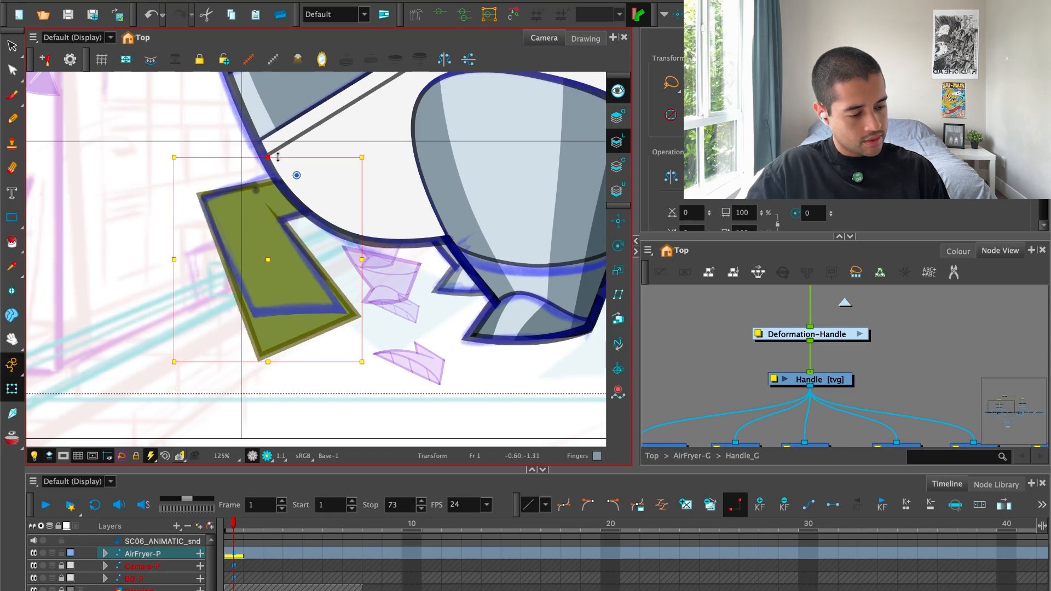
# Skew the handle shape to level its bottom edge and move it onto the bottom of the sketched outline.
pyautogui.moveTo(290, 154)
pyautogui.mouseDown()
pyautogui.moveTo(340, 158)
pyautogui.moveTo(316, 152)
pyautogui.moveTo(325, 156)
pyautogui.mouseUp()
pyautogui.click(146, 293)
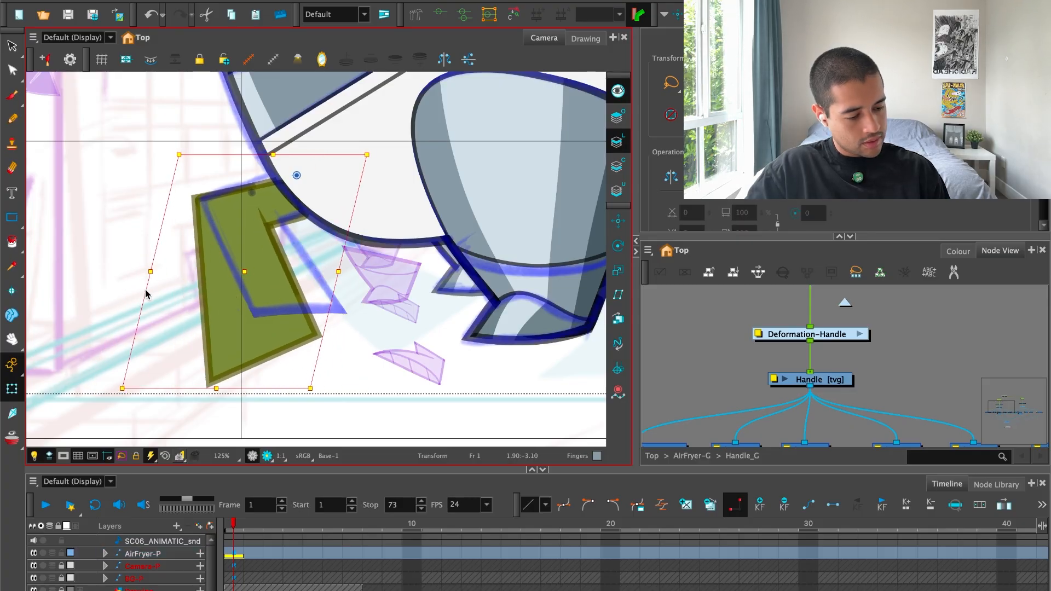
pyautogui.click(194, 267)
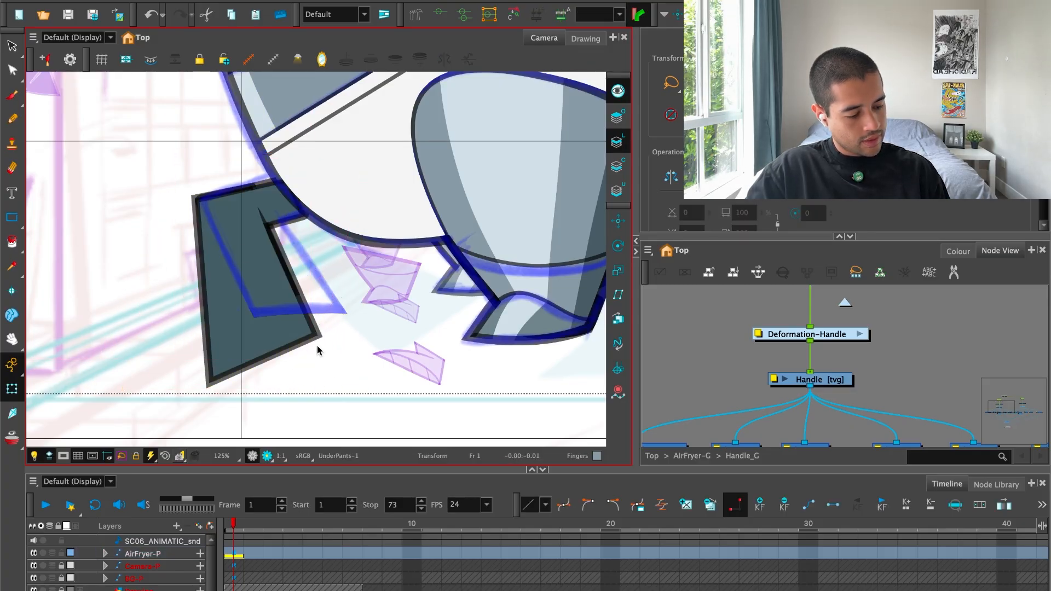
pyautogui.moveTo(165, 350); pyautogui.dragTo(168, 314)
pyautogui.moveTo(275, 270); pyautogui.dragTo(305, 223)
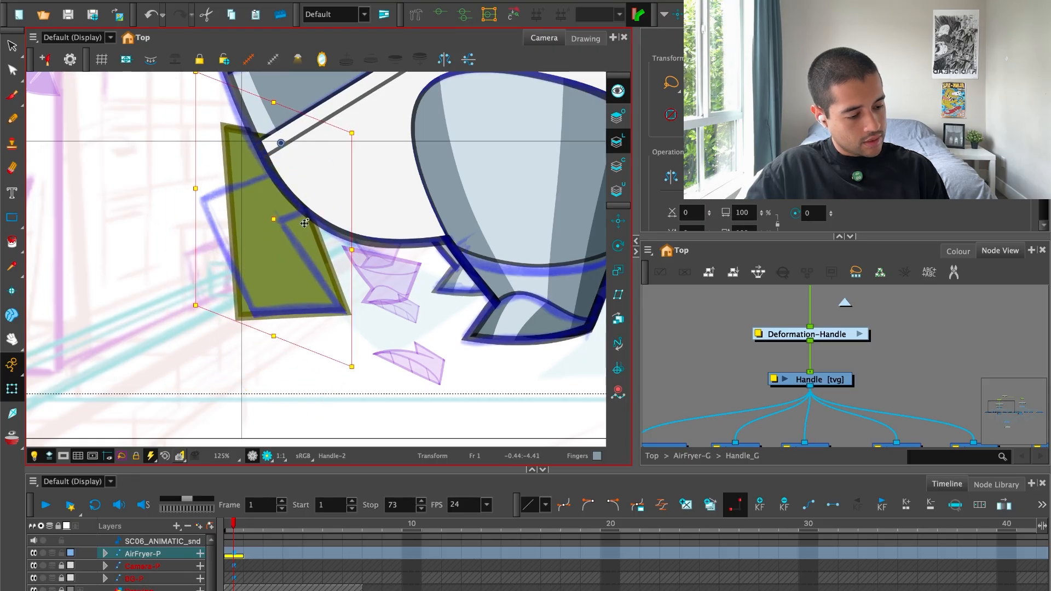
# Skew the handle shape's top outward from the body around a pivot at its bottom edge to match the sketch's slant.
pyautogui.click(281, 143)
pyautogui.press('Escape')
pyautogui.click(284, 279)
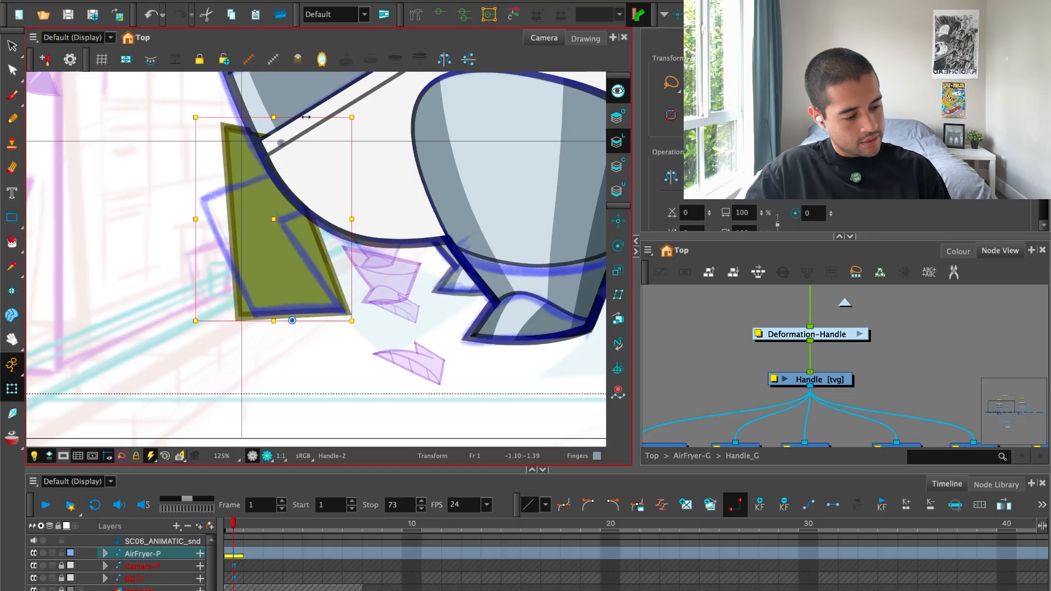
pyautogui.moveTo(306, 117); pyautogui.dragTo(278, 117)
pyautogui.click(257, 144)
pyautogui.click(295, 377)
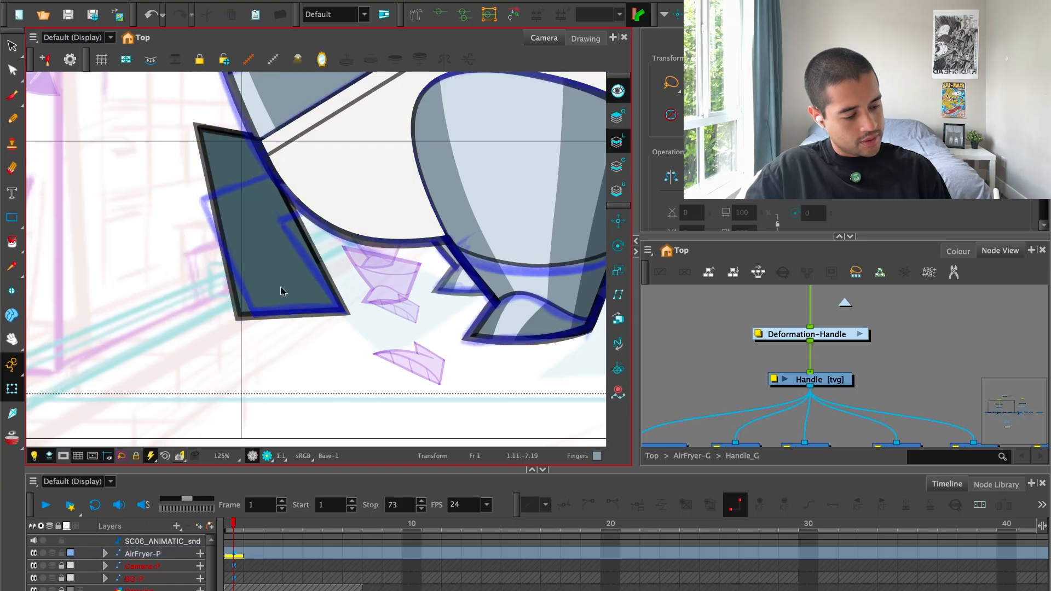
pyautogui.click(281, 291)
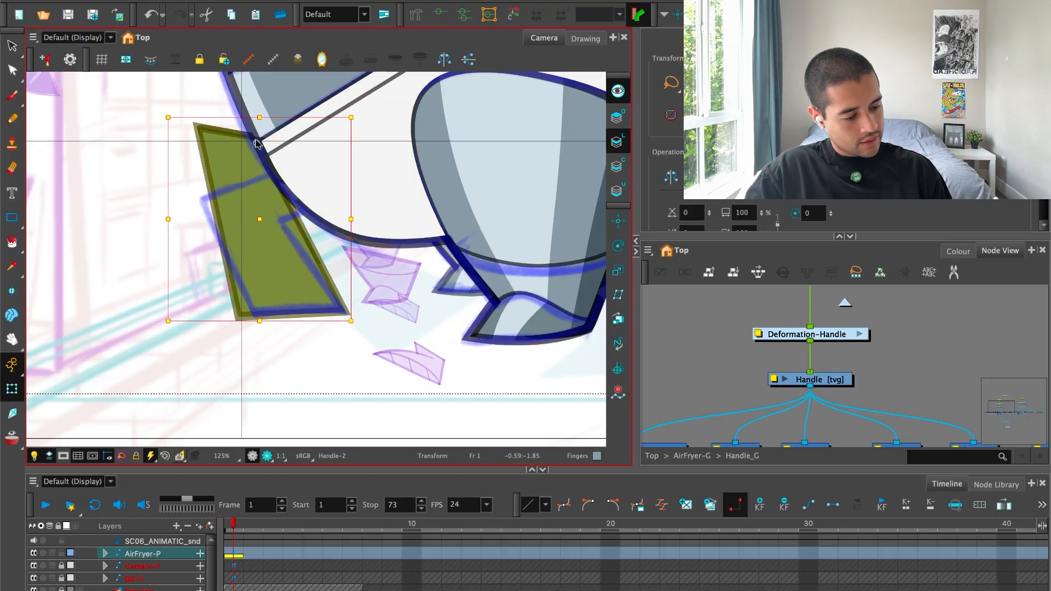
pyautogui.click(289, 375)
pyautogui.click(261, 151)
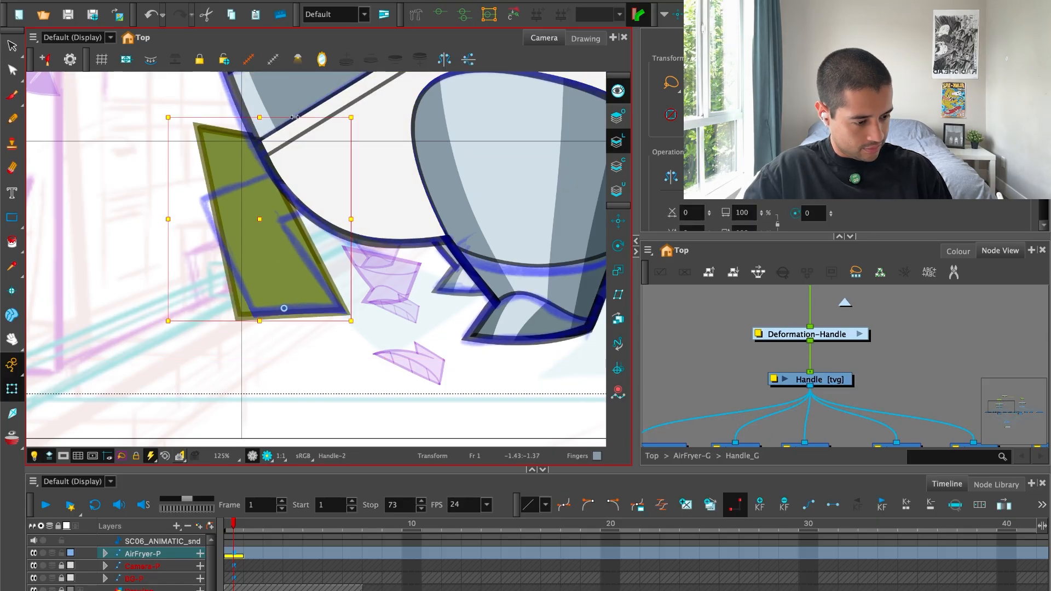
pyautogui.moveTo(295, 117)
pyautogui.mouseDown()
pyautogui.moveTo(268, 118)
pyautogui.moveTo(278, 117)
pyautogui.mouseUp()
# Reselect only the handle shape and skew it vertically, raising the side nearest the body.
pyautogui.click(339, 135)
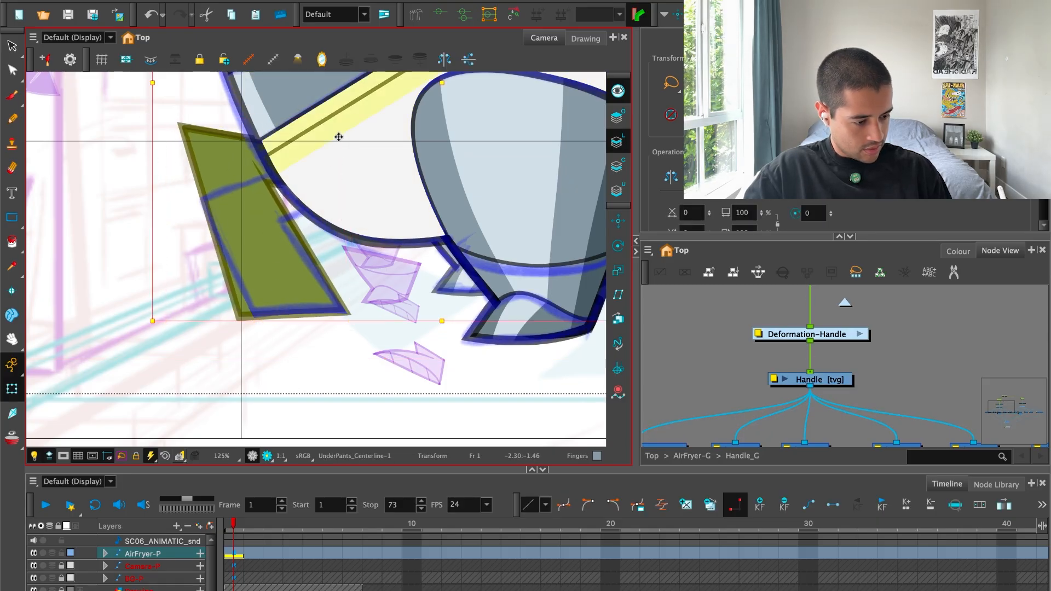
pyautogui.click(335, 251)
pyautogui.click(302, 262)
pyautogui.click(342, 188)
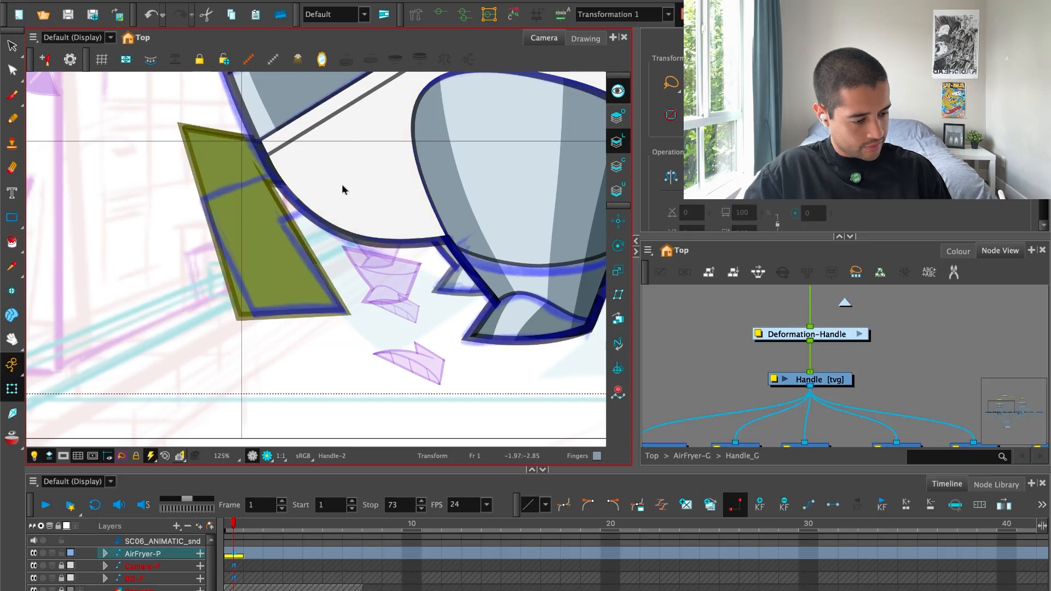
pyautogui.press('b')
pyautogui.moveTo(352, 177); pyautogui.dragTo(352, 155)
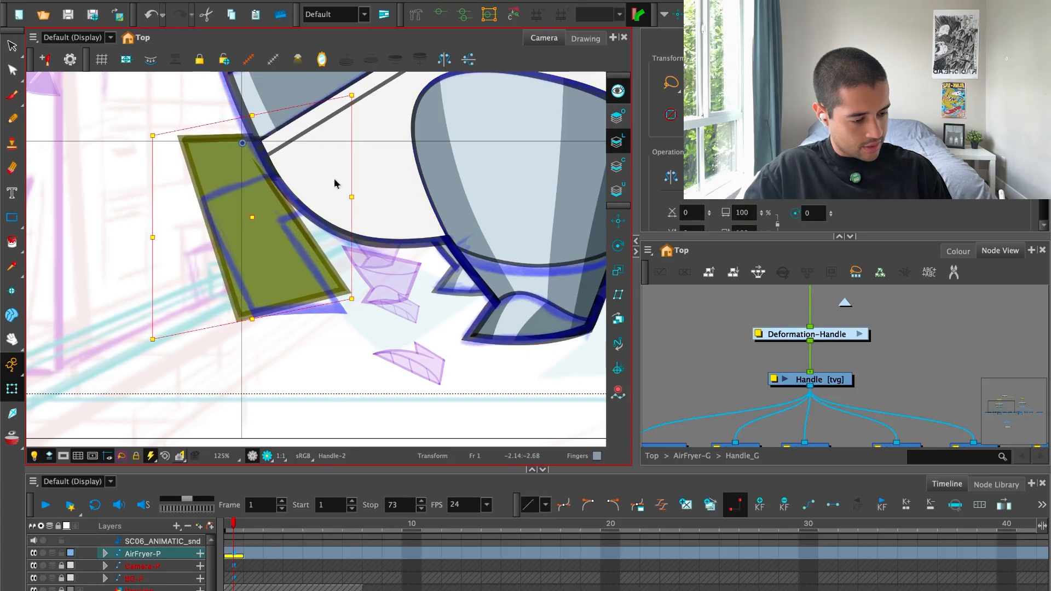
# Scale the handle shape down slightly and move it onto the blue sketch outline.
pyautogui.click(152, 339)
pyautogui.moveTo(153, 323); pyautogui.dragTo(164, 299)
pyautogui.moveTo(281, 250); pyautogui.dragTo(290, 284)
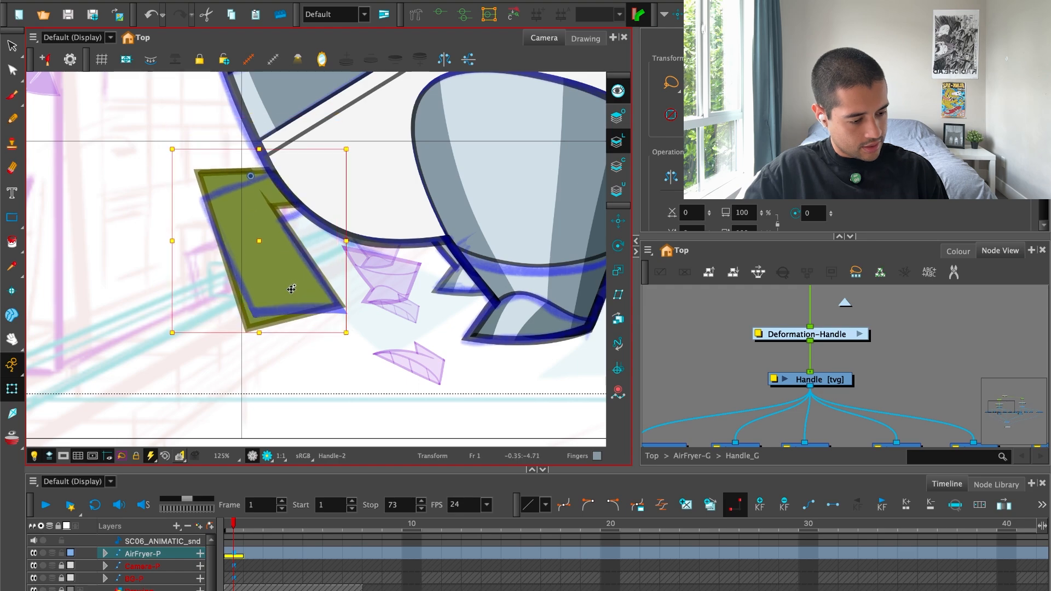
pyautogui.click(342, 359)
# Compare the whole robot pose and the handle shape with and without the blue drawover.
pyautogui.scroll(-4, 356, 351)
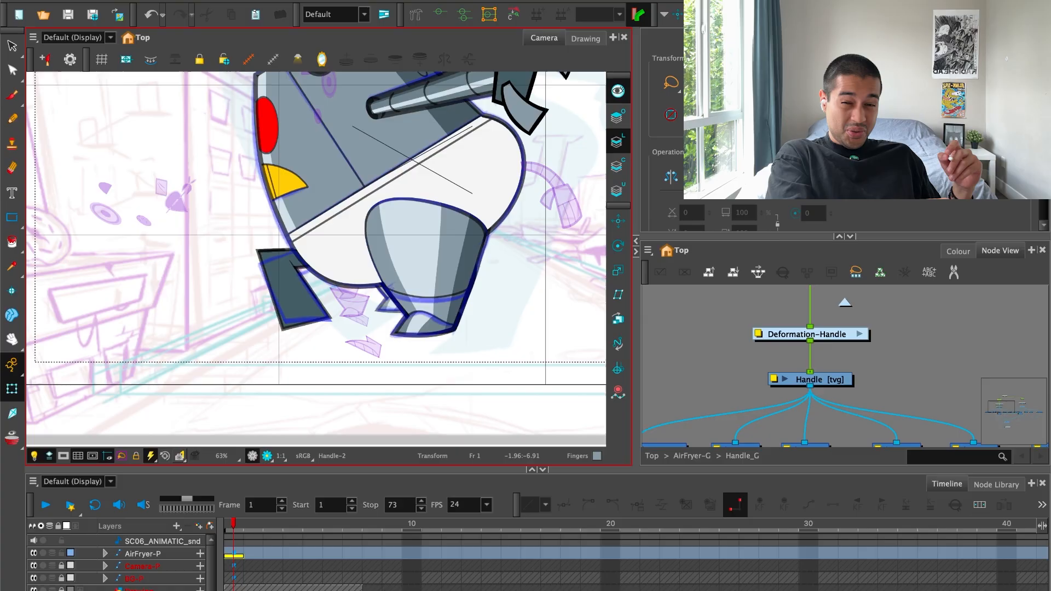
pyautogui.press('1')
pyautogui.moveTo(528, 303); pyautogui.dragTo(489, 359)
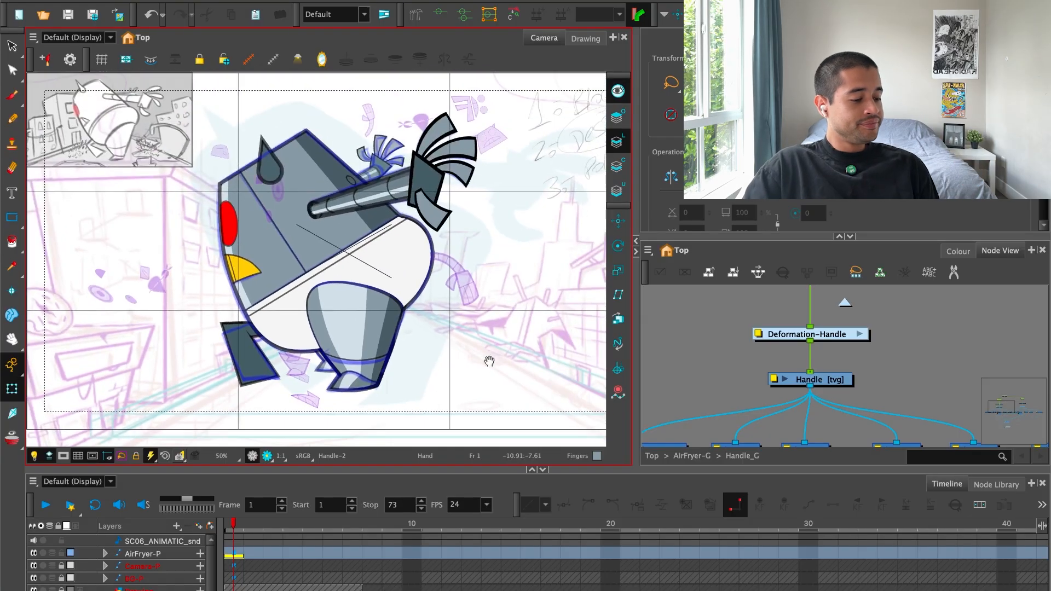
pyautogui.press('2')
pyautogui.press('1')
pyautogui.scroll(-1, 479, 353)
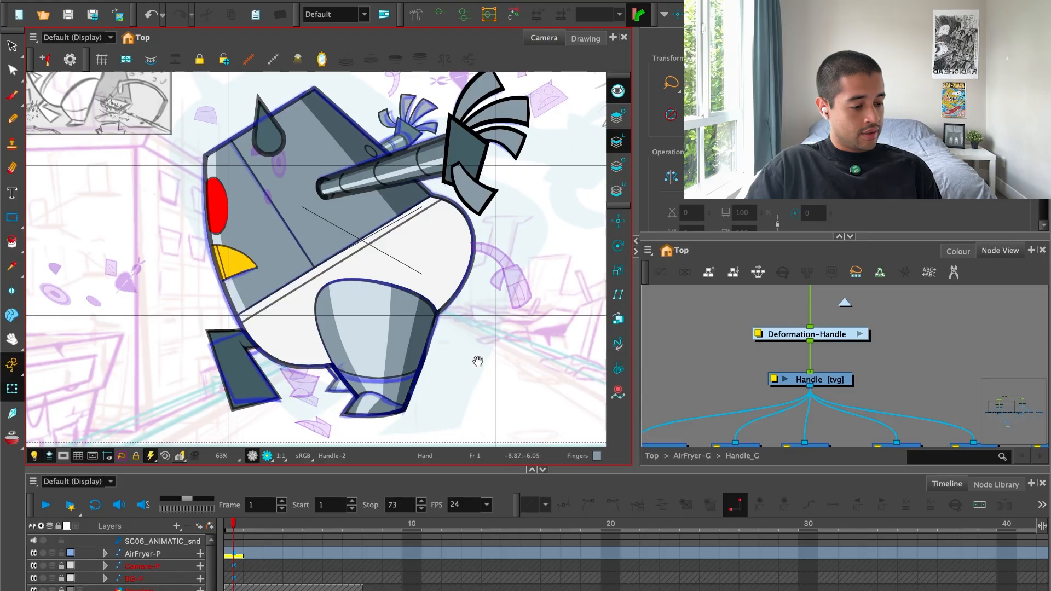
pyautogui.press('1')
pyautogui.moveTo(478, 361); pyautogui.dragTo(473, 369)
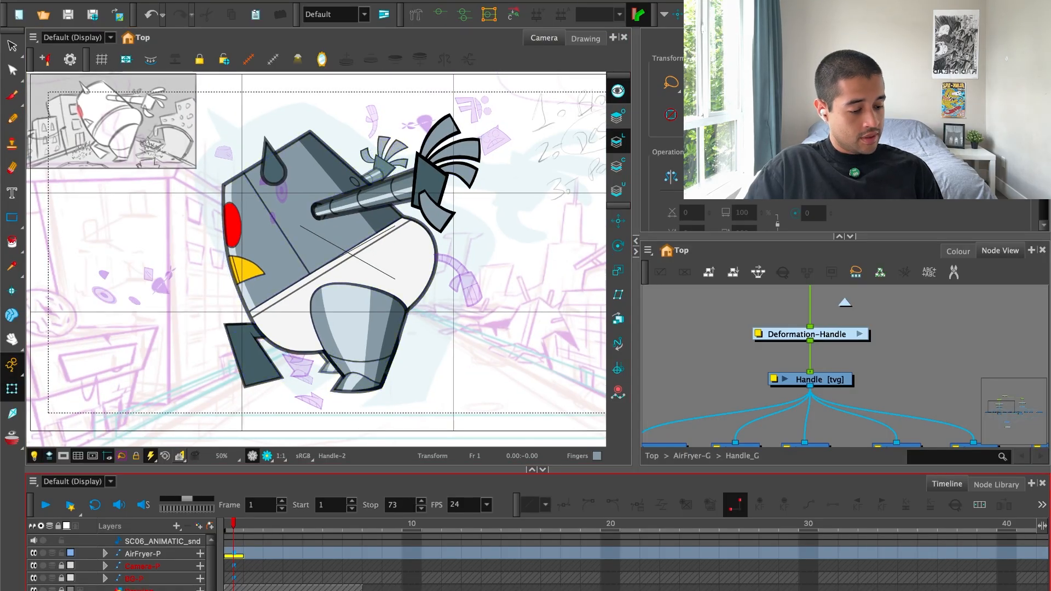
pyautogui.press('1')
pyautogui.scroll(5, 378, 373)
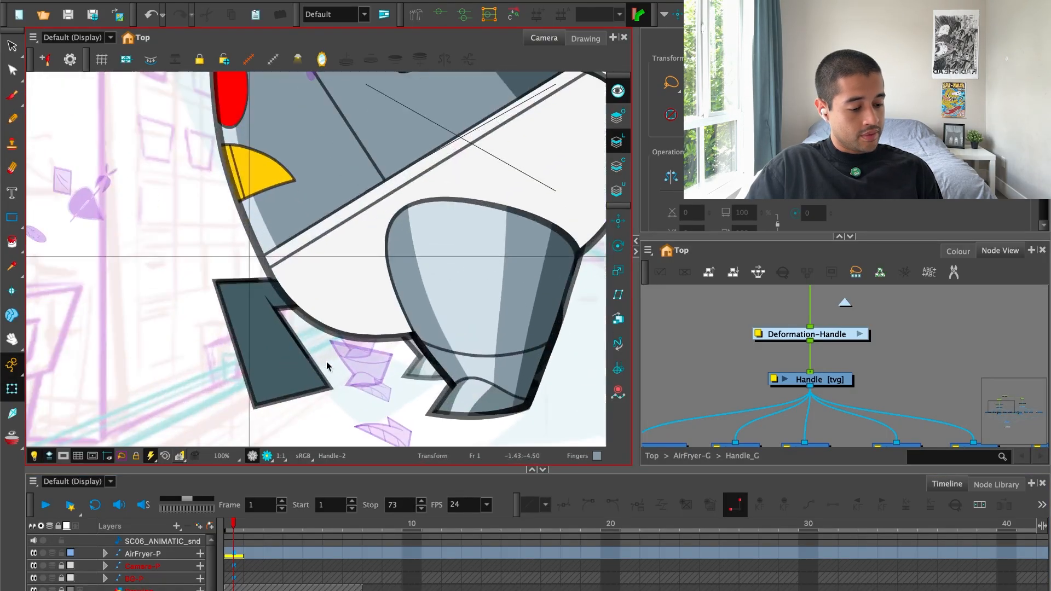
pyautogui.scroll(-4, 379, 361)
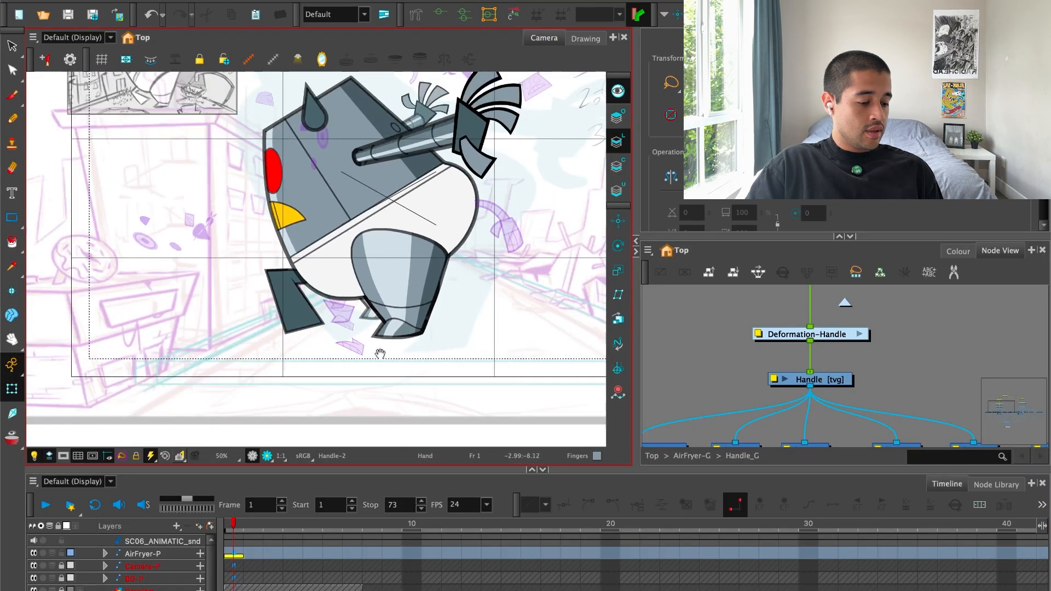
pyautogui.scroll(3, 379, 355)
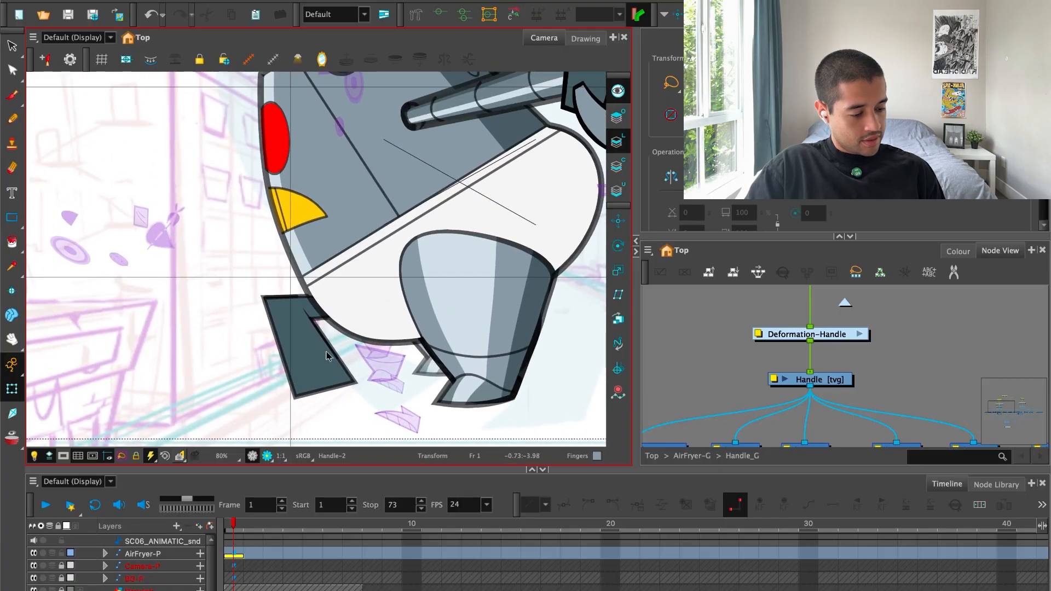
# Select the handle shape, rotate it counter-clockwise so its top edge follows the sketch, and nudge it down.
pyautogui.click(328, 357)
pyautogui.moveTo(329, 356); pyautogui.dragTo(231, 213)
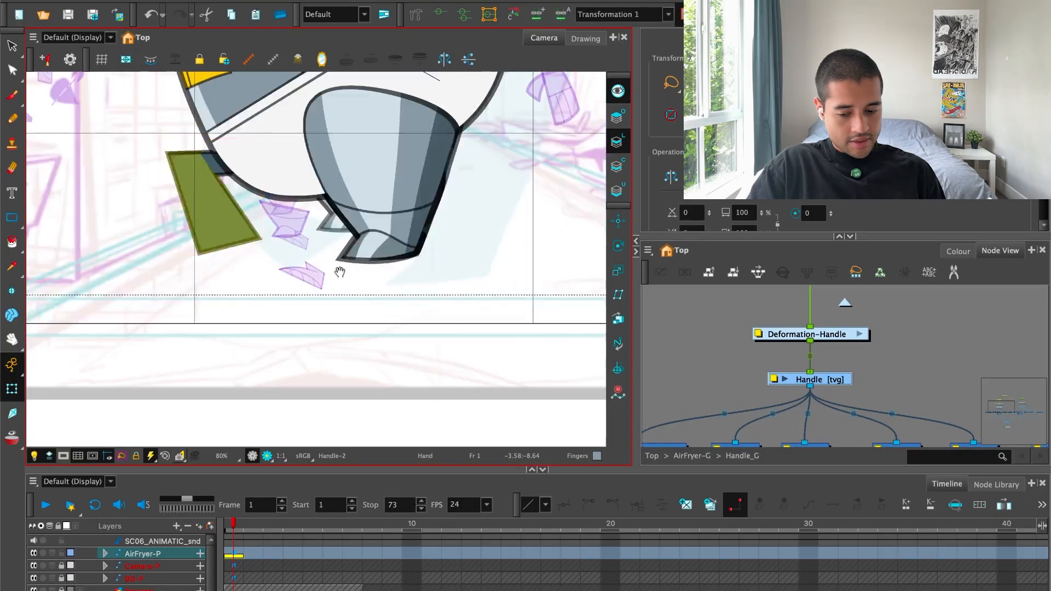
pyautogui.moveTo(340, 272); pyautogui.dragTo(417, 354)
pyautogui.click(417, 354)
pyautogui.click(293, 301)
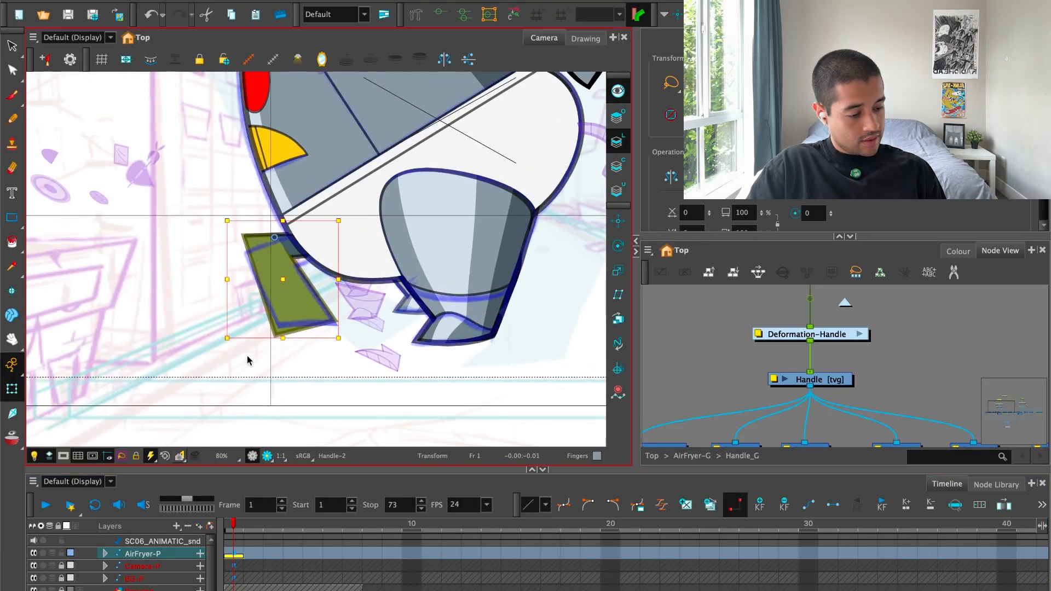
pyautogui.moveTo(355, 219); pyautogui.dragTo(340, 199)
pyautogui.moveTo(300, 275); pyautogui.dragTo(300, 282)
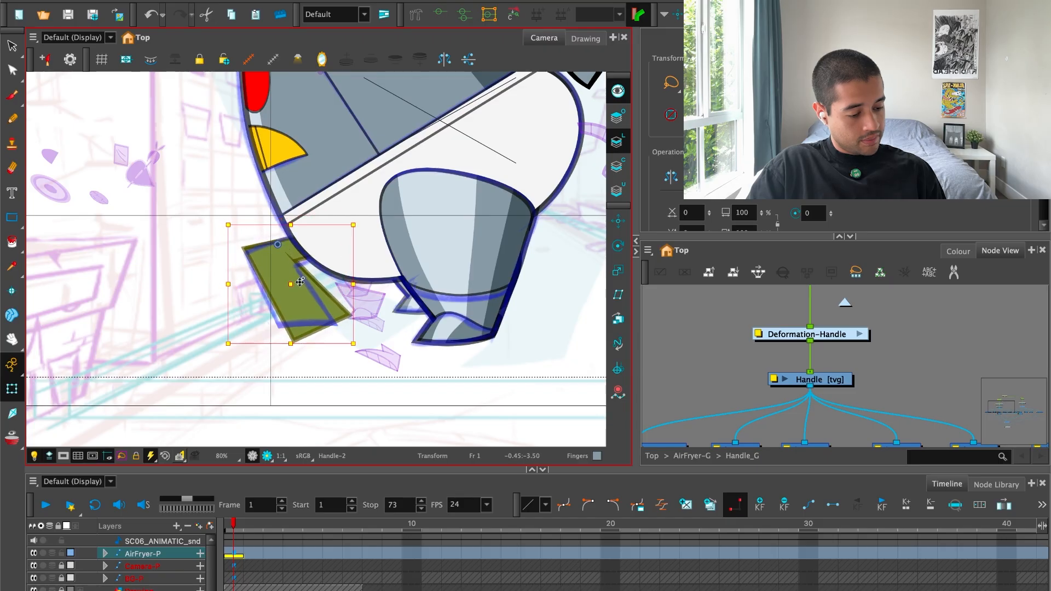
# Reselect the handle shape, show its deformation controls, and raise its lowest corner point to the blue sketch's bottom edge.
pyautogui.click(330, 378)
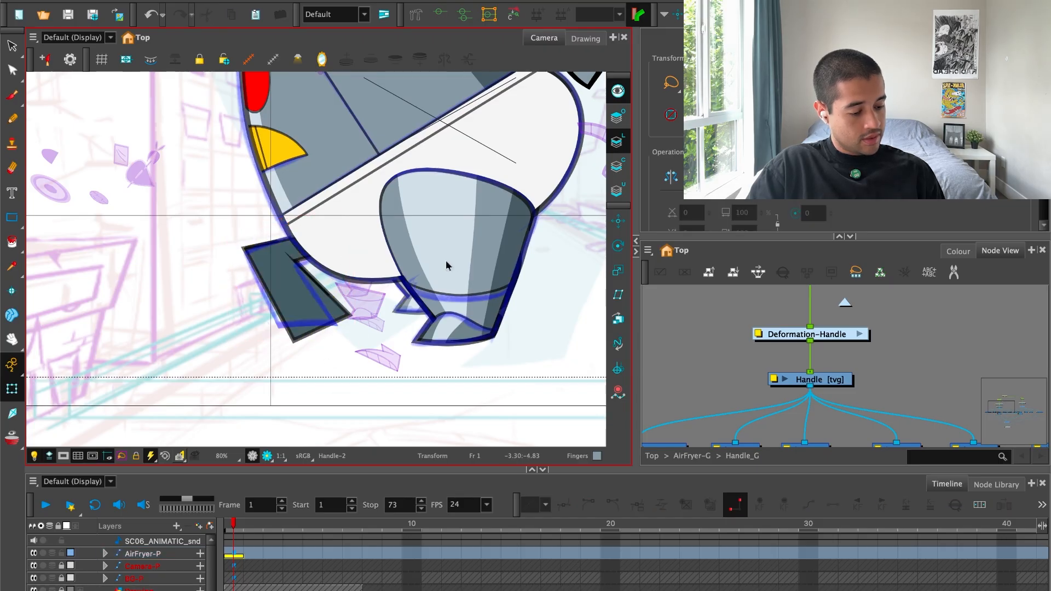
pyautogui.scroll(2, 293, 265)
pyautogui.click(293, 265)
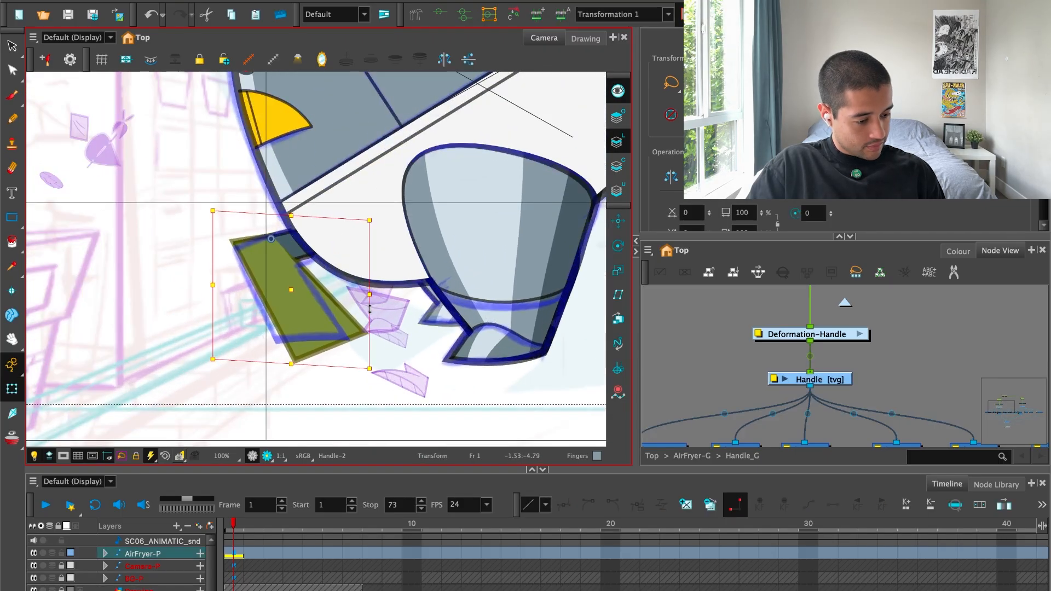
pyautogui.moveTo(369, 309); pyautogui.dragTo(369, 313)
pyautogui.press('super+z')
pyautogui.hotkey('shift', 'F11')
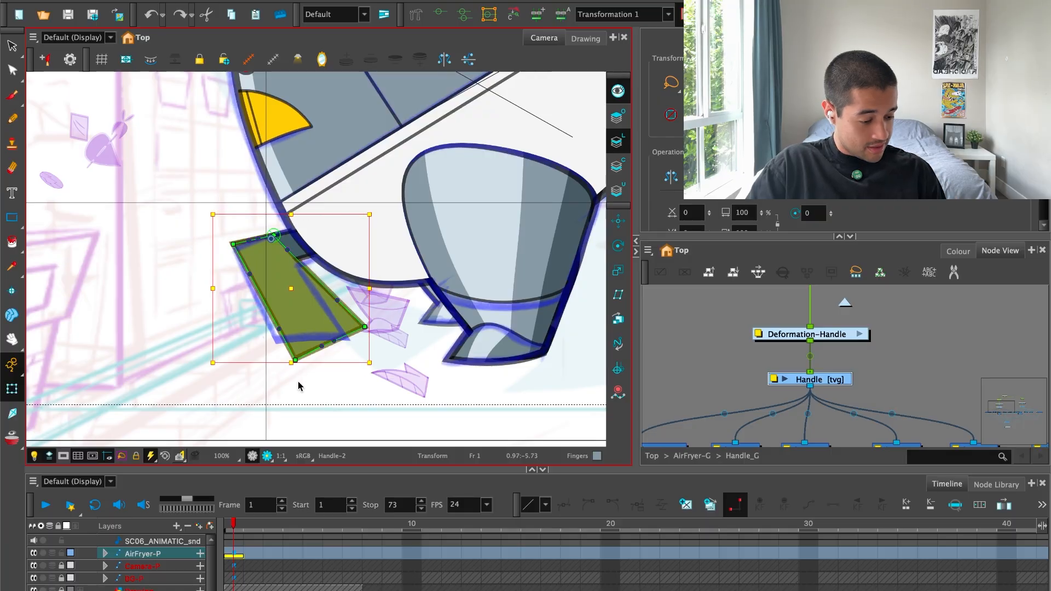
pyautogui.moveTo(296, 360); pyautogui.dragTo(292, 346)
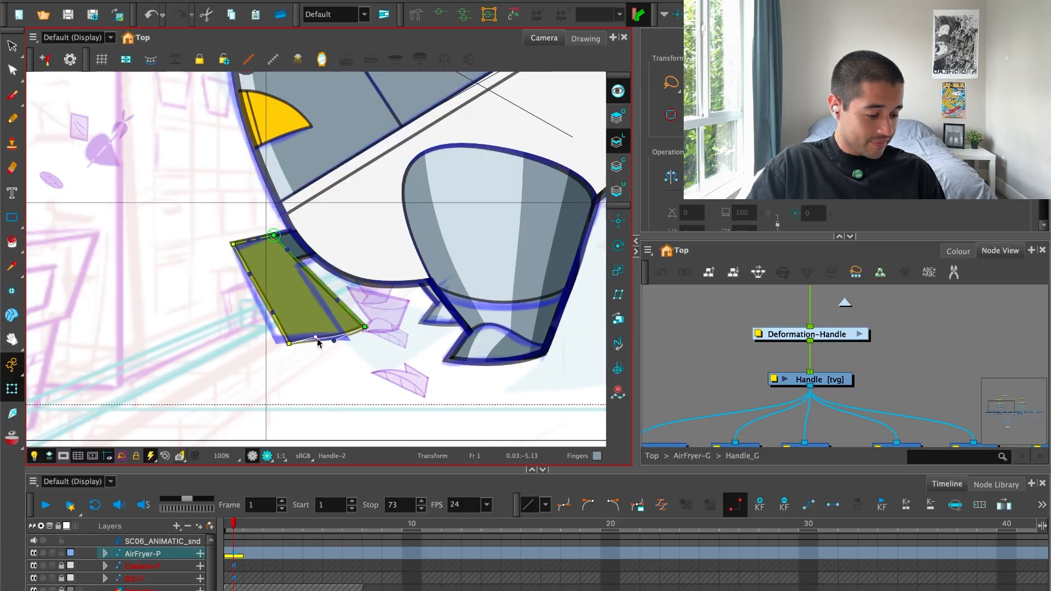
# Adjust the curve handles on the handle shape's bottom deformation edge so that it runs straighter along the sketch.
pyautogui.scroll(2, 374, 348)
pyautogui.click(397, 381)
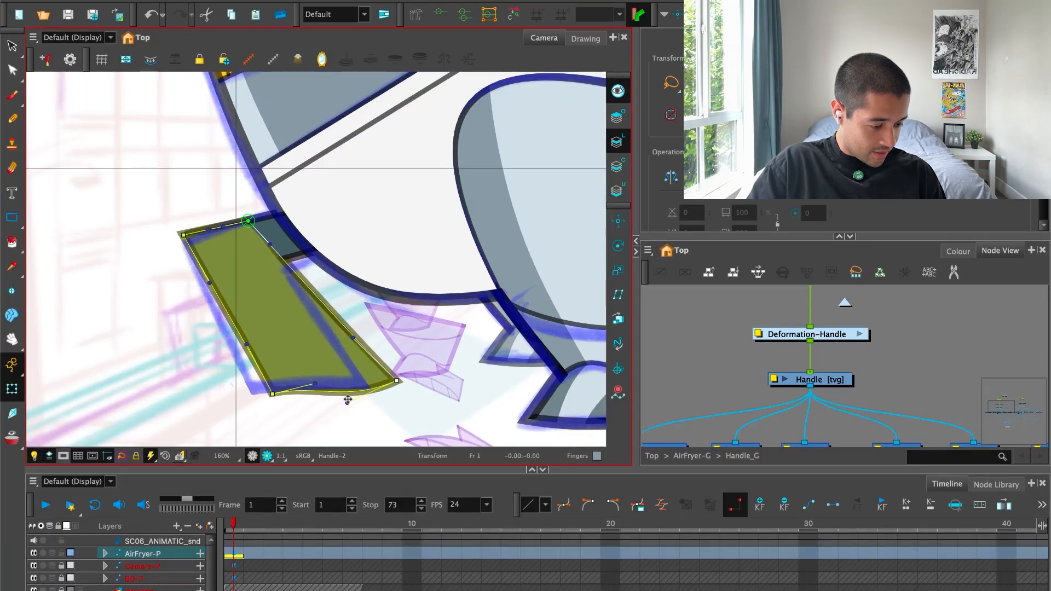
pyautogui.moveTo(348, 400); pyautogui.dragTo(270, 394)
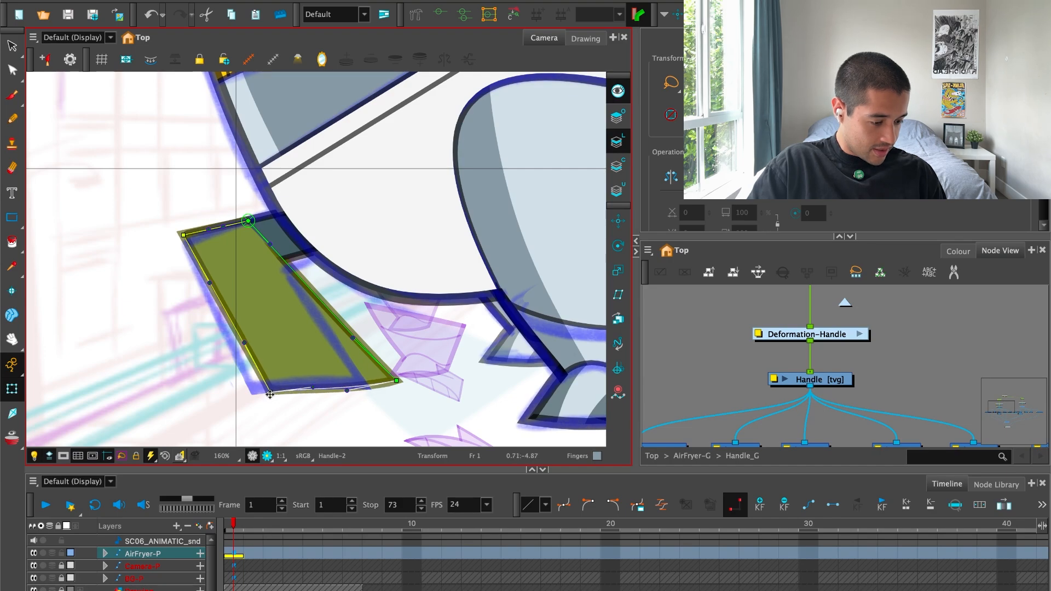
pyautogui.moveTo(346, 393); pyautogui.dragTo(345, 389)
pyautogui.click(334, 420)
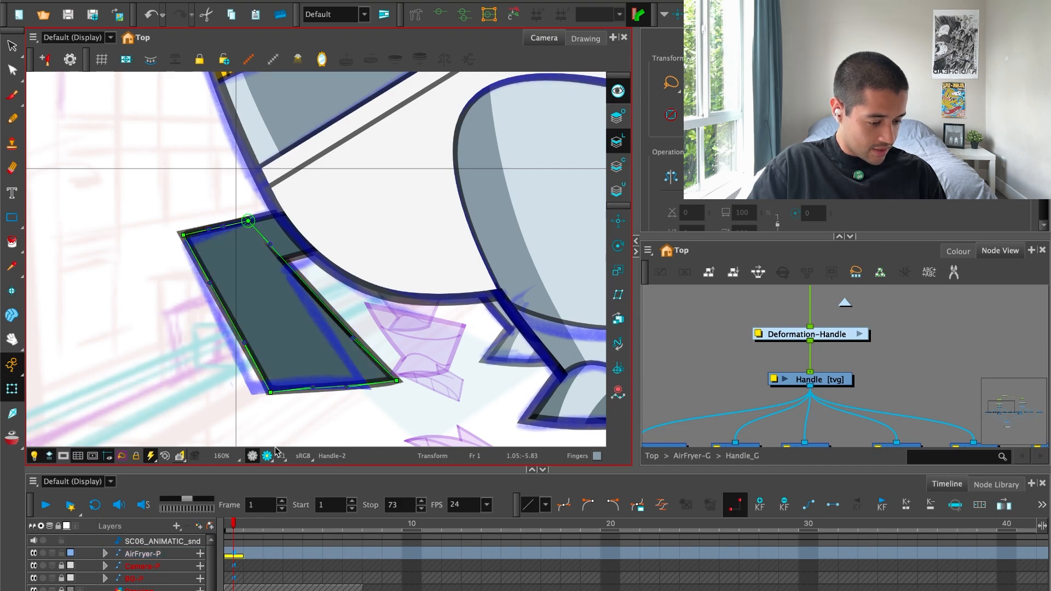
# Switch the camera to Render View and adjust the curve handle on the handle shape's long inner edge to straighten it.
pyautogui.hotkey('ctrl', 'shift', 'r')
pyautogui.scroll(3, 378, 405)
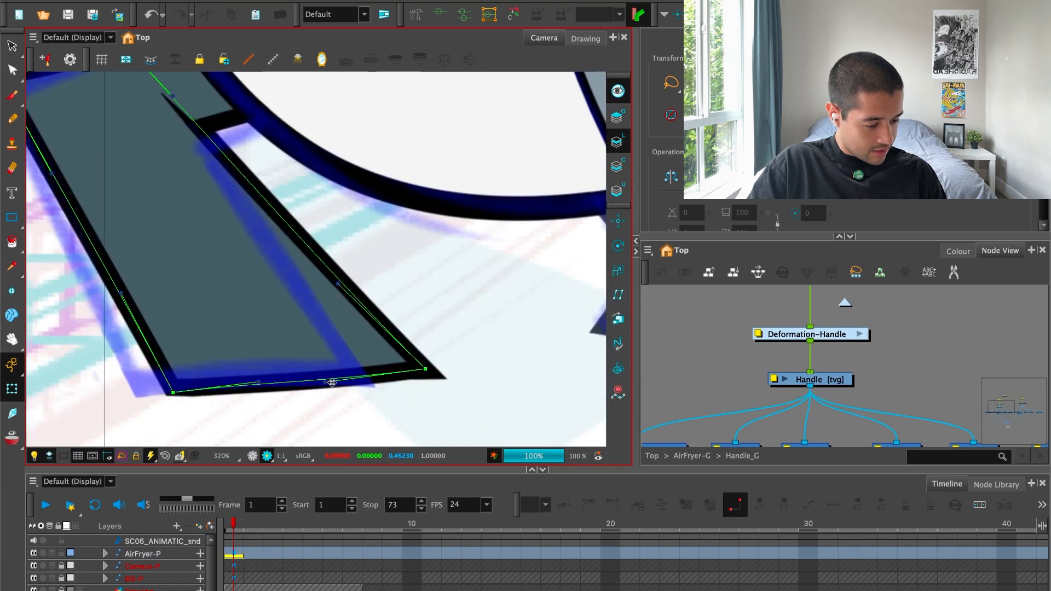
pyautogui.click(341, 282)
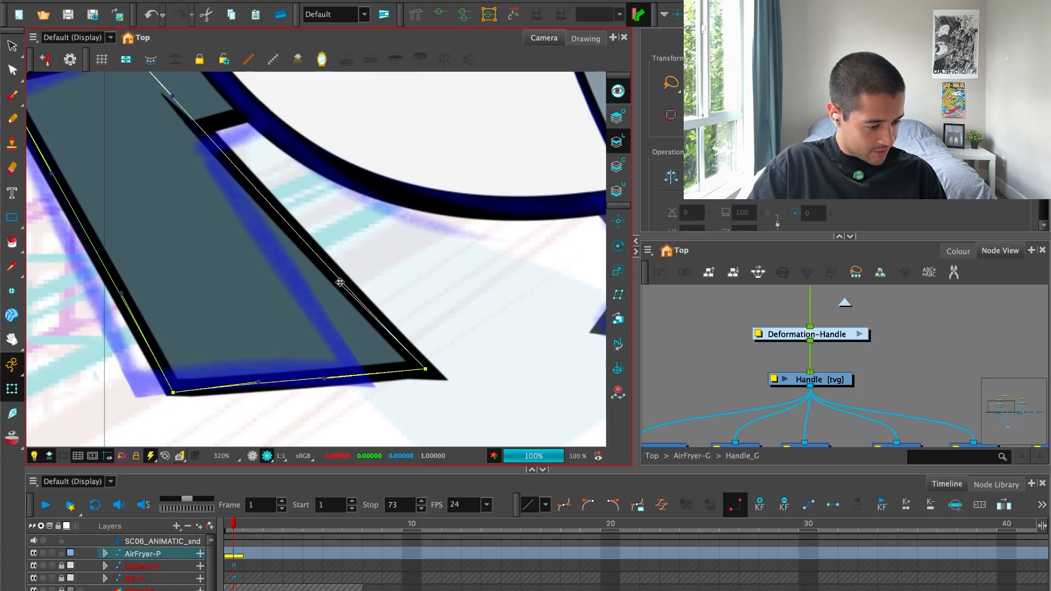
pyautogui.moveTo(345, 284); pyautogui.dragTo(352, 273)
pyautogui.moveTo(224, 116); pyautogui.dragTo(255, 163)
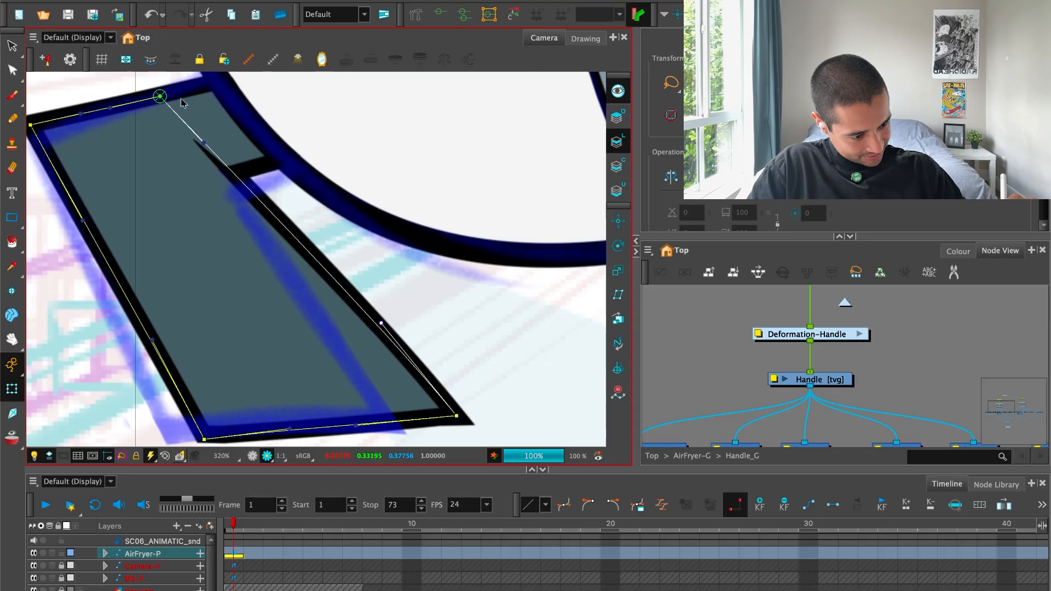
# Shift the handle shape's upper deformation point toward the body and readjust the long inner edge's curve.
pyautogui.moveTo(162, 96); pyautogui.dragTo(179, 92)
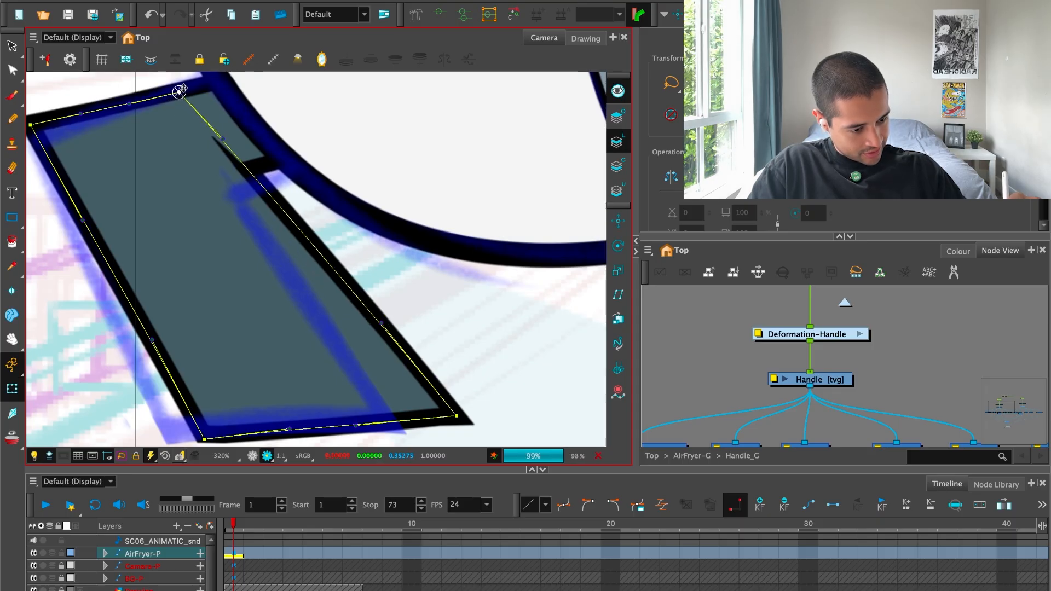
pyautogui.moveTo(285, 143); pyautogui.dragTo(297, 123)
pyautogui.moveTo(394, 306); pyautogui.dragTo(389, 306)
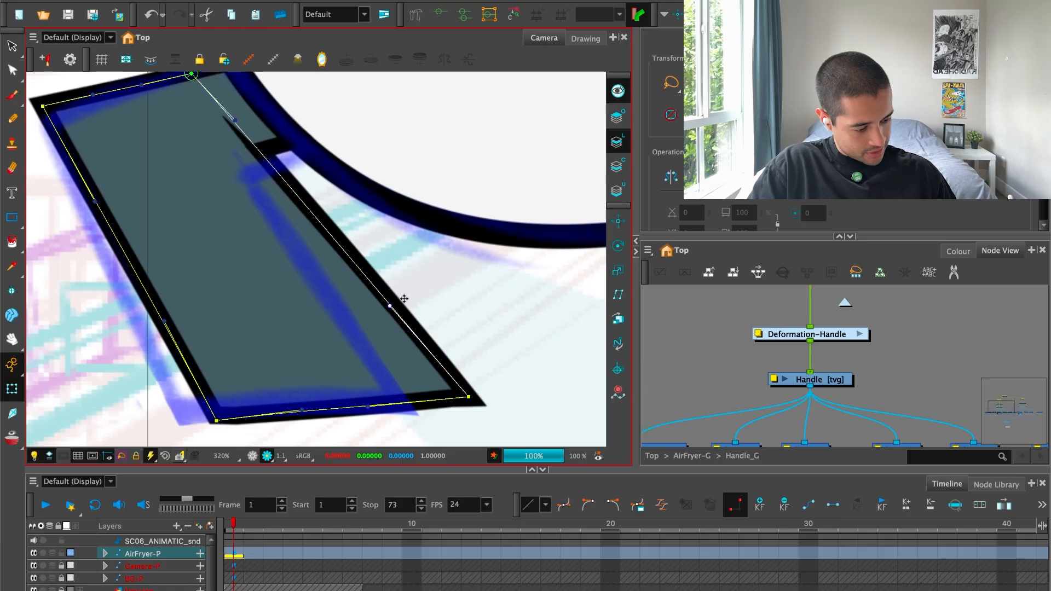
pyautogui.click(467, 288)
# Raise the handle shape's lower inner corner point slightly and adjust the bottom edge's curve to follow it.
pyautogui.press('1')
pyautogui.press('1')
pyautogui.press('2')
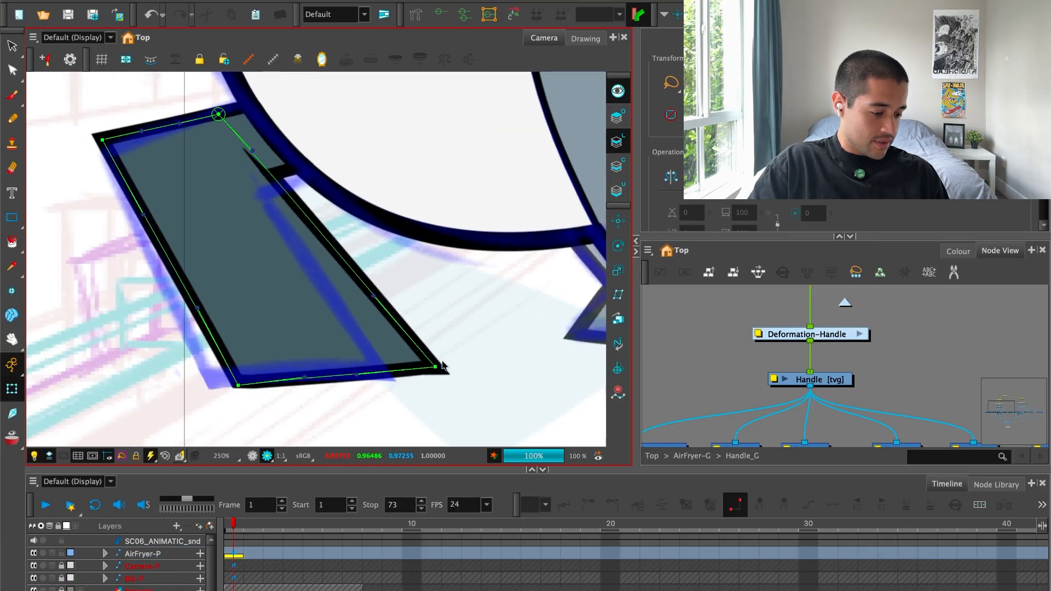
pyautogui.moveTo(435, 368); pyautogui.dragTo(436, 361)
pyautogui.moveTo(358, 374); pyautogui.dragTo(307, 385)
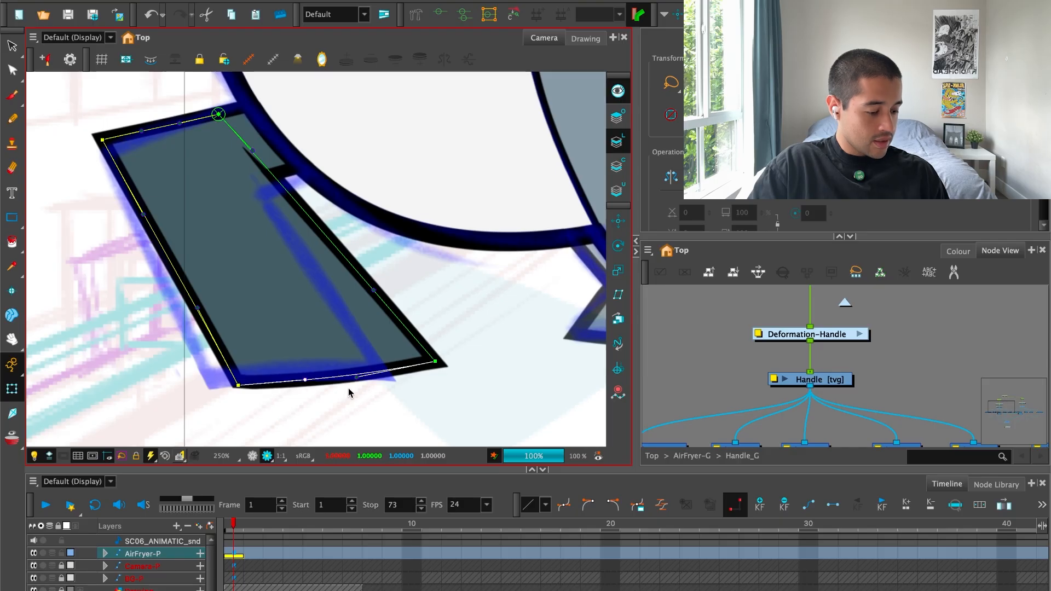
pyautogui.click(454, 340)
# Examine the reshaped handle against the blue drawover, both close up and together with the body and leg.
pyautogui.press('1')
pyautogui.press('1')
pyautogui.press('1')
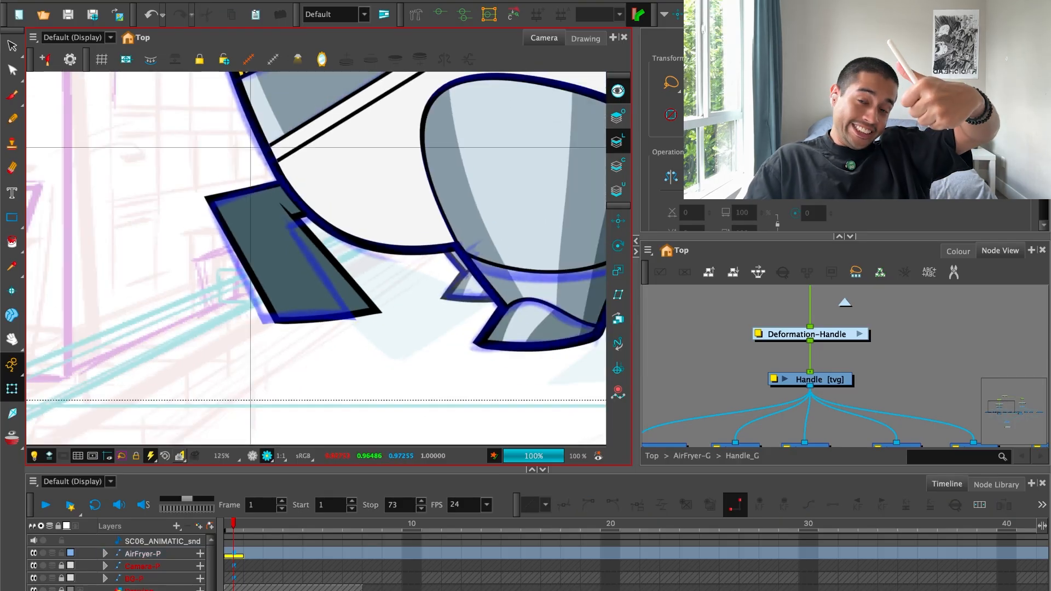
pyautogui.press('1')
pyautogui.press('1')
pyautogui.moveTo(383, 308); pyautogui.dragTo(393, 329)
pyautogui.press('2')
pyautogui.press('2')
pyautogui.press('2')
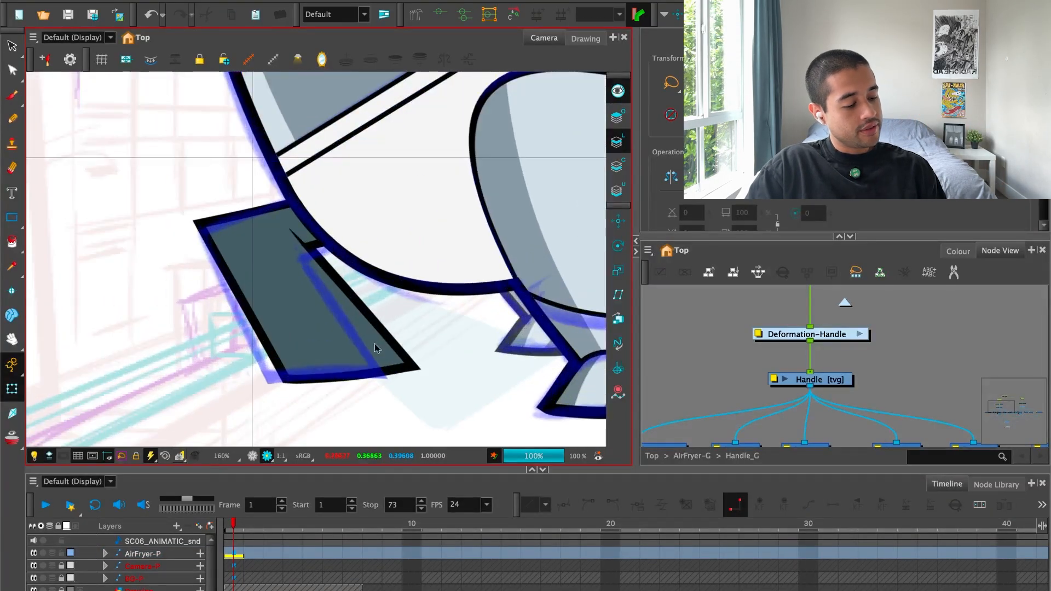
# Deselect the rig parts and review the whole robot pose in the camera frame without the blue drawover.
pyautogui.click(374, 348)
pyautogui.press('b')
pyautogui.moveTo(458, 351)
pyautogui.mouseDown()
pyautogui.moveTo(481, 387)
pyautogui.moveTo(424, 396)
pyautogui.mouseUp()
pyautogui.press('b')
pyautogui.moveTo(327, 333)
pyautogui.mouseDown()
pyautogui.moveTo(314, 333)
pyautogui.moveTo(324, 330)
pyautogui.mouseUp()
pyautogui.scroll(-6, 344, 343)
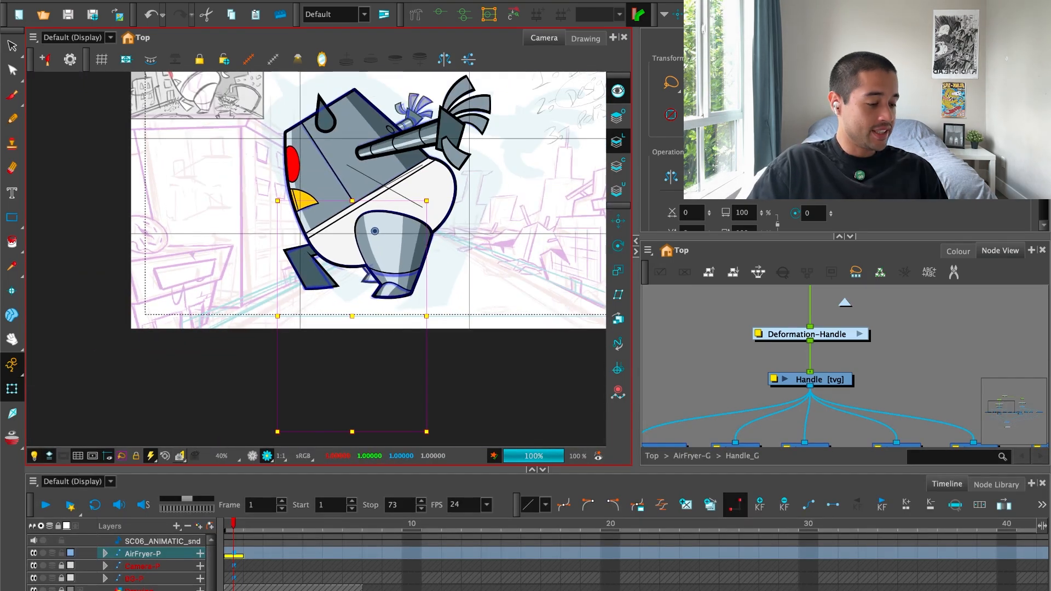
pyautogui.click(498, 264)
pyautogui.scroll(1, 499, 265)
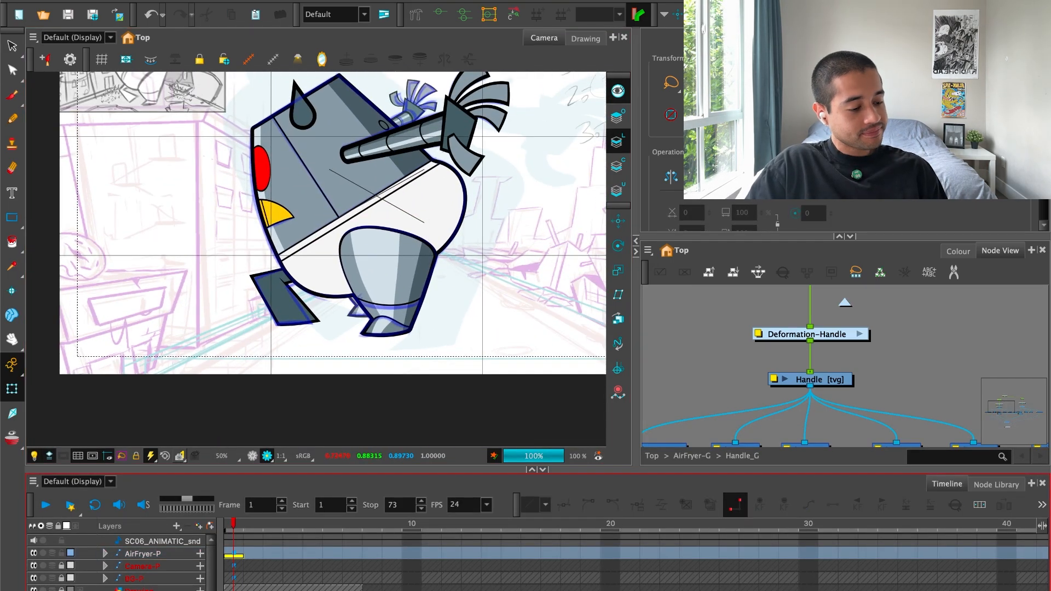
pyautogui.moveTo(411, 289); pyautogui.dragTo(372, 360)
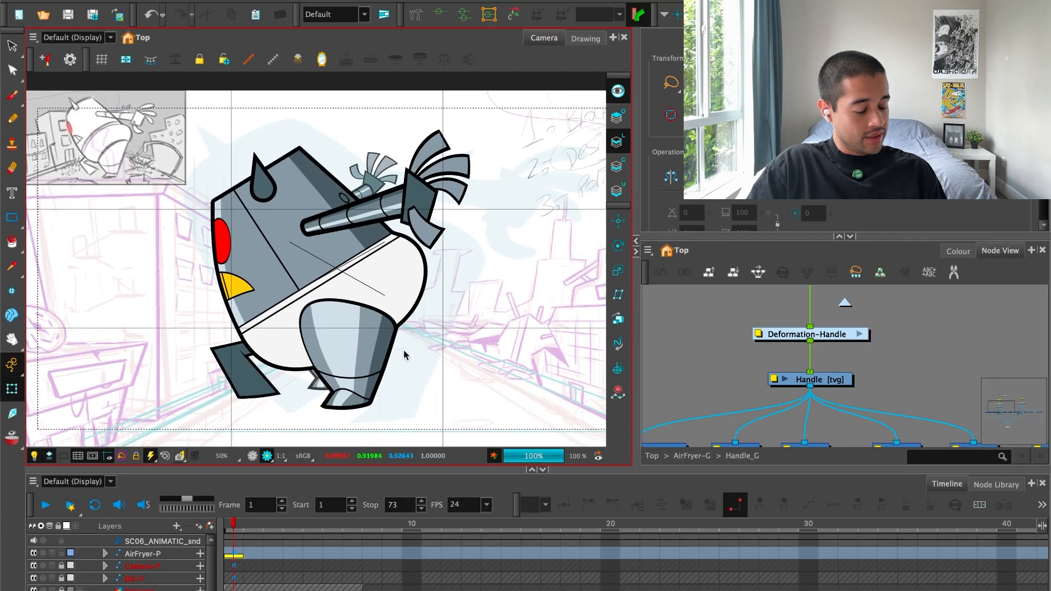
pyautogui.click(267, 456)
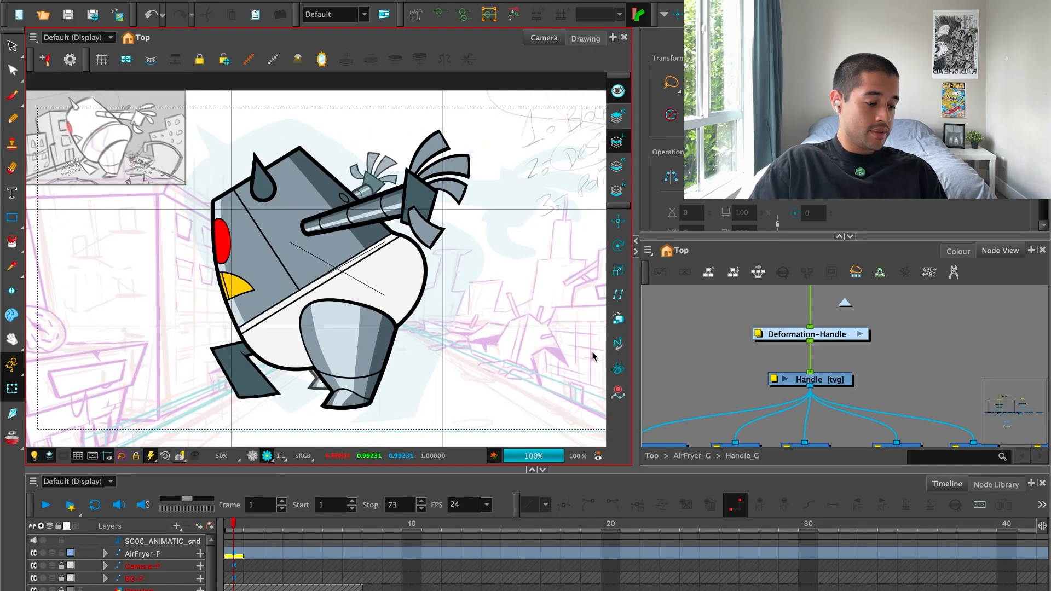
pyautogui.scroll(-1, 575, 367)
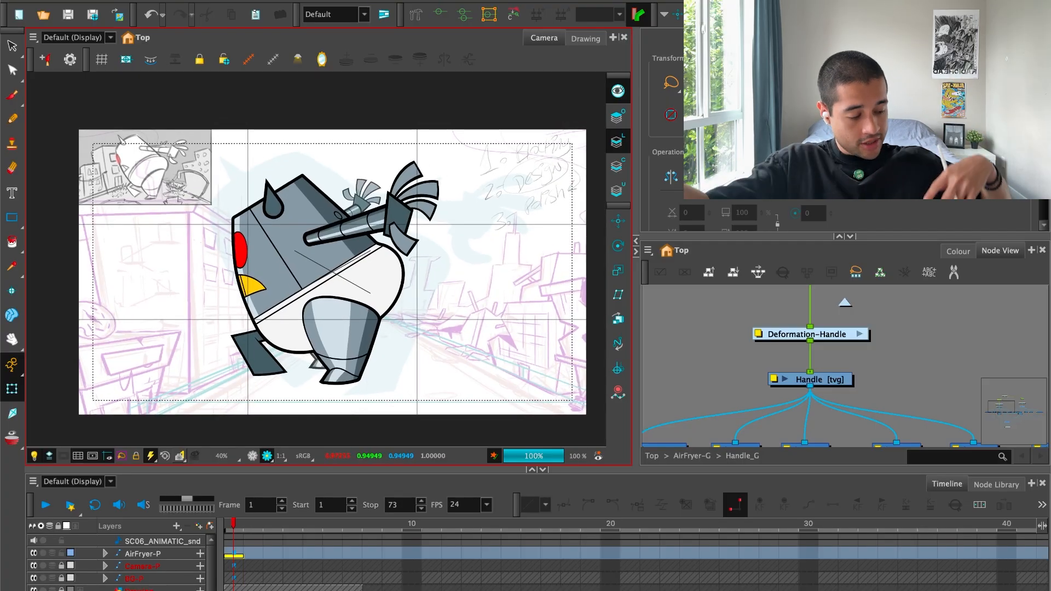
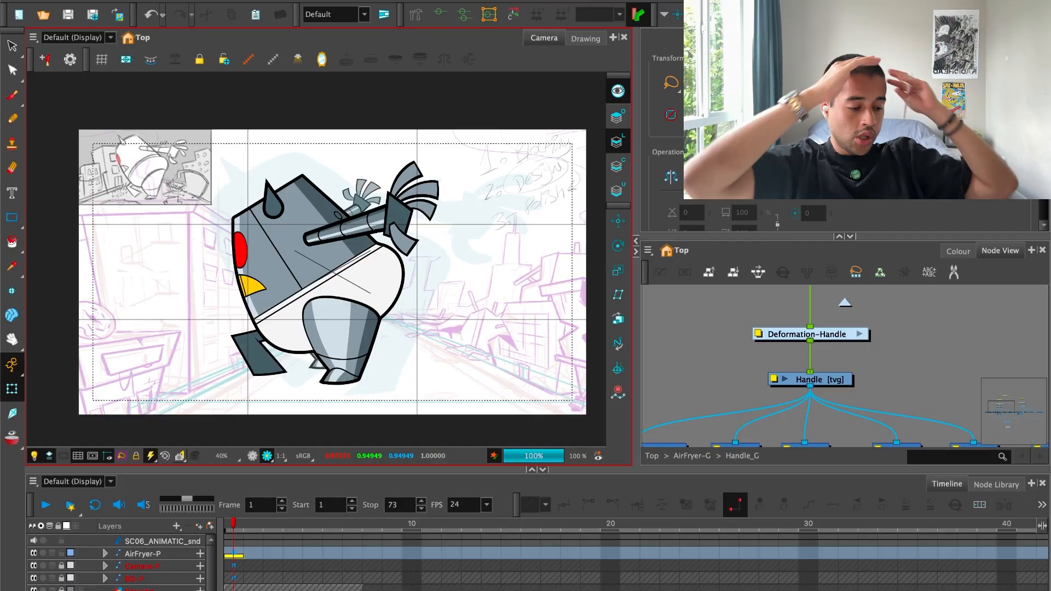
# Set up the brush for the drawover with the Marker 2 preset and Blue from the 3HC_SC_06 palette.
pyautogui.click(203, 558)
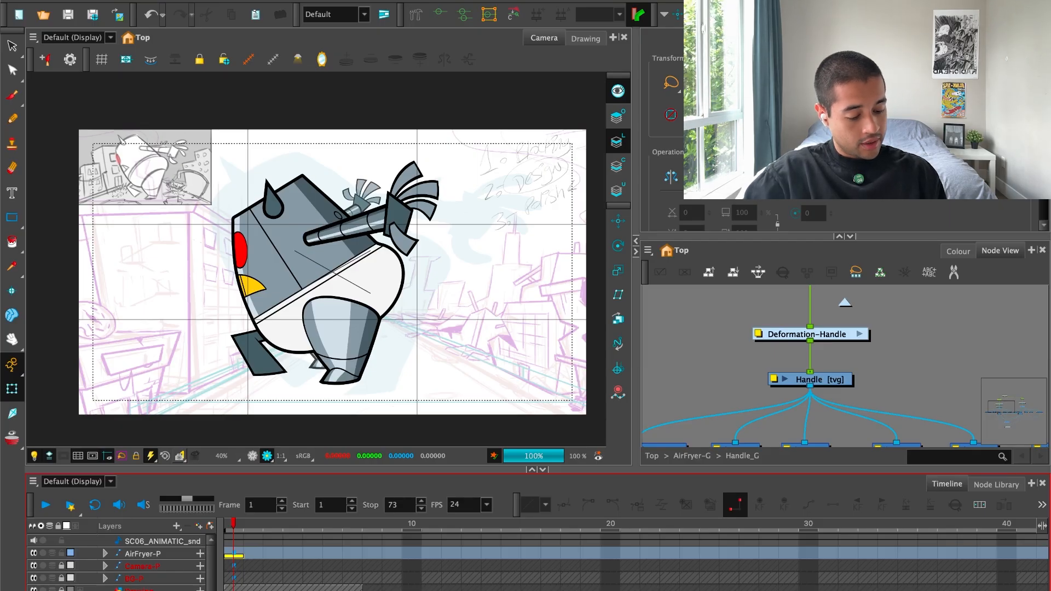
pyautogui.hotkey('alt', 's')
pyautogui.press('2')
pyautogui.press('2')
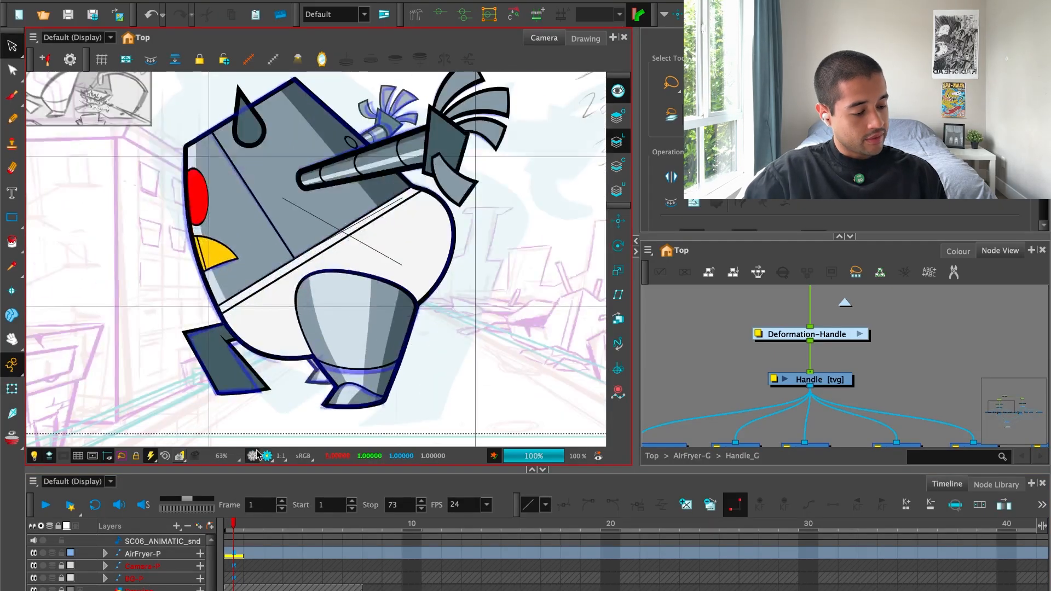
pyautogui.hotkey('alt', 'b')
pyautogui.press('2')
pyautogui.press('2')
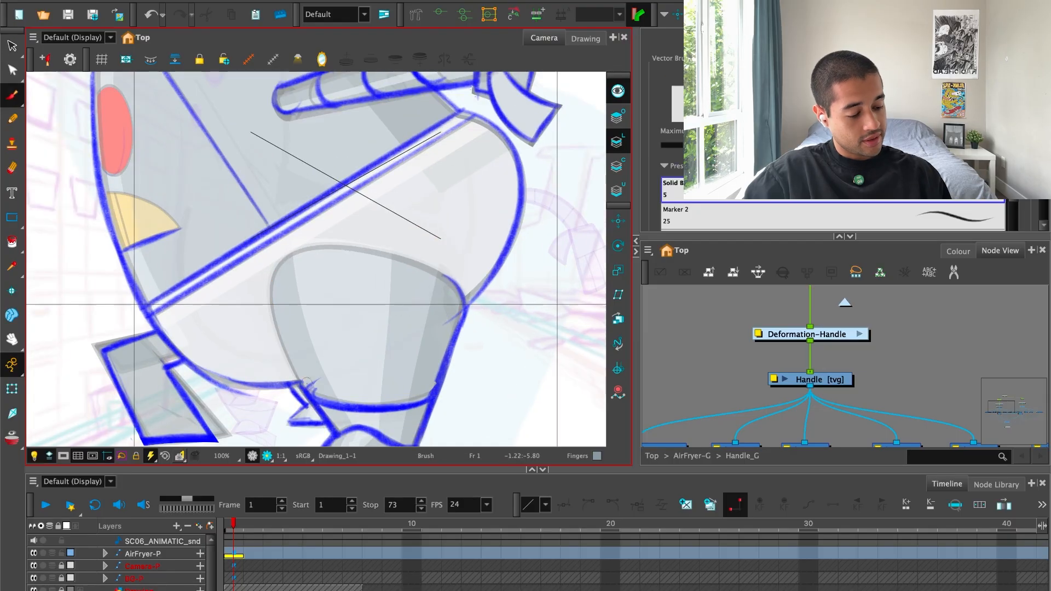
pyautogui.click(958, 252)
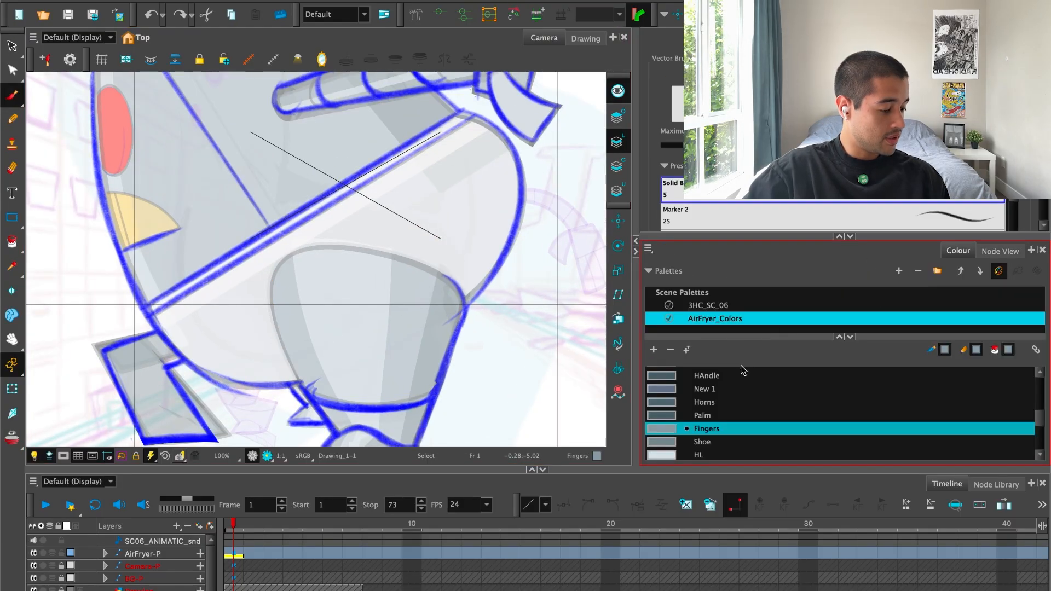
pyautogui.click(686, 439)
pyautogui.click(690, 426)
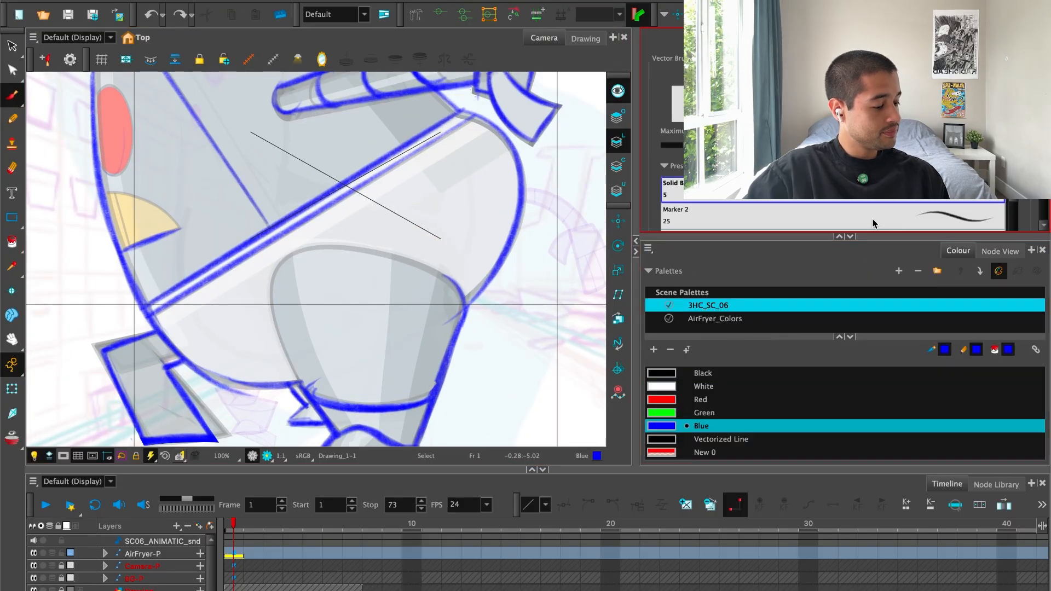
pyautogui.click(676, 215)
# Sketch a rounded blue outline for the top of the robot's near thigh, arching up over the white lower body.
pyautogui.moveTo(273, 341); pyautogui.dragTo(303, 389)
pyautogui.moveTo(304, 388); pyautogui.dragTo(271, 319)
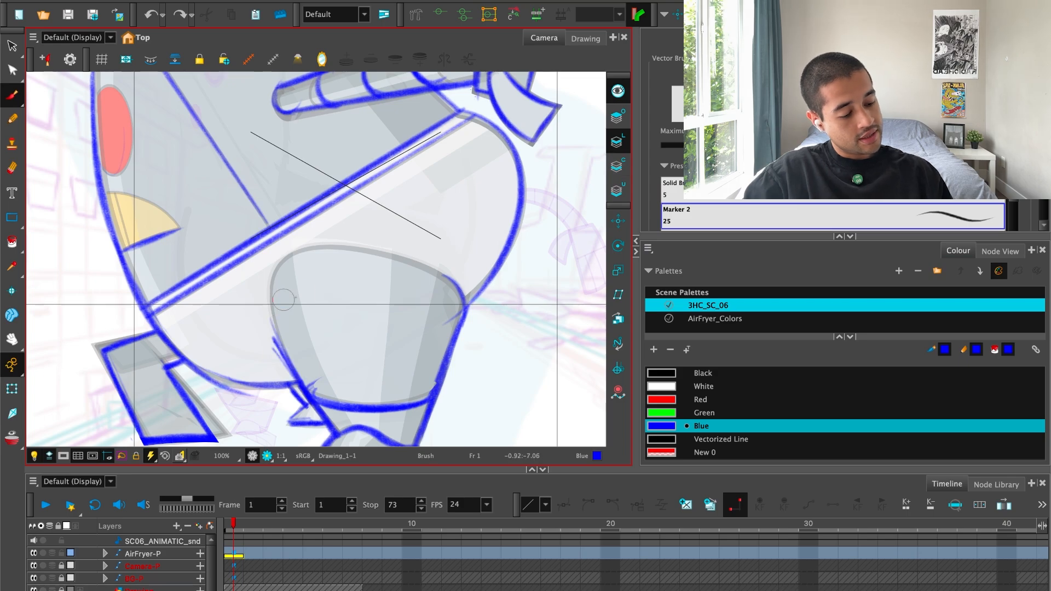
pyautogui.moveTo(691, 145); pyautogui.dragTo(696, 145)
pyautogui.moveTo(319, 303); pyautogui.dragTo(337, 298)
pyautogui.moveTo(322, 369); pyautogui.dragTo(311, 267)
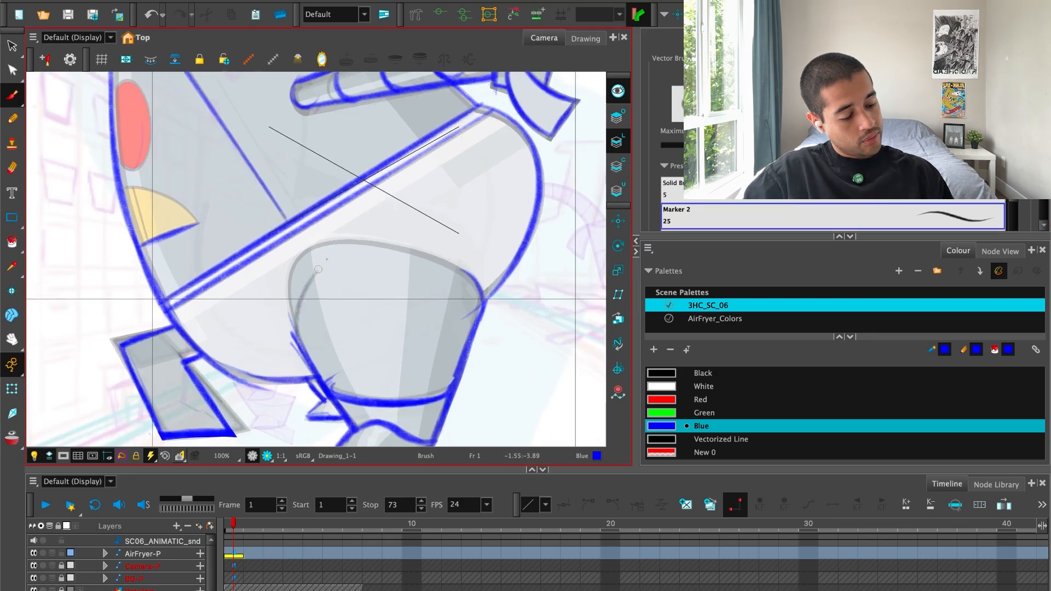
pyautogui.moveTo(297, 351); pyautogui.dragTo(378, 219)
pyautogui.moveTo(298, 291); pyautogui.dragTo(451, 220)
pyautogui.moveTo(360, 233); pyautogui.dragTo(475, 304)
pyautogui.moveTo(446, 218)
pyautogui.mouseDown()
pyautogui.moveTo(470, 319)
pyautogui.moveTo(463, 227)
pyautogui.moveTo(476, 355)
pyautogui.mouseUp()
pyautogui.moveTo(477, 315)
pyautogui.mouseDown()
pyautogui.moveTo(468, 246)
pyautogui.moveTo(304, 290)
pyautogui.moveTo(297, 333)
pyautogui.mouseUp()
pyautogui.moveTo(468, 232); pyautogui.dragTo(466, 348)
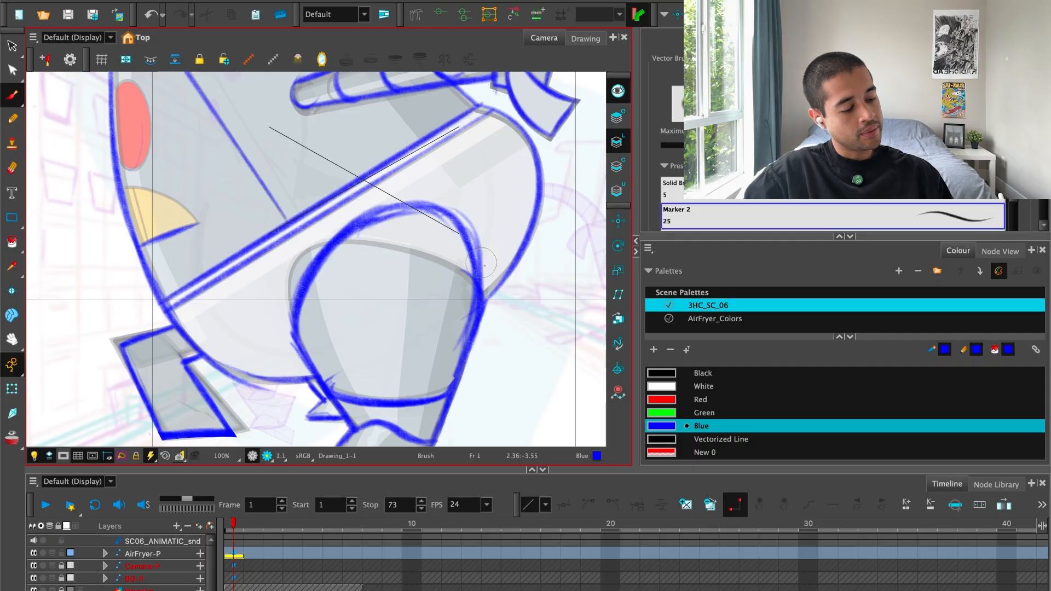
pyautogui.moveTo(367, 247)
pyautogui.mouseDown()
pyautogui.moveTo(475, 274)
pyautogui.moveTo(470, 361)
pyautogui.mouseUp()
# Sketch an explanatory pelvis form beside the robot, with an elliptical top rim, angled underside and oval leg opening.
pyautogui.press('1')
pyautogui.press('1')
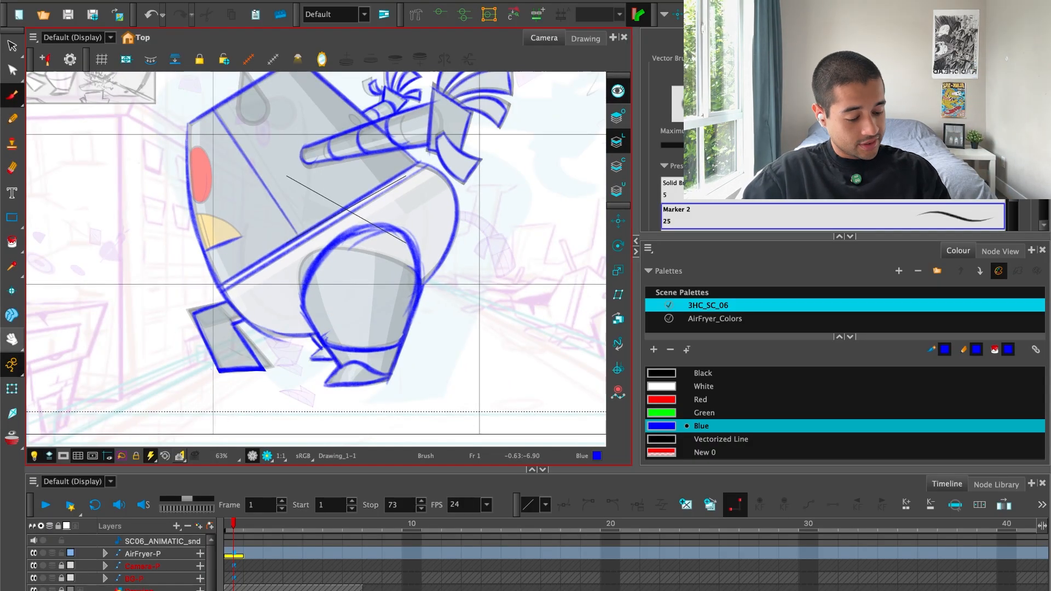
pyautogui.moveTo(432, 374); pyautogui.dragTo(285, 408)
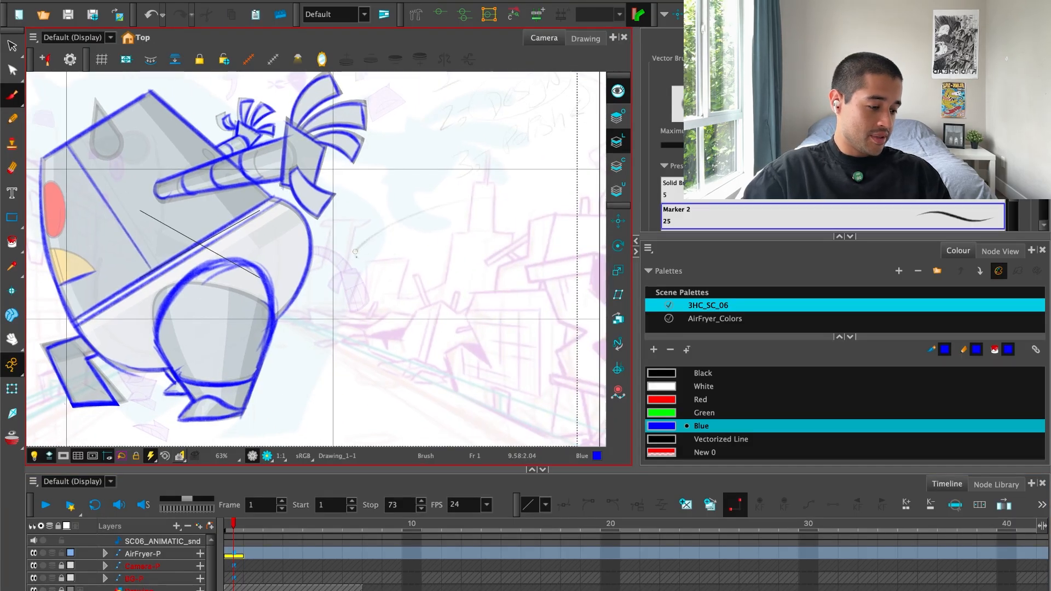
pyautogui.moveTo(355, 253); pyautogui.dragTo(472, 218)
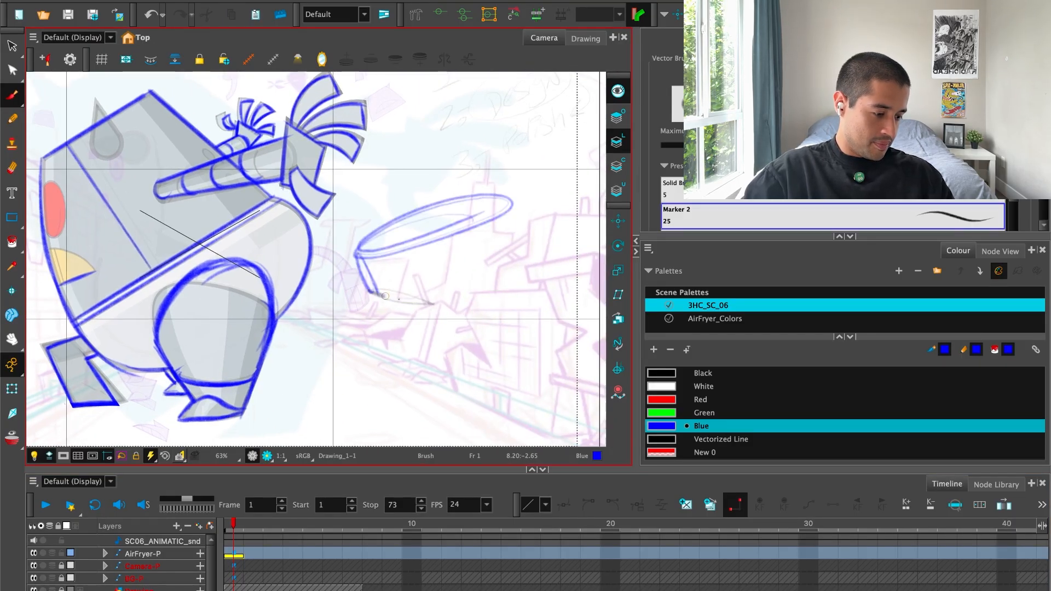
pyautogui.moveTo(398, 299)
pyautogui.mouseDown()
pyautogui.moveTo(501, 271)
pyautogui.moveTo(518, 236)
pyautogui.mouseUp()
pyautogui.hotkey('ctrl', 'z')
pyautogui.moveTo(431, 309)
pyautogui.mouseDown()
pyautogui.moveTo(467, 296)
pyautogui.moveTo(460, 305)
pyautogui.mouseUp()
# Sketch a box in perspective beneath the first explanatory form.
pyautogui.moveTo(379, 405)
pyautogui.mouseDown()
pyautogui.moveTo(372, 383)
pyautogui.moveTo(384, 420)
pyautogui.mouseUp()
pyautogui.moveTo(365, 356); pyautogui.dragTo(478, 352)
pyautogui.moveTo(372, 349); pyautogui.dragTo(465, 298)
pyautogui.moveTo(451, 309)
pyautogui.mouseDown()
pyautogui.moveTo(531, 305)
pyautogui.moveTo(475, 348)
pyautogui.mouseUp()
pyautogui.moveTo(473, 355); pyautogui.dragTo(474, 416)
pyautogui.moveTo(538, 304)
pyautogui.mouseDown()
pyautogui.moveTo(511, 396)
pyautogui.moveTo(474, 414)
pyautogui.moveTo(399, 416)
pyautogui.moveTo(371, 355)
pyautogui.mouseUp()
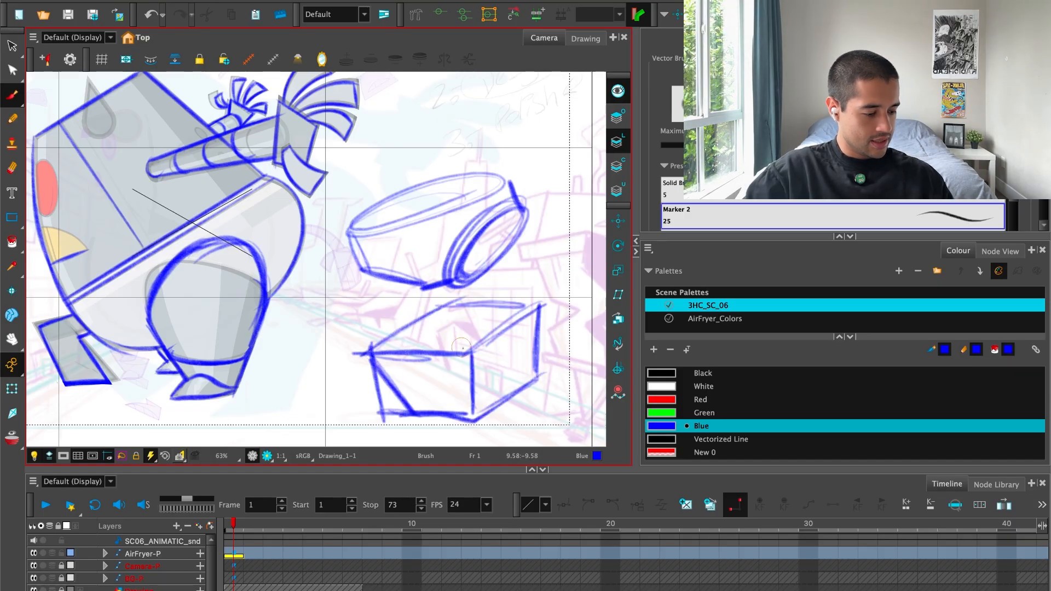
pyautogui.moveTo(475, 357); pyautogui.dragTo(476, 355)
pyautogui.hotkey('ctrl', 'z')
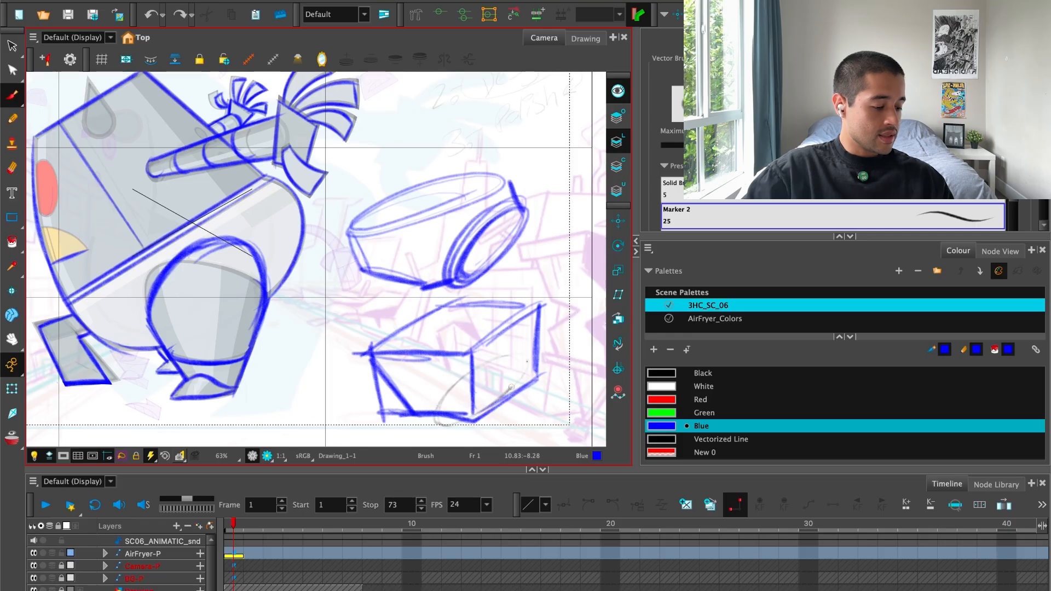
pyautogui.moveTo(511, 387); pyautogui.dragTo(534, 365)
pyautogui.hotkey('ctrl', 'z')
pyautogui.moveTo(471, 373)
pyautogui.mouseDown()
pyautogui.moveTo(533, 369)
pyautogui.moveTo(476, 364)
pyautogui.moveTo(538, 376)
pyautogui.moveTo(532, 360)
pyautogui.moveTo(482, 419)
pyautogui.mouseUp()
pyautogui.hotkey('ctrl', 'z')
pyautogui.hotkey('ctrl', 'z')
pyautogui.hotkey('ctrl', 'z')
pyautogui.hotkey('ctrl', 'shift', 'z')
# Round off the box's lower edge and draw an oval leg opening on its side.
pyautogui.moveTo(379, 366)
pyautogui.mouseDown()
pyautogui.moveTo(409, 410)
pyautogui.moveTo(432, 413)
pyautogui.mouseUp()
pyautogui.moveTo(426, 410)
pyautogui.mouseDown()
pyautogui.moveTo(413, 387)
pyautogui.moveTo(451, 421)
pyautogui.mouseUp()
pyautogui.moveTo(452, 406)
pyautogui.mouseDown()
pyautogui.moveTo(513, 352)
pyautogui.moveTo(573, 352)
pyautogui.mouseUp()
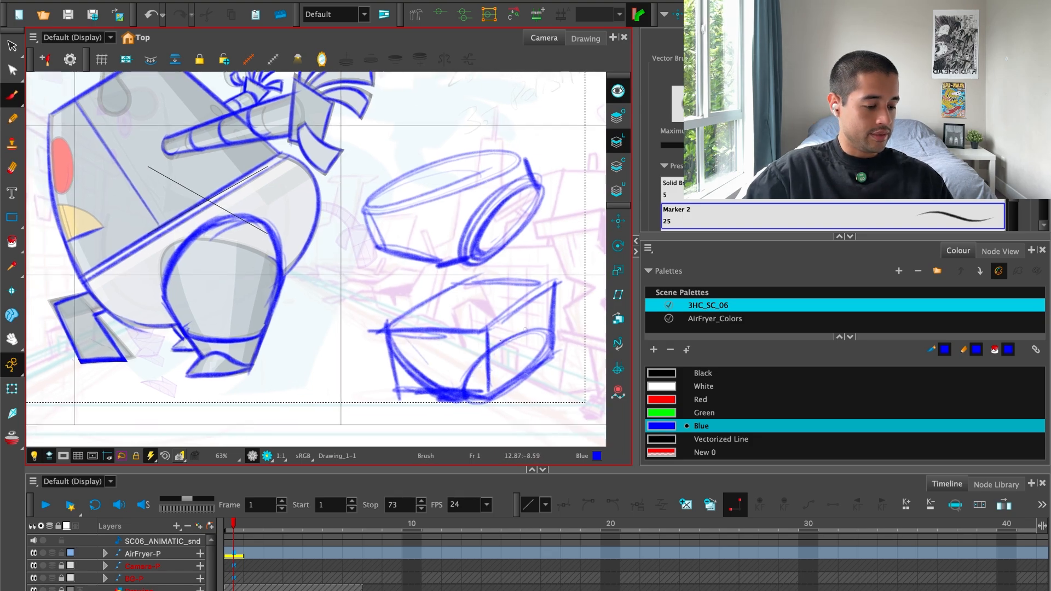
pyautogui.moveTo(477, 359); pyautogui.dragTo(555, 349)
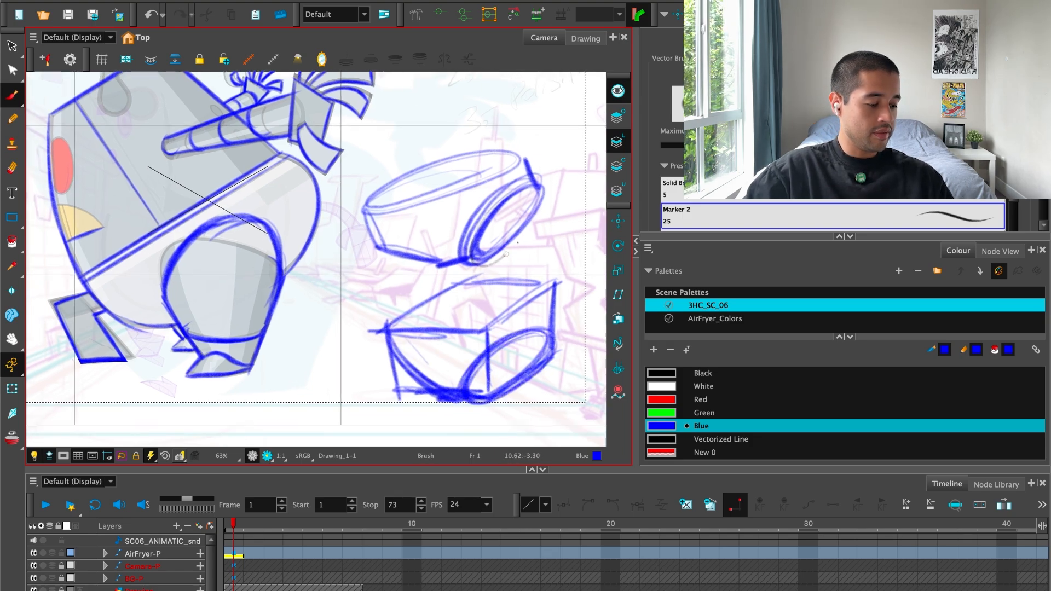
# Darken the leg opening and underside of the upper form and add contour lines down its side.
pyautogui.moveTo(505, 255); pyautogui.dragTo(548, 196)
pyautogui.moveTo(532, 187)
pyautogui.mouseDown()
pyautogui.moveTo(472, 257)
pyautogui.moveTo(484, 258)
pyautogui.mouseUp()
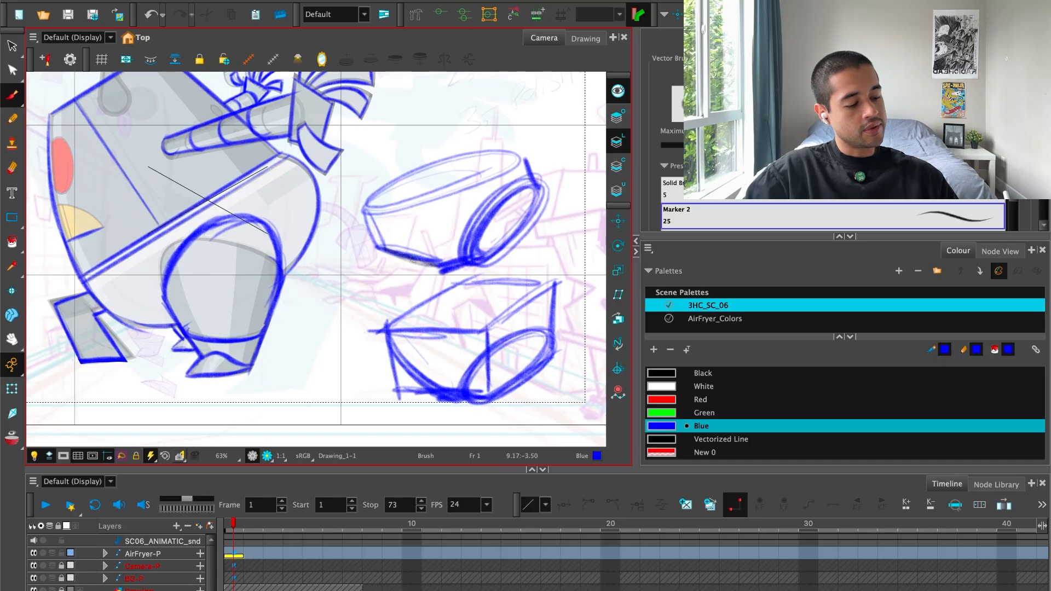
pyautogui.moveTo(406, 205); pyautogui.dragTo(436, 287)
pyautogui.moveTo(415, 210); pyautogui.dragTo(436, 259)
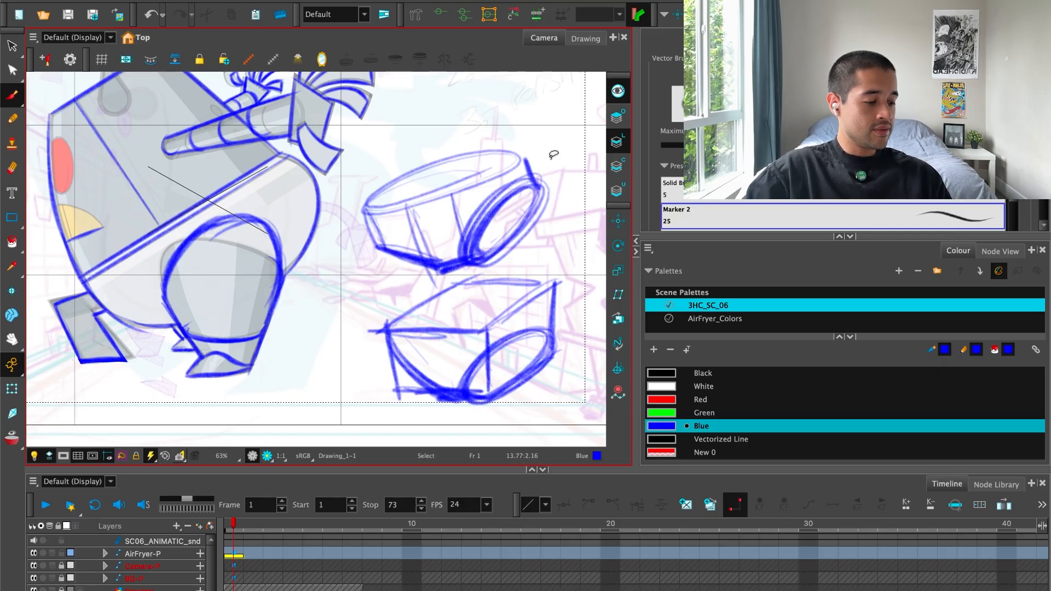
# Label the two explanatory forms with circled numbers 1 and 2 and thicken the lower form's leg opening.
pyautogui.moveTo(567, 161); pyautogui.dragTo(564, 166)
pyautogui.moveTo(588, 232); pyautogui.dragTo(572, 268)
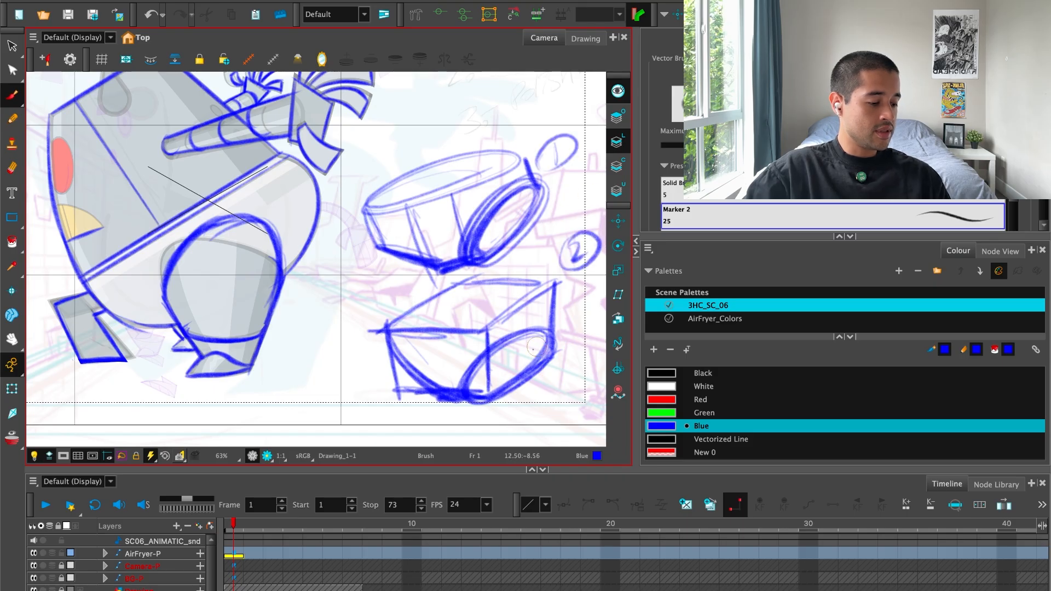
pyautogui.moveTo(572, 314); pyautogui.dragTo(458, 409)
pyautogui.hotkey('ctrl', 'z')
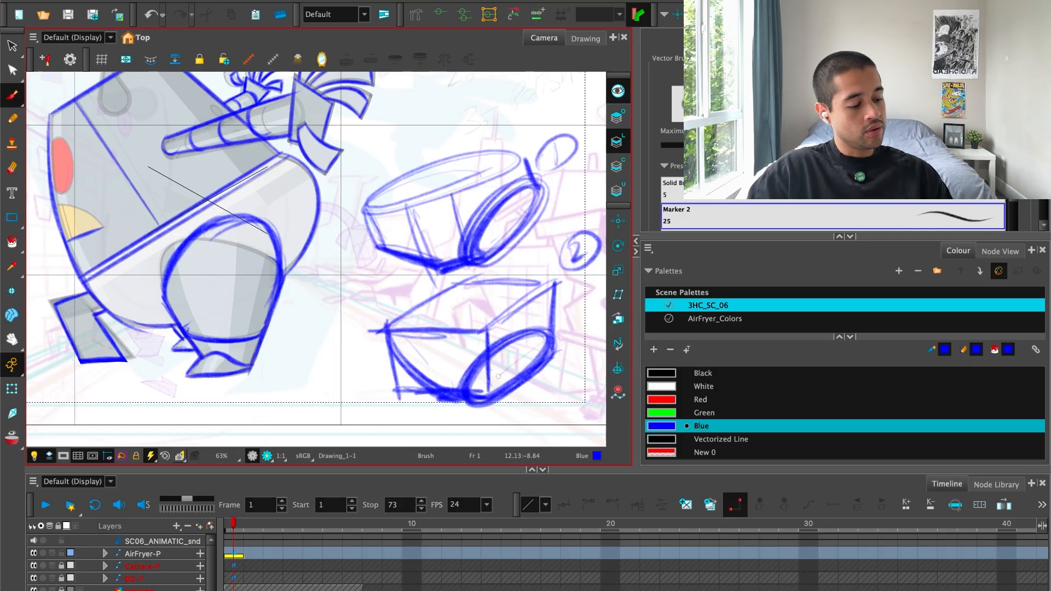
pyautogui.moveTo(498, 376); pyautogui.dragTo(563, 331)
pyautogui.moveTo(360, 357); pyautogui.dragTo(458, 339)
# Thicken the blue rounded outline around the top and sides of the robot's near thigh.
pyautogui.press('2')
pyautogui.press('2')
pyautogui.moveTo(406, 233)
pyautogui.mouseDown()
pyautogui.moveTo(276, 200)
pyautogui.moveTo(221, 282)
pyautogui.moveTo(225, 304)
pyautogui.mouseUp()
pyautogui.moveTo(344, 176)
pyautogui.mouseDown()
pyautogui.moveTo(241, 241)
pyautogui.moveTo(229, 315)
pyautogui.mouseUp()
pyautogui.moveTo(326, 179); pyautogui.dragTo(393, 240)
# Clear the drawover's cell on frame 1 and switch to the Transform tool with the sketch as a tinted guide.
pyautogui.press('1')
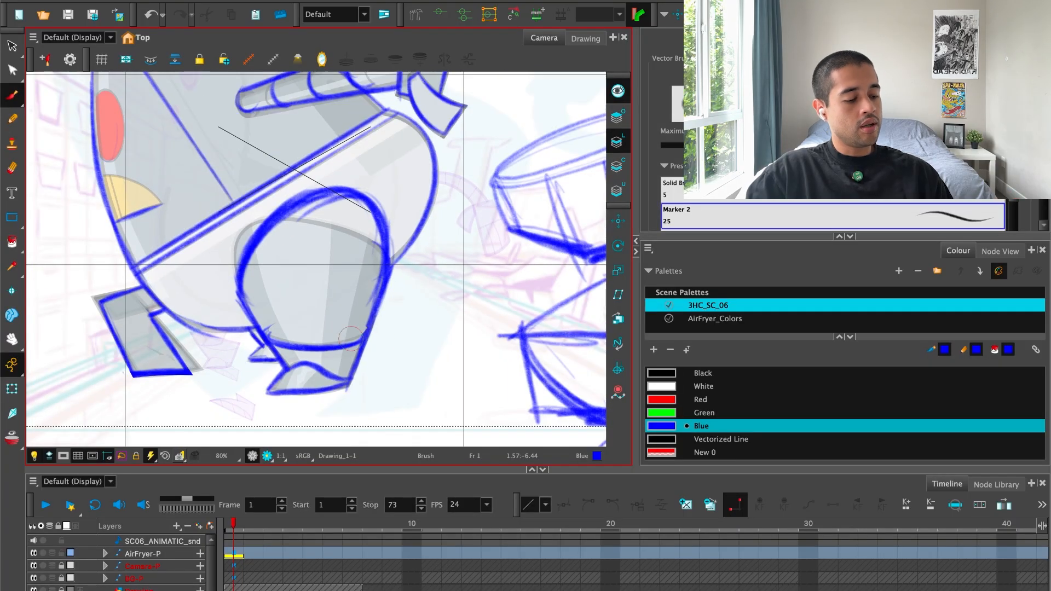
pyautogui.press('1')
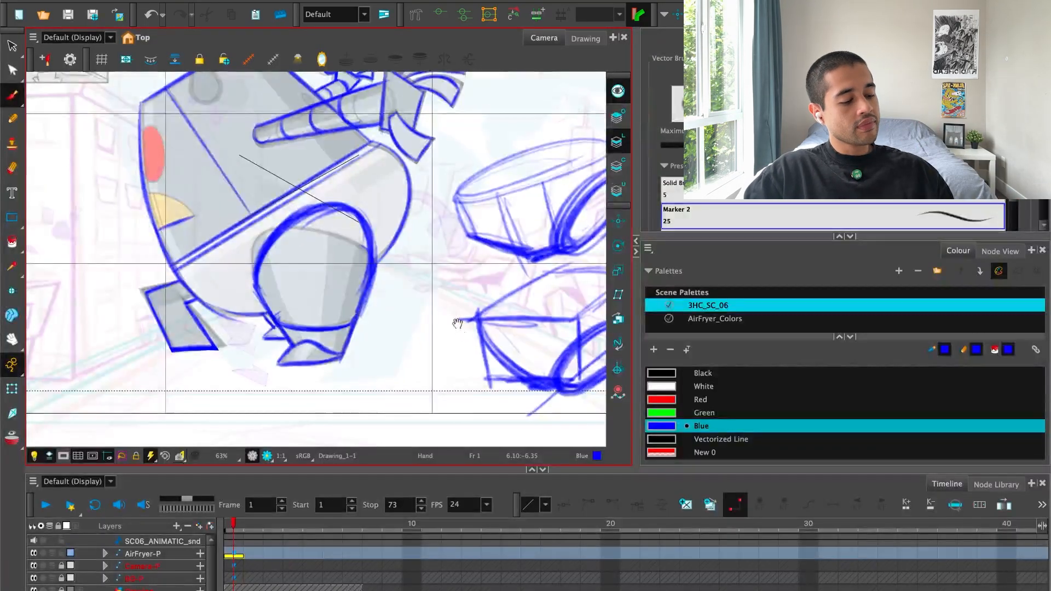
pyautogui.moveTo(467, 342); pyautogui.dragTo(465, 377)
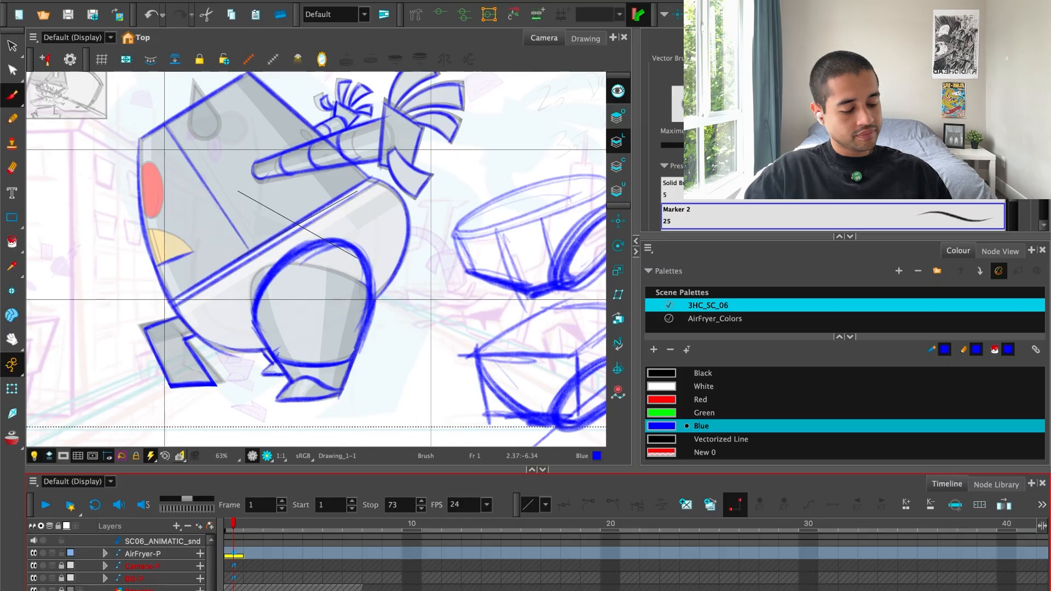
pyautogui.press('Delete')
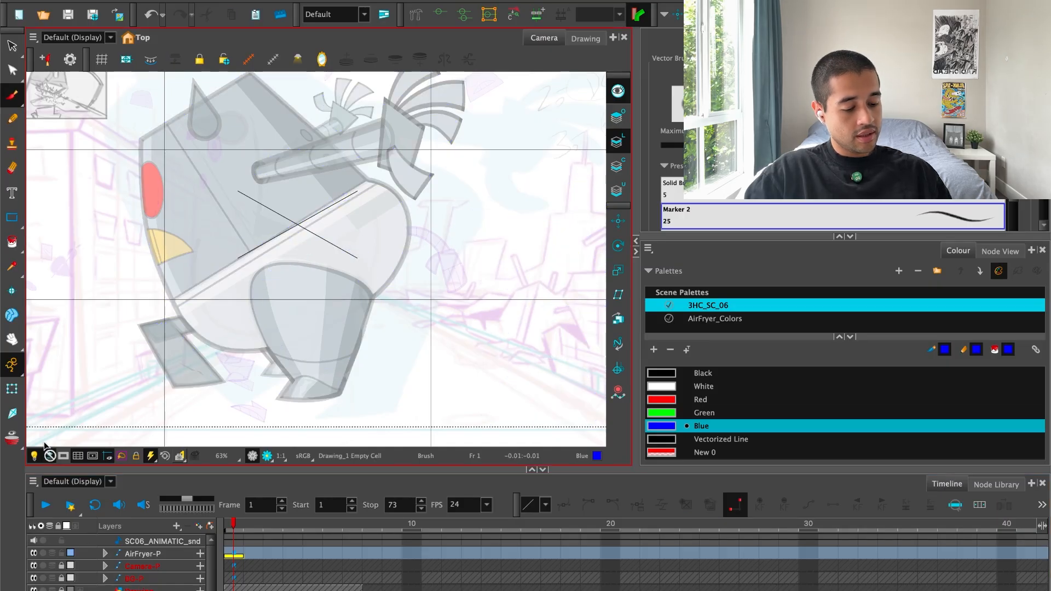
pyautogui.click(12, 388)
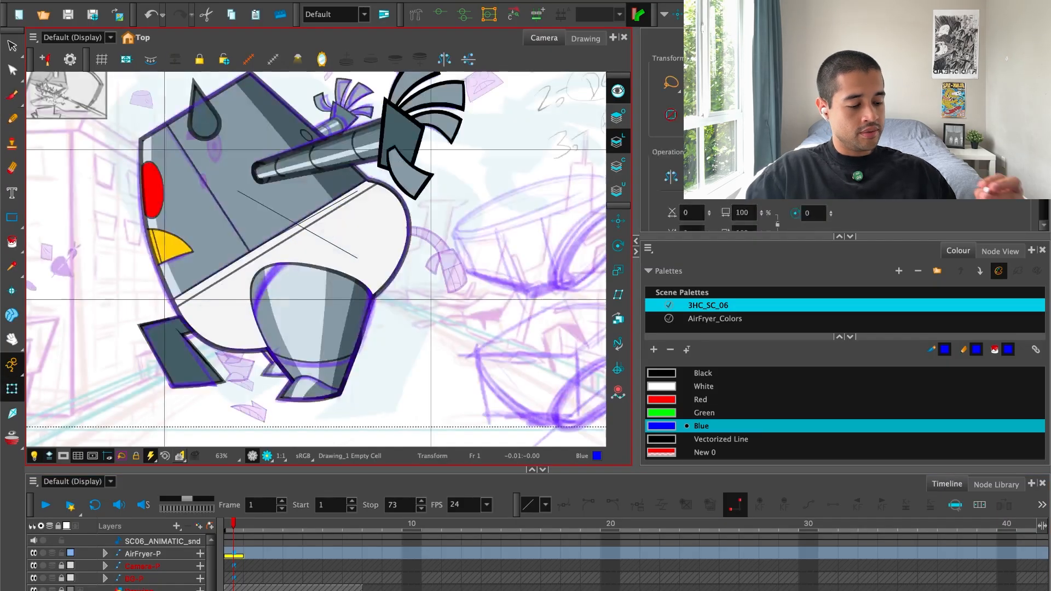
# Turn off animate mode and bring the drawover layer in front of the robot rig with the Translate tool.
pyautogui.press('2')
pyautogui.press('2')
pyautogui.press('2')
pyautogui.moveTo(367, 299); pyautogui.dragTo(370, 270)
pyautogui.press('1')
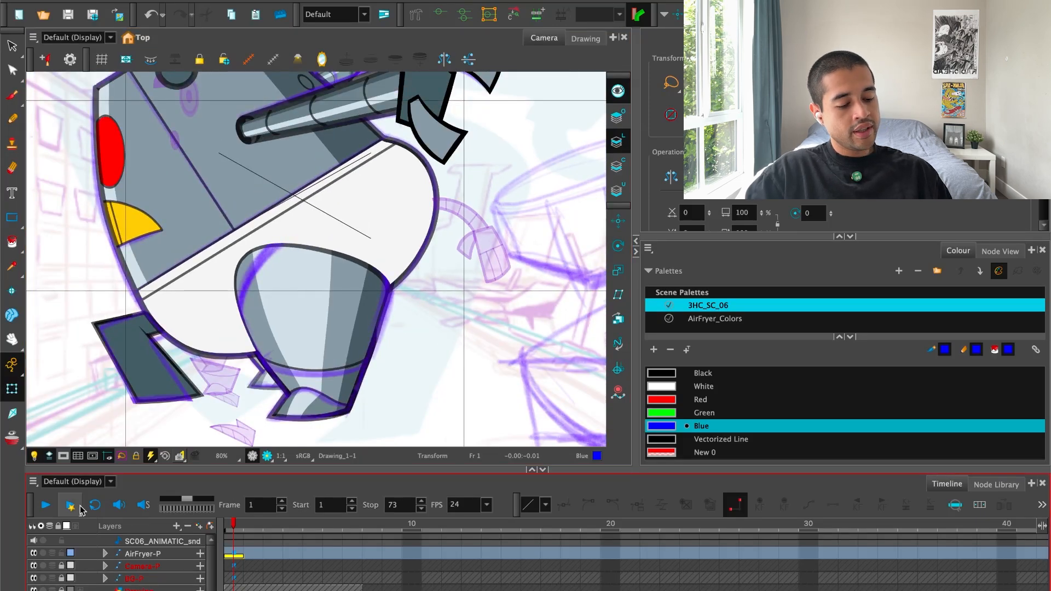
pyautogui.click(15, 368)
pyautogui.click(34, 390)
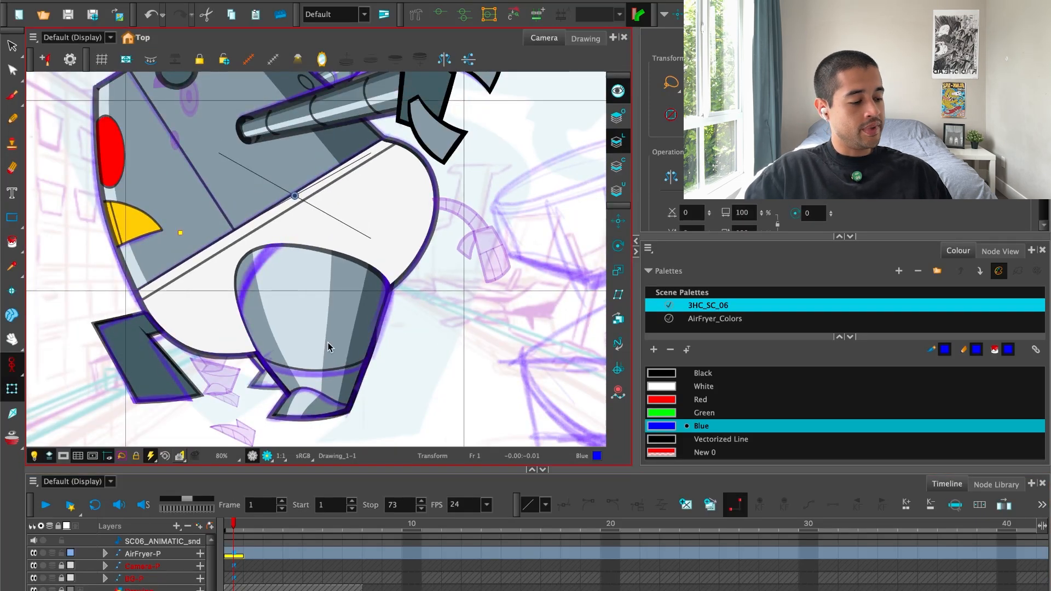
pyautogui.click(619, 222)
pyautogui.press('1')
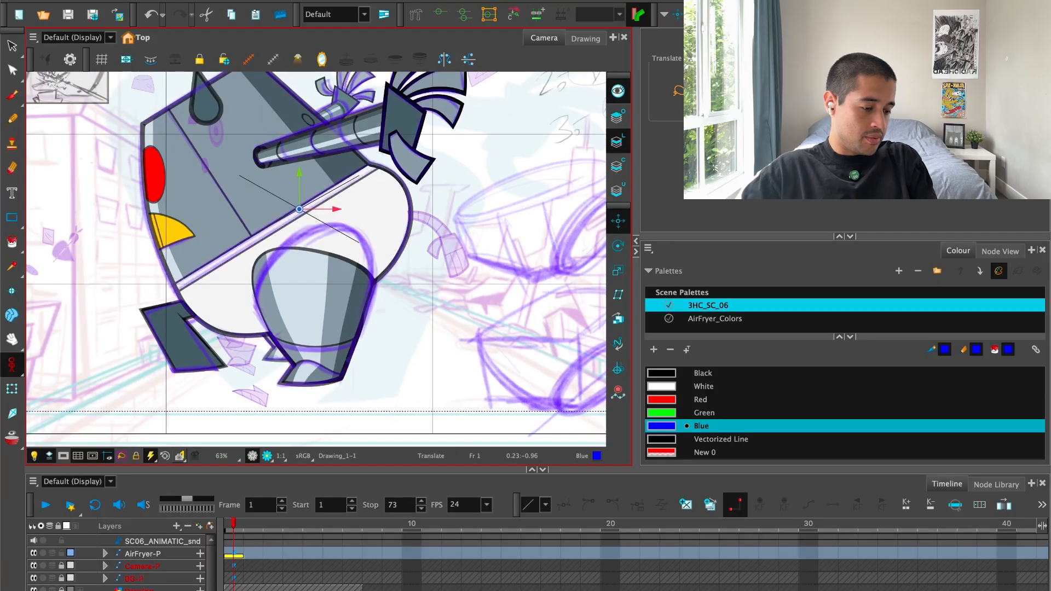
pyautogui.moveTo(538, 310); pyautogui.dragTo(496, 318)
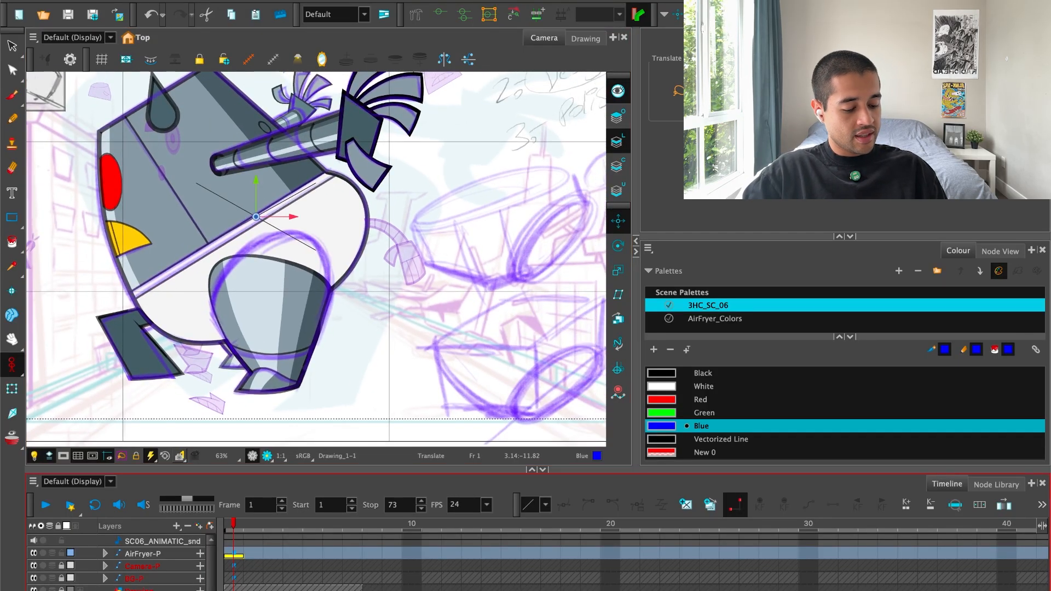
pyautogui.click(555, 268)
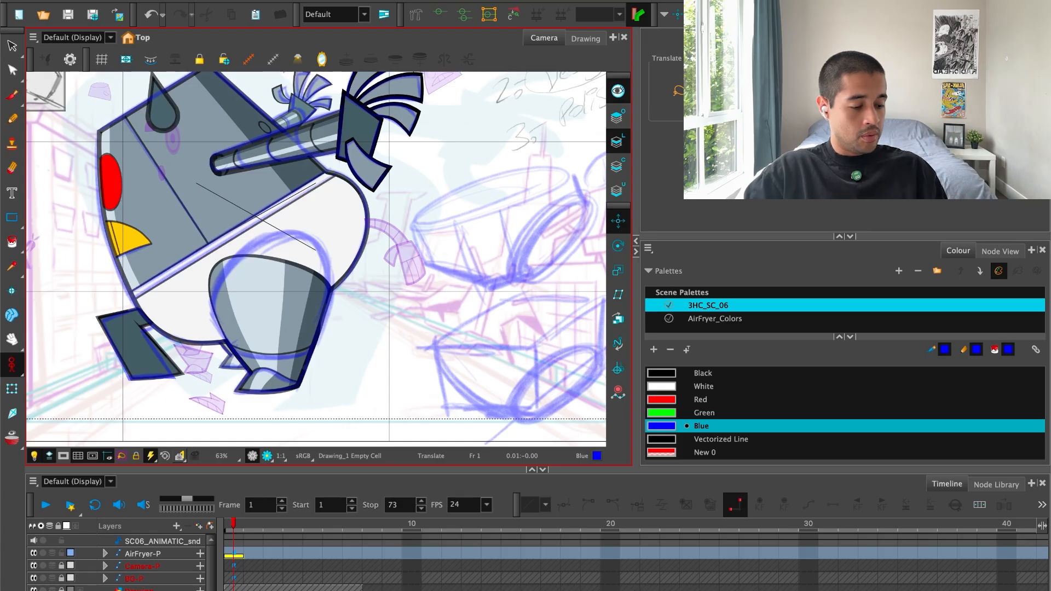
# Select the AirFryer-P layer on frame 1 and set animate mode to Animate Current Frame.
pyautogui.click(235, 555)
pyautogui.hotkey('alt', 'b')
pyautogui.click(13, 364)
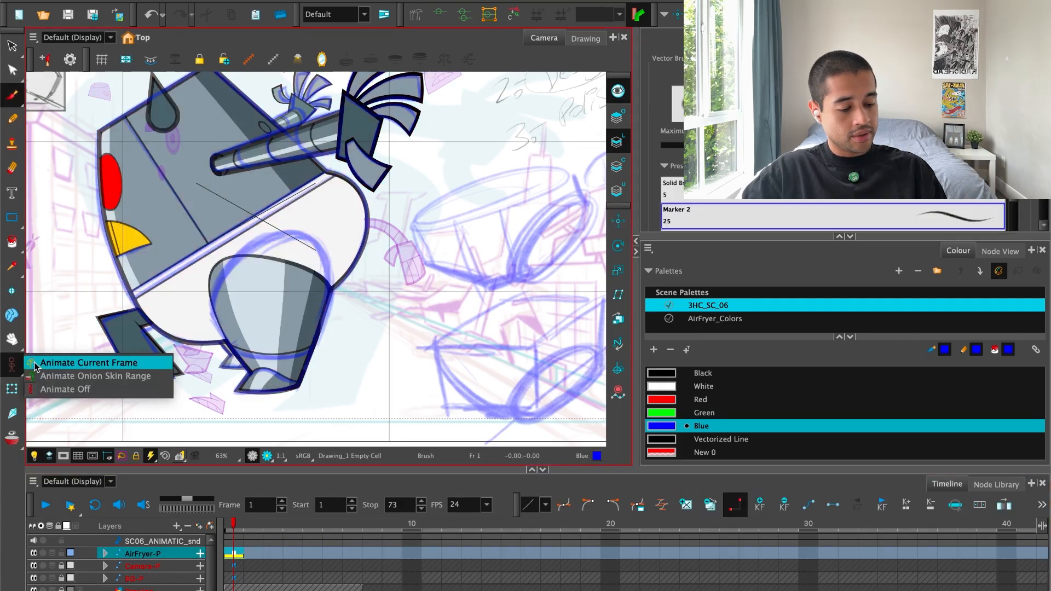
pyautogui.click(32, 364)
# Raise the UnderPantsCutter shape's top deformation point to the drawn thigh arc and reshape its inner side curve to follow.
pyautogui.hotkey('shift', 't')
pyautogui.press('2')
pyautogui.press('2')
pyautogui.moveTo(336, 272); pyautogui.dragTo(360, 275)
pyautogui.click(345, 287)
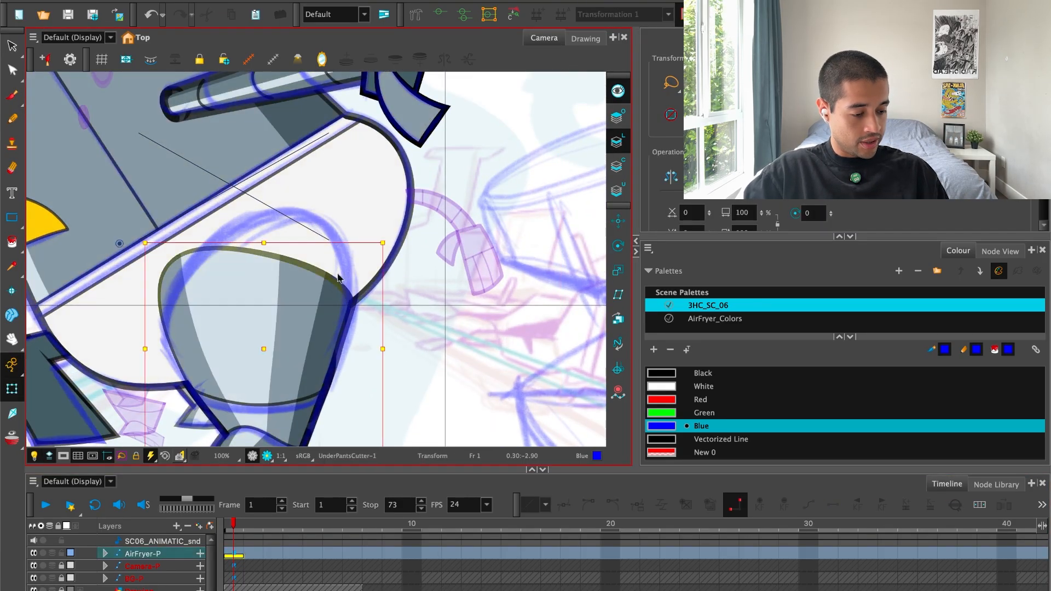
pyautogui.moveTo(251, 250); pyautogui.dragTo(286, 213)
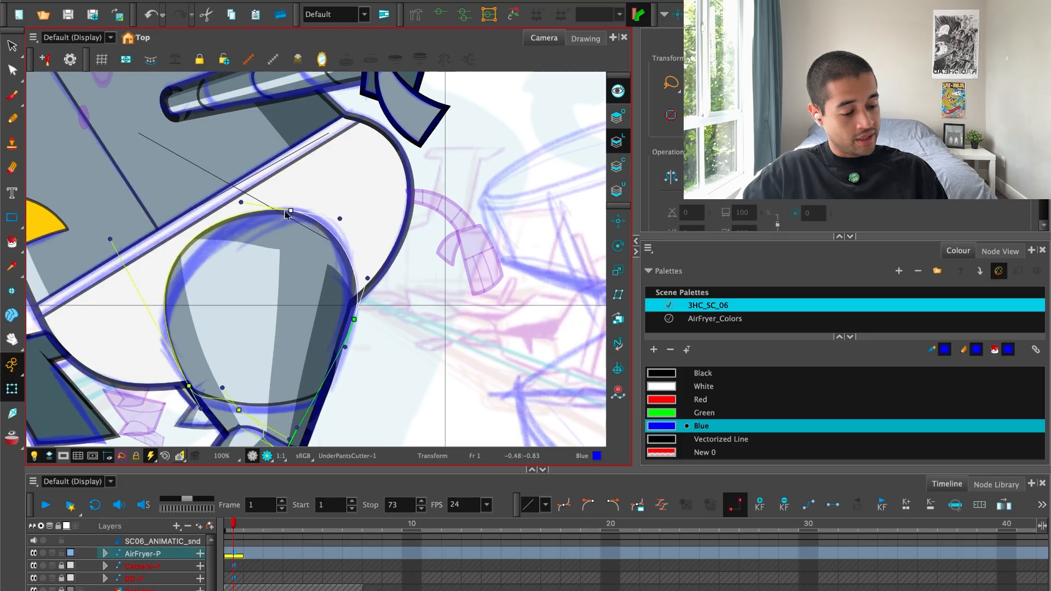
pyautogui.press('2')
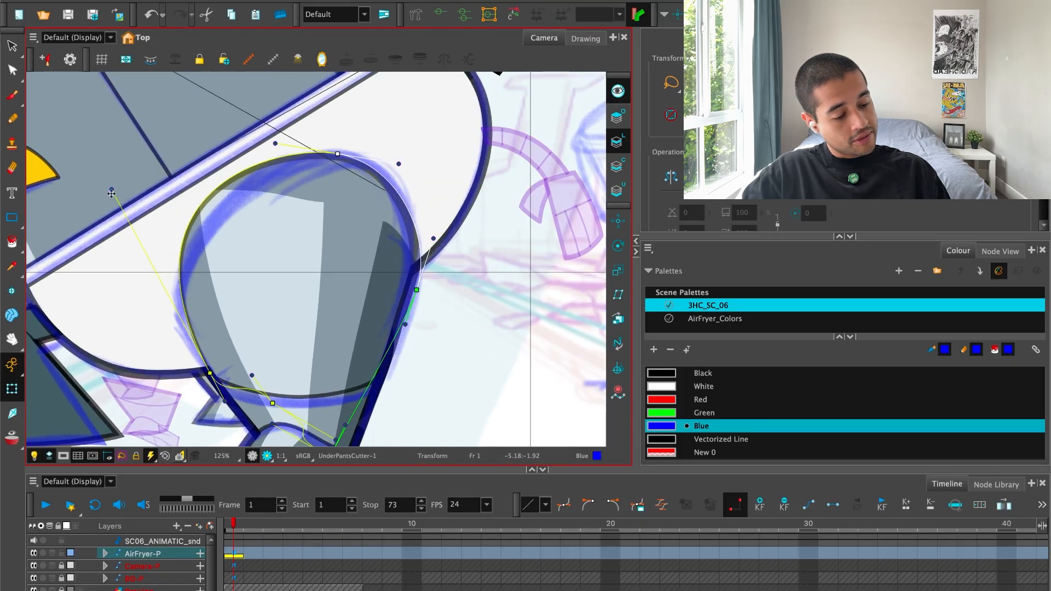
pyautogui.moveTo(112, 192); pyautogui.dragTo(114, 285)
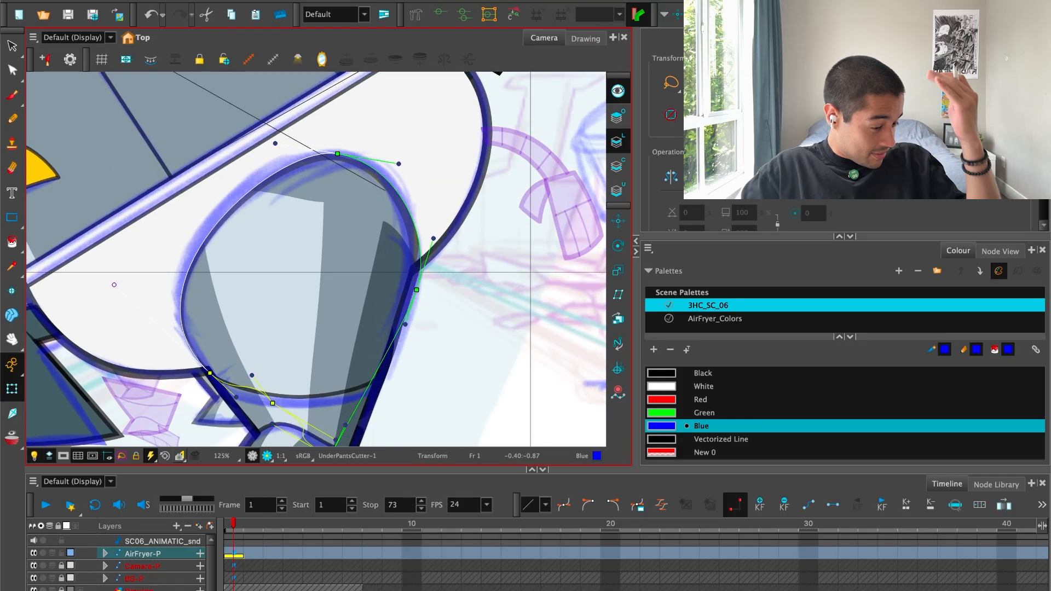
# Fine-tune the thigh cutter's top and rear deformation points and the curve handles between them to match the blue outline.
pyautogui.moveTo(418, 295); pyautogui.dragTo(415, 291)
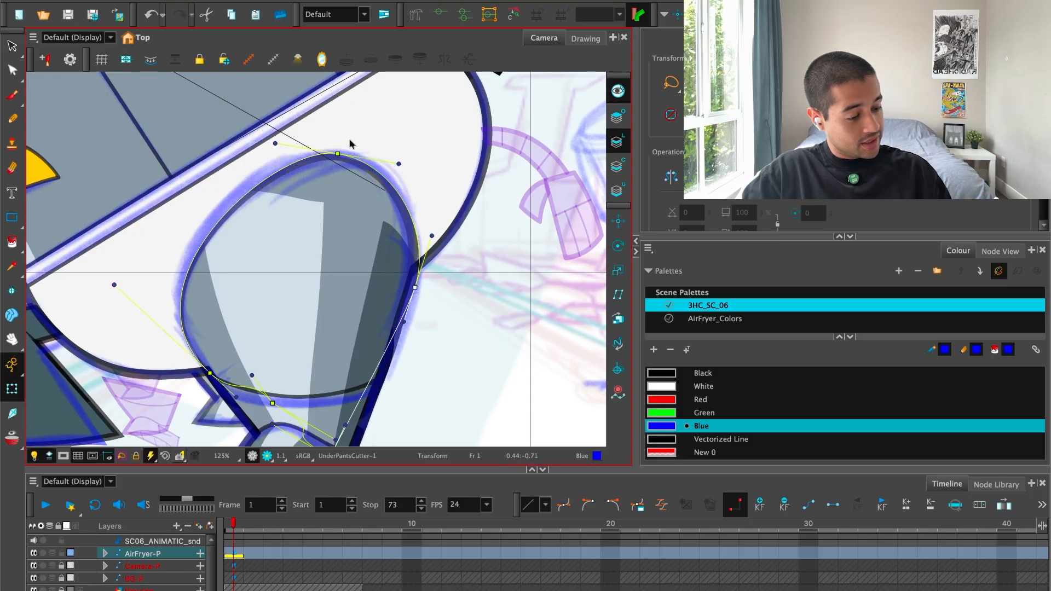
pyautogui.moveTo(337, 154); pyautogui.dragTo(342, 152)
pyautogui.moveTo(402, 164)
pyautogui.mouseDown()
pyautogui.moveTo(404, 152)
pyautogui.moveTo(409, 158)
pyautogui.mouseUp()
pyautogui.moveTo(432, 234); pyautogui.dragTo(430, 228)
pyautogui.click(451, 263)
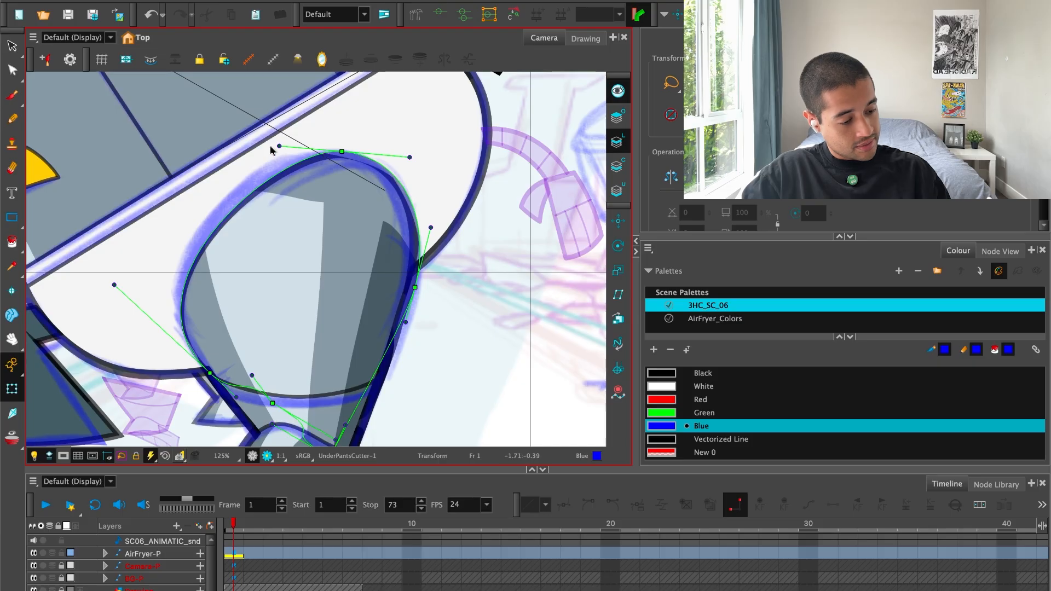
# Adjust the thigh cutter's top curve handle and move its lower front deformation points and handle onto the leg's front edge.
pyautogui.moveTo(278, 147); pyautogui.dragTo(266, 146)
pyautogui.press('space')
pyautogui.moveTo(259, 339); pyautogui.dragTo(309, 282)
pyautogui.press('2')
pyautogui.press('2')
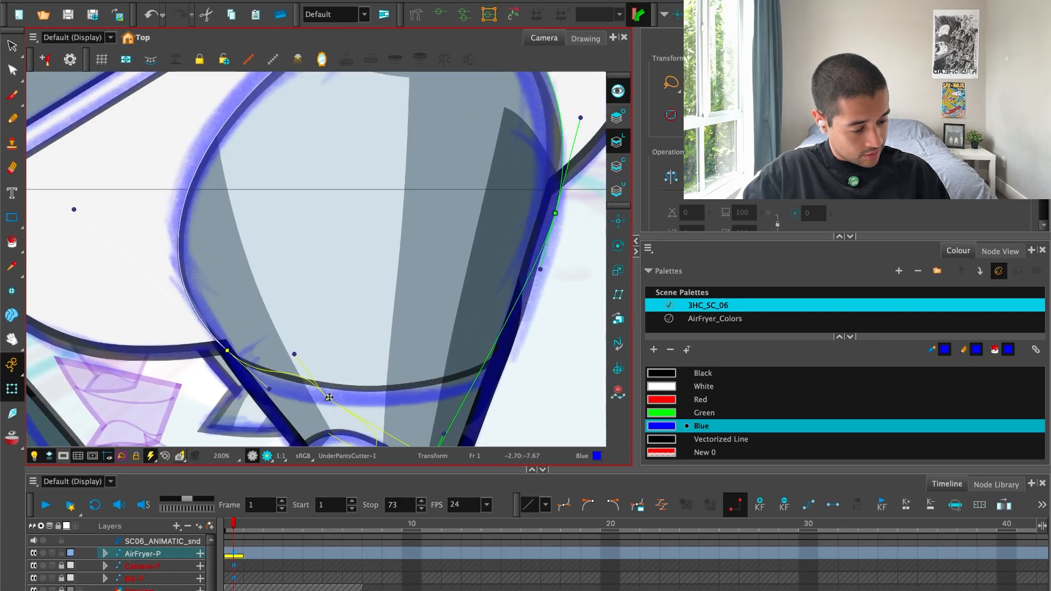
pyautogui.moveTo(328, 399); pyautogui.dragTo(293, 424)
pyautogui.moveTo(228, 351)
pyautogui.mouseDown()
pyautogui.moveTo(259, 394)
pyautogui.moveTo(225, 342)
pyautogui.mouseUp()
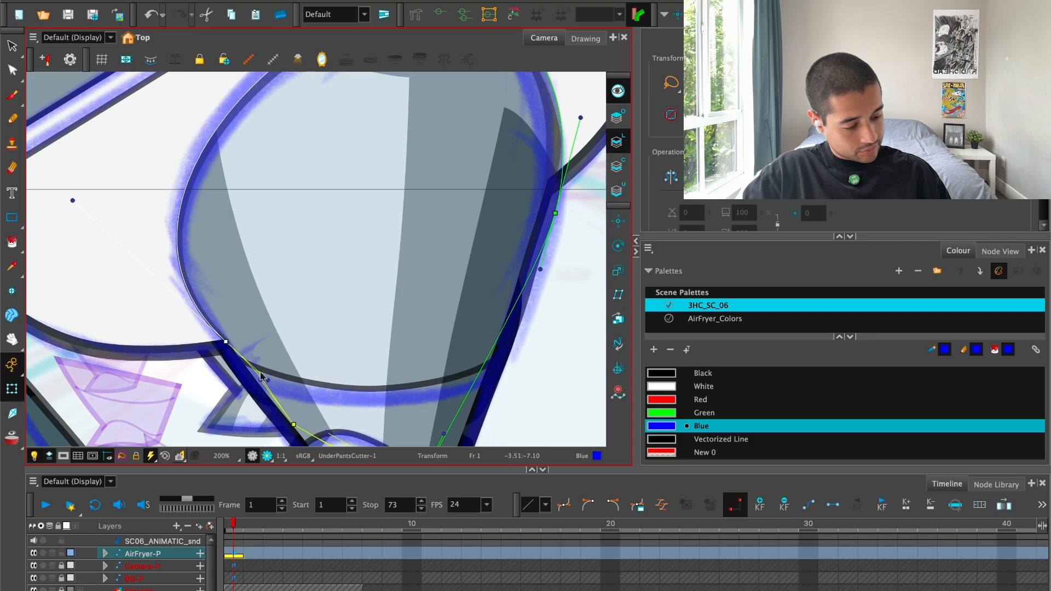
pyautogui.moveTo(261, 381); pyautogui.dragTo(256, 386)
pyautogui.moveTo(226, 342)
pyautogui.mouseDown()
pyautogui.moveTo(215, 340)
pyautogui.moveTo(237, 351)
pyautogui.mouseUp()
# Pull the handle of the thigh cutter's front curve outward so the opening follows the blue outline.
pyautogui.press('space')
pyautogui.moveTo(241, 371); pyautogui.dragTo(243, 390)
pyautogui.press('1')
pyautogui.moveTo(175, 262); pyautogui.dragTo(159, 250)
pyautogui.press('1')
pyautogui.press('2')
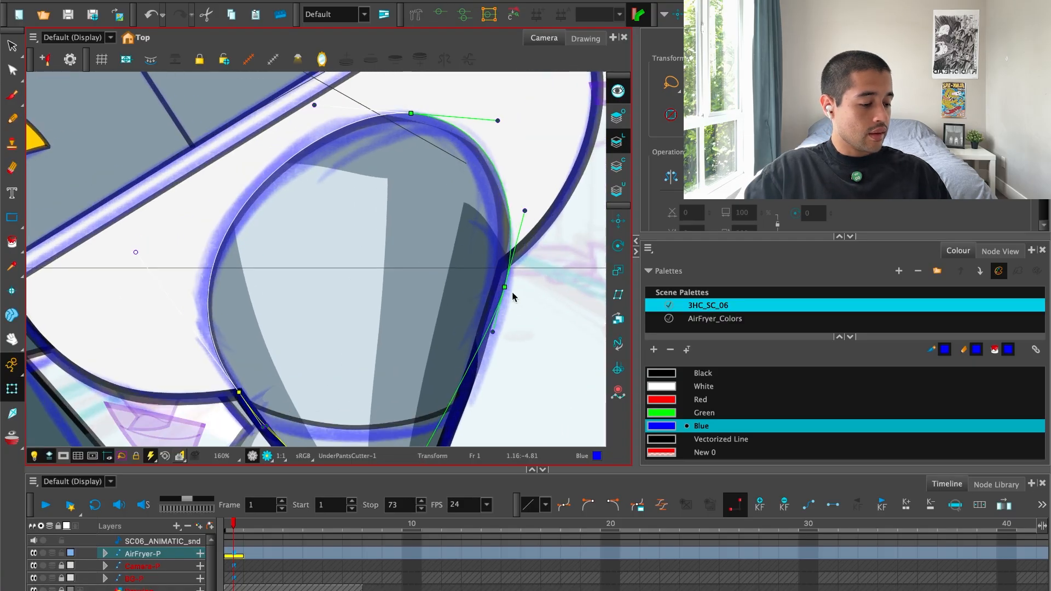
# Extend the thigh's Highlight and Shadow shapes up to the top edge of the rounded opening using their upper deformation points.
pyautogui.click(487, 281)
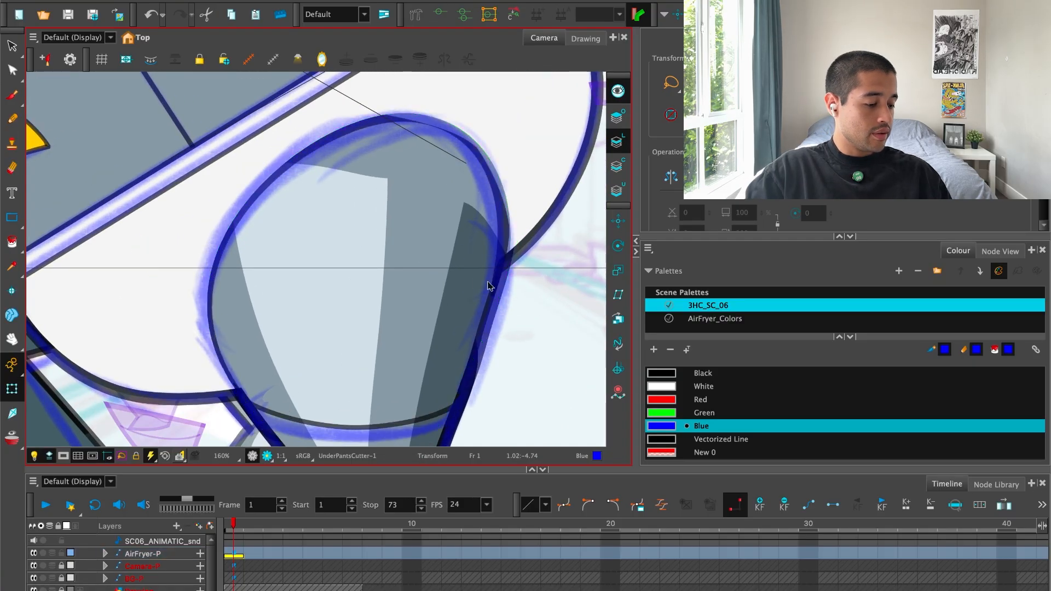
pyautogui.click(391, 188)
pyautogui.moveTo(388, 179); pyautogui.dragTo(395, 106)
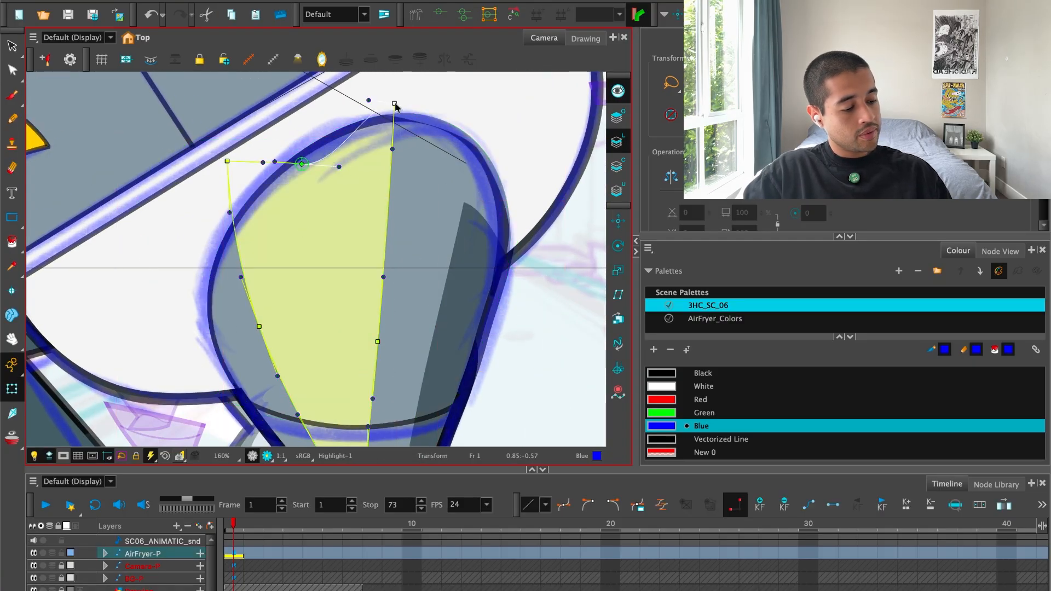
pyautogui.click(483, 237)
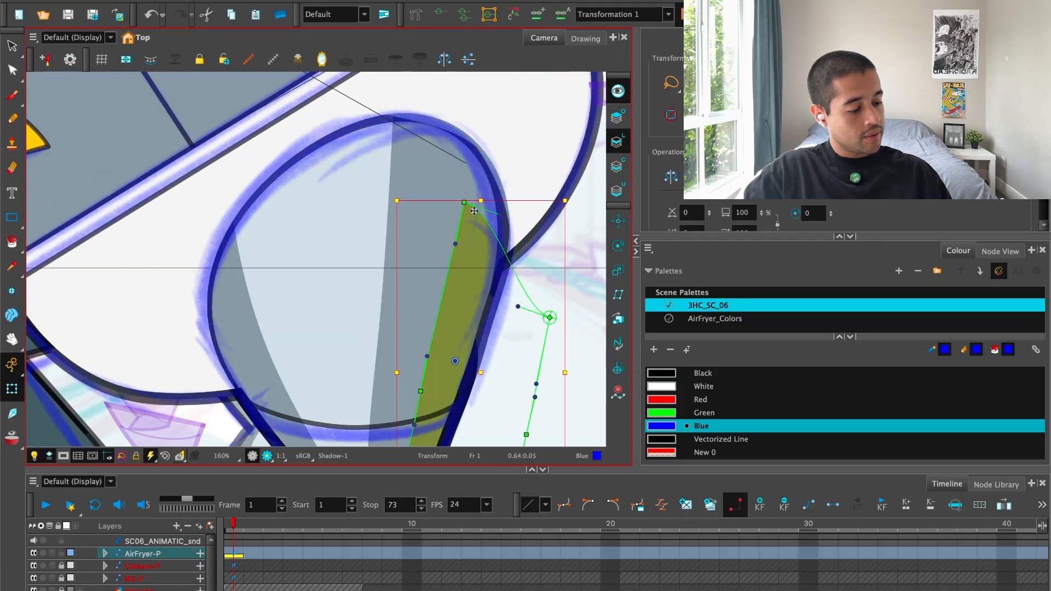
pyautogui.click(573, 291)
pyautogui.press('1')
pyautogui.press('1')
pyautogui.press('1')
pyautogui.press('1')
pyautogui.press('2')
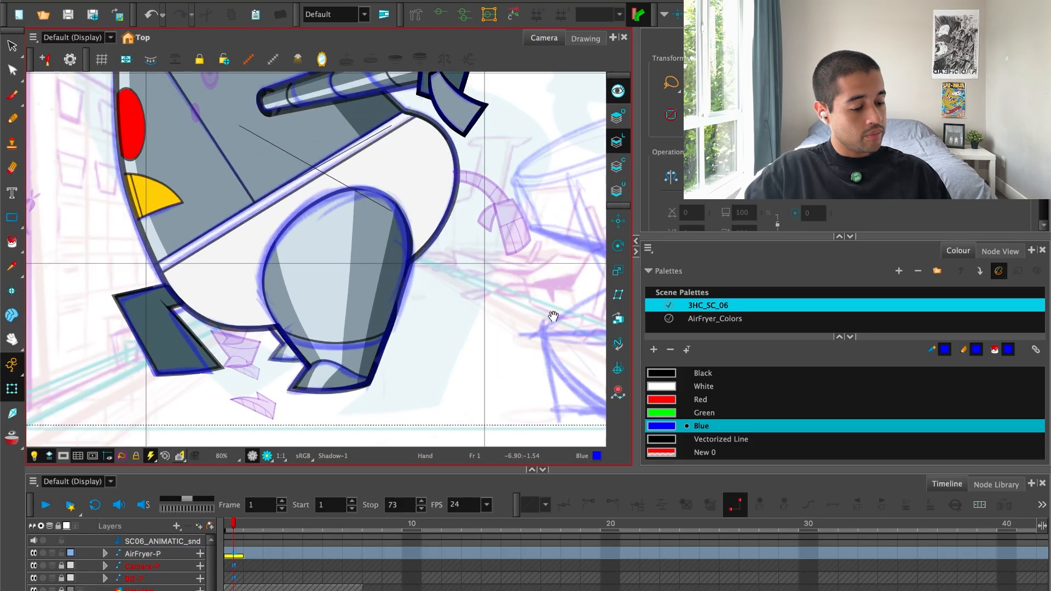
pyautogui.press('2')
pyautogui.press('2')
pyautogui.moveTo(393, 391); pyautogui.dragTo(400, 381)
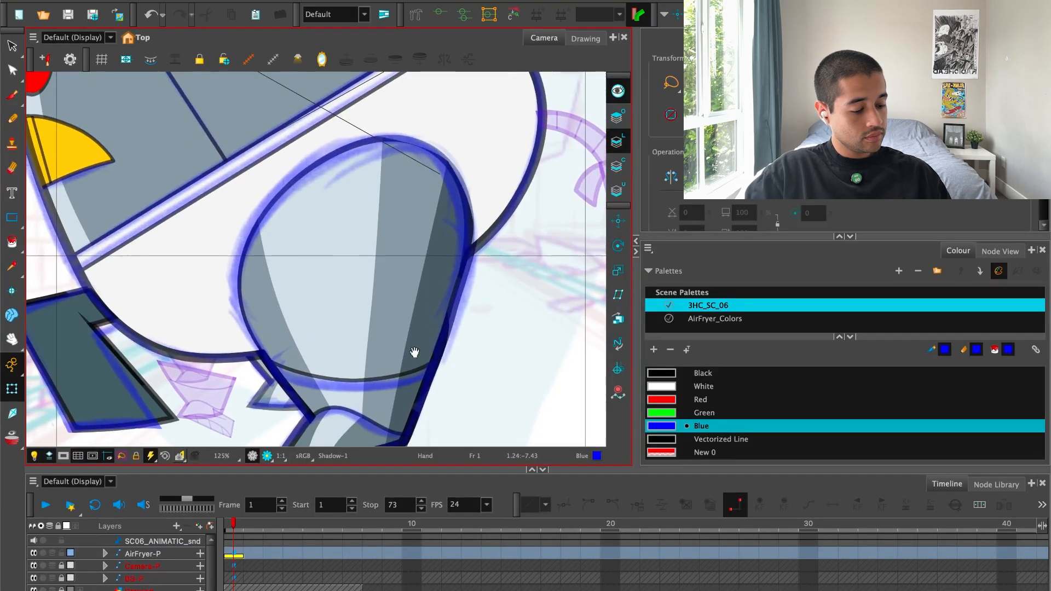
pyautogui.press('1')
pyautogui.press('2')
pyautogui.press('2')
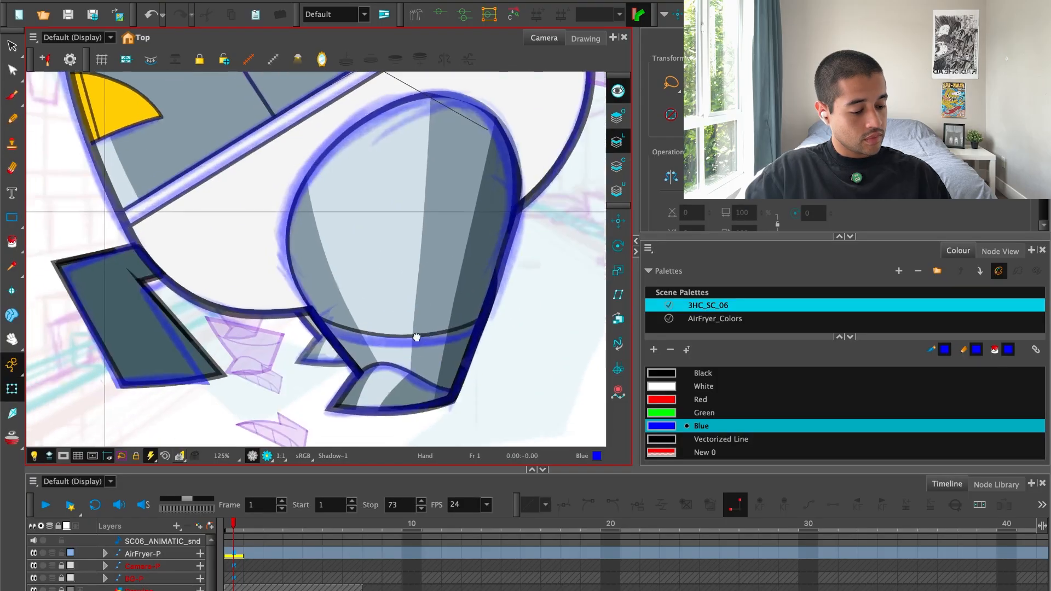
pyautogui.click(281, 365)
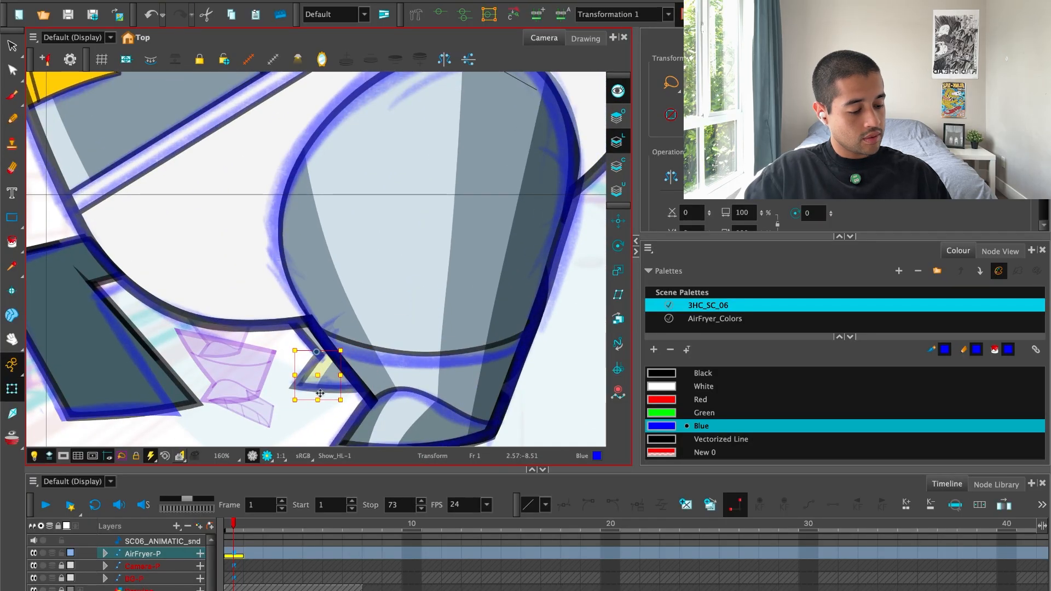
pyautogui.click(315, 437)
pyautogui.press('2')
pyautogui.press('1')
pyautogui.press('1')
pyautogui.moveTo(273, 342); pyautogui.dragTo(386, 356)
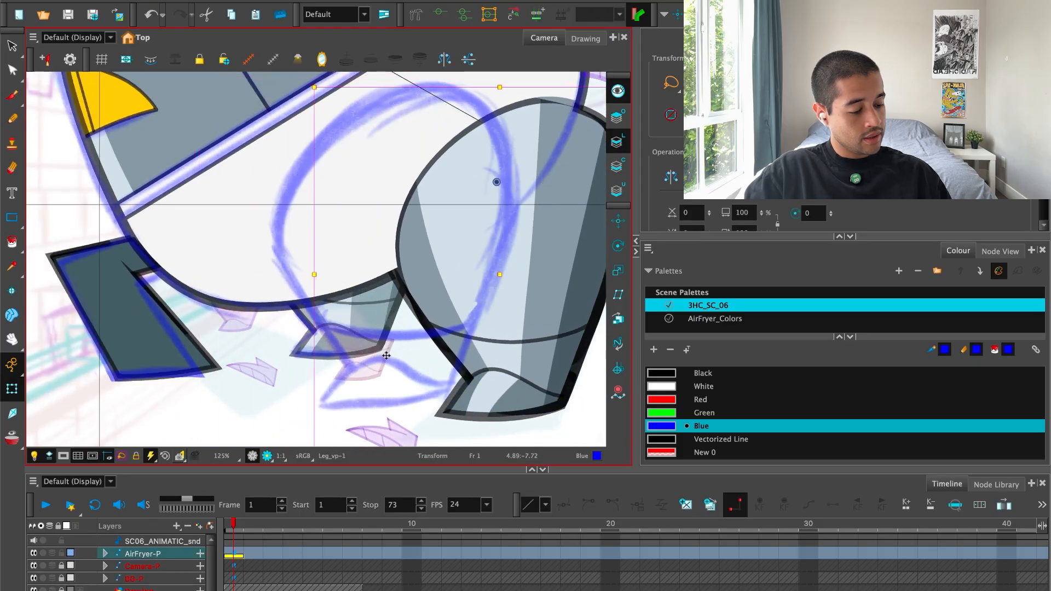
pyautogui.press('2')
# Shift the Highlight shape of the far leg toward the front of the body.
pyautogui.click(353, 329)
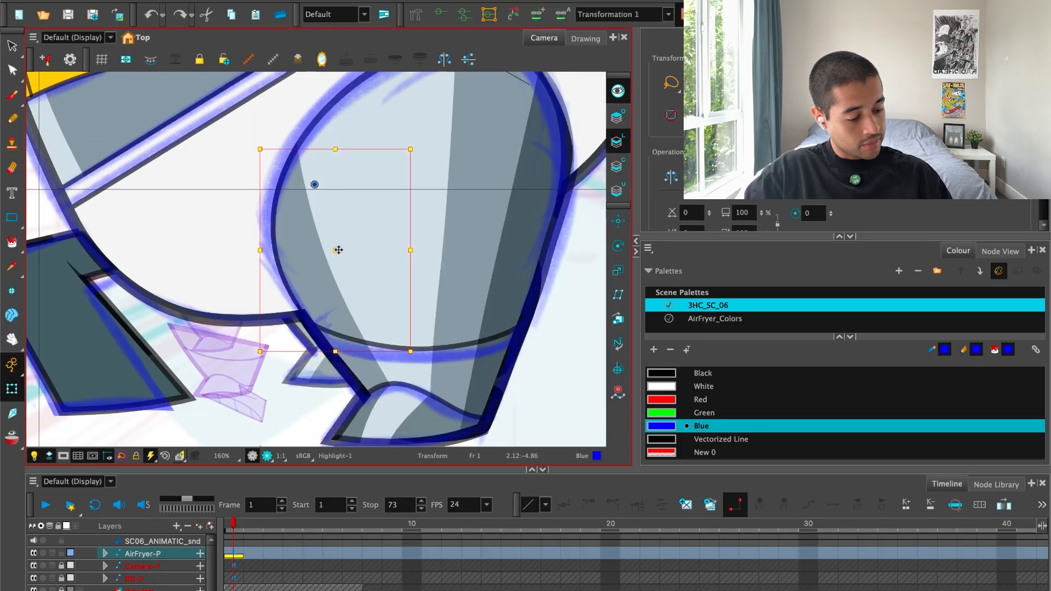
pyautogui.moveTo(339, 250); pyautogui.dragTo(306, 250)
pyautogui.press('Escape')
# Preview the pose in render view and examine the upper edge of the thigh opening.
pyautogui.press('1')
pyautogui.press('1')
pyautogui.press('1')
pyautogui.press('1')
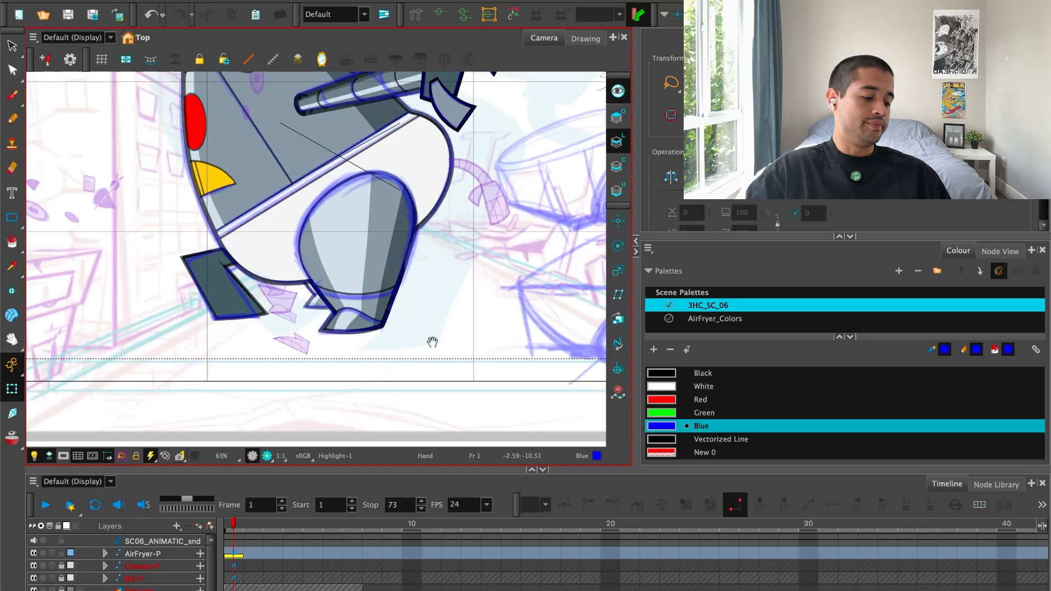
pyautogui.moveTo(432, 351); pyautogui.dragTo(436, 393)
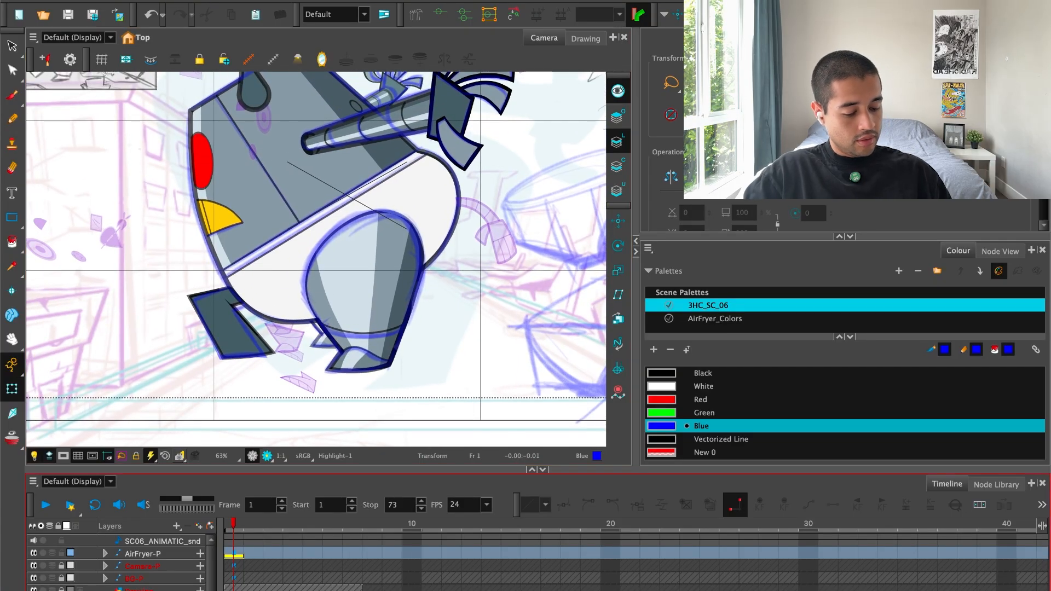
pyautogui.moveTo(329, 329); pyautogui.dragTo(327, 357)
pyautogui.click(268, 459)
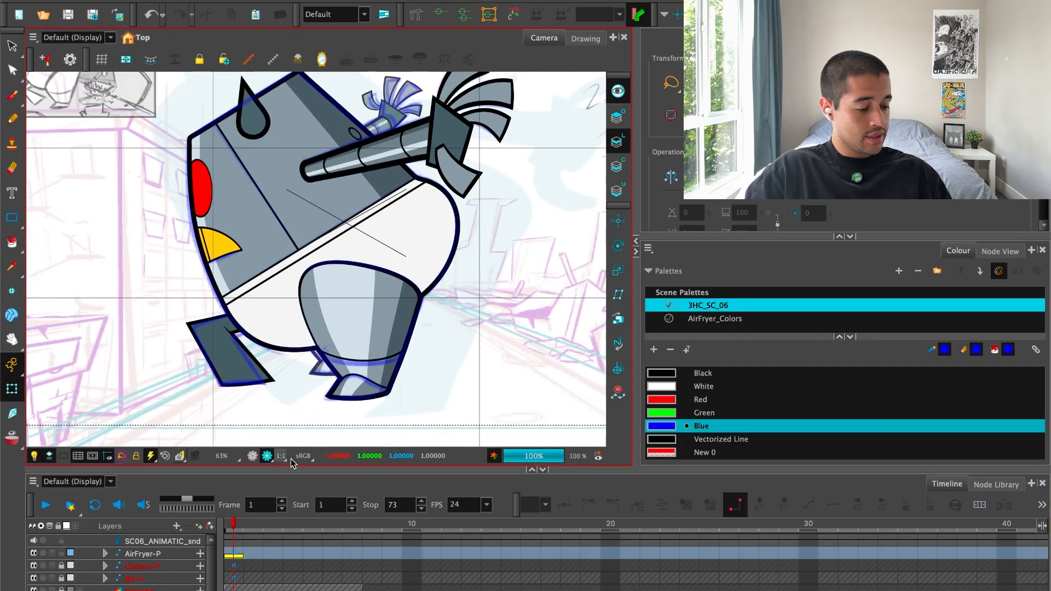
pyautogui.scroll(3, 405, 395)
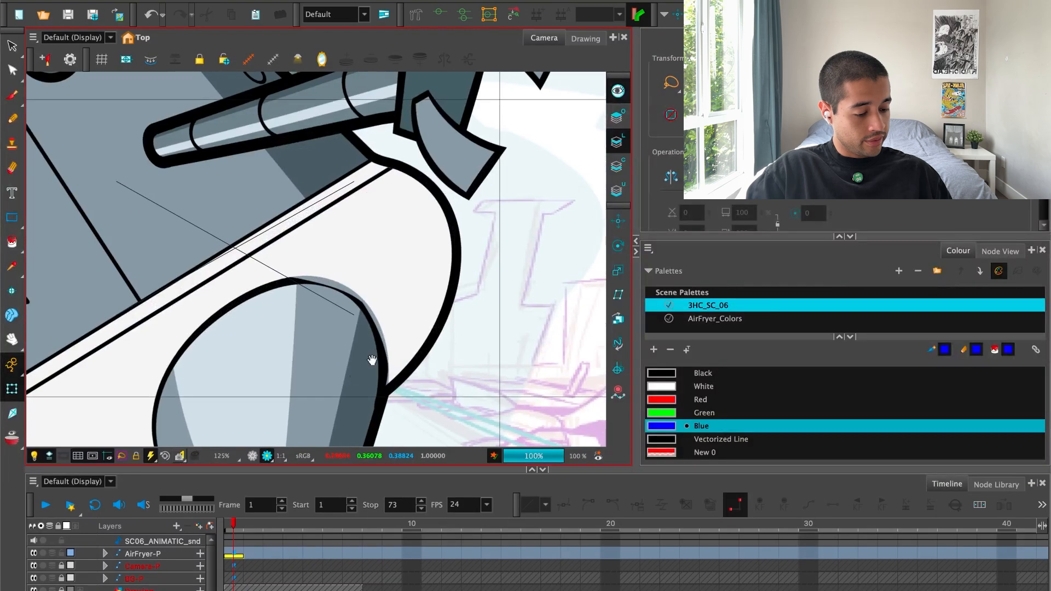
pyautogui.scroll(3, 346, 317)
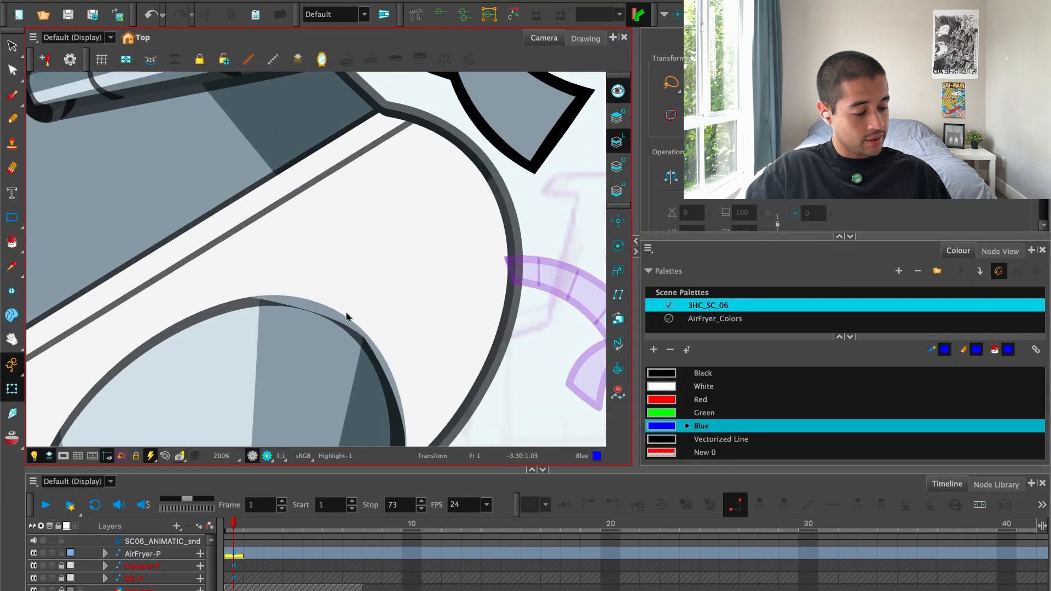
# Refine the thigh cutter's upper rear curve and push the UpperLeg shape's upper rear and front deformation points outward to fill the opening.
pyautogui.click(347, 315)
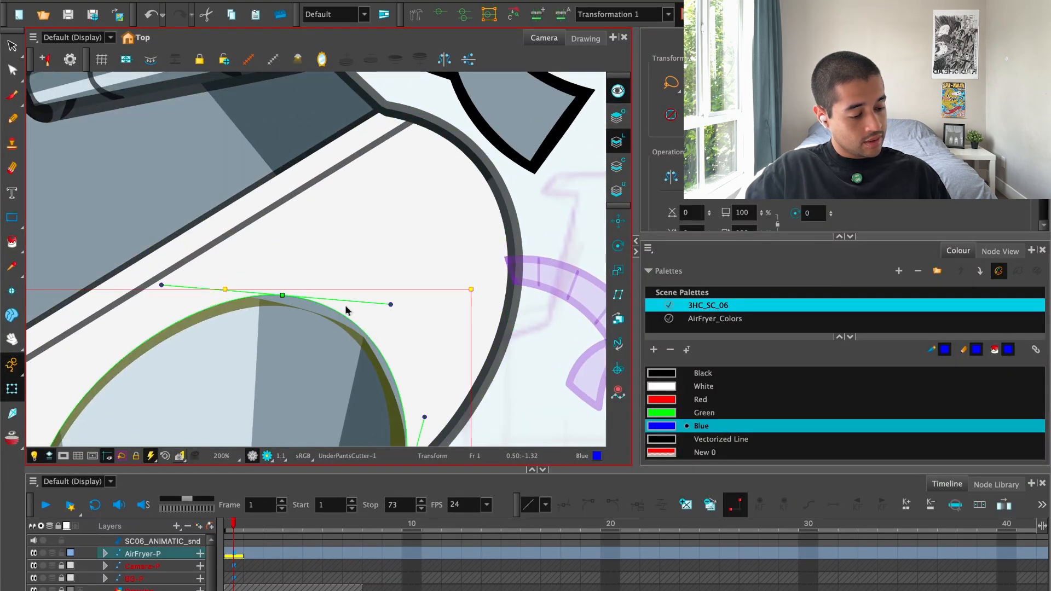
pyautogui.moveTo(392, 304); pyautogui.dragTo(403, 301)
pyautogui.click(340, 347)
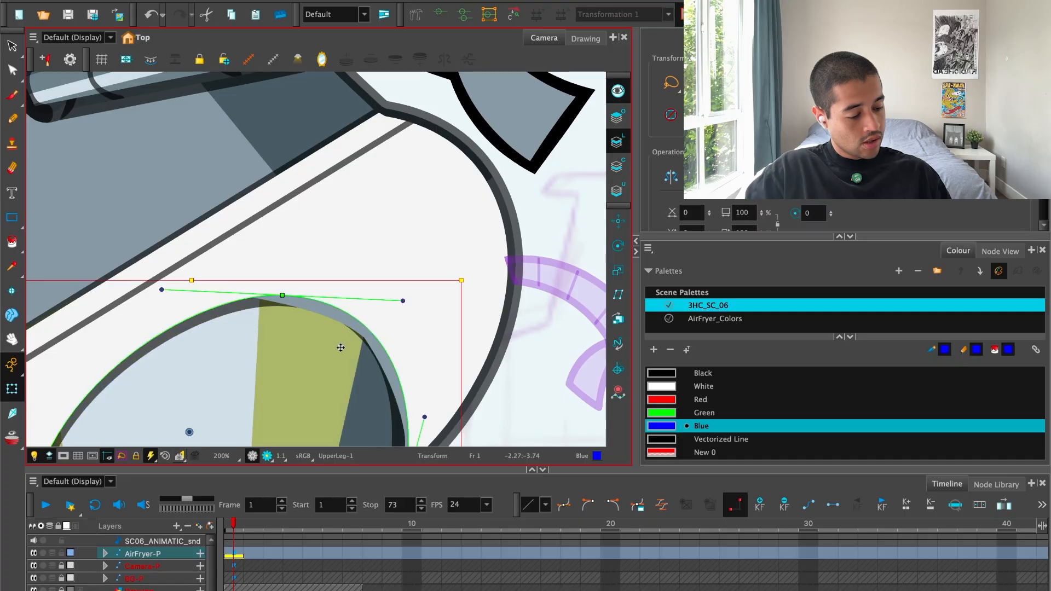
pyautogui.moveTo(360, 360); pyautogui.dragTo(381, 316)
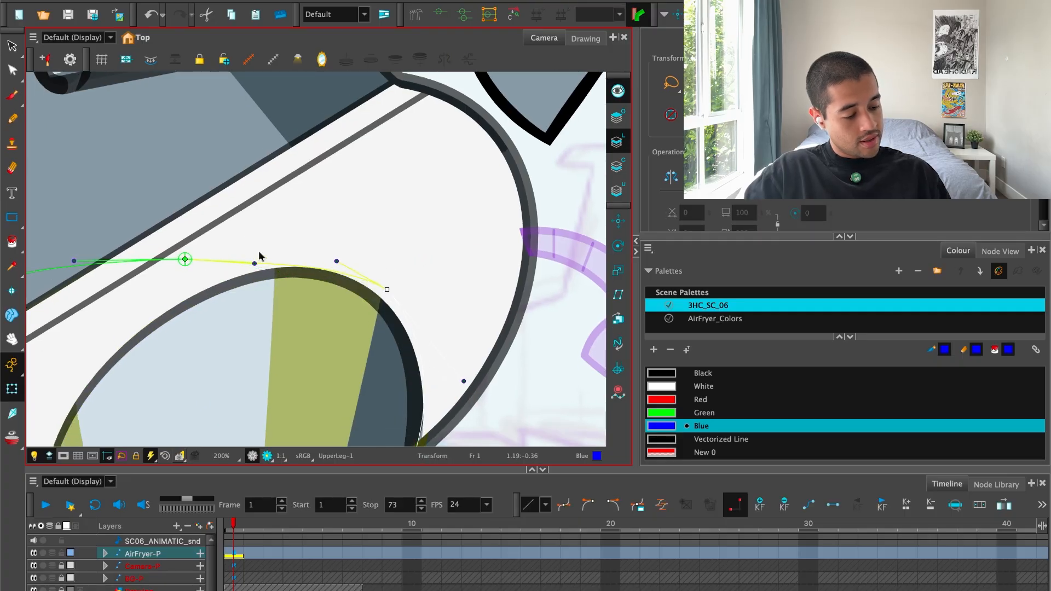
pyautogui.moveTo(255, 263); pyautogui.dragTo(259, 255)
pyautogui.press('1')
pyautogui.press('1')
pyautogui.moveTo(209, 389); pyautogui.dragTo(366, 262)
pyautogui.moveTo(301, 293); pyautogui.dragTo(304, 290)
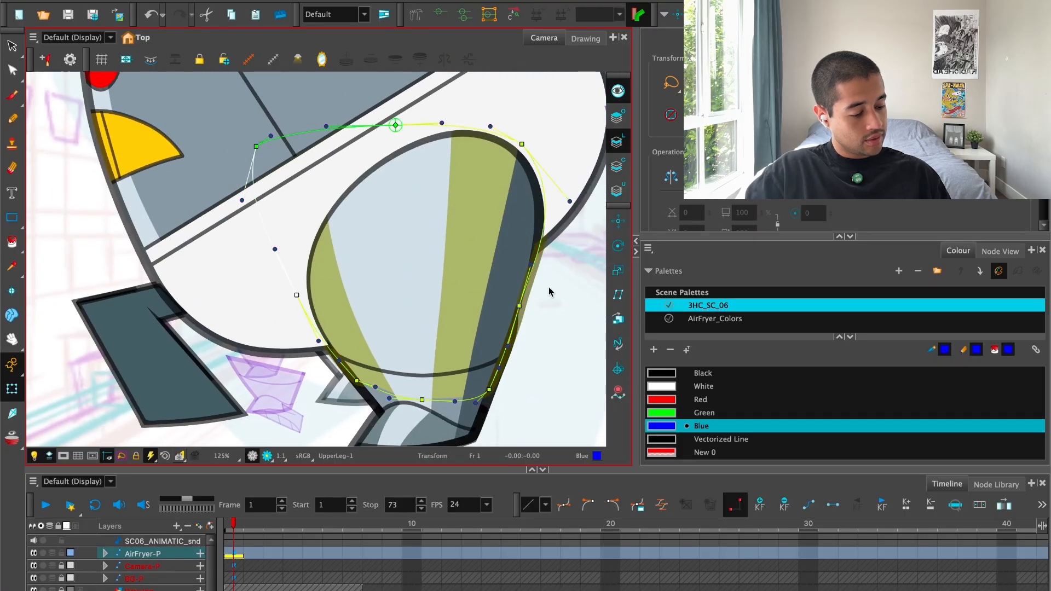
# Preview the refitted thigh in render view and check the whole robot pose.
pyautogui.click(557, 313)
pyautogui.press('1')
pyautogui.click(267, 456)
pyautogui.press('1')
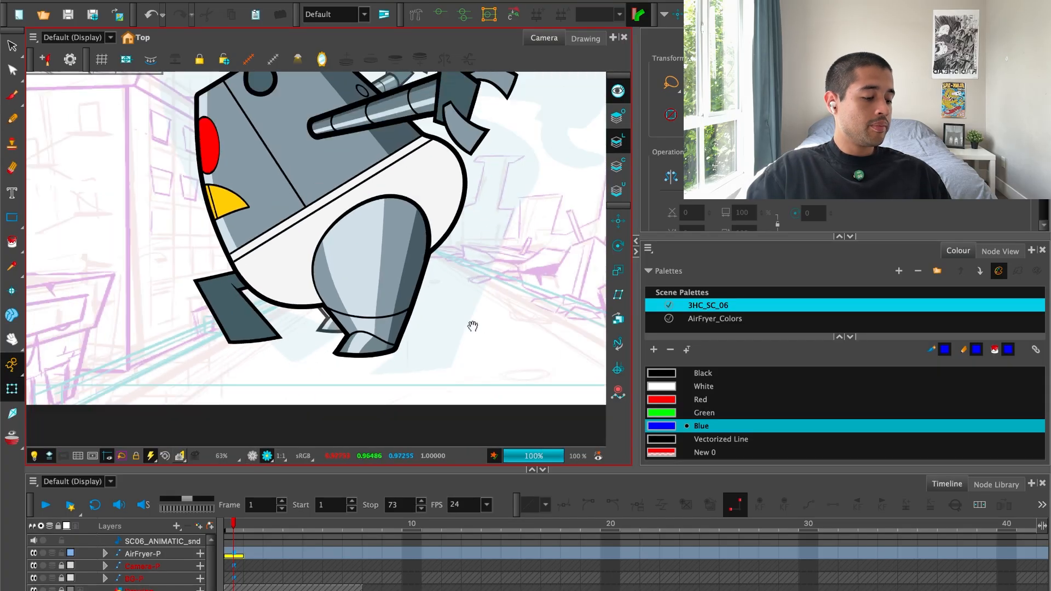
pyautogui.press('1')
pyautogui.moveTo(468, 349); pyautogui.dragTo(468, 371)
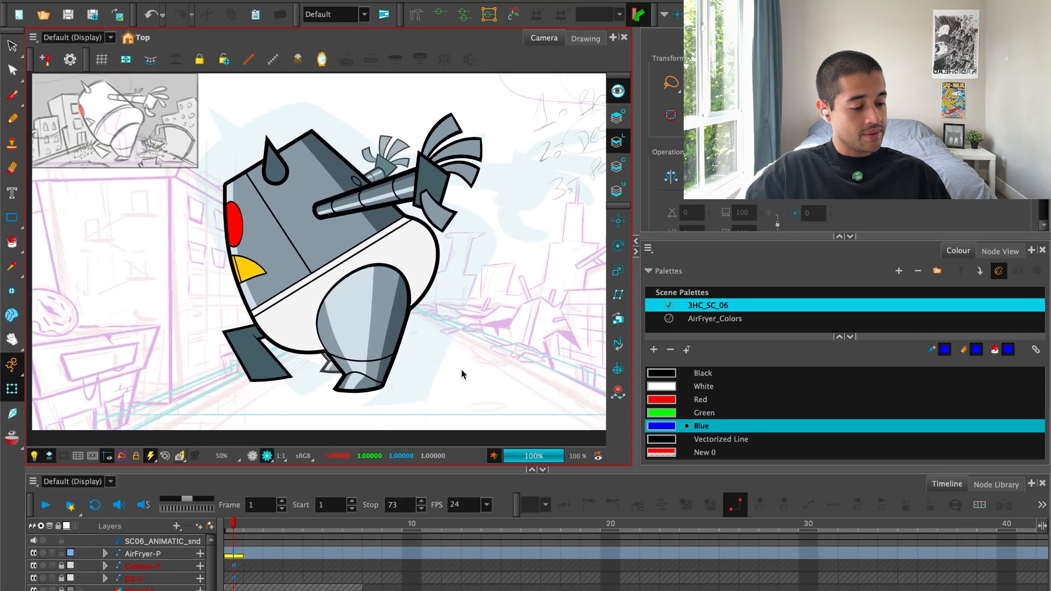
# Reshape the lower edge of the yellow beak with its tip deformation point and curve handle, and hide the deformation controls.
pyautogui.press('2')
pyautogui.press('2')
pyautogui.moveTo(312, 349); pyautogui.dragTo(399, 336)
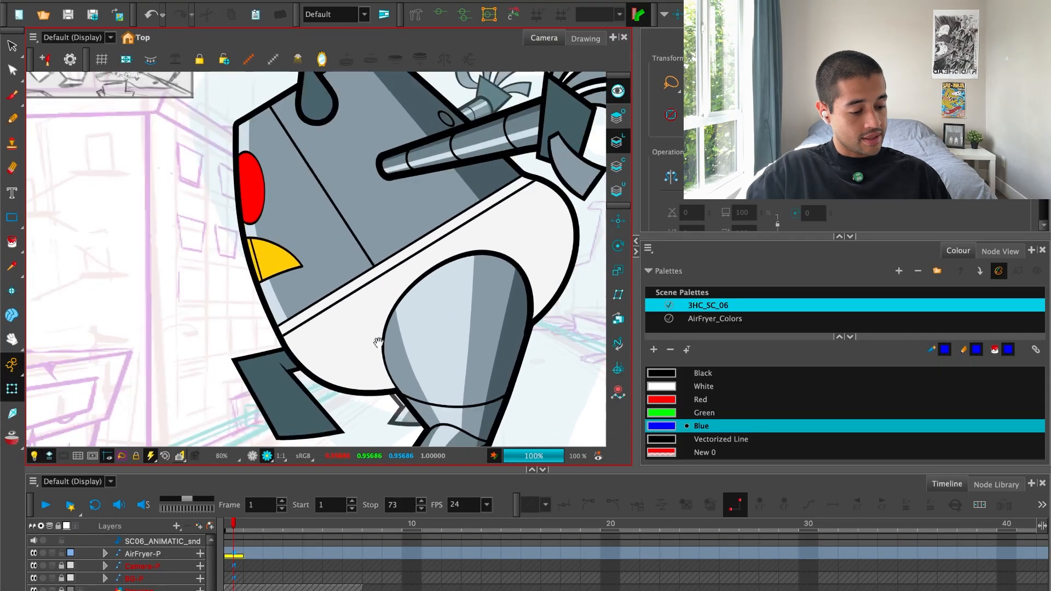
pyautogui.press('2')
pyautogui.press('2')
pyautogui.press('2')
pyautogui.click(302, 270)
pyautogui.press('F11')
pyautogui.press('Escape')
pyautogui.press('2')
pyautogui.press('2')
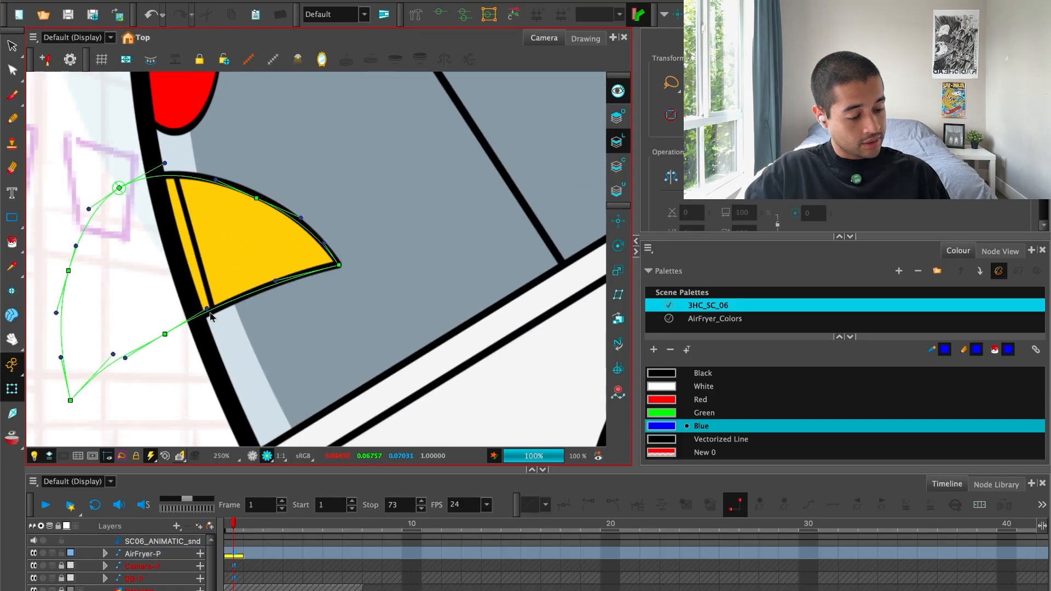
pyautogui.click(210, 313)
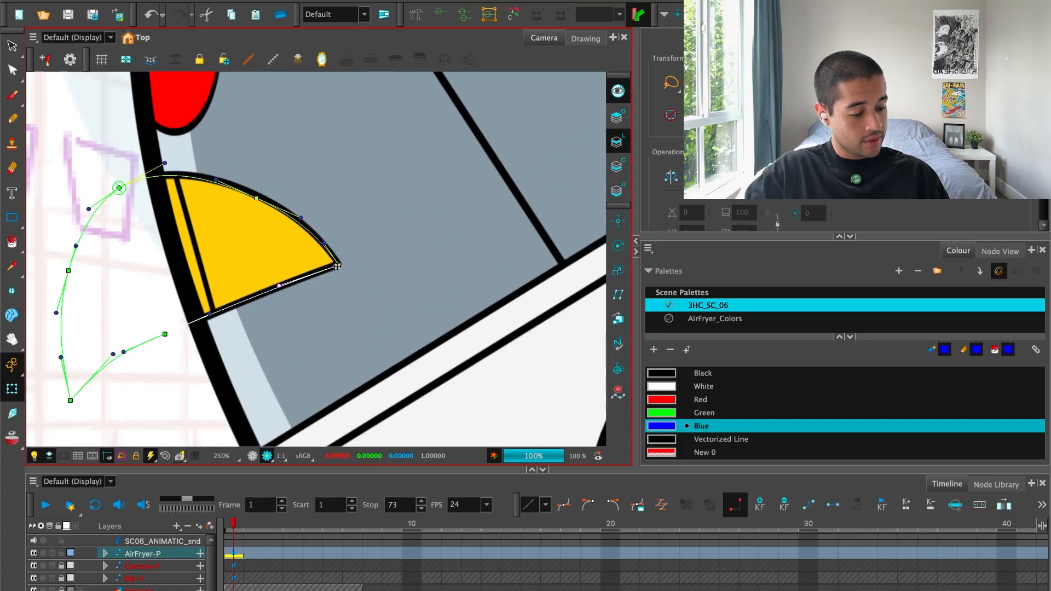
pyautogui.moveTo(288, 286); pyautogui.dragTo(287, 287)
pyautogui.click(195, 363)
pyautogui.hotkey('shift', 'c')
# Try to shift the end deformation point of the far arm together with its hand.
pyautogui.press('1')
pyautogui.press('1')
pyautogui.press('1')
pyautogui.press('1')
pyautogui.press('1')
pyautogui.press('1')
pyautogui.press('1')
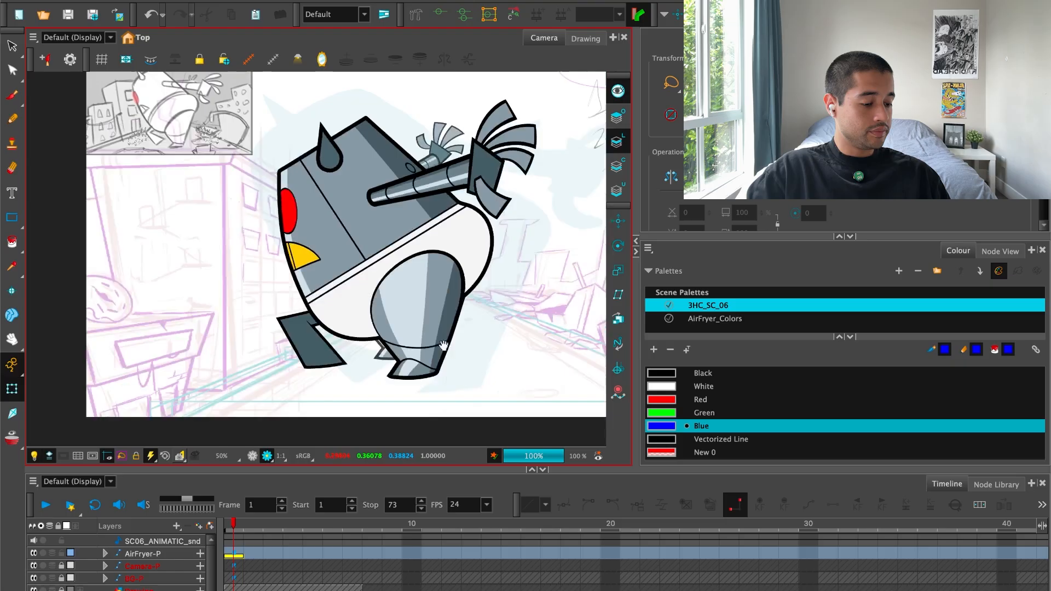
pyautogui.moveTo(443, 345); pyautogui.dragTo(393, 348)
pyautogui.press('2')
pyautogui.press('2')
pyautogui.press('2')
pyautogui.press('2')
pyautogui.press('2')
pyautogui.press('2')
pyautogui.press('2')
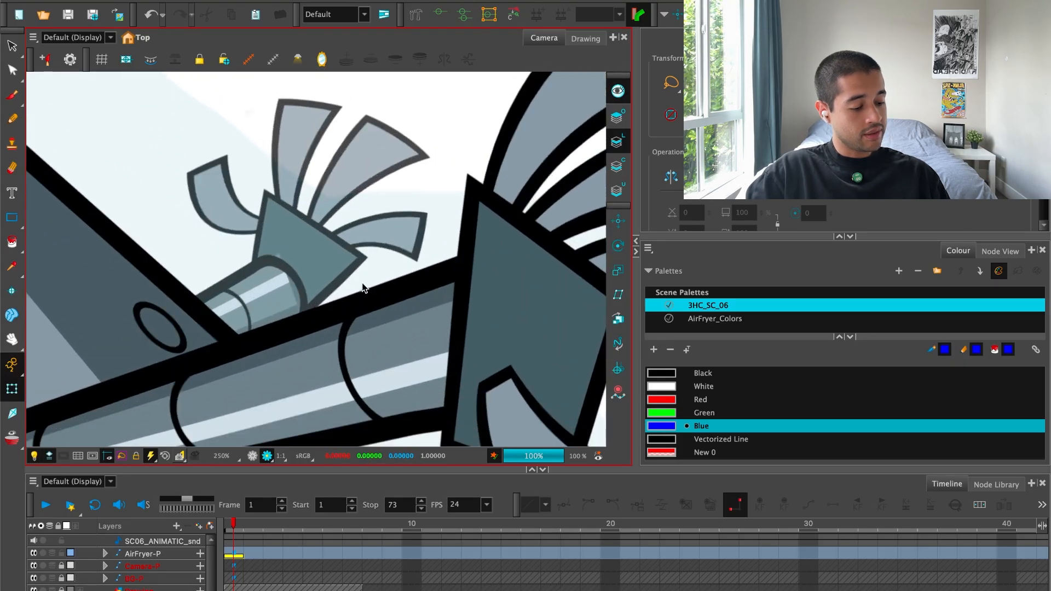
pyautogui.press('2')
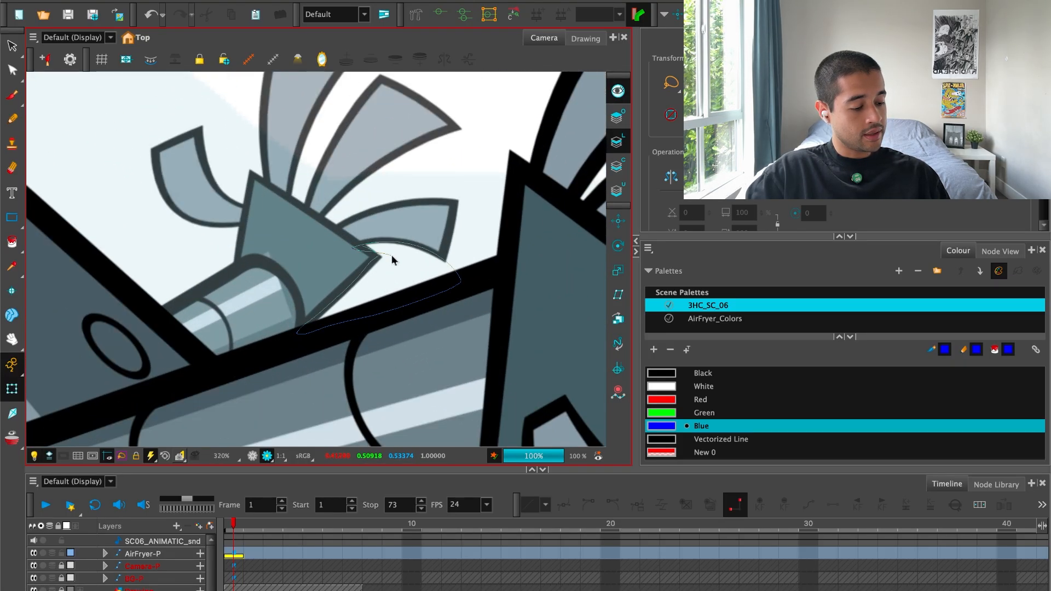
pyautogui.click(406, 305)
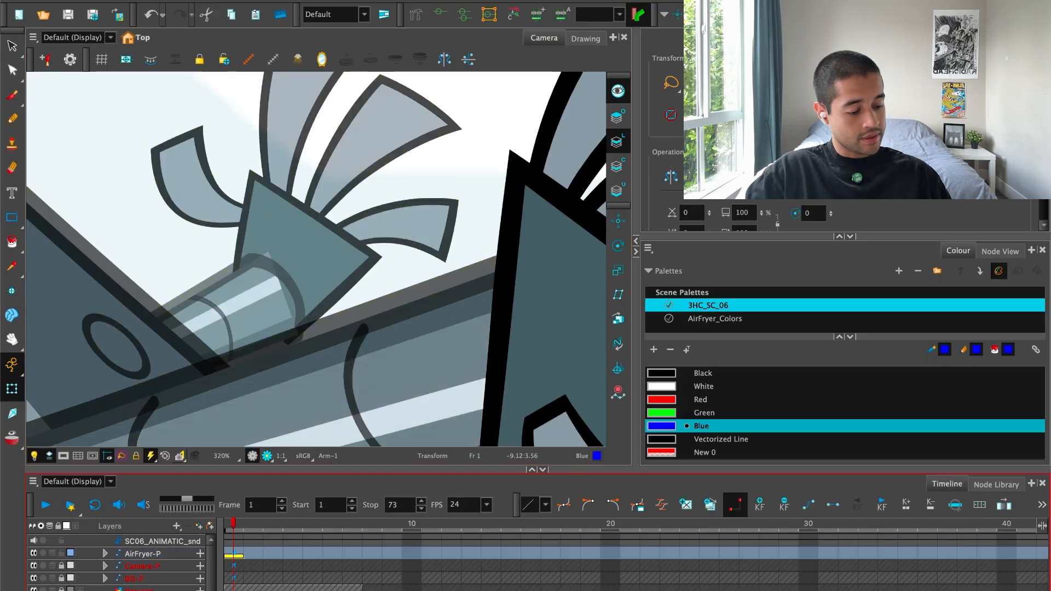
pyautogui.click(293, 322)
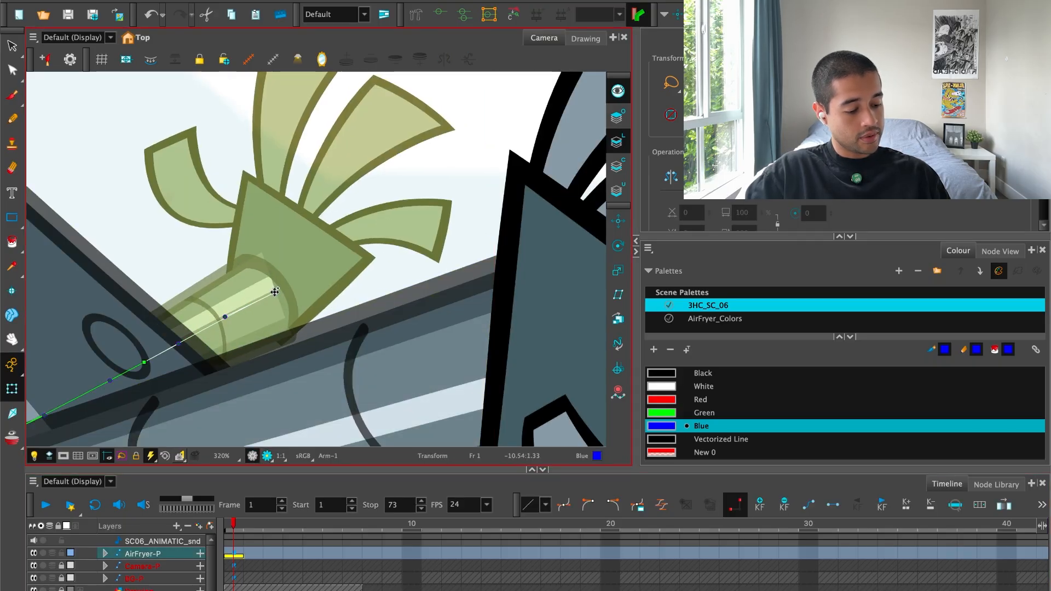
pyautogui.click(340, 292)
# Slightly enlarge and nudge the far hand at the end of its arm, and preview it in render view.
pyautogui.press('1')
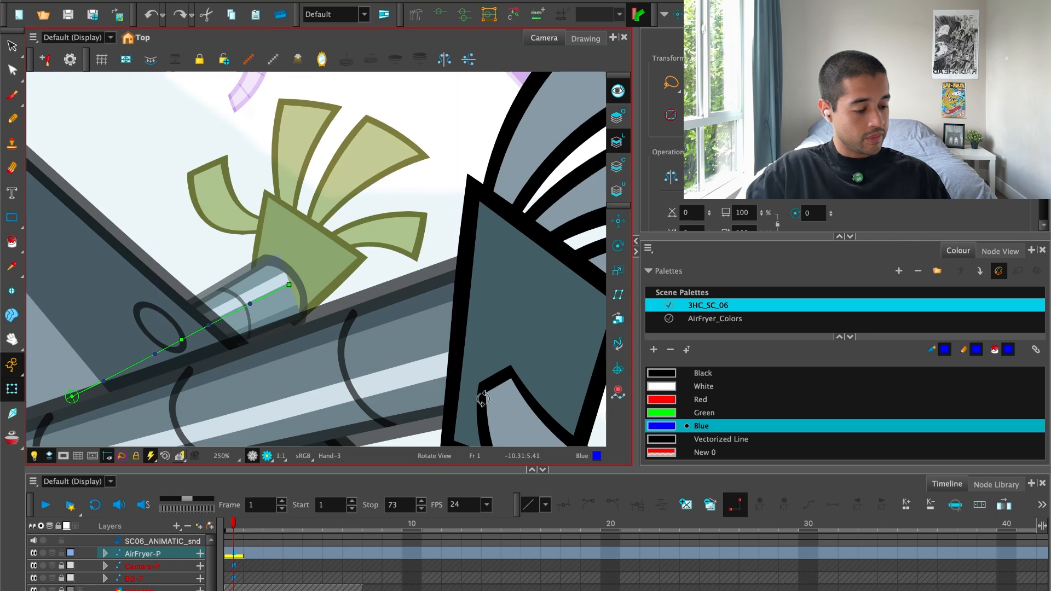
pyautogui.moveTo(483, 399); pyautogui.dragTo(536, 244)
pyautogui.moveTo(433, 223); pyautogui.dragTo(390, 251)
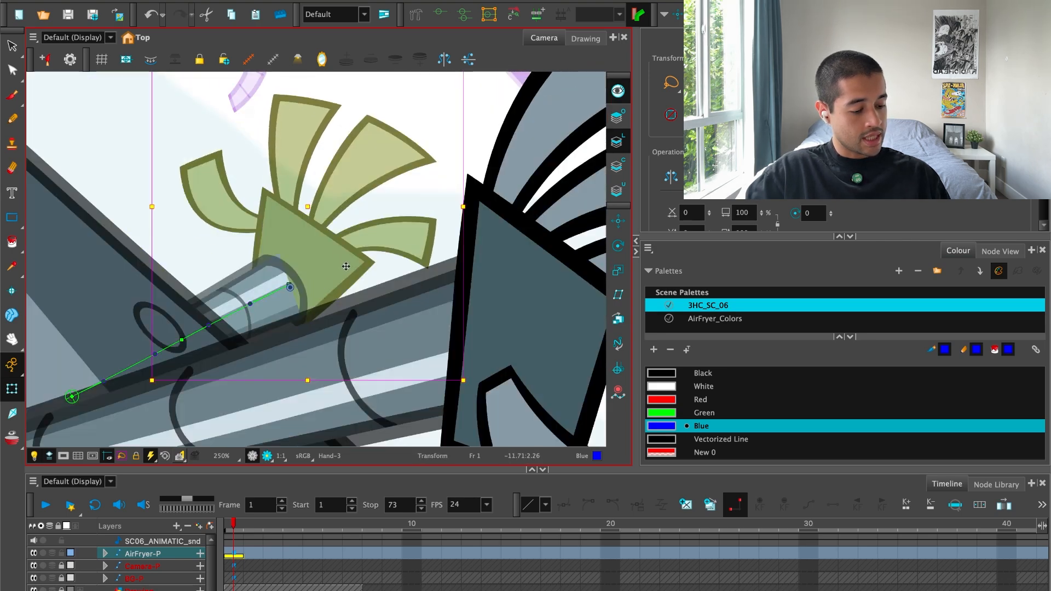
pyautogui.moveTo(334, 290); pyautogui.dragTo(336, 290)
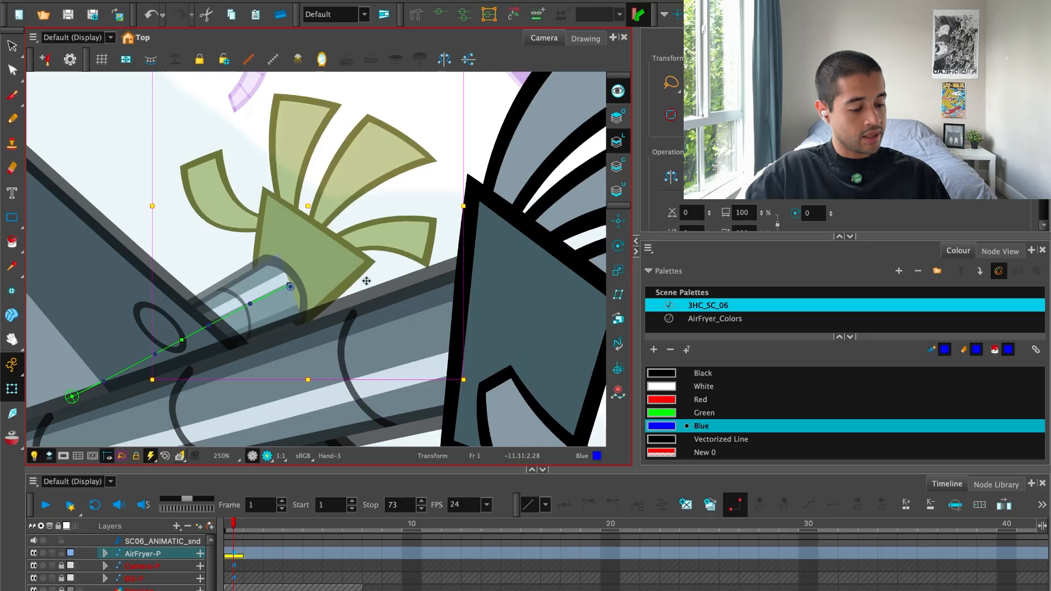
pyautogui.press('2')
pyautogui.press('Escape')
pyautogui.click(266, 456)
pyautogui.press('2')
pyautogui.press('2')
pyautogui.press('2')
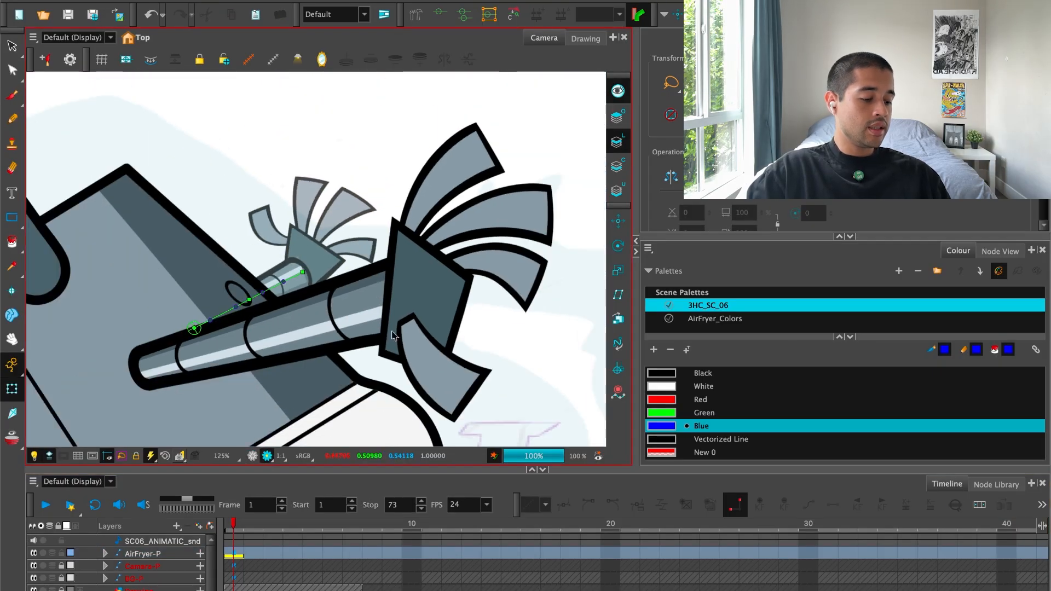
# Isolate the far arm's drawing and erase the stray outline at its hand end.
pyautogui.click(252, 456)
pyautogui.press('2')
pyautogui.press('2')
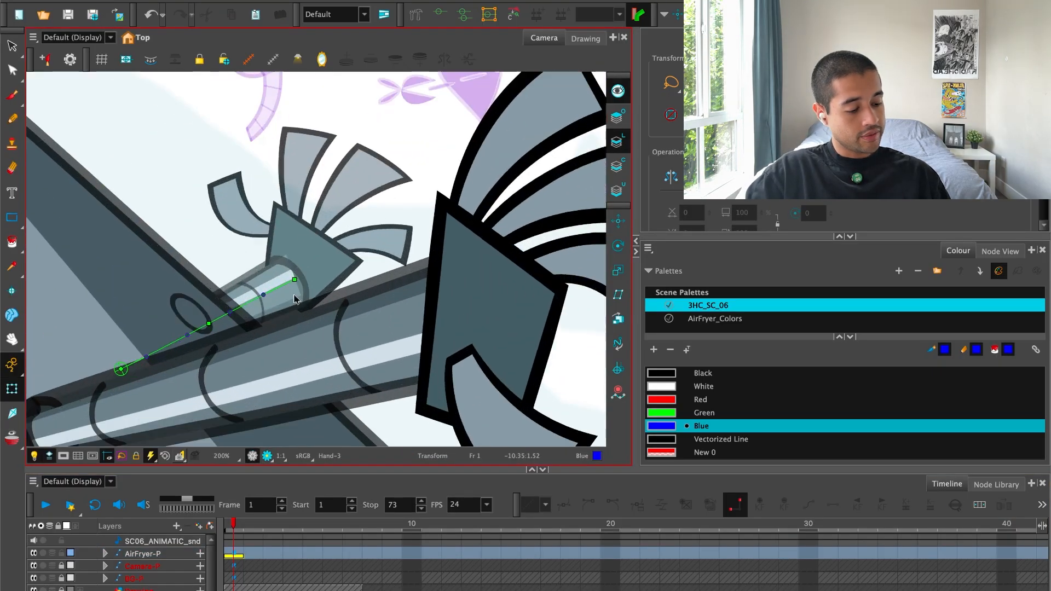
pyautogui.click(284, 287)
pyautogui.hotkey('alt', 's')
pyautogui.press('2')
pyautogui.press('2')
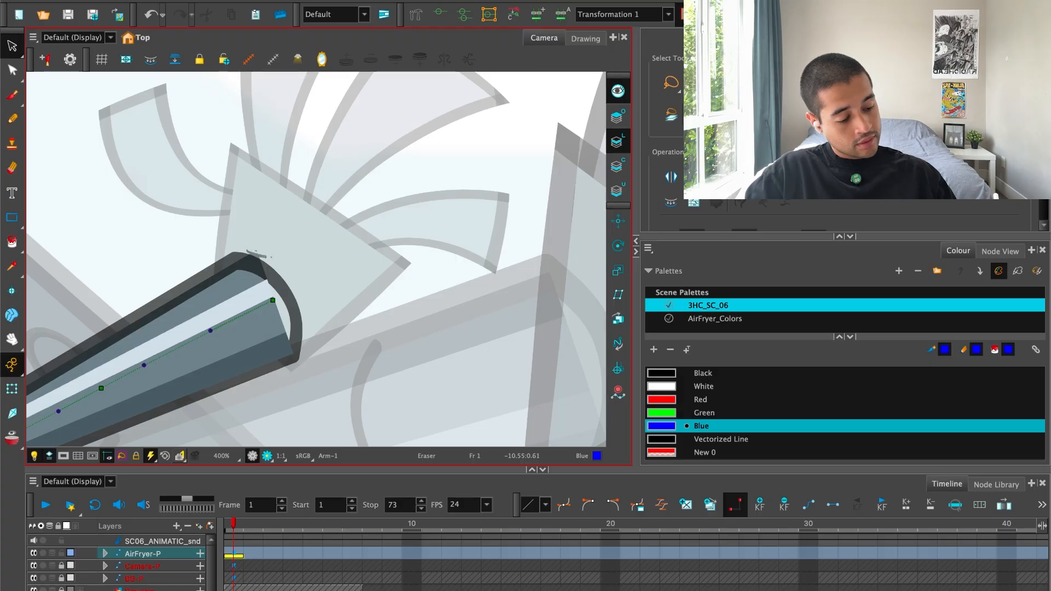
pyautogui.press('1')
pyautogui.press('1')
pyautogui.press('1')
pyautogui.press('1')
pyautogui.hotkey('shift', 't')
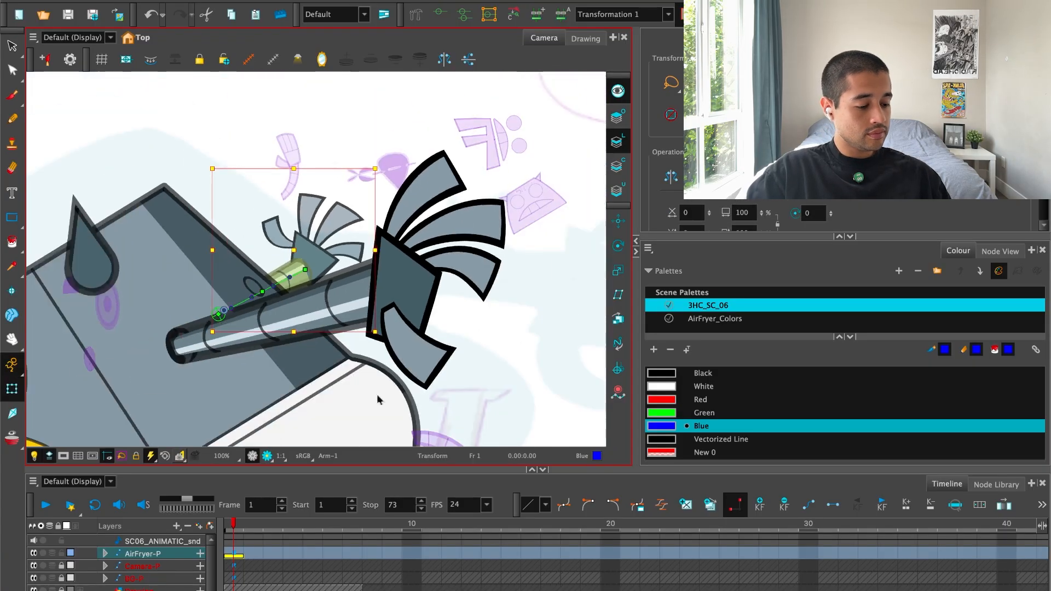
# Preview the full robot in render view and check how the far arm meets its hand.
pyautogui.press('1')
pyautogui.moveTo(349, 395); pyautogui.dragTo(369, 377)
pyautogui.press('1')
pyautogui.press('1')
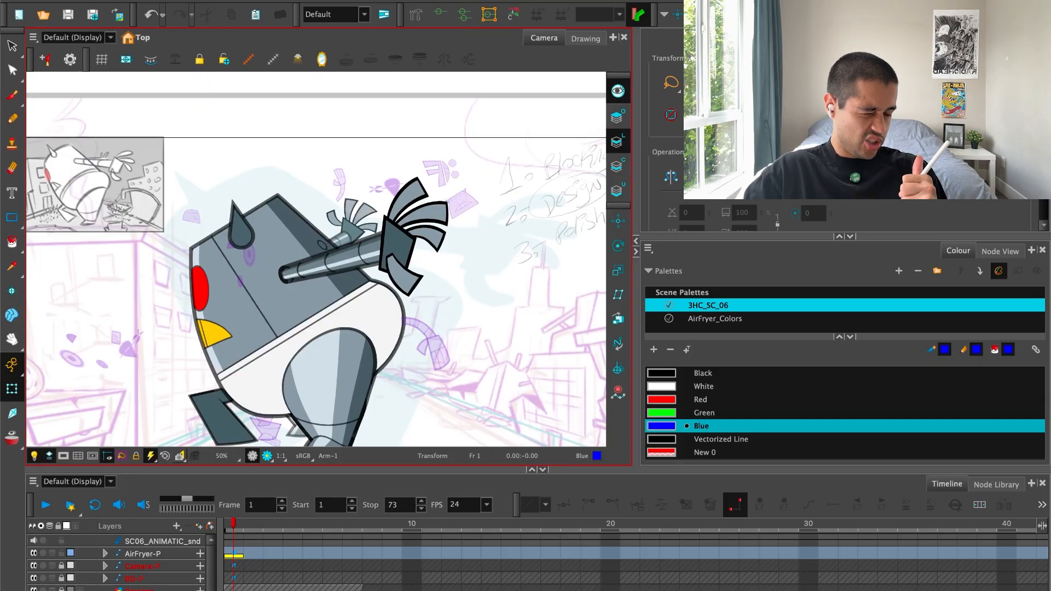
pyautogui.click(268, 456)
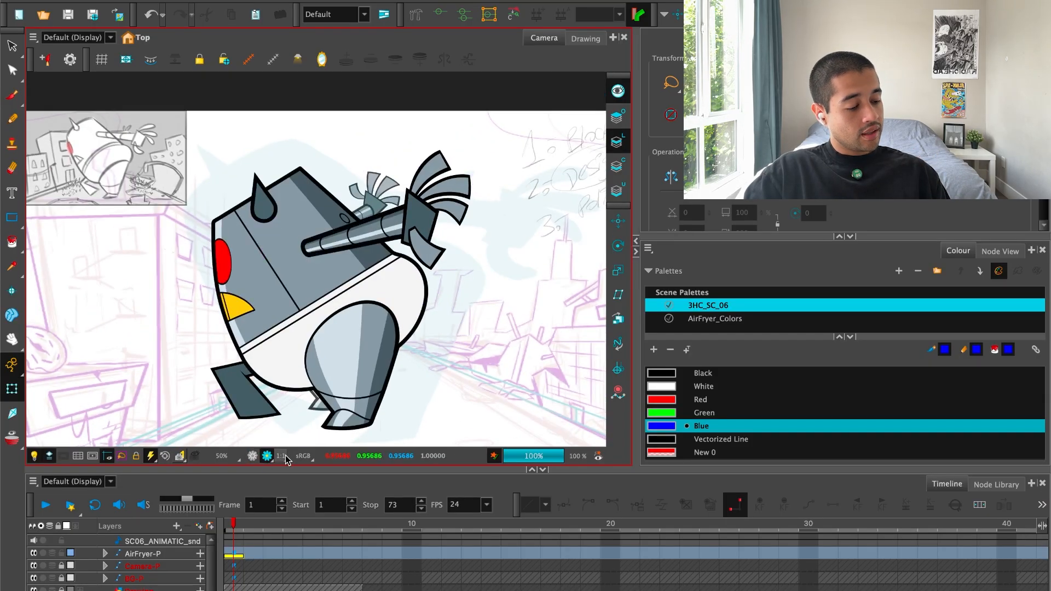
pyautogui.moveTo(372, 297); pyautogui.dragTo(329, 323)
pyautogui.click(252, 455)
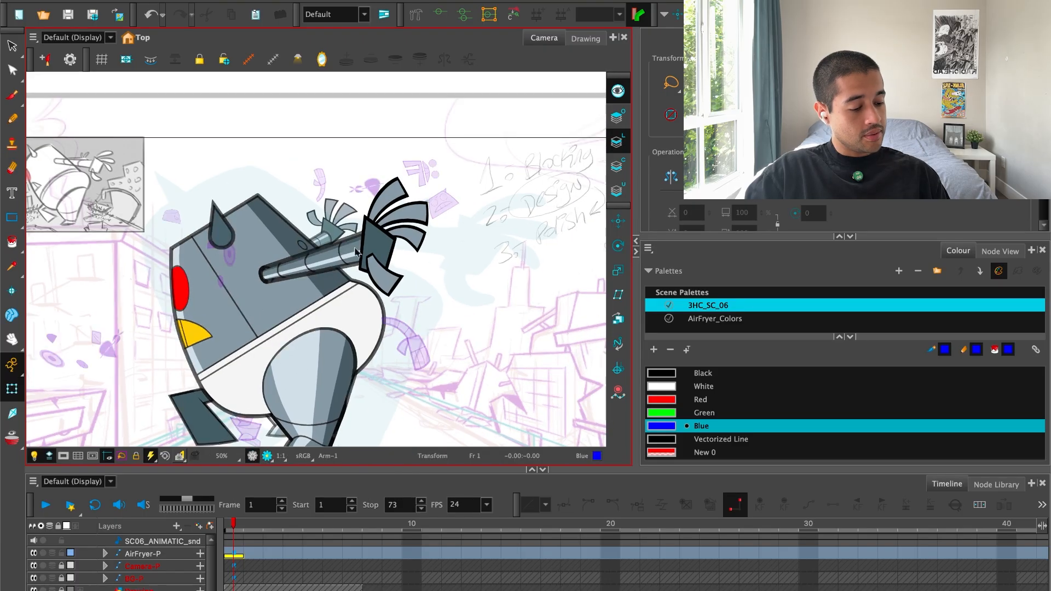
# Reshape the contour points at the base of the far hand's lowest finger so its outline and fill meet the palm.
pyautogui.moveTo(393, 245); pyautogui.dragTo(386, 283)
pyautogui.press('2')
pyautogui.press('2')
pyautogui.press('2')
pyautogui.press('2')
pyautogui.click(386, 283)
pyautogui.hotkey('alt', 's')
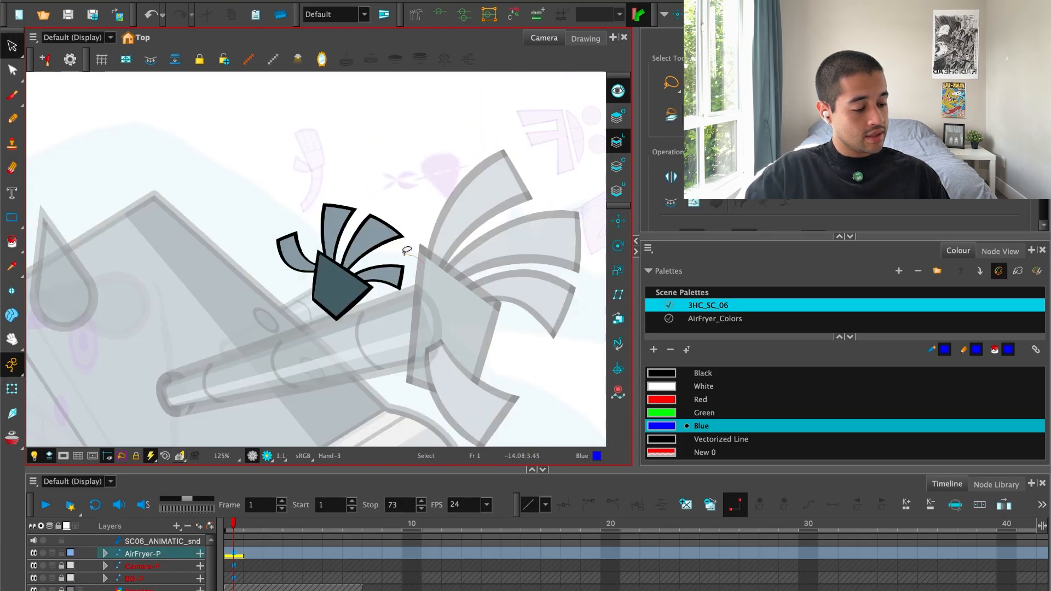
pyautogui.click(393, 275)
pyautogui.press('2')
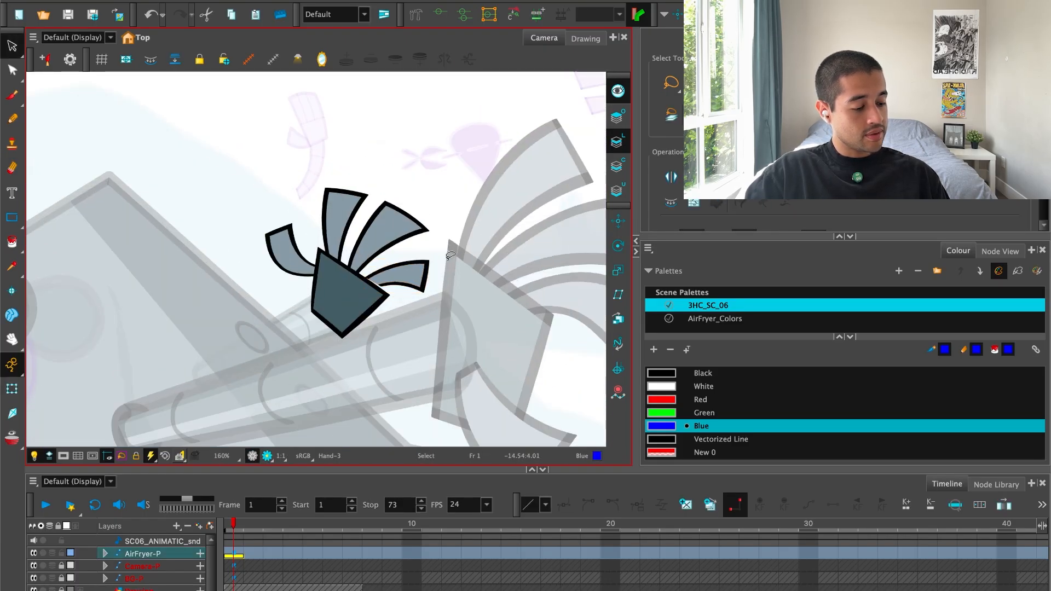
pyautogui.moveTo(449, 294); pyautogui.dragTo(364, 289)
pyautogui.press('2')
pyautogui.press('2')
pyautogui.press('2')
pyautogui.press('2')
pyautogui.press('2')
pyautogui.moveTo(289, 255); pyautogui.dragTo(332, 212)
pyautogui.click(13, 71)
pyautogui.press('2')
pyautogui.press('2')
pyautogui.press('2')
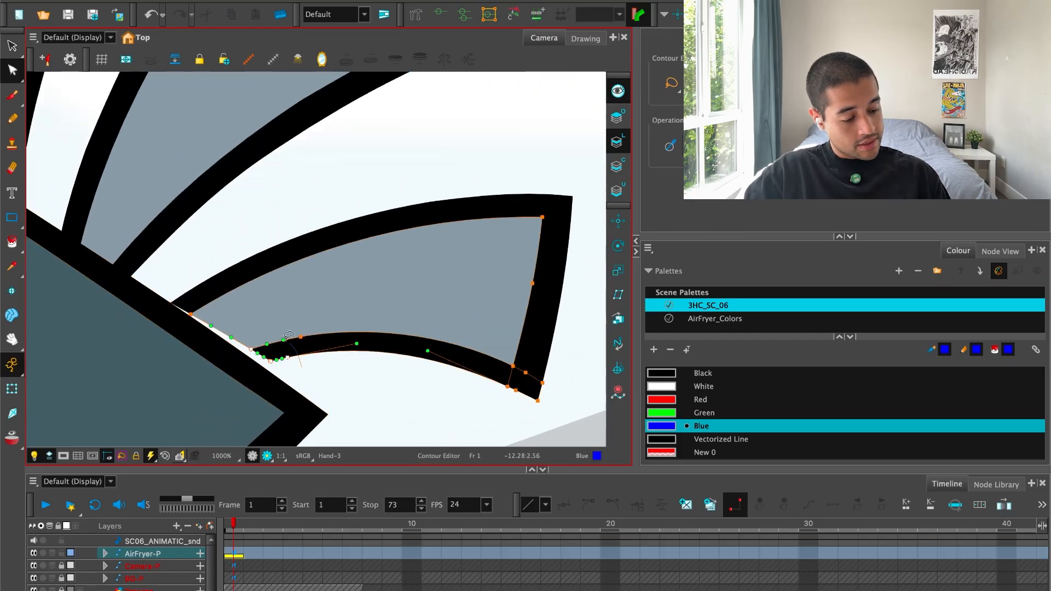
pyautogui.moveTo(290, 359); pyautogui.dragTo(278, 368)
pyautogui.moveTo(163, 281)
pyautogui.mouseDown()
pyautogui.moveTo(189, 323)
pyautogui.moveTo(168, 296)
pyautogui.mouseUp()
pyautogui.moveTo(193, 312); pyautogui.dragTo(186, 308)
pyautogui.click(204, 270)
pyautogui.press('1')
pyautogui.press('1')
pyautogui.press('1')
# Examine the whole robot pose against the animatic thumbnail and the background layout.
pyautogui.press('1')
pyautogui.press('1')
pyautogui.press('1')
pyautogui.press('1')
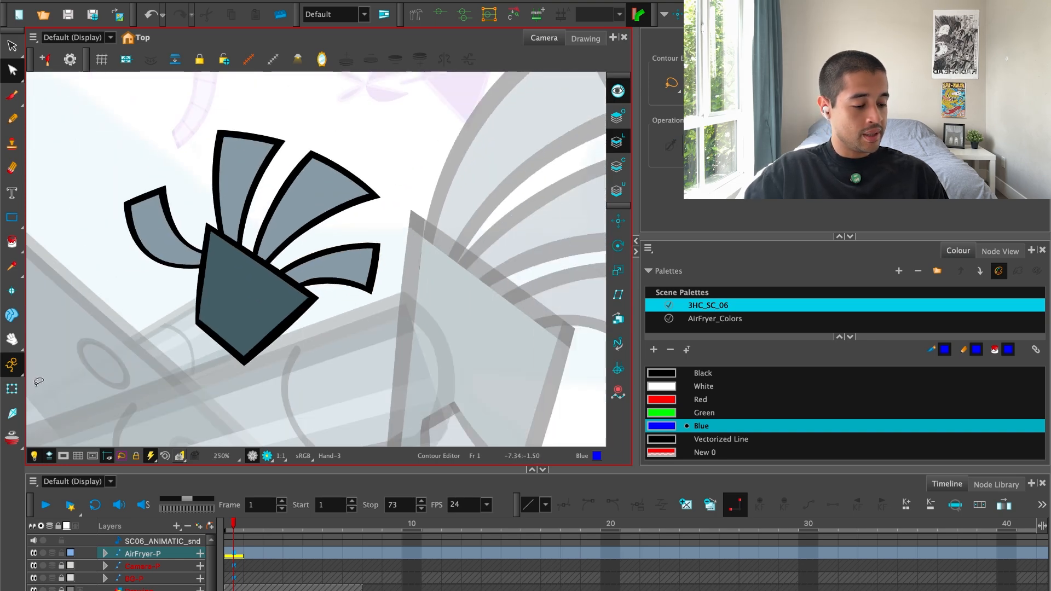
pyautogui.hotkey('shift', 't')
pyautogui.press('1')
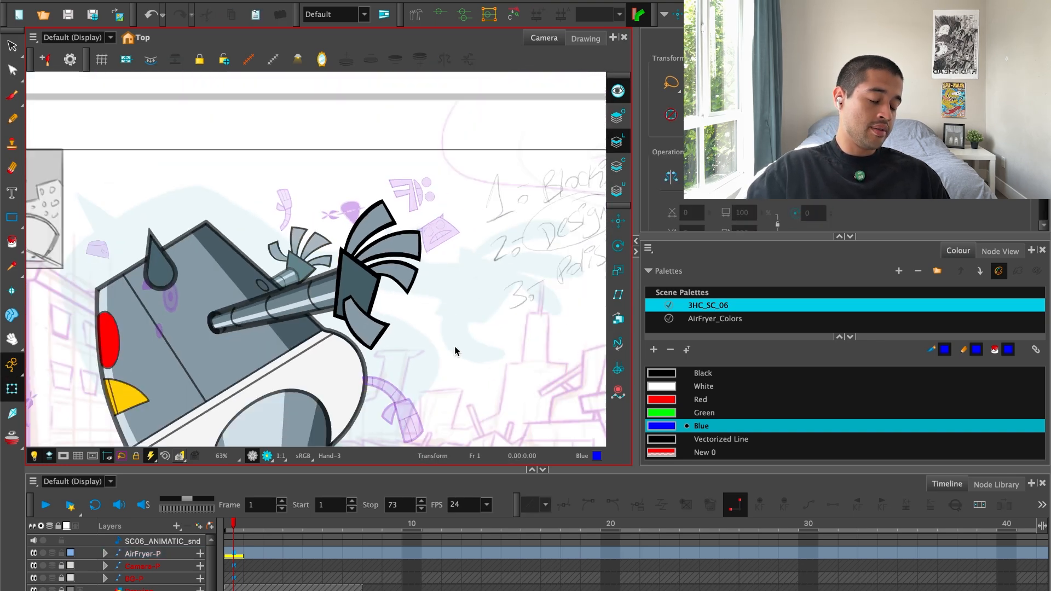
pyautogui.press('1')
pyautogui.moveTo(444, 342); pyautogui.dragTo(489, 293)
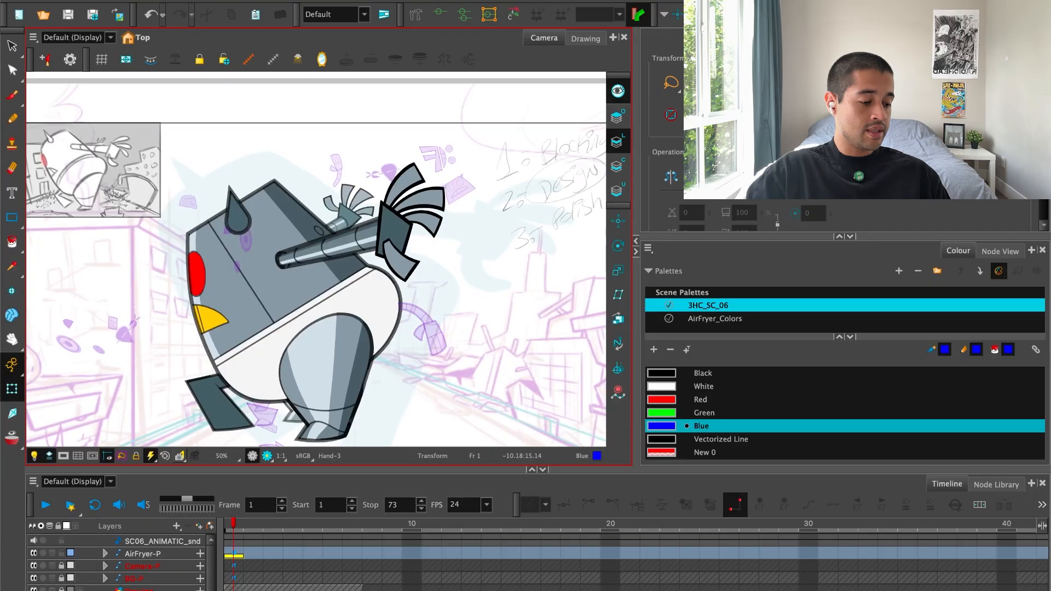
pyautogui.moveTo(478, 367); pyautogui.dragTo(479, 379)
pyautogui.press('2')
pyautogui.press('2')
pyautogui.press('1')
pyautogui.press('1')
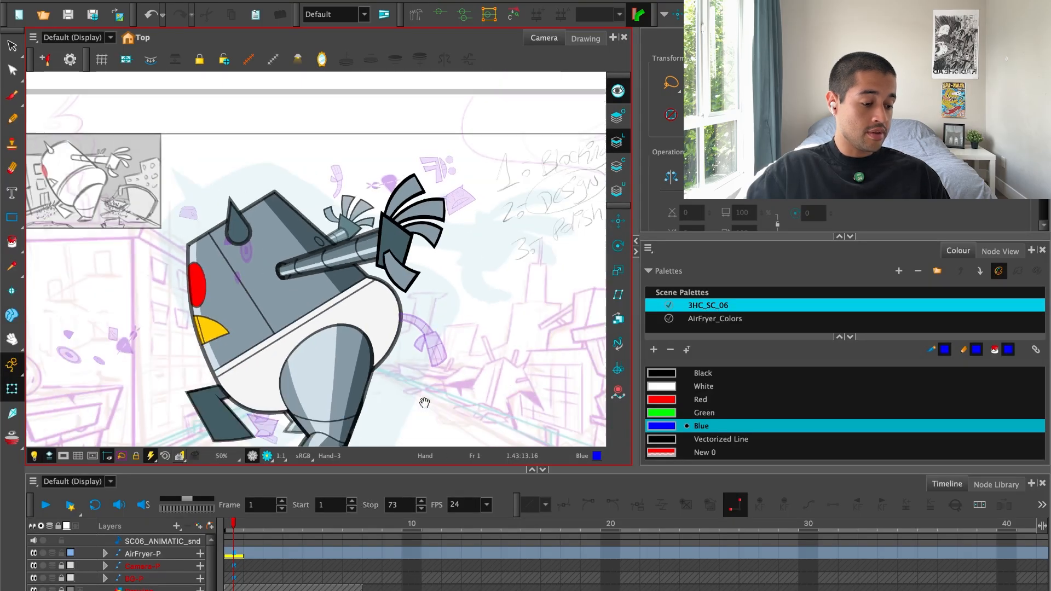
pyautogui.moveTo(425, 404); pyautogui.dragTo(428, 381)
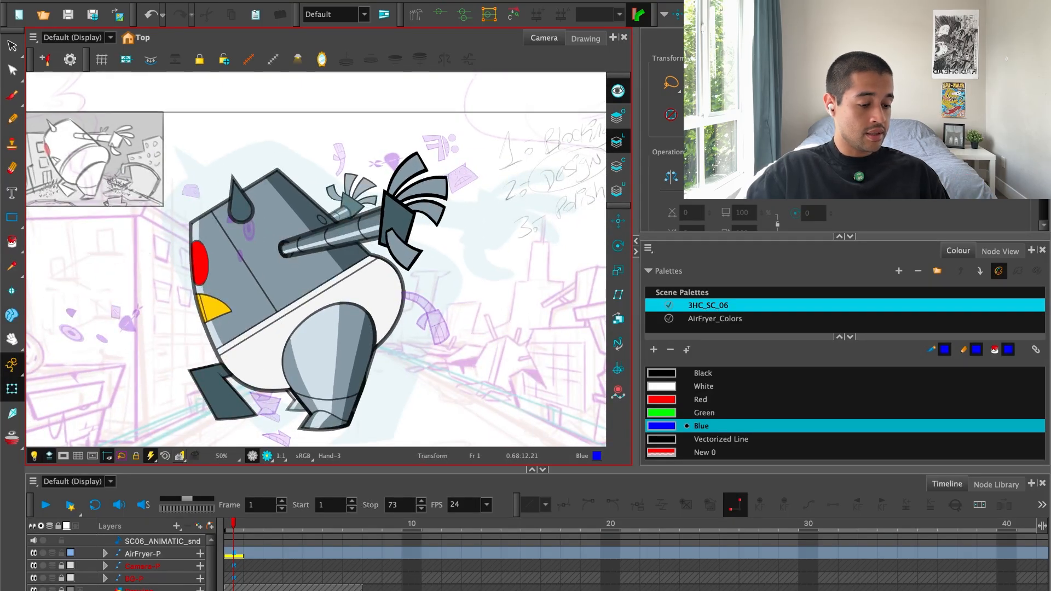
pyautogui.moveTo(430, 342); pyautogui.dragTo(455, 332)
# Select the complete robot rig through the AirFryer-P layer at frame 1.
pyautogui.moveTo(239, 567); pyautogui.dragTo(246, 555)
pyautogui.press('Escape')
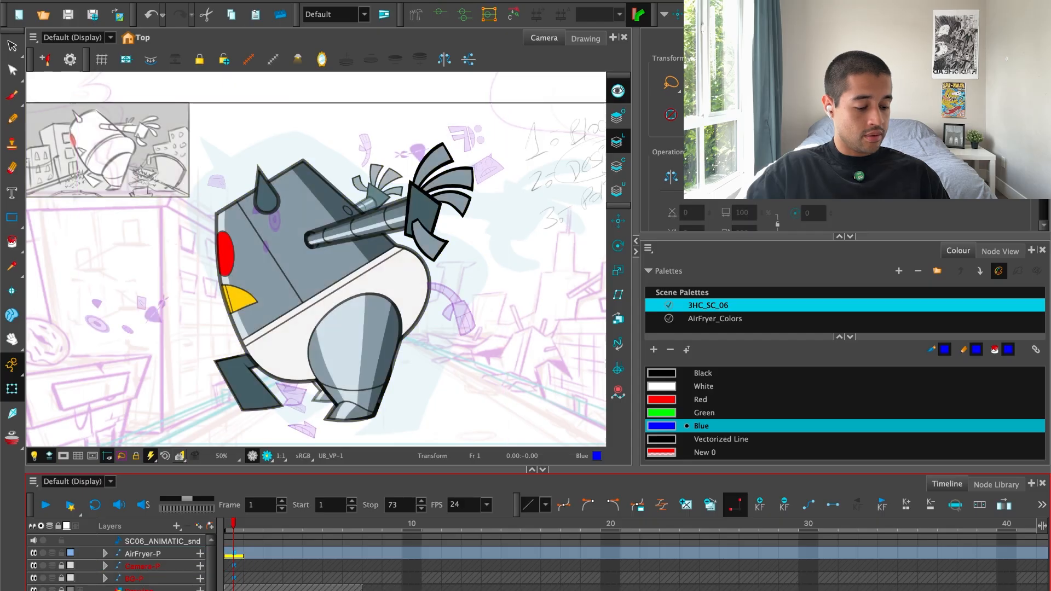
pyautogui.click(236, 555)
pyautogui.press('1')
pyautogui.moveTo(417, 349); pyautogui.dragTo(432, 344)
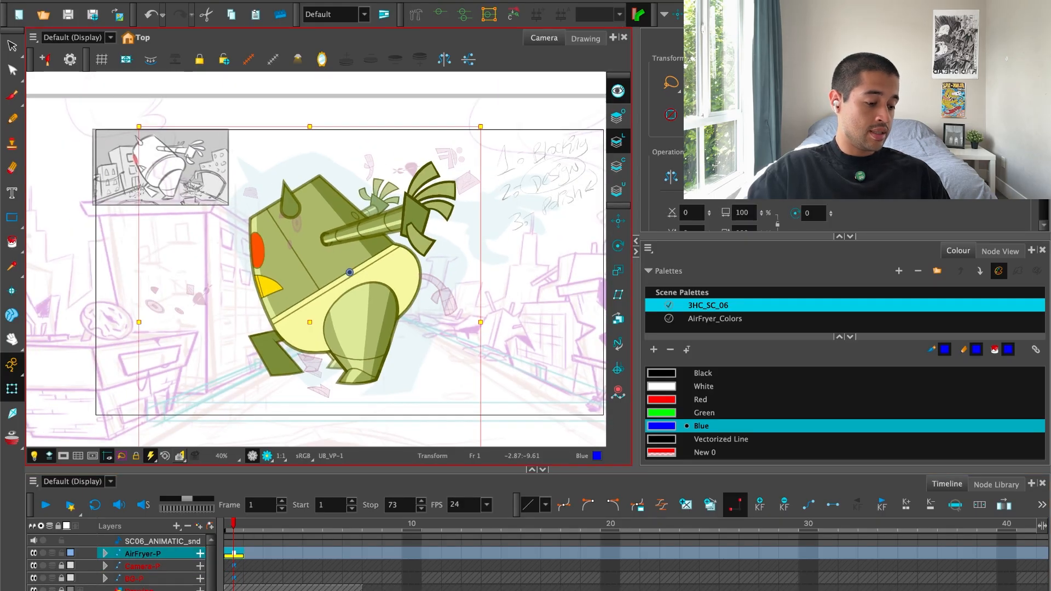